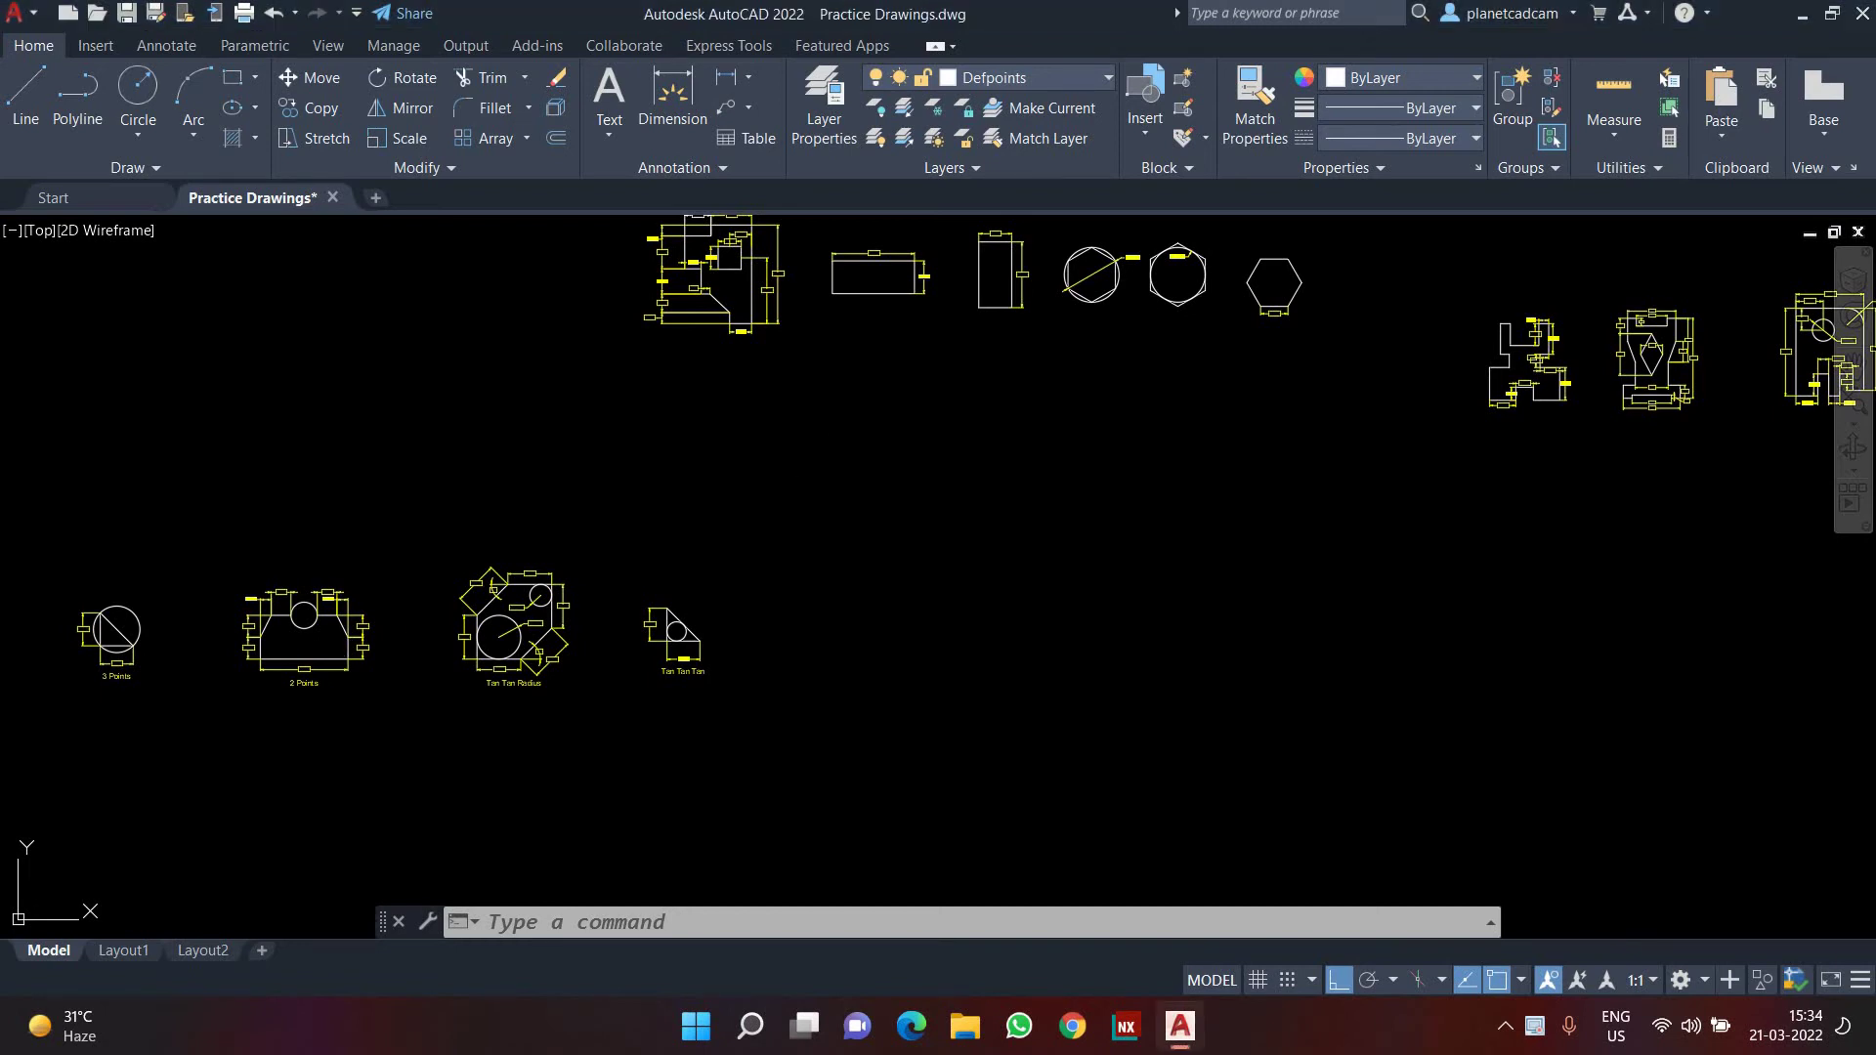
- Look over the practice drawings laid out across the model space
middle_drag(796, 410, 801, 556)
scroll(723, 441, up, 4)
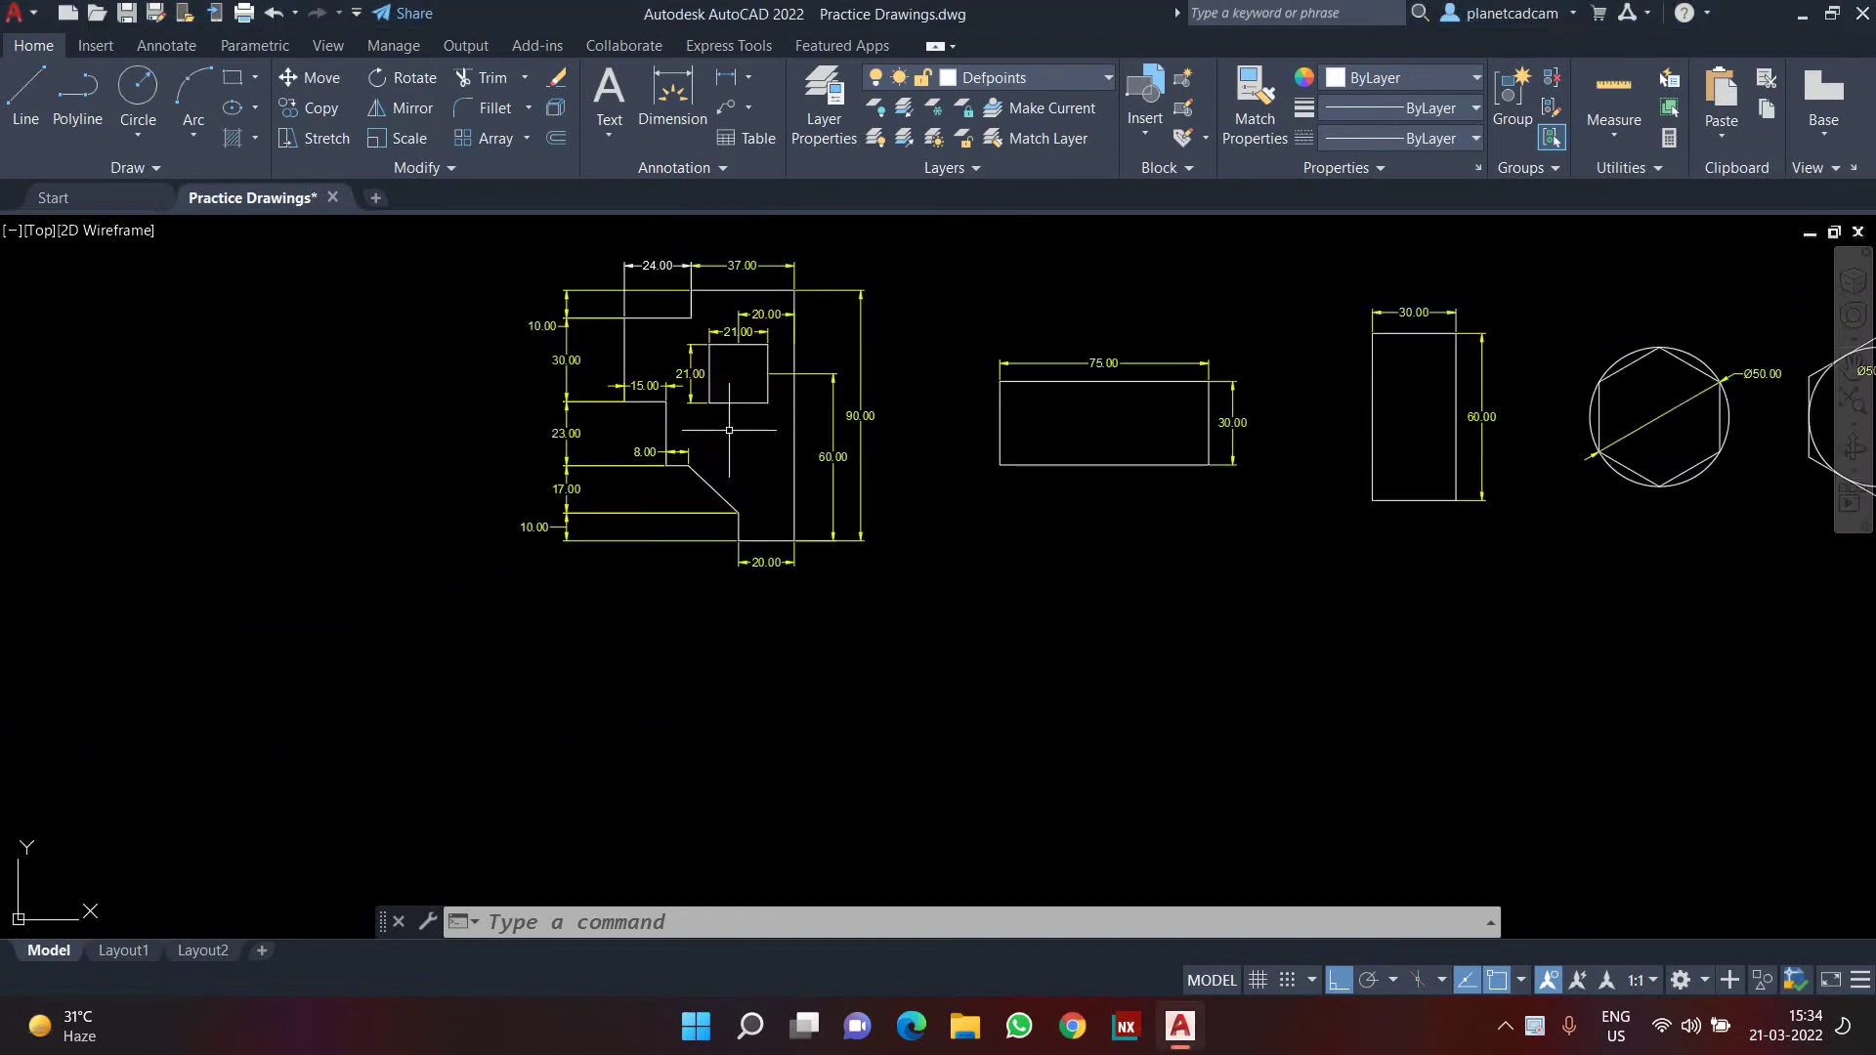
mouse_move(708, 342)
middle_down()
mouse_move(796, 401)
mouse_move(420, 433)
middle_up()
scroll(421, 433, down, 5)
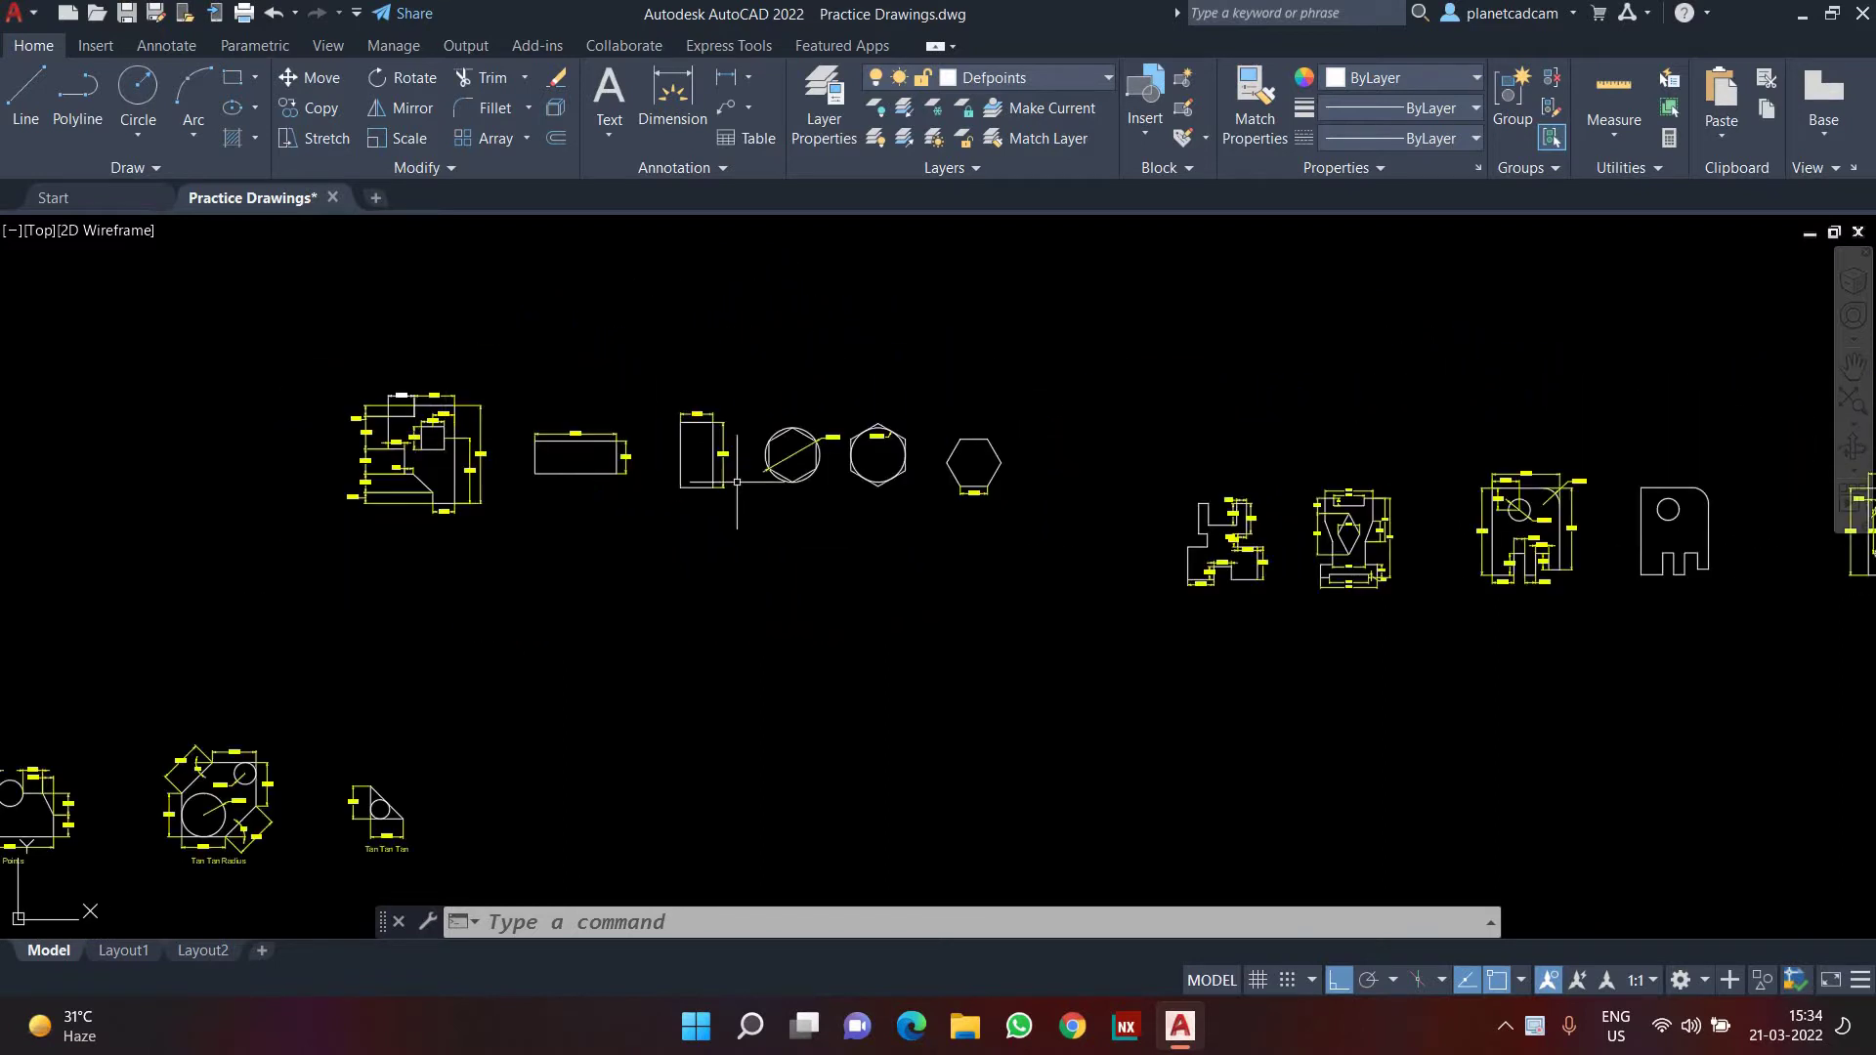
middle_drag(1711, 555, 1398, 544)
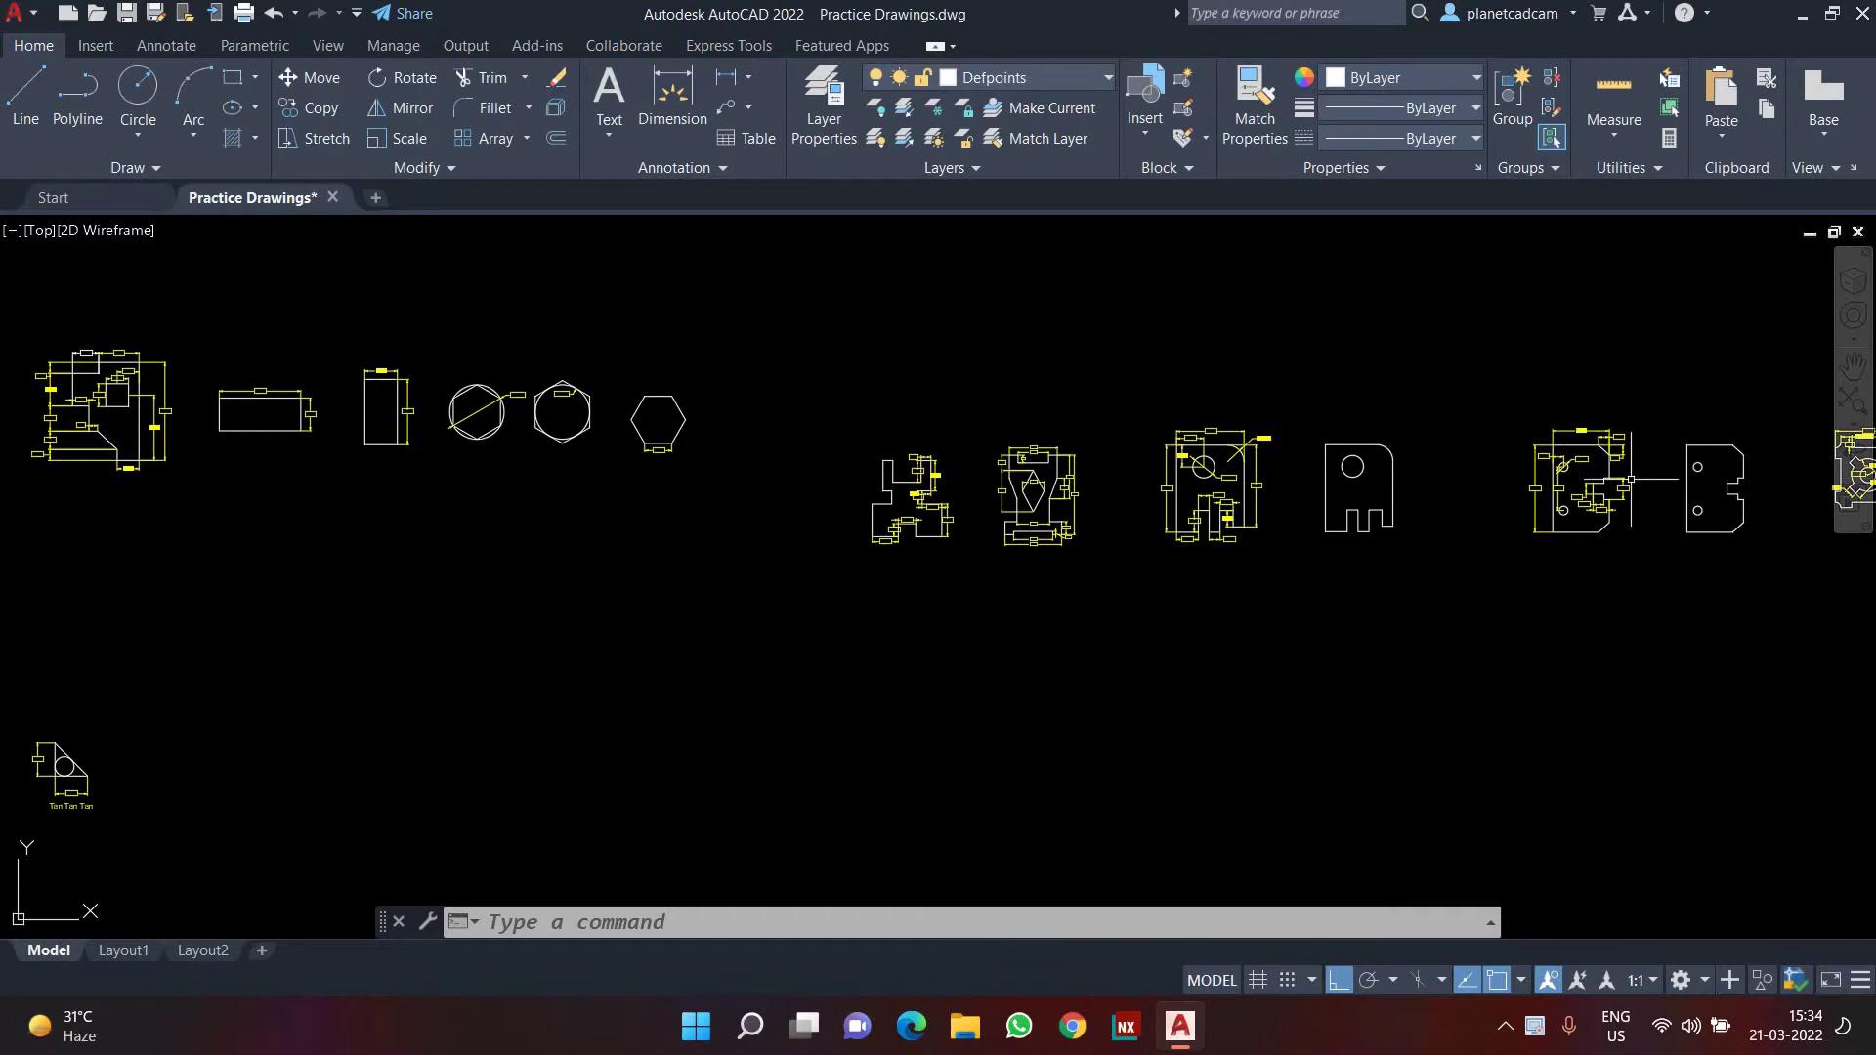
scroll(1634, 479, up, 7)
mouse_move(1580, 505)
middle_down()
mouse_move(1424, 535)
mouse_move(1077, 536)
middle_up()
middle_drag(1202, 545, 1098, 544)
scroll(1092, 549, down, 2)
scroll(1086, 554, down, 8)
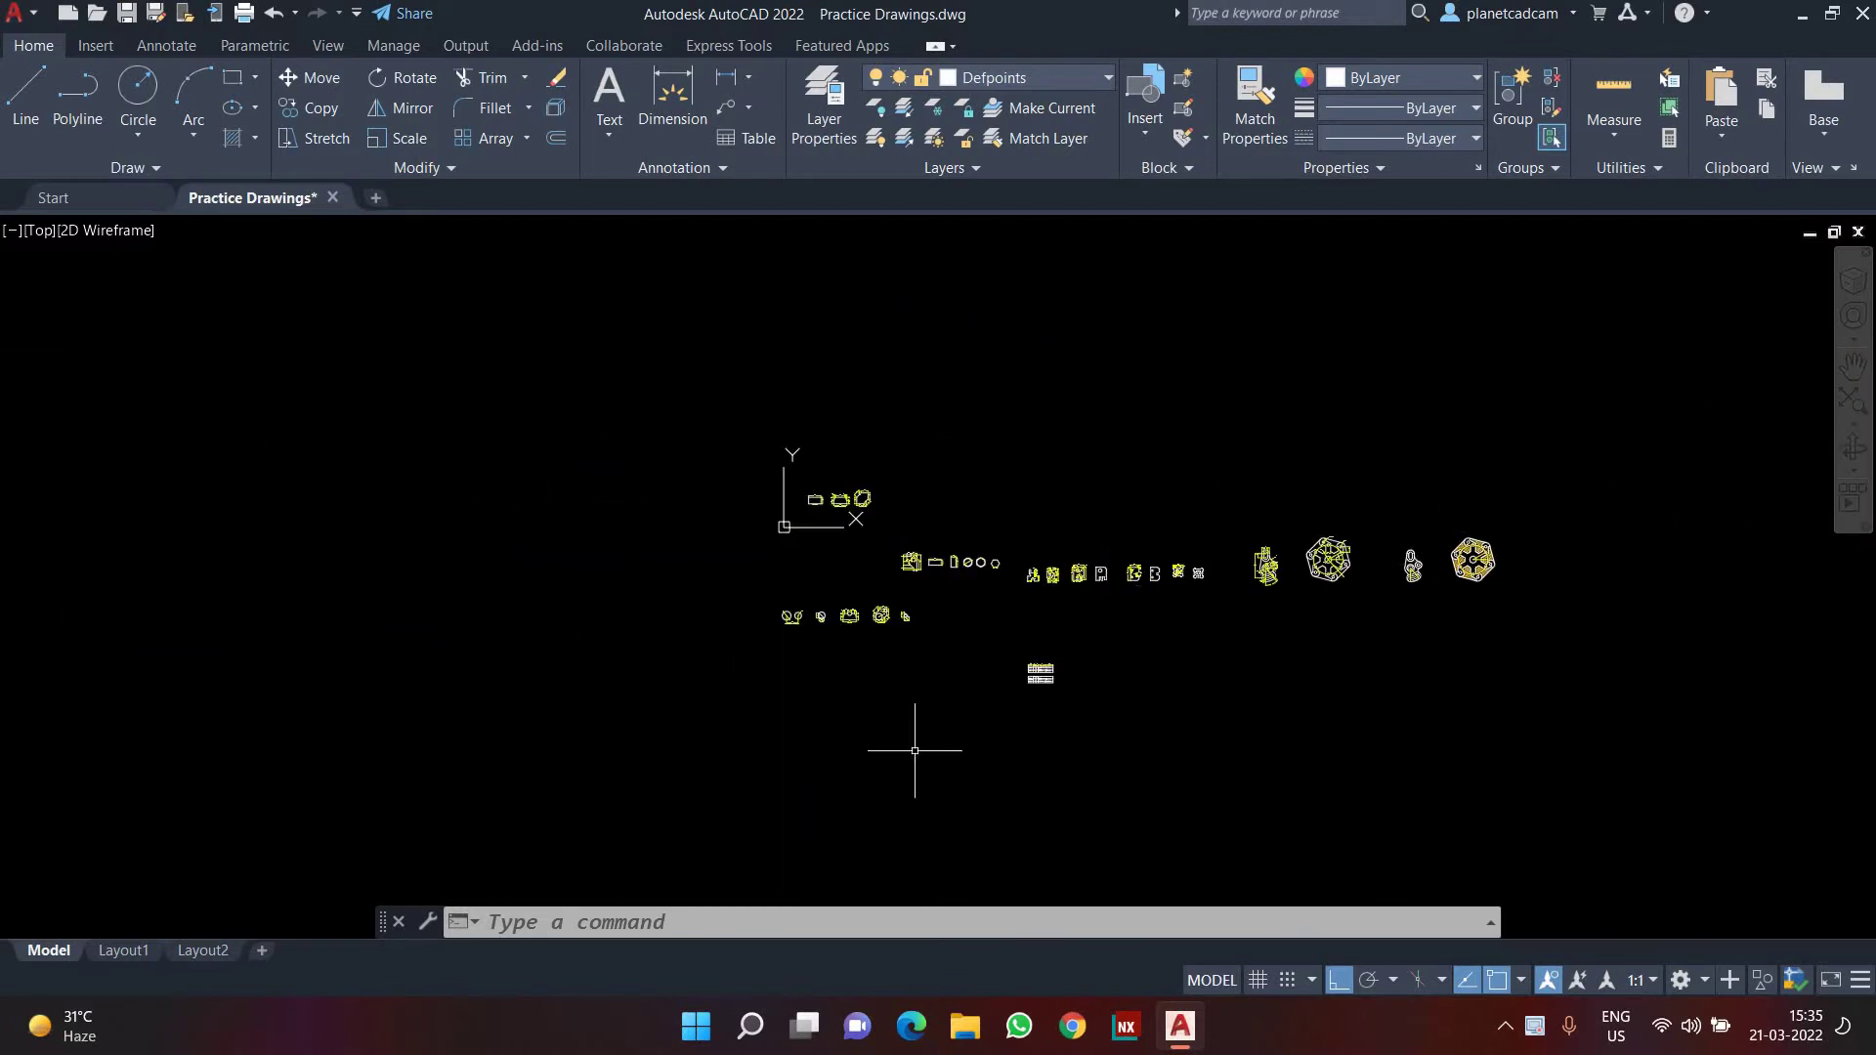
scroll(1256, 678, up, 3)
middle_drag(1257, 678, 1204, 706)
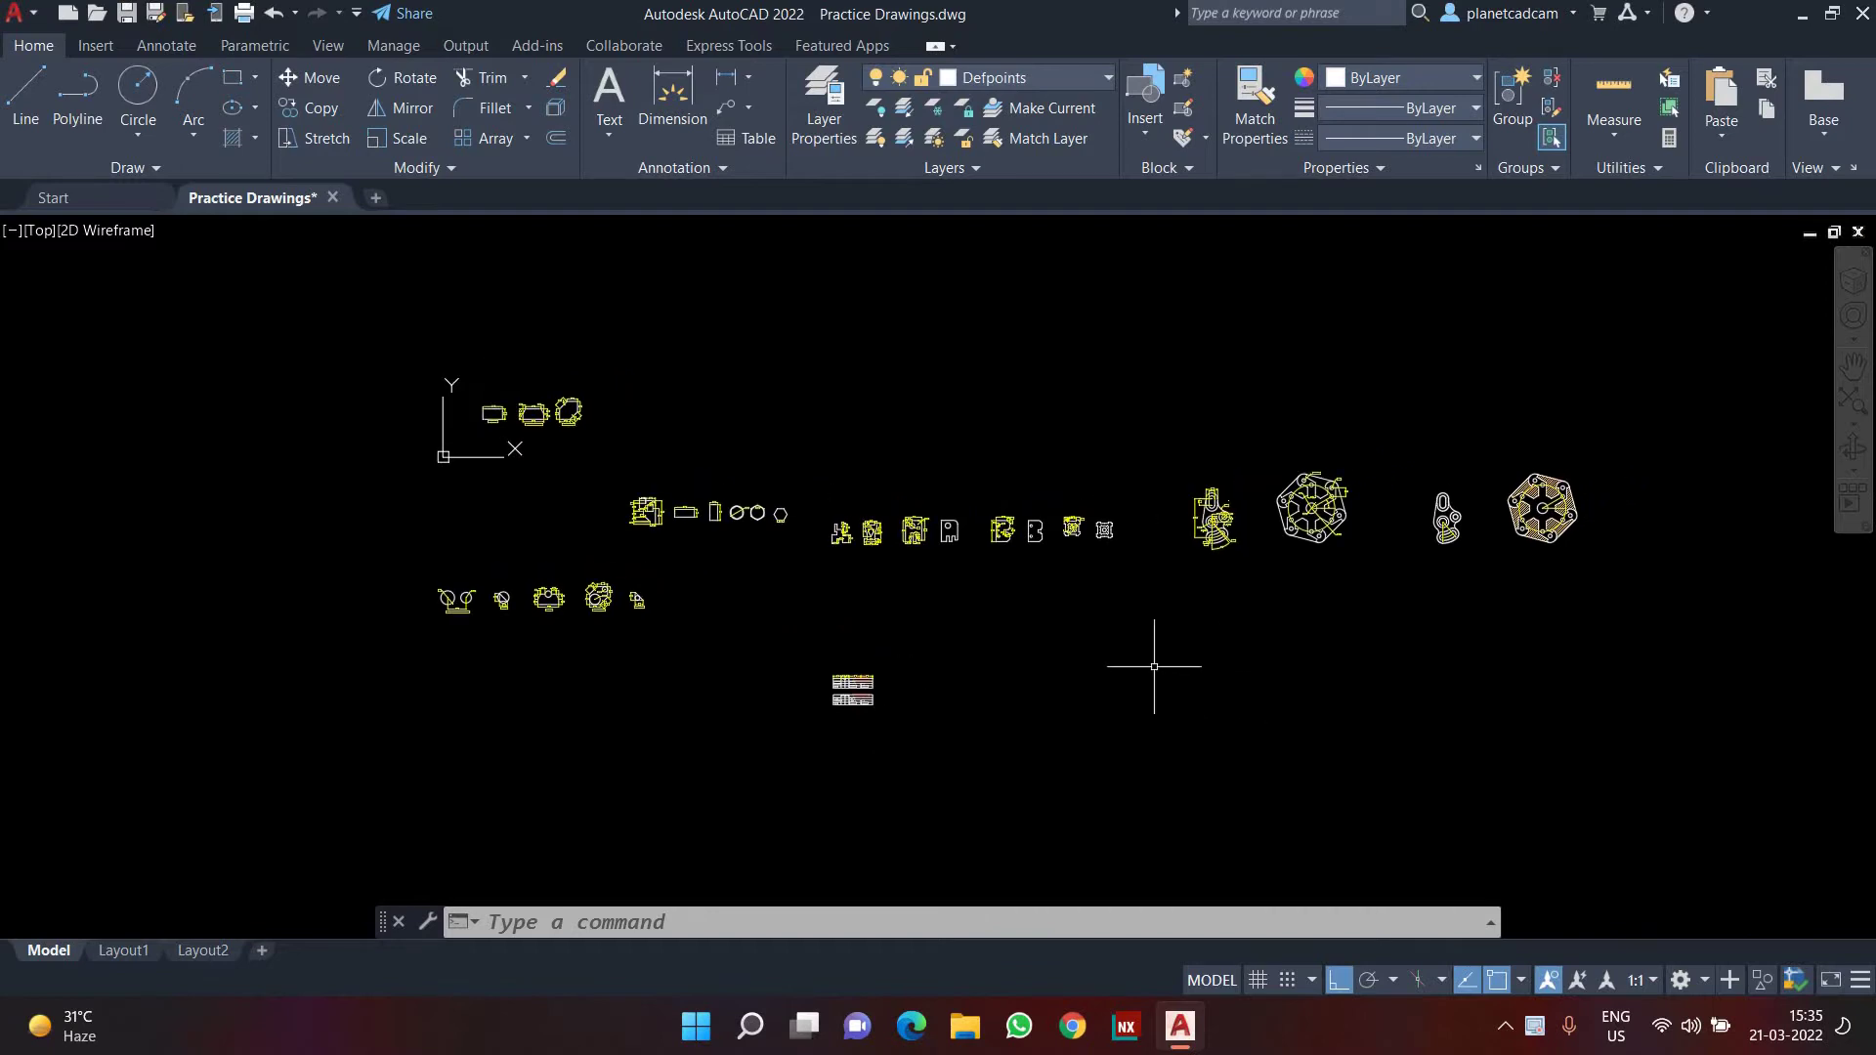
- Open Notepad, write the note "PRINT - CTRL + P", and return to the AutoCAD drawing
key(super+r)
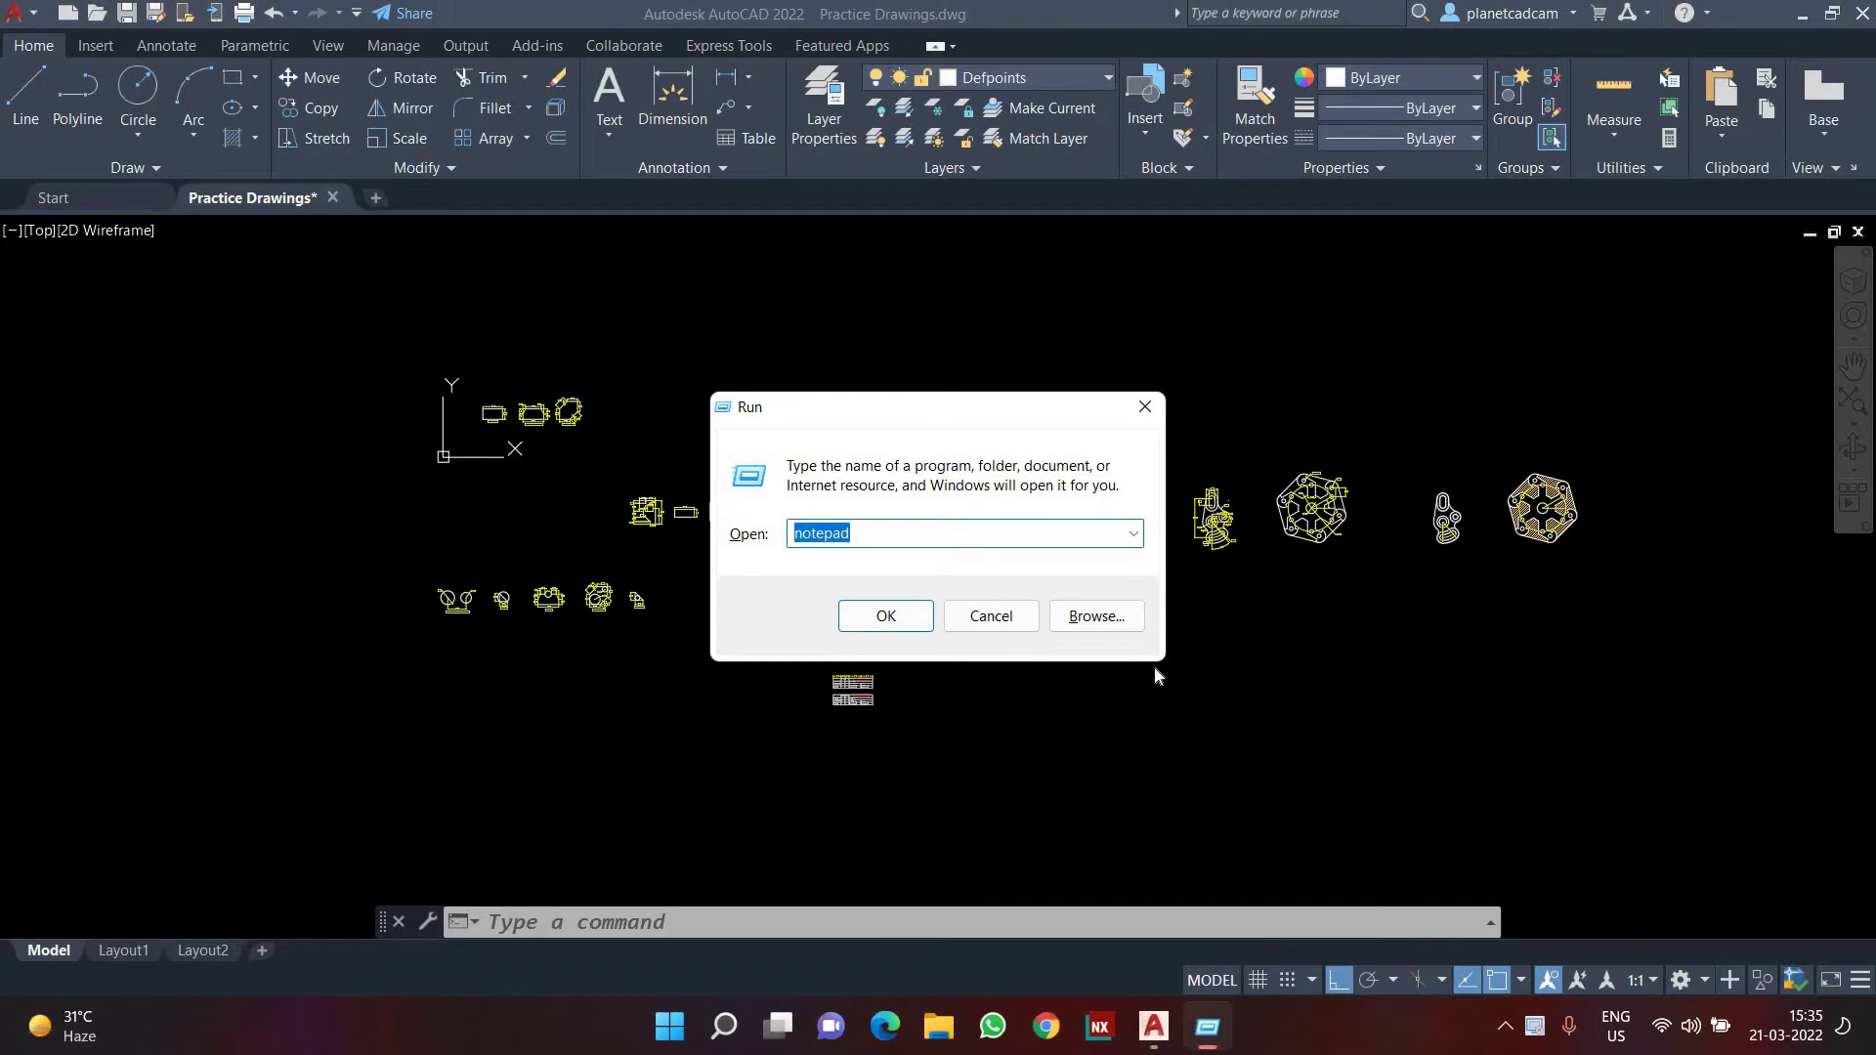
key(Return)
text(PE)
text(INT)
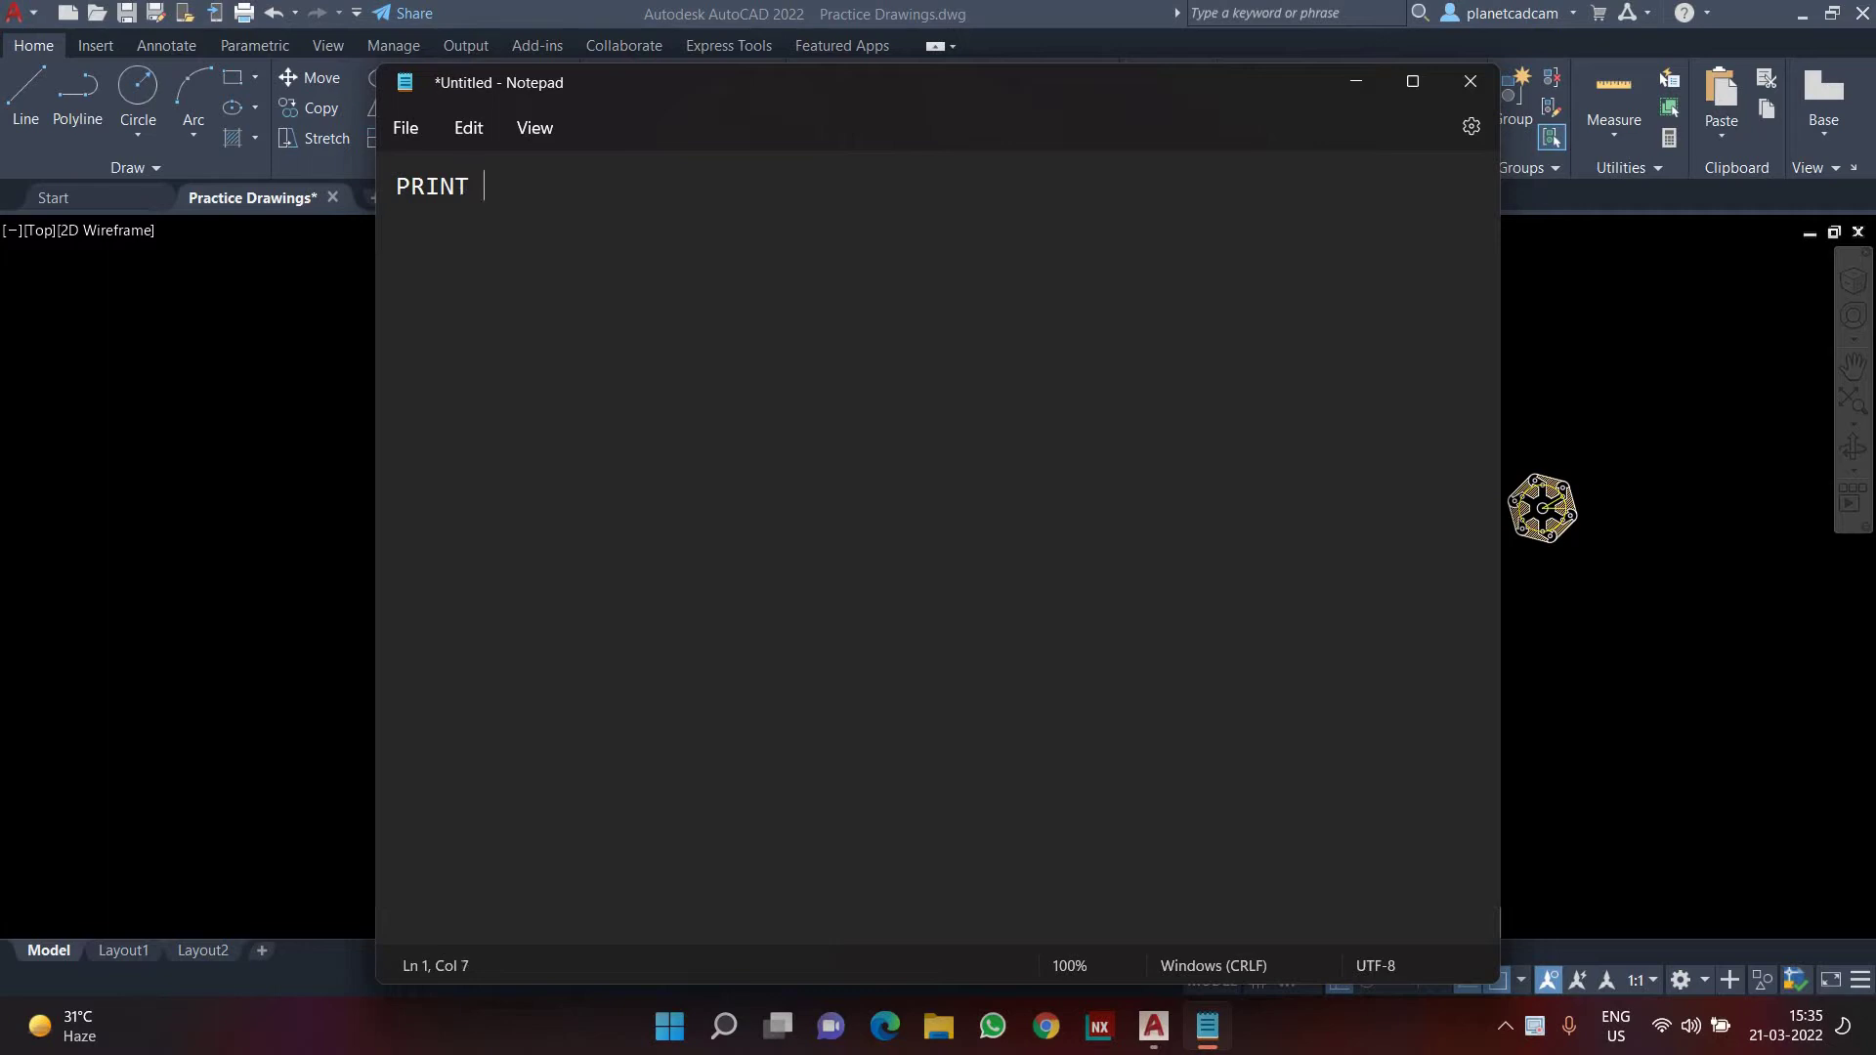
text( - CTRL + P)
click(1356, 81)
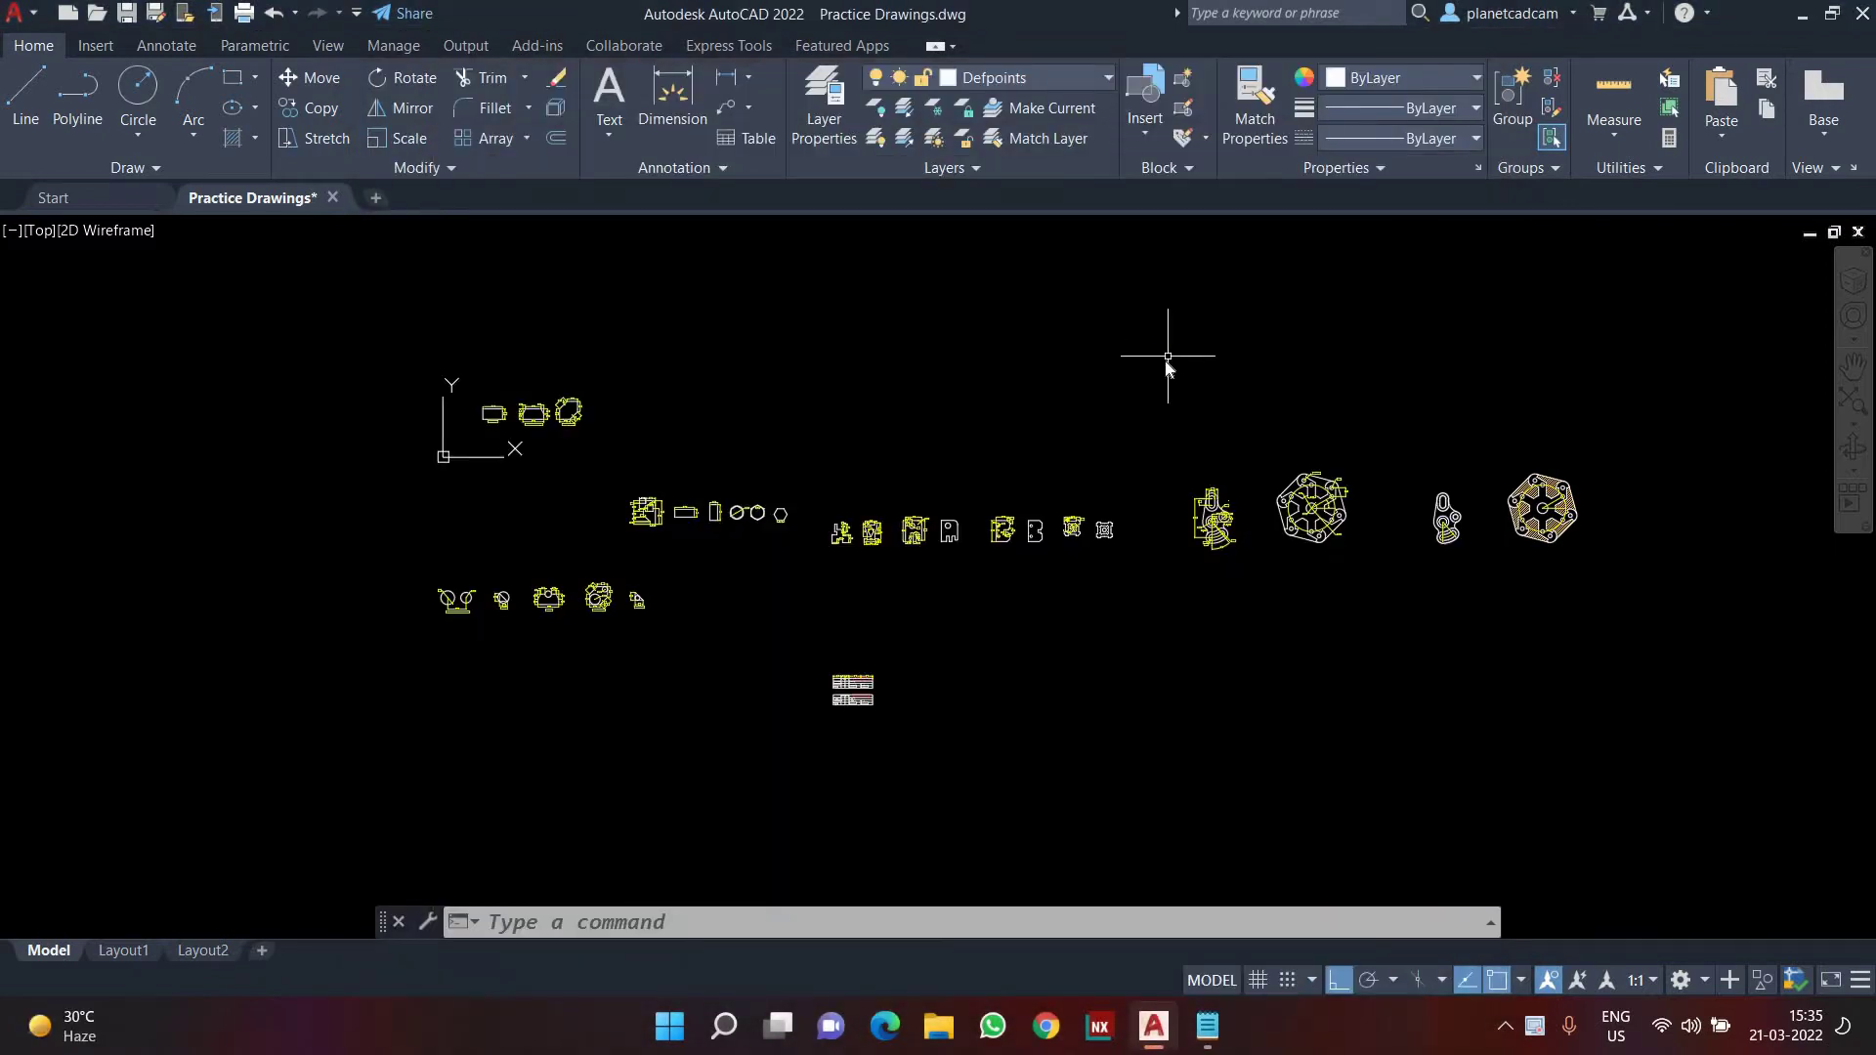
- Start a plot of the model and choose AutoCAD PDF (High Quality Print).pc3 as the plotter
key(ctrl+p)
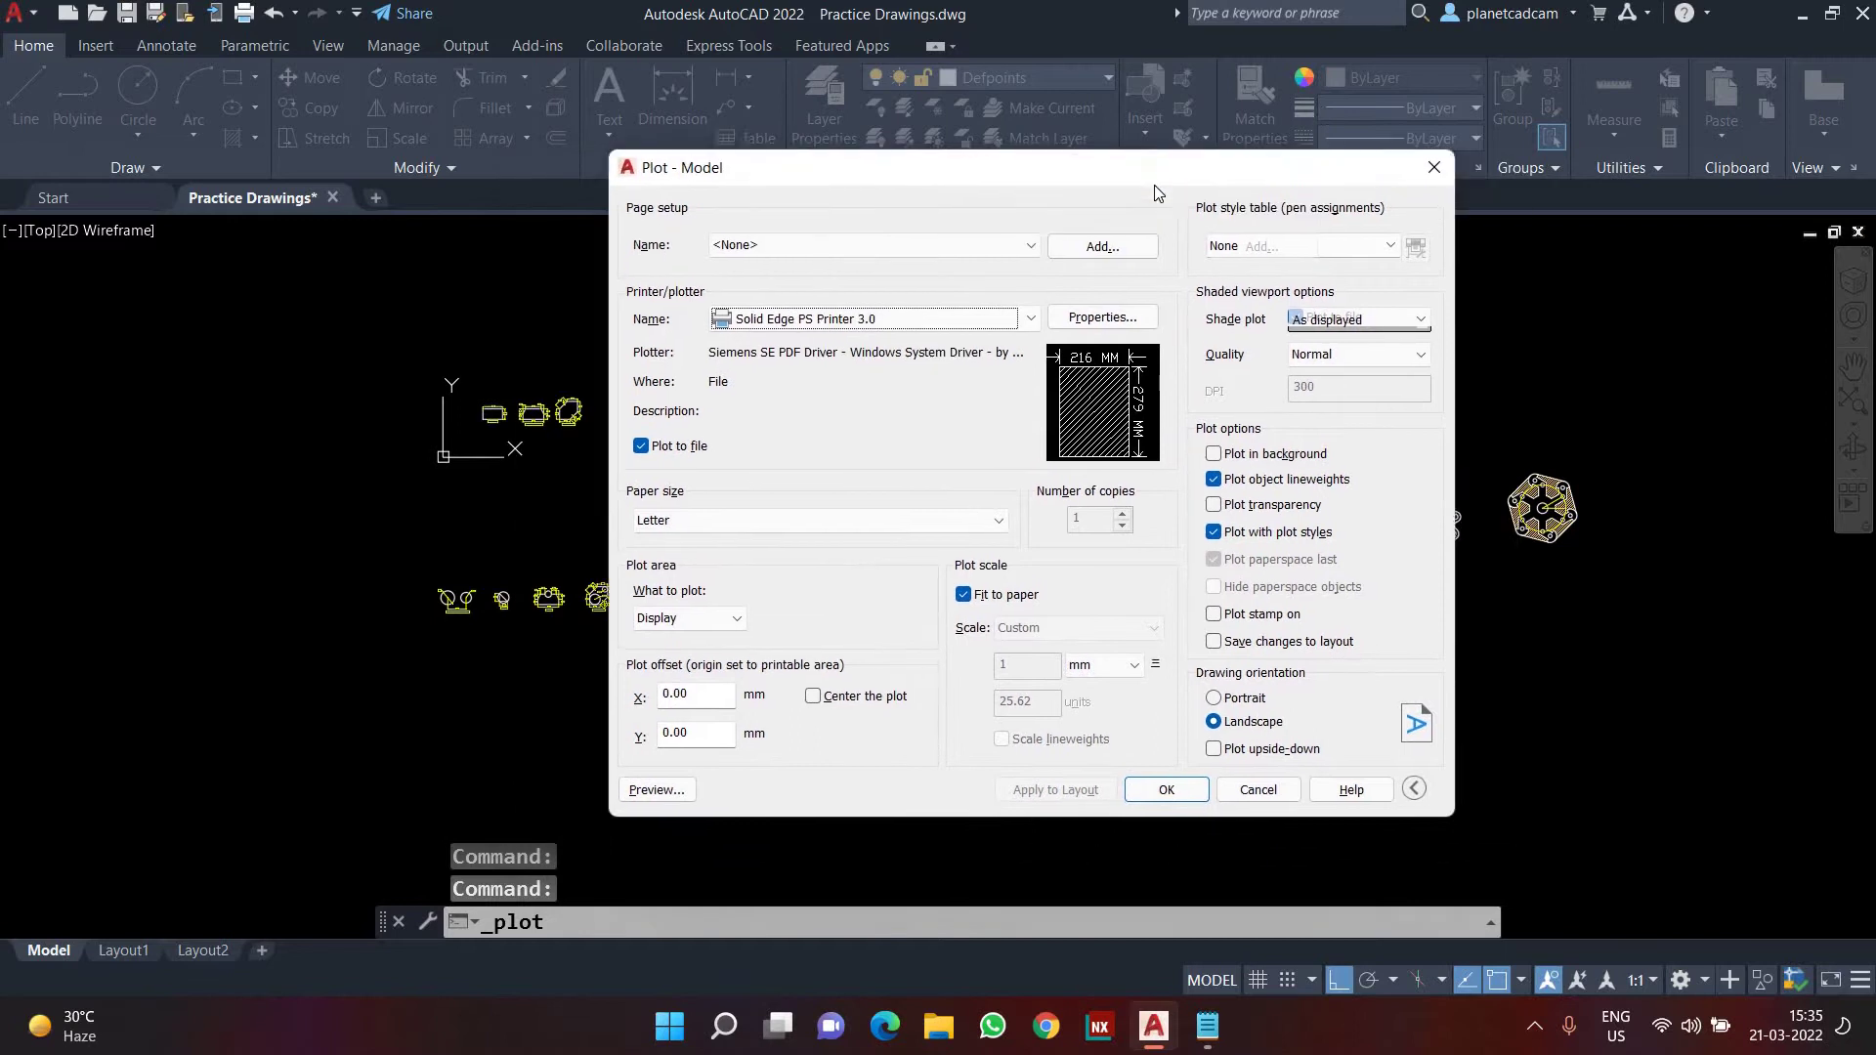
click(819, 337)
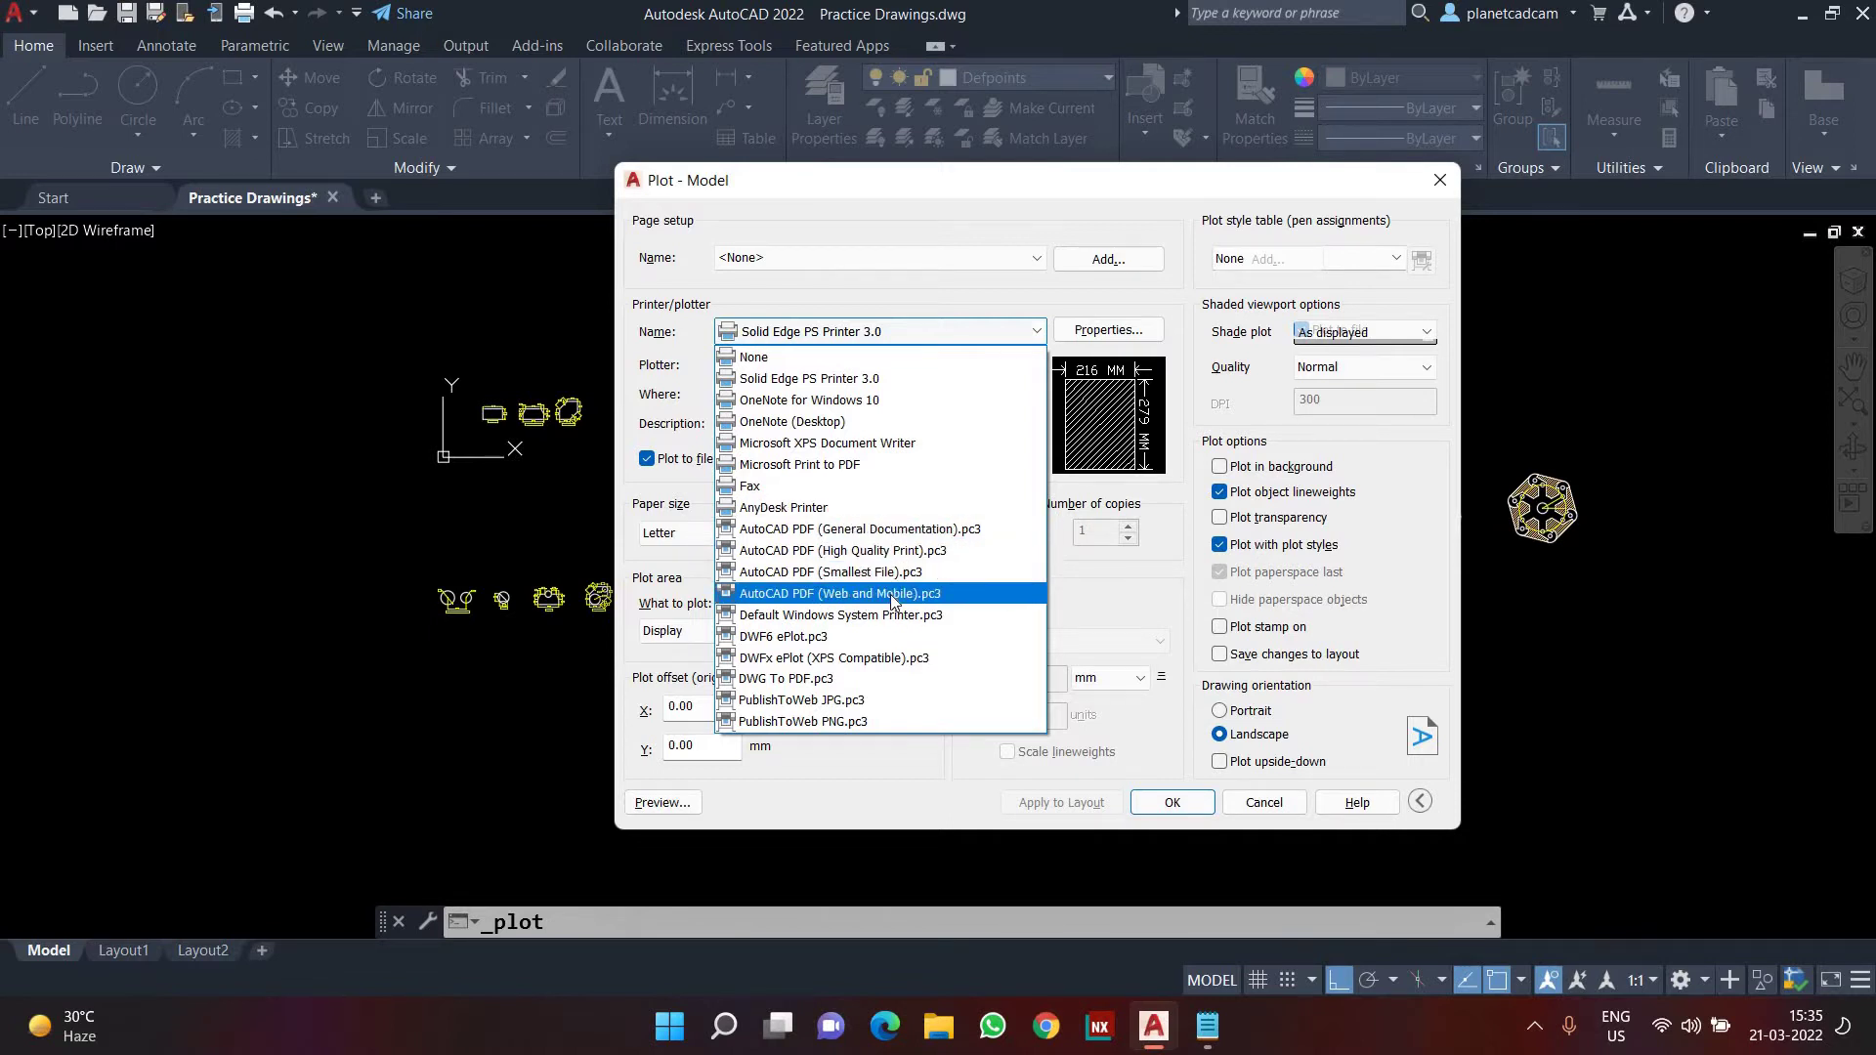
click(865, 552)
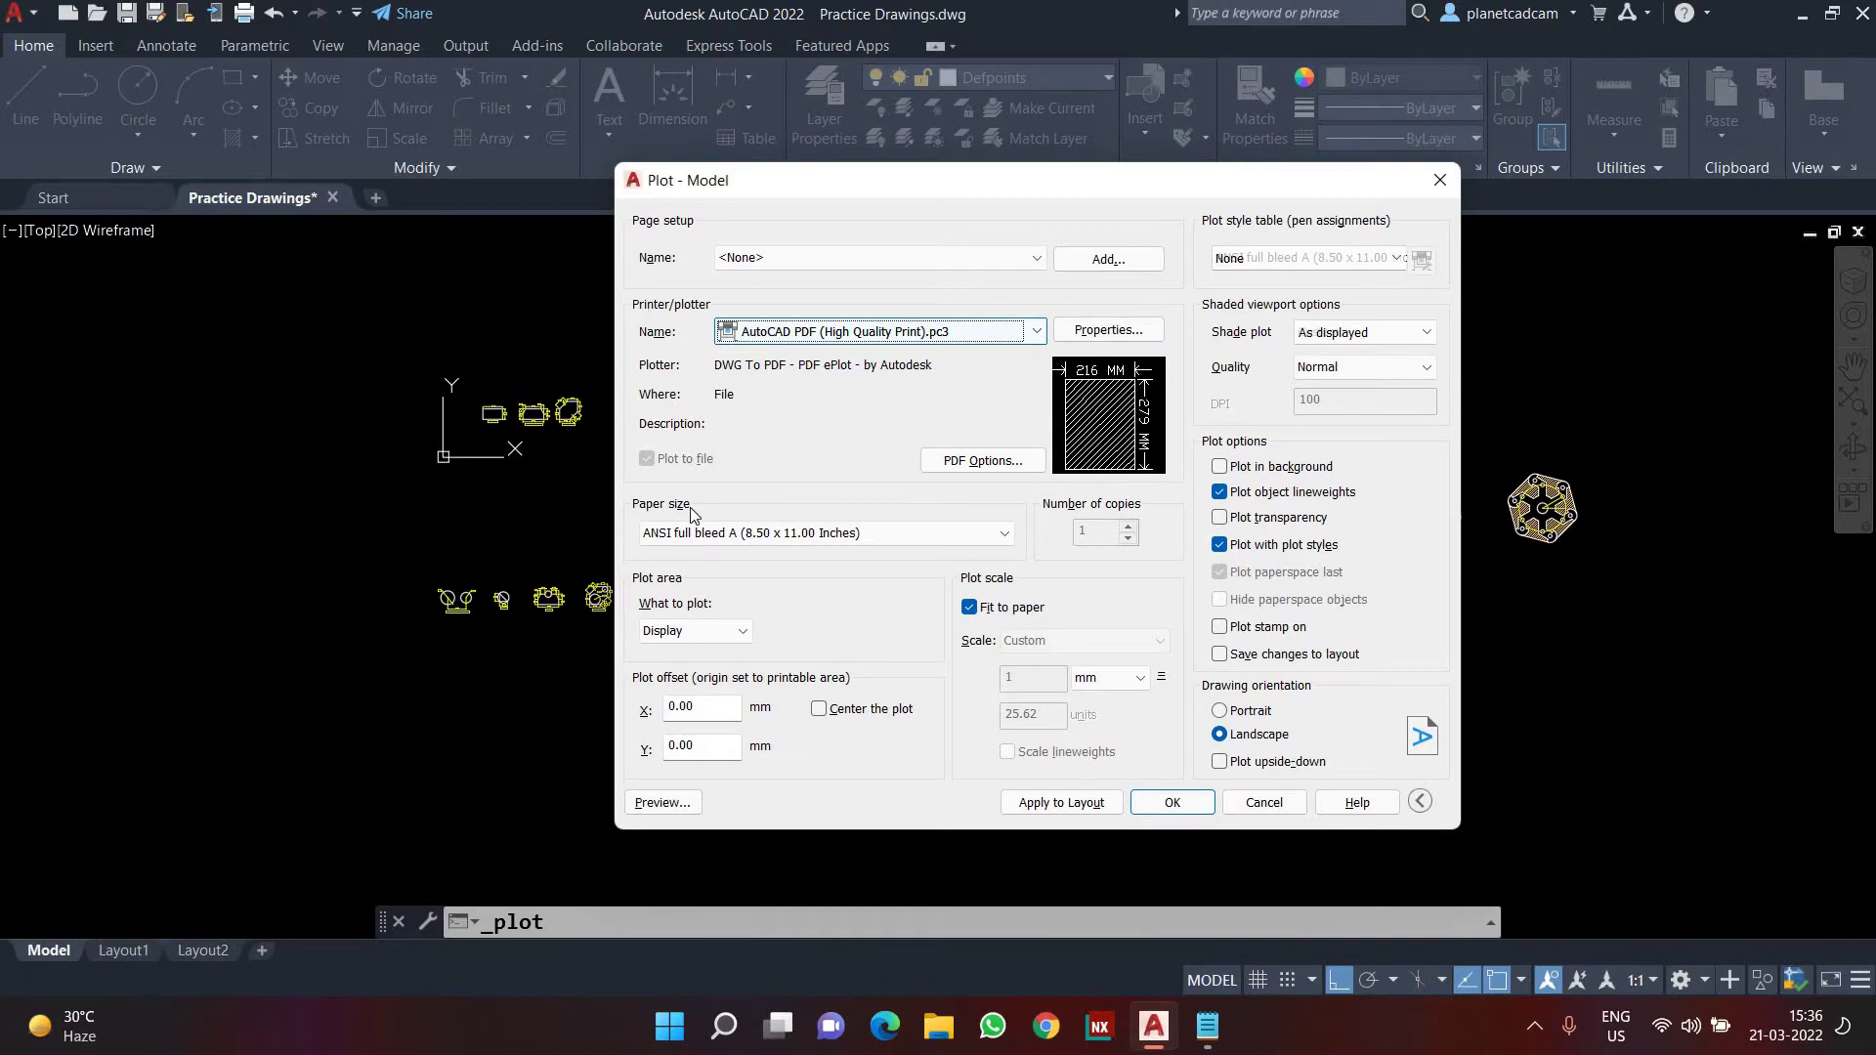
- Set the plot's paper size to ISO A4 (297.00 x 210.00 MM)
click(771, 537)
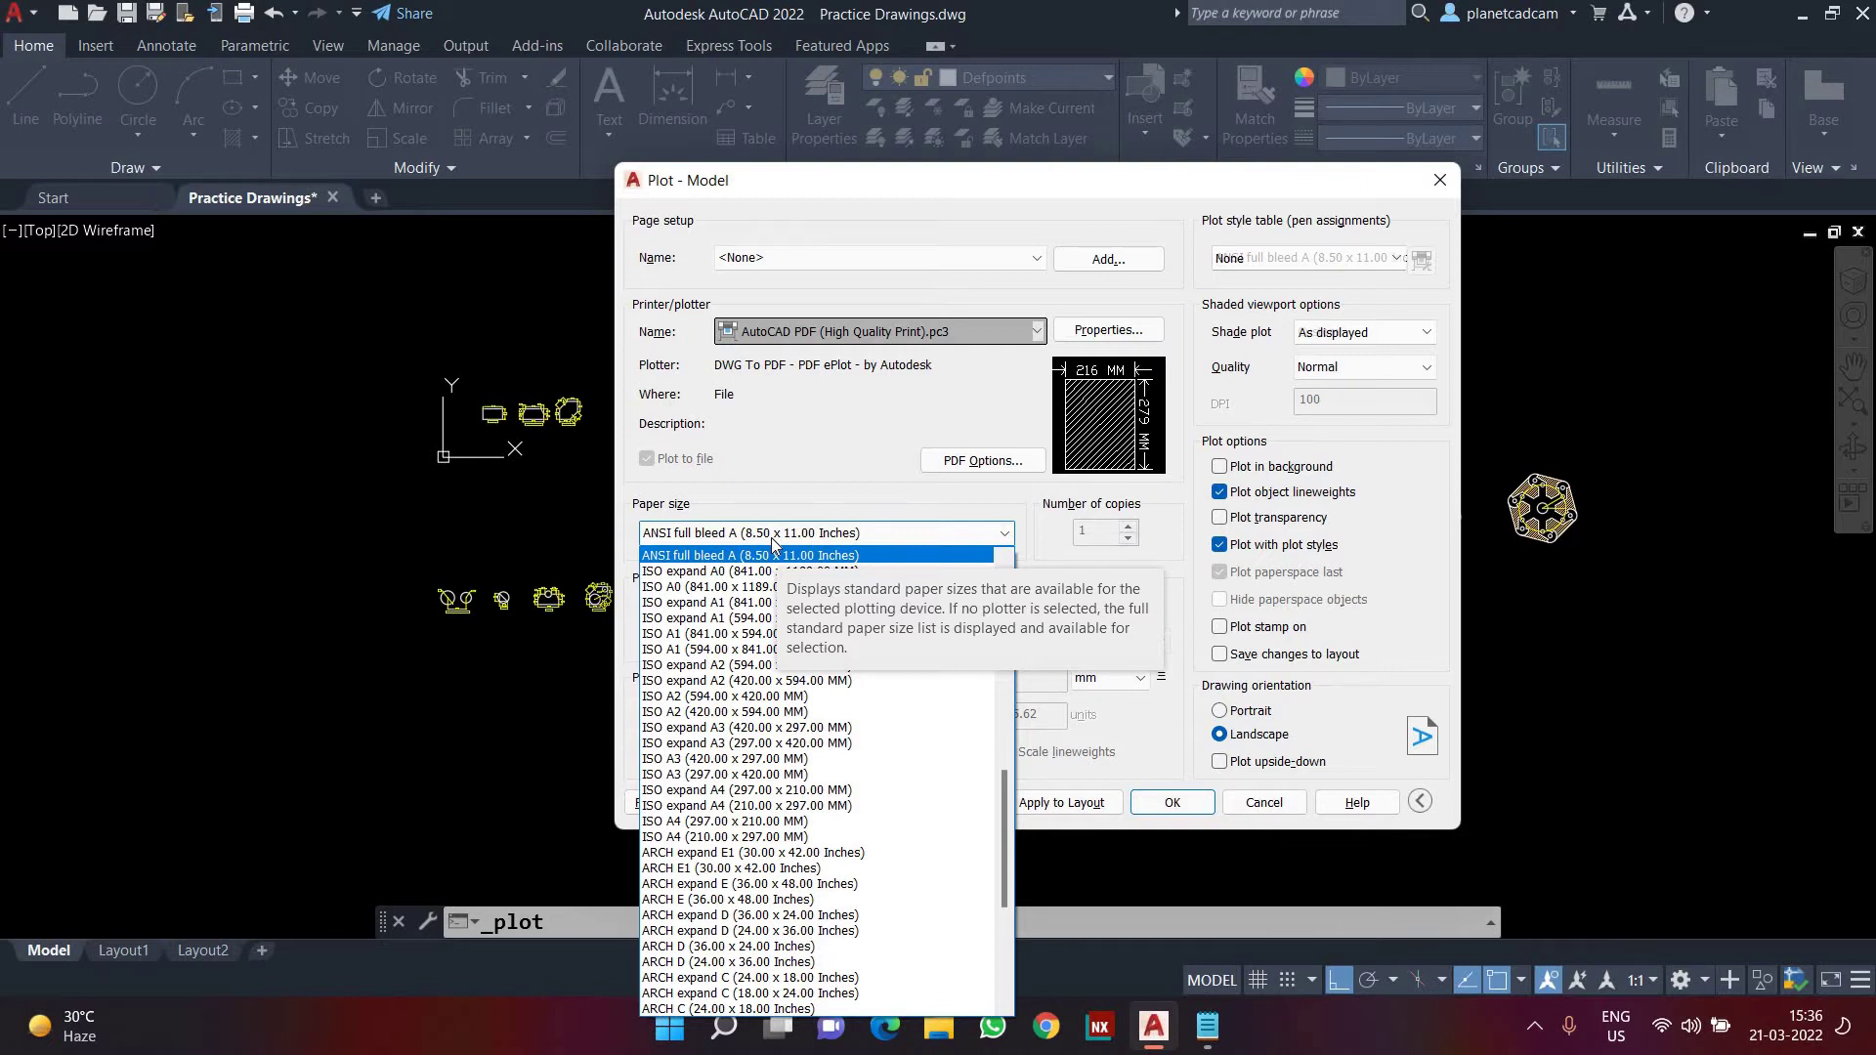
click(771, 539)
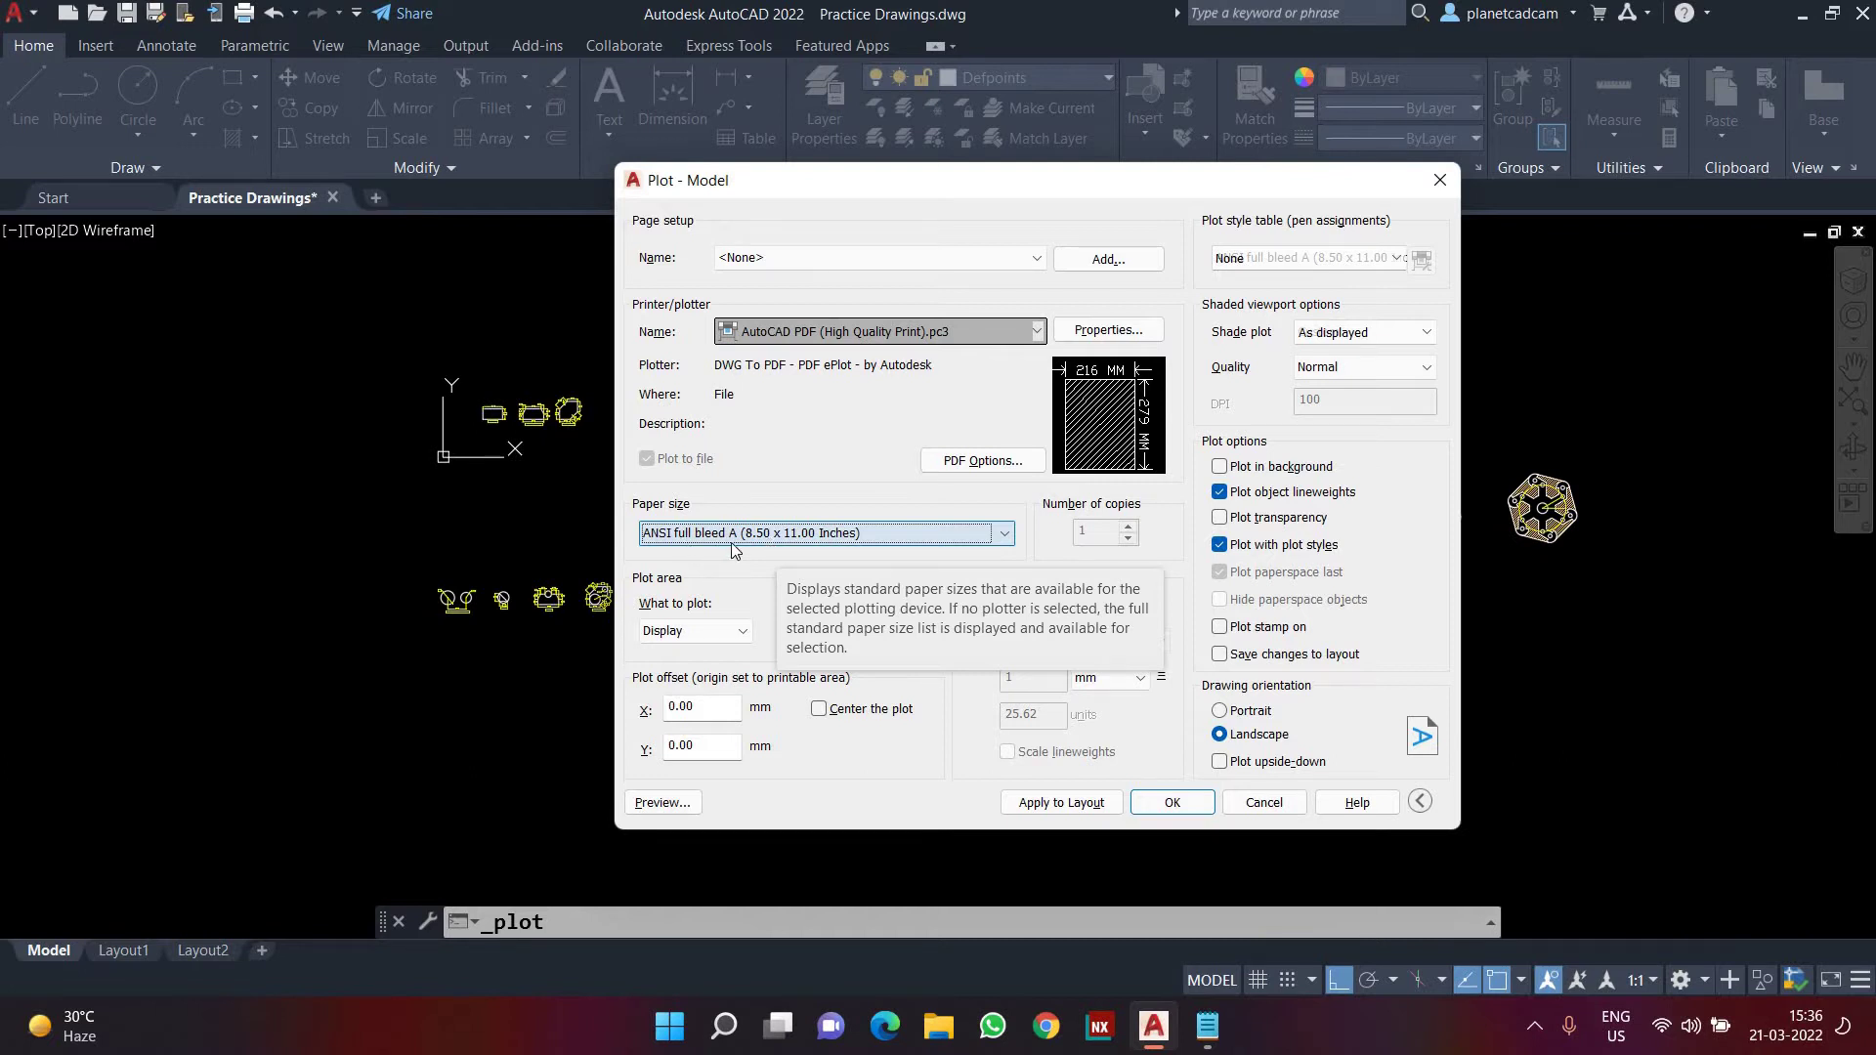
click(731, 543)
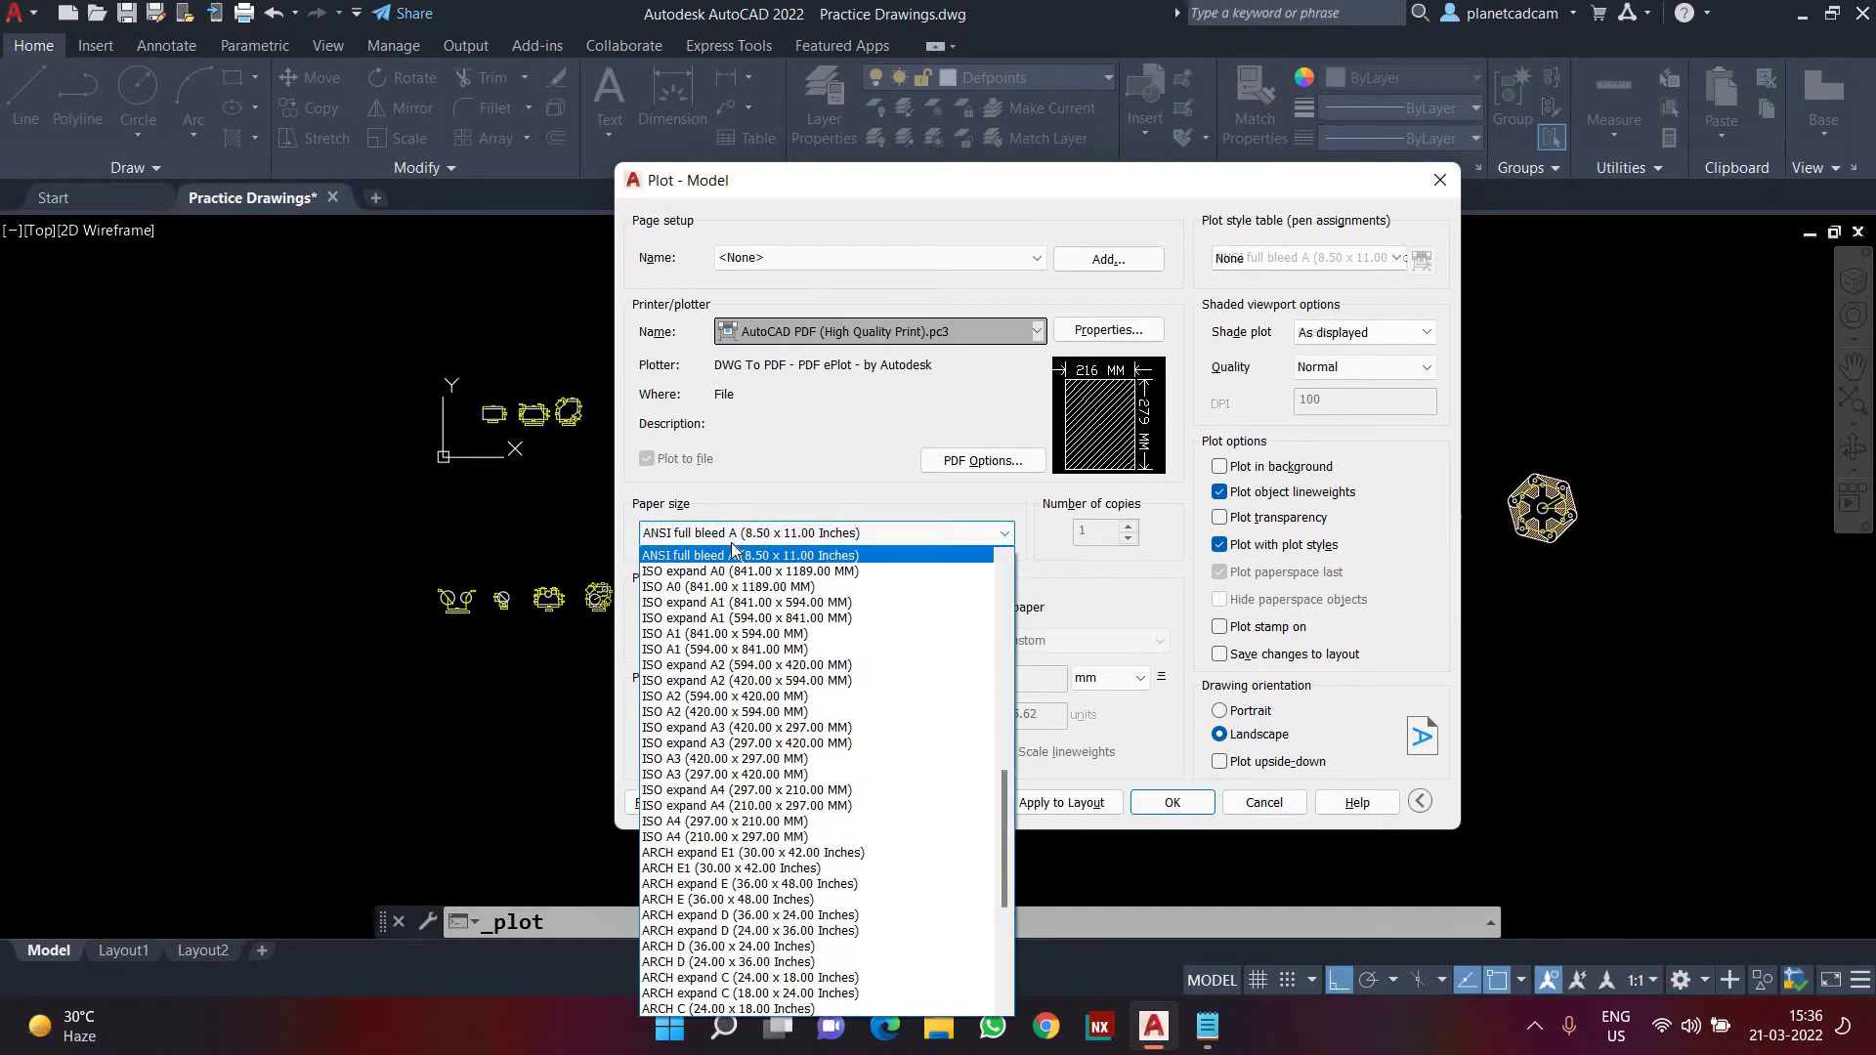
click(723, 821)
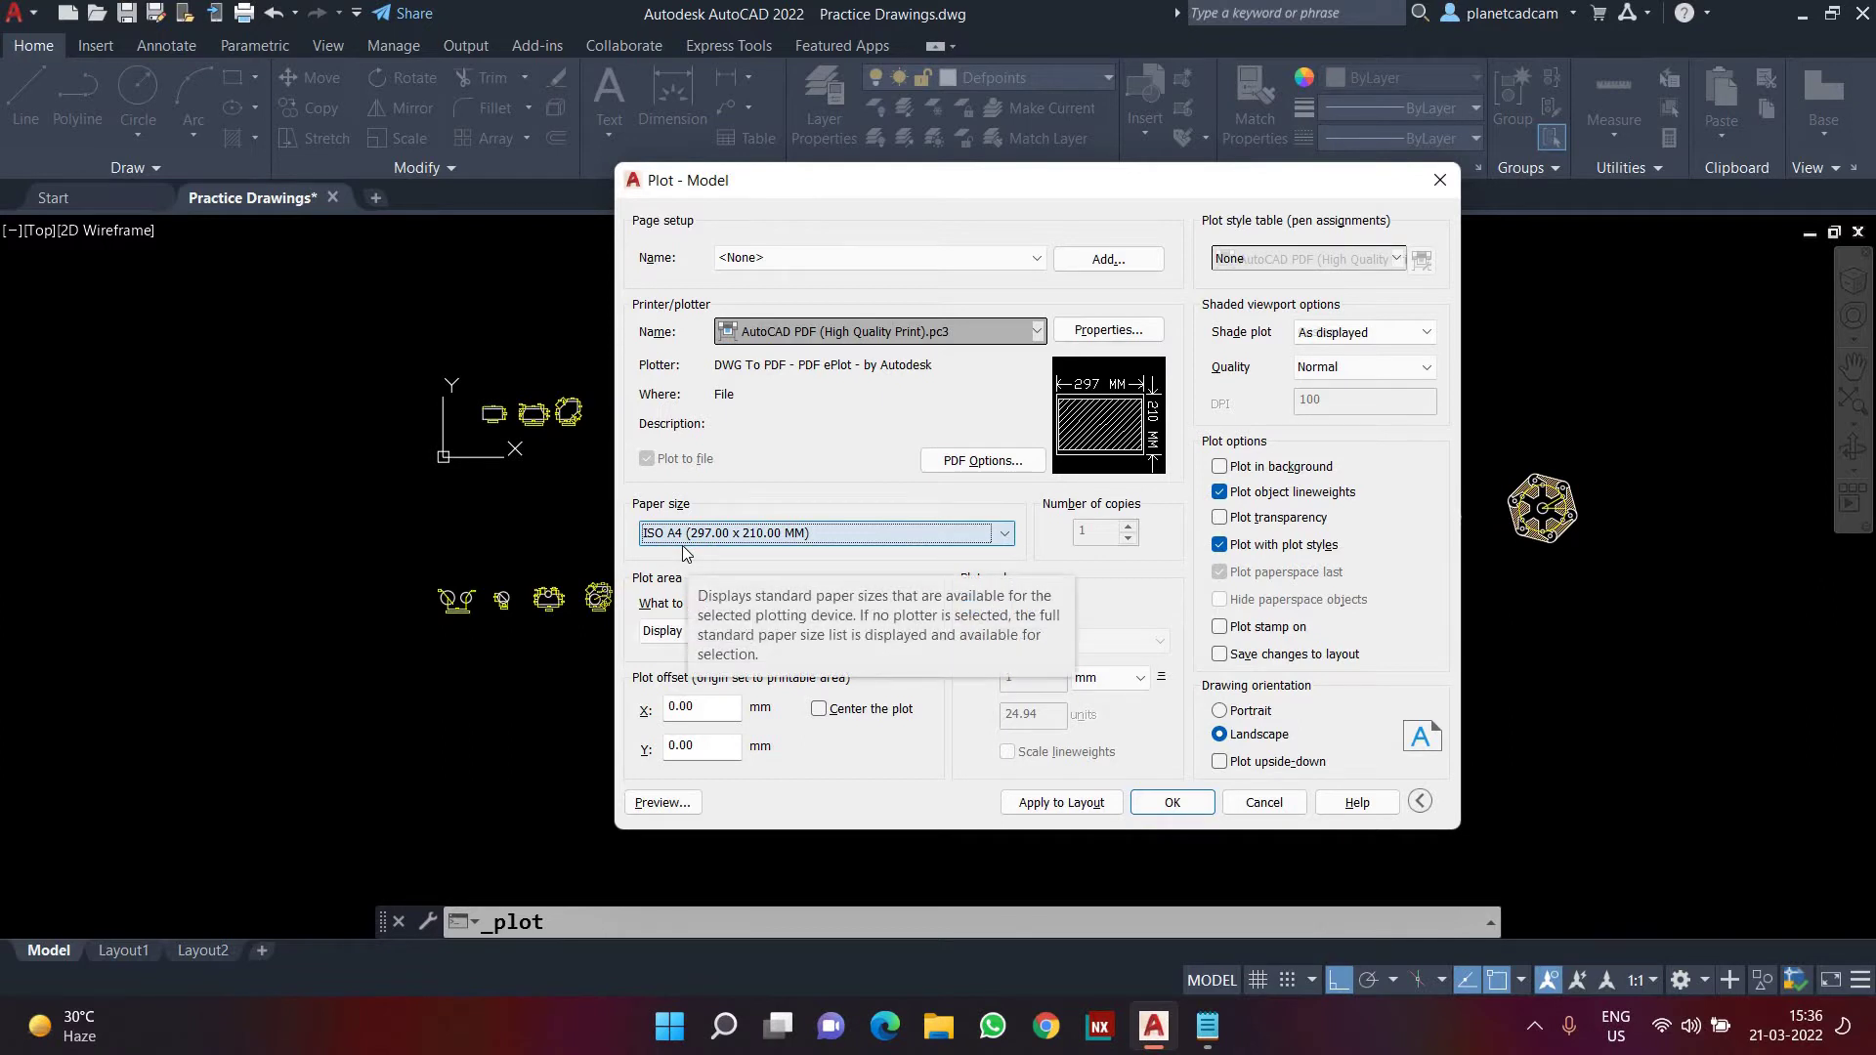
- Preview the plot with the Display plot area and compare it with the drawings on screen
drag(811, 186, 768, 138)
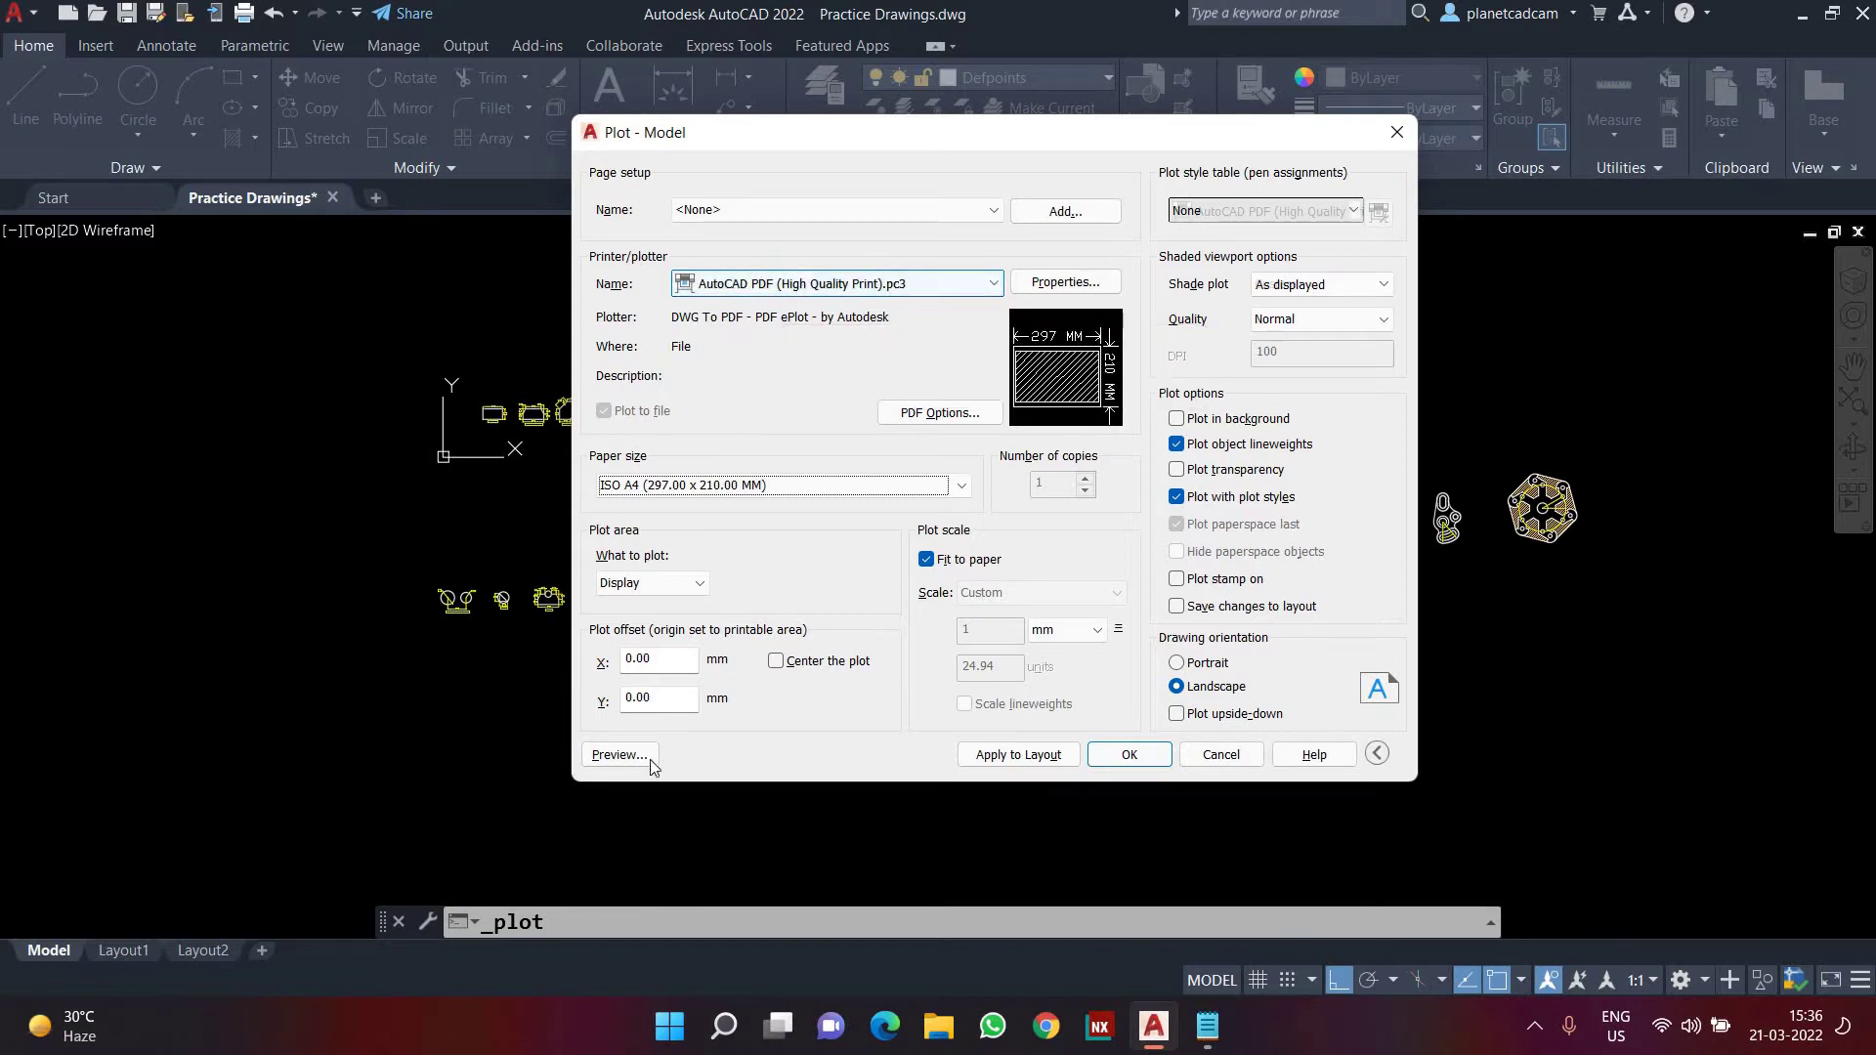
click(619, 754)
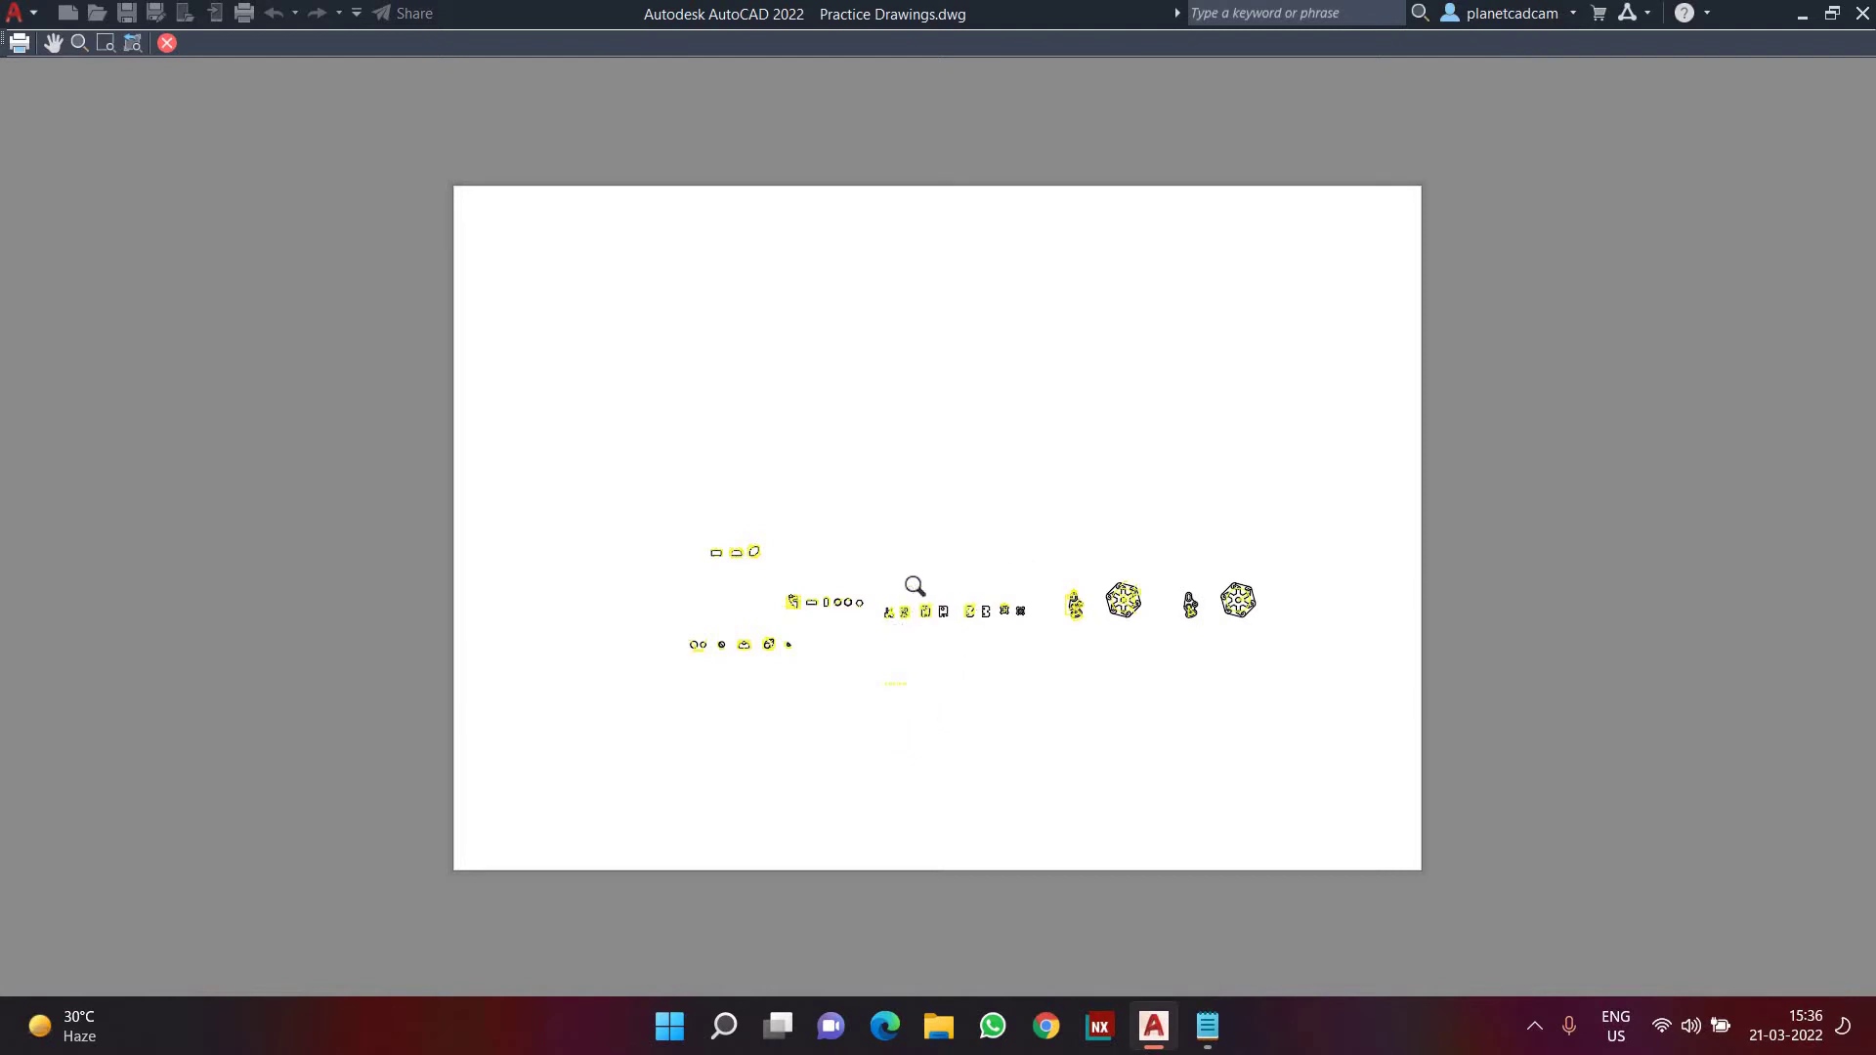
key(Escape)
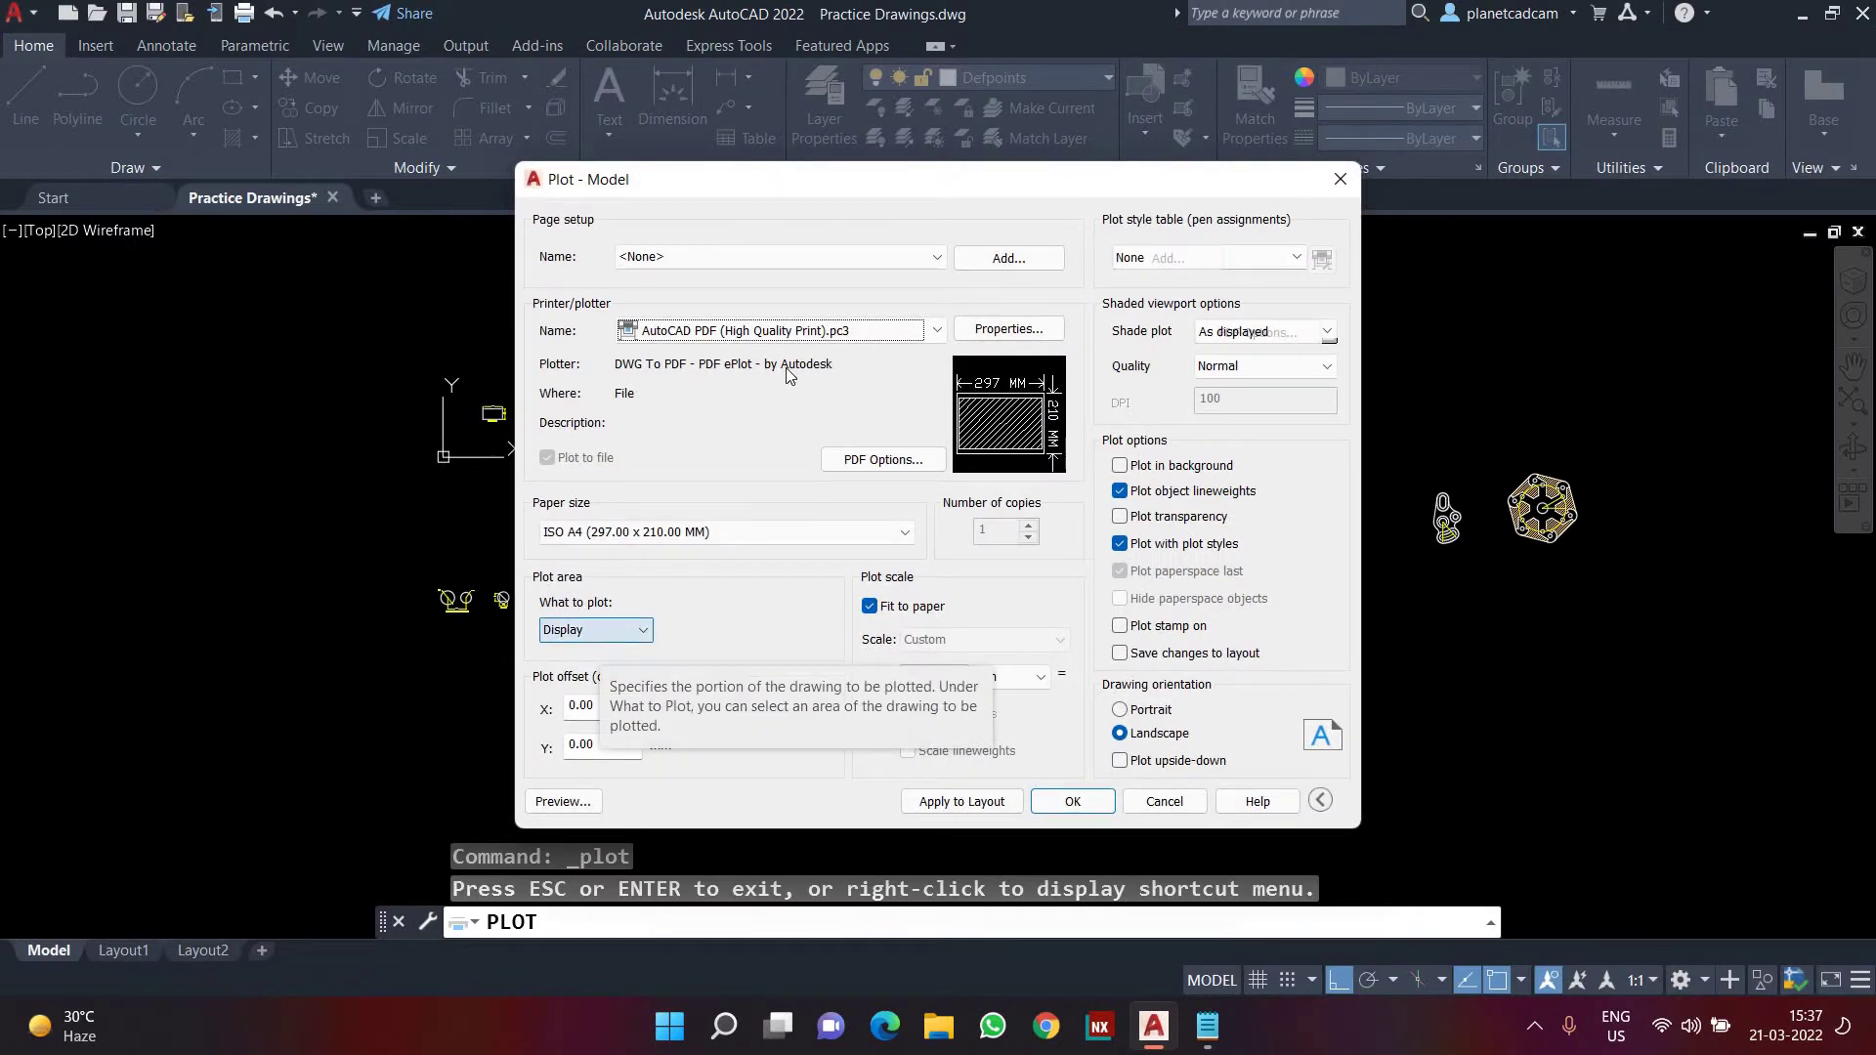
drag(684, 179, 62, 183)
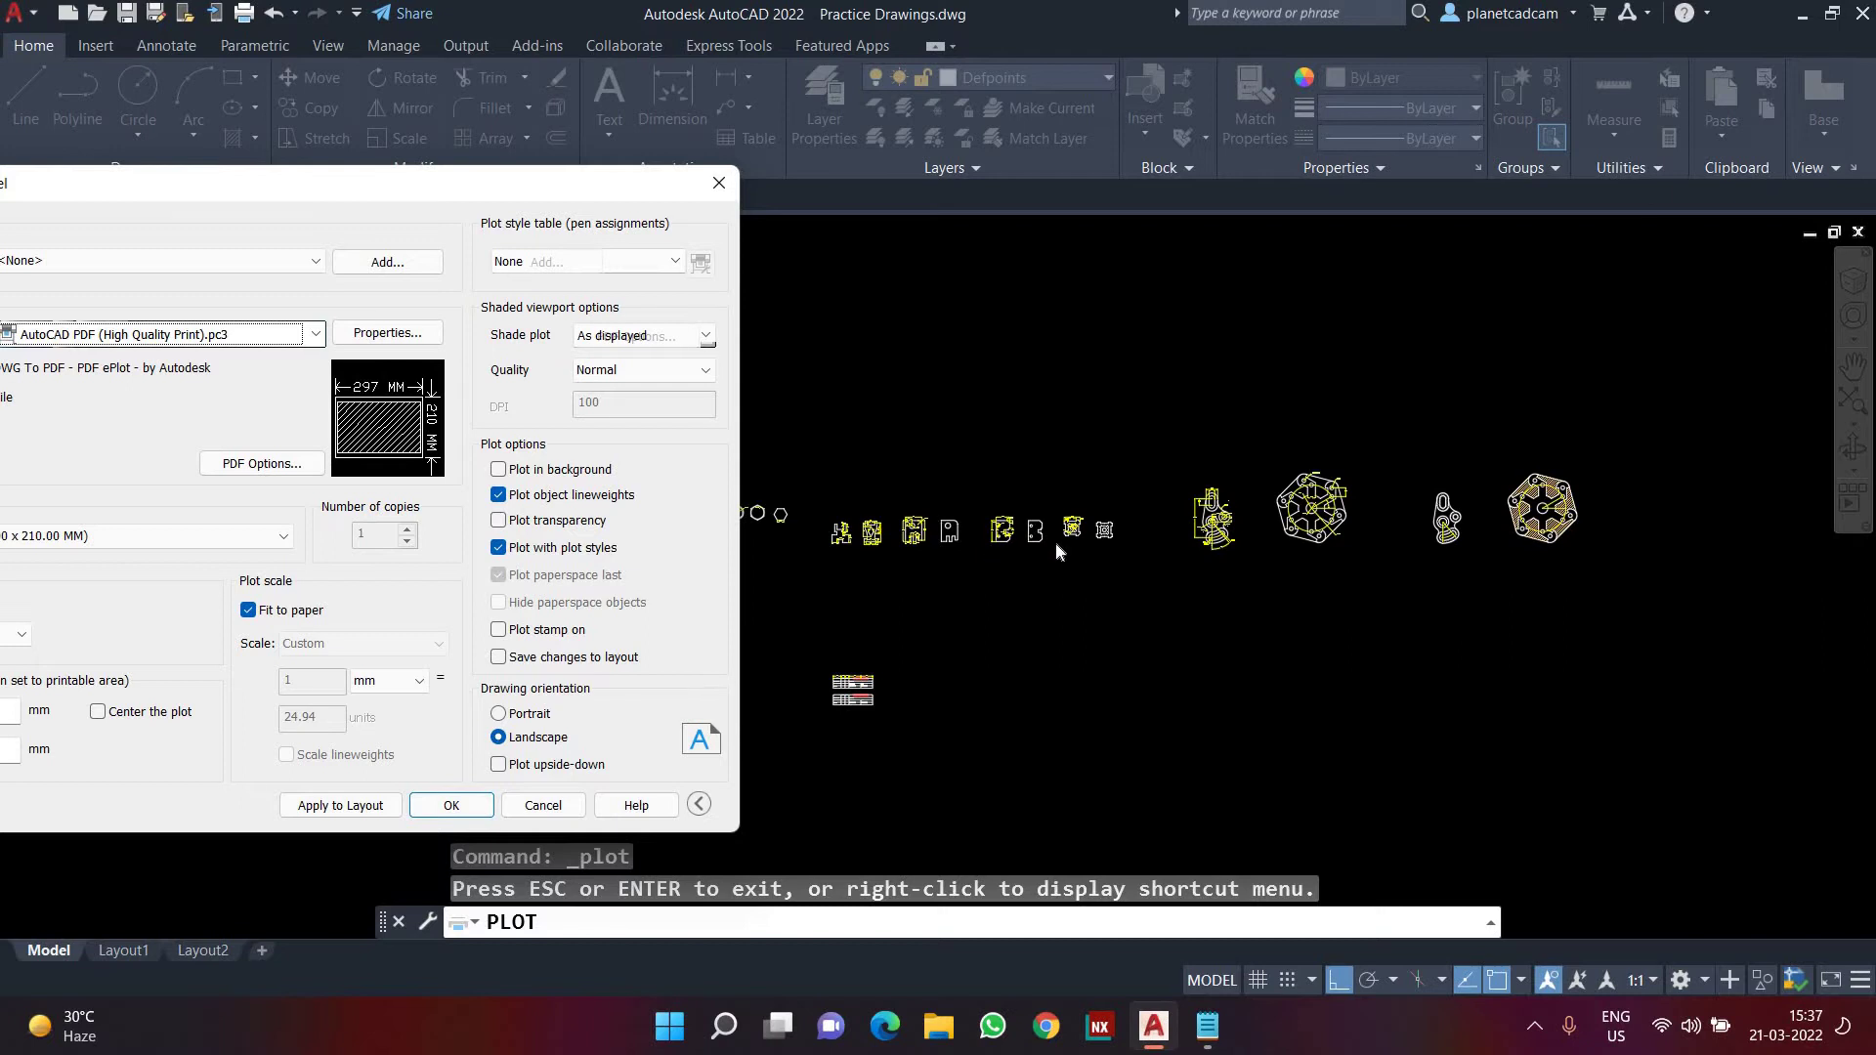
click(526, 185)
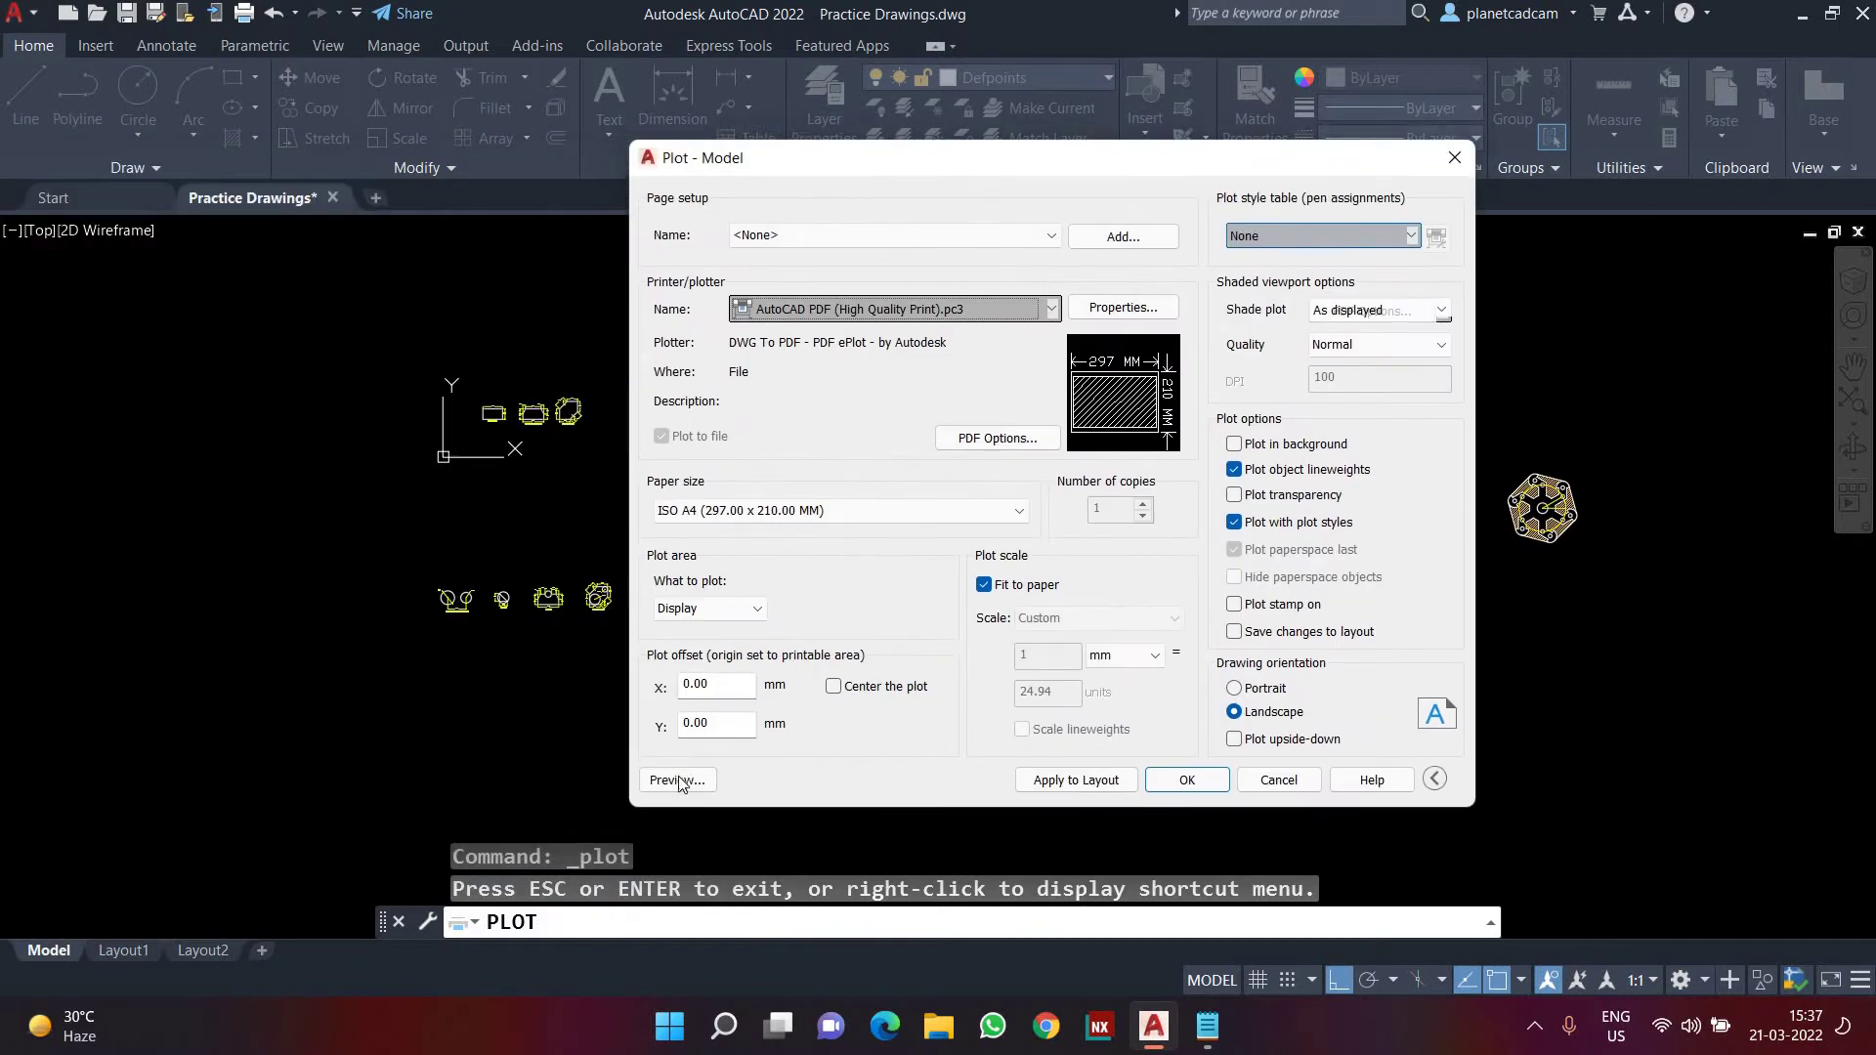
click(671, 783)
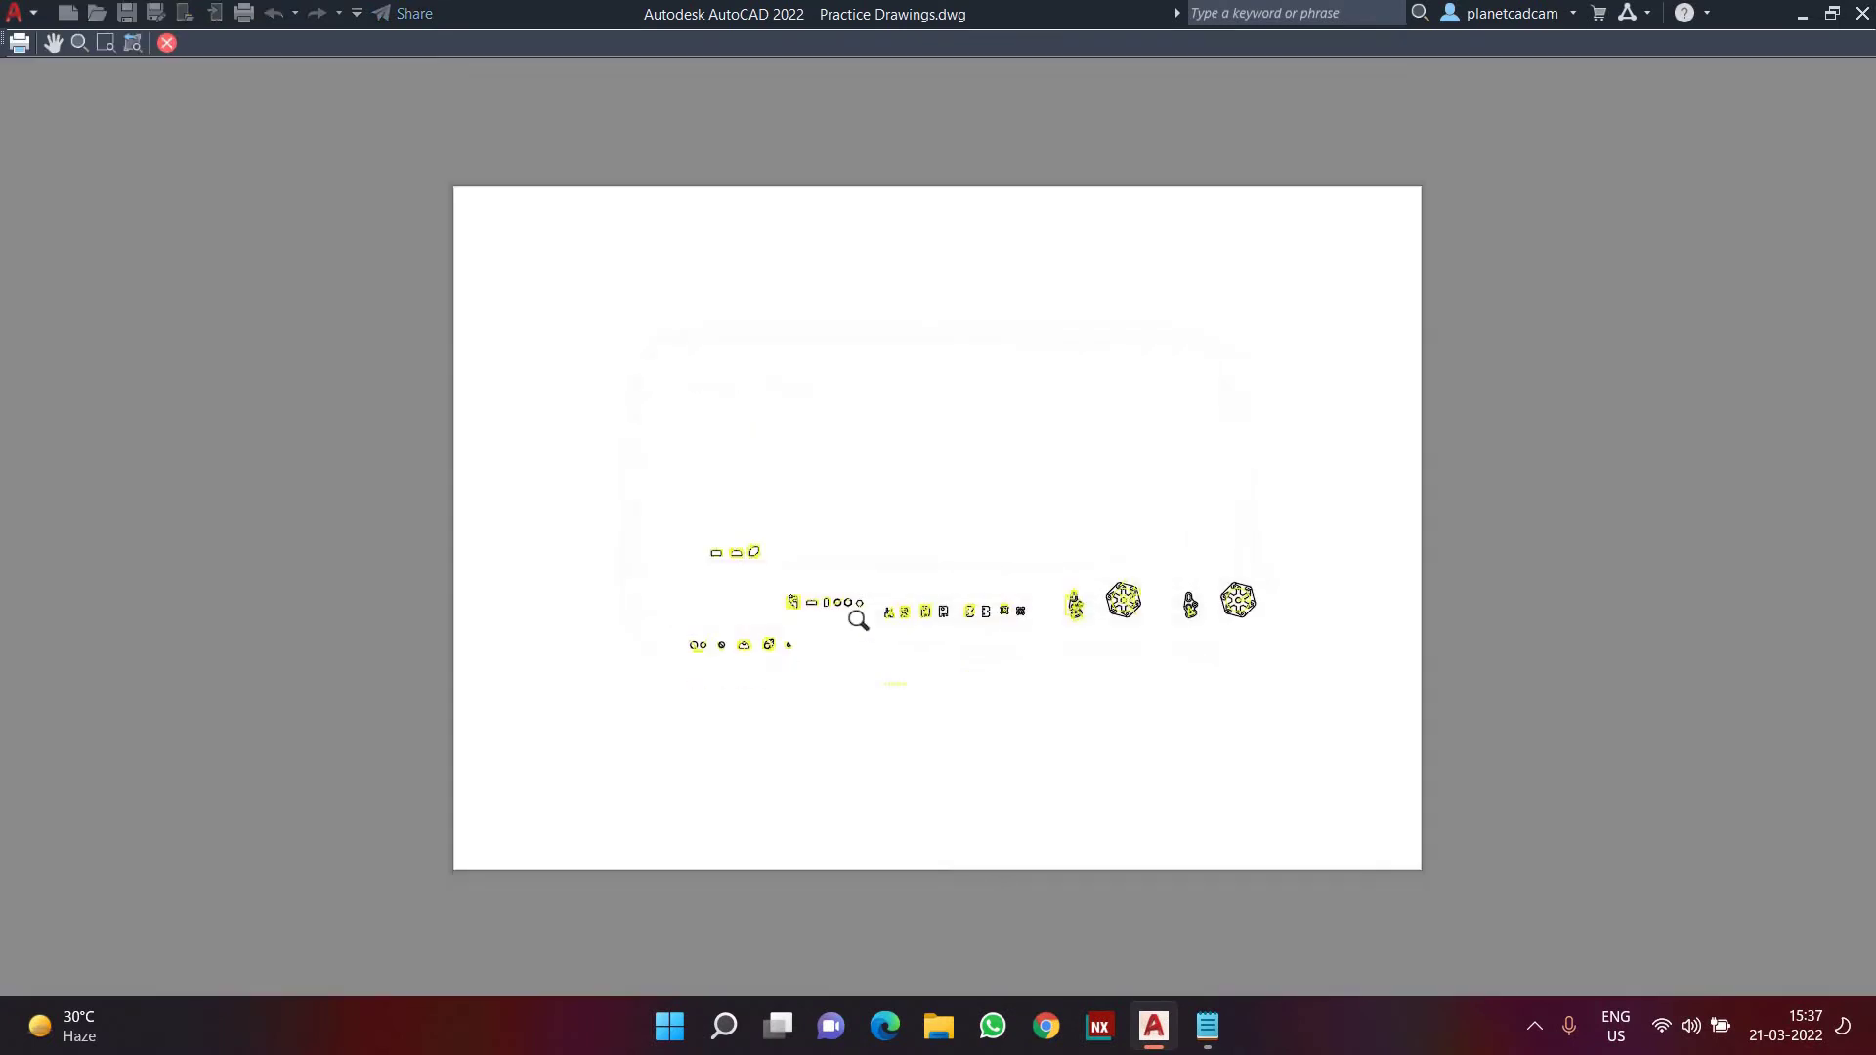
key(Escape)
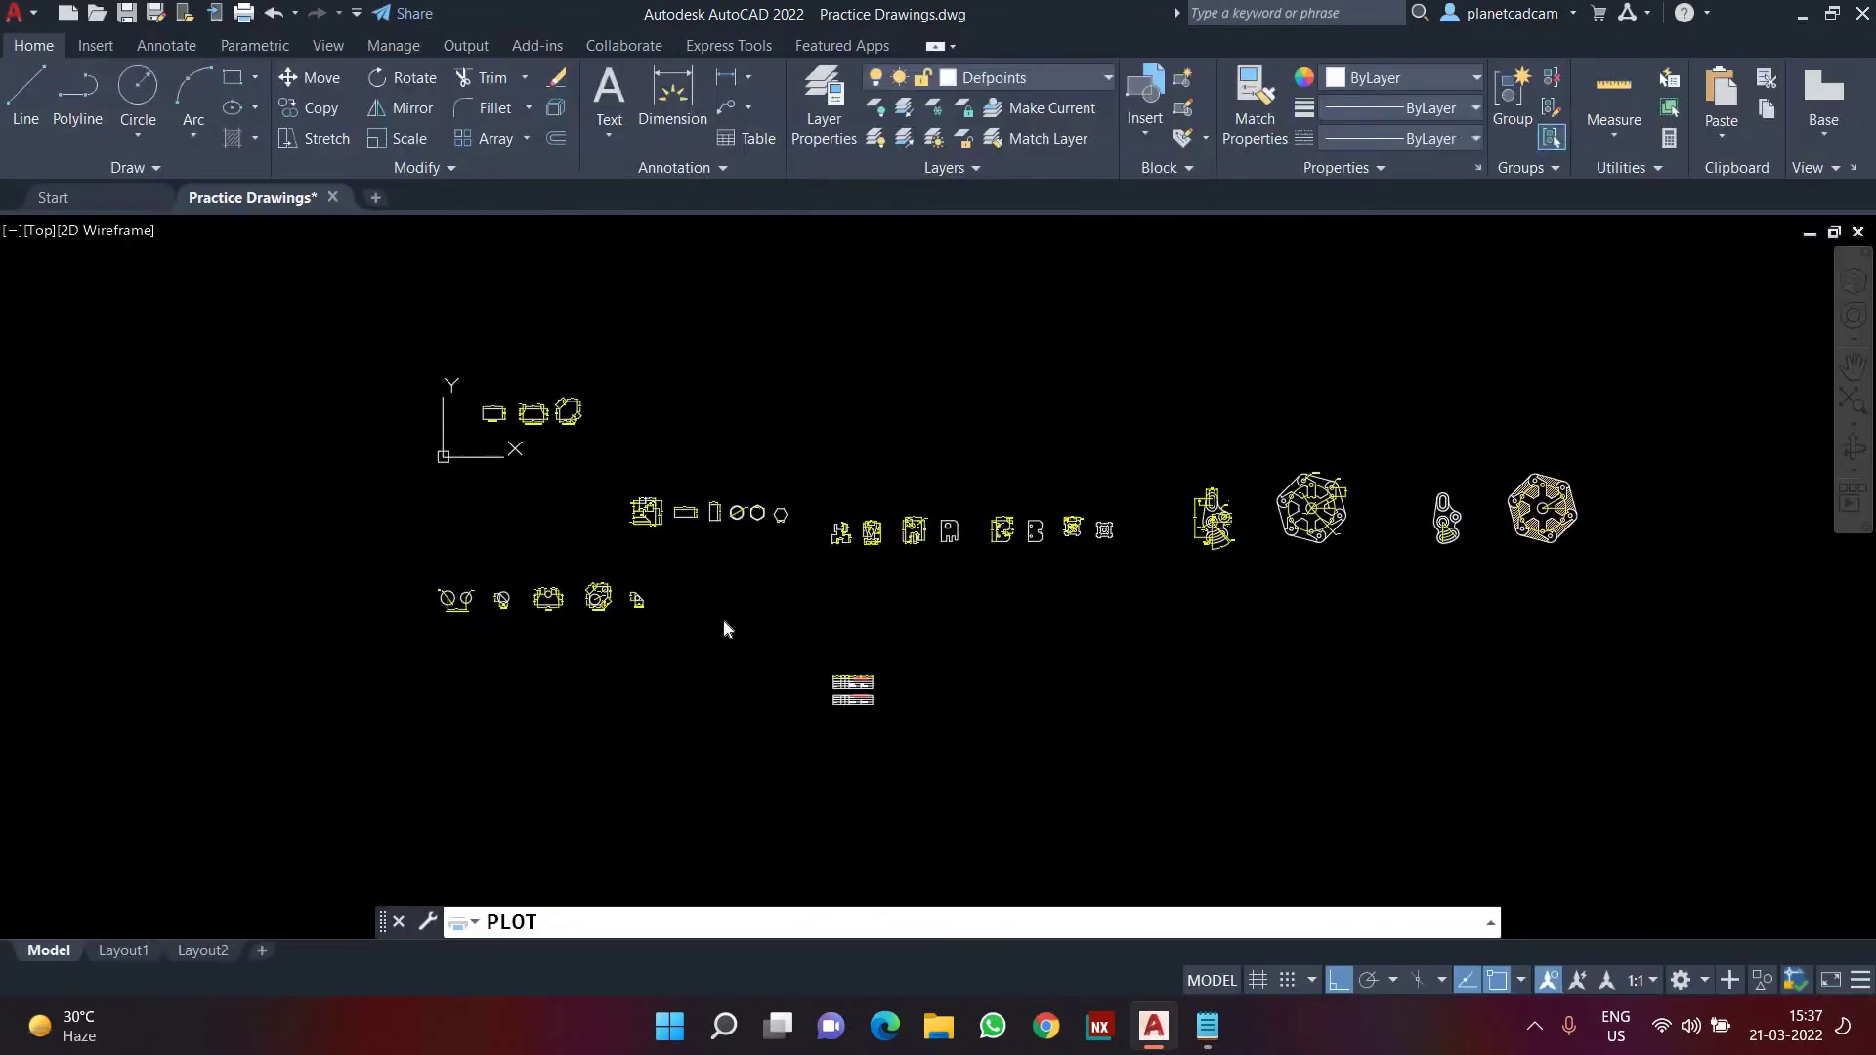
- Set the plot area to Extents and preview the resulting sheet
click(614, 631)
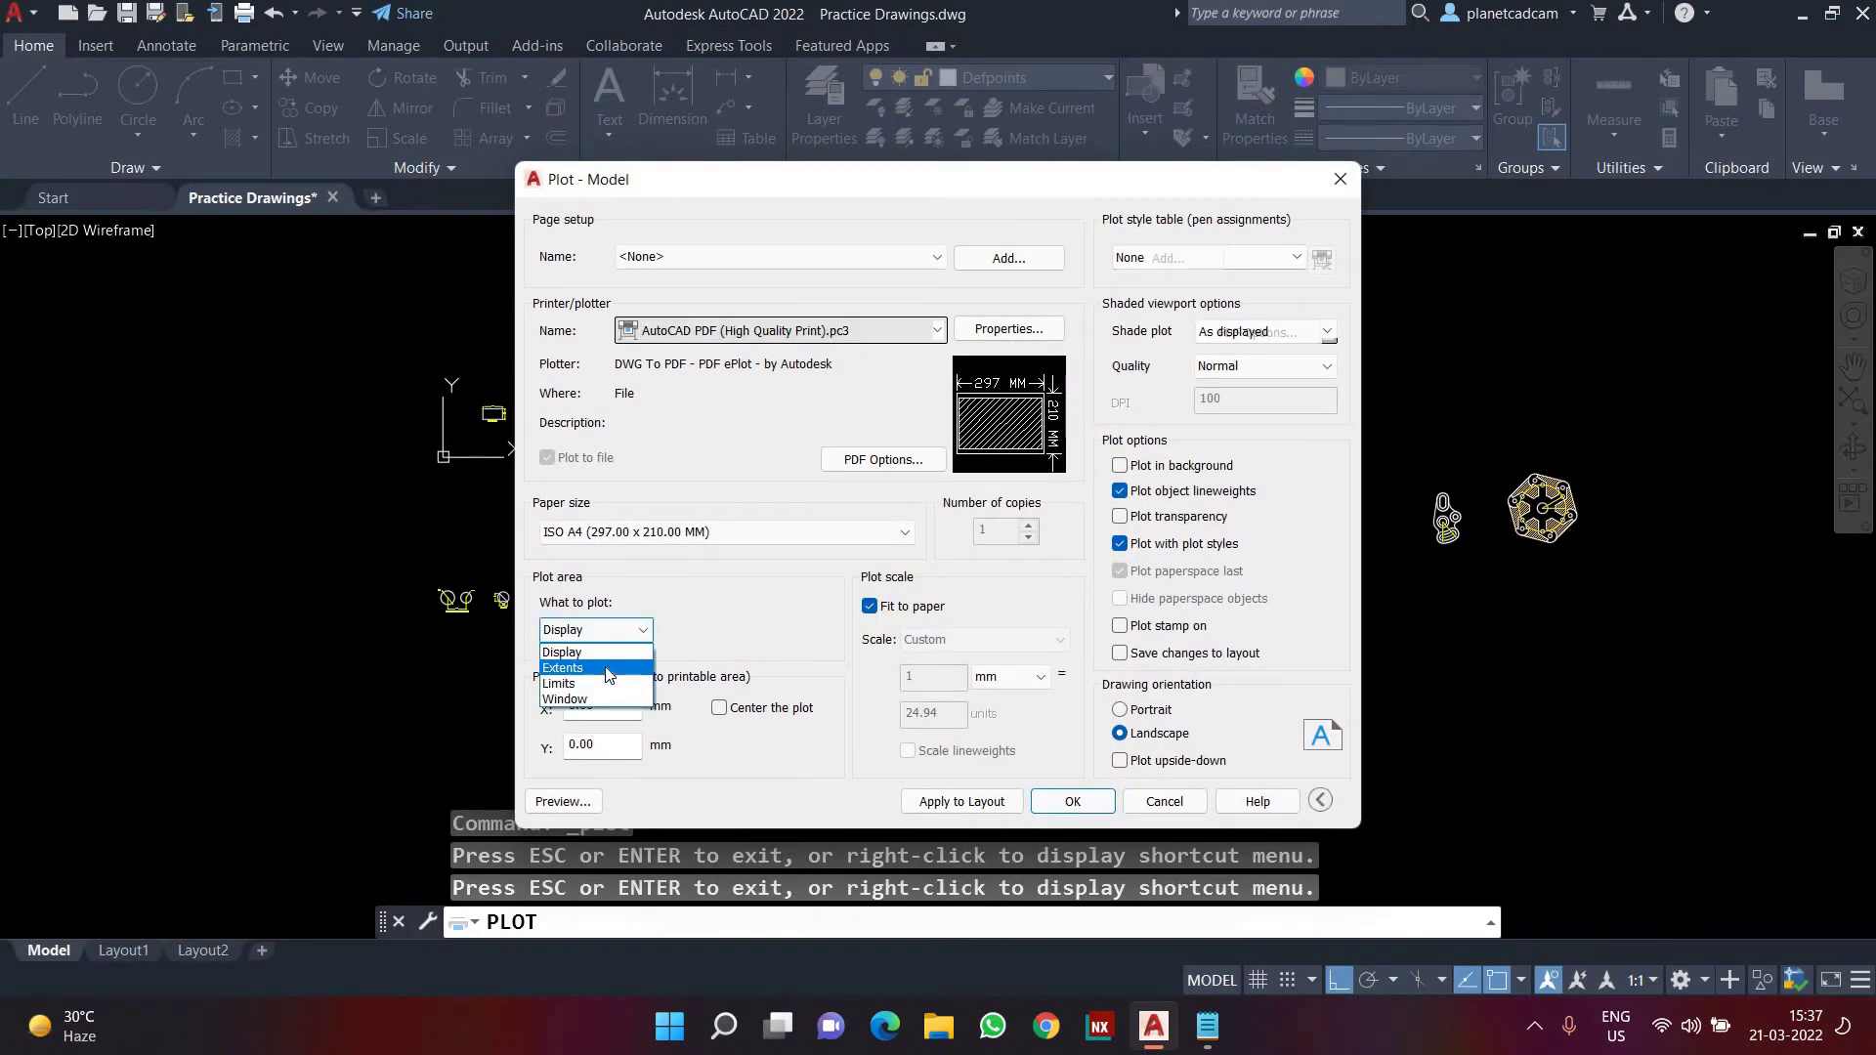
click(576, 803)
click(576, 807)
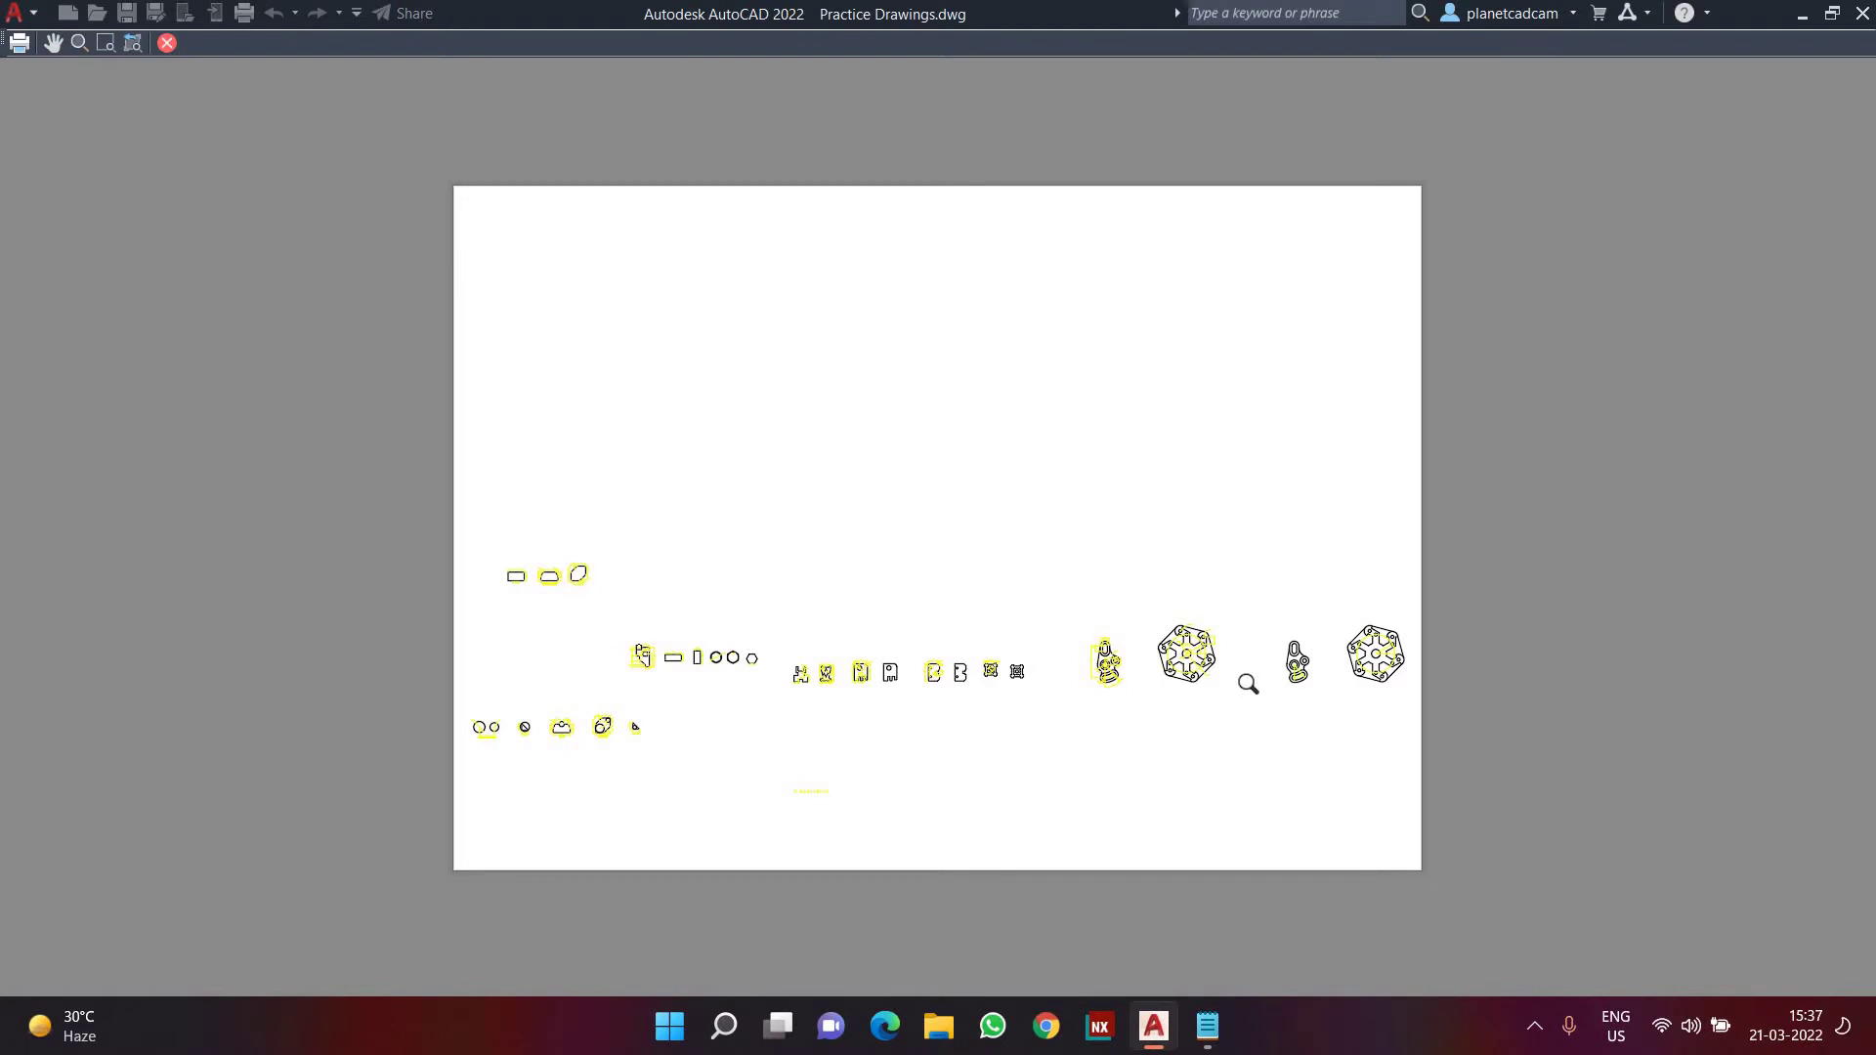
key(Escape)
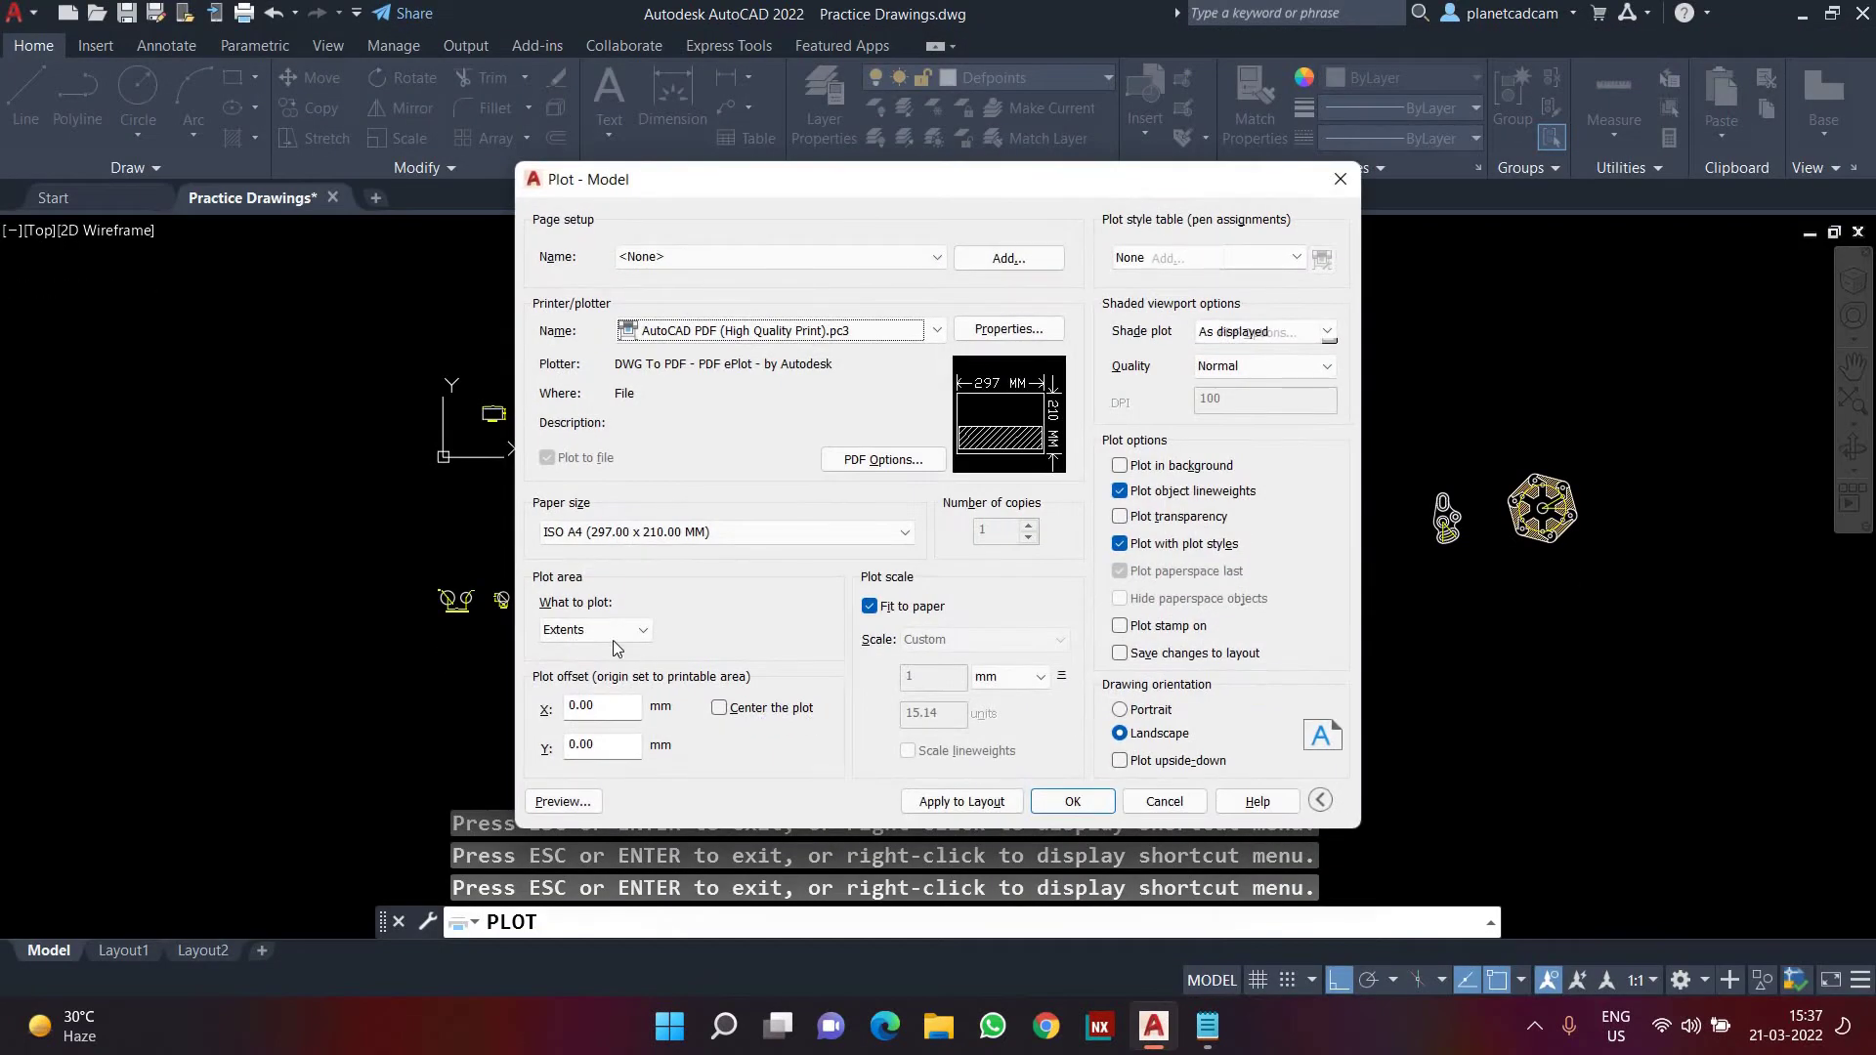
- Set the plot area to Window, enclosing the dimensioned slotted bracket beside the large hexagonal plate
click(607, 633)
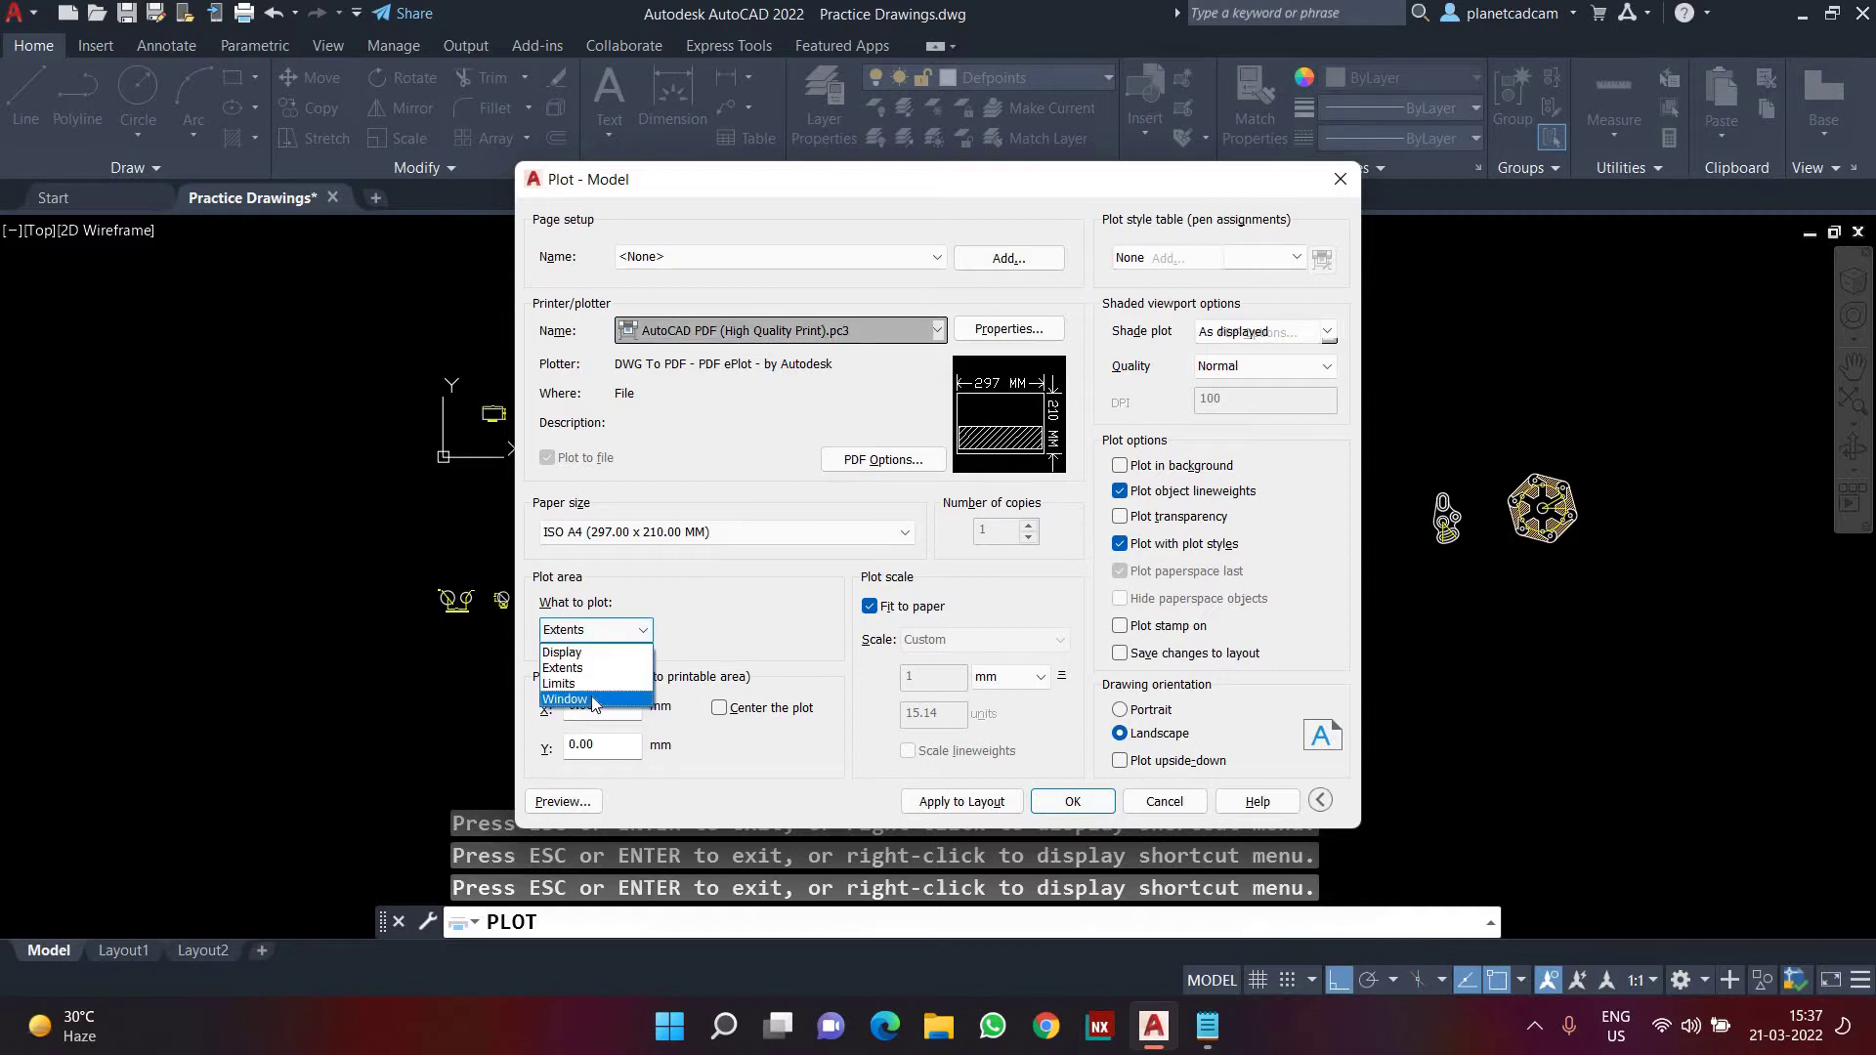
click(577, 699)
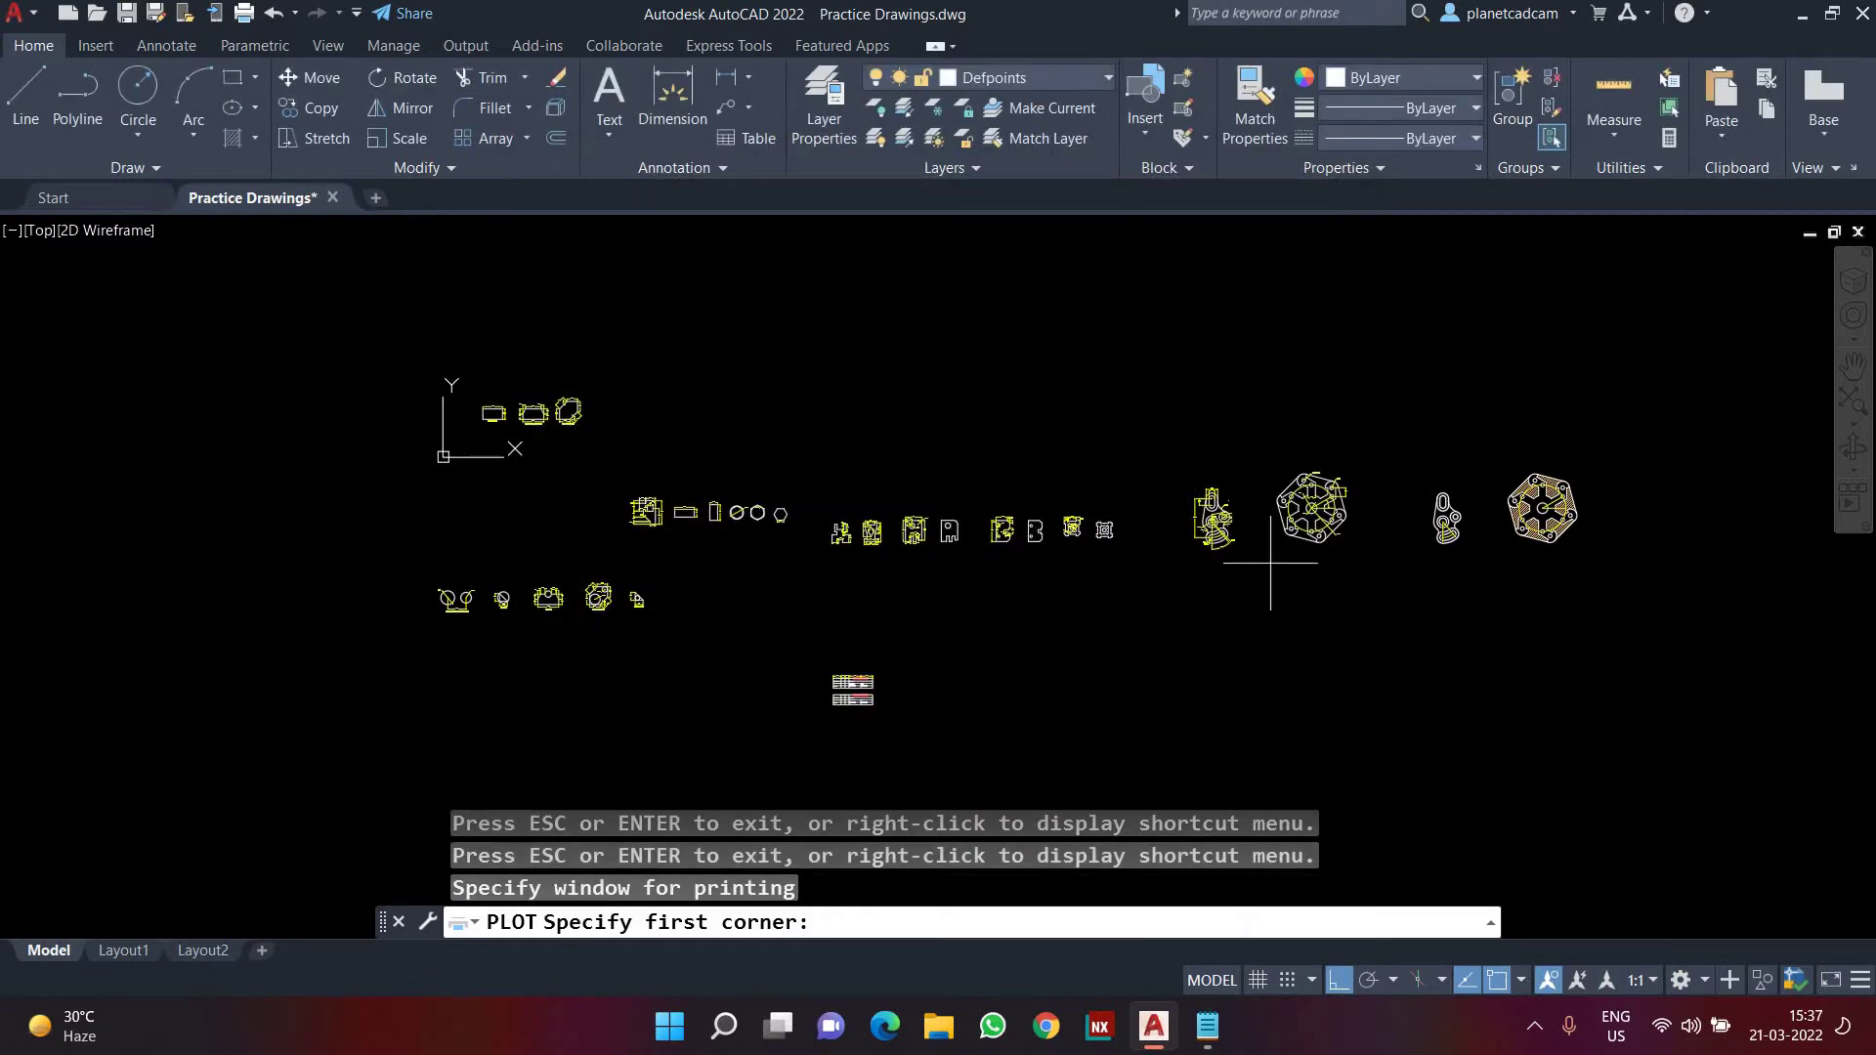
scroll(1290, 518, up, 5)
middle_drag(1115, 581, 1115, 624)
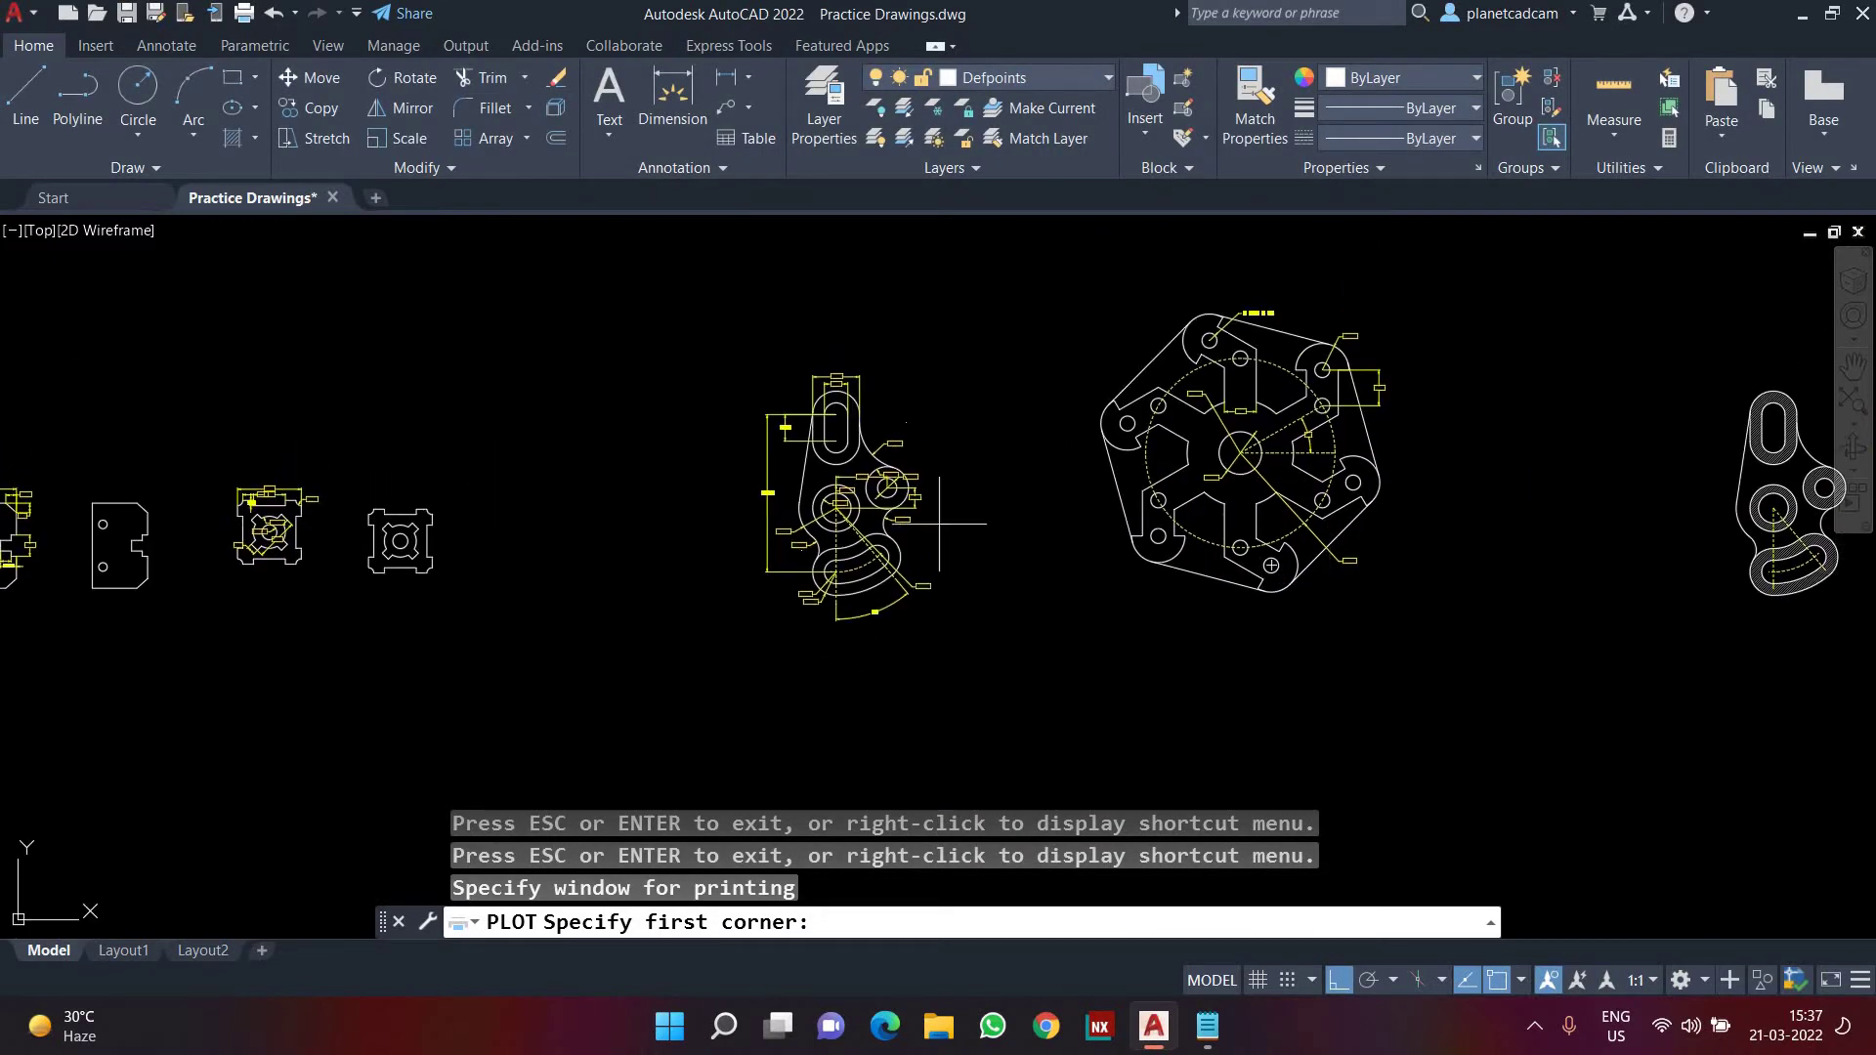
click(733, 354)
click(977, 631)
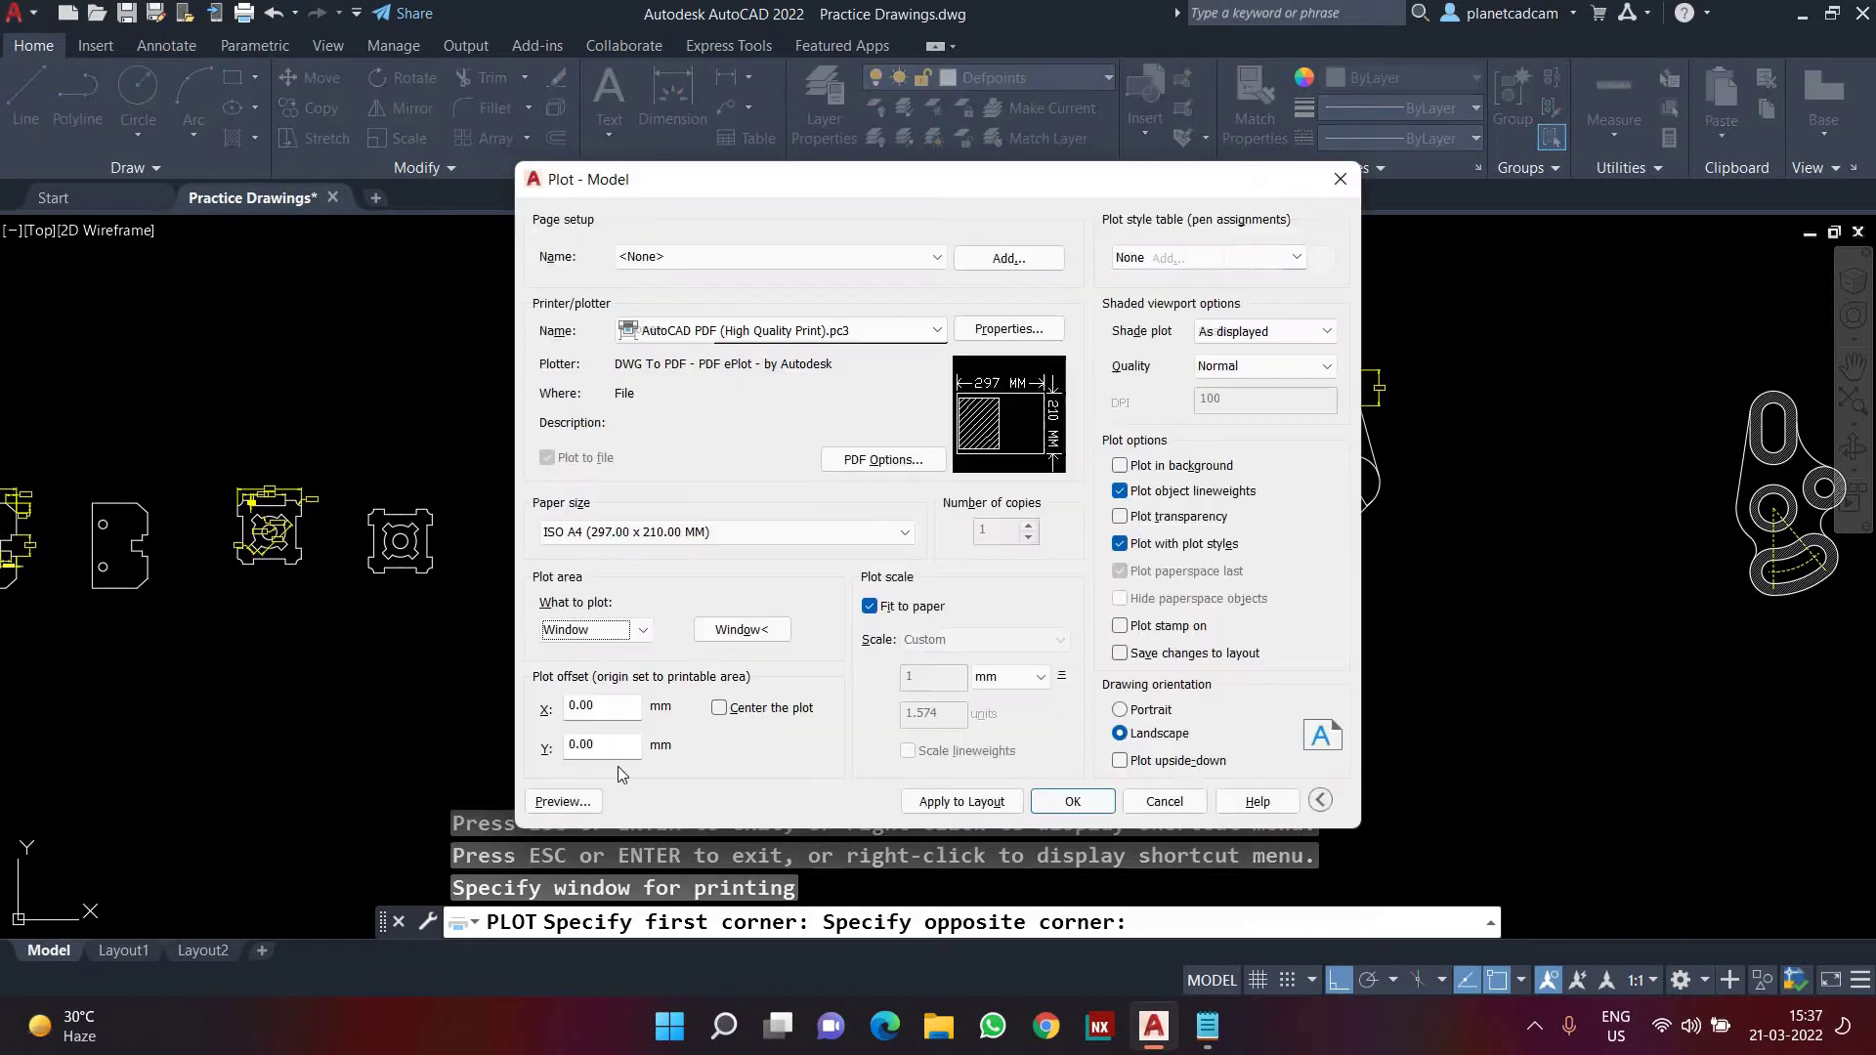
- Preview the windowed plot to check where the bracket sits on the A4 sheet
click(563, 802)
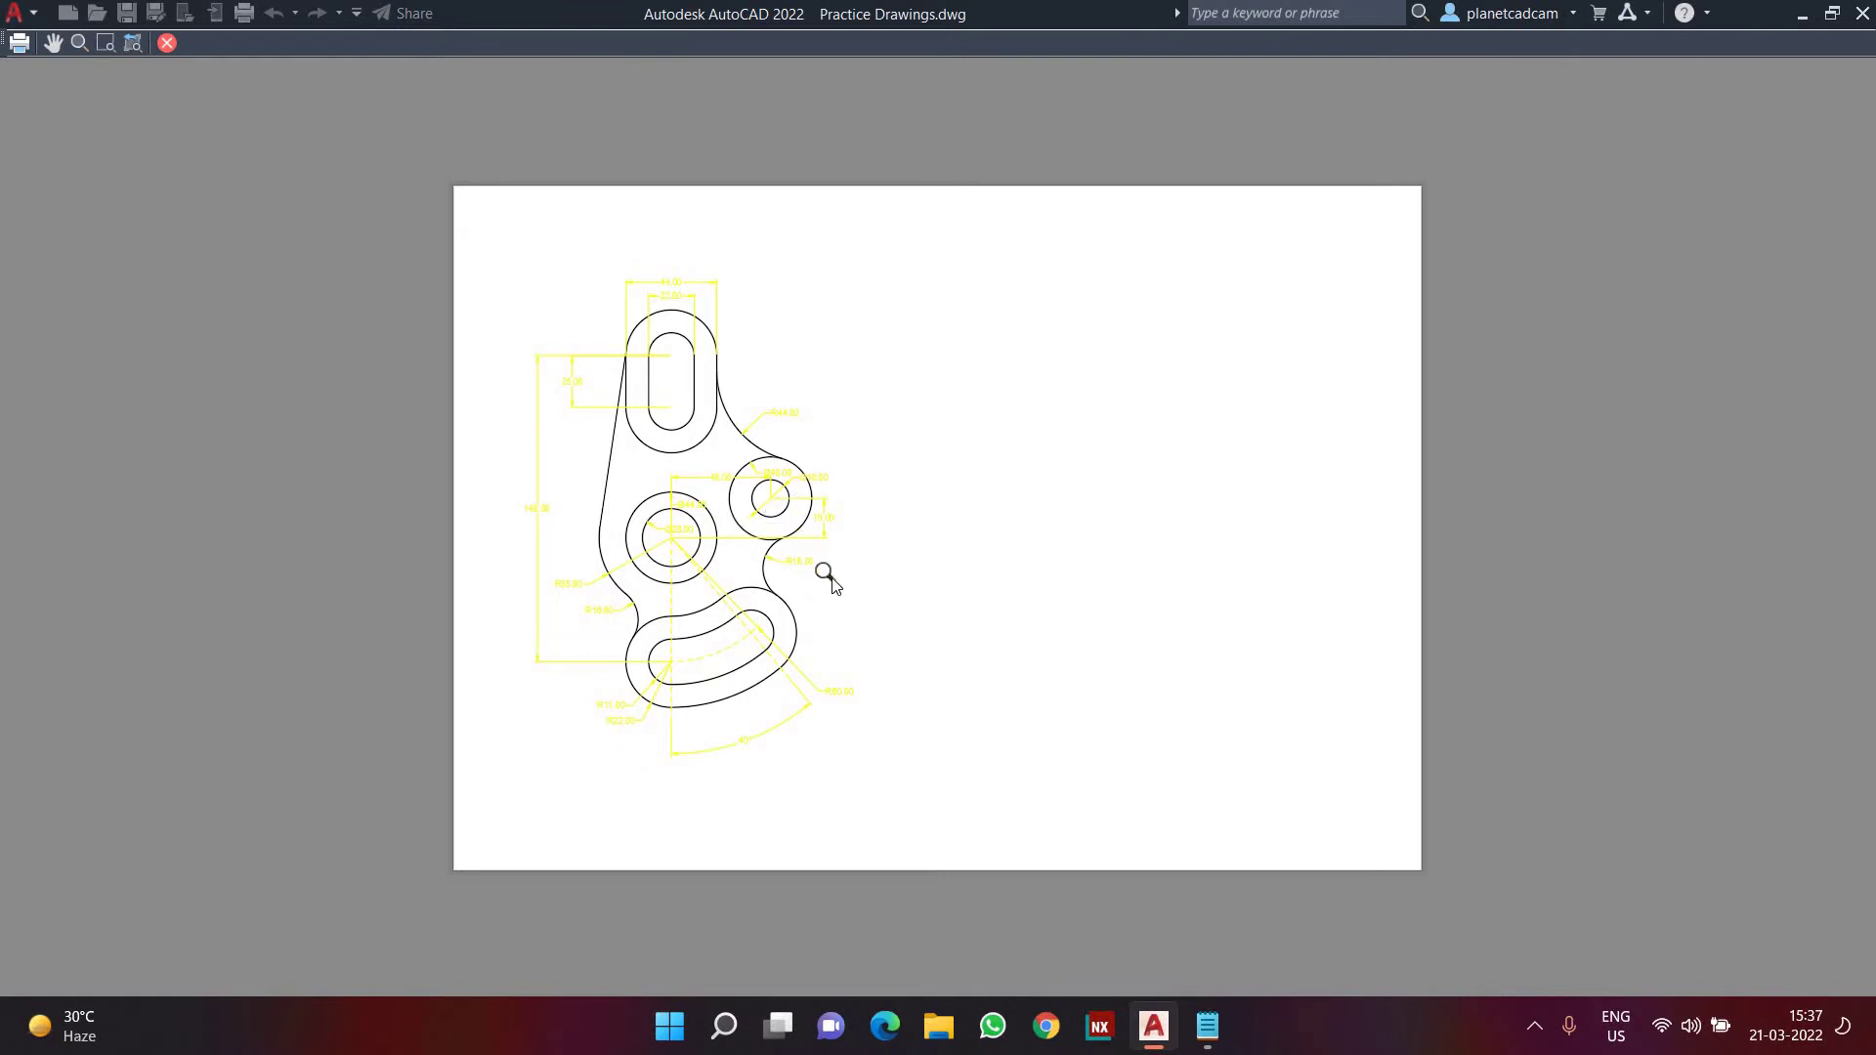
key(Escape)
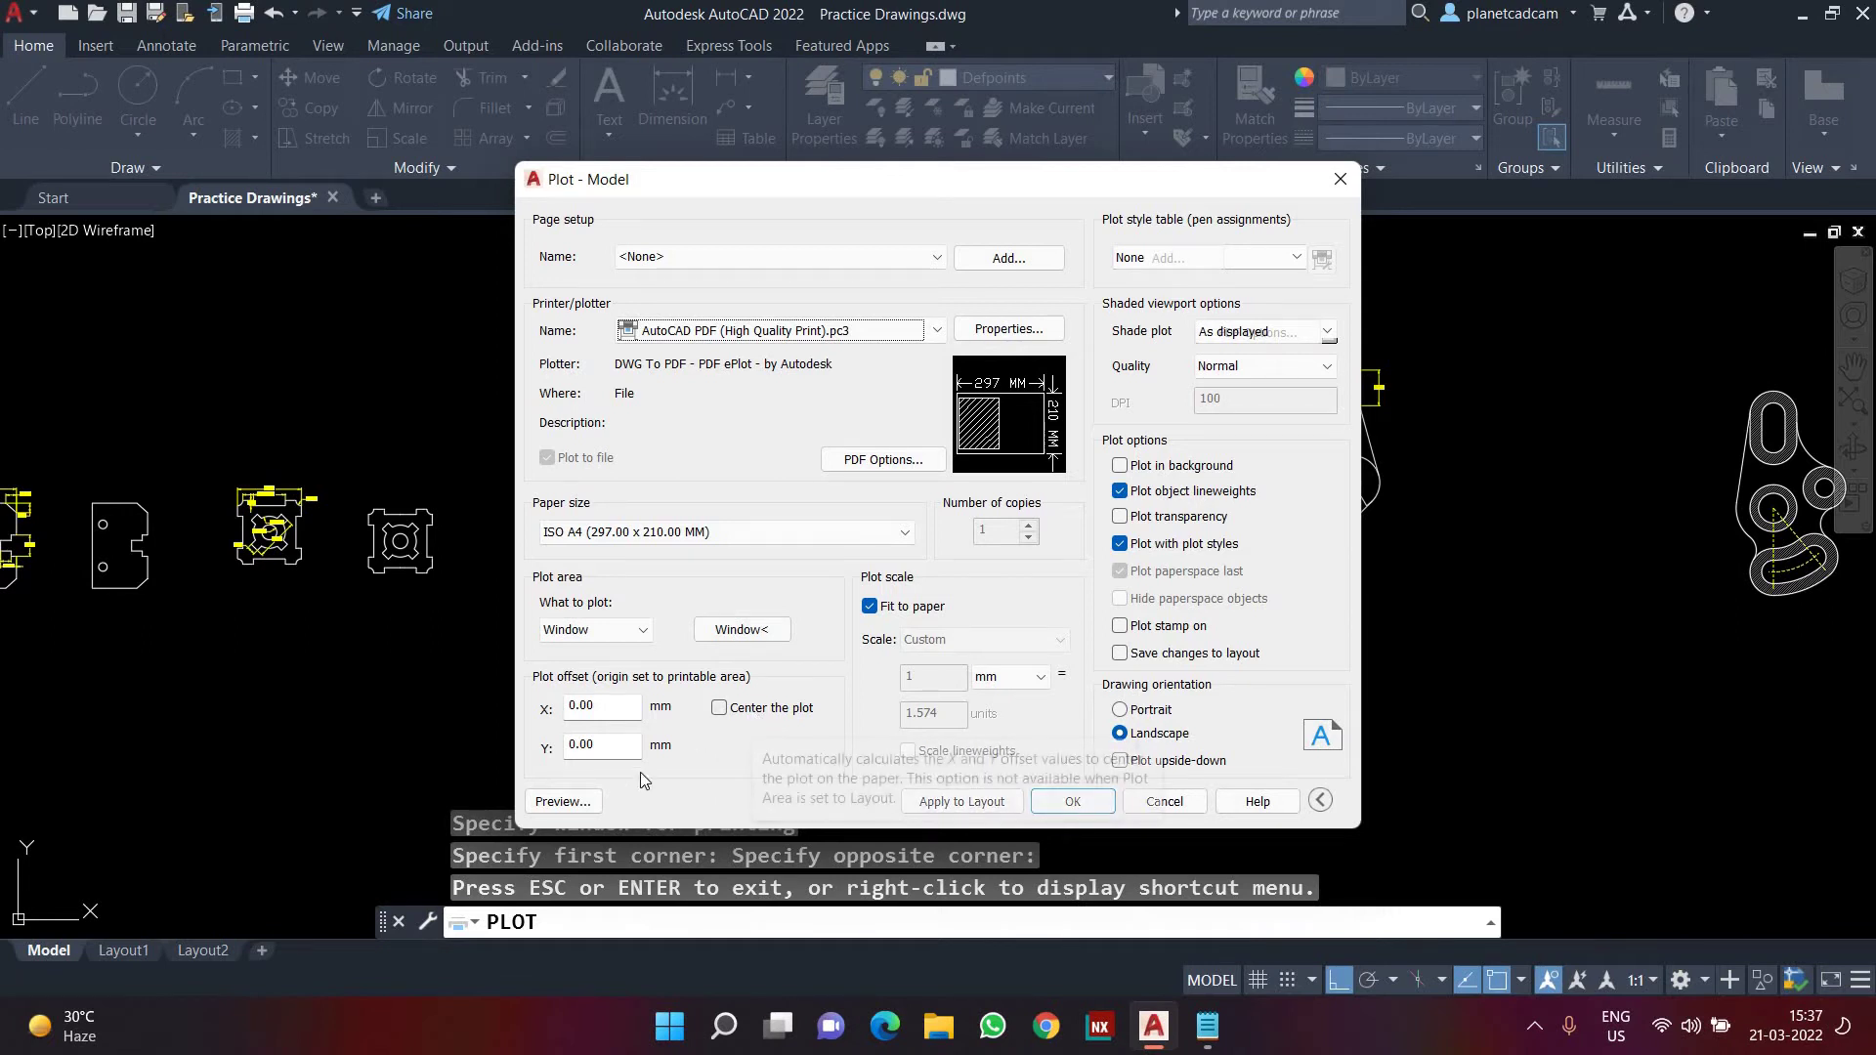
click(581, 802)
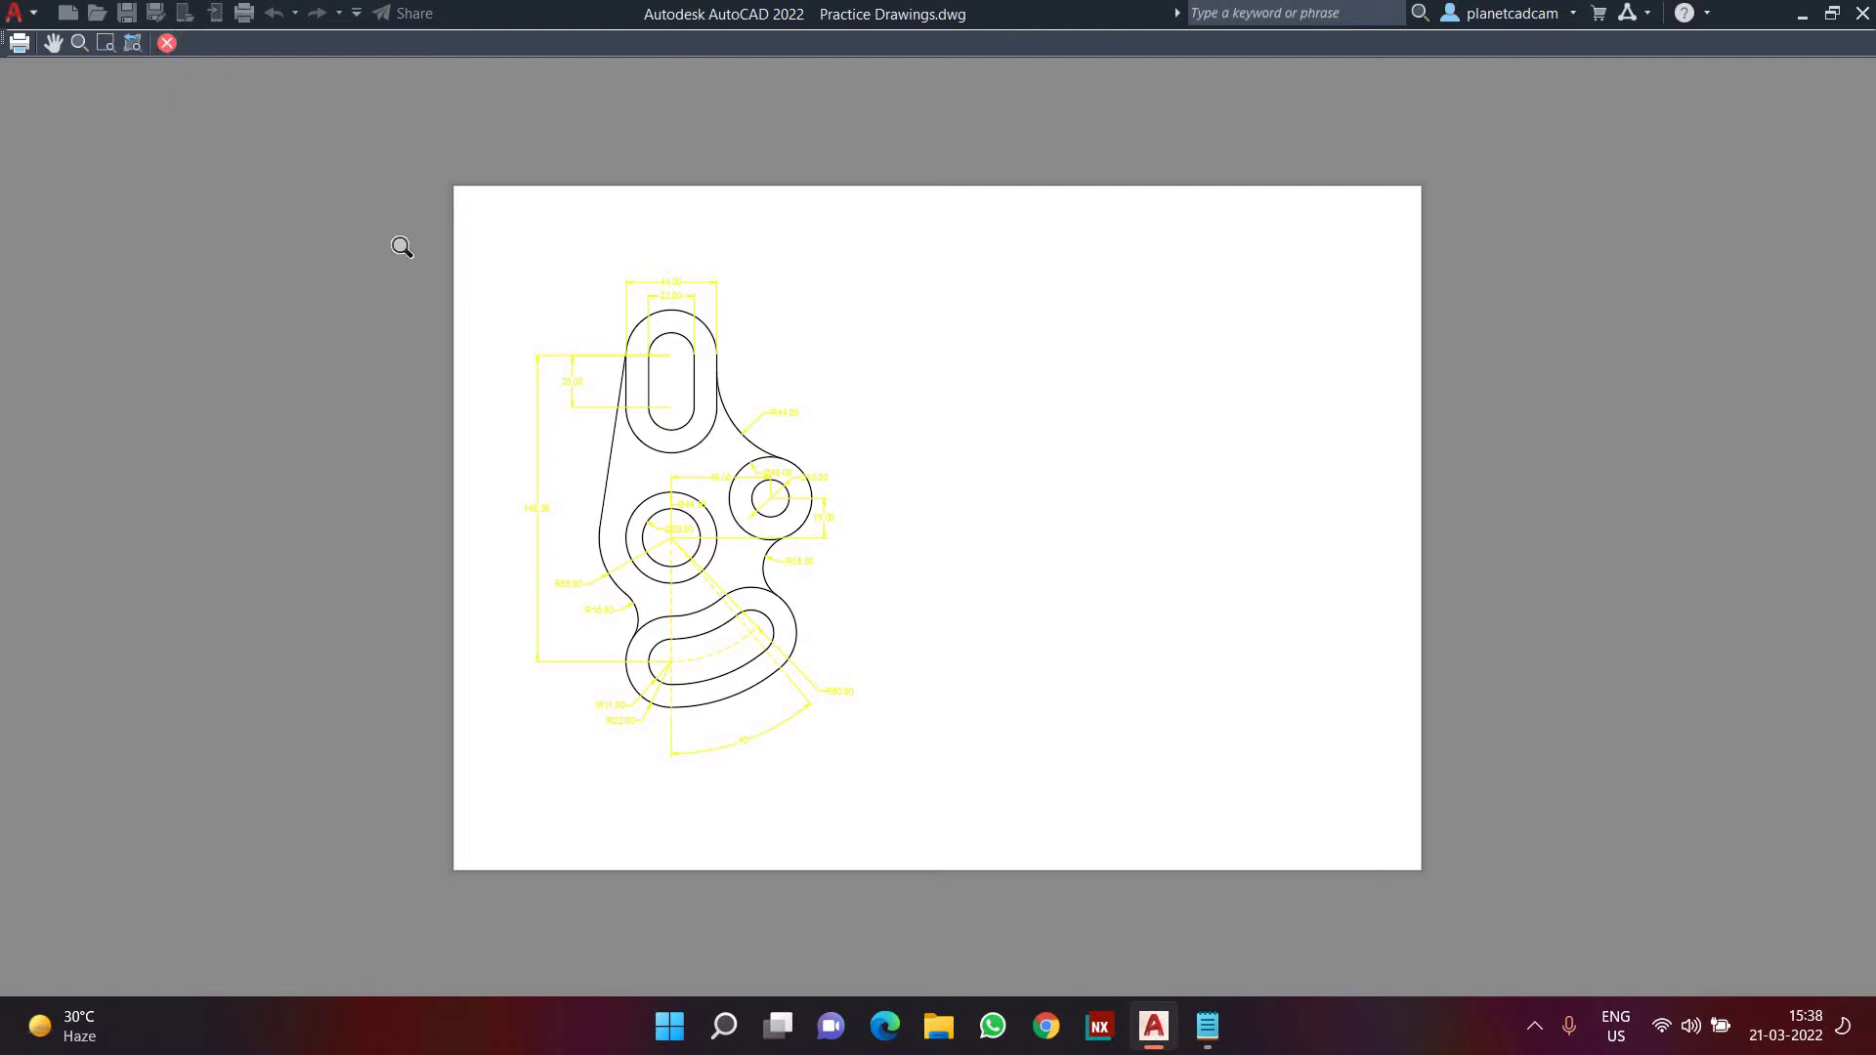
key(Escape)
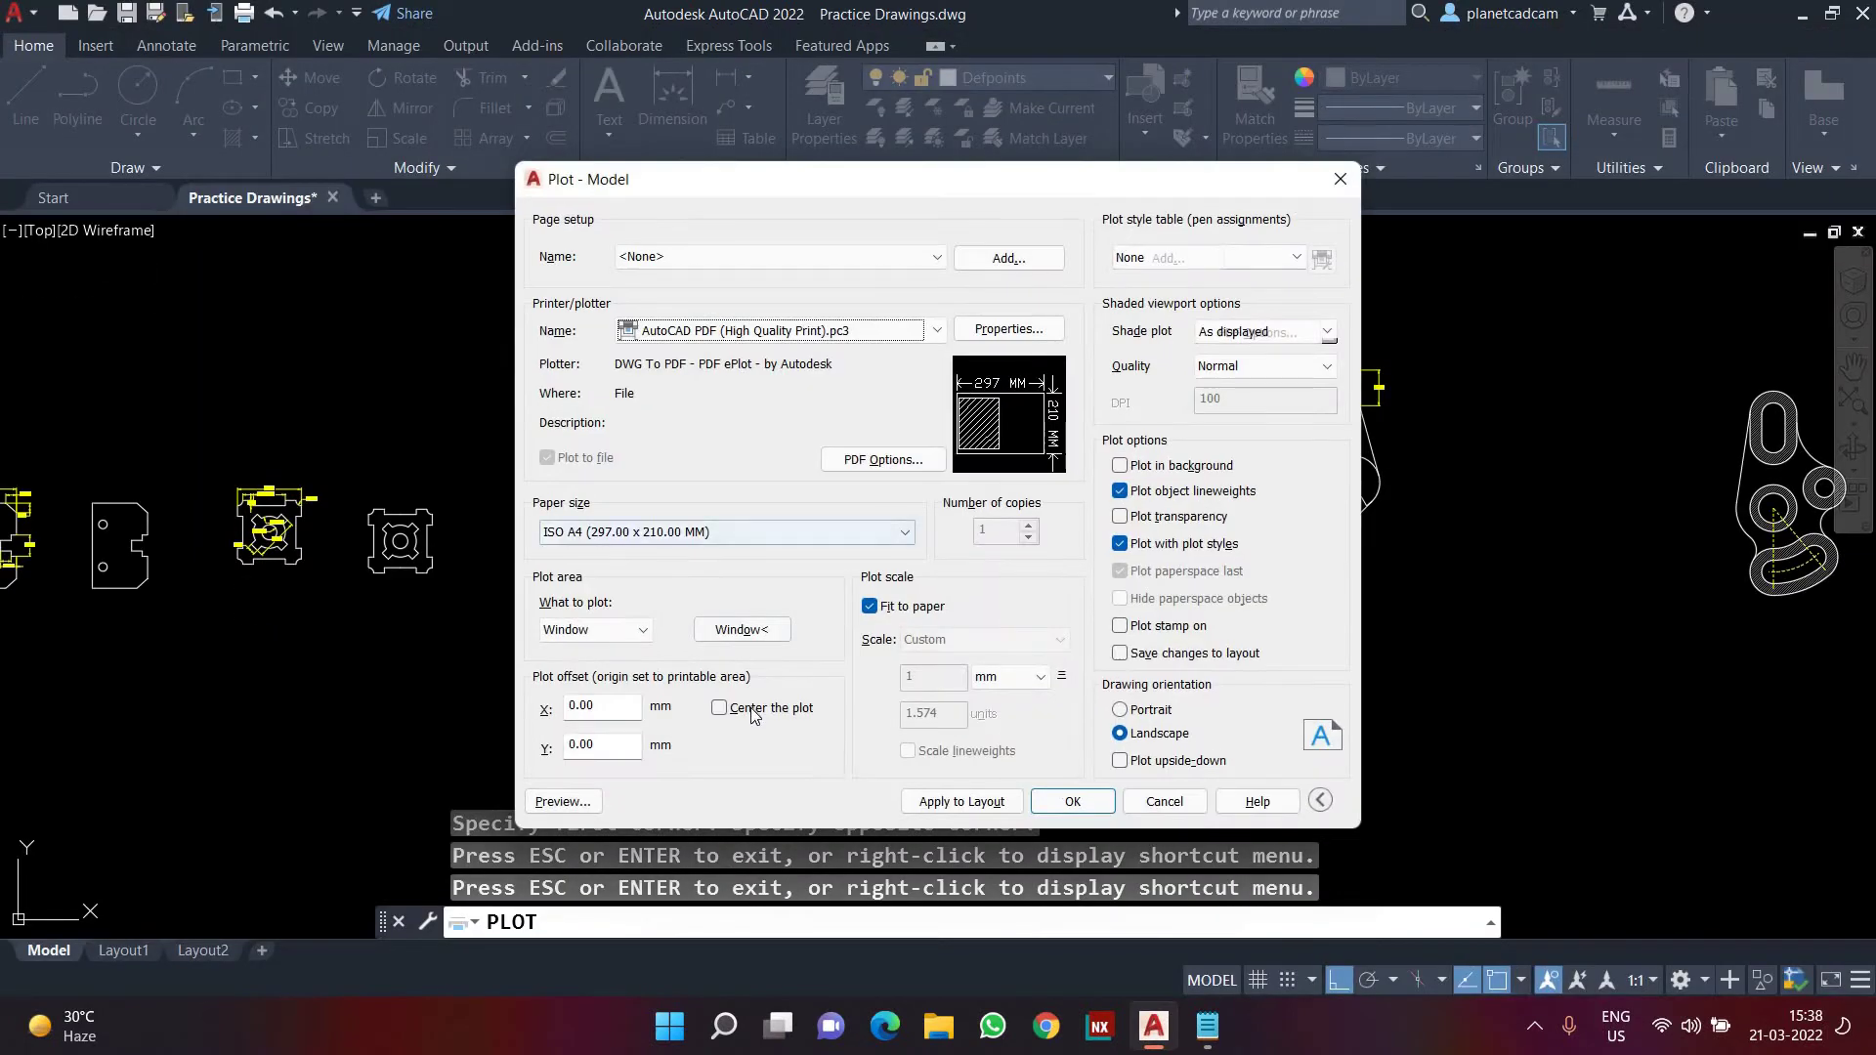
- Center the plot on the paper and preview the bracket's placement
click(743, 707)
click(584, 803)
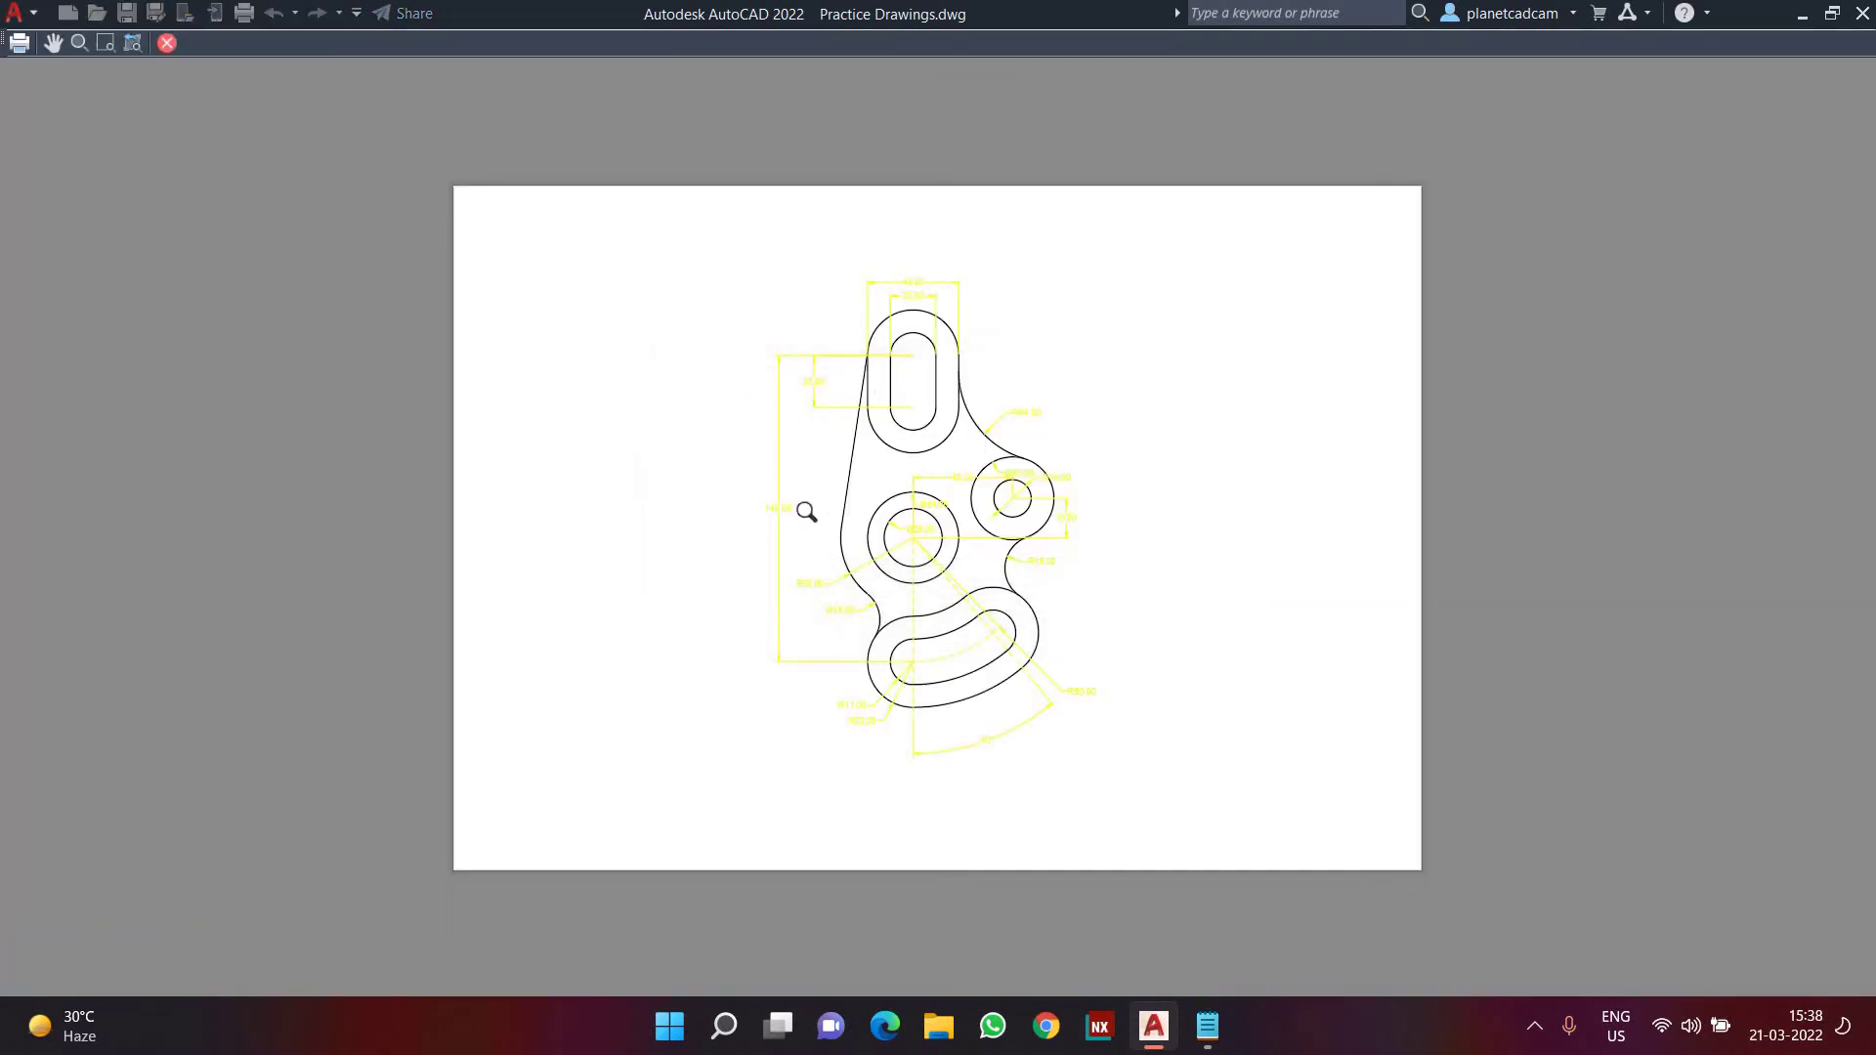
key(Escape)
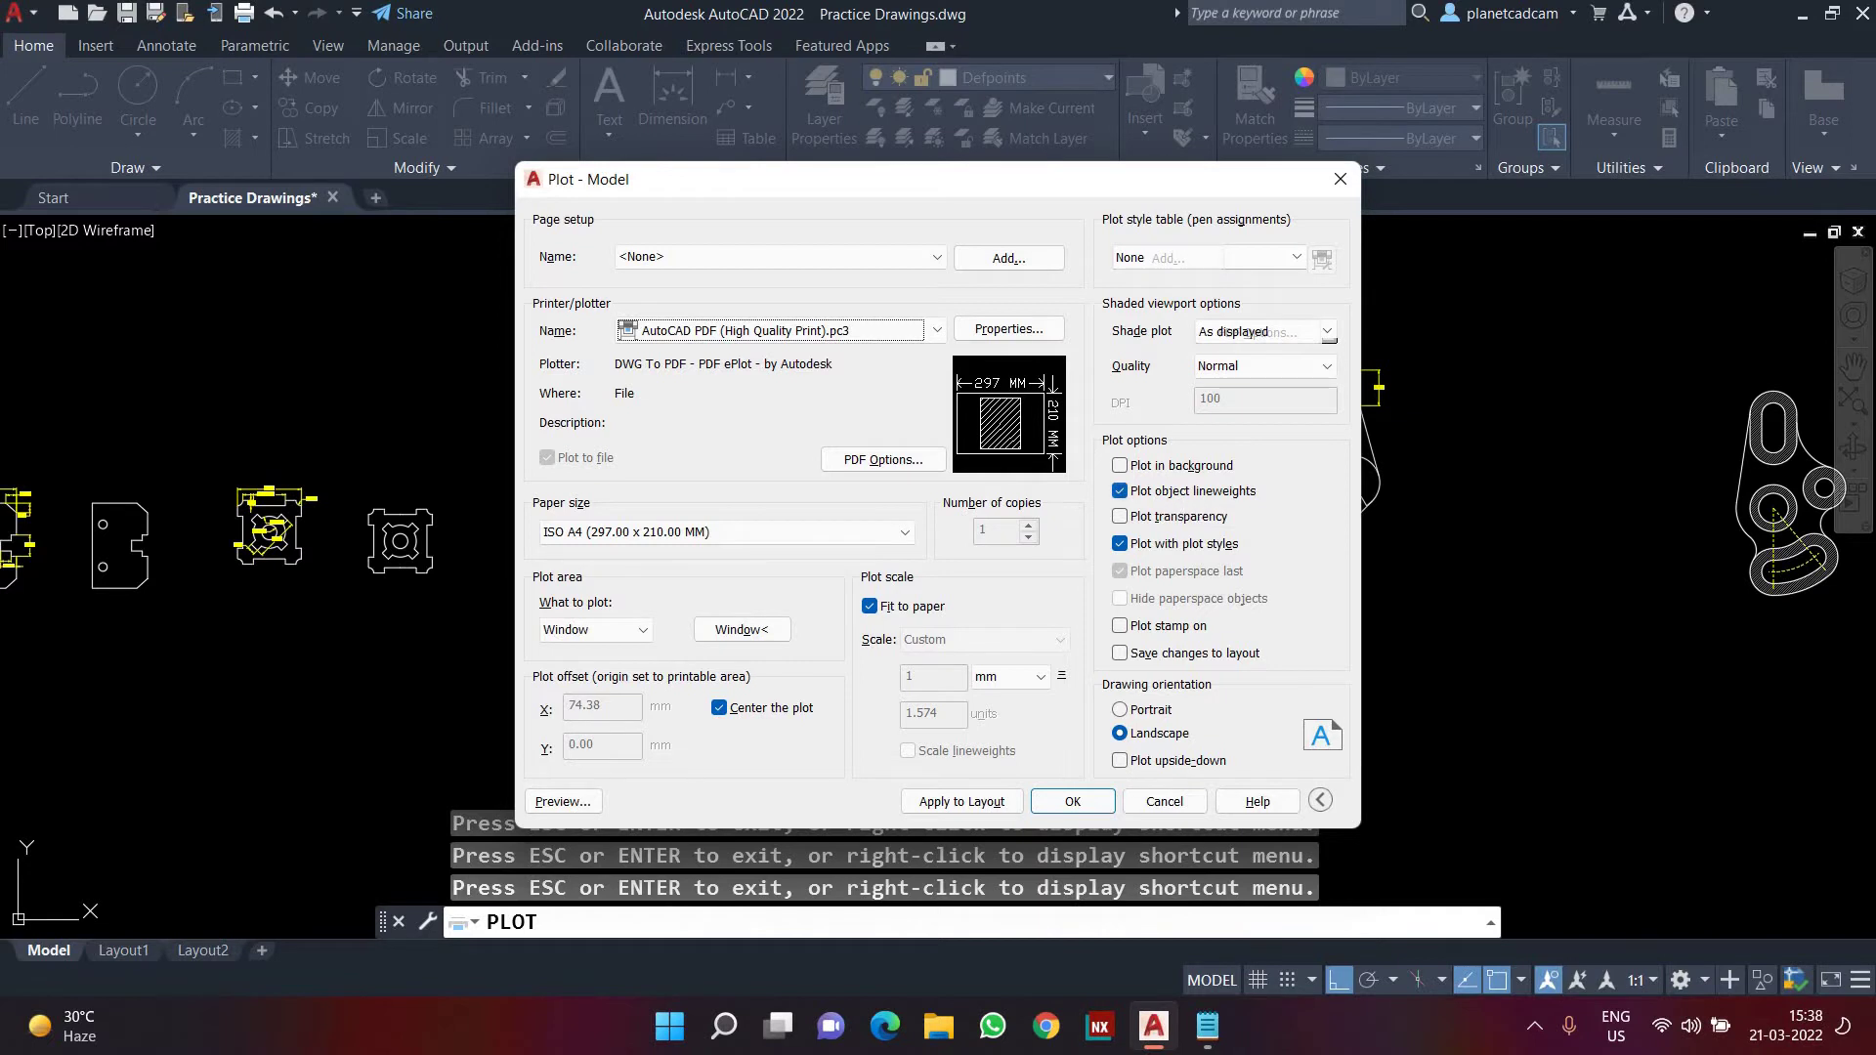
- Leave the plot setup and draw a small horizontal rectangle in the empty area below the practice drawings
key(Escape)
scroll(1244, 607, up, 2)
scroll(863, 410, up, 3)
text(RE)
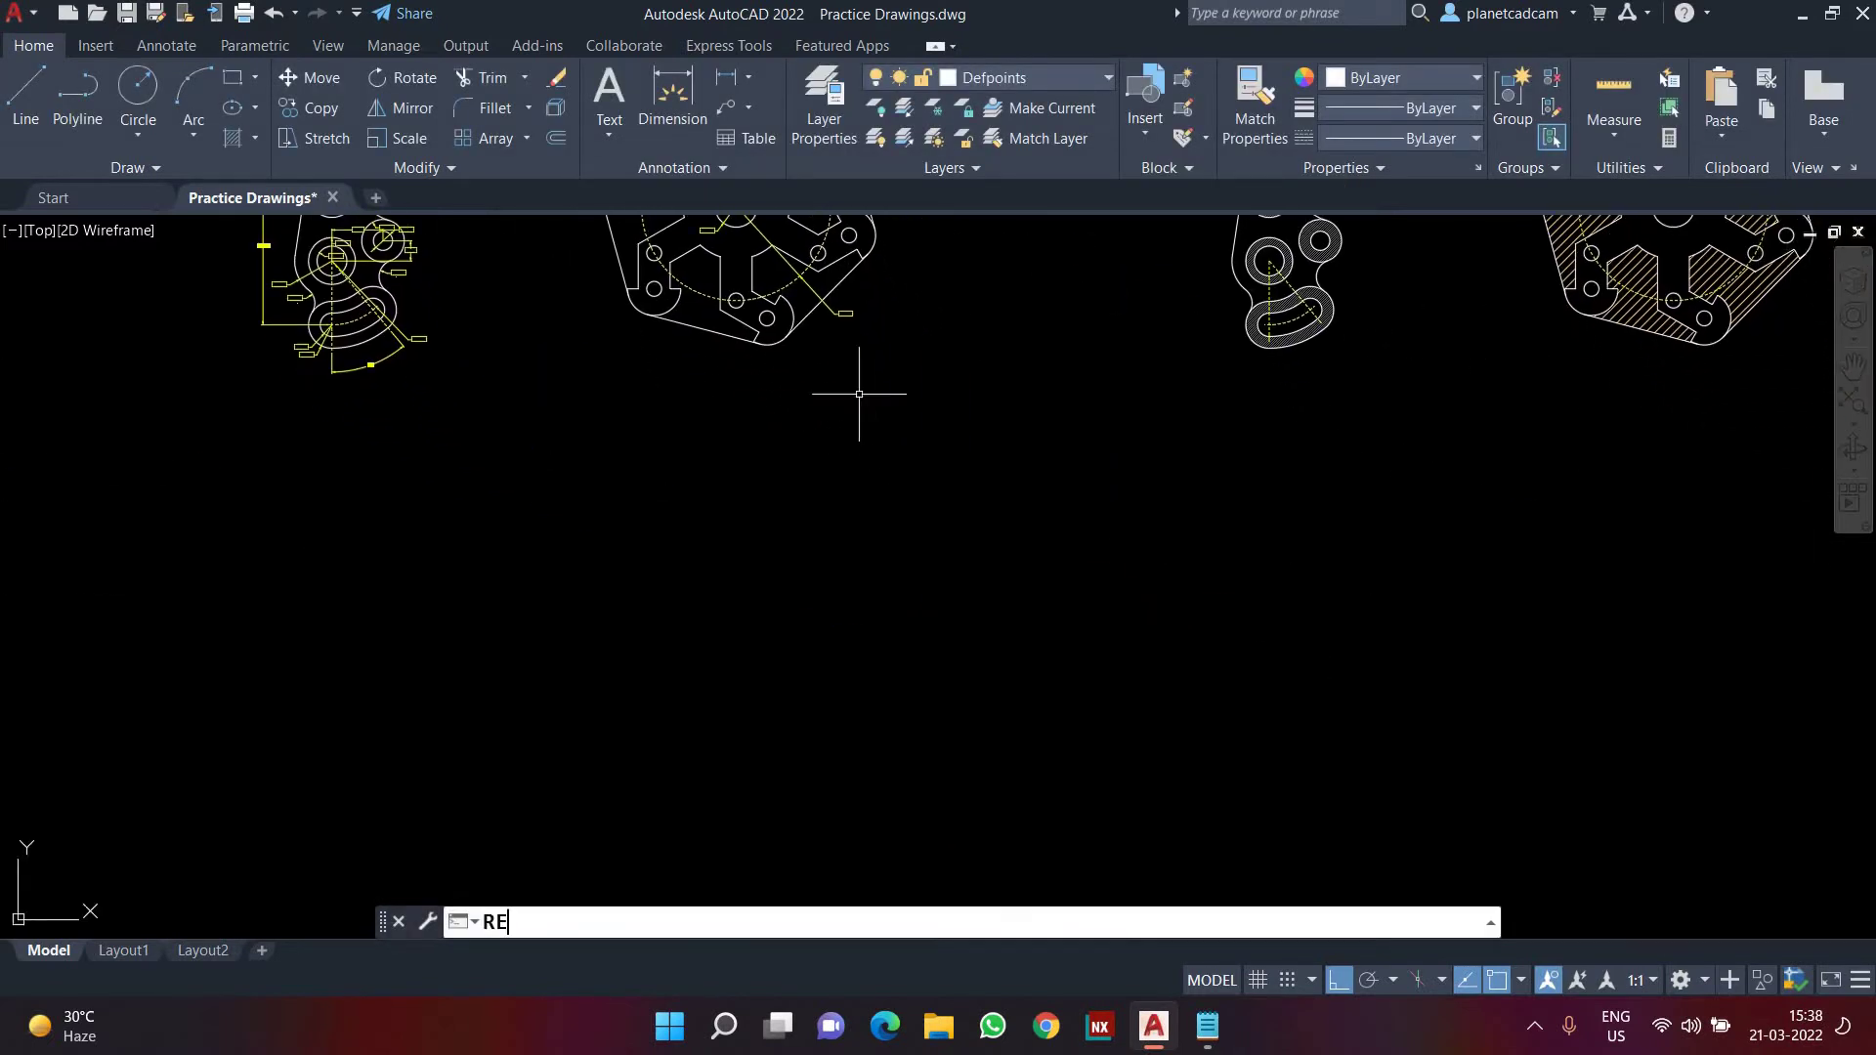
text(C)
key(Return)
click(788, 642)
click(888, 577)
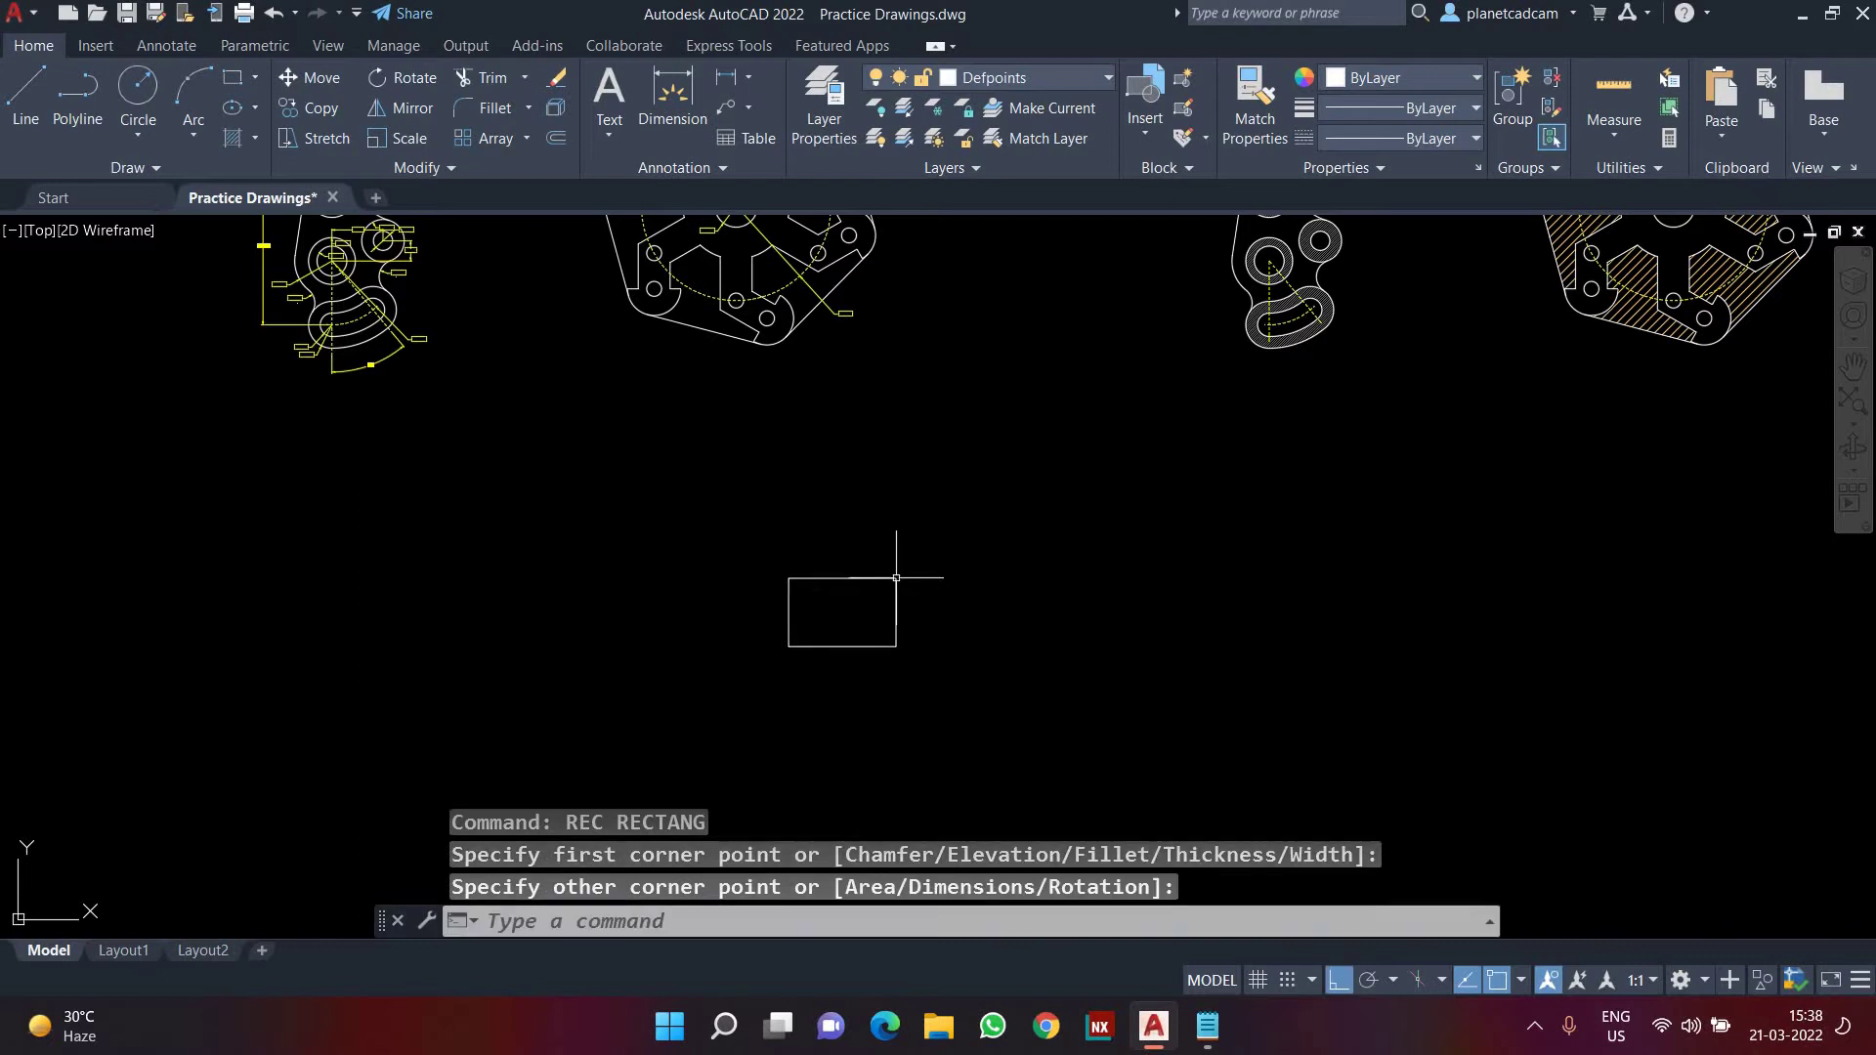
- Copy the rectangle three times in a horizontal row to its right, leaving a gap between neighbouring rectangles
scroll(882, 619, up, 3)
middle_drag(882, 619, 807, 586)
text(C)
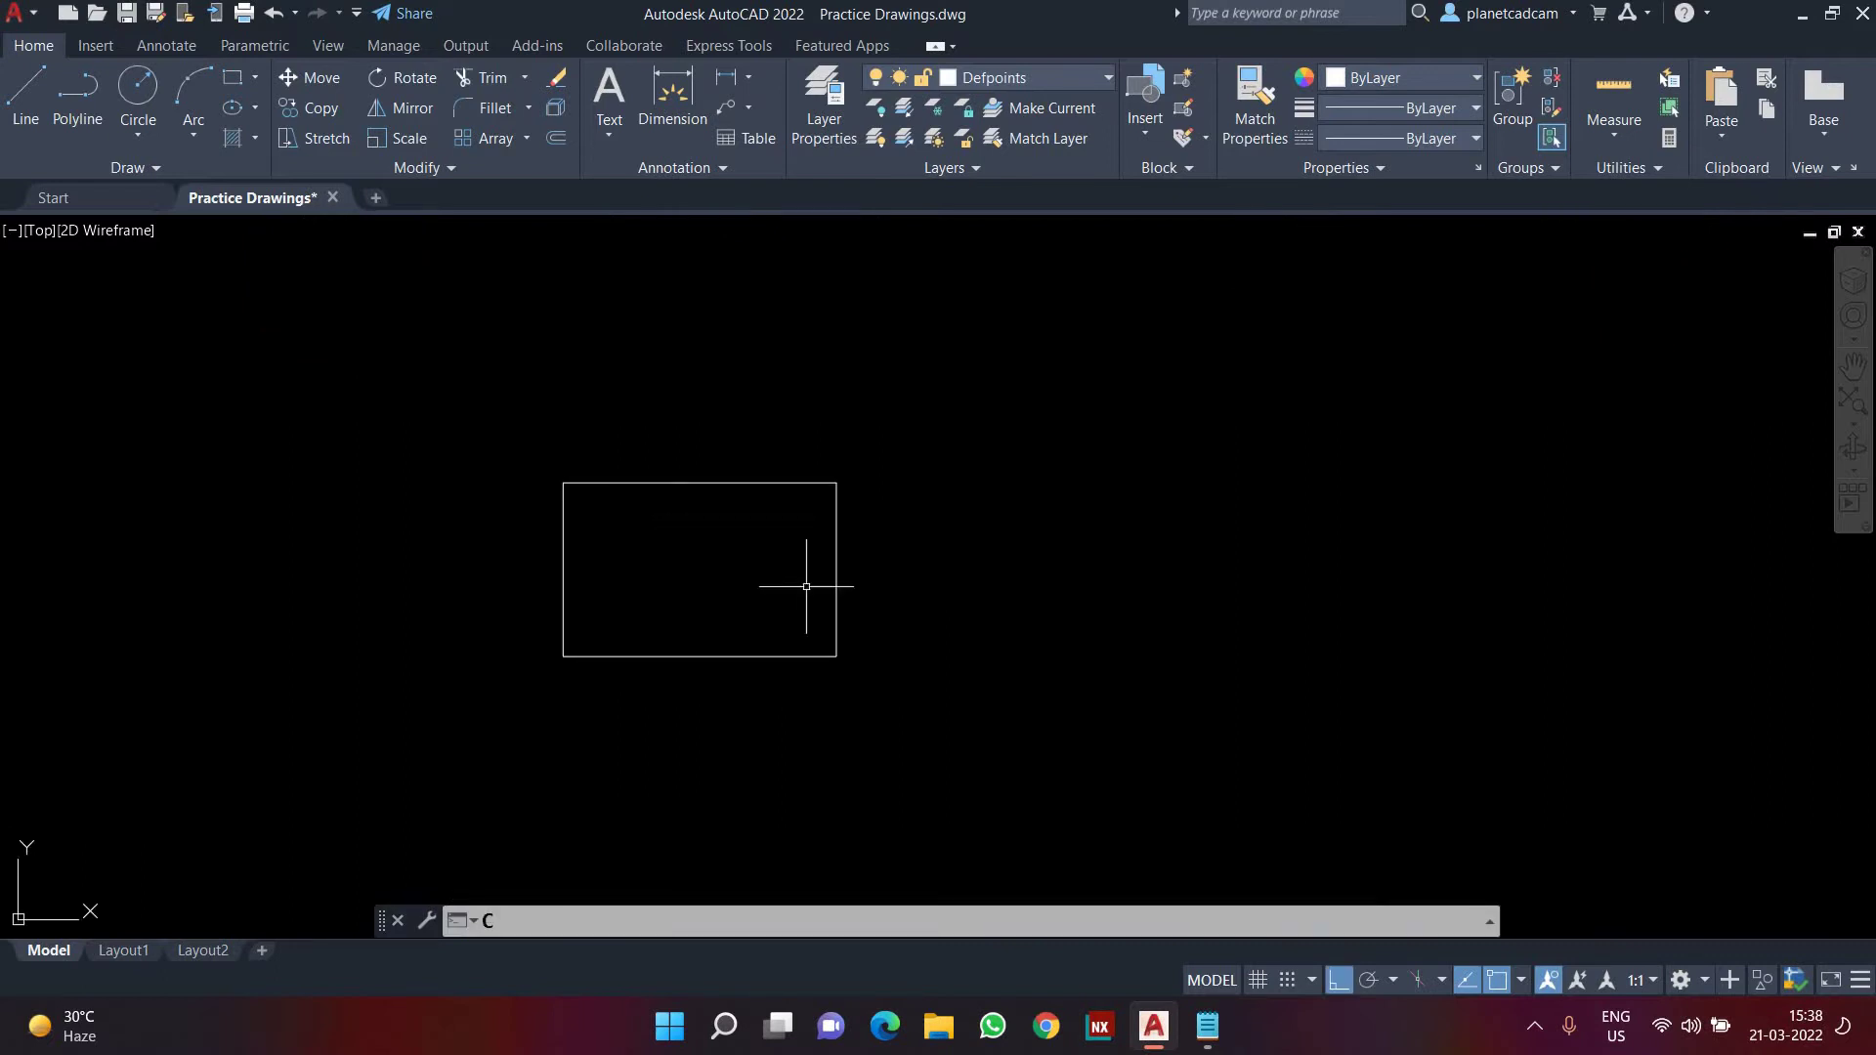
text(O)
key(Return)
click(684, 655)
key(Return)
click(650, 689)
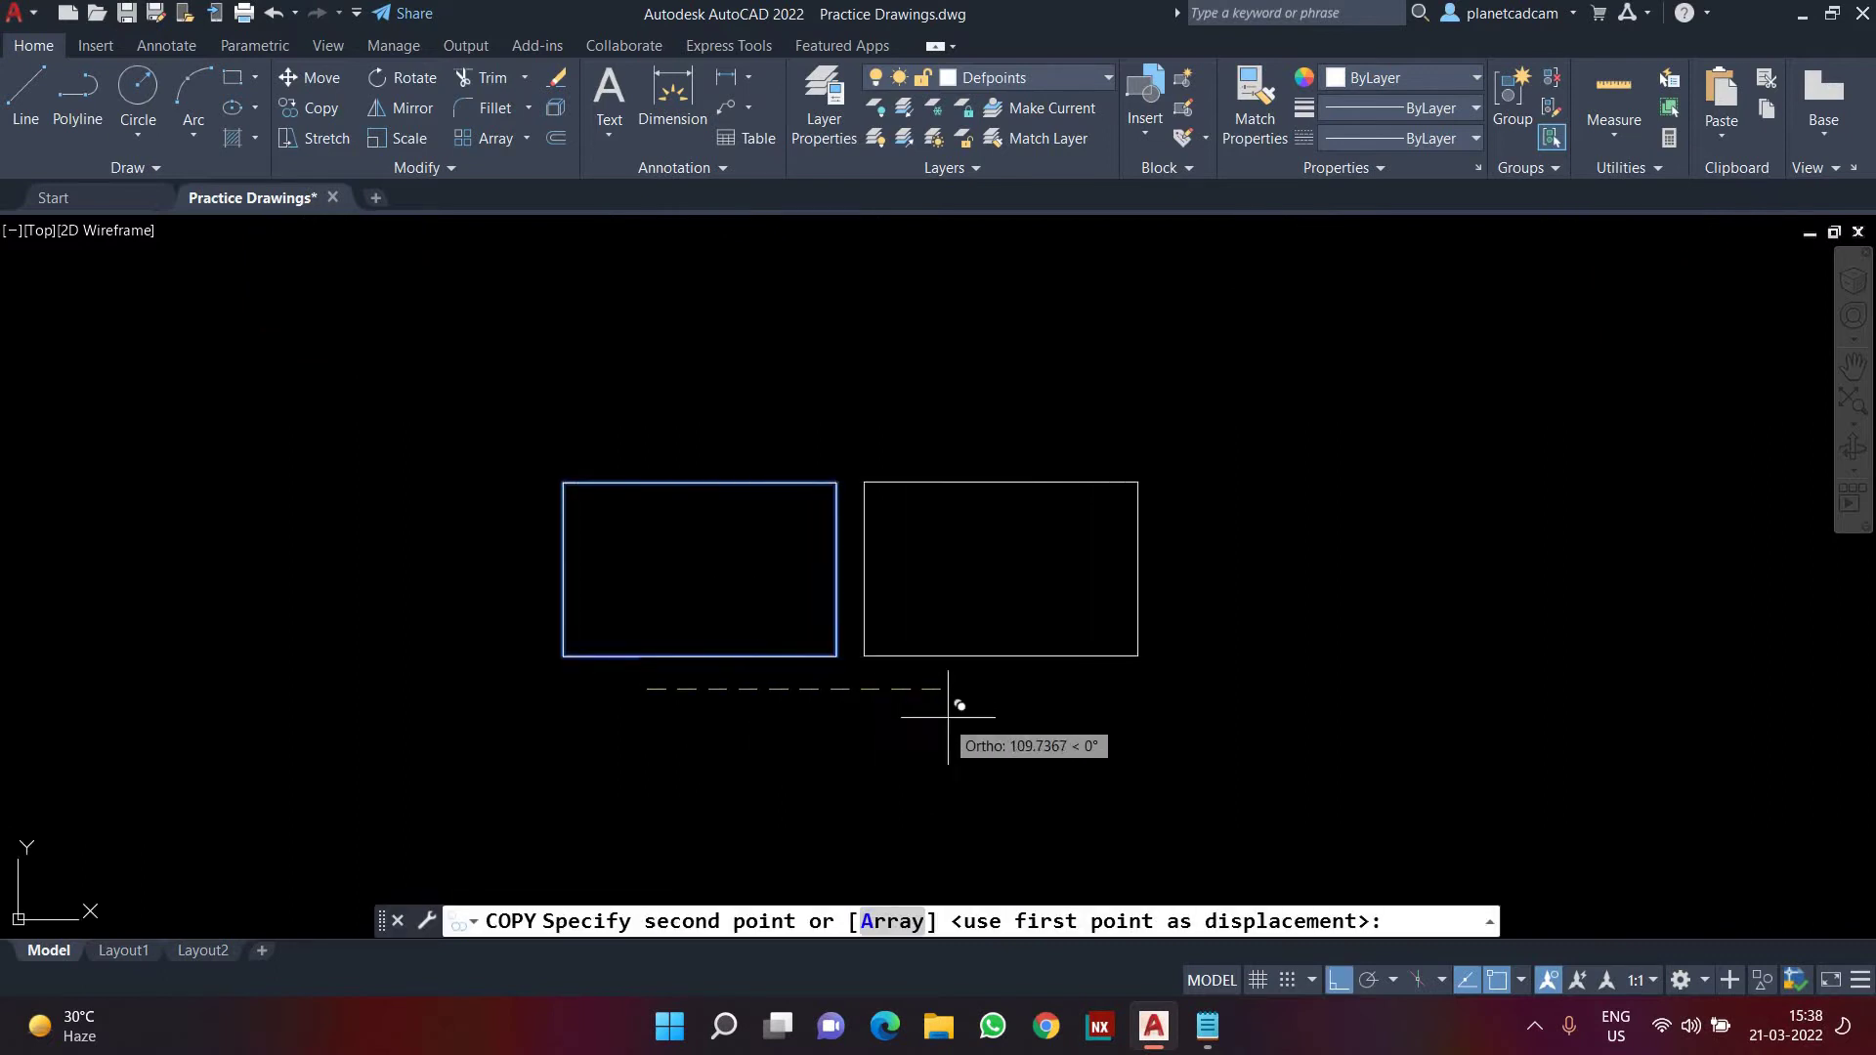
click(1016, 713)
click(1372, 731)
click(1747, 746)
key(Return)
- Assign a 0.90 mm lineweight to the fourth rectangle in the row
click(1727, 774)
click(1673, 626)
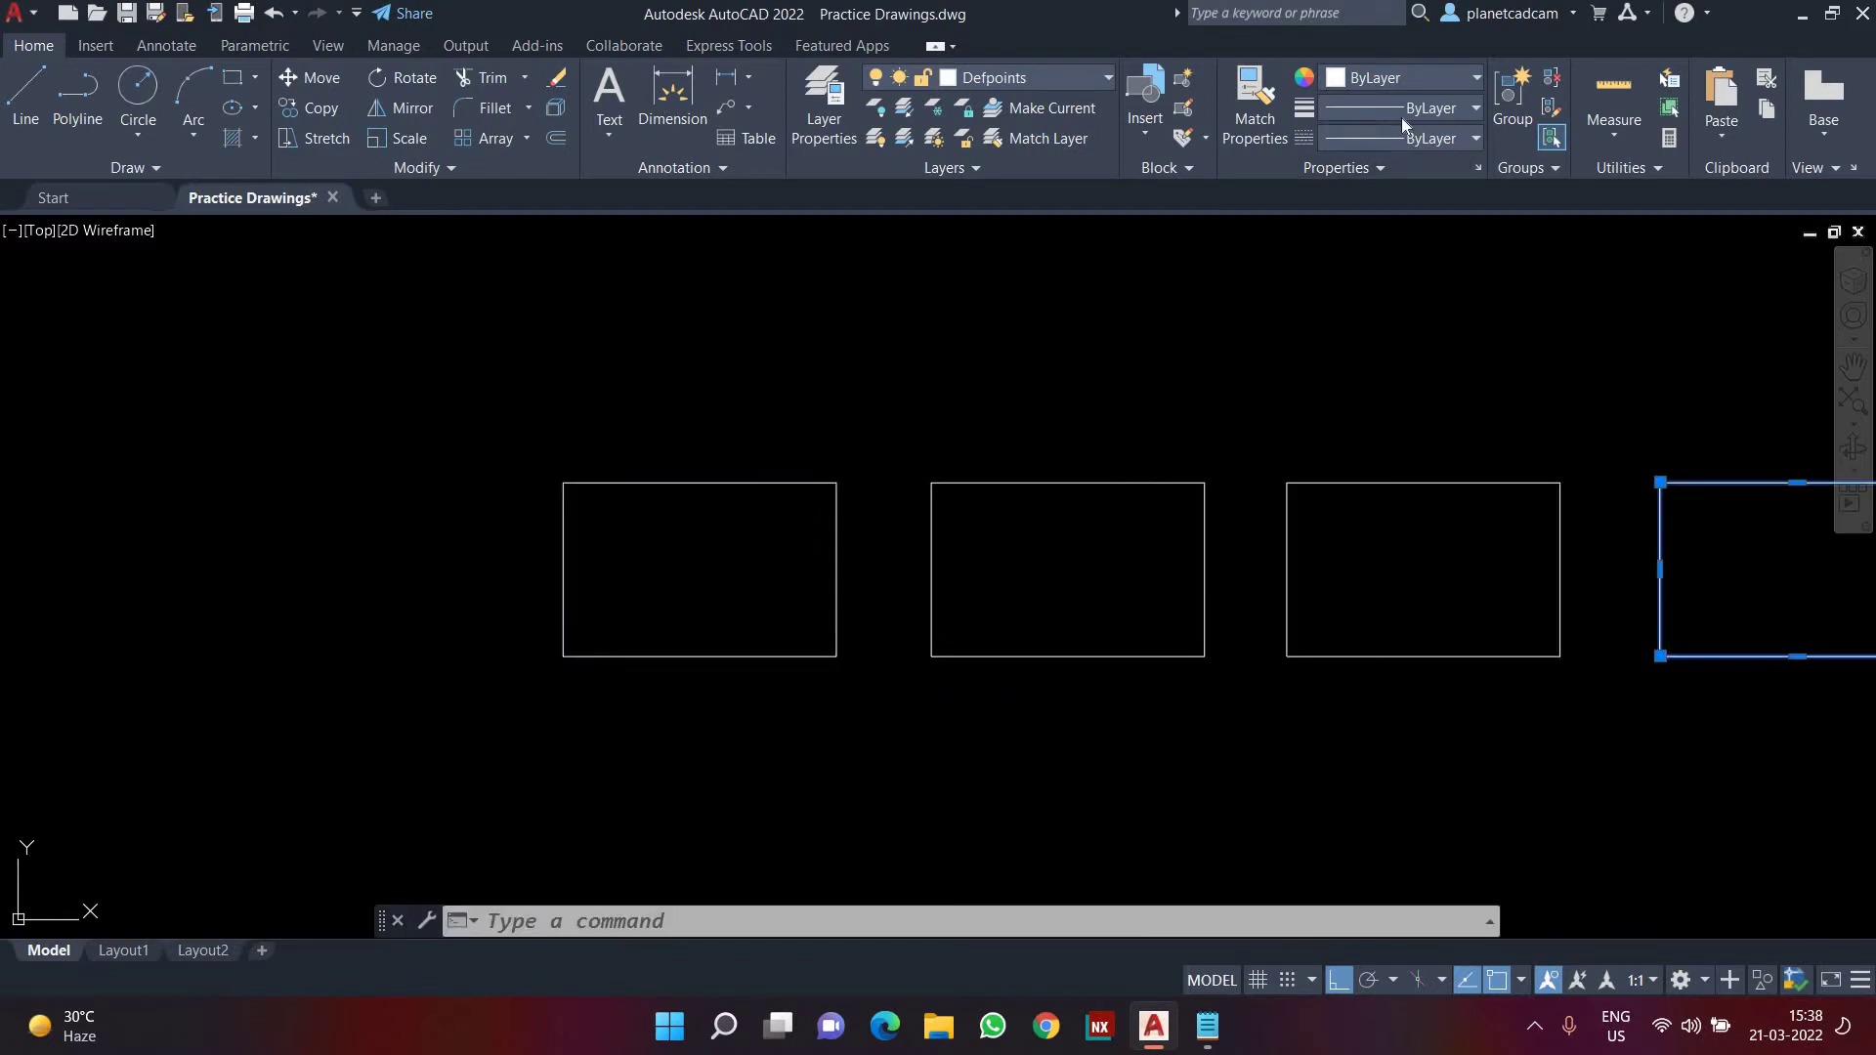
click(1402, 115)
scroll(1399, 293, down, 4)
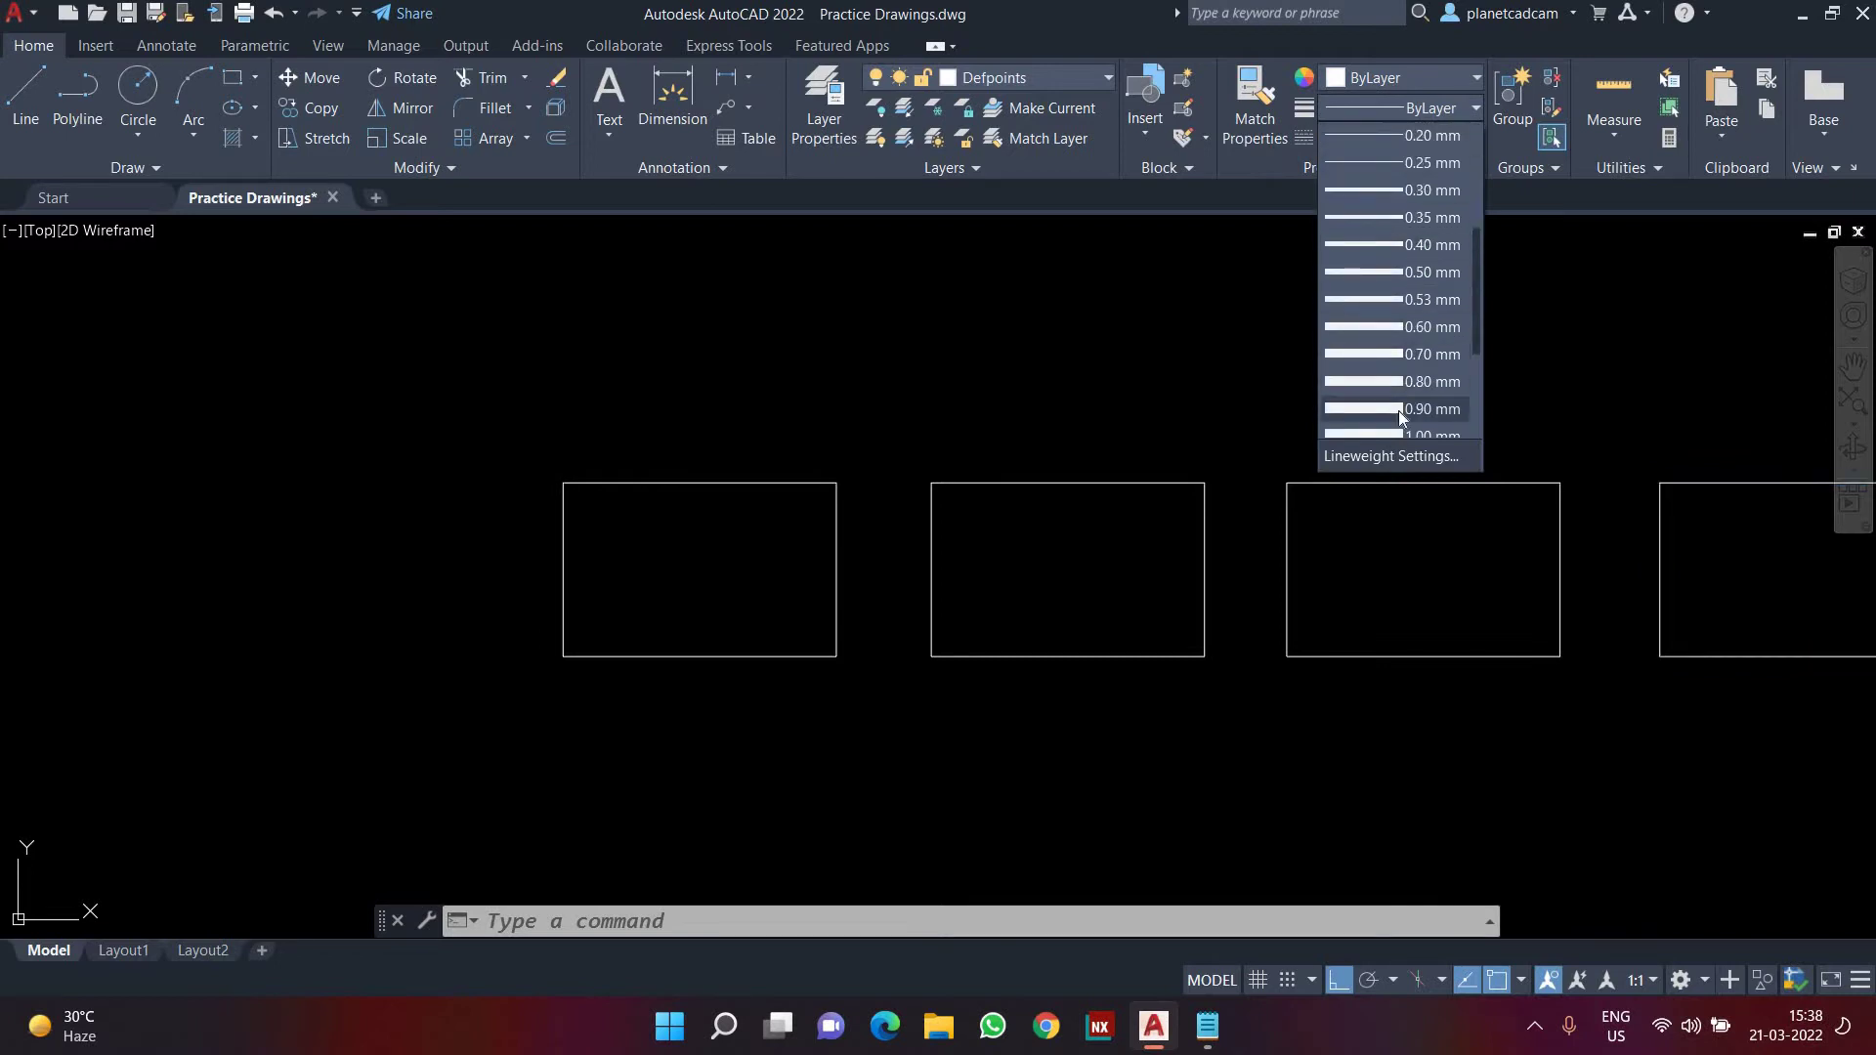
click(1398, 411)
key(Escape)
- Assign a 0.80 mm lineweight to the third rectangle in the row
click(1465, 482)
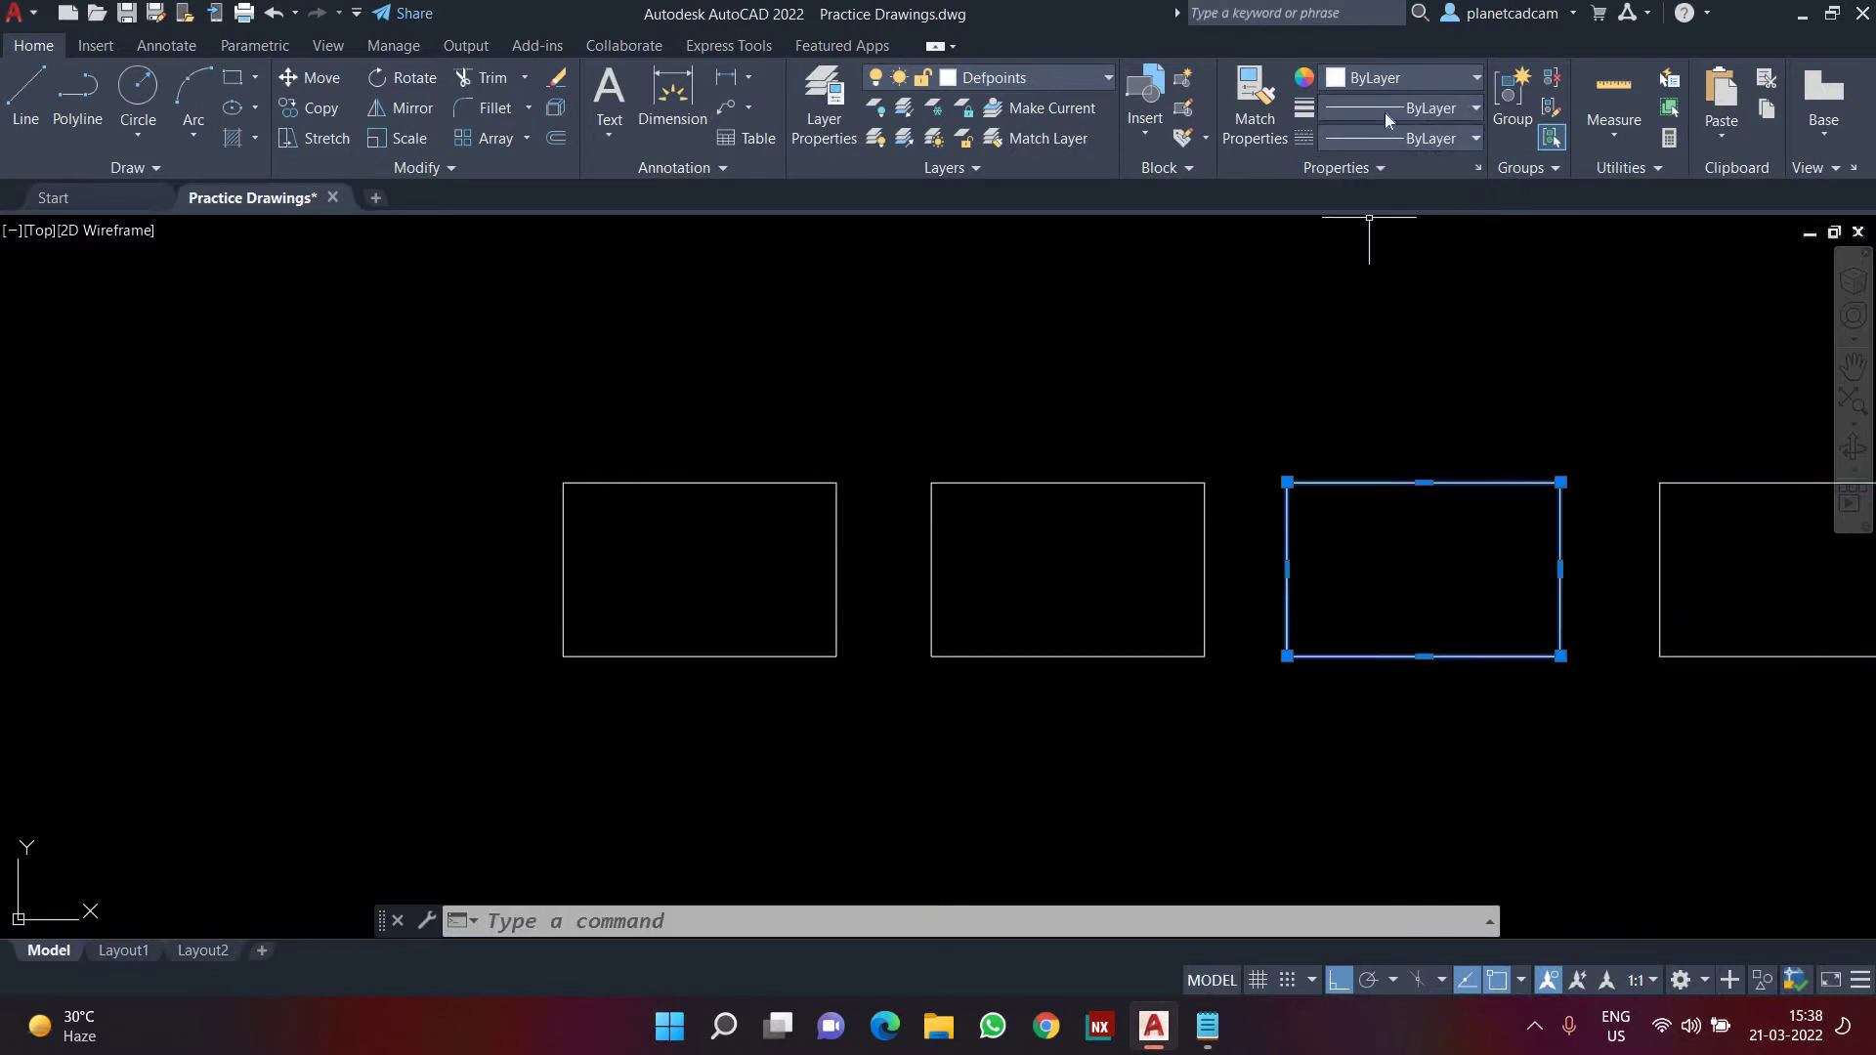
click(1385, 113)
scroll(1392, 293, down, 5)
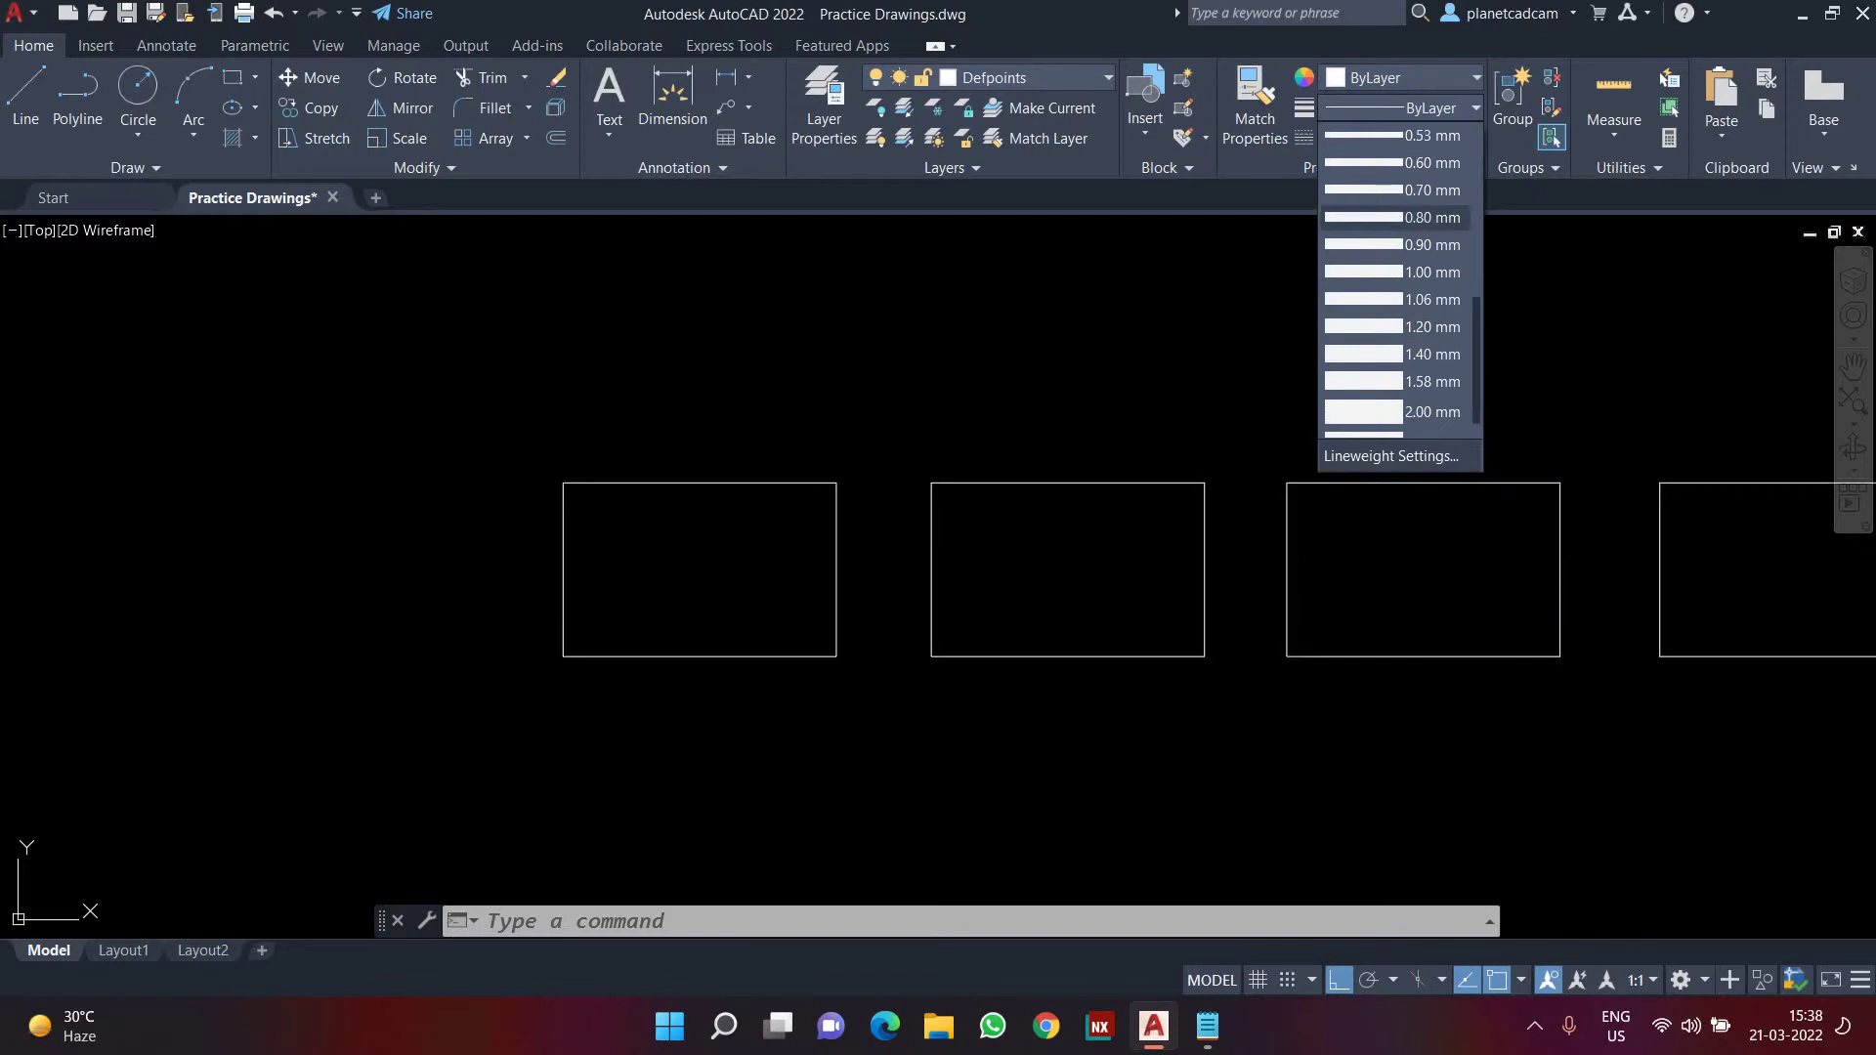
click(1380, 217)
key(Escape)
- Assign an explicit lineweight from the list to the second rectangle in the row
click(1156, 450)
click(1080, 536)
click(1399, 108)
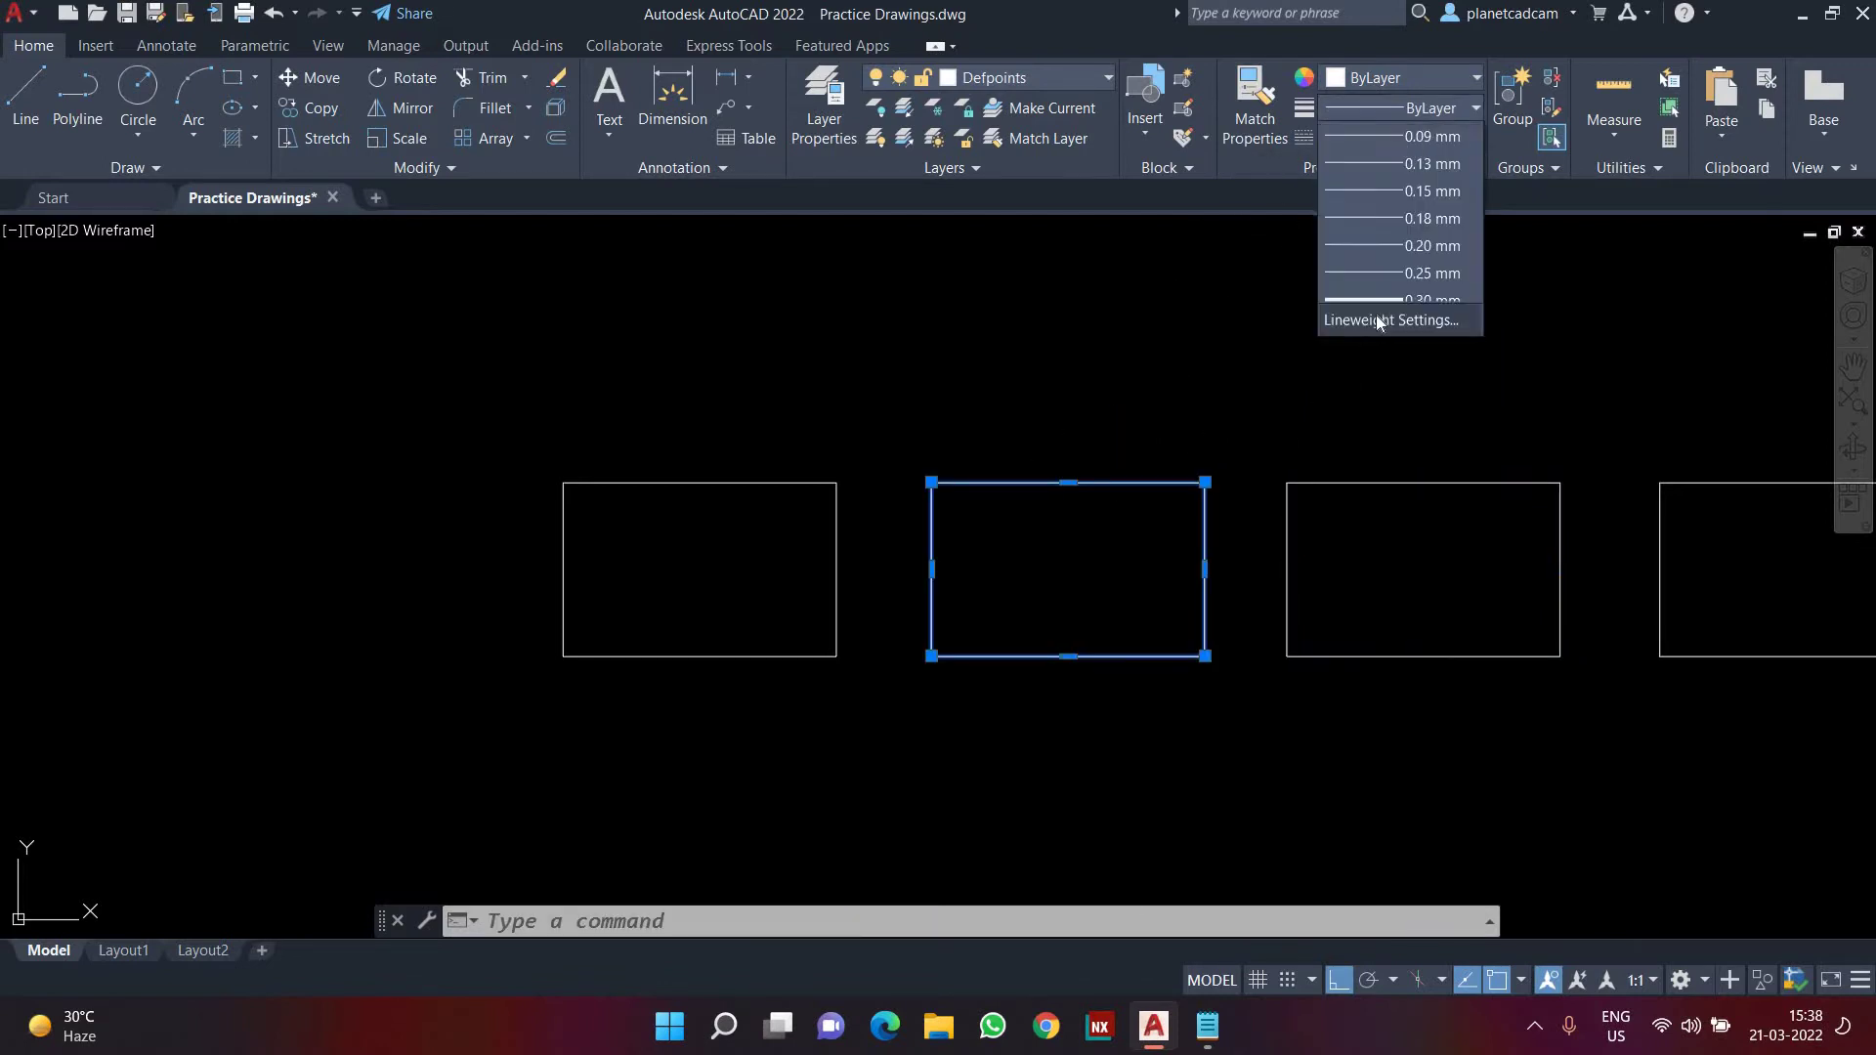
scroll(1388, 371, down, 5)
click(1388, 419)
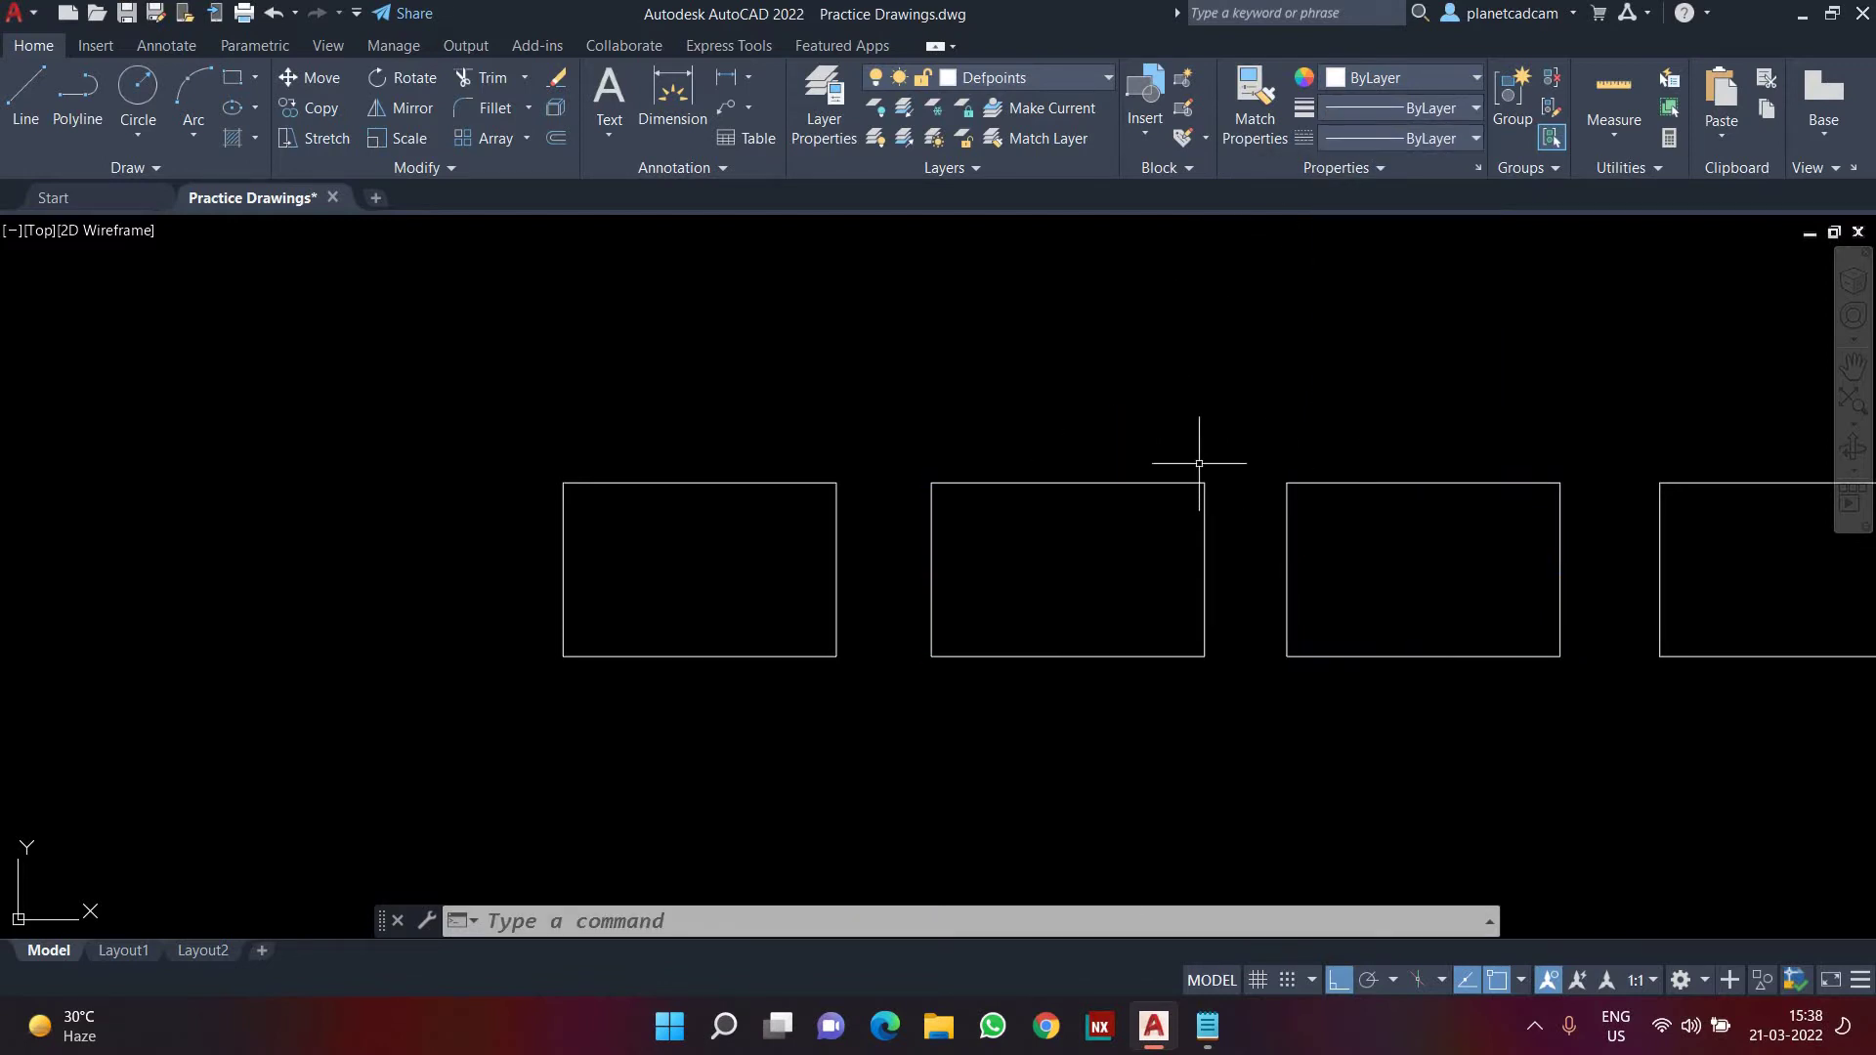
middle_drag(1257, 440, 955, 449)
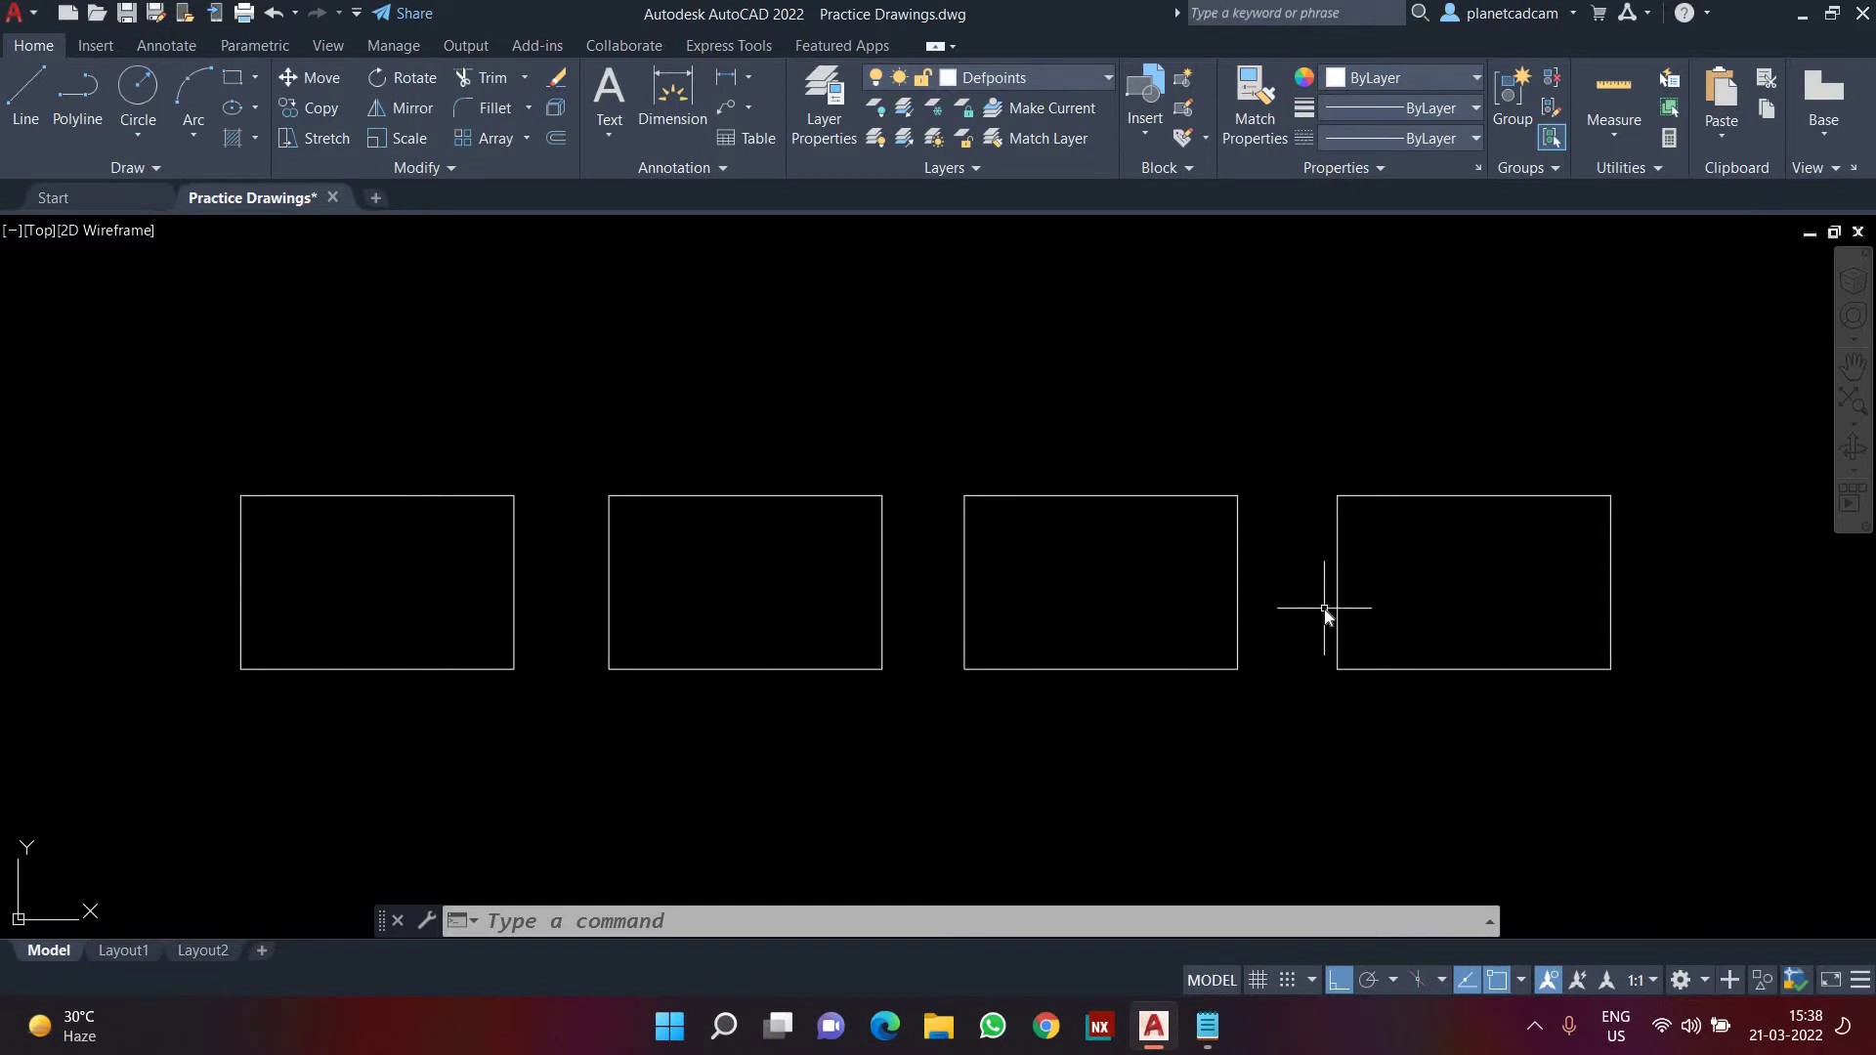
- Start a plot using AutoCAD PDF (High Quality Print).pc3 and ISO A4 (297.00 x 210.00 MM) paper
key(ctrl+p)
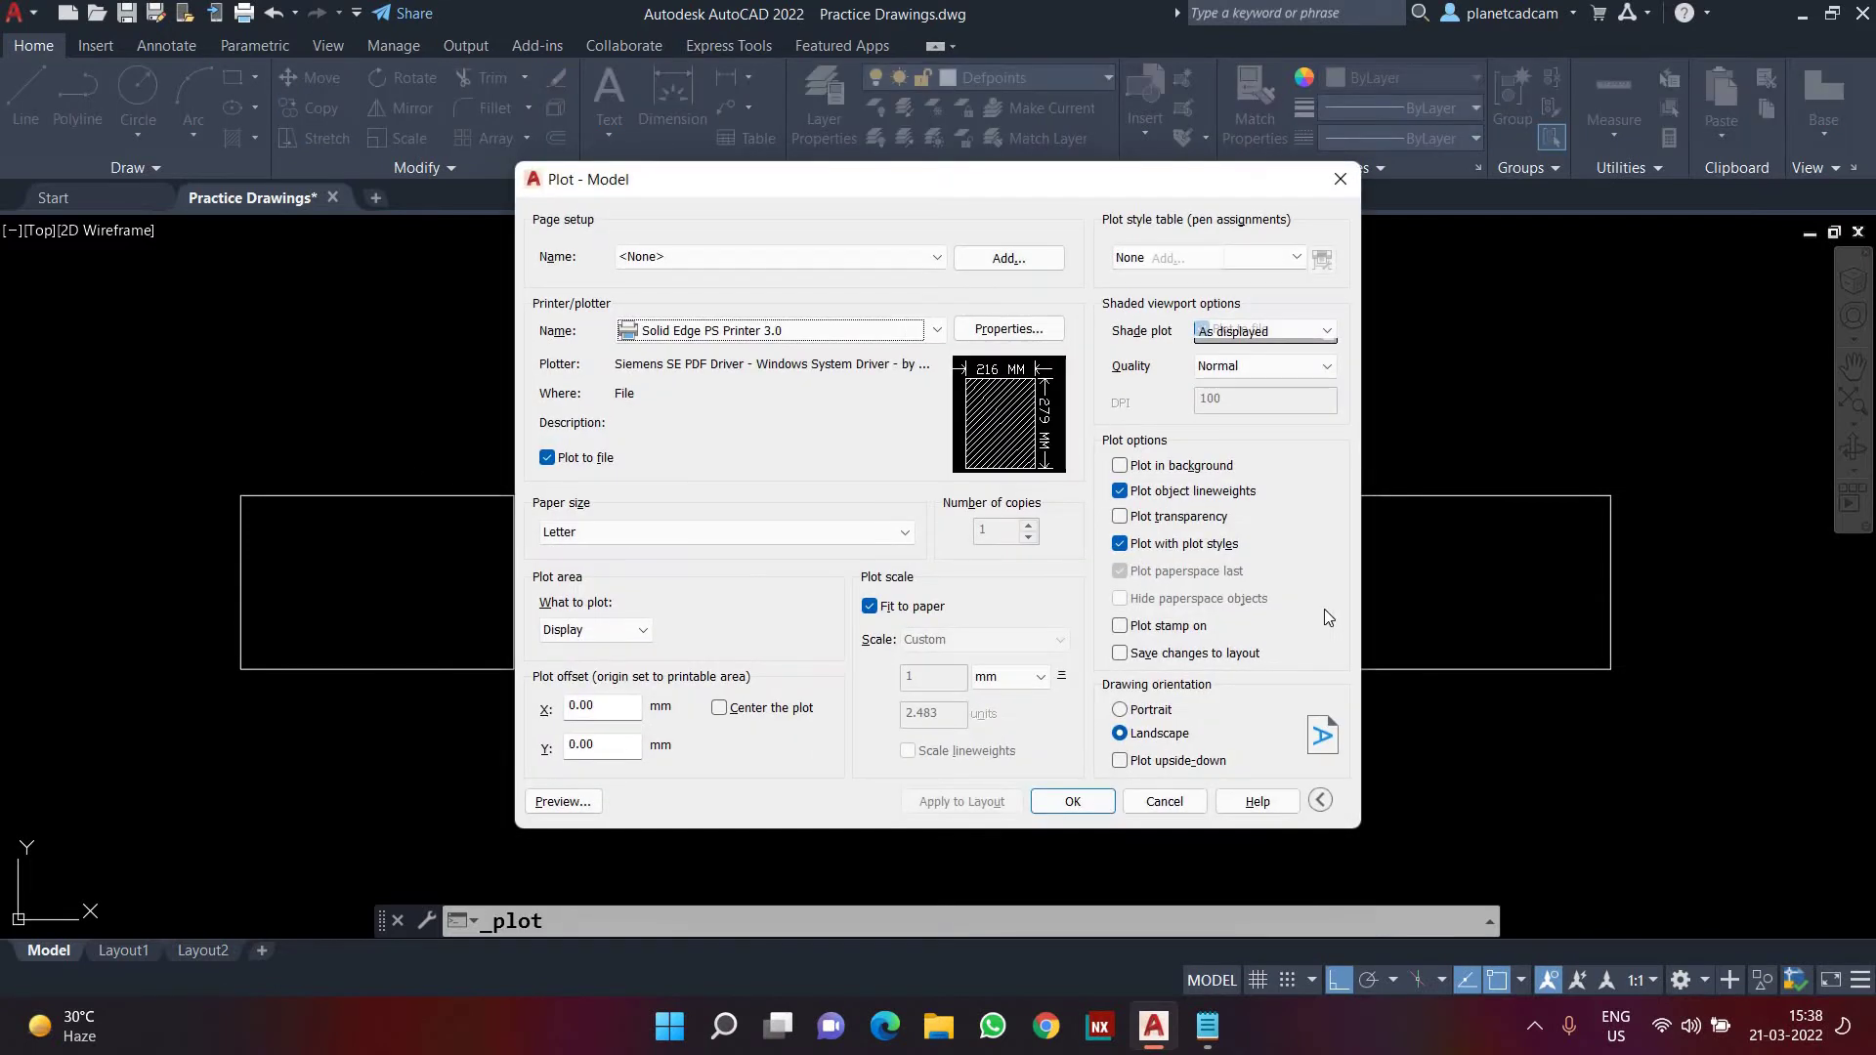
click(821, 330)
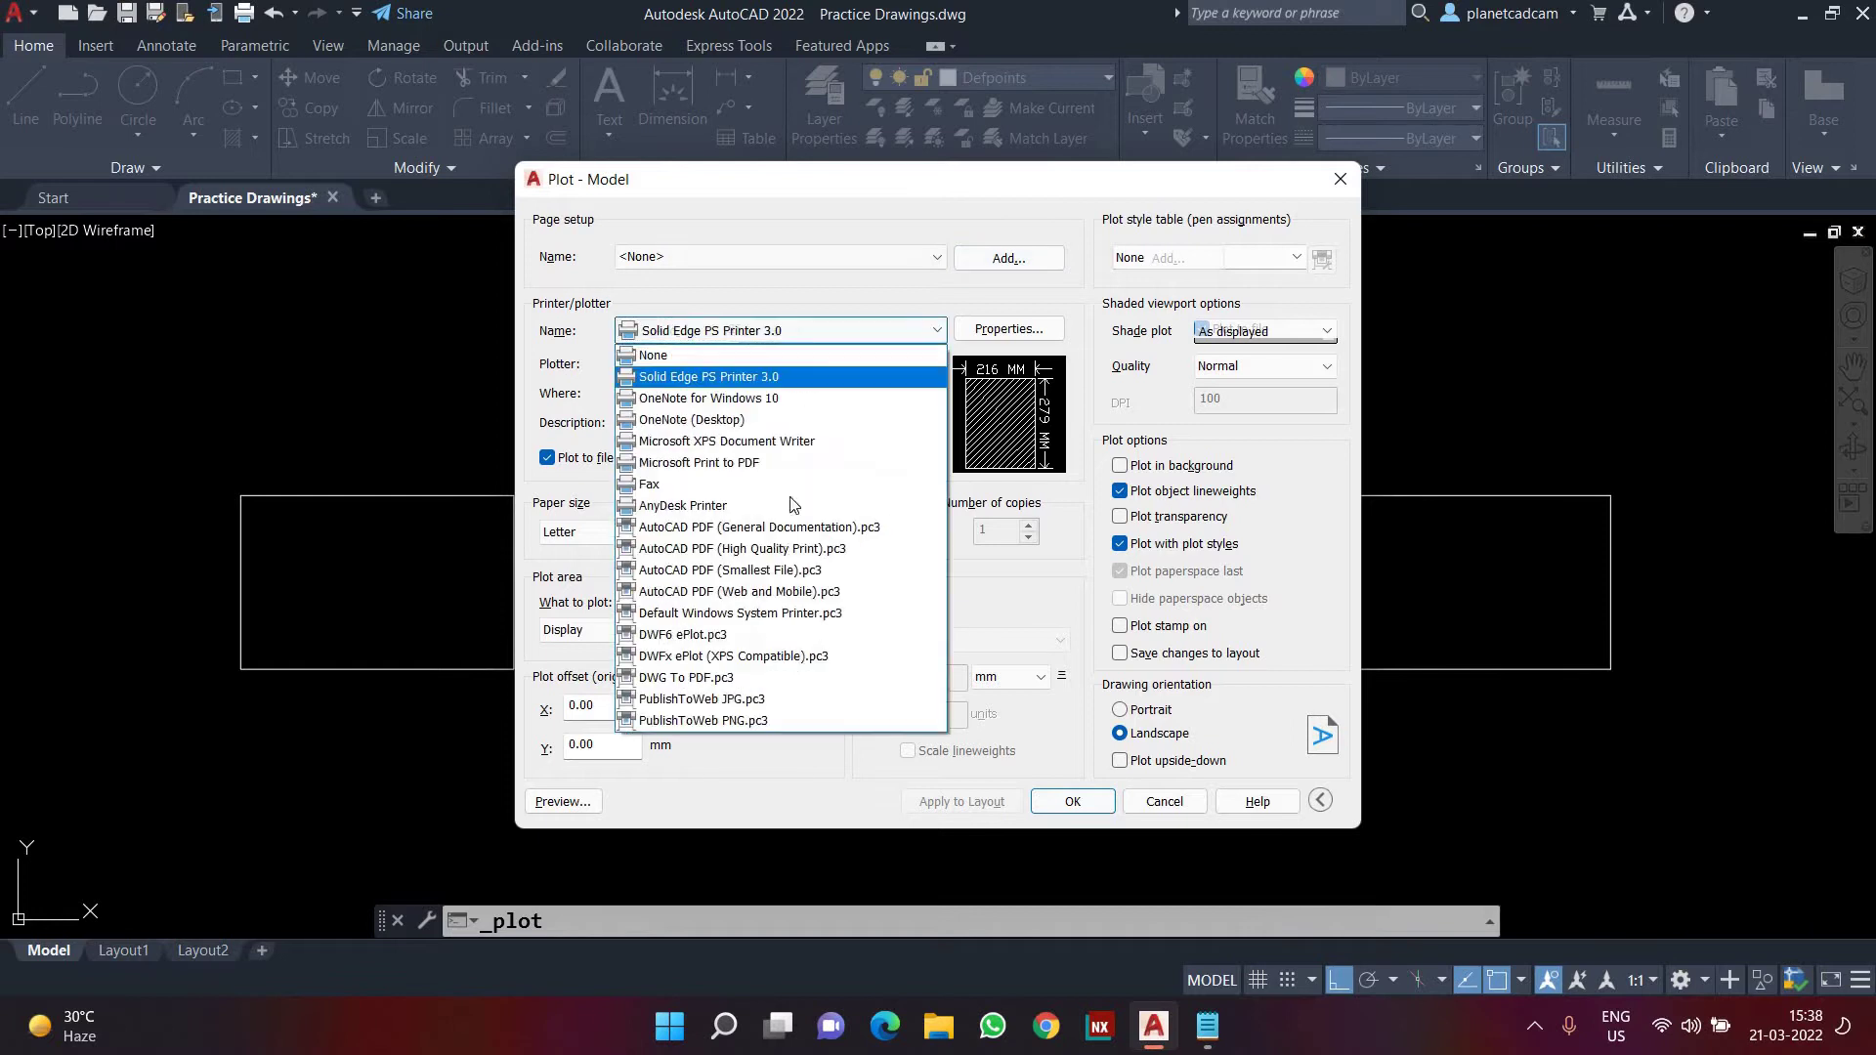
click(779, 549)
click(670, 535)
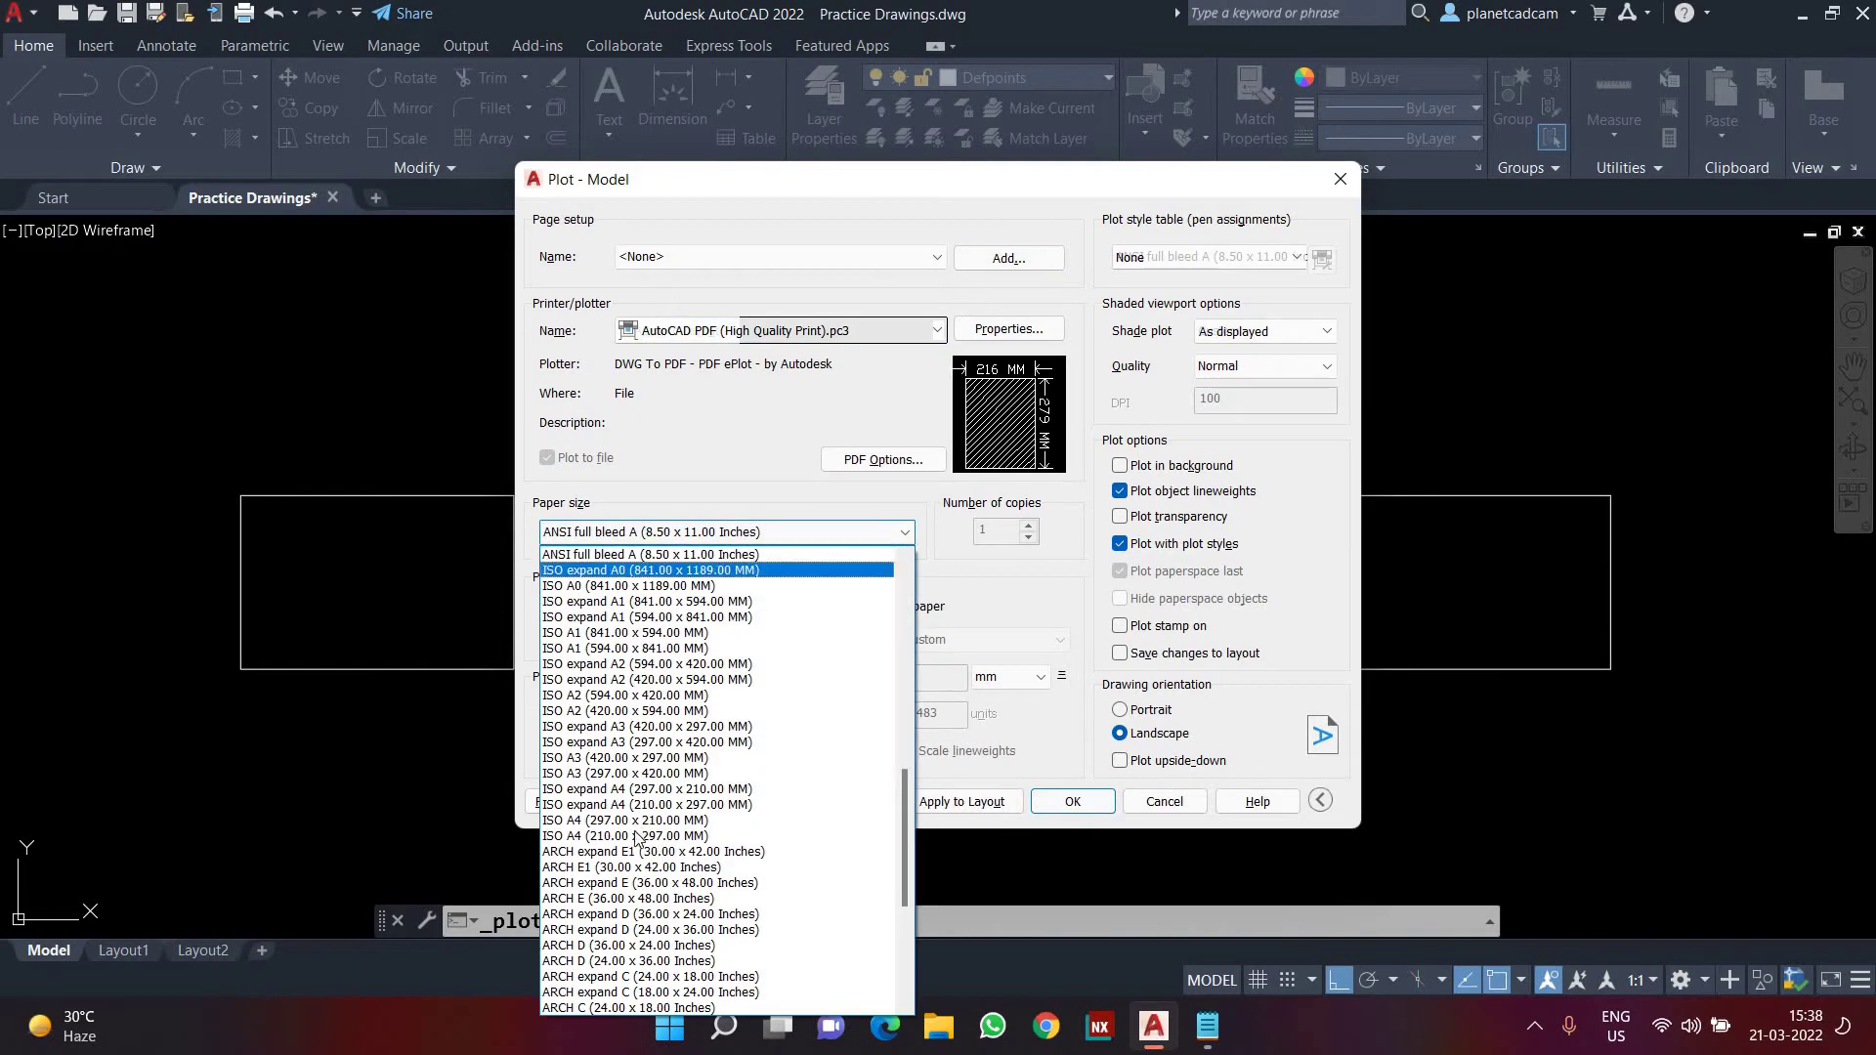
click(625, 819)
- Set the plot area to a window enclosing the four rectangles and center the plot on the paper
click(595, 630)
click(587, 700)
click(163, 431)
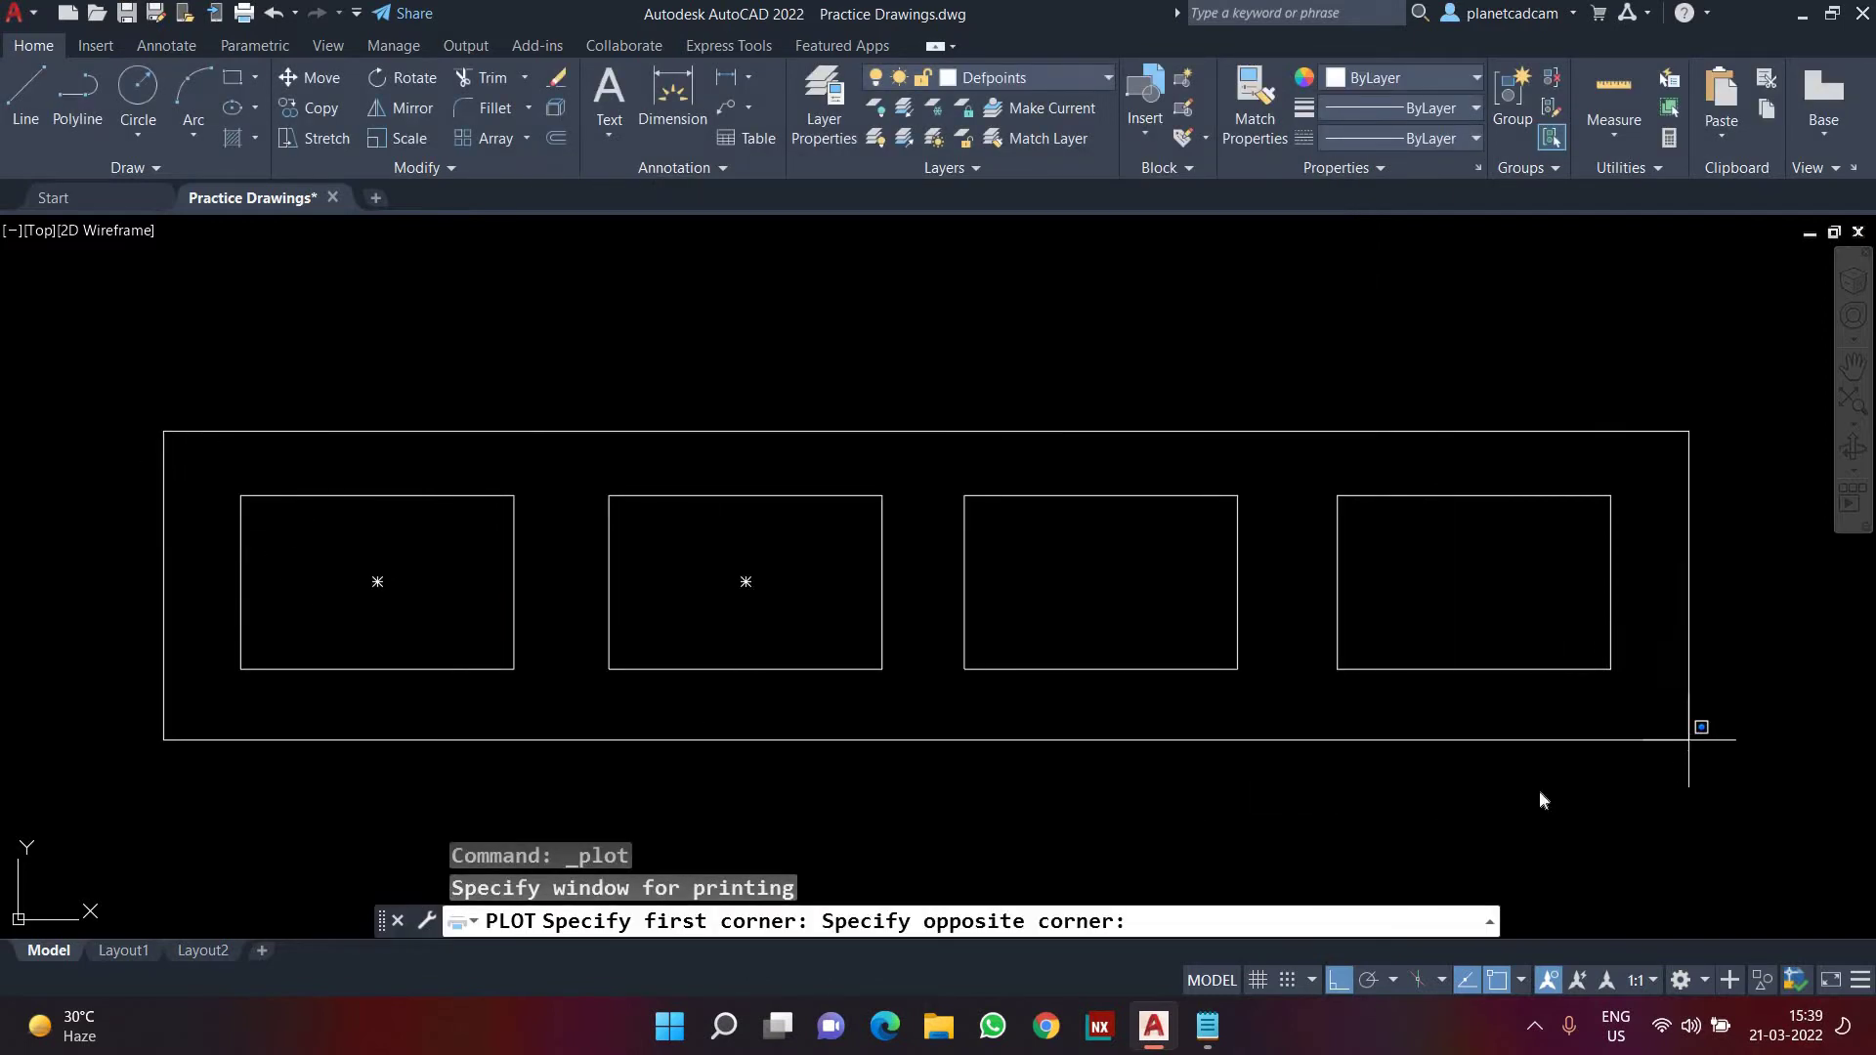
click(1676, 740)
click(761, 714)
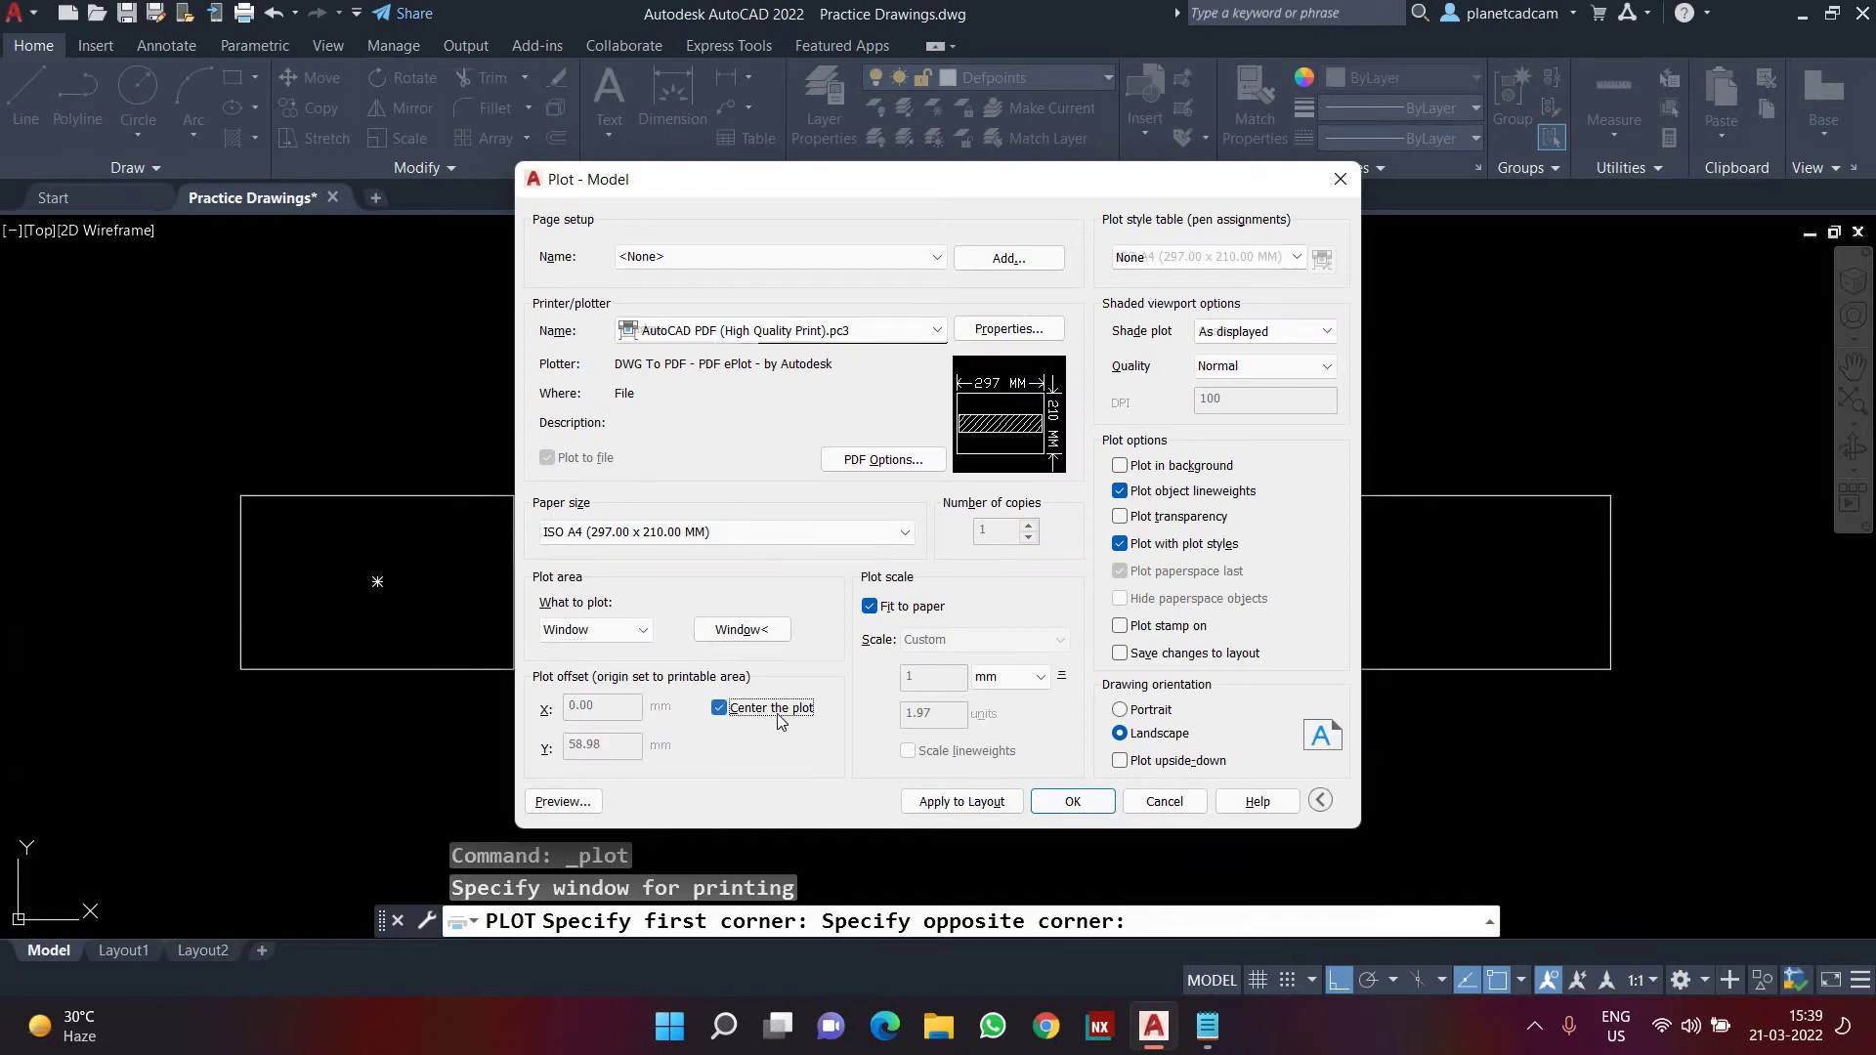
- Preview the sheet with the four rectangles, close the preview and cancel the plot
click(564, 802)
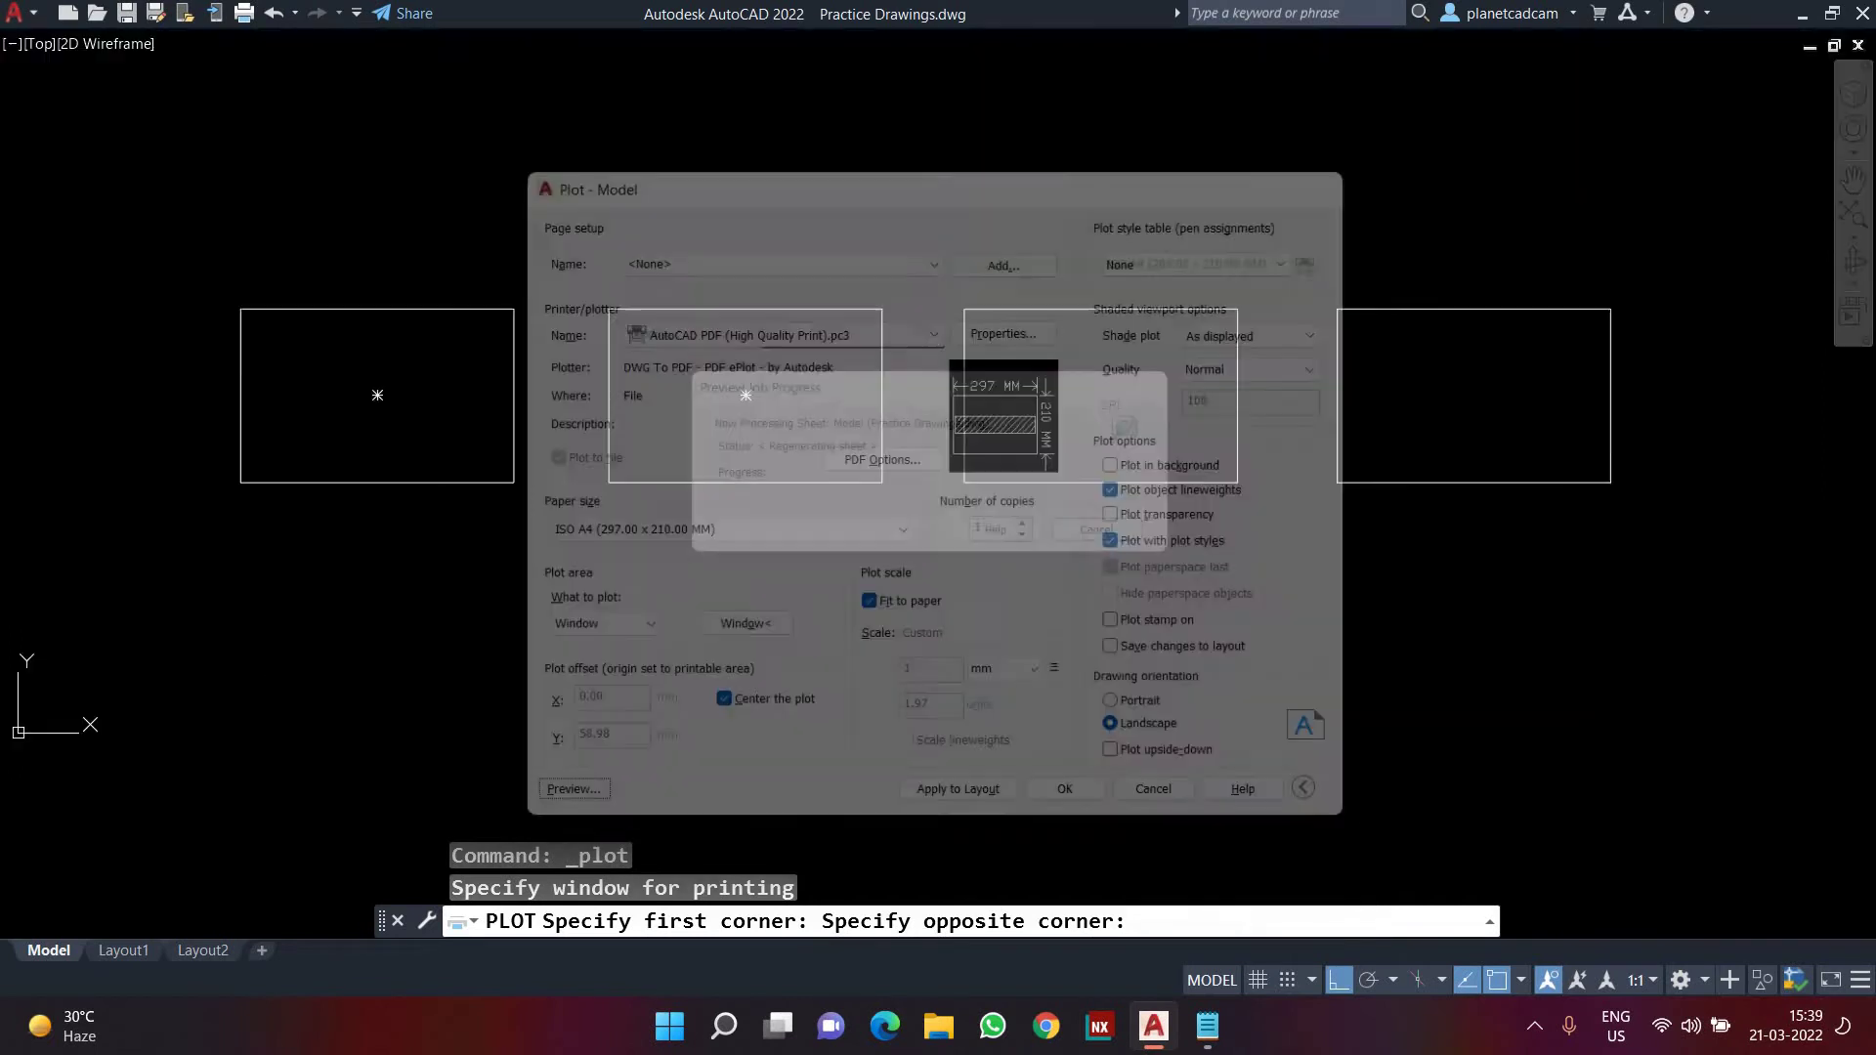
scroll(852, 602, down, 2)
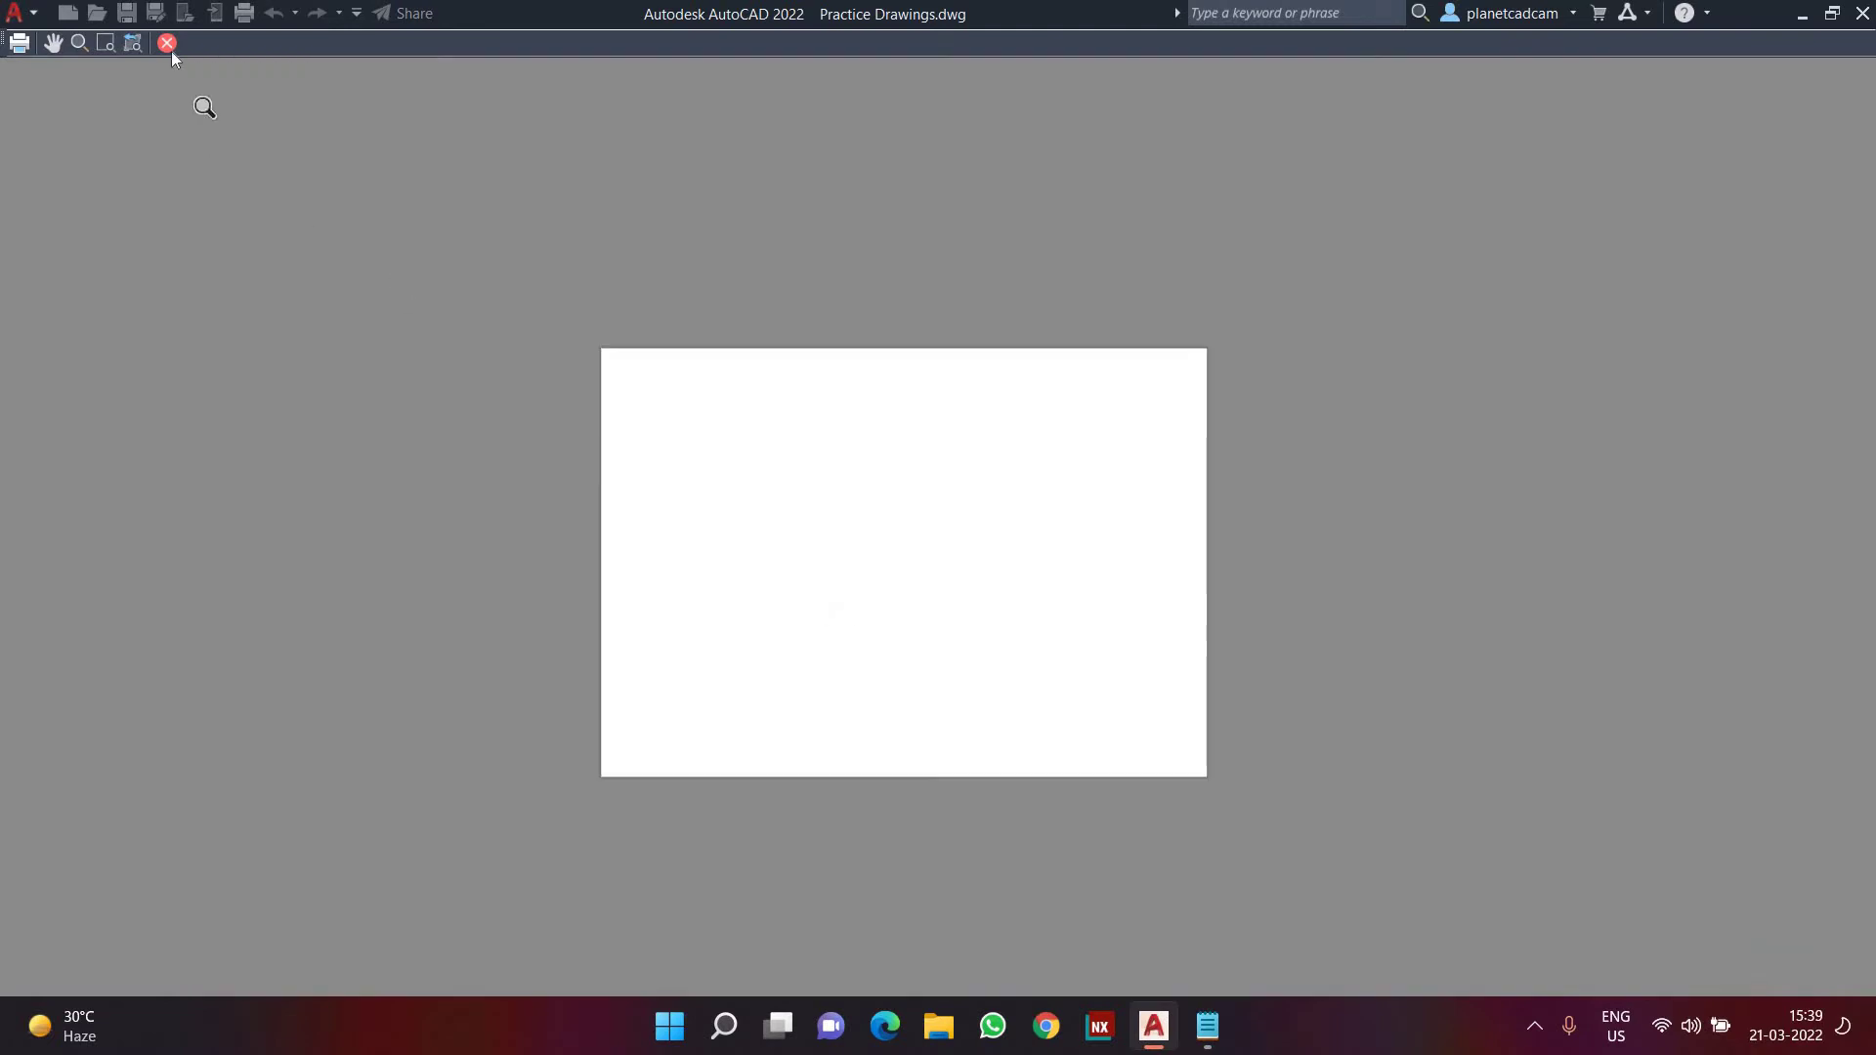
click(172, 50)
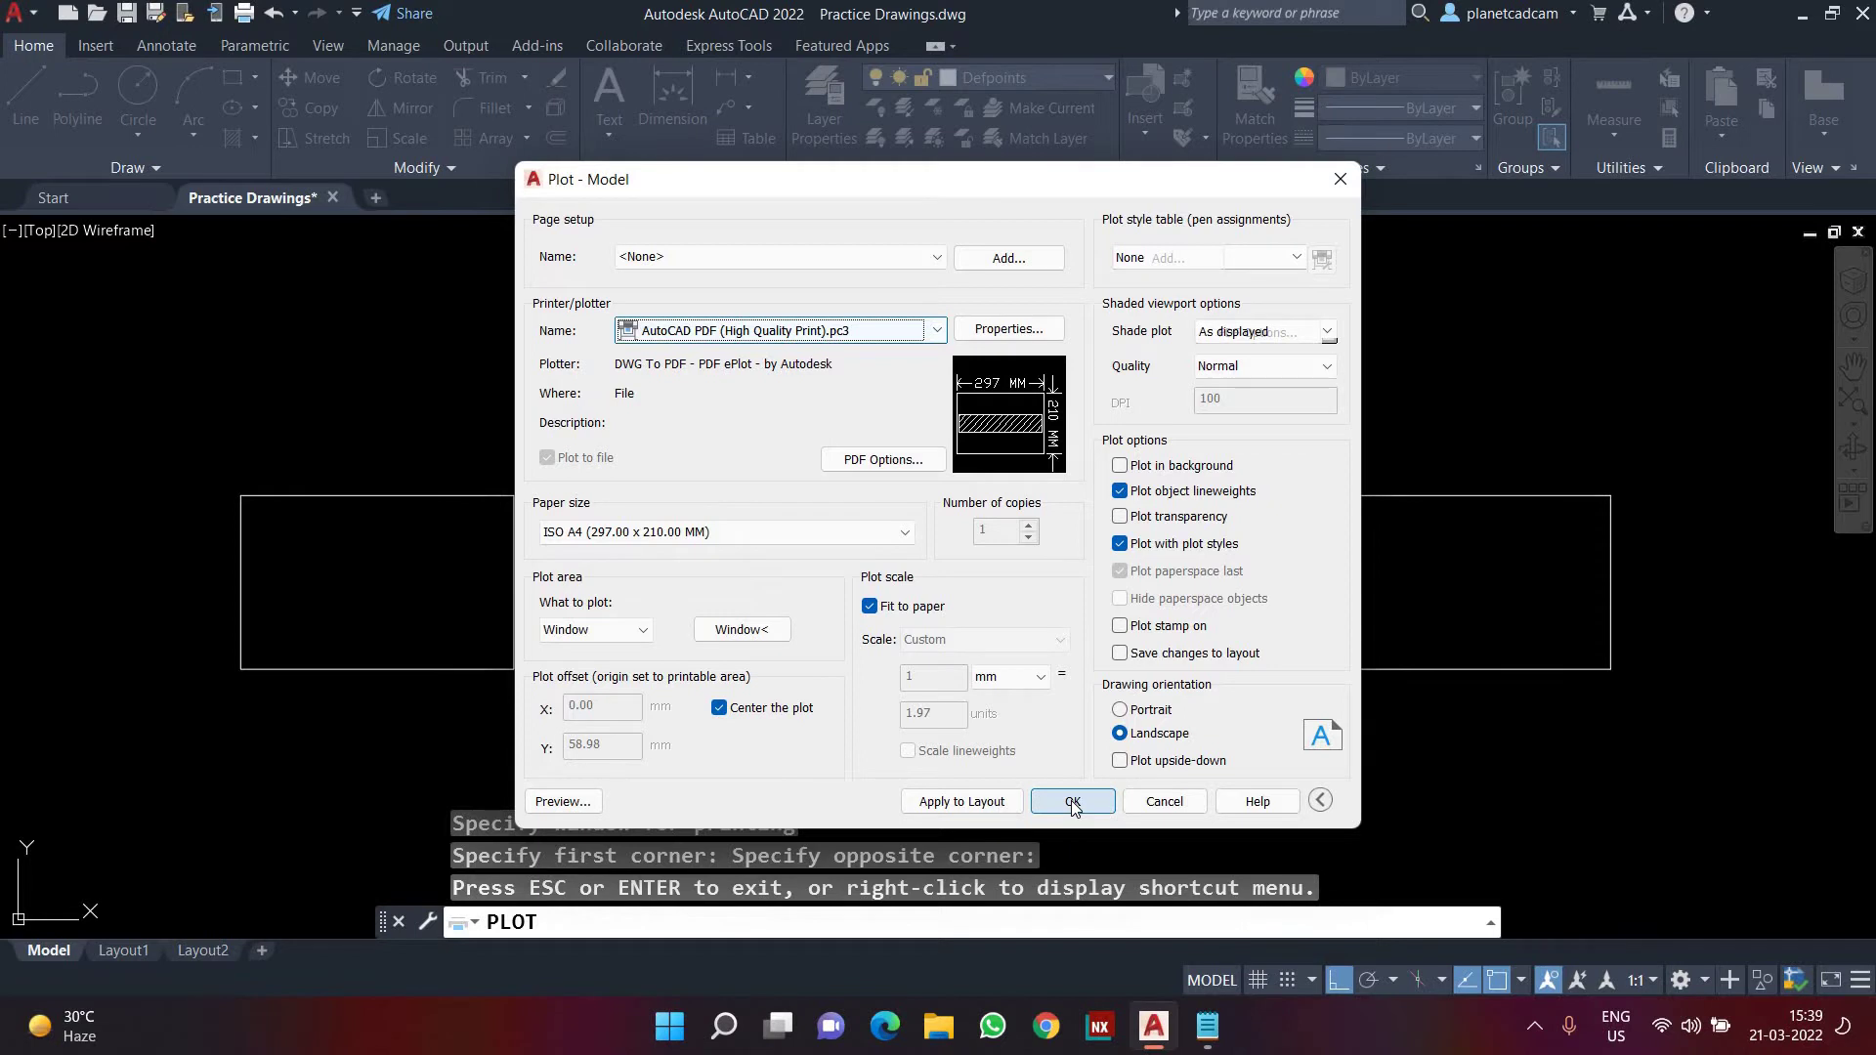
click(1164, 801)
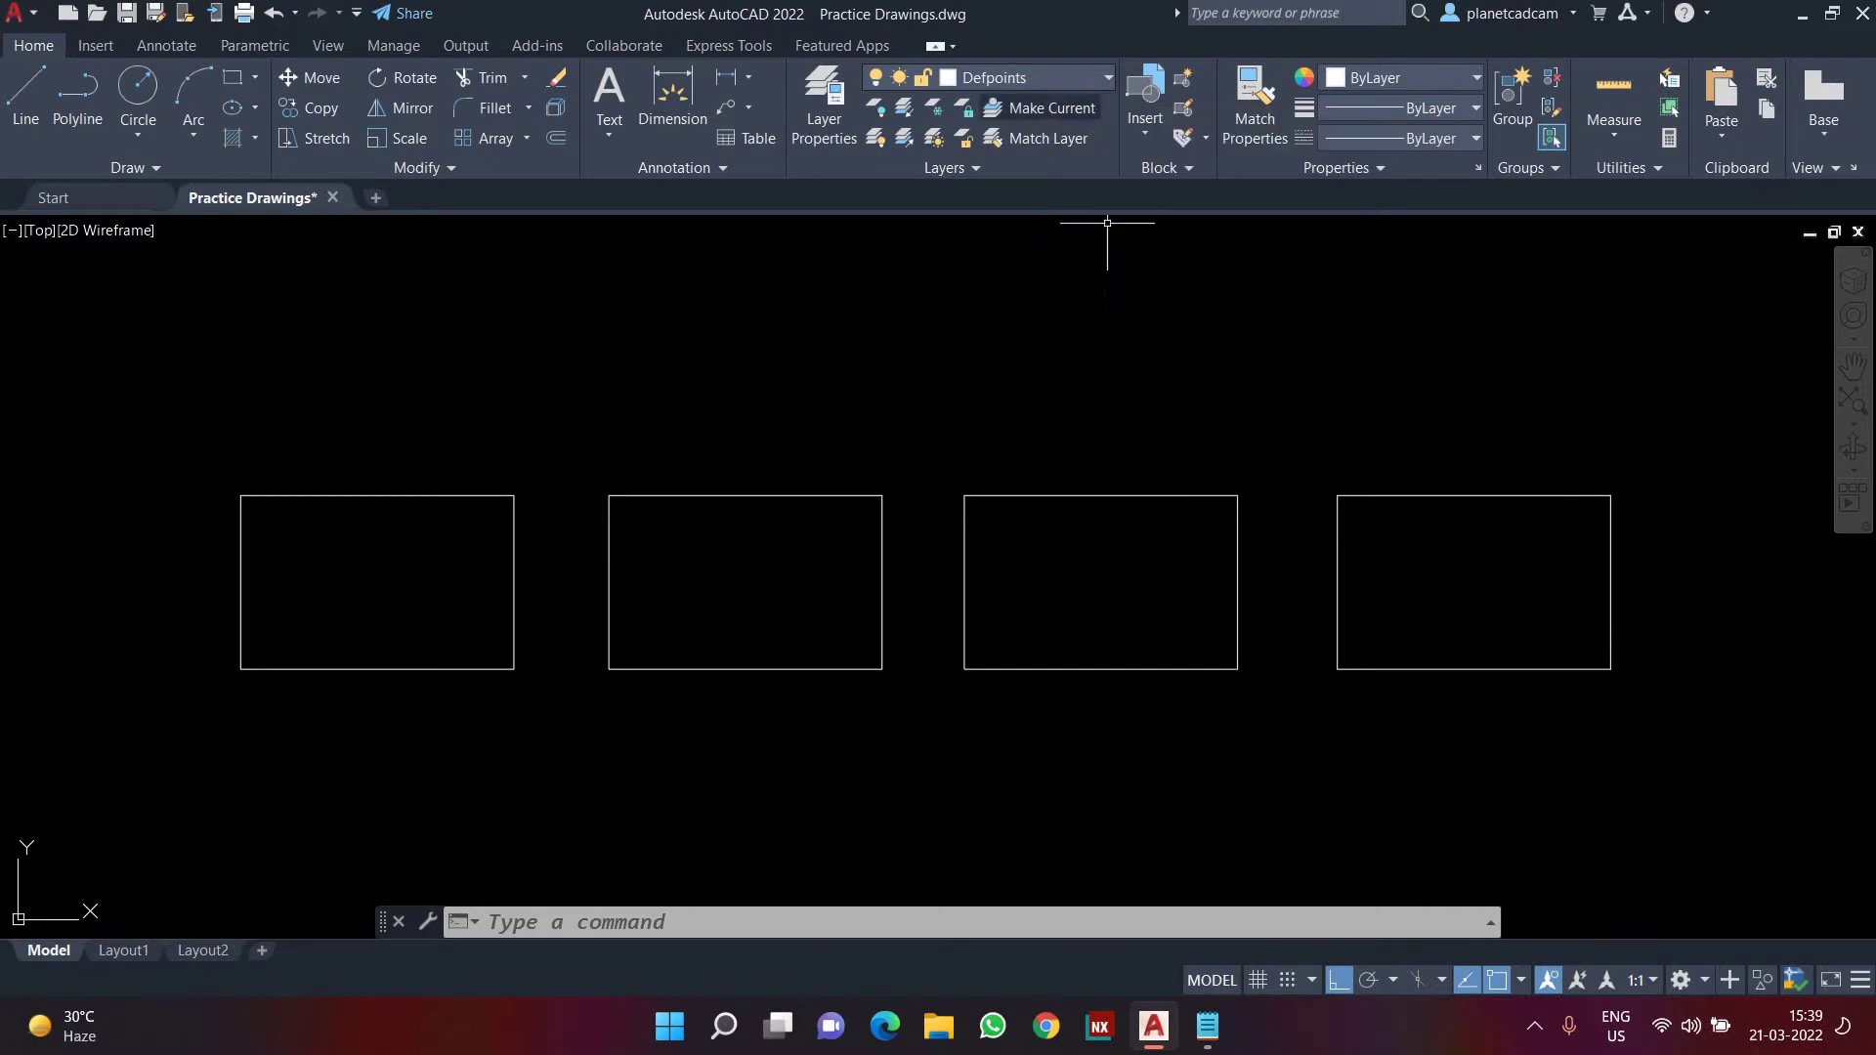
- Move all four rectangles from the Defpoints layer to layer 0 and clear the selection
click(1416, 397)
click(421, 563)
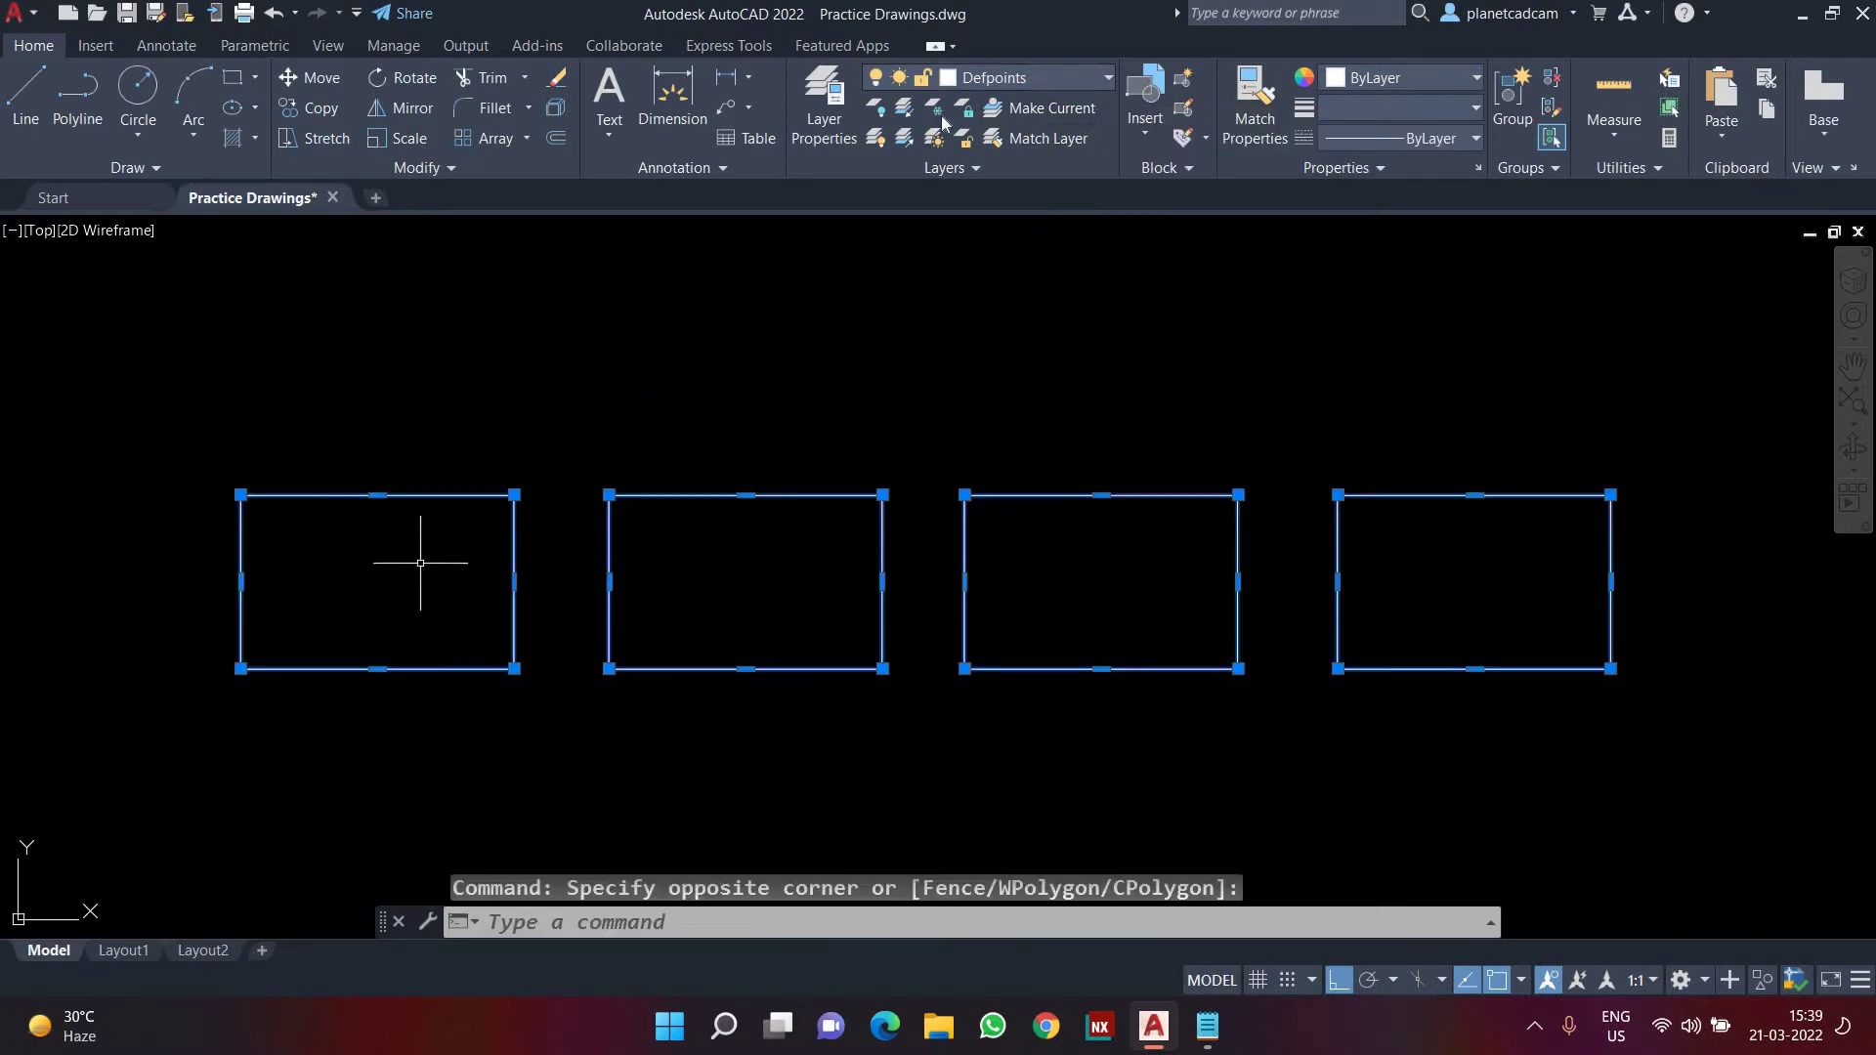
click(1077, 80)
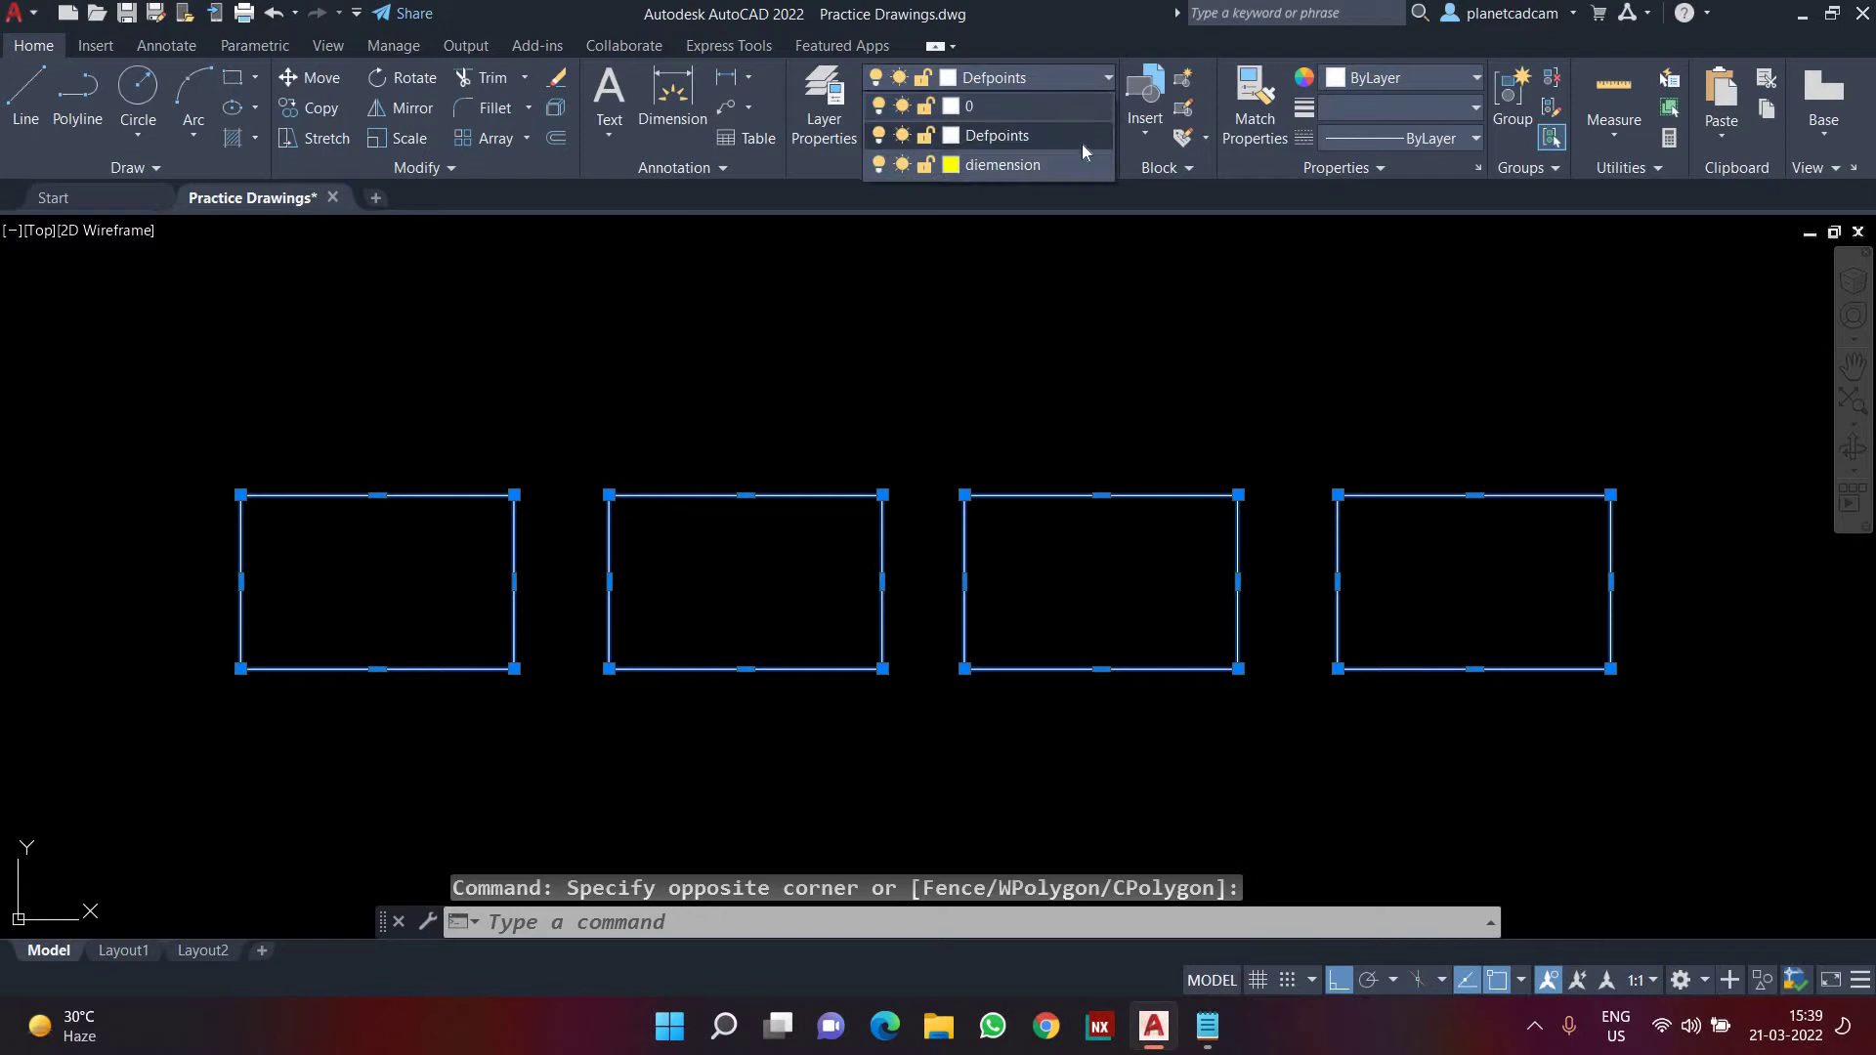
click(1073, 107)
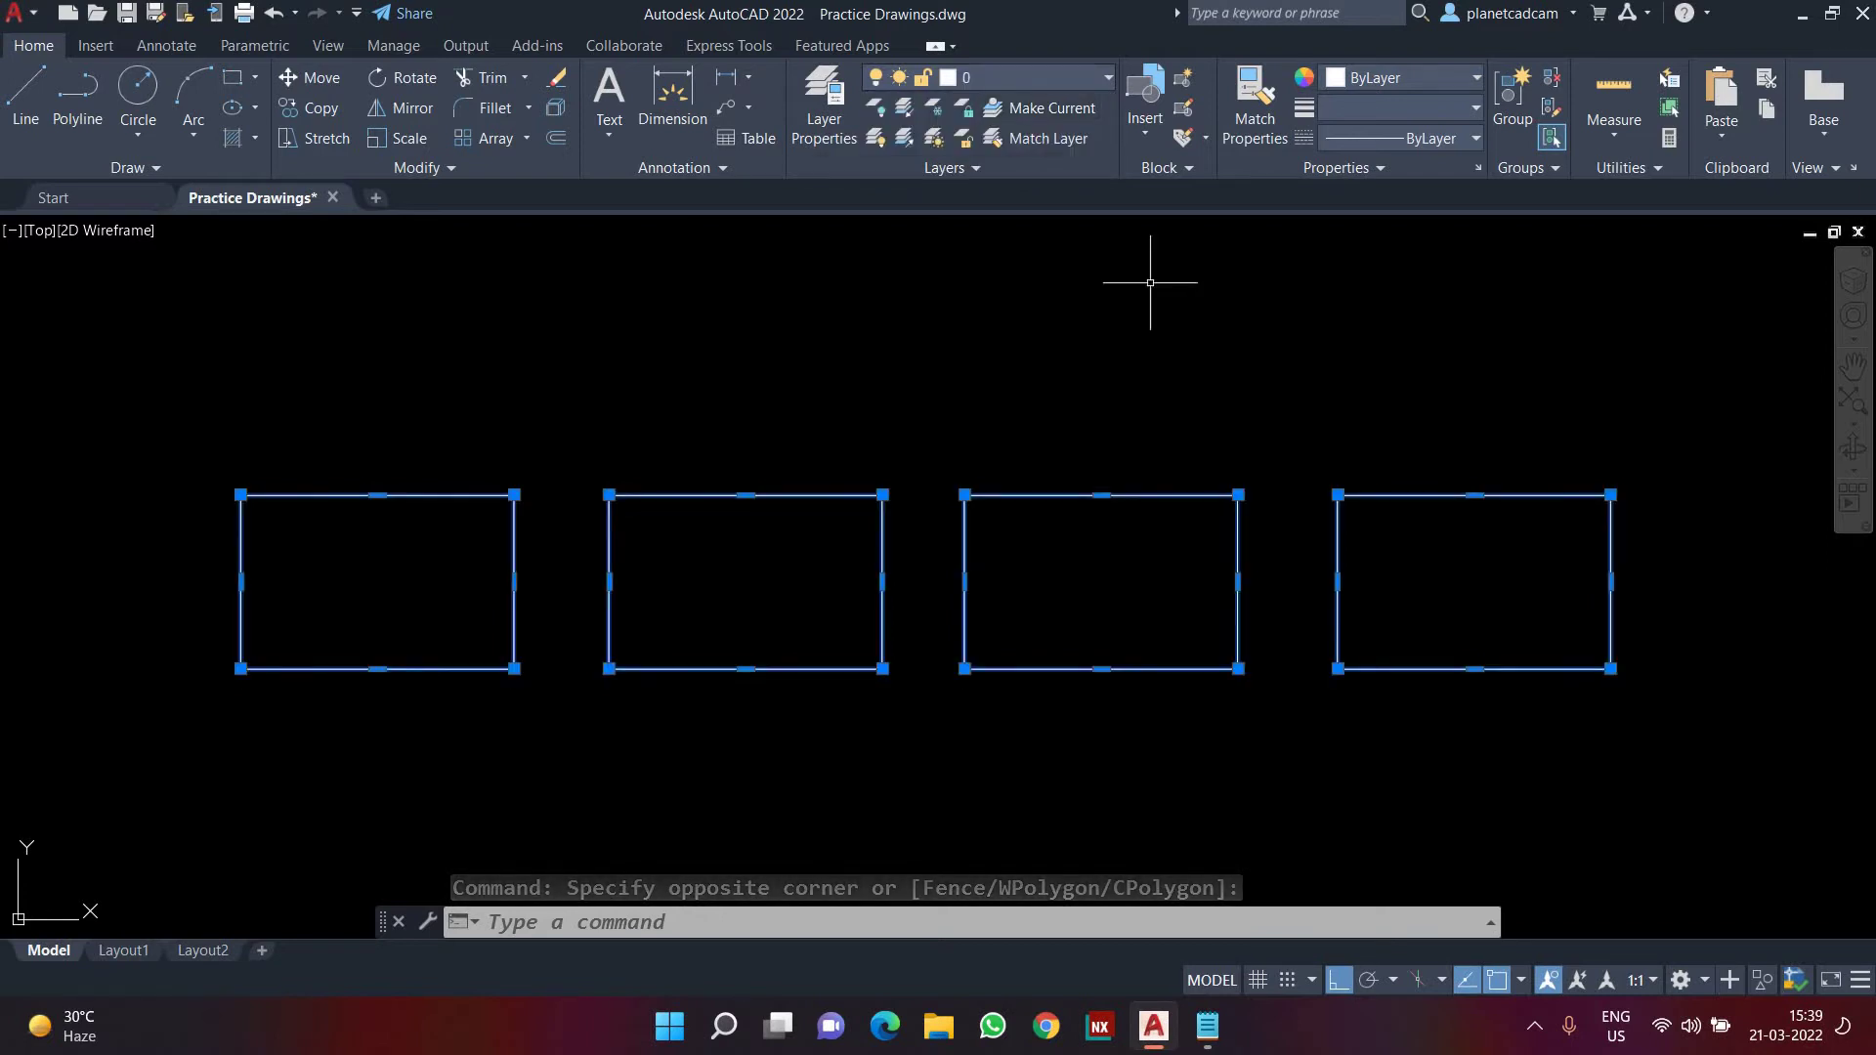
key(Escape)
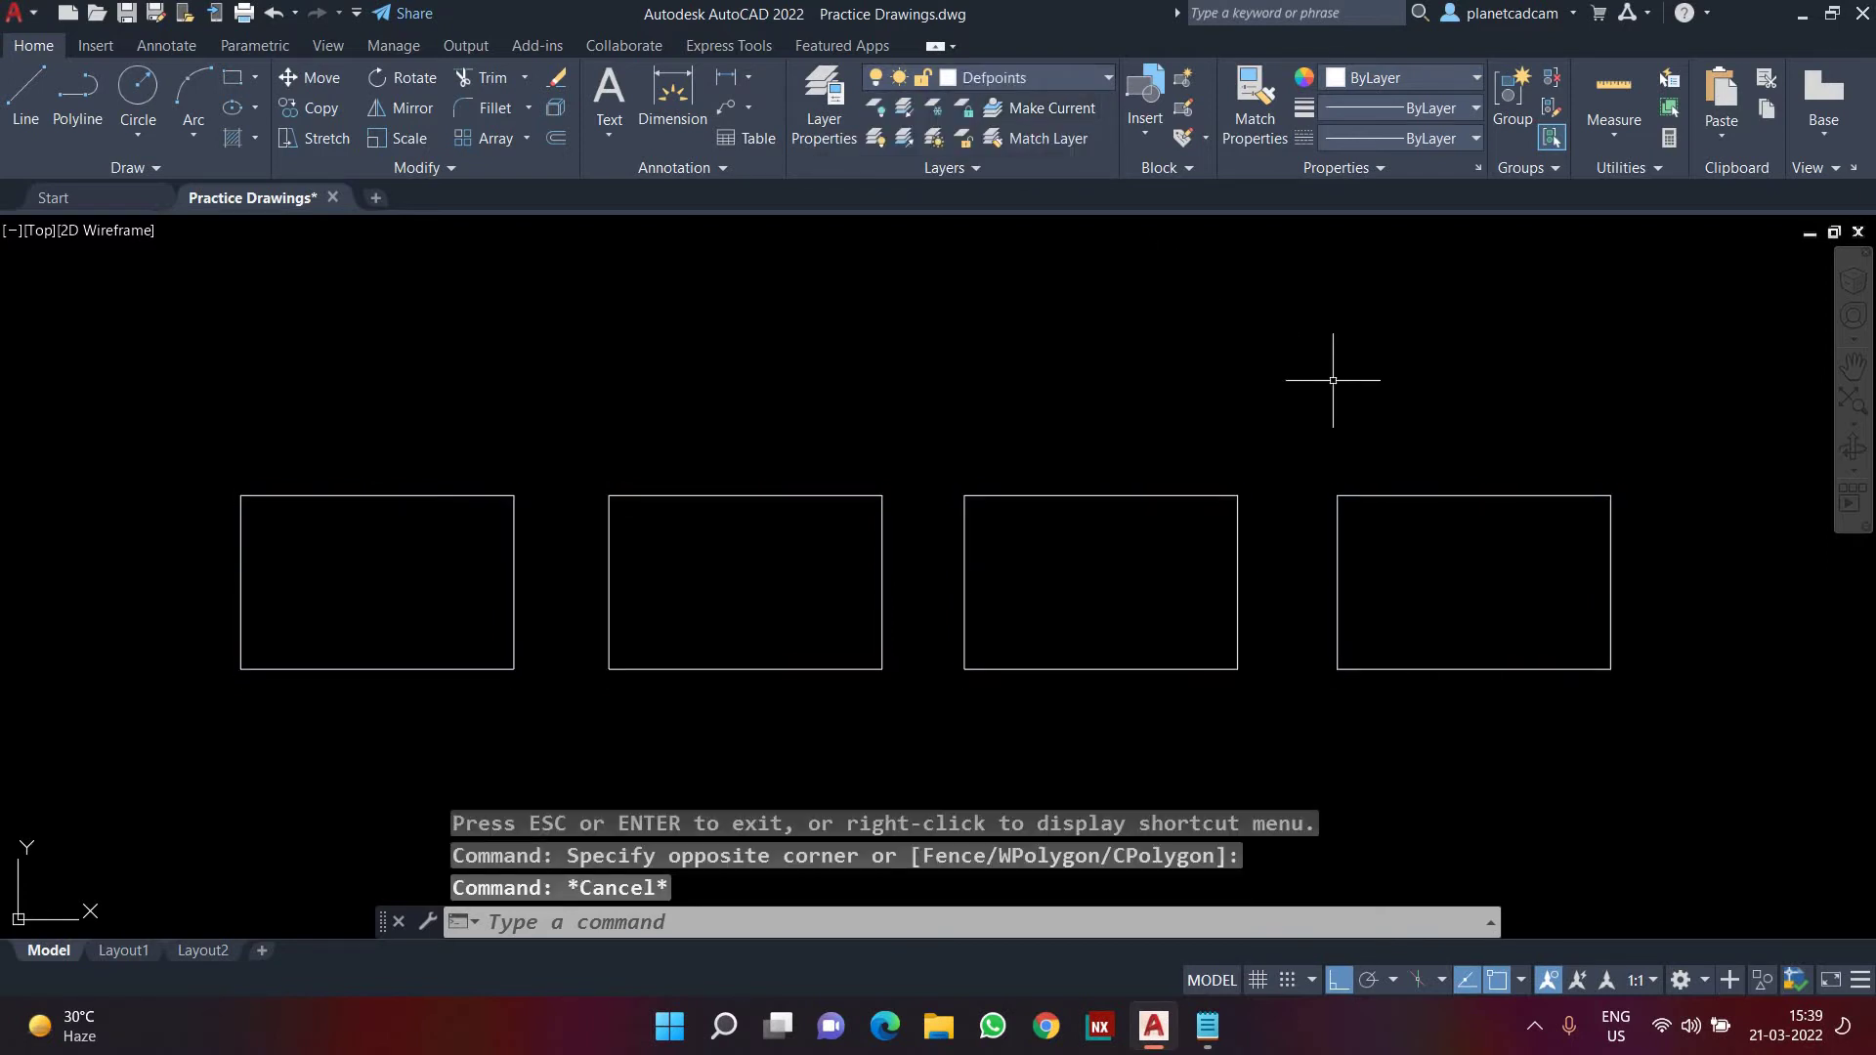
- Restart the plot with the AutoCAD PDF (High Quality Print).pc3 plotter and ISO A4 (297.00 x 210.00 MM) paper
key(ctrl+p)
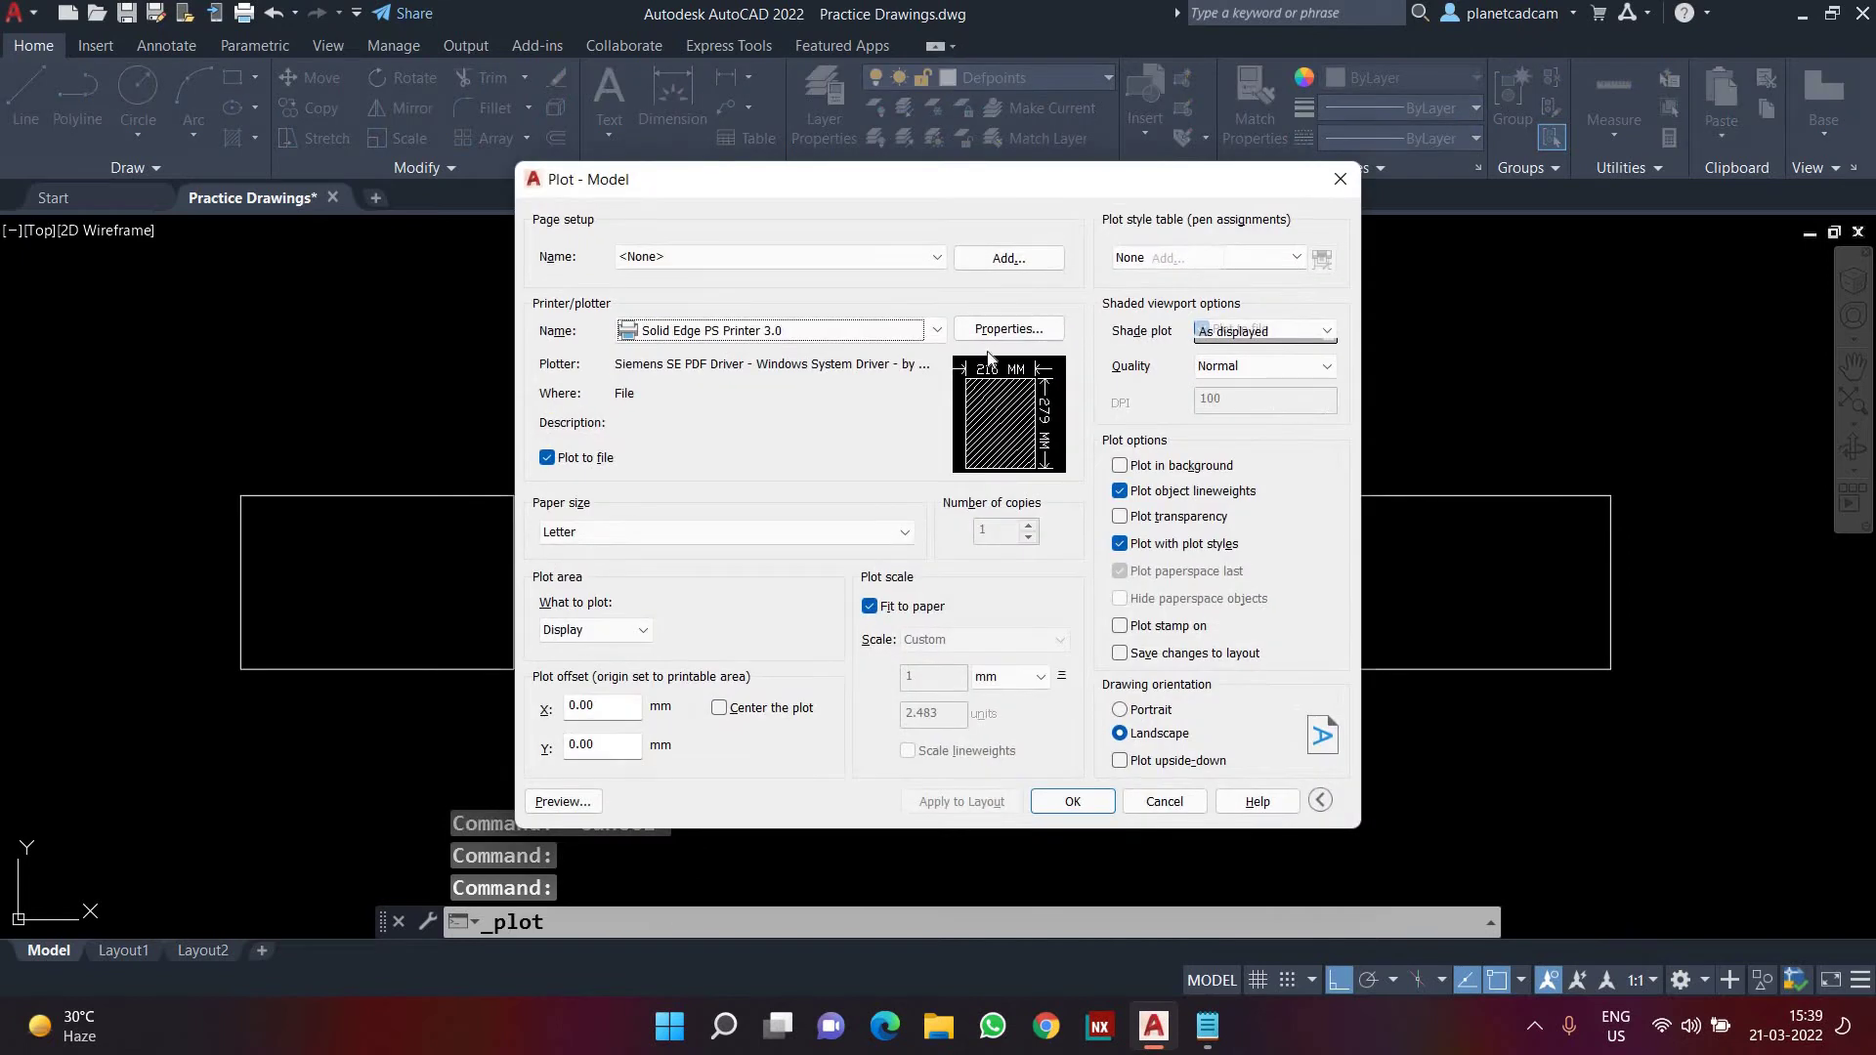
click(879, 331)
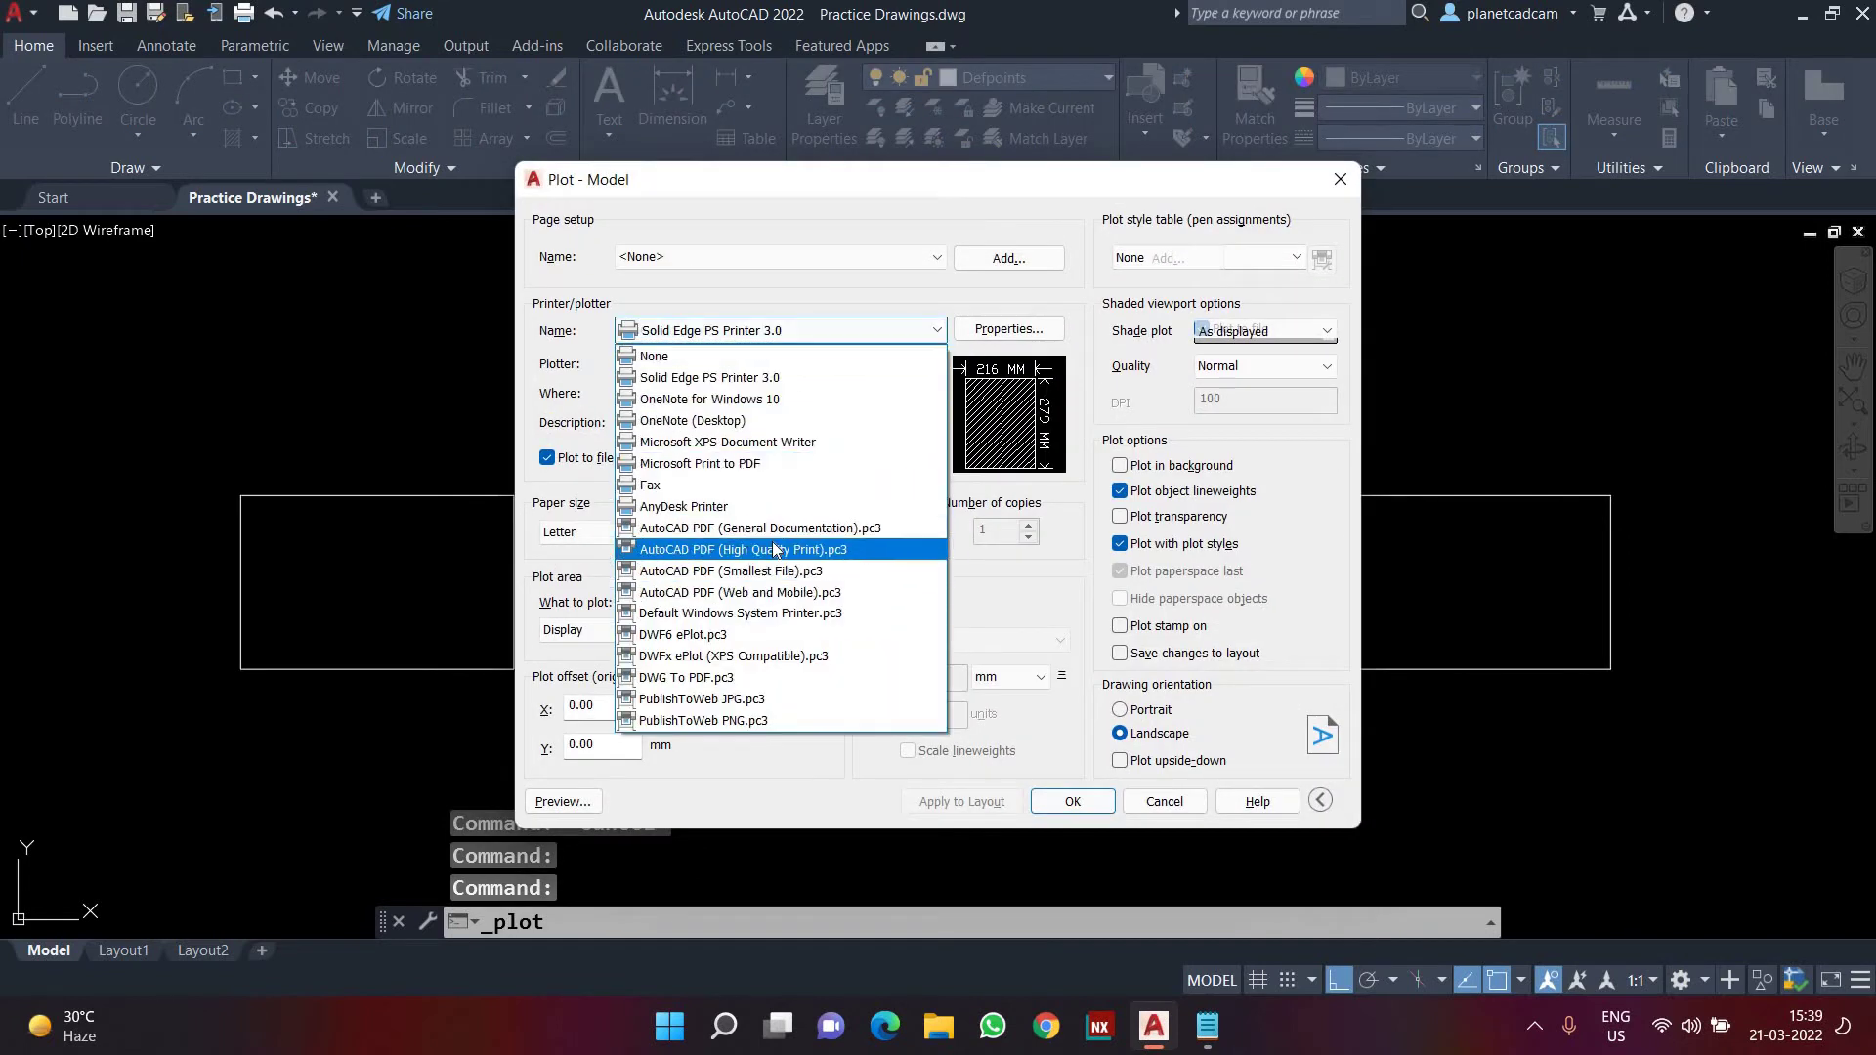
click(642, 553)
click(625, 532)
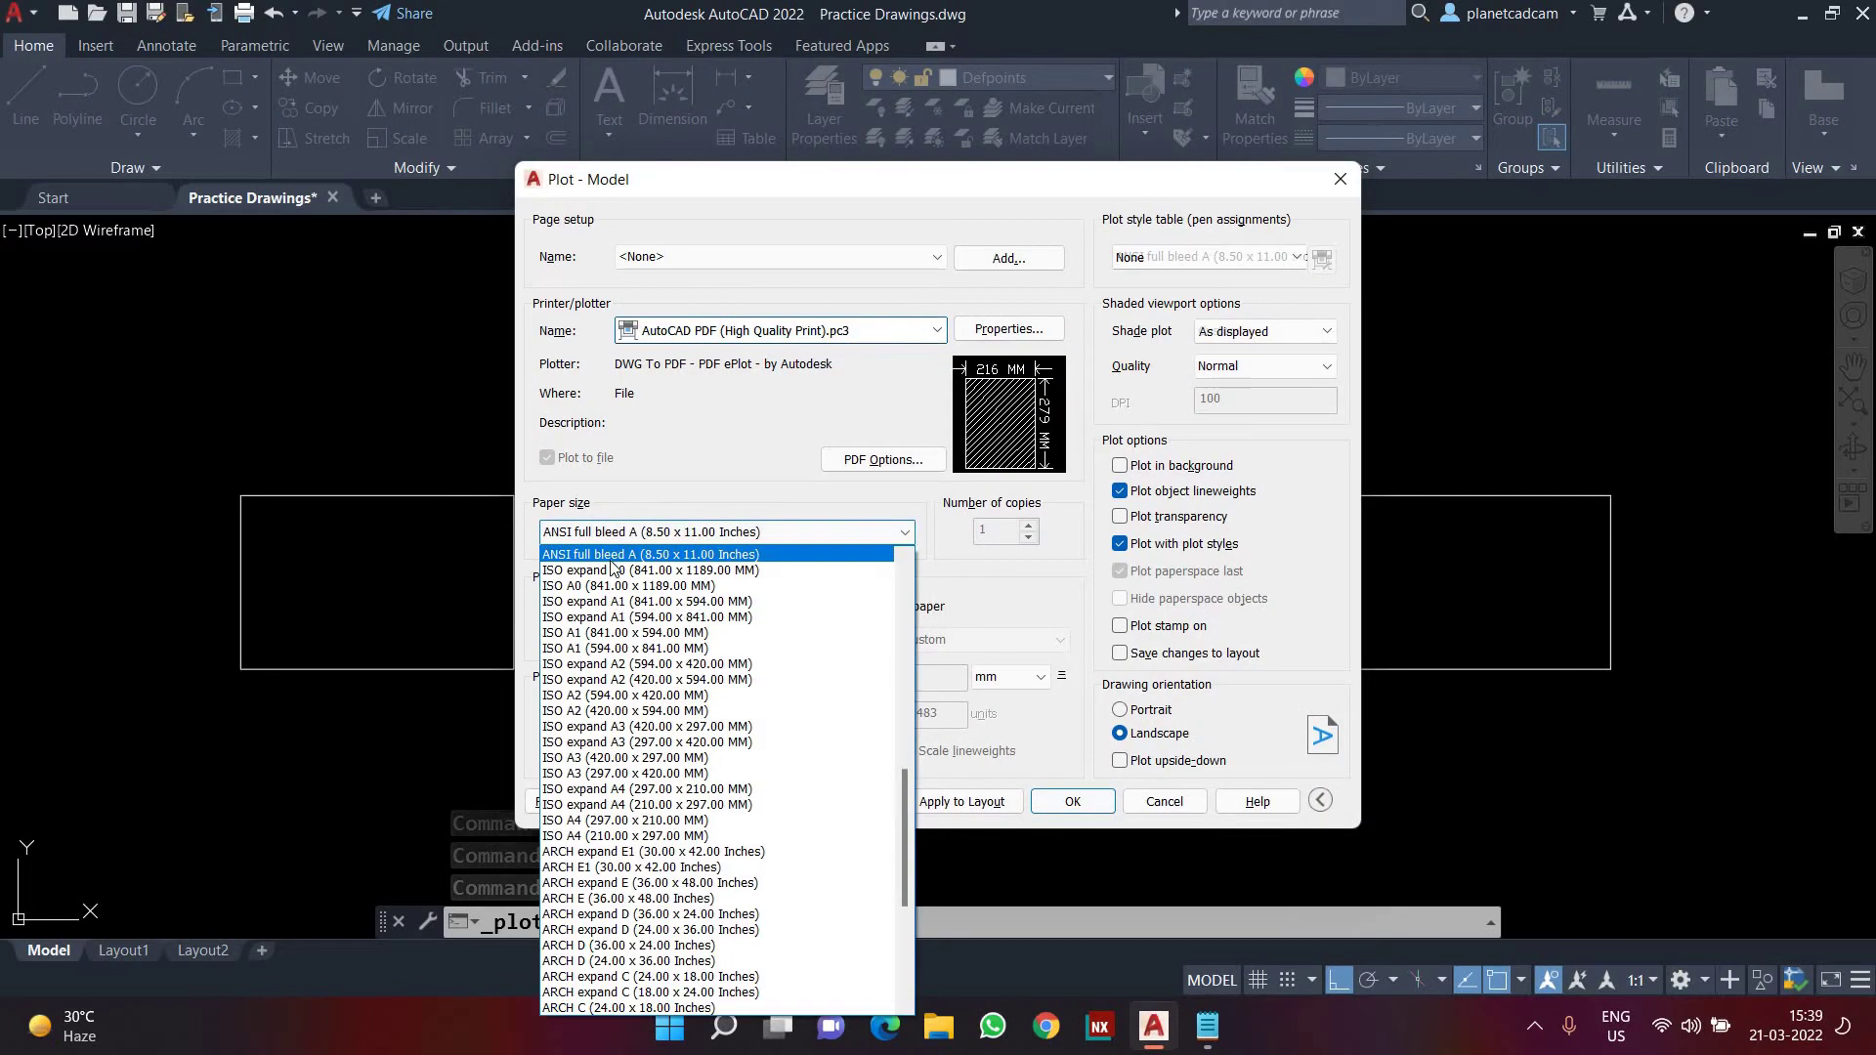
click(625, 820)
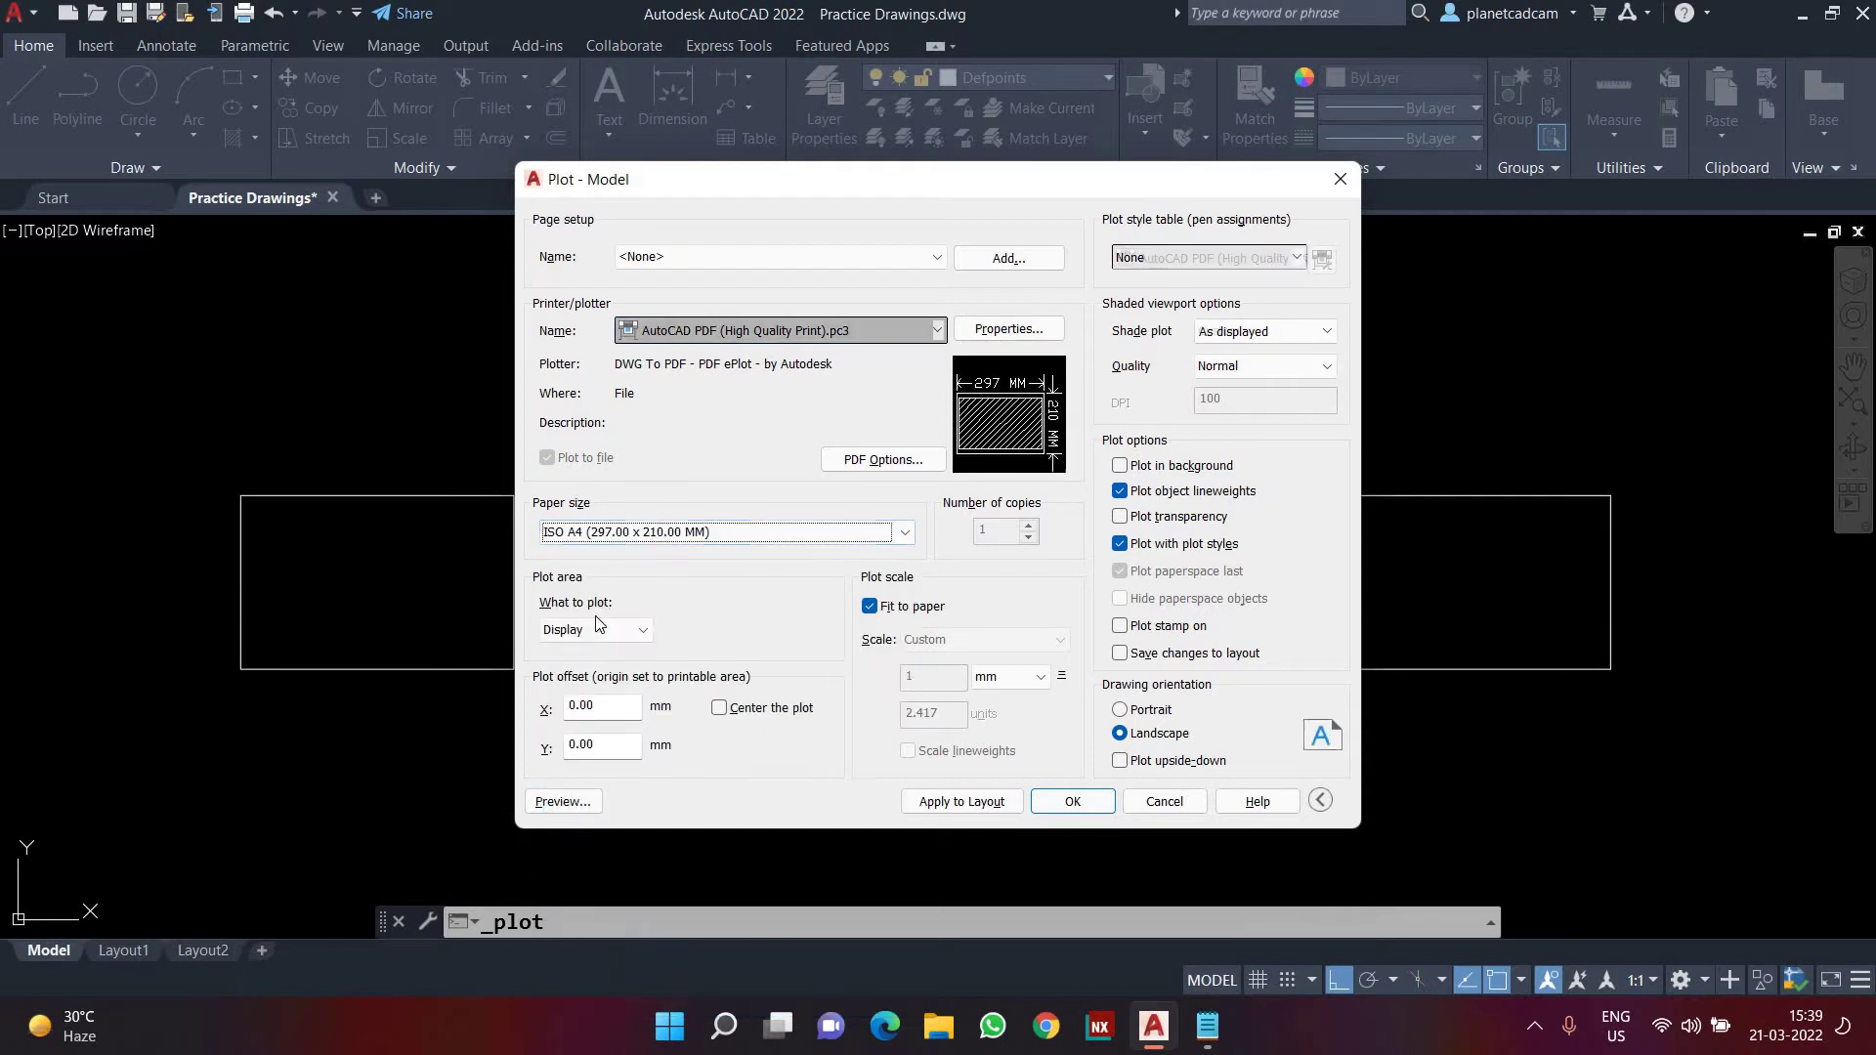
- Define a plot window around the row of four rectangles and center the plot
click(592, 631)
click(592, 702)
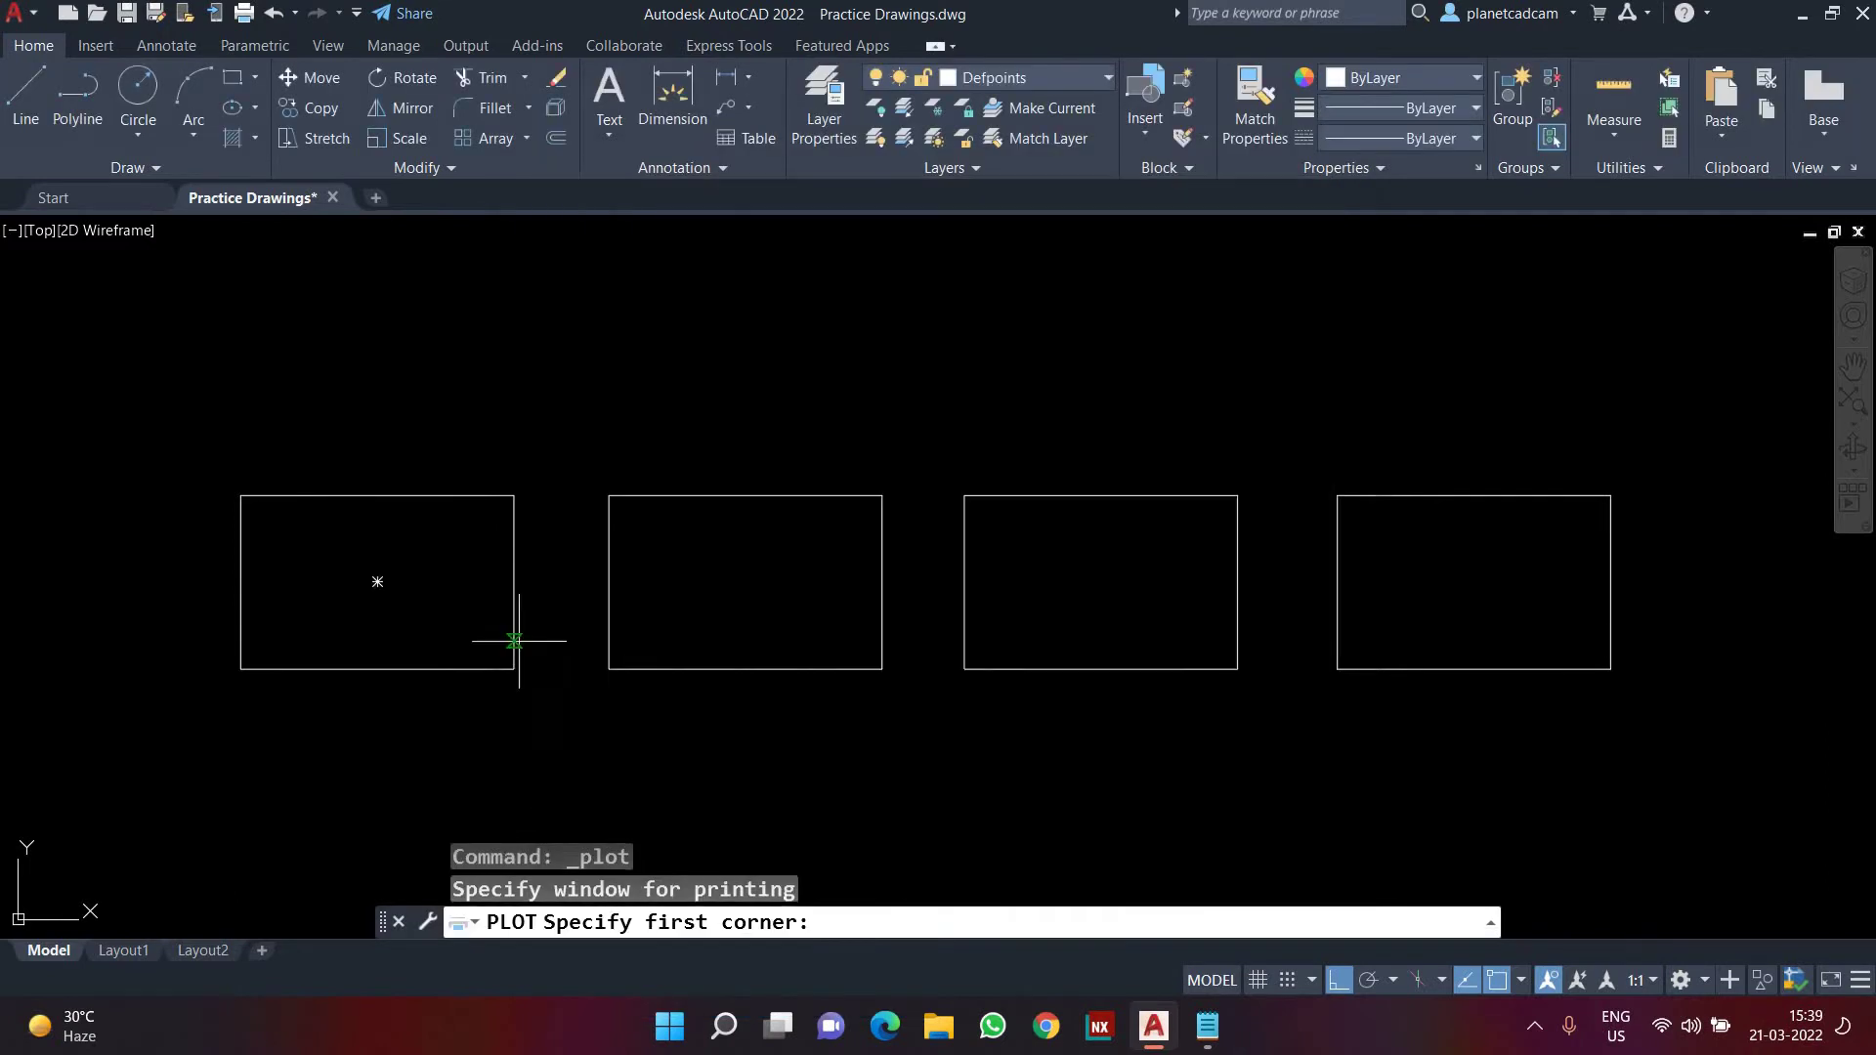
click(219, 460)
click(1674, 689)
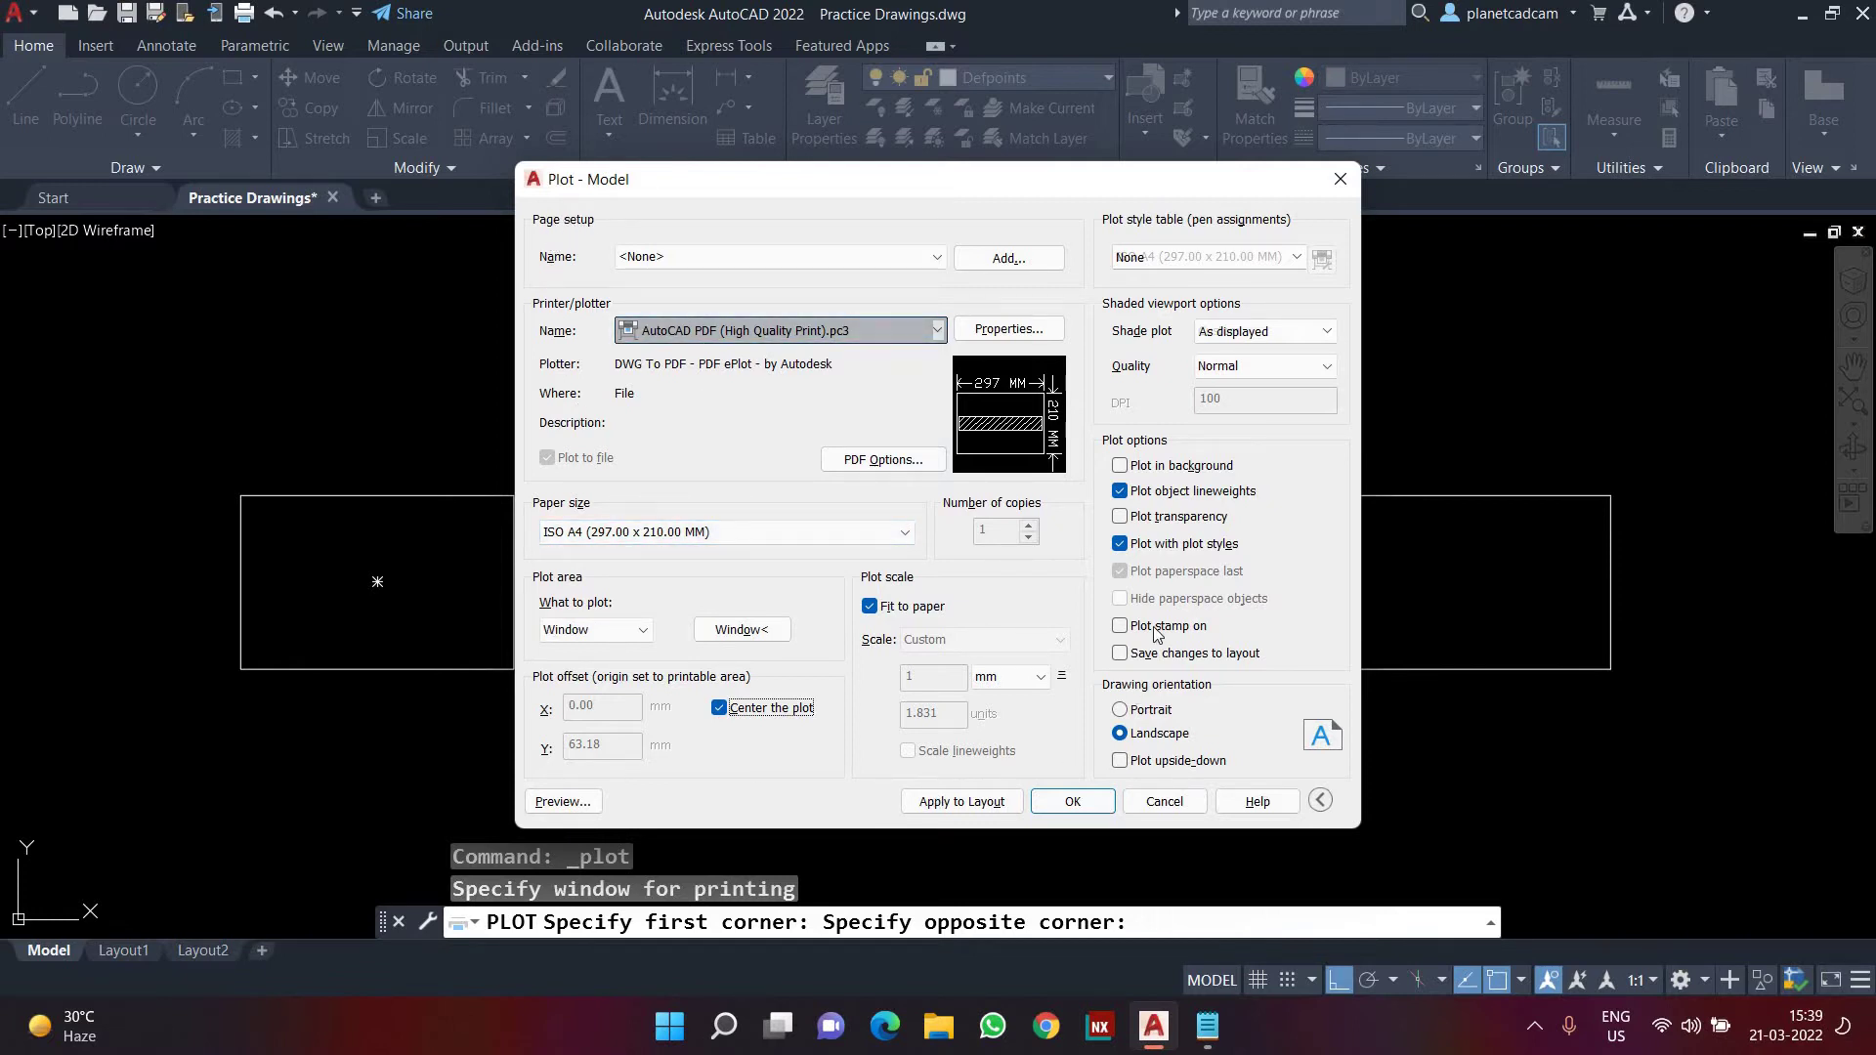
- Save the current plot settings as a page setup named Setup1 and close the plot settings without plotting
click(1007, 258)
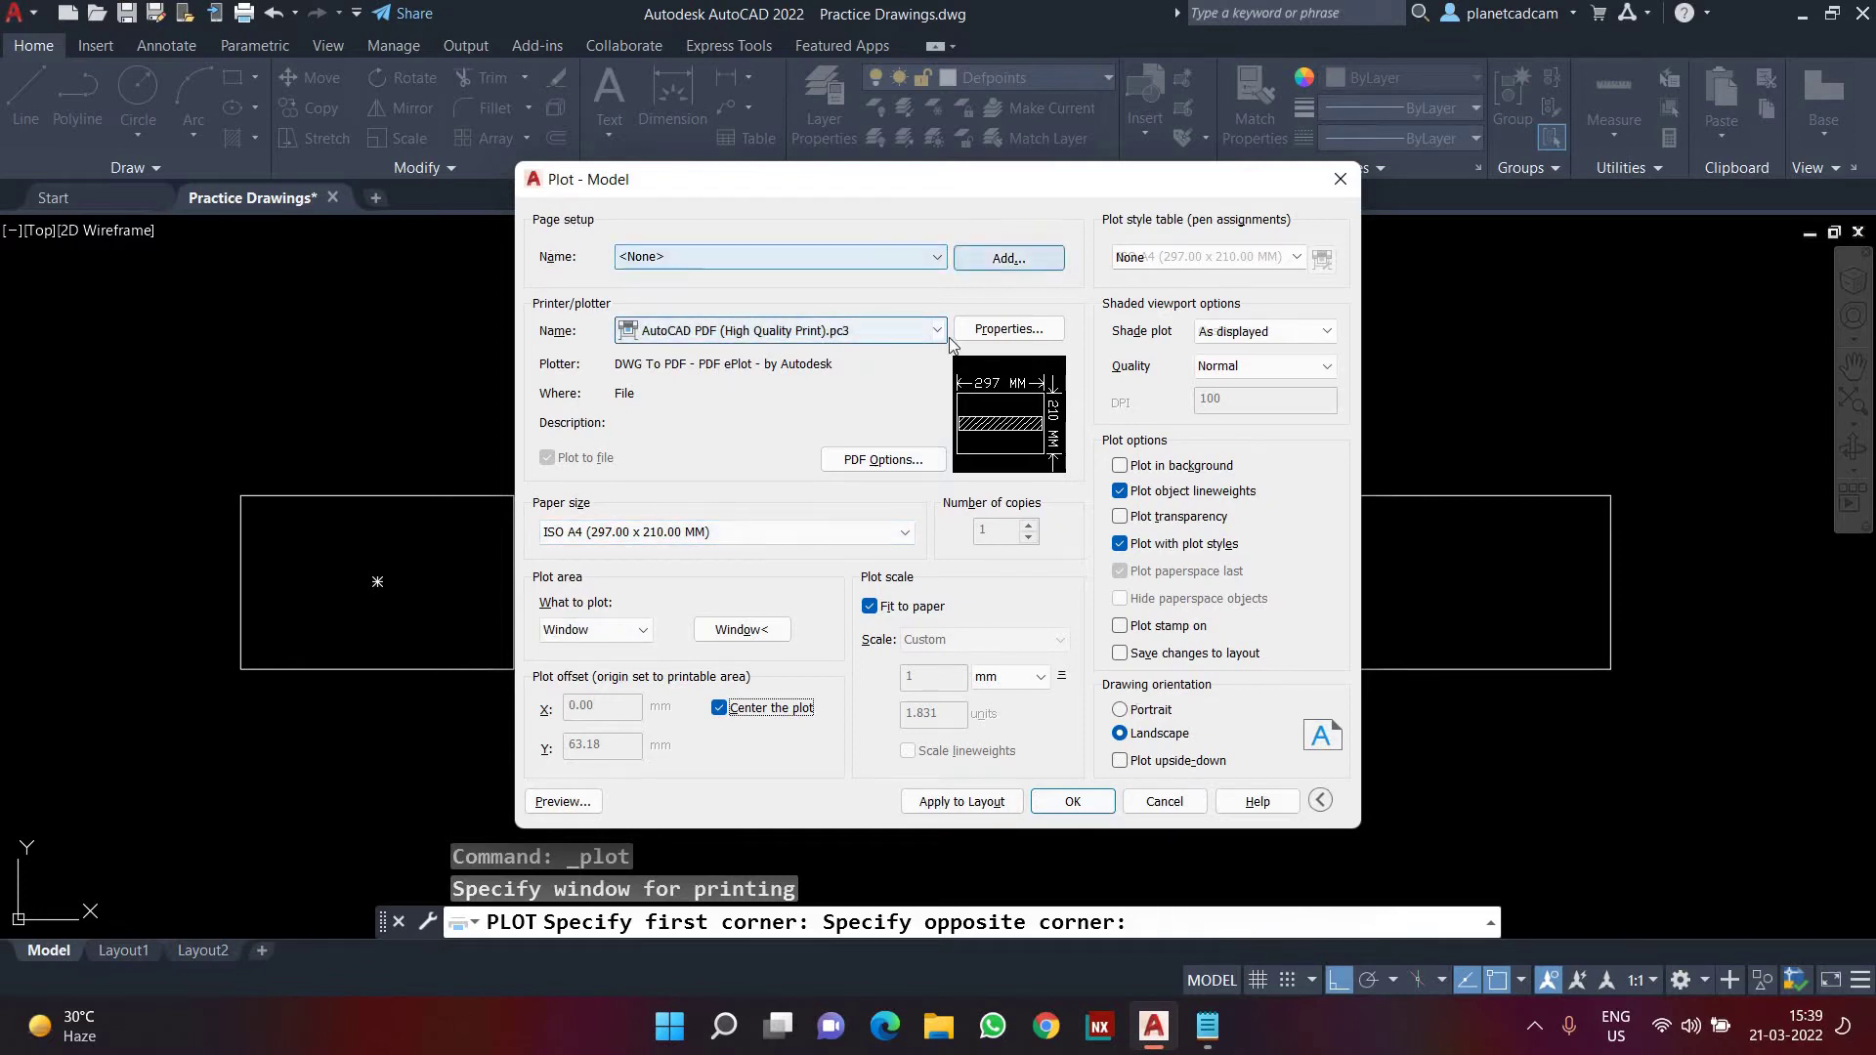
key(Return)
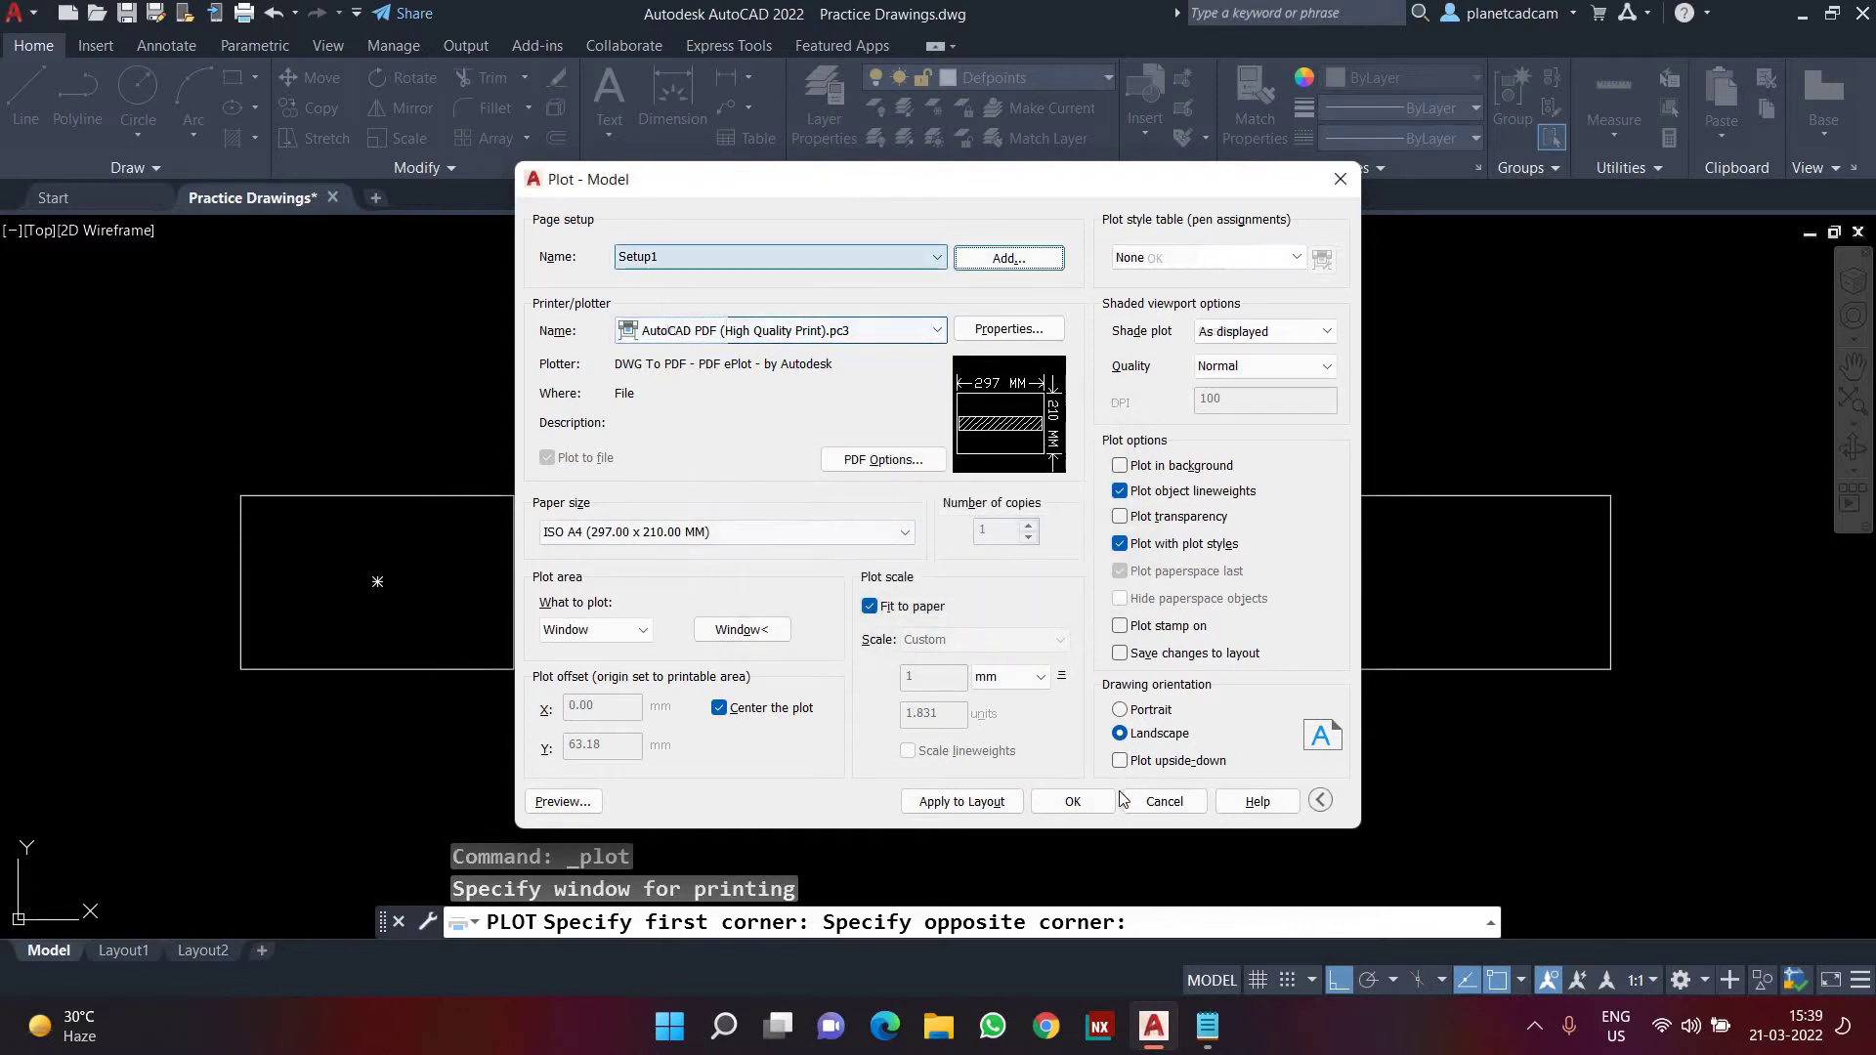
click(1141, 801)
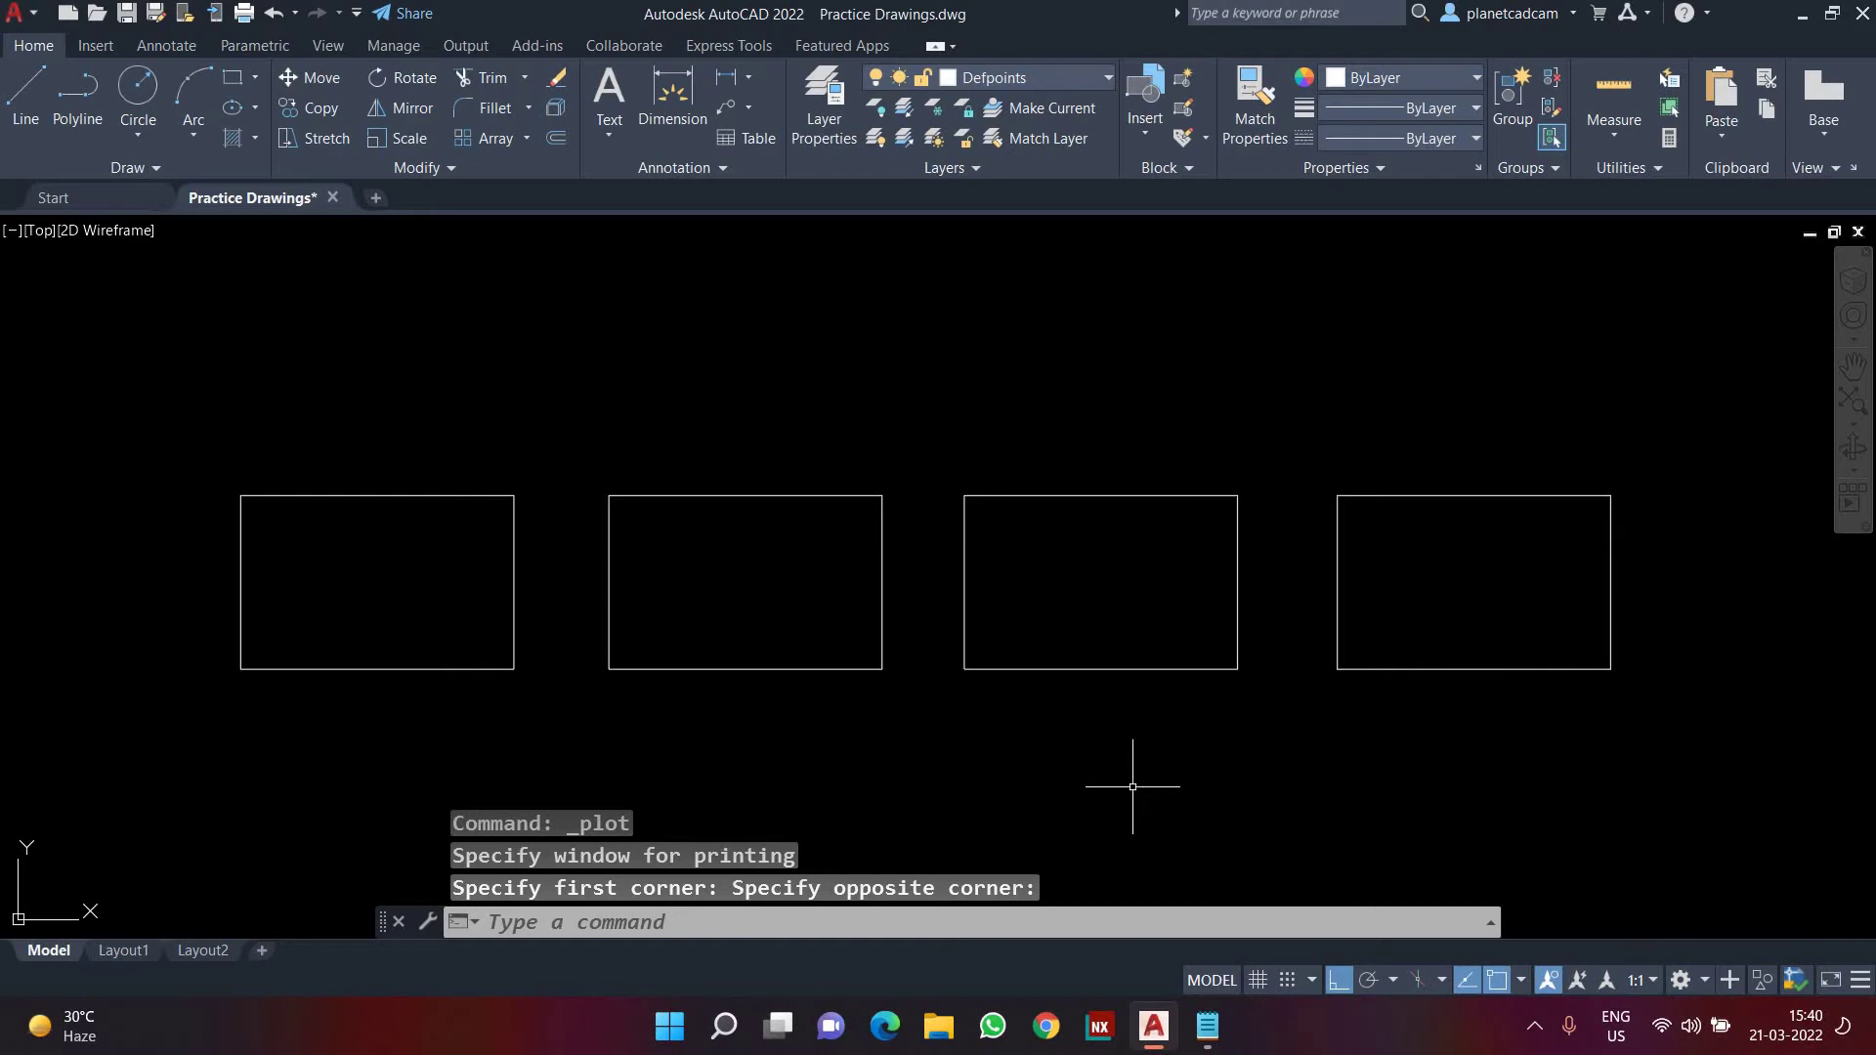
- Reopen the plot settings and load the Setup1 page setup
key(ctrl+p)
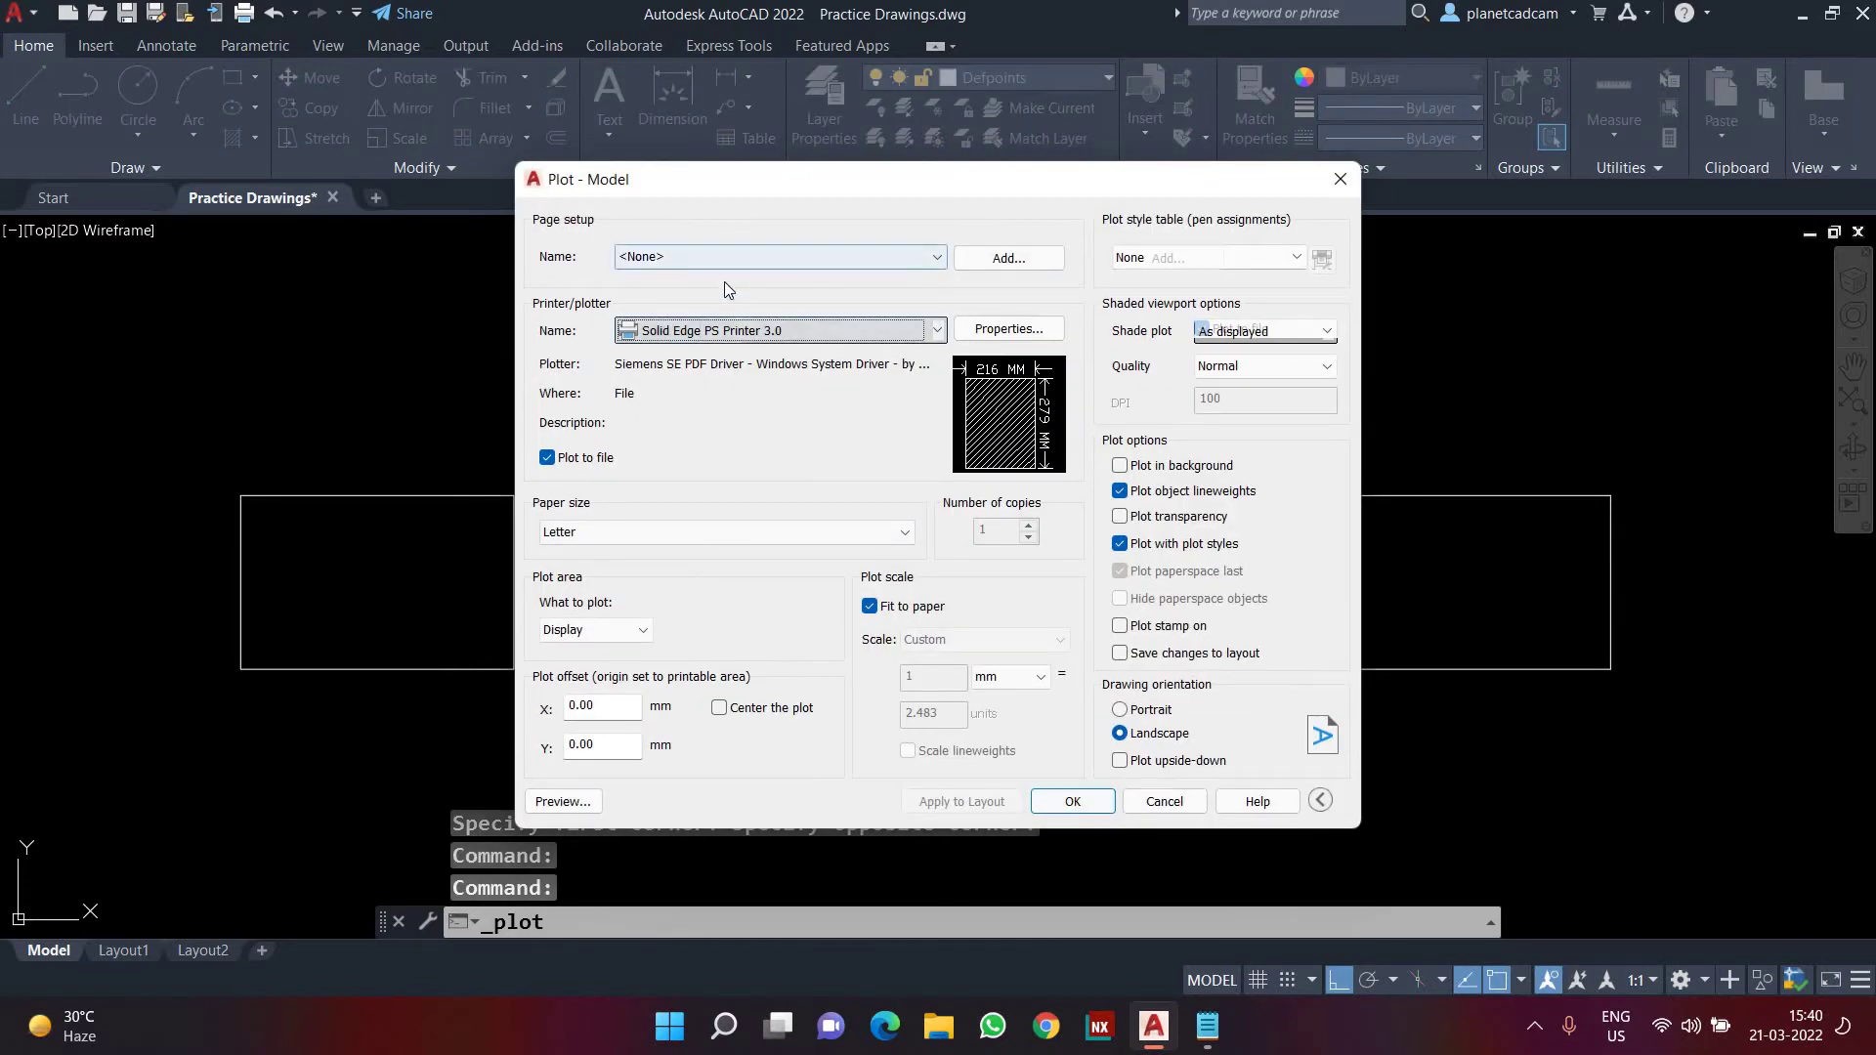
click(695, 258)
click(687, 311)
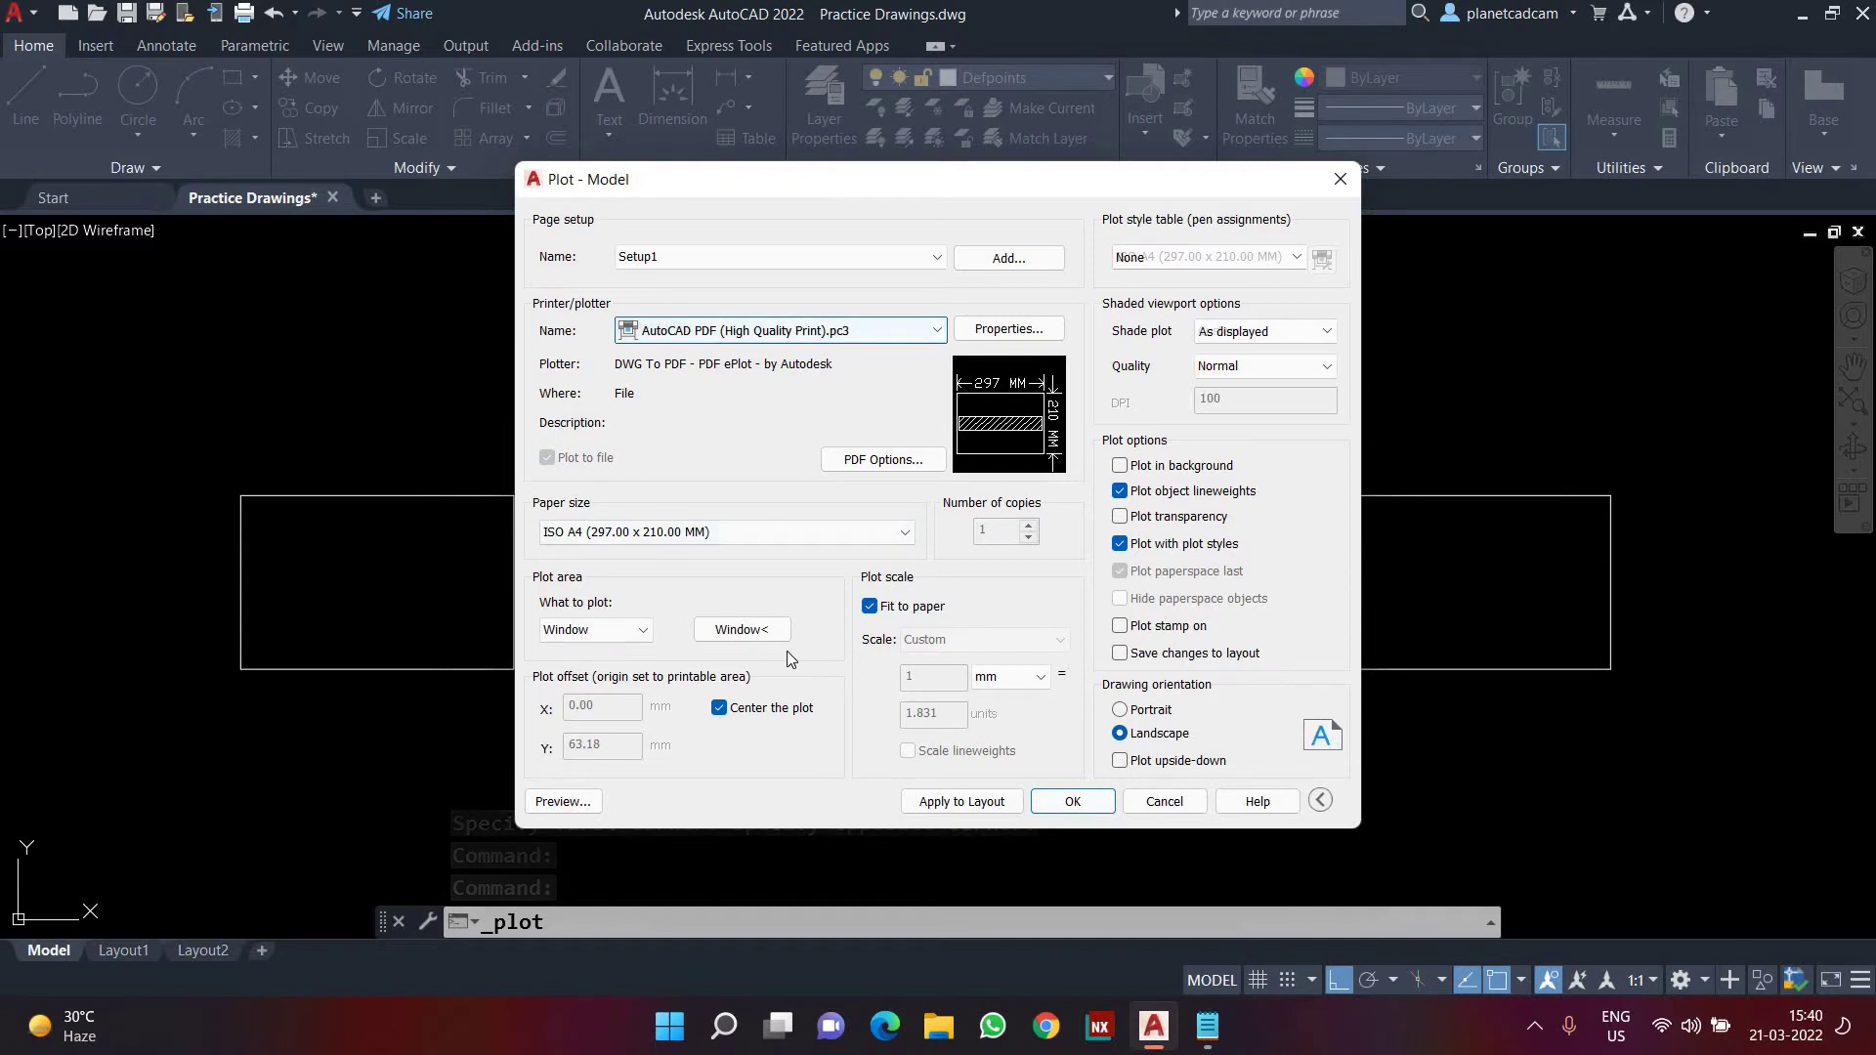
- Preview the plot of the four rectangles using the Setup1 page setup, keeping the existing plot window
click(743, 630)
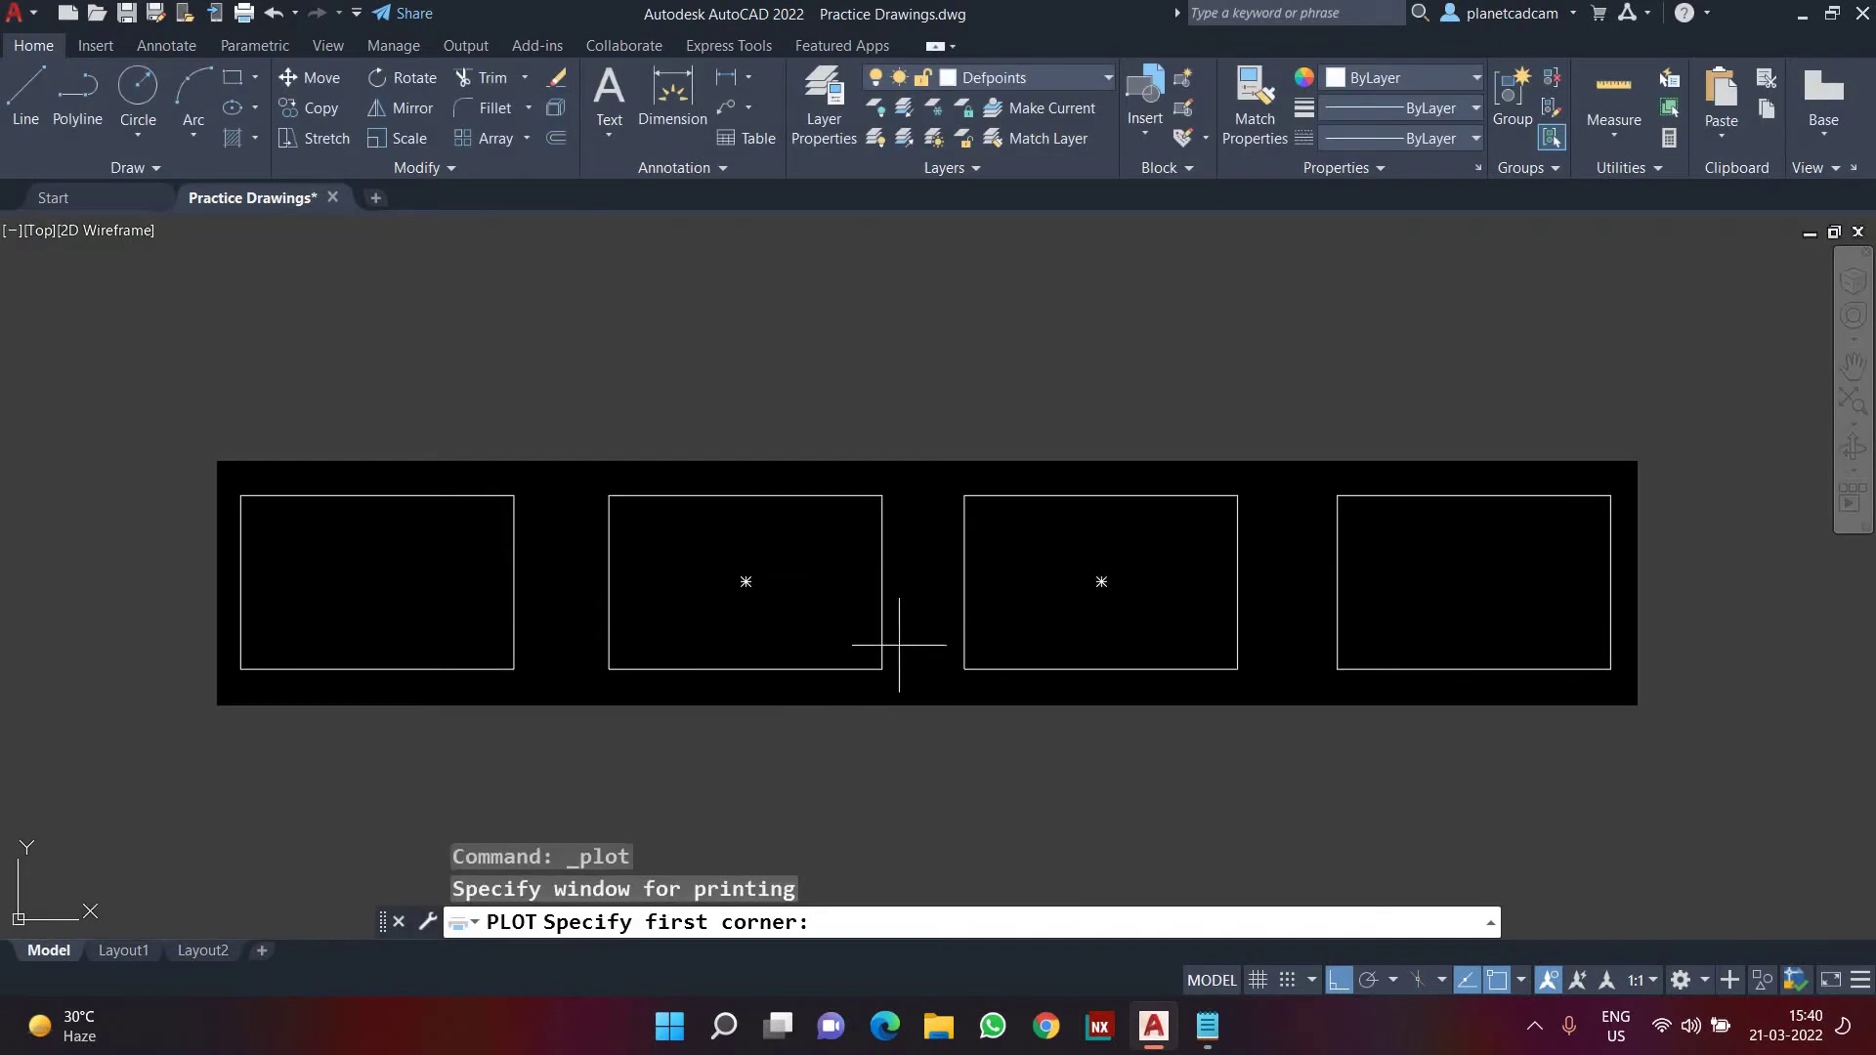
key(Escape)
click(596, 803)
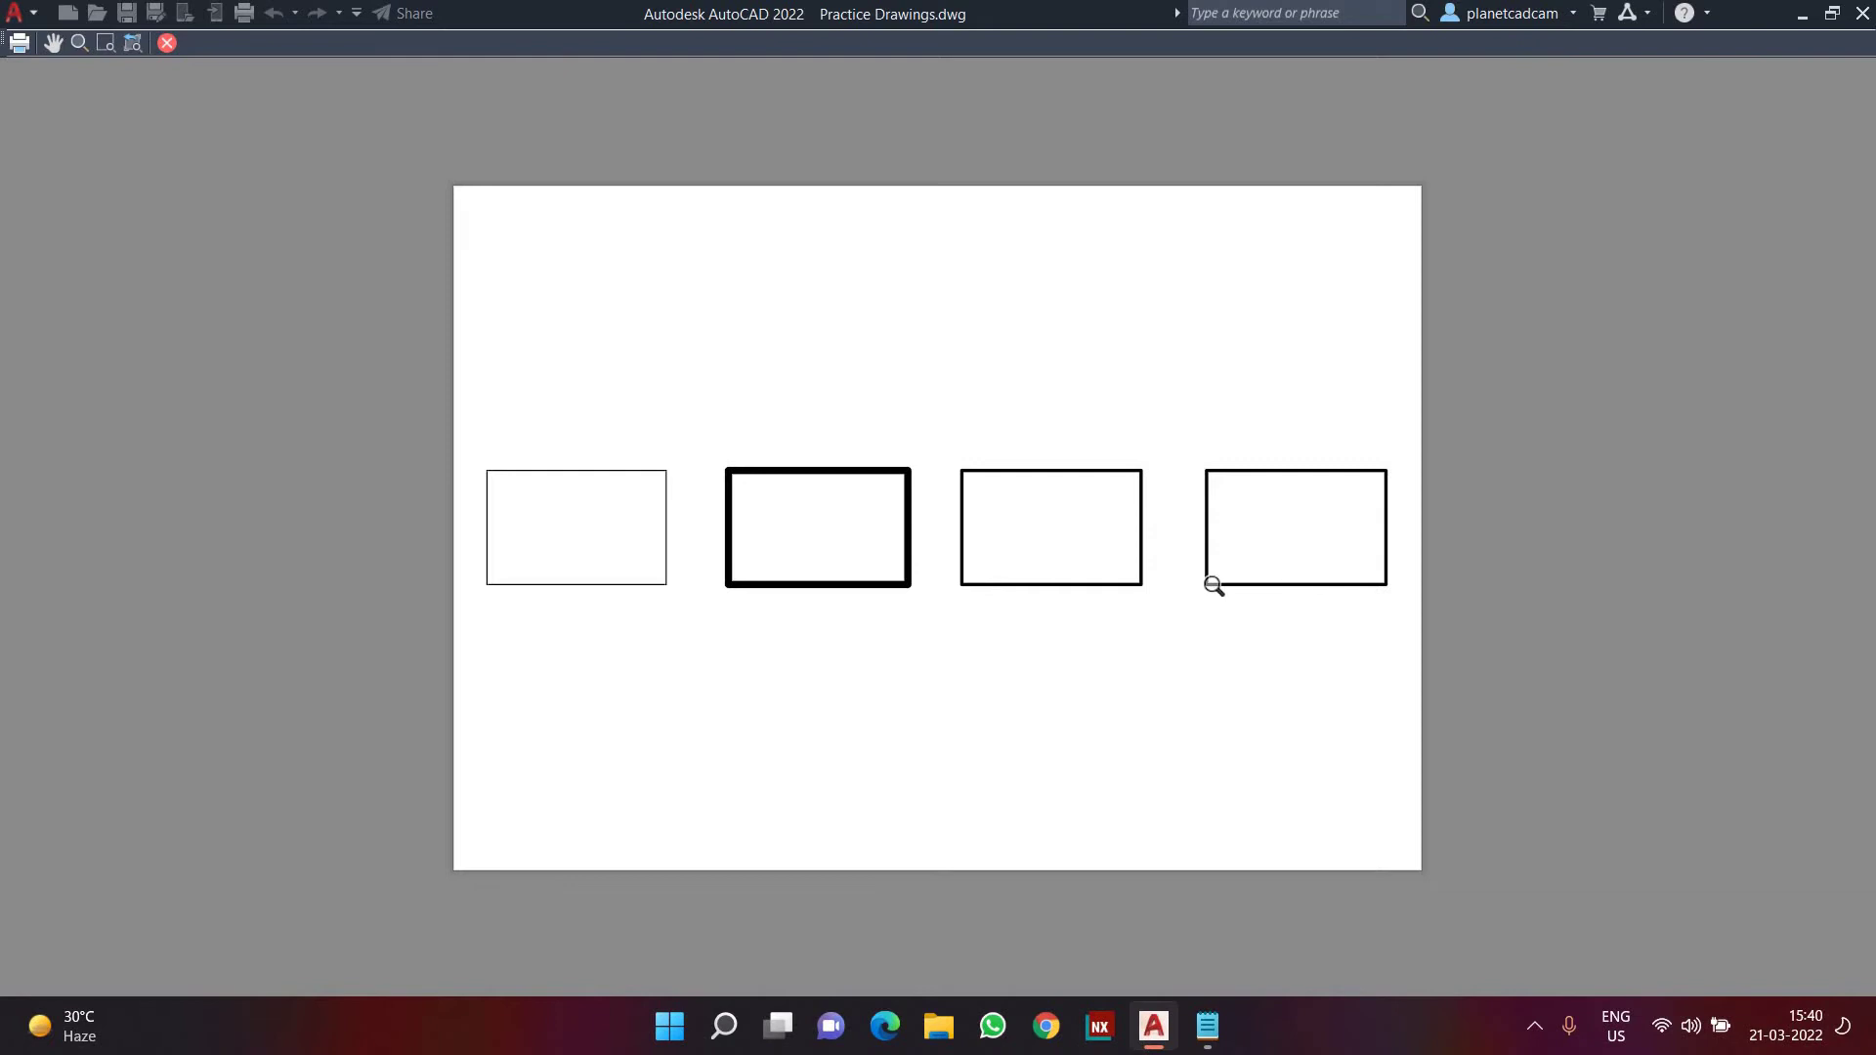
key(Escape)
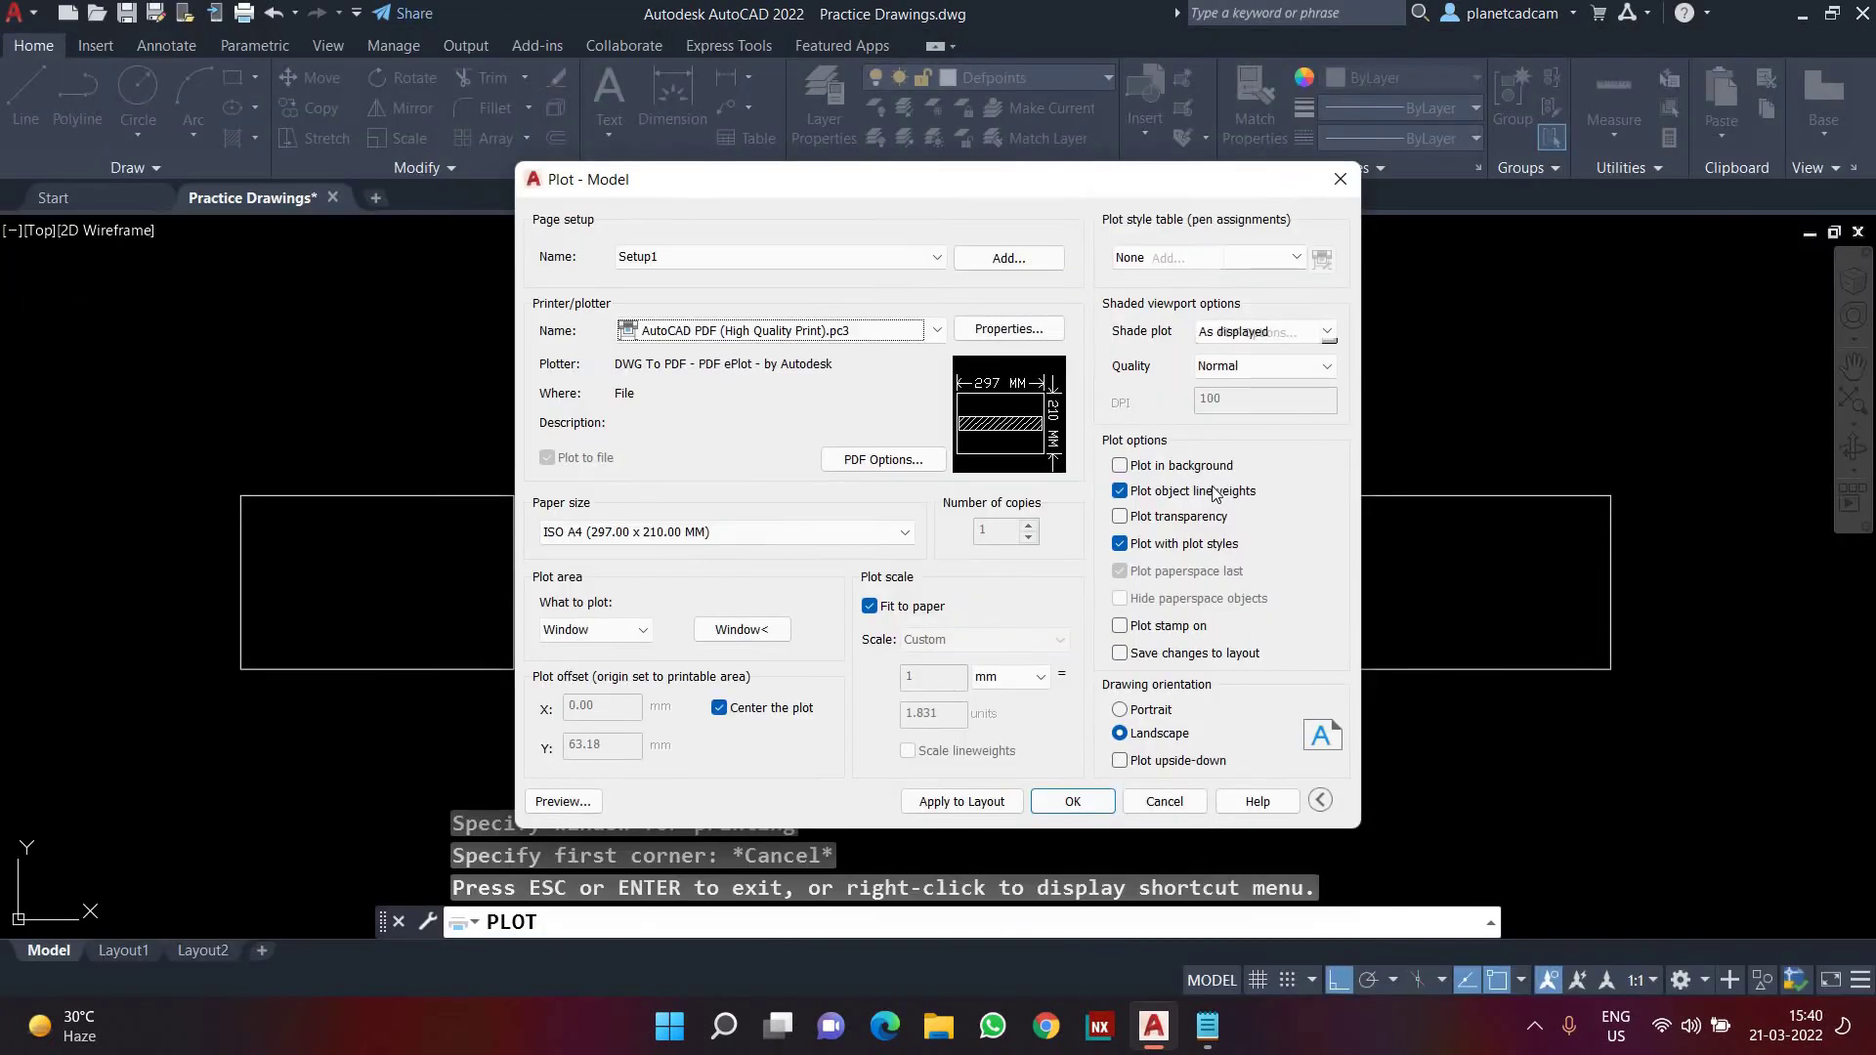
- Preview the plot with object lineweights turned off, restore the lineweights option and cancel the plot
click(1211, 492)
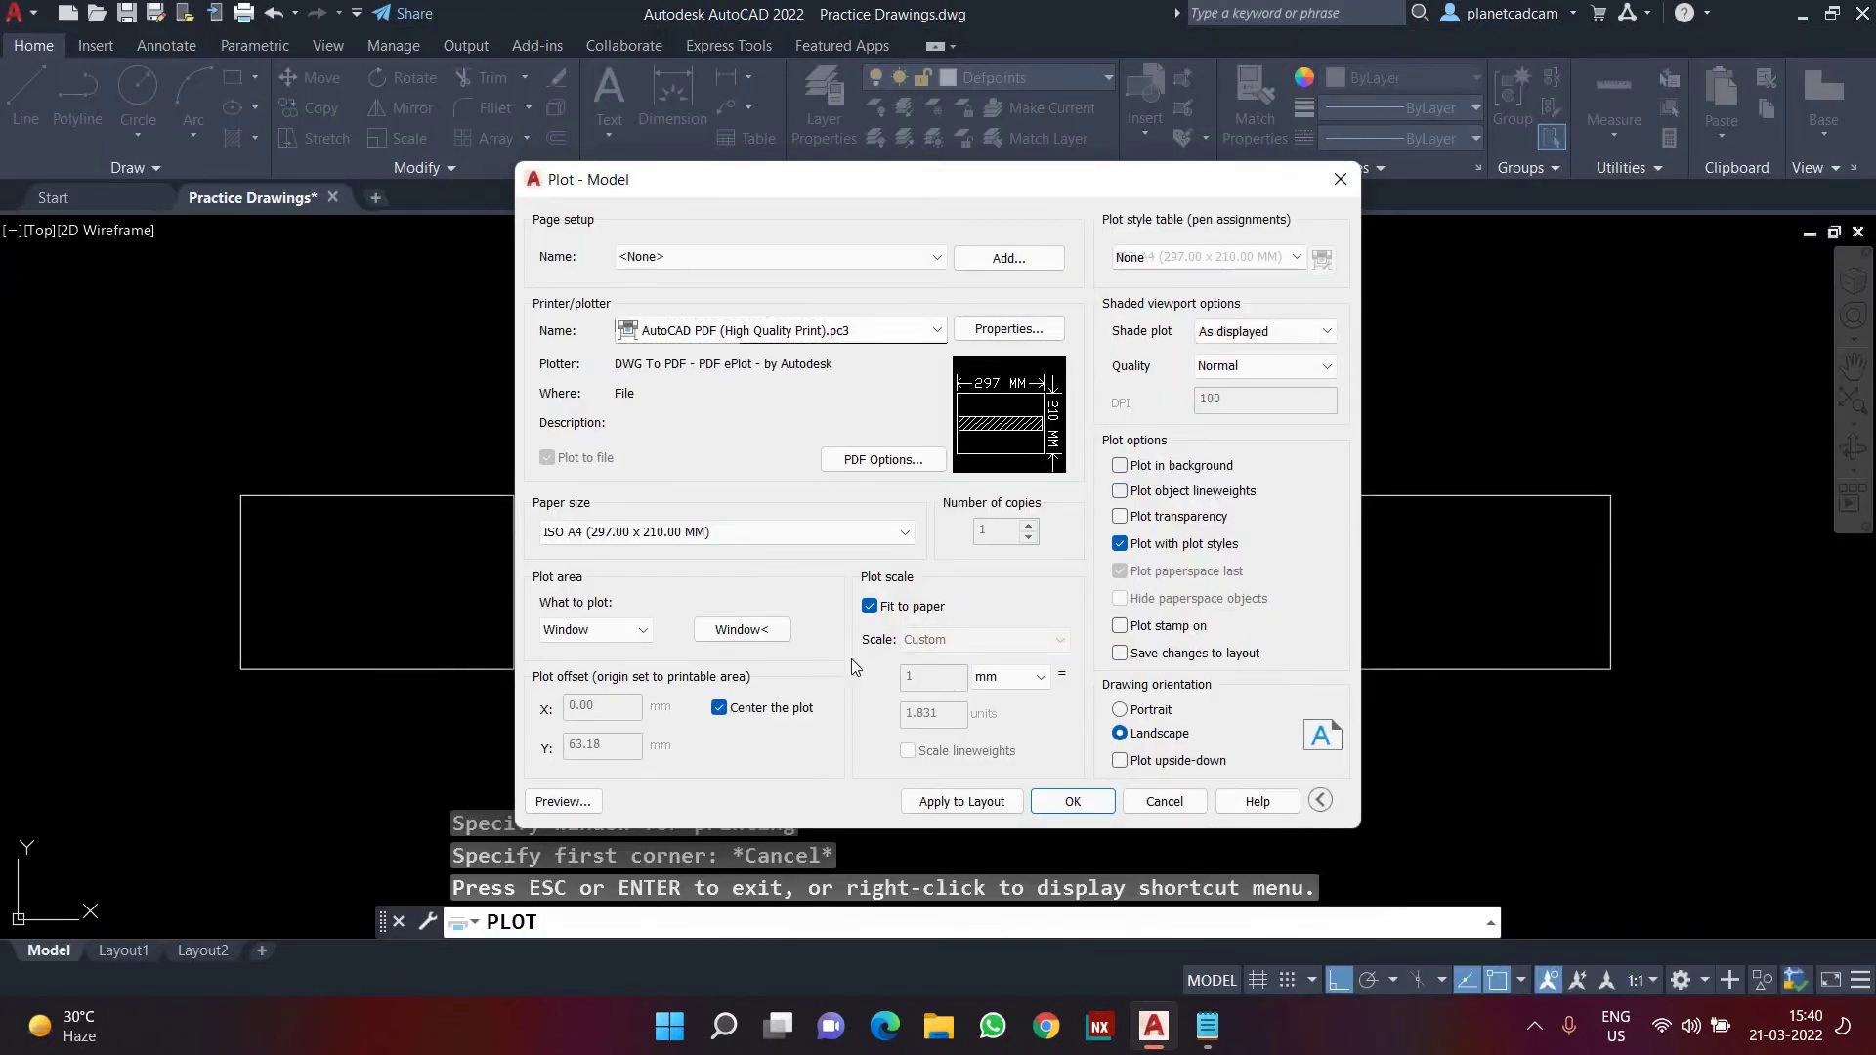
click(562, 801)
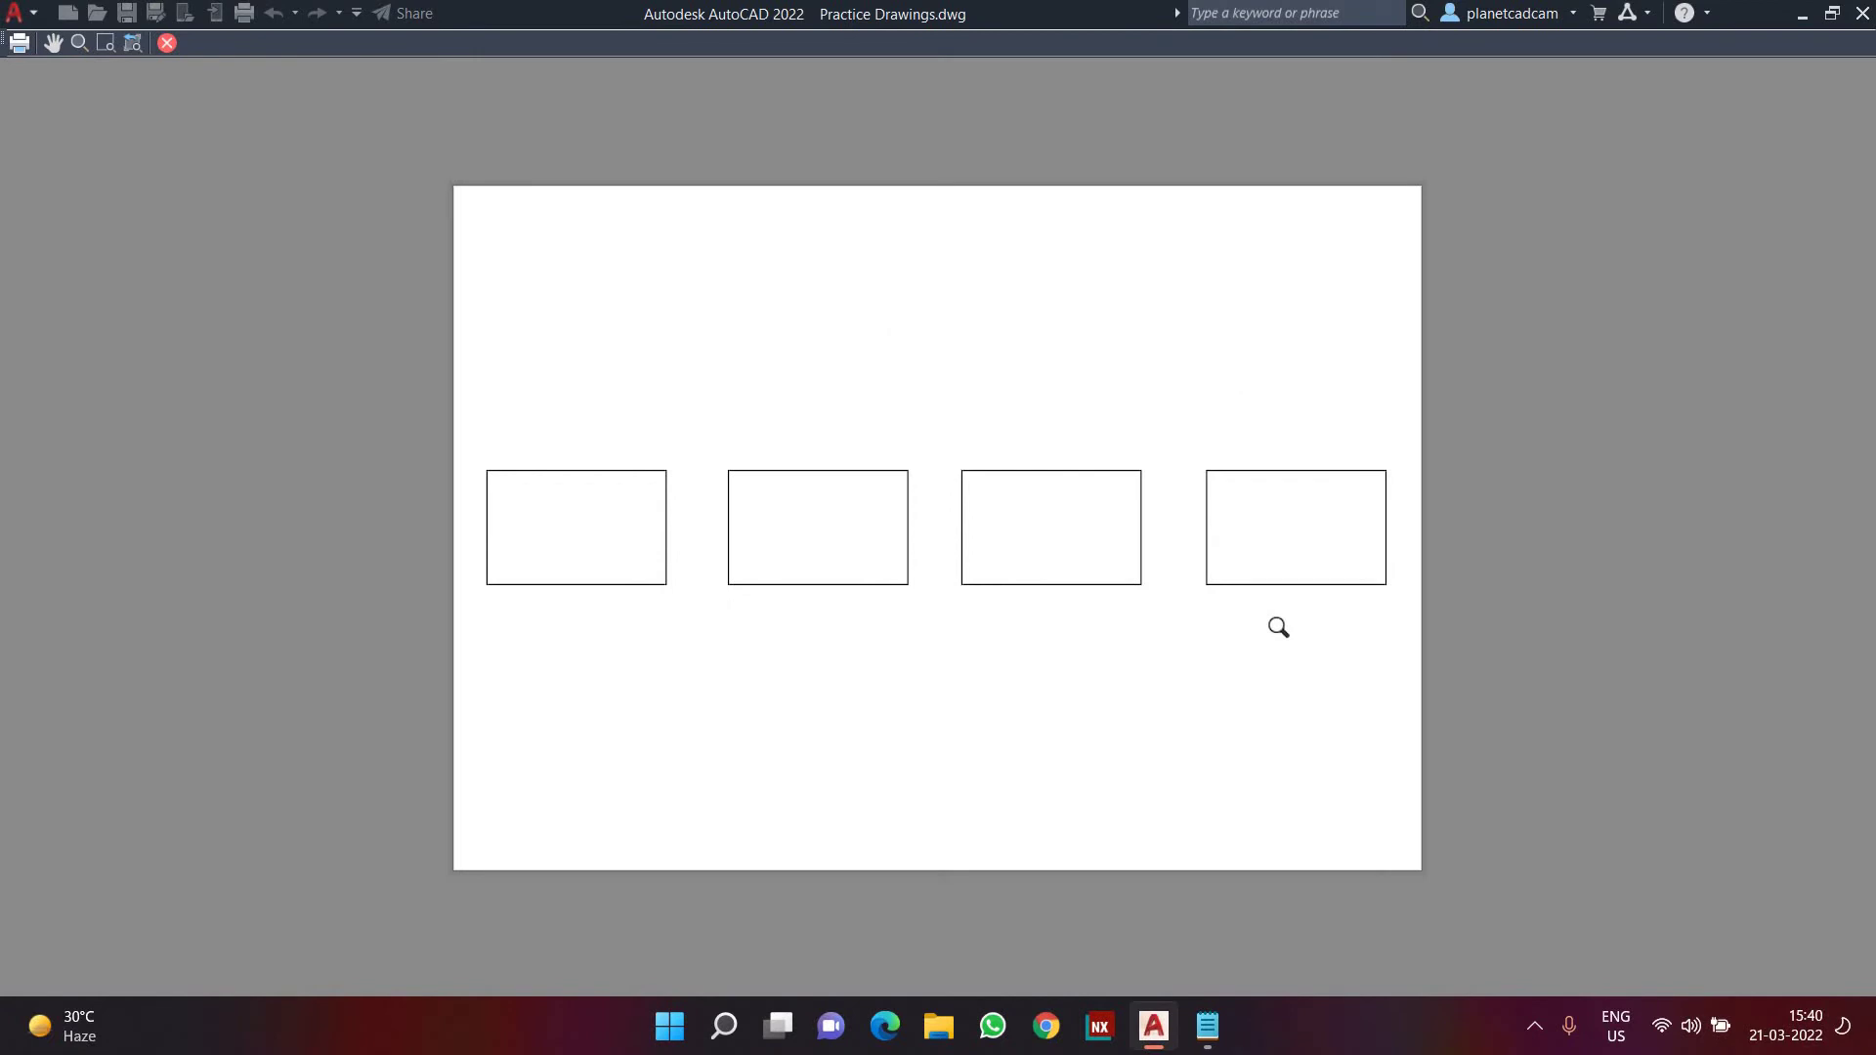
key(Escape)
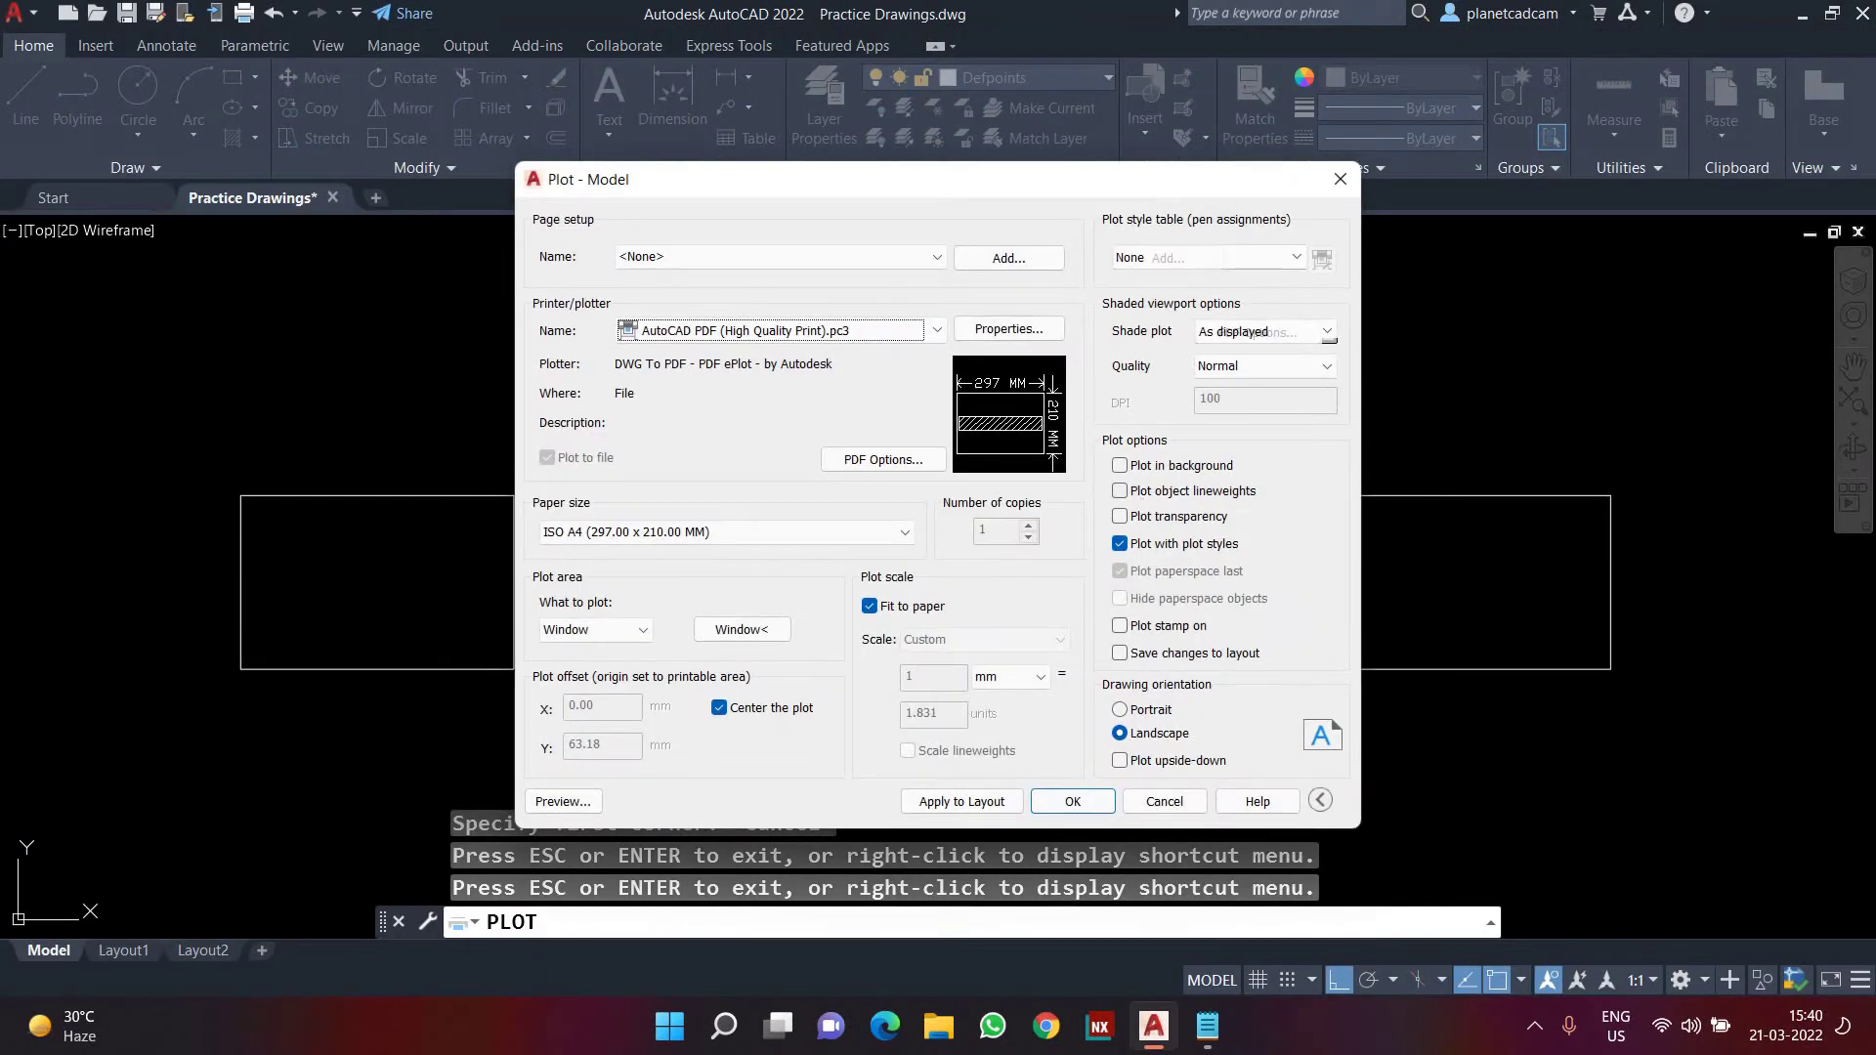
click(1140, 497)
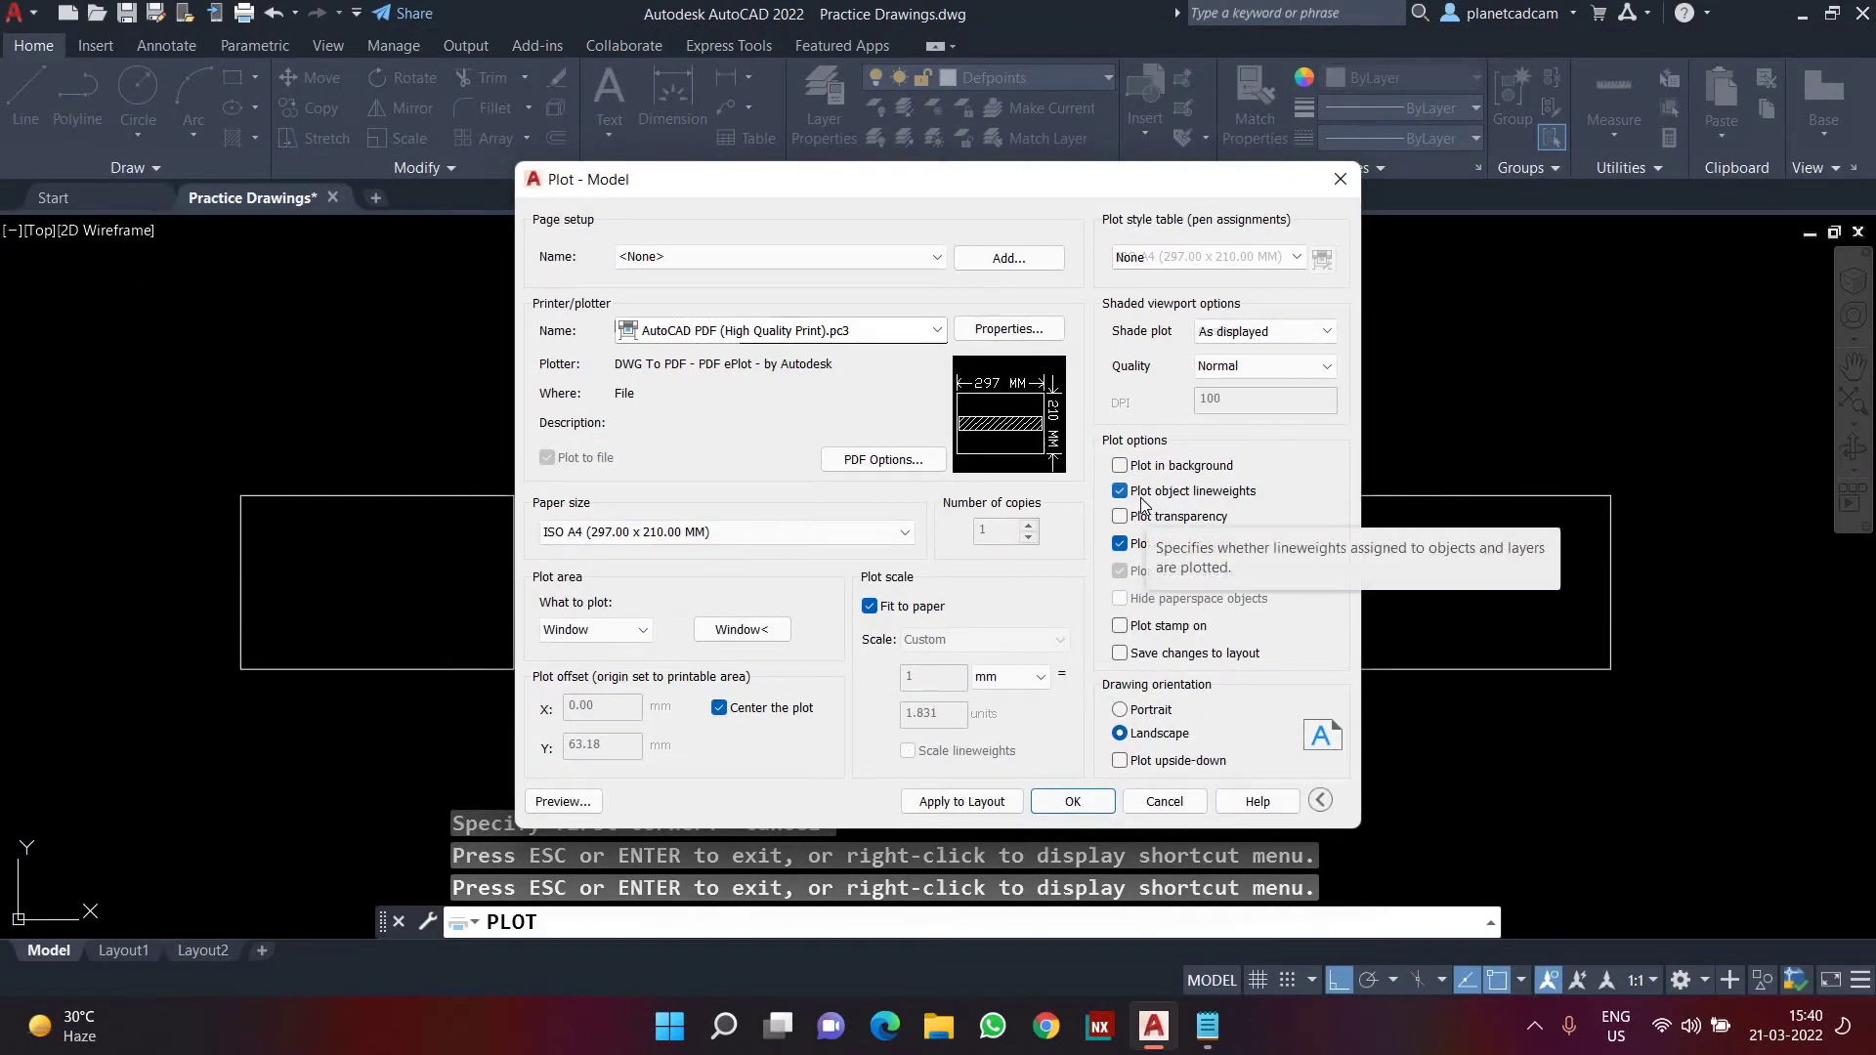
click(1163, 799)
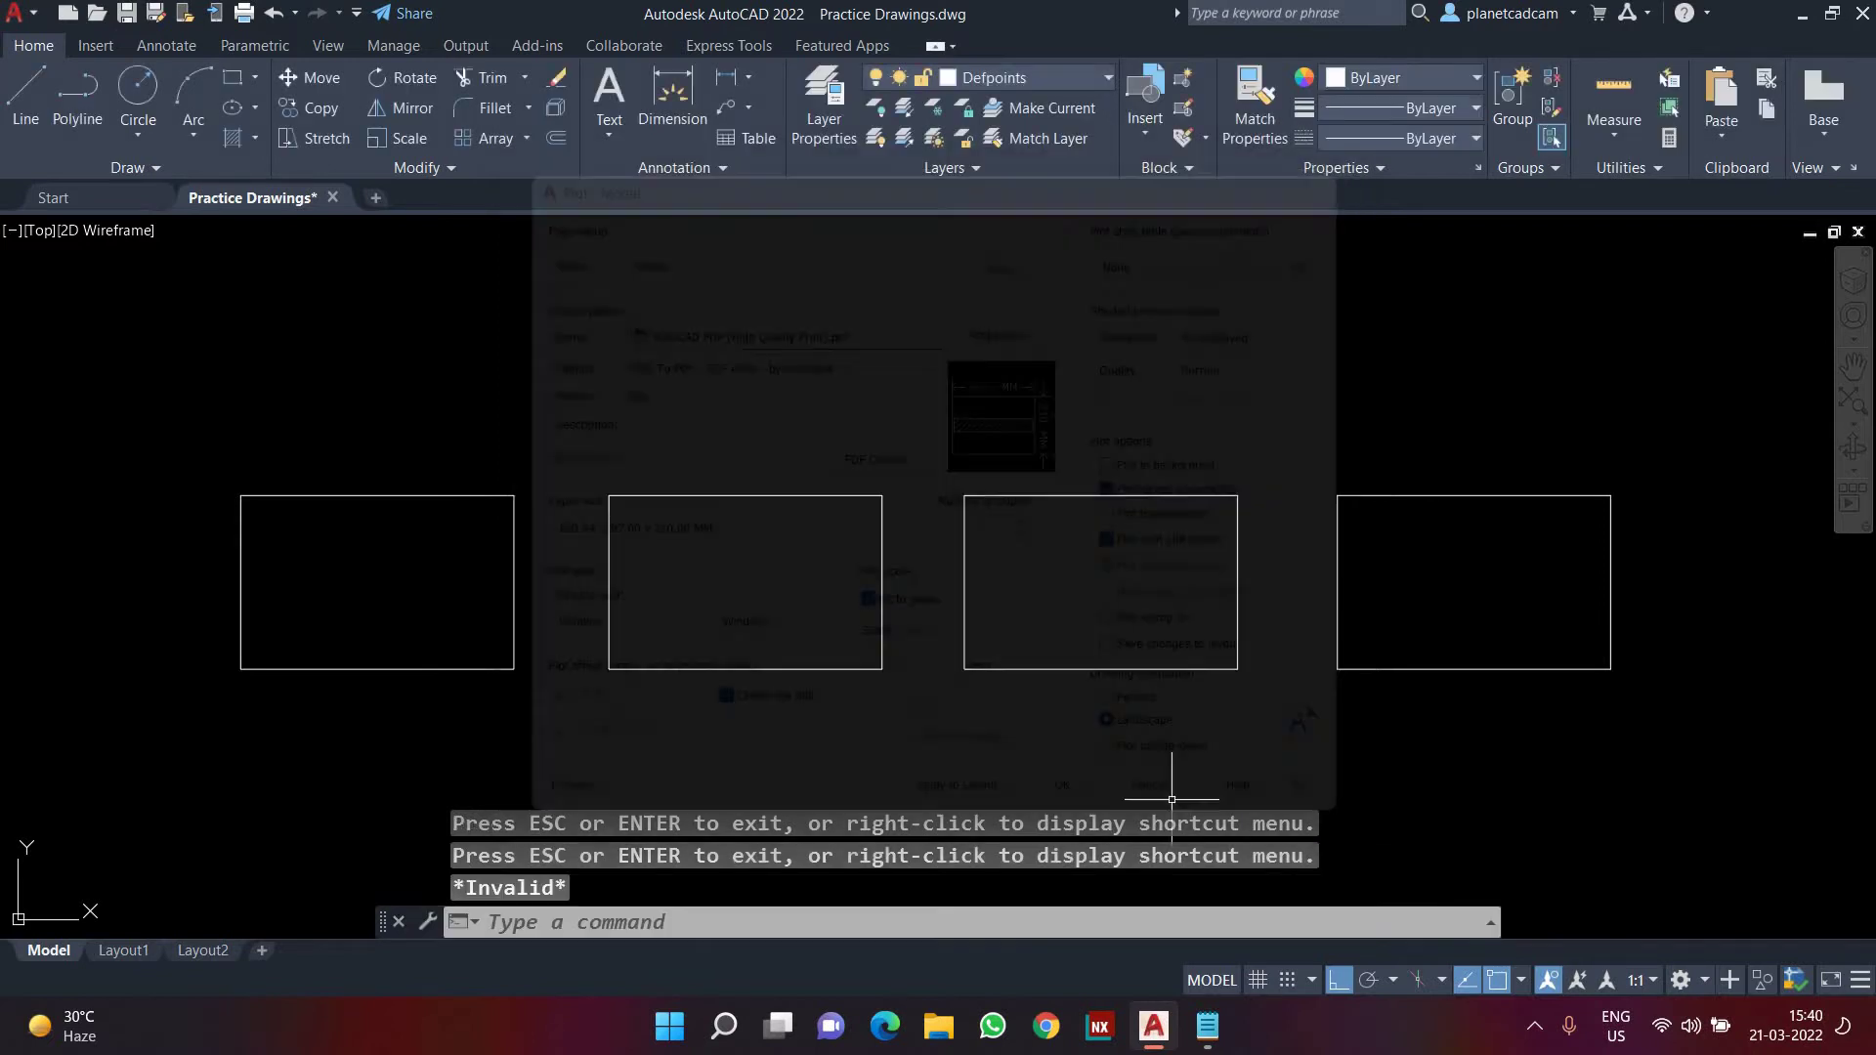
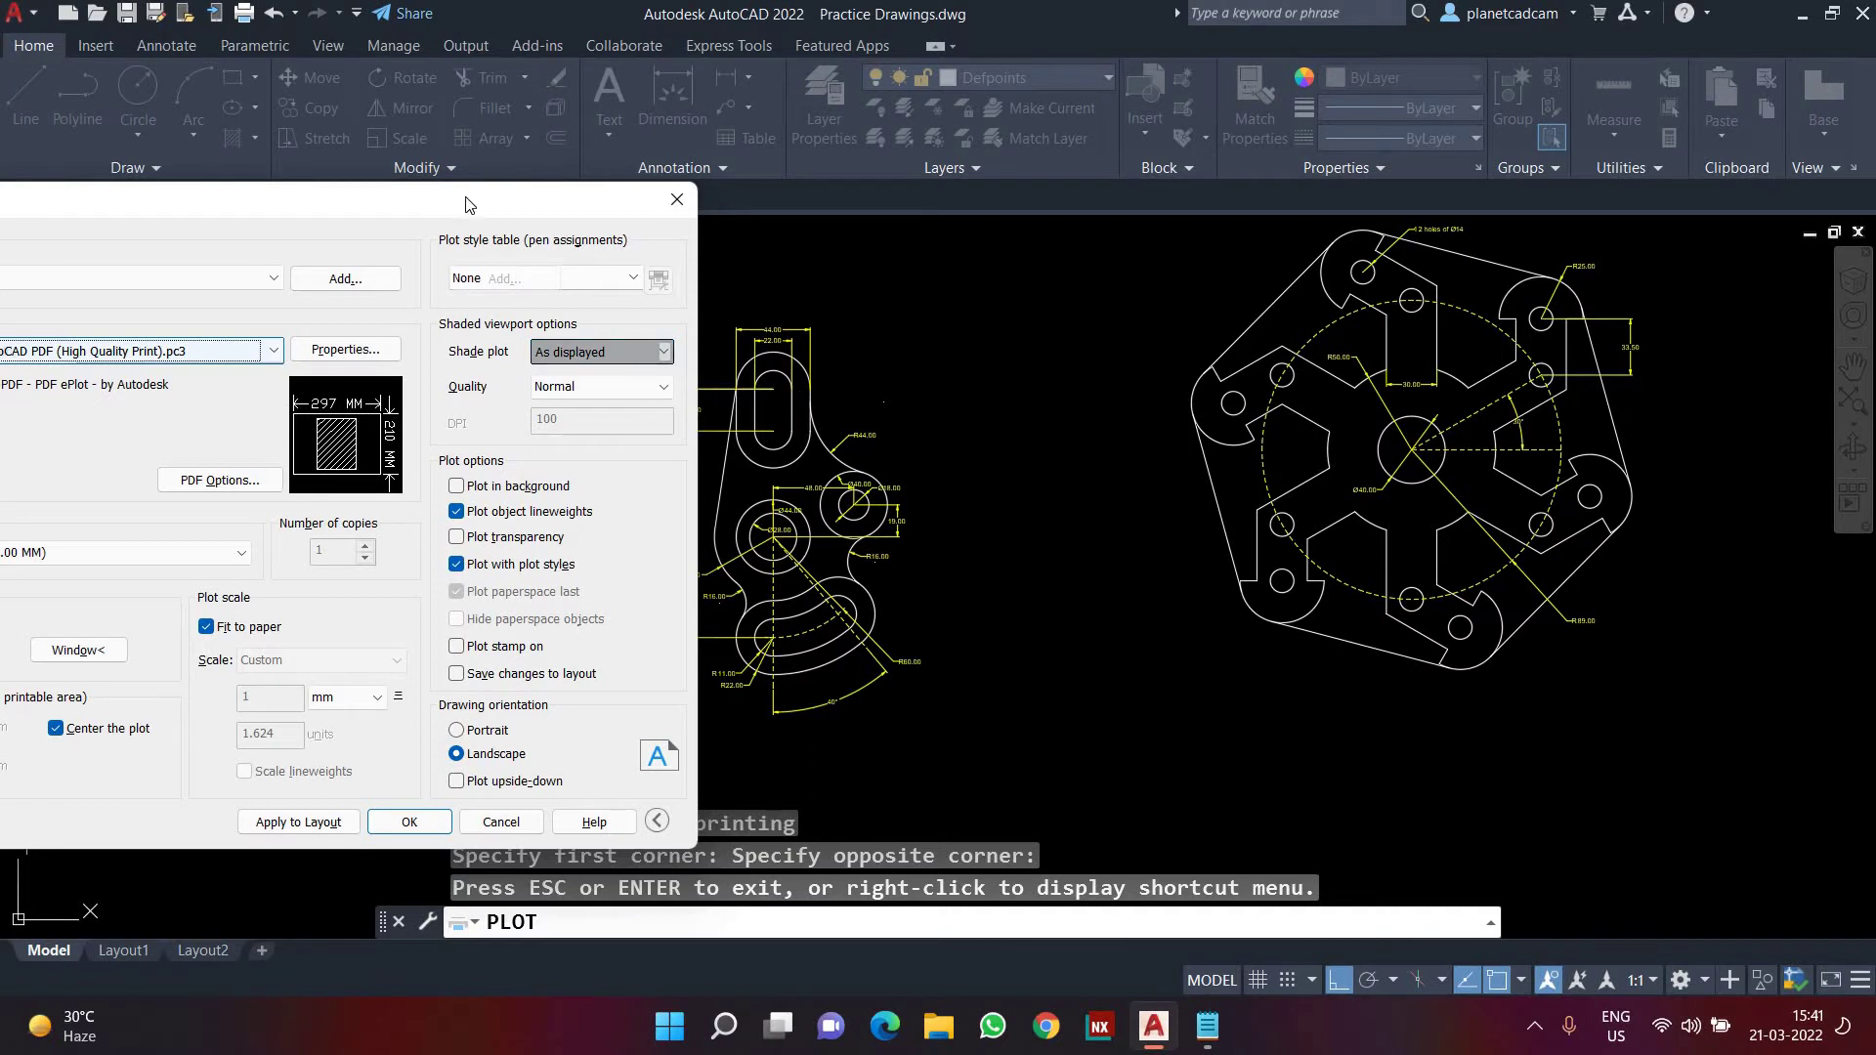
- Assign the acad.ctb plot style table to the dimensioned bracket's plot and preview the result
drag(469, 200, 797, 163)
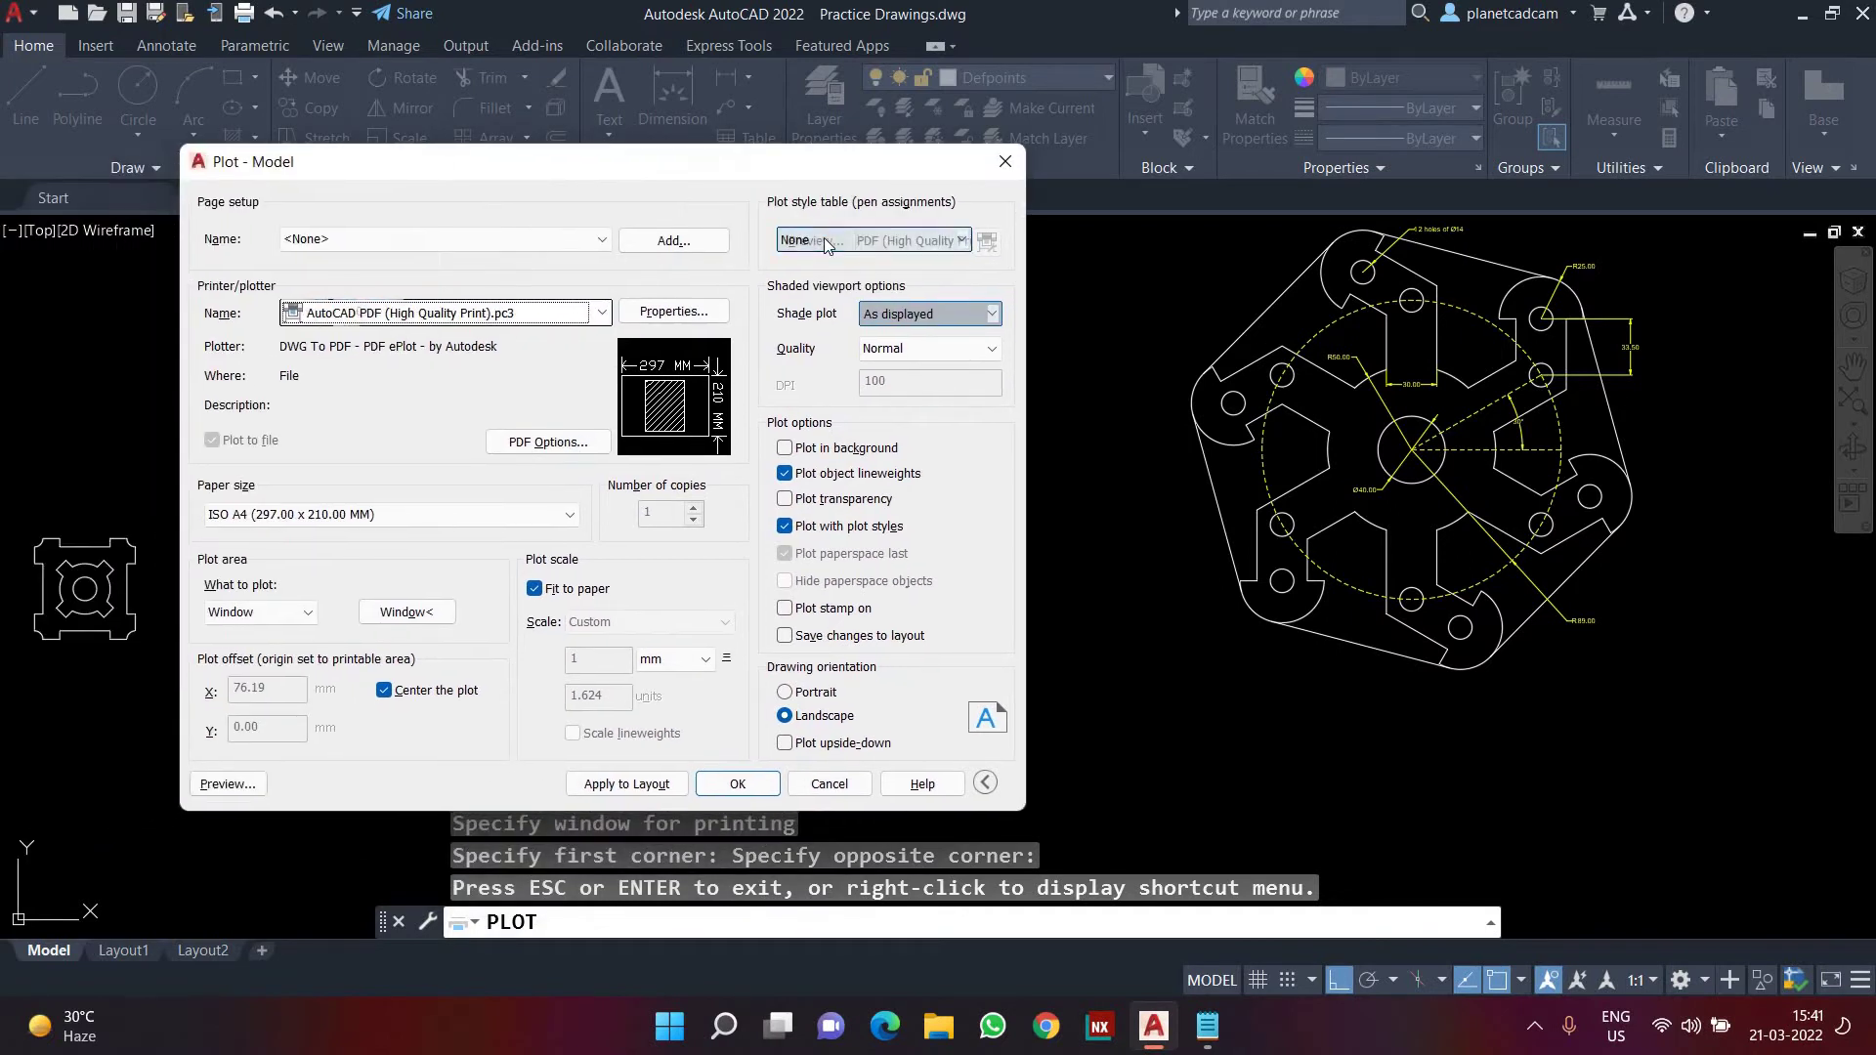
click(823, 240)
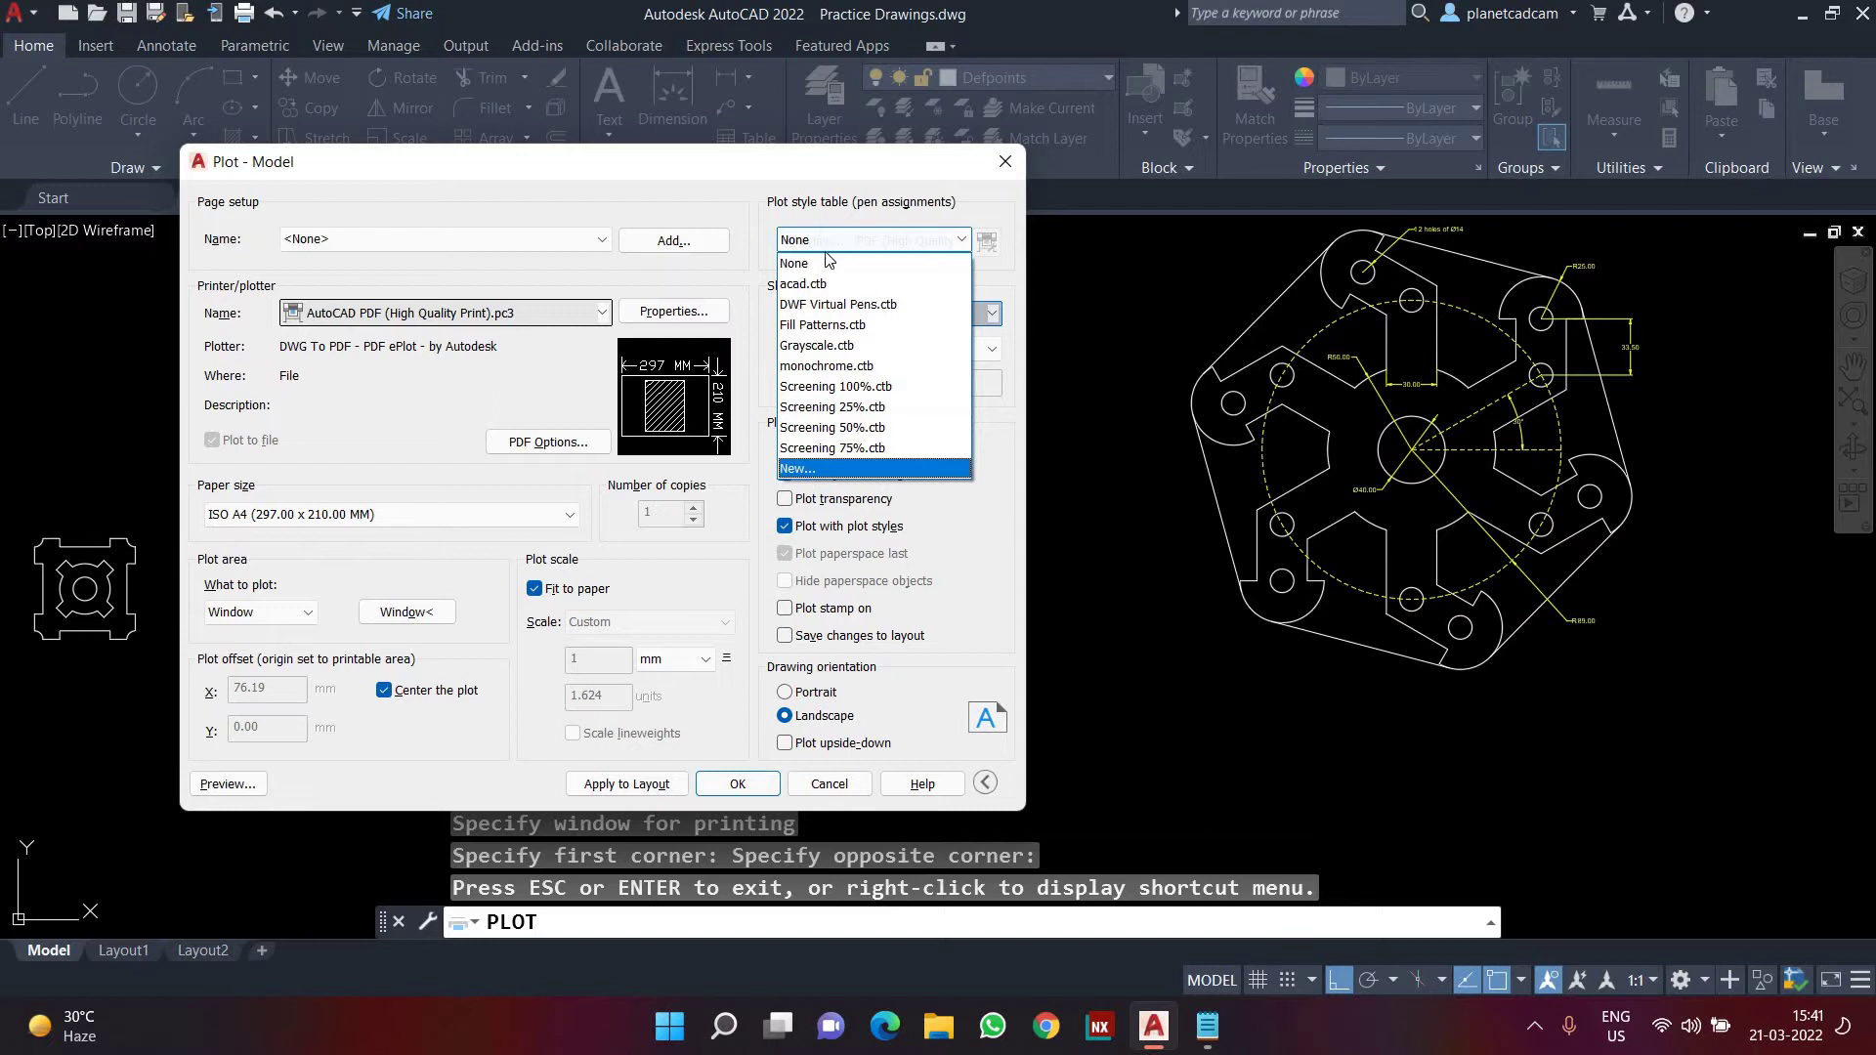
click(830, 285)
click(606, 547)
click(228, 784)
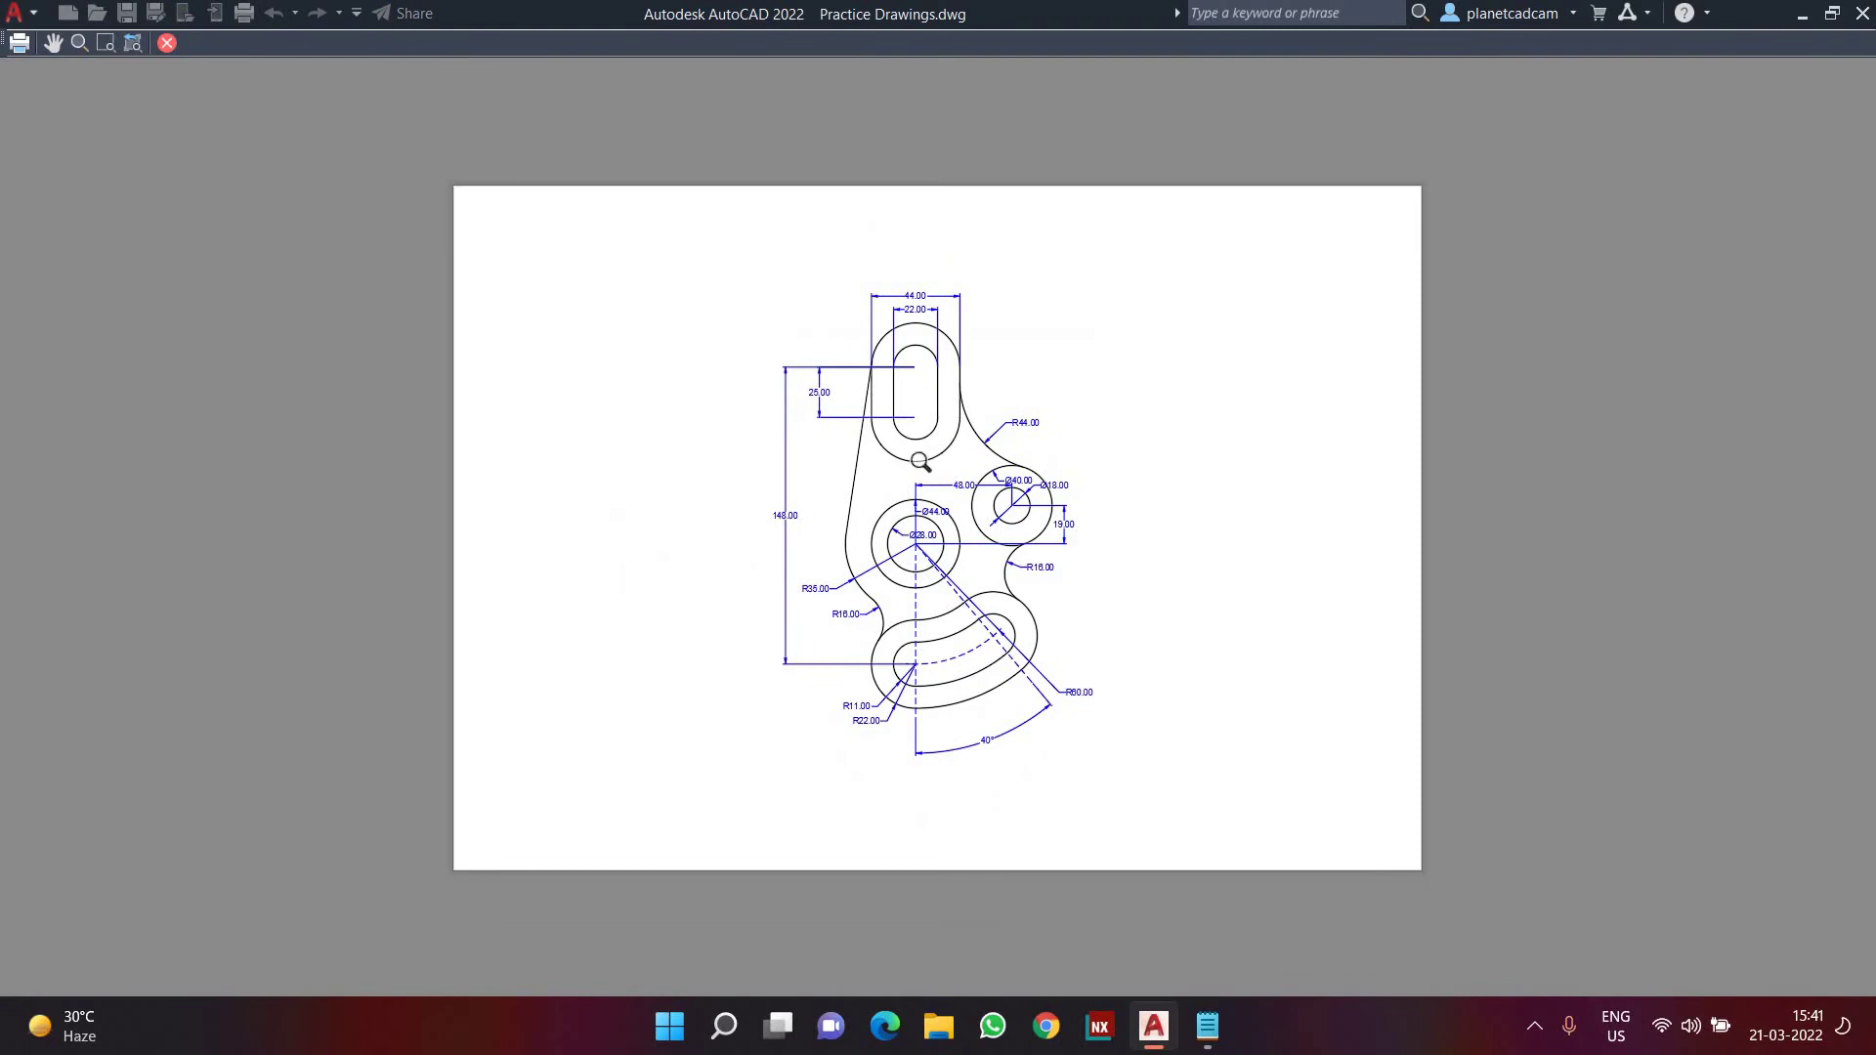
key(Escape)
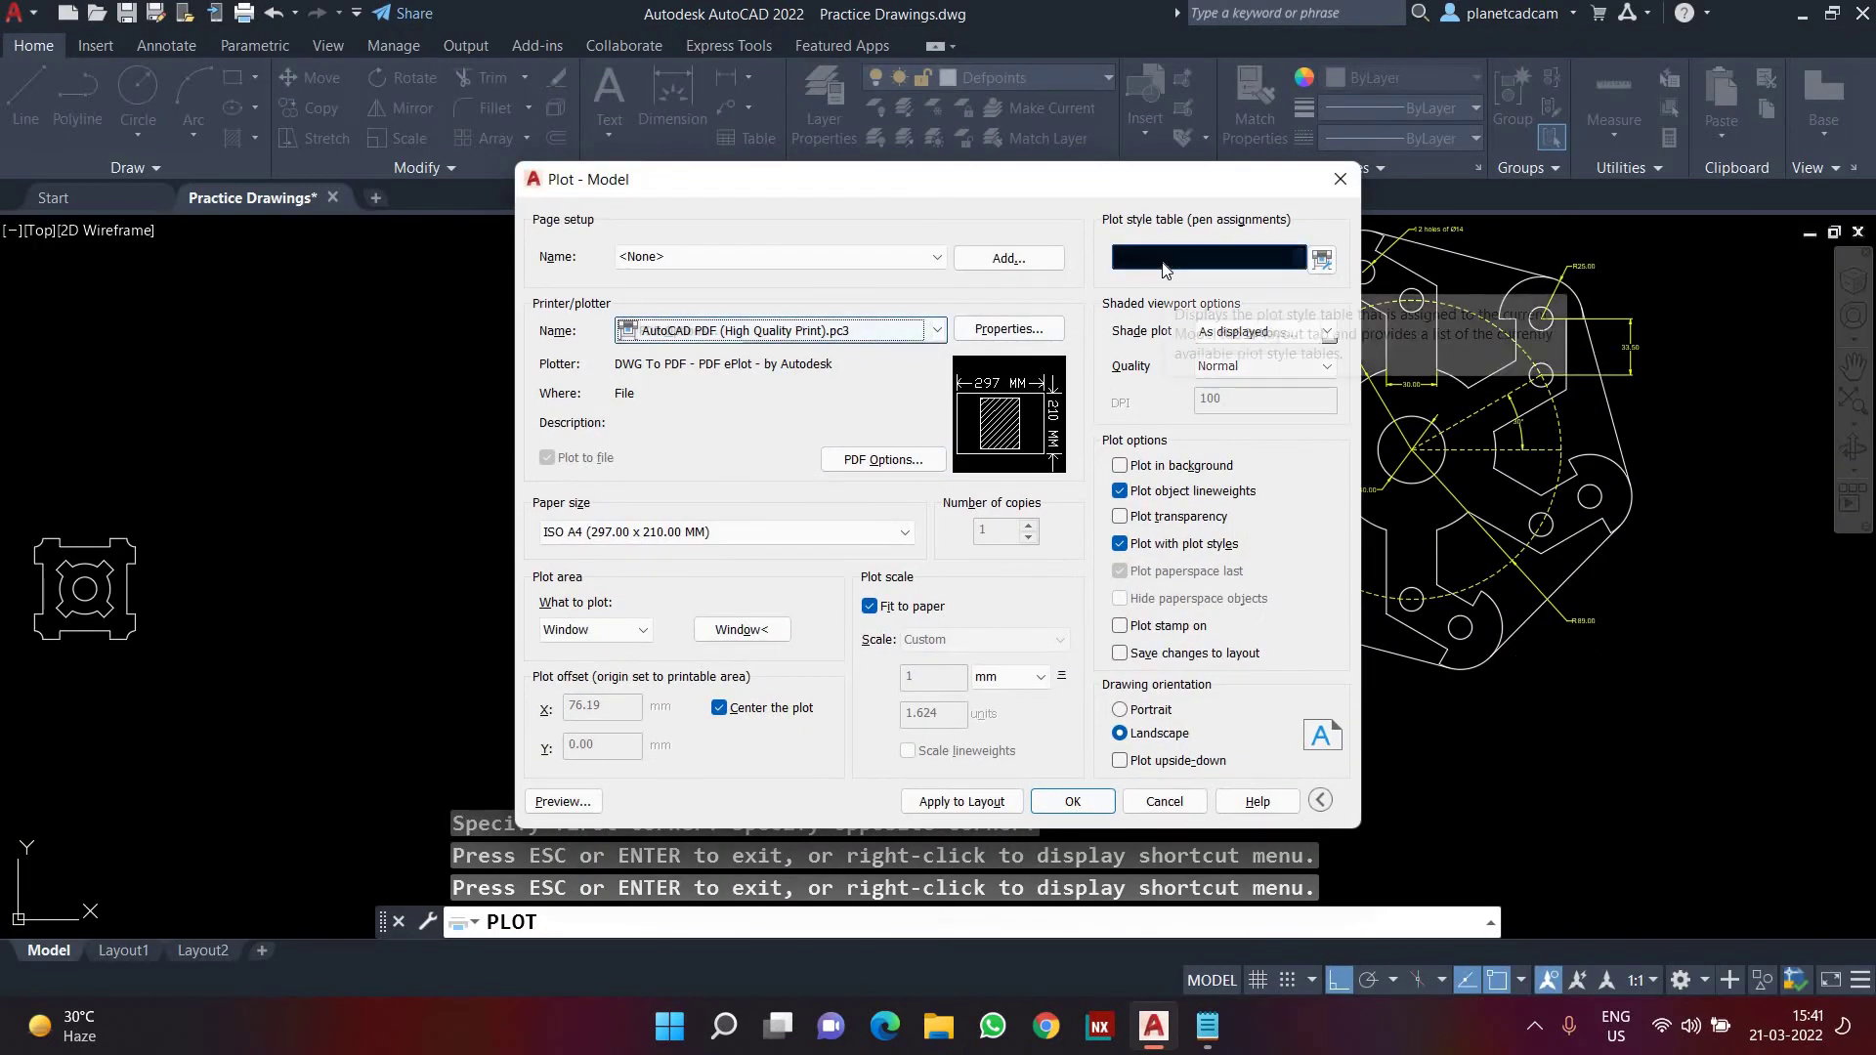
- Edit the acad.ctb plot style table so Color 2 (yellow) plots as Red, and save the table
click(1322, 260)
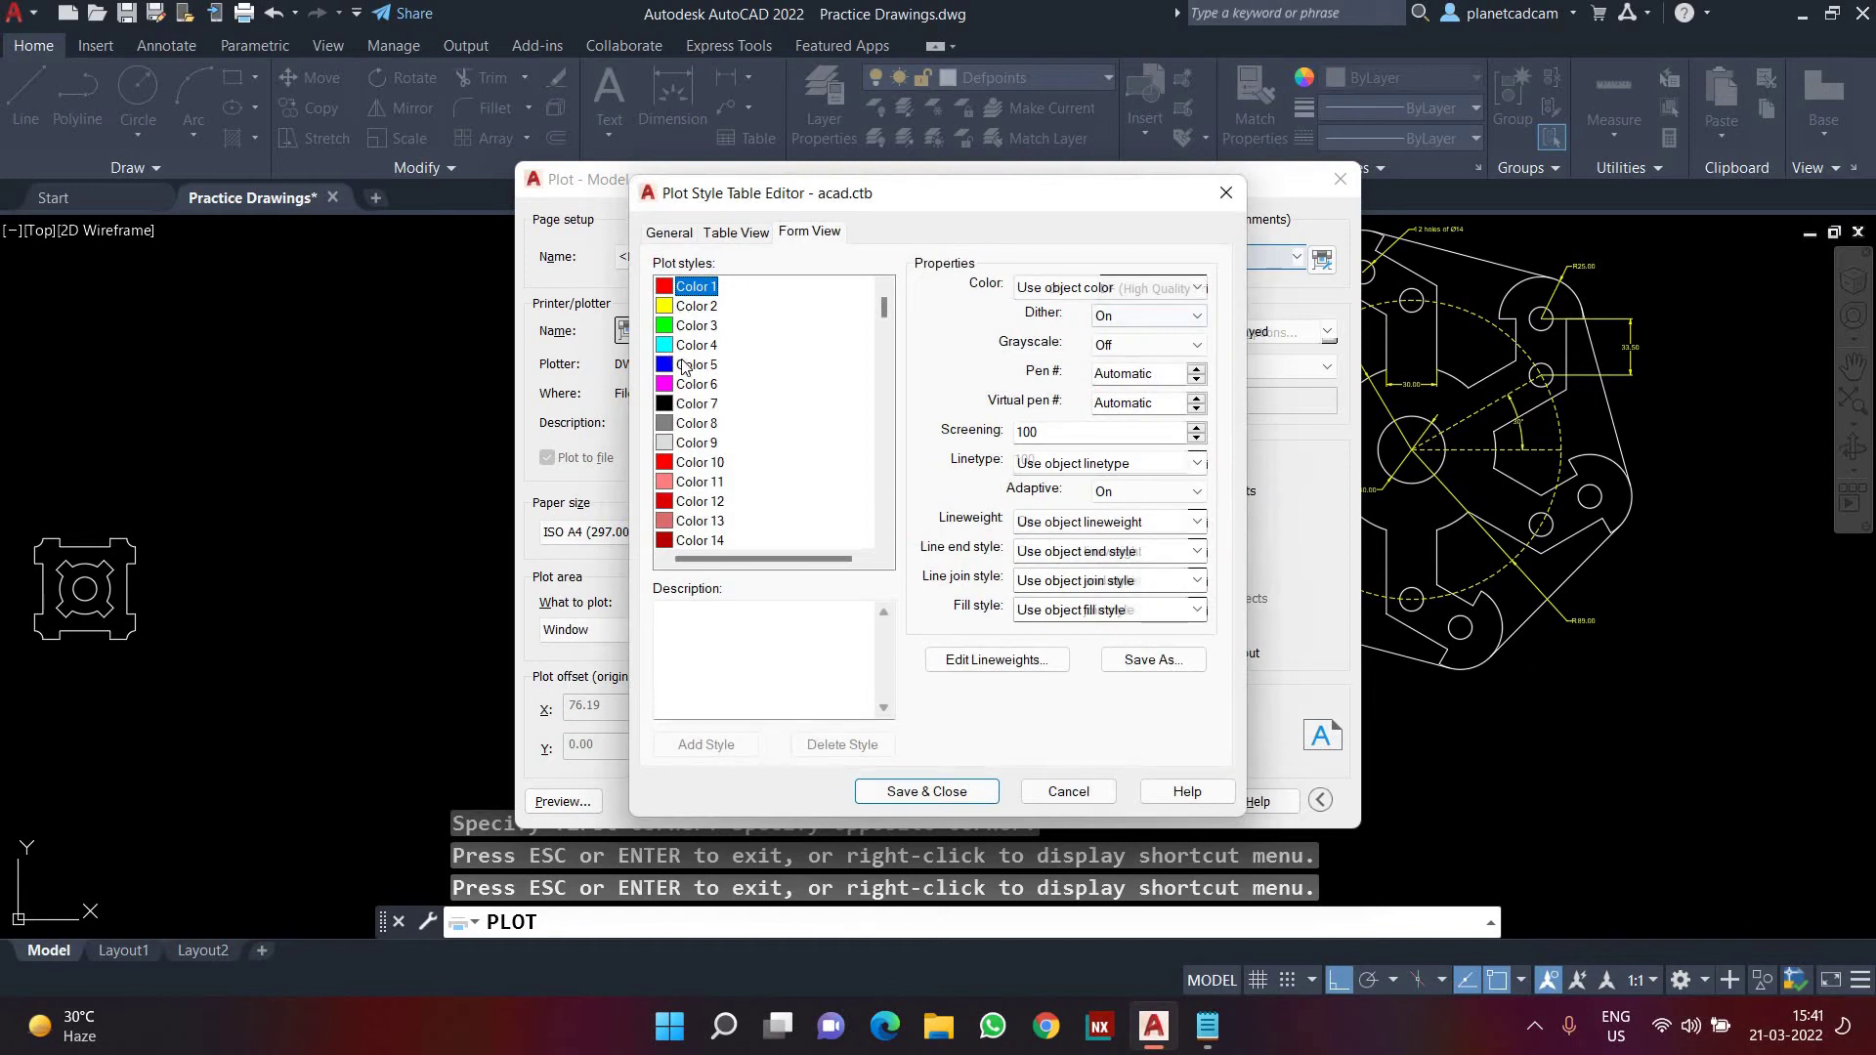
click(697, 306)
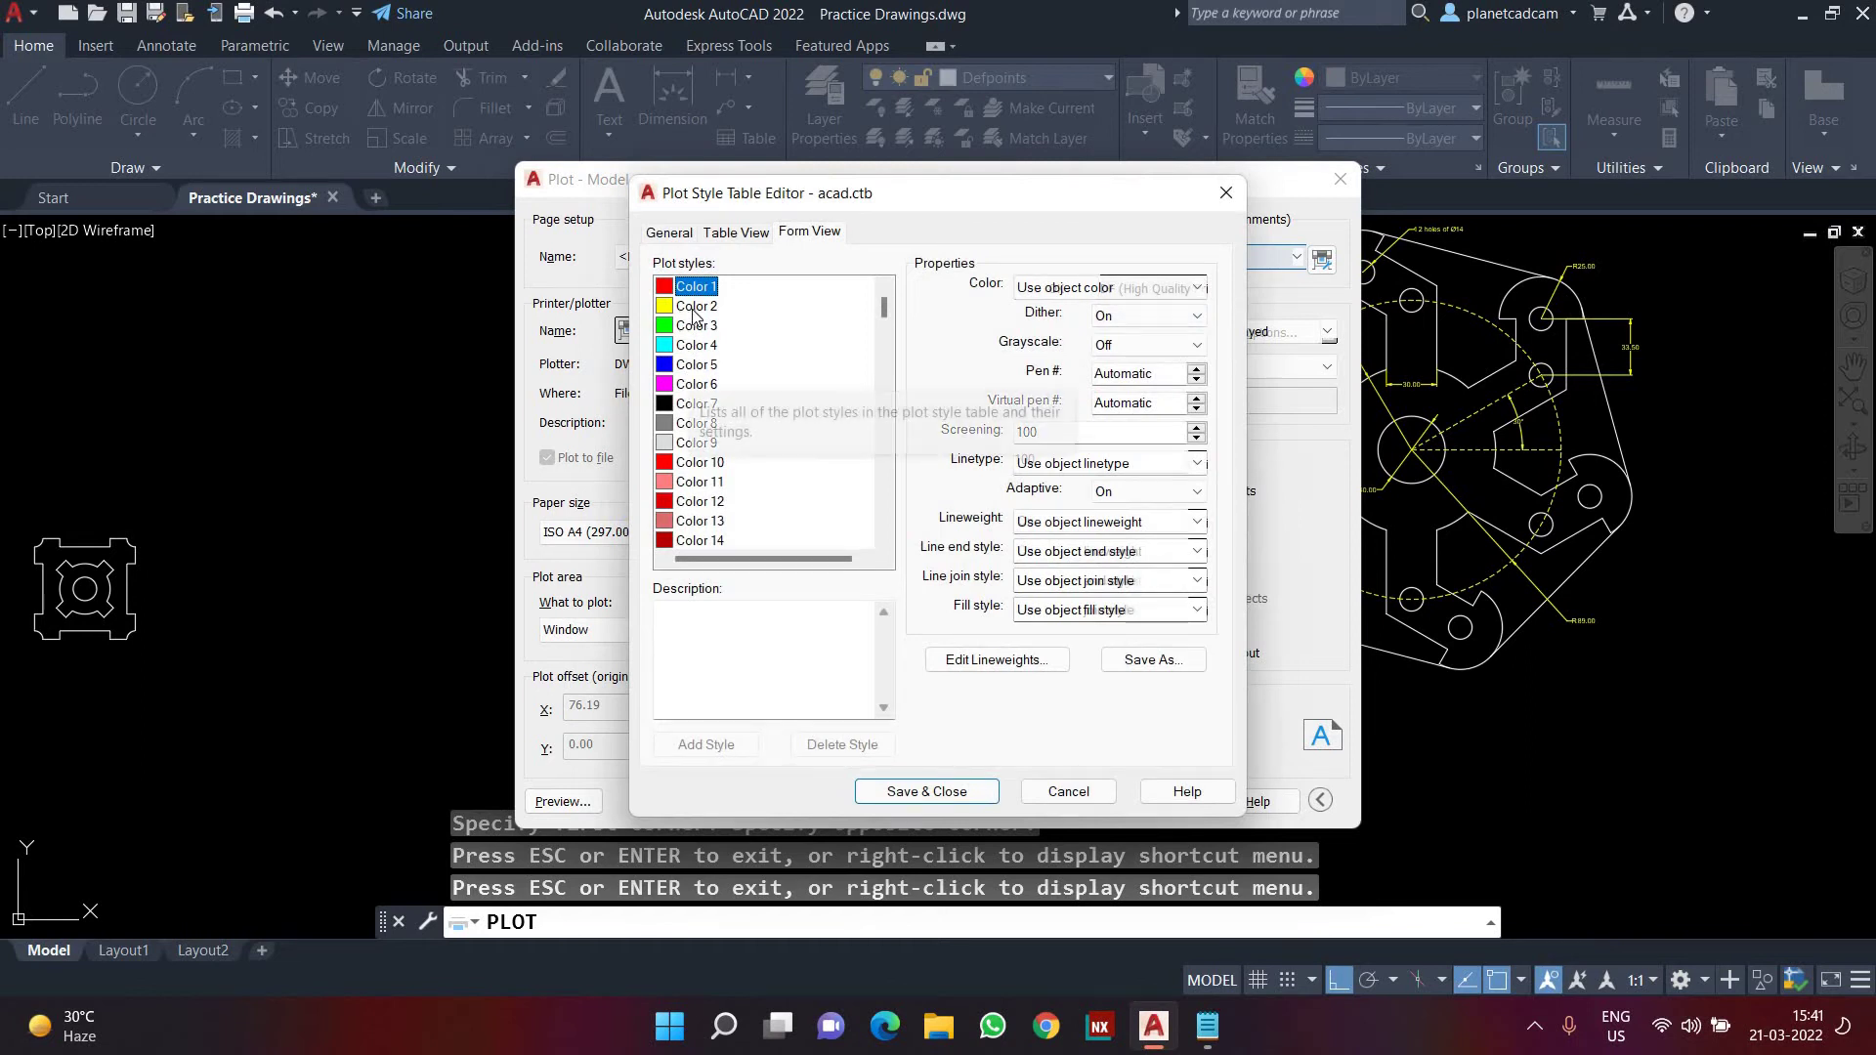
click(1081, 288)
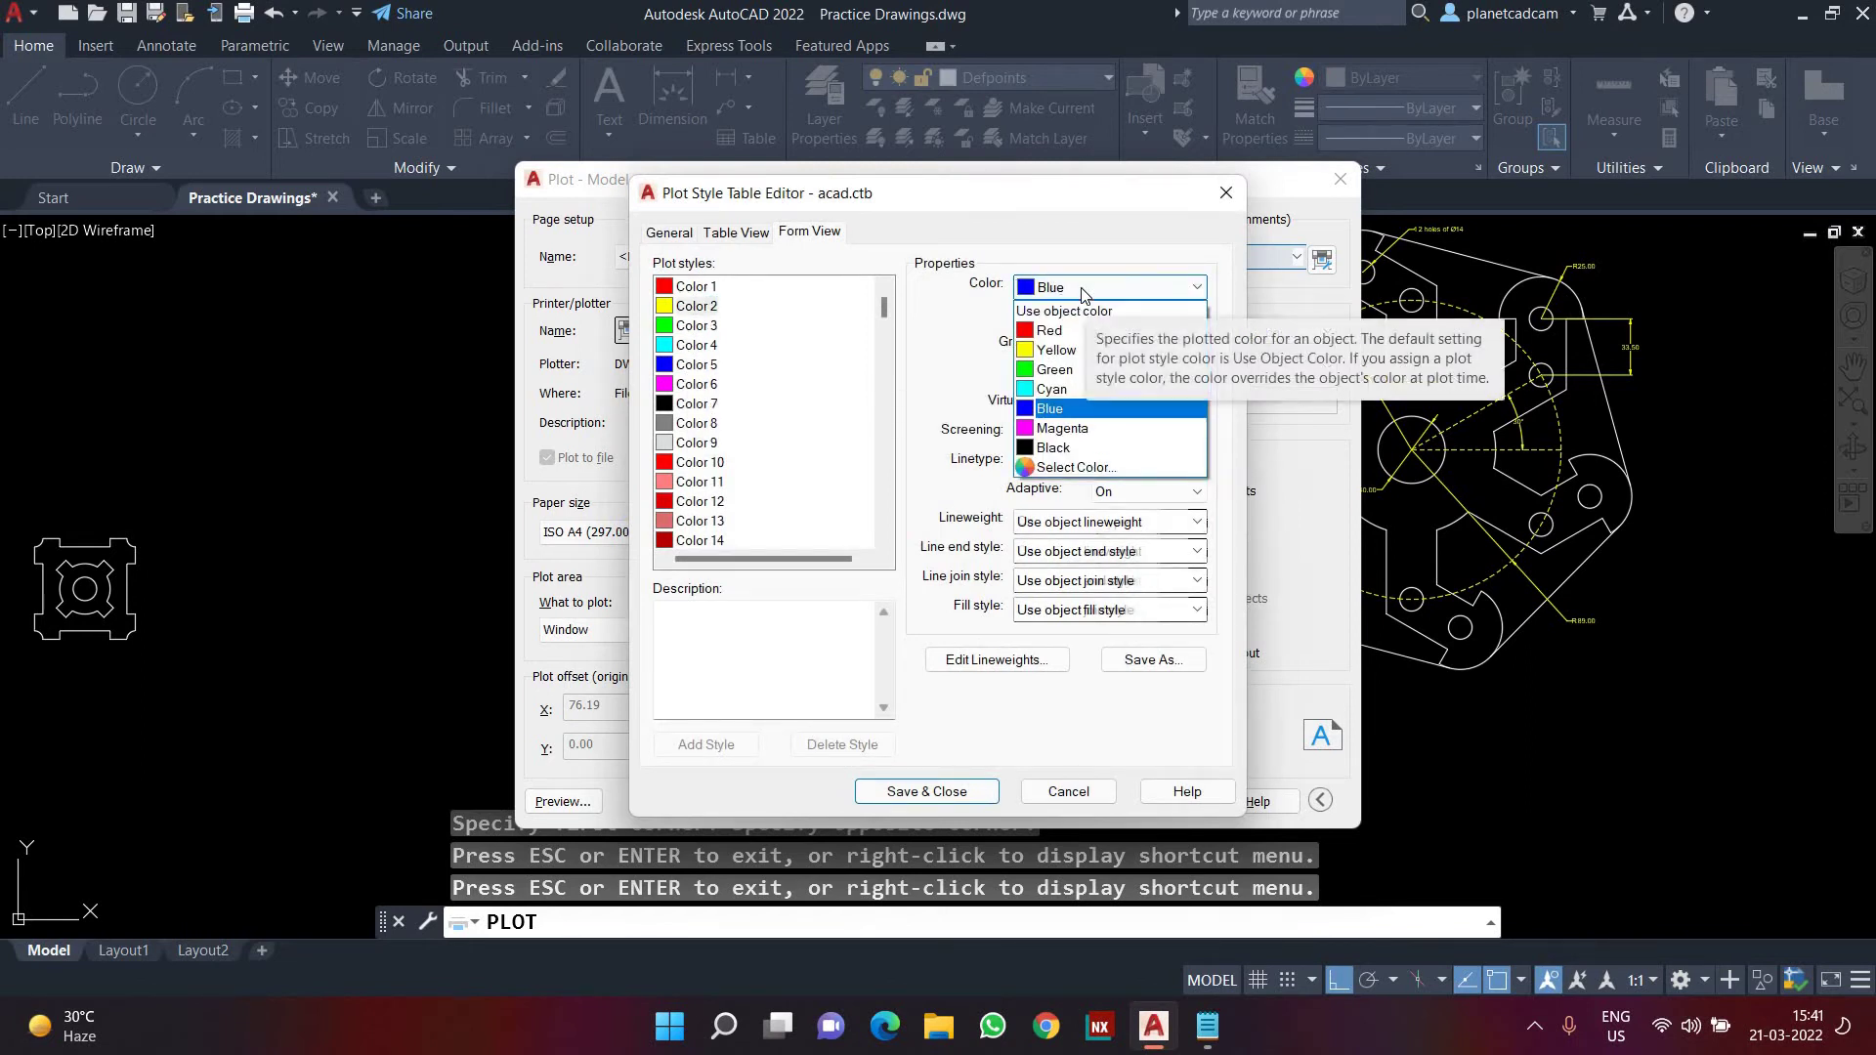
click(1076, 332)
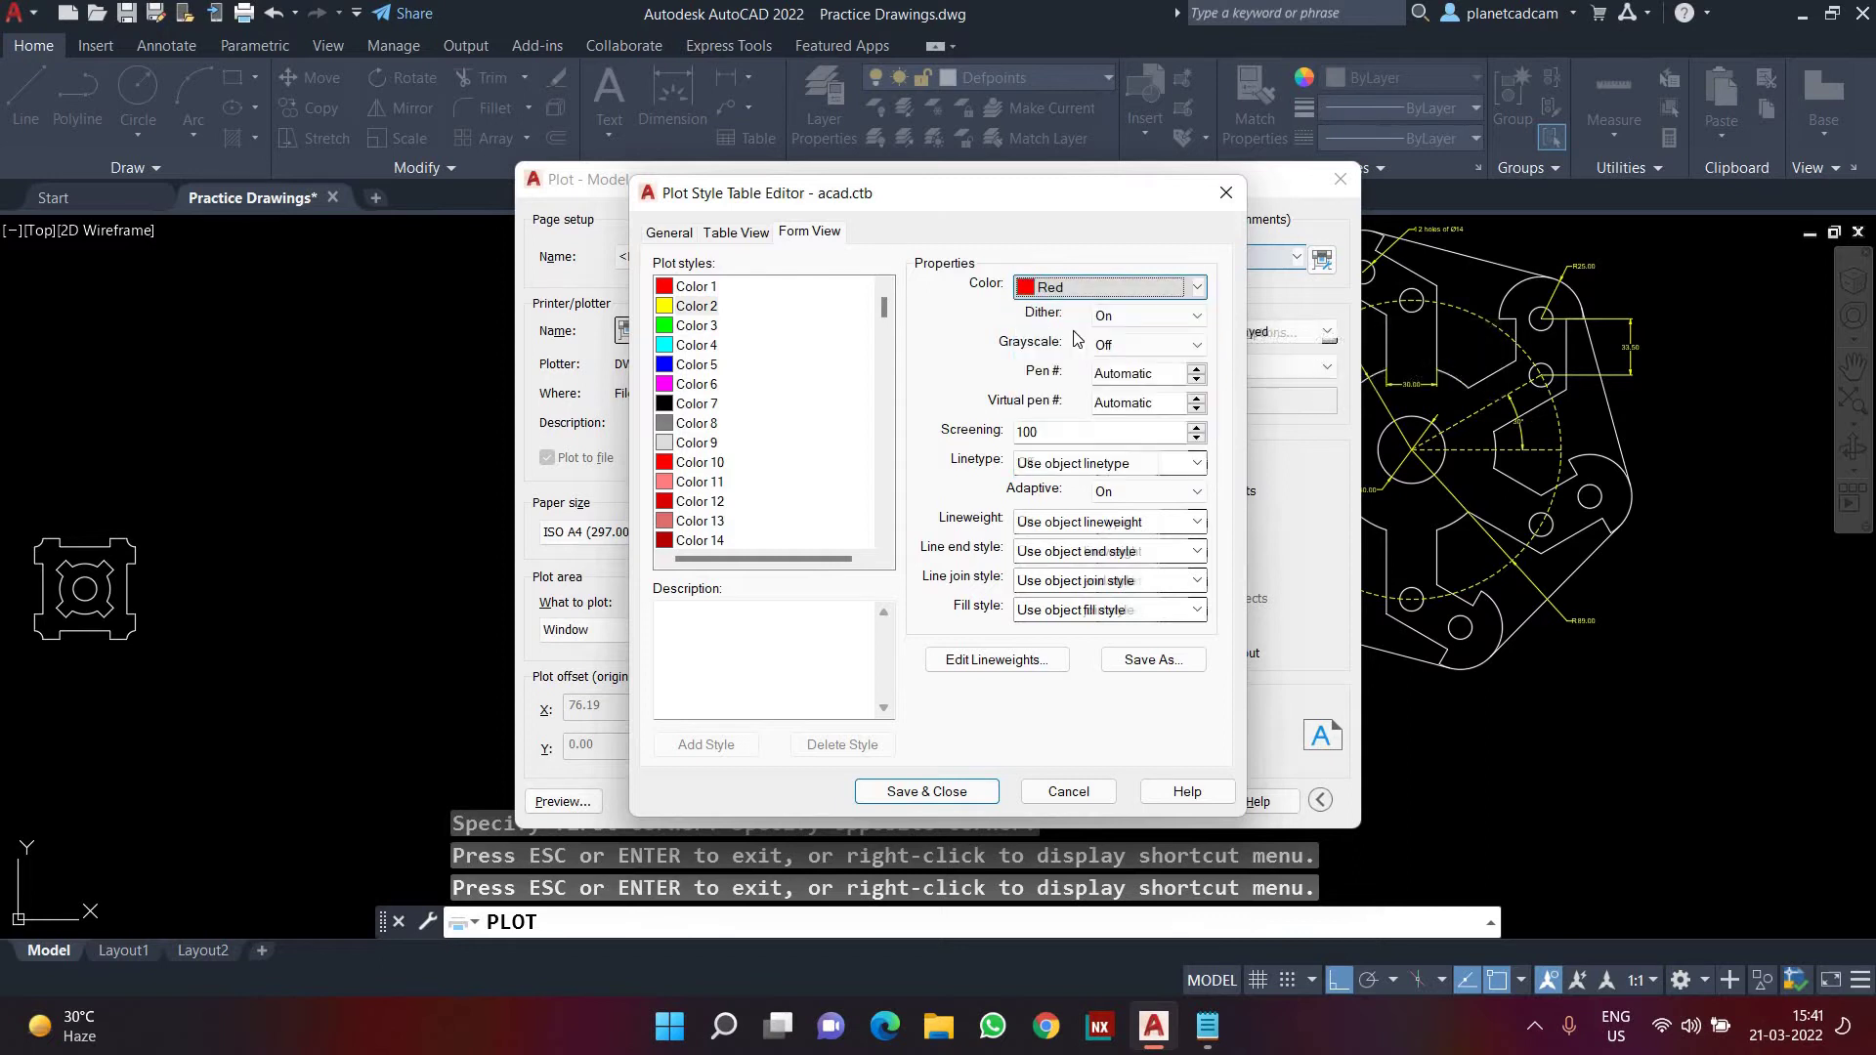
click(926, 791)
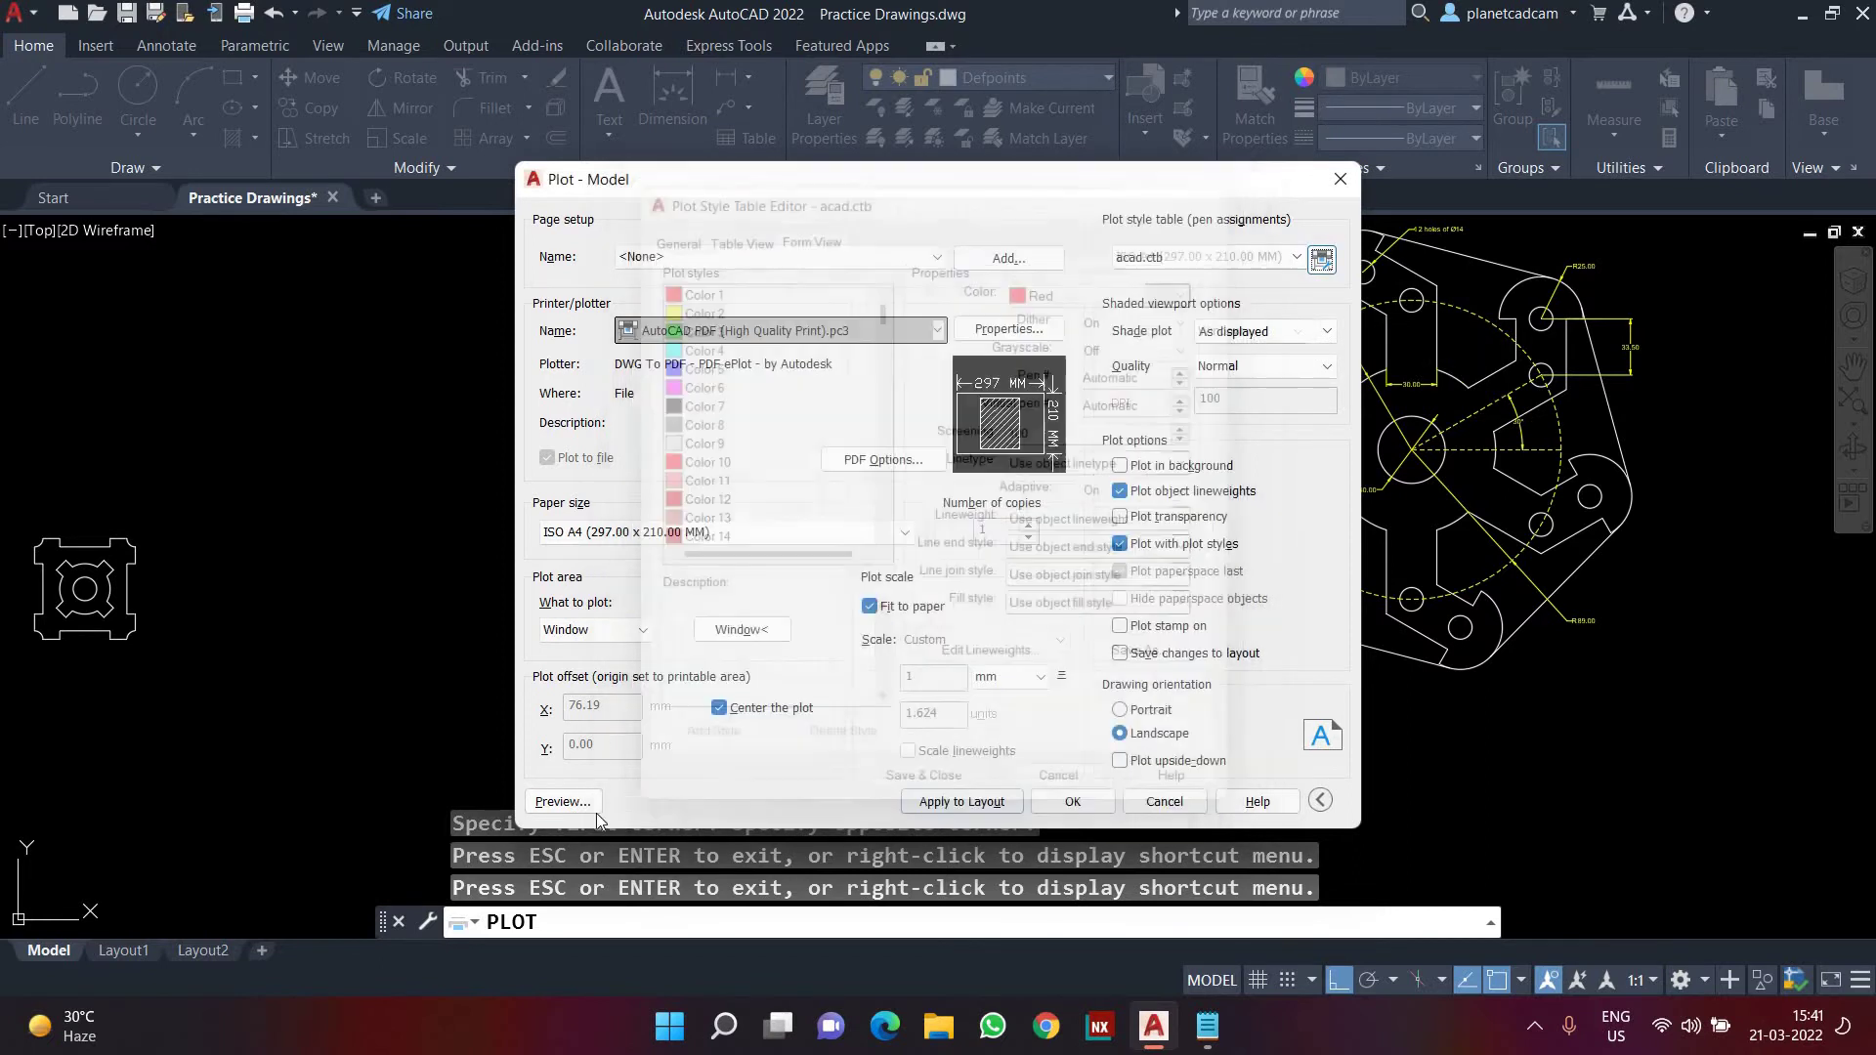
- Preview the bracket plot with the edited plot style table and close the plot settings without plotting
click(563, 802)
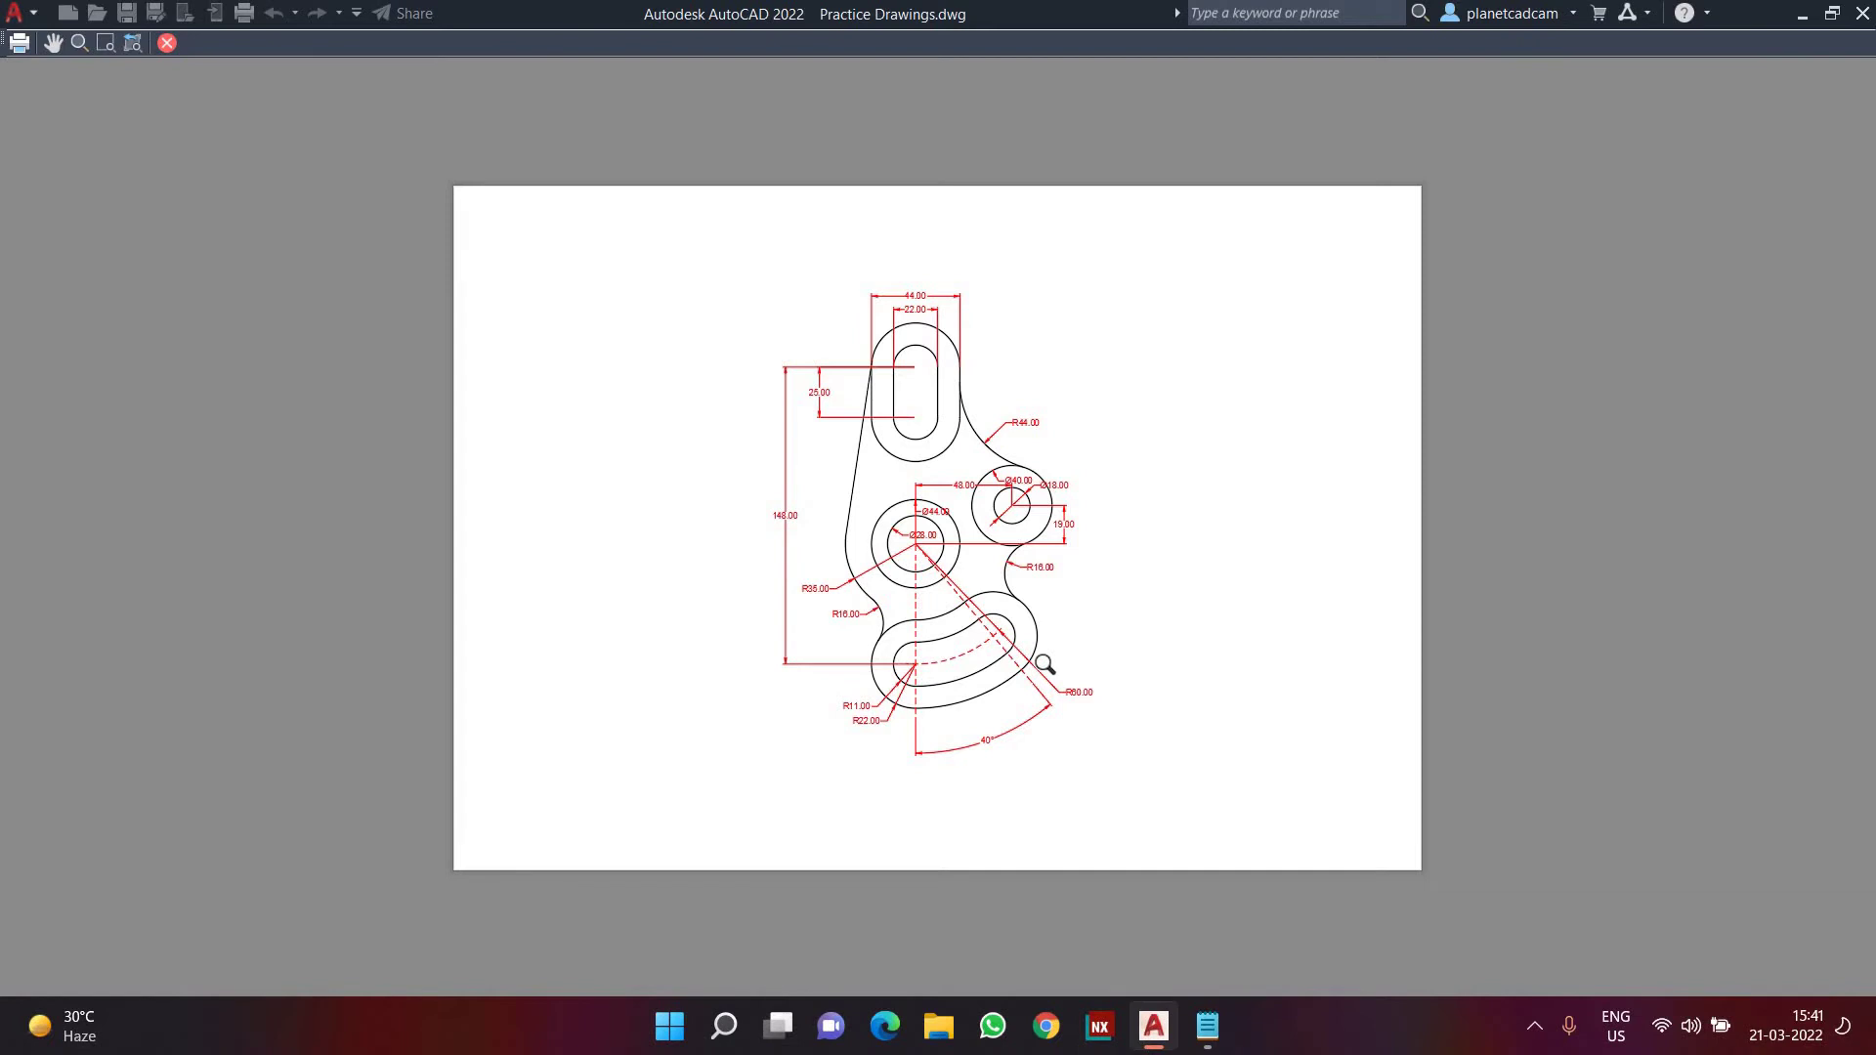
key(Escape)
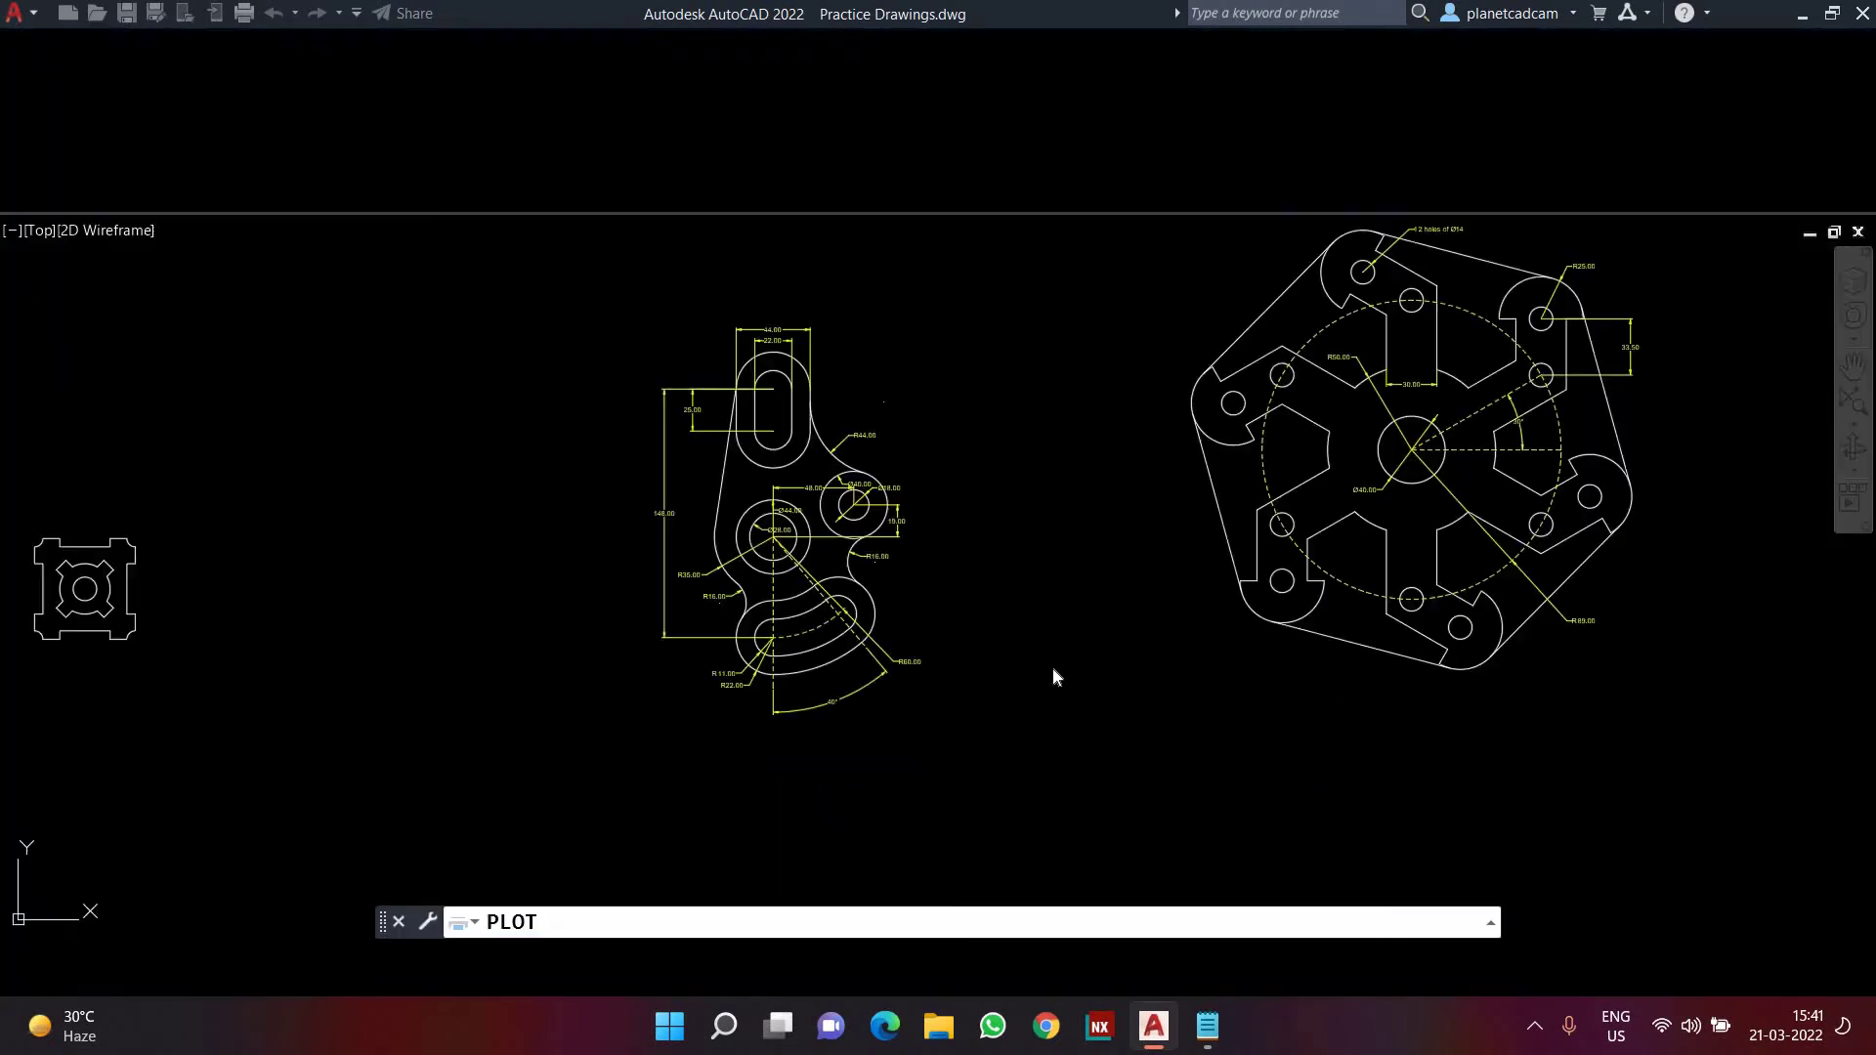
key(Escape)
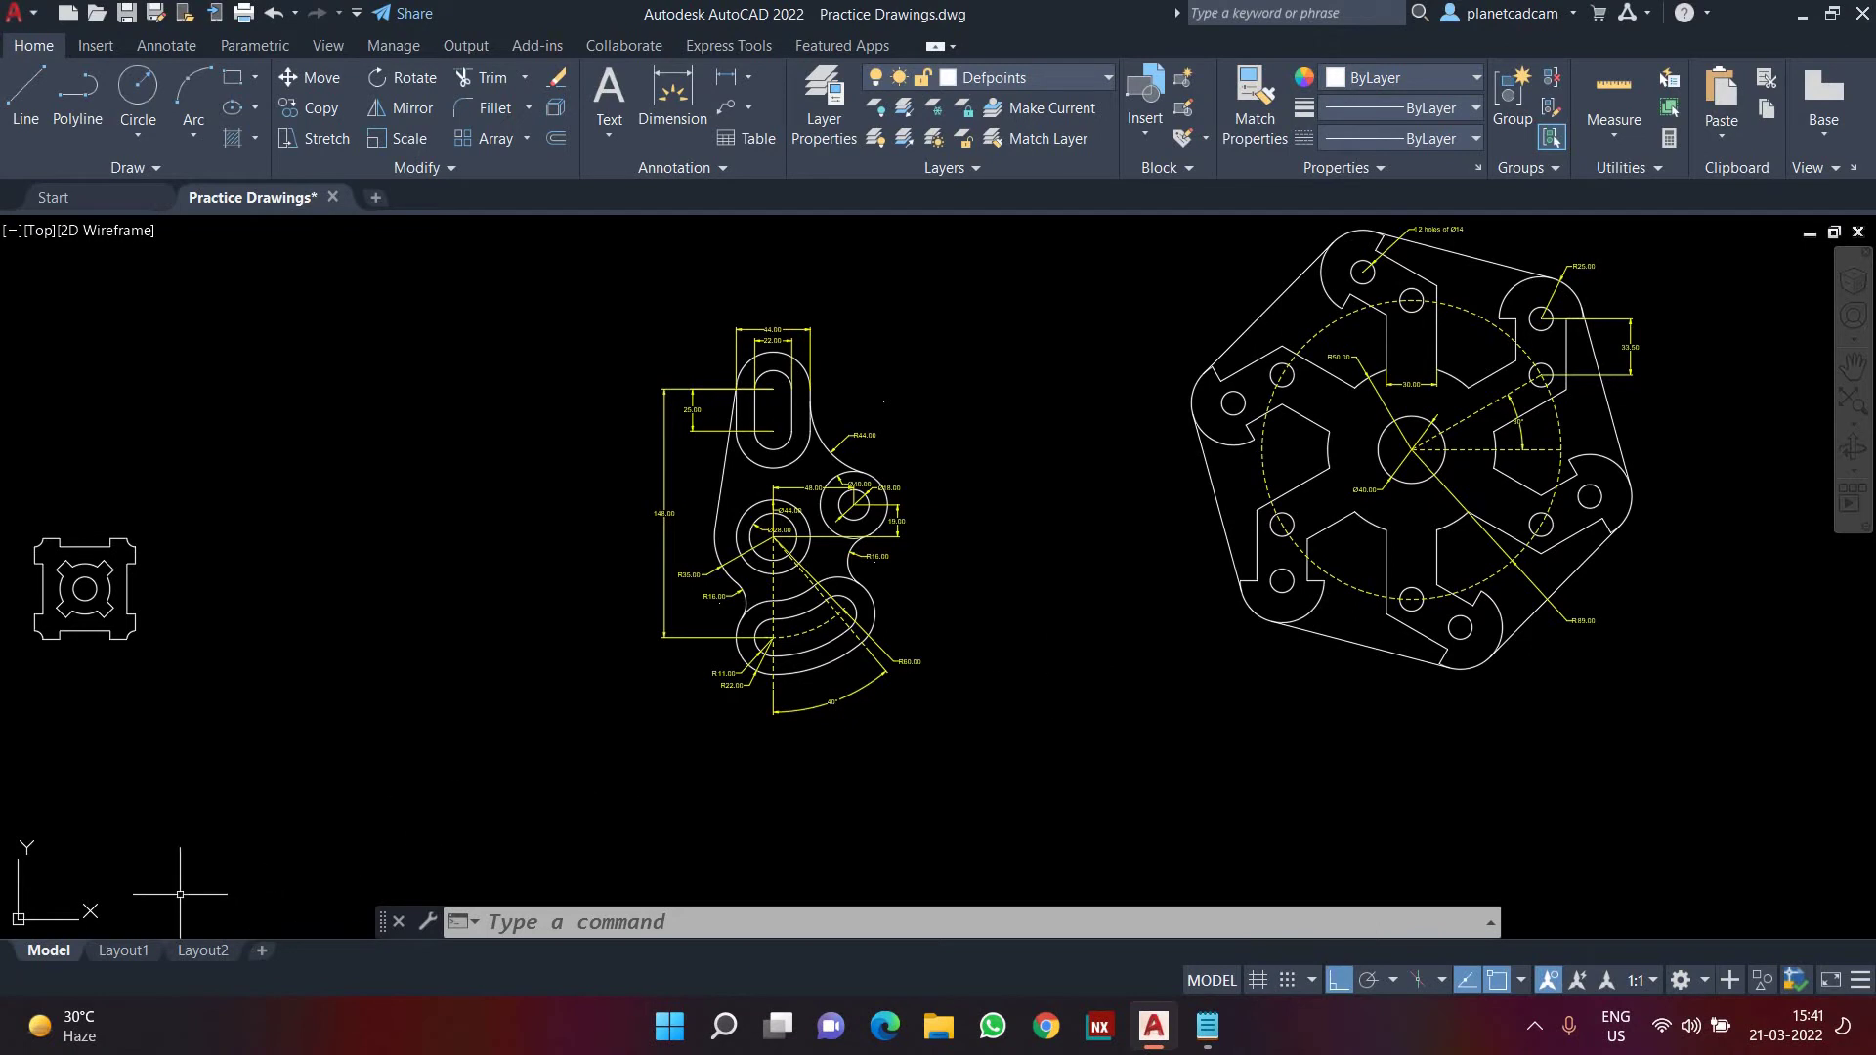
- Switch from model space to the Layout1 sheet
middle_drag(477, 597, 607, 636)
scroll(607, 636, down, 3)
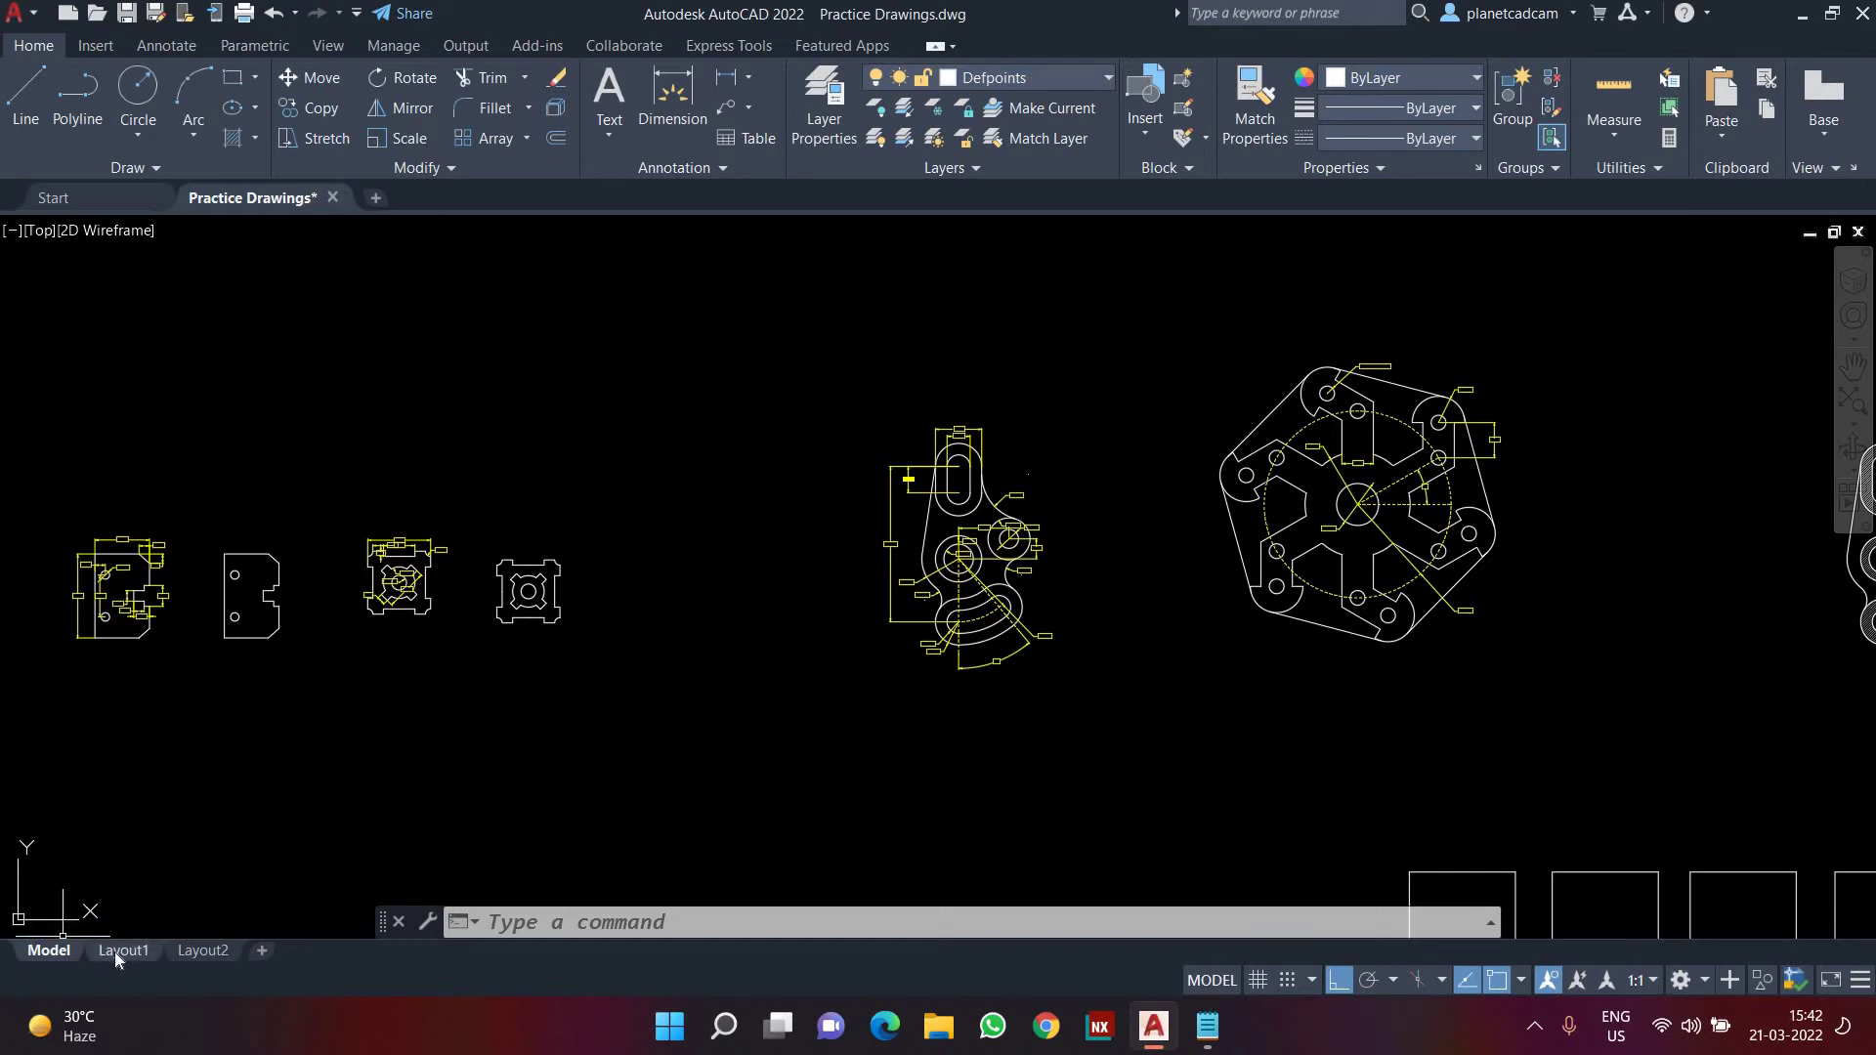
mouse_move(205, 949)
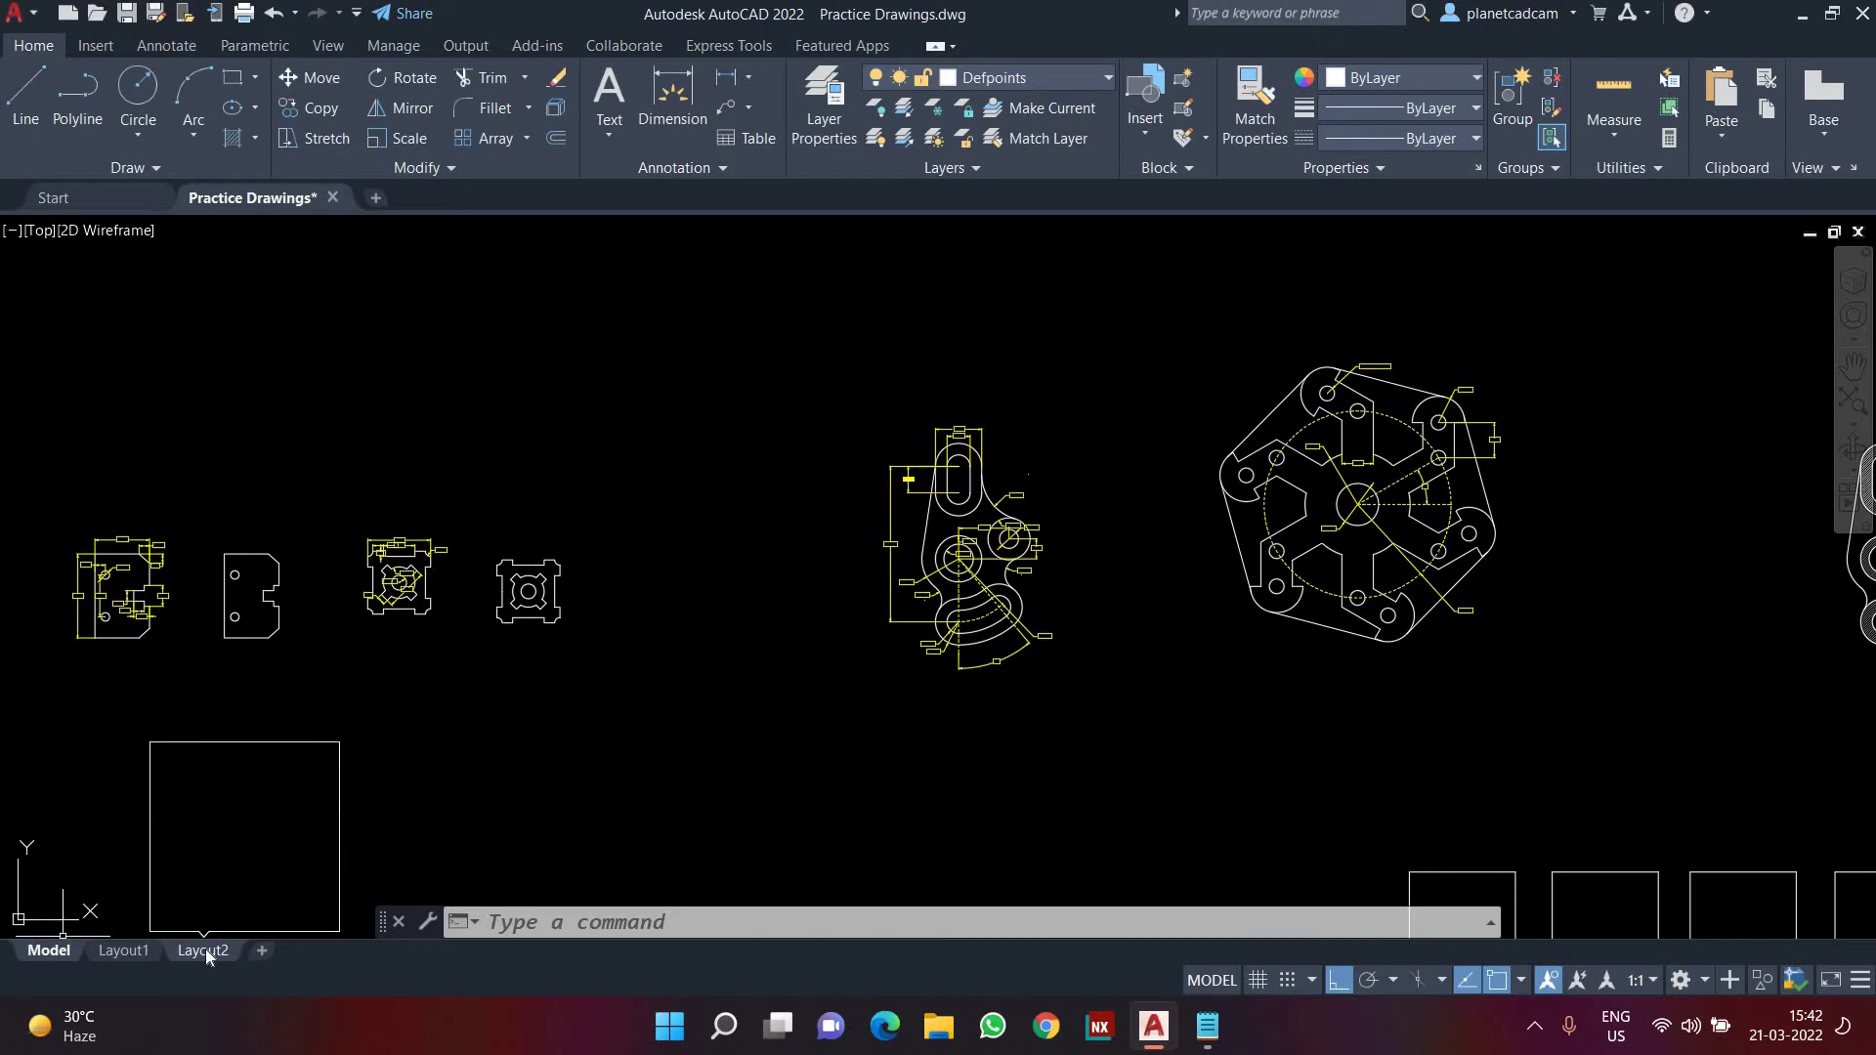
mouse_move(131, 956)
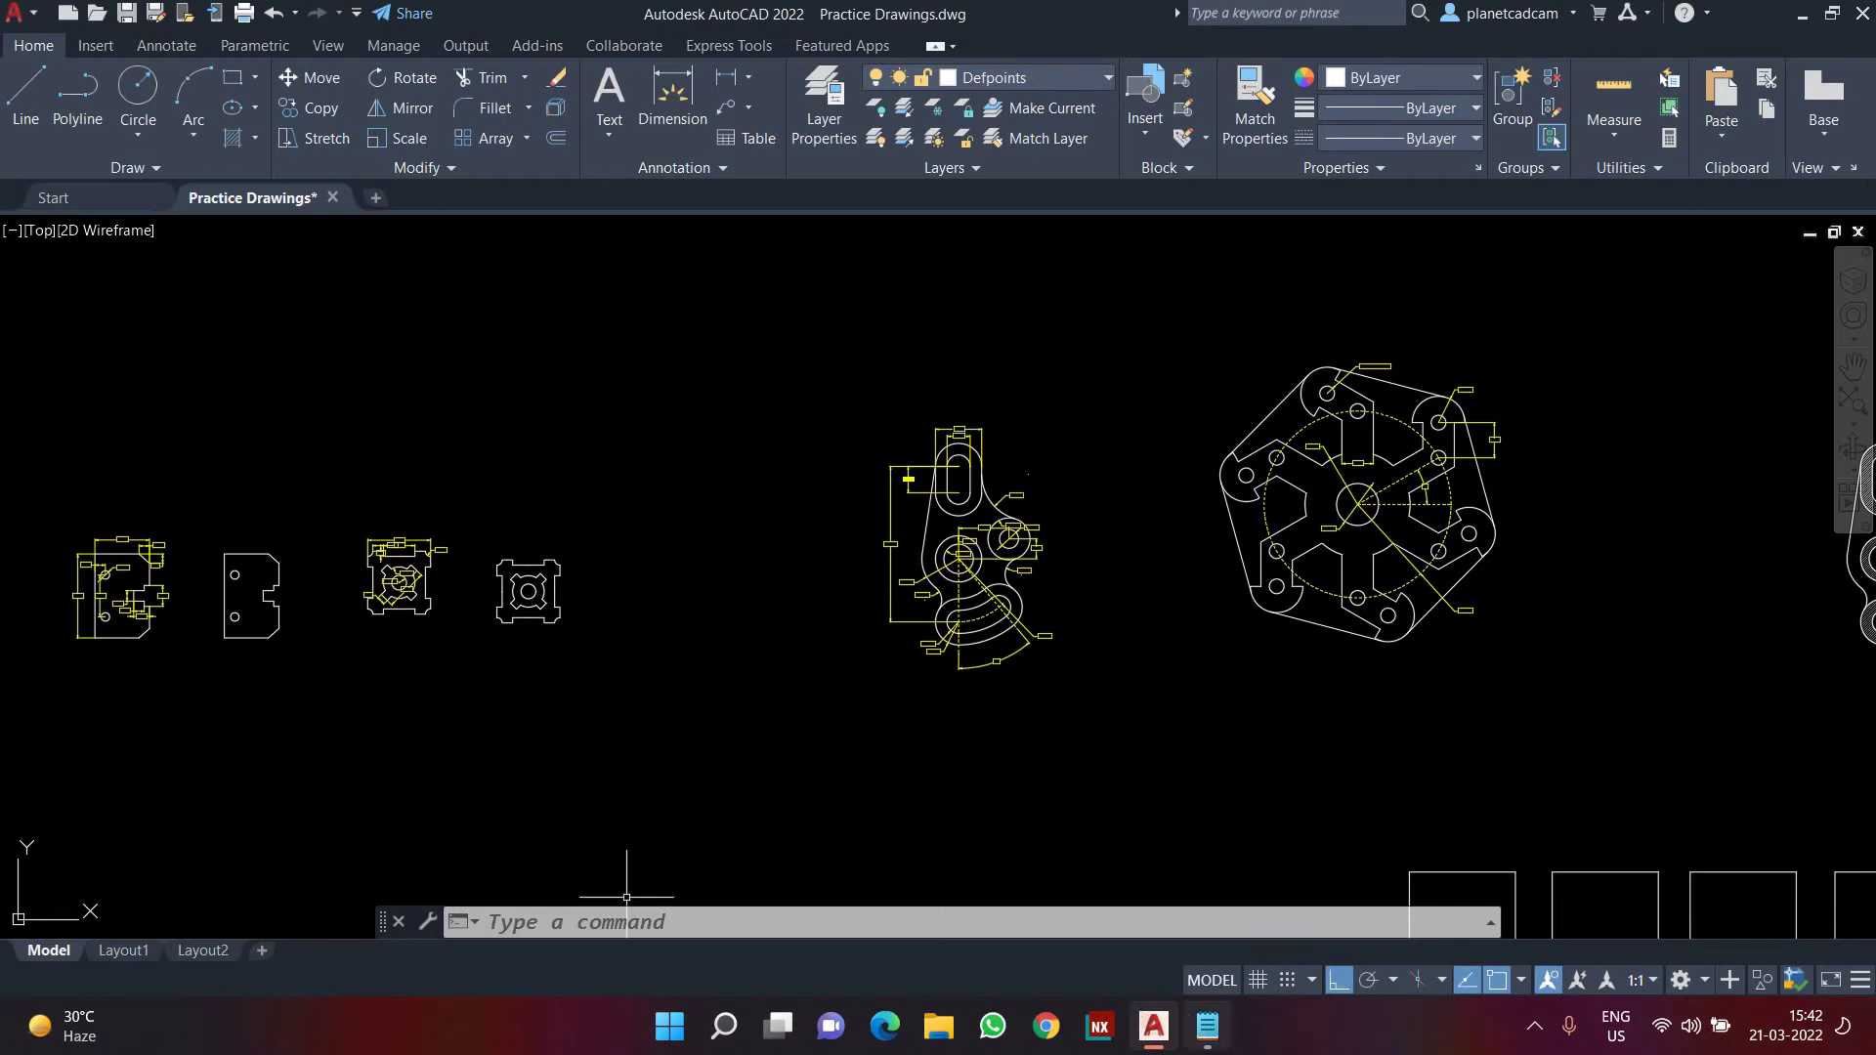
scroll(675, 636, down, 4)
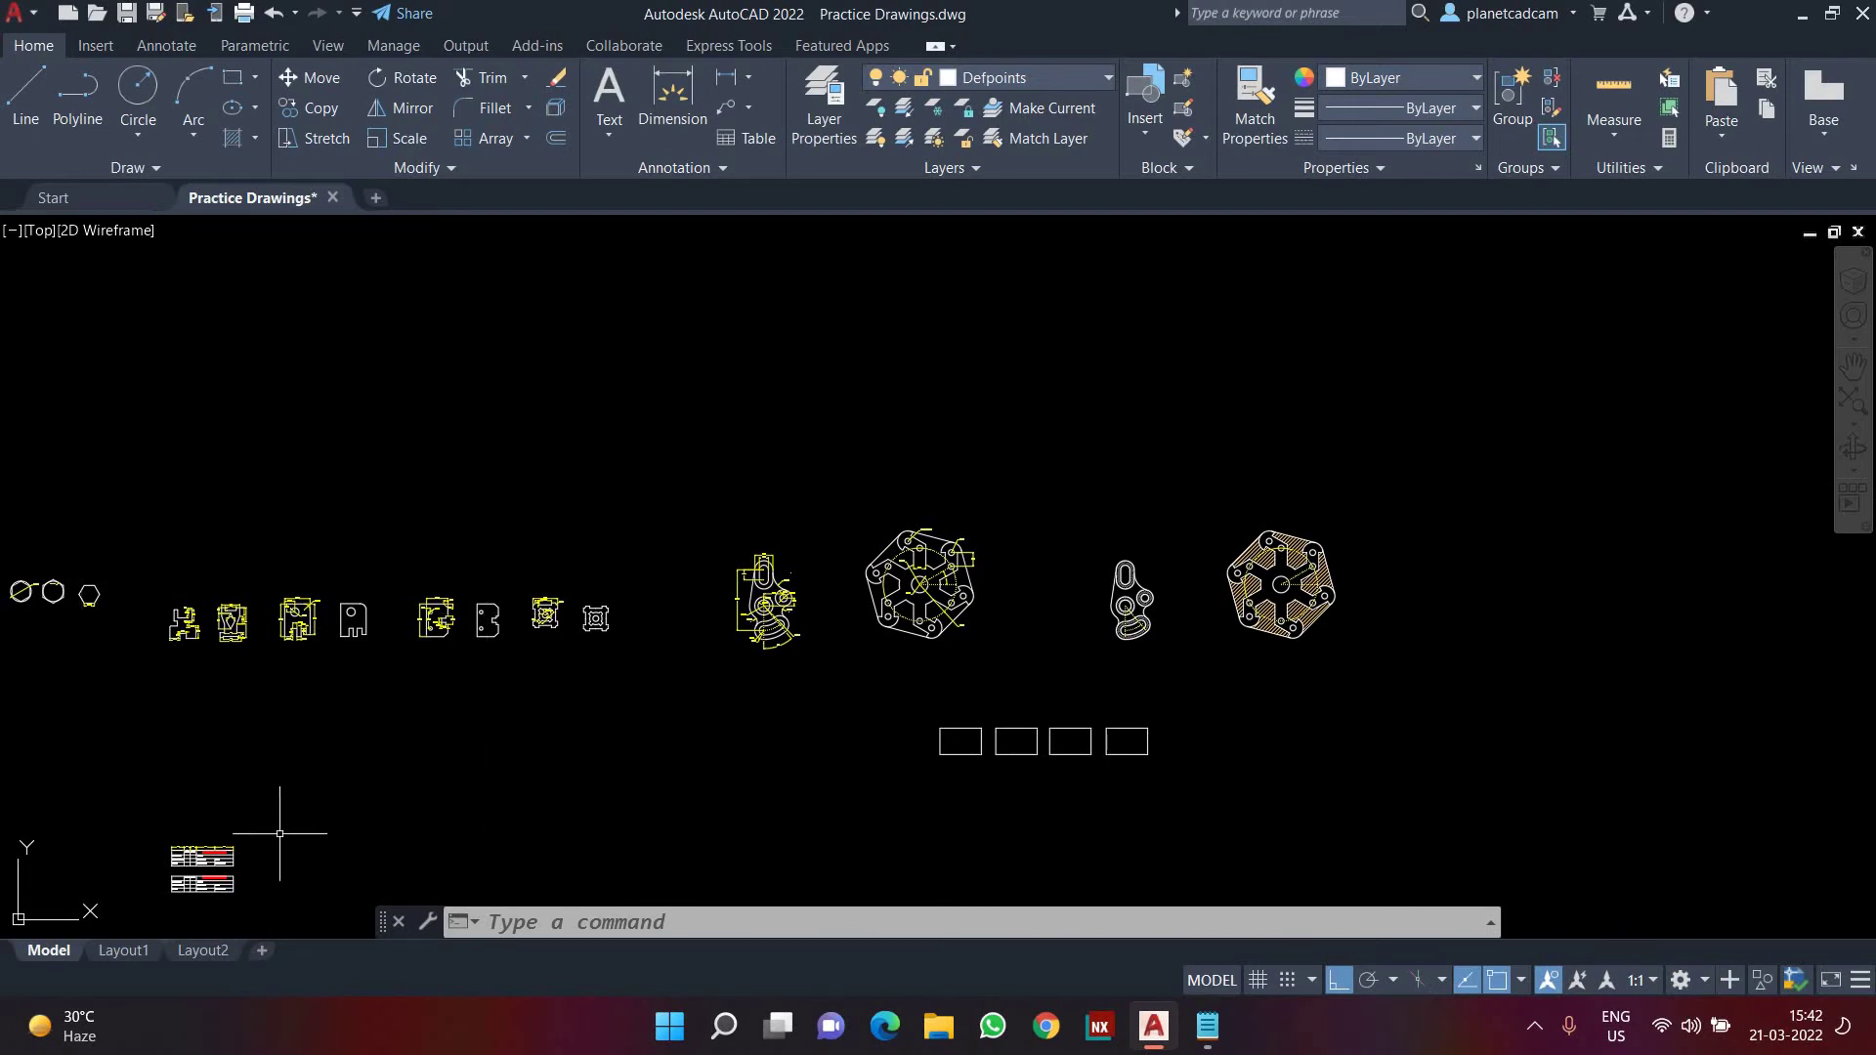
click(125, 950)
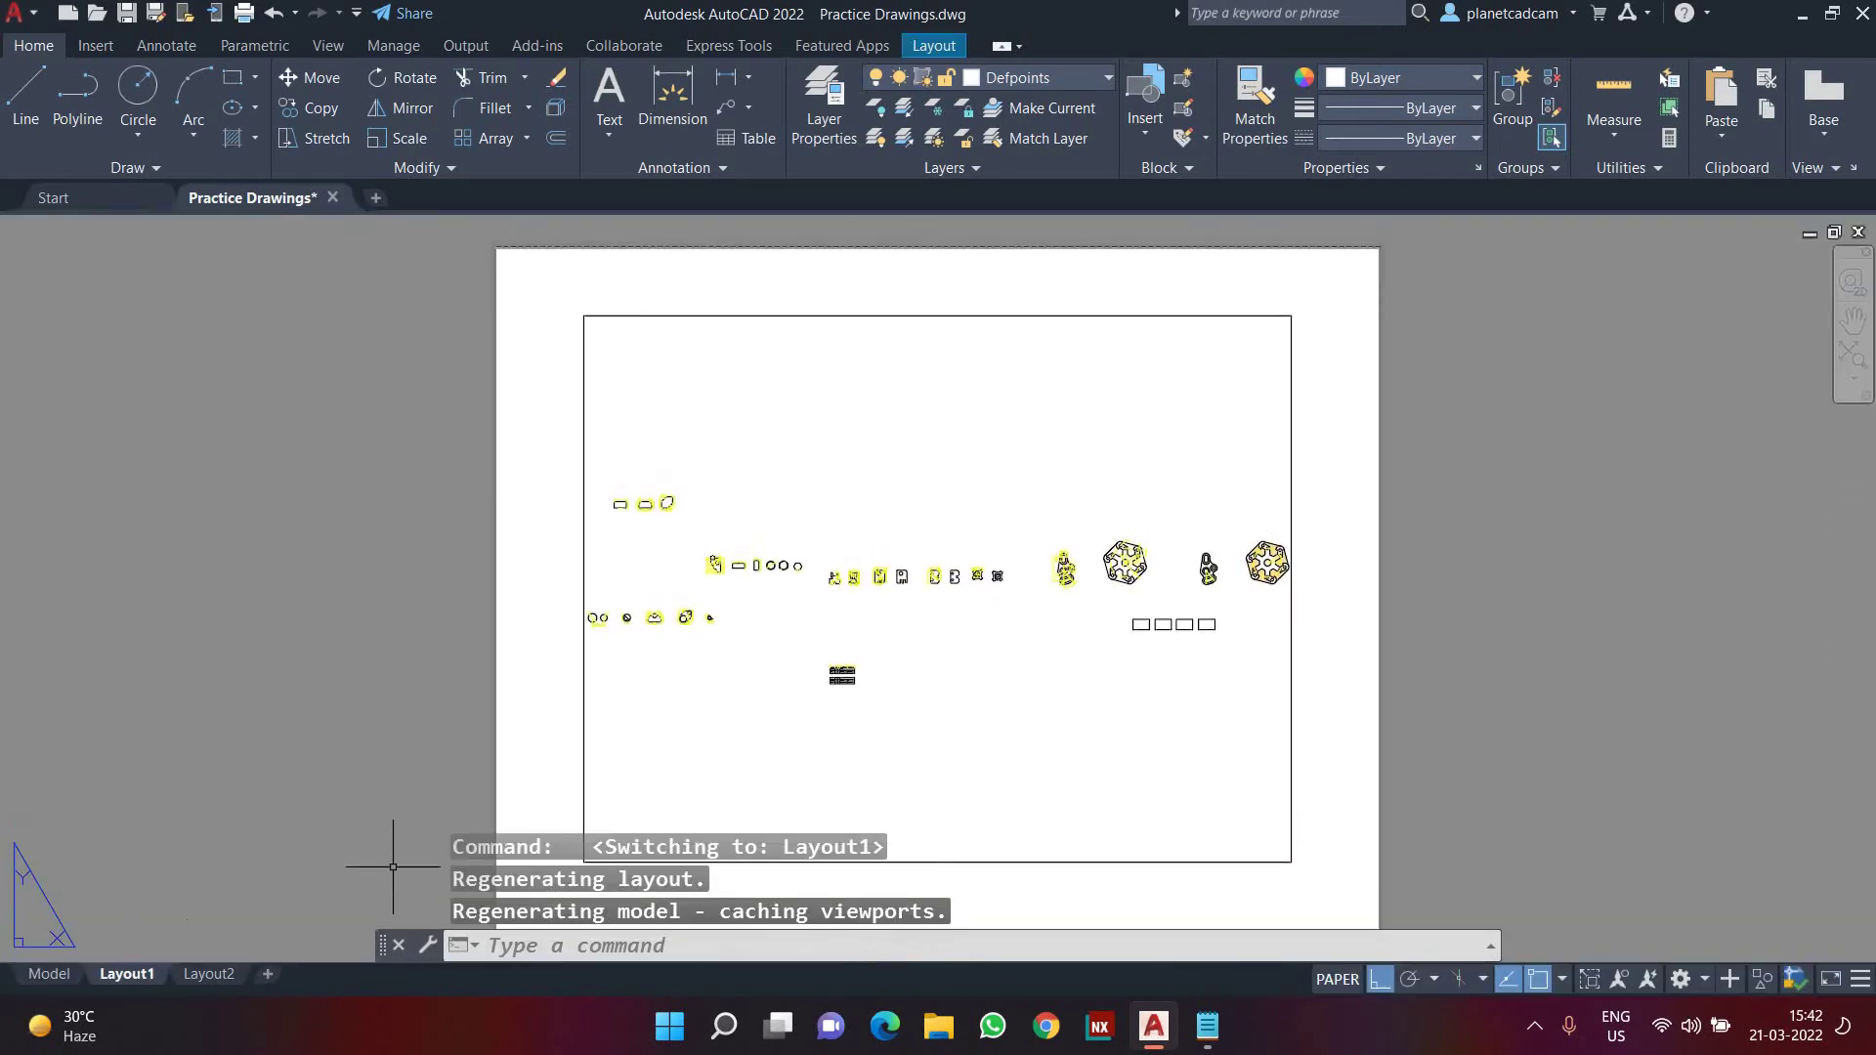
scroll(963, 482, down, 2)
scroll(807, 348, up, 2)
scroll(807, 348, down, 2)
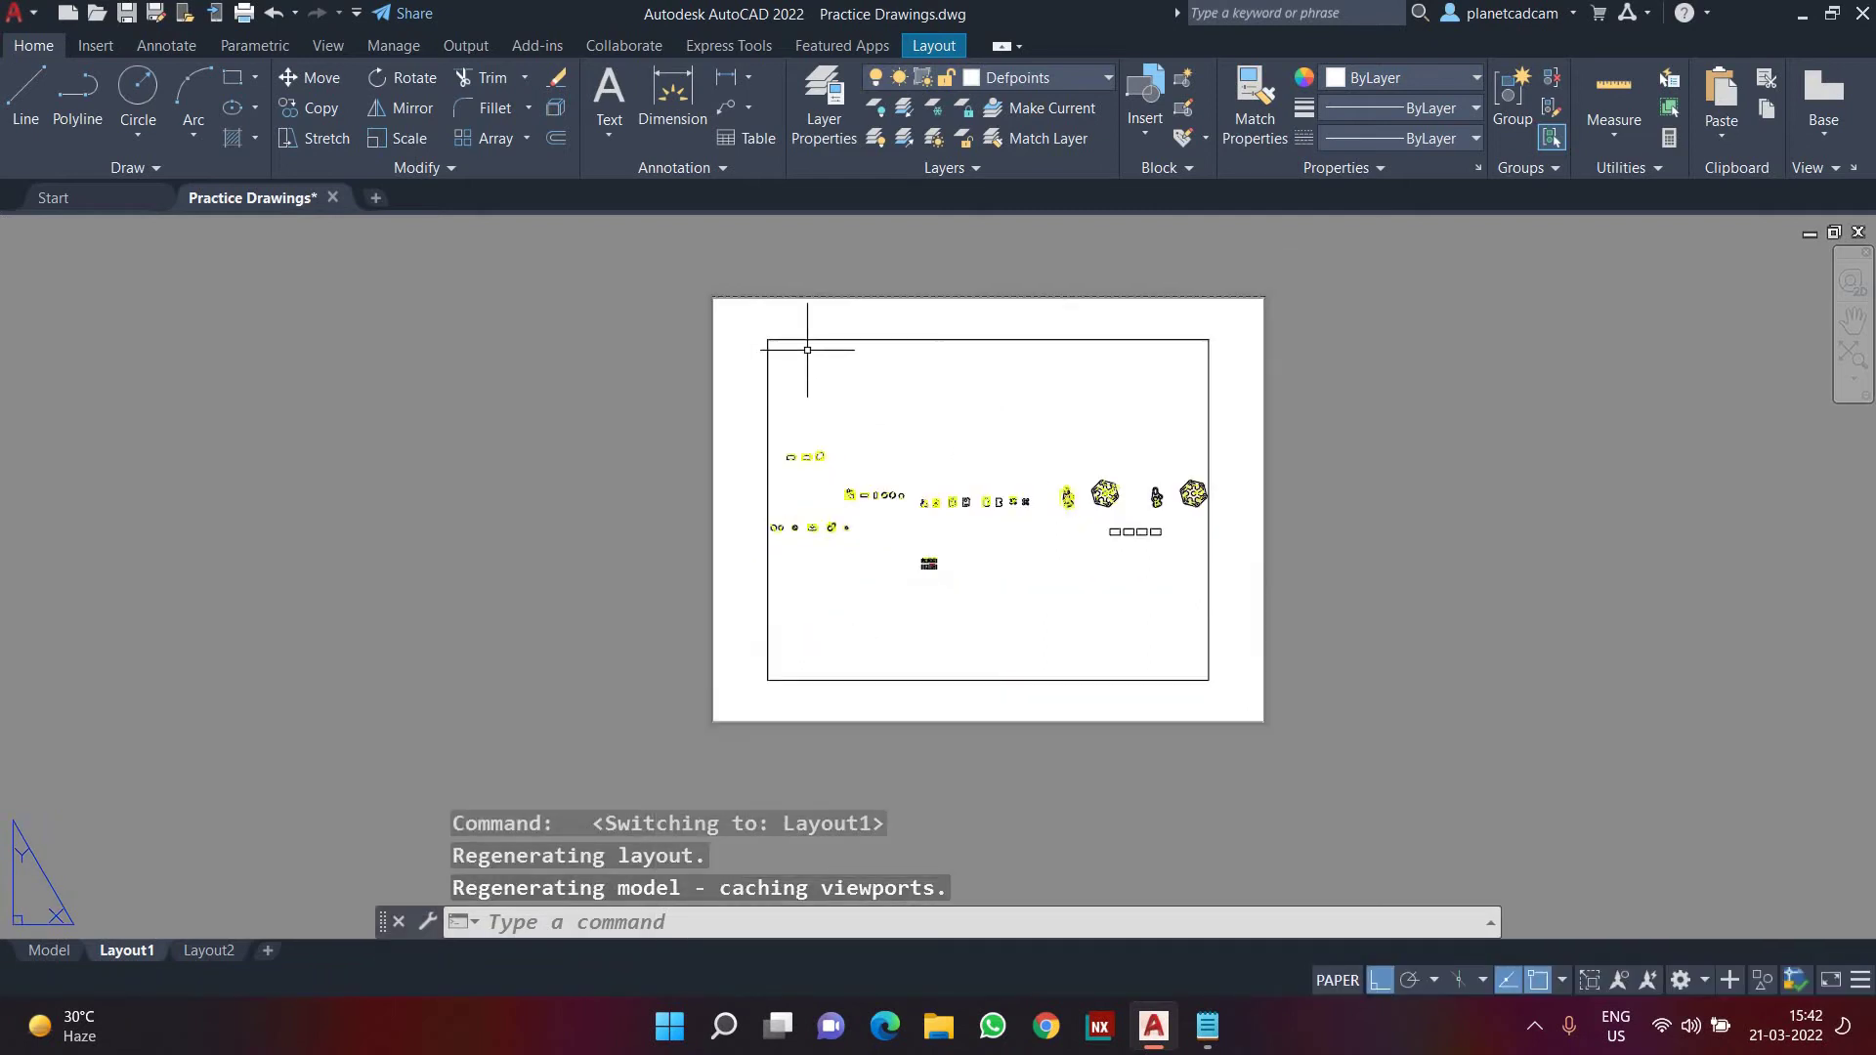
- Modify the Layout1 page setup to use the ARCH A paper size, and close the page setup manager
right_click(124, 956)
click(235, 776)
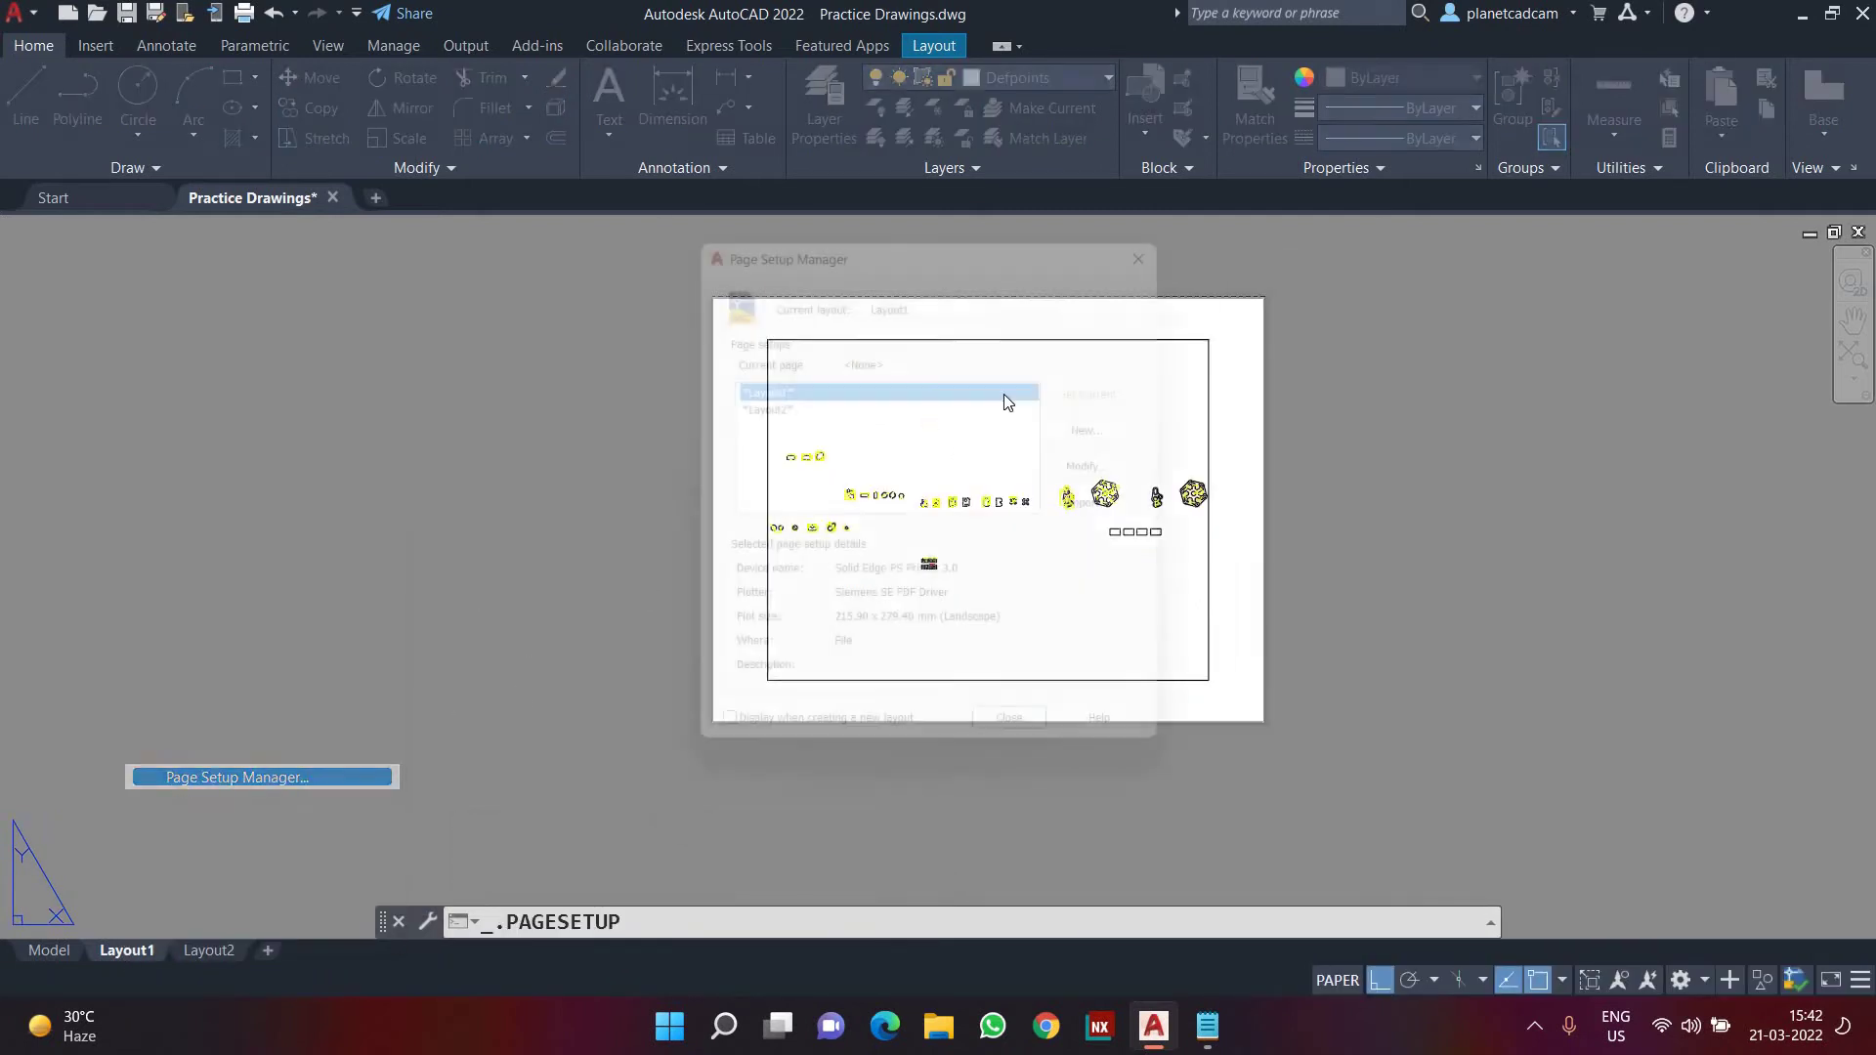
click(1117, 462)
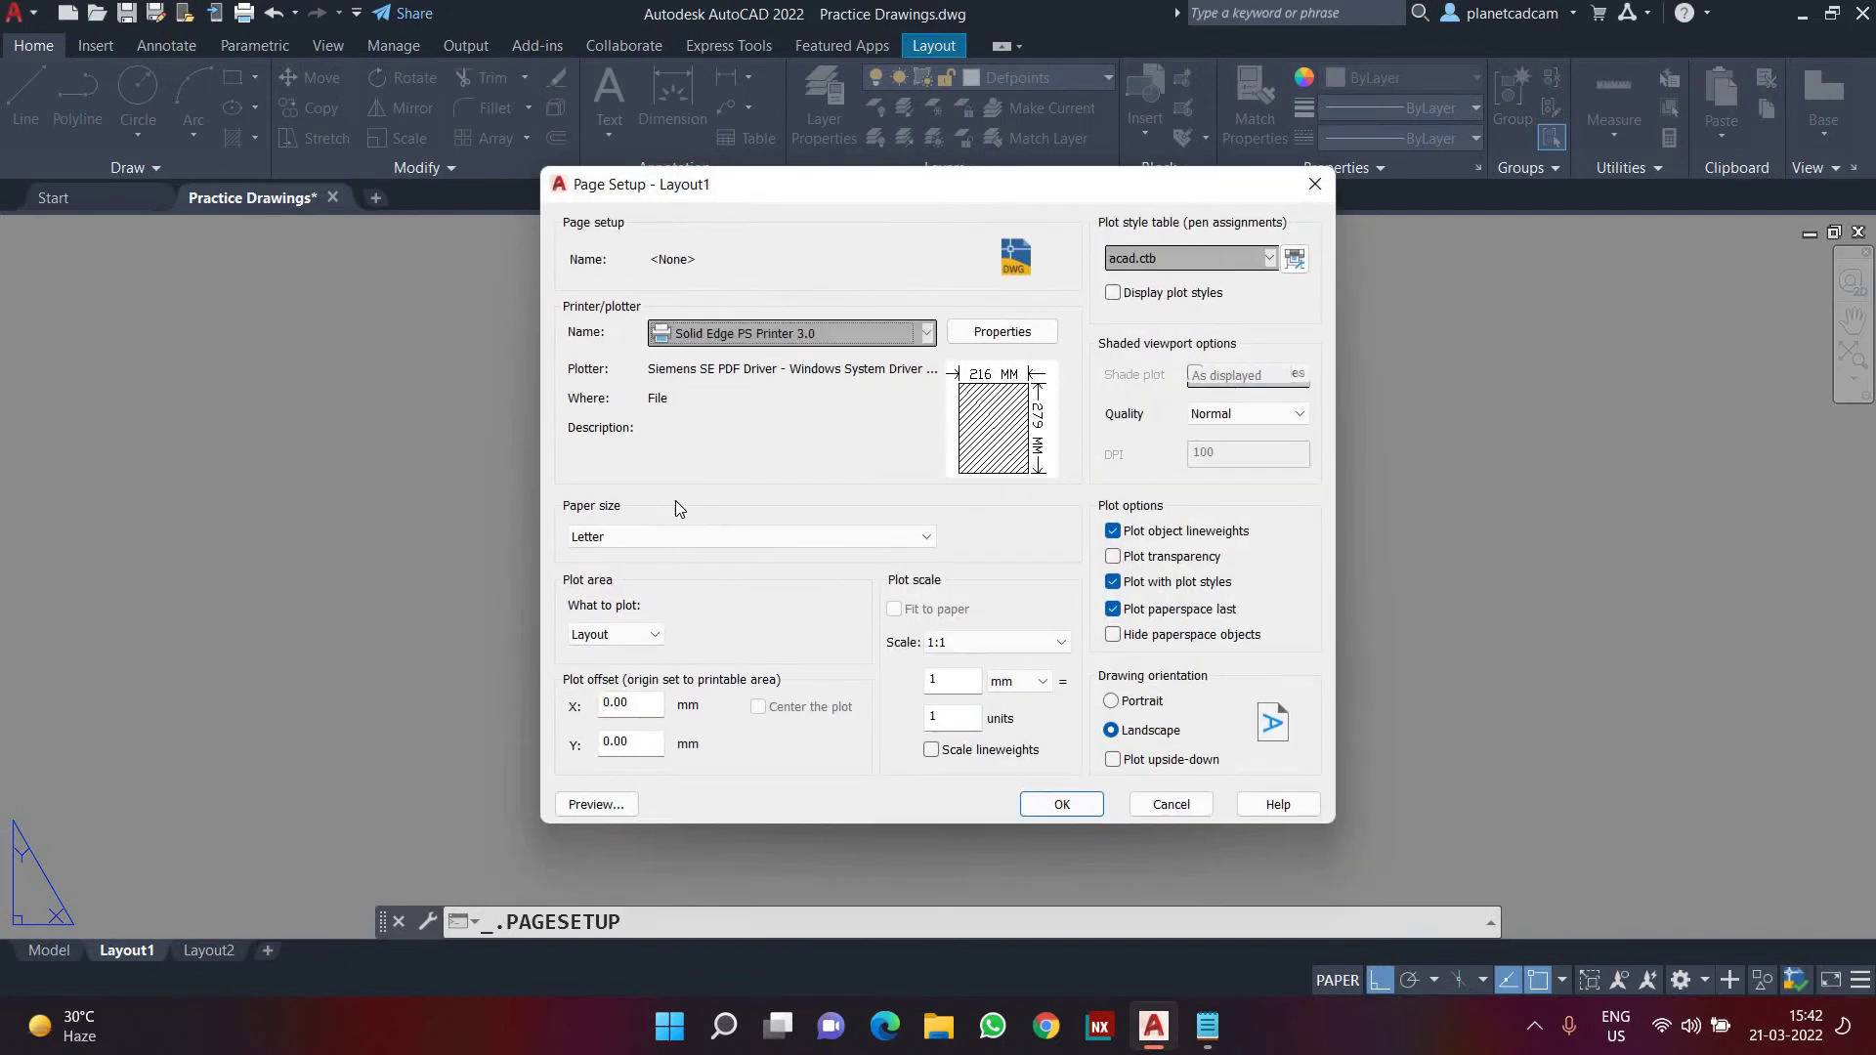
click(672, 537)
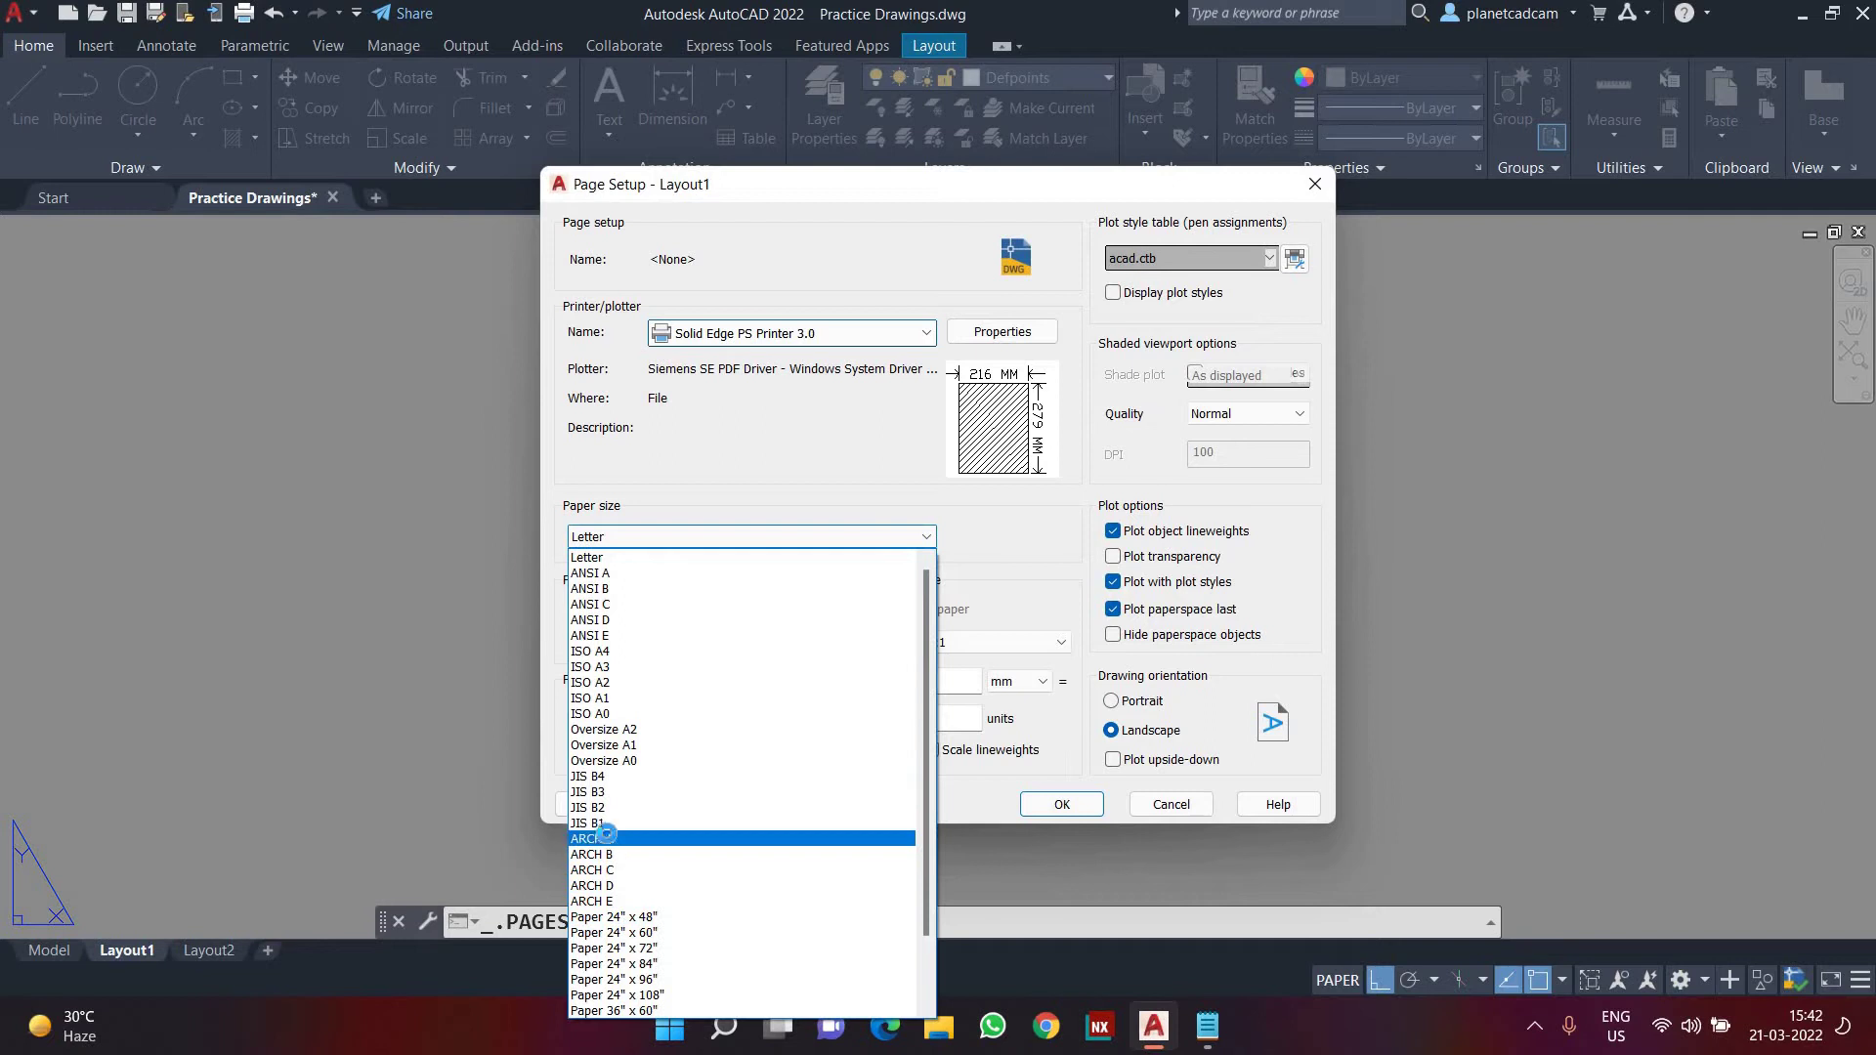
click(608, 838)
click(1028, 807)
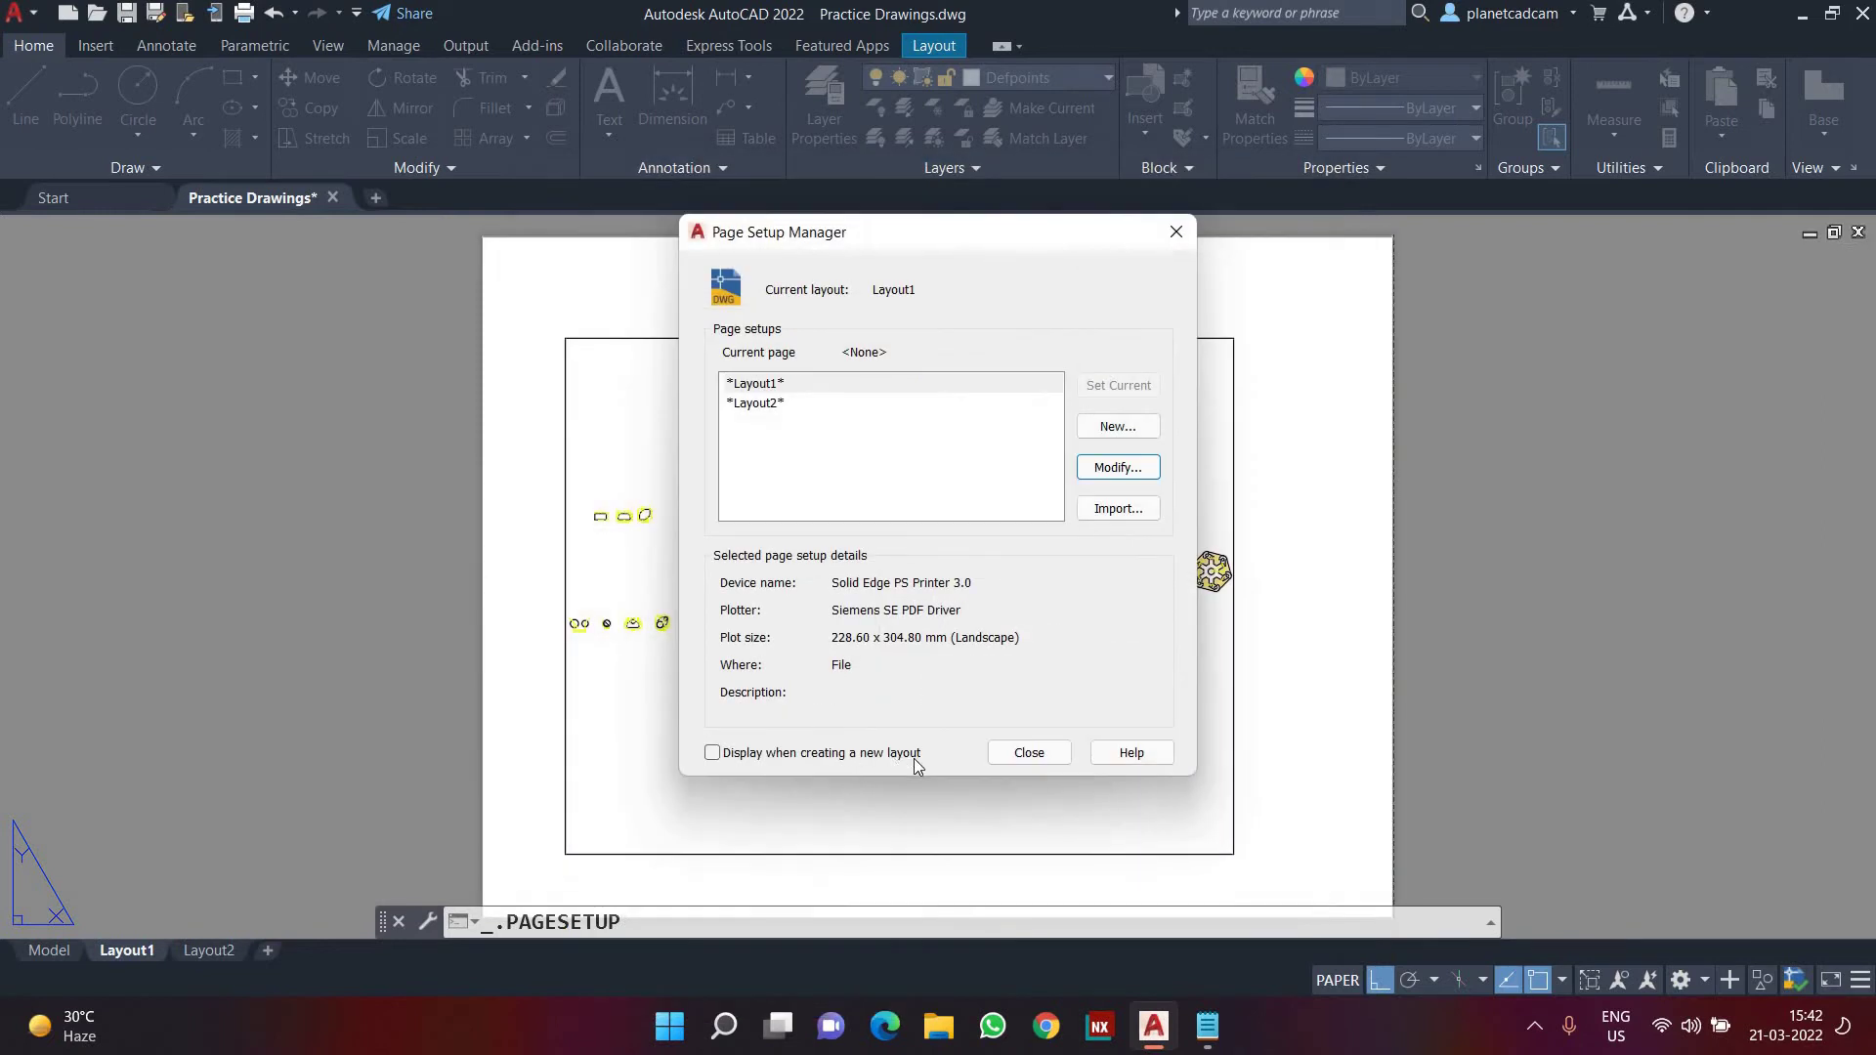
click(1016, 759)
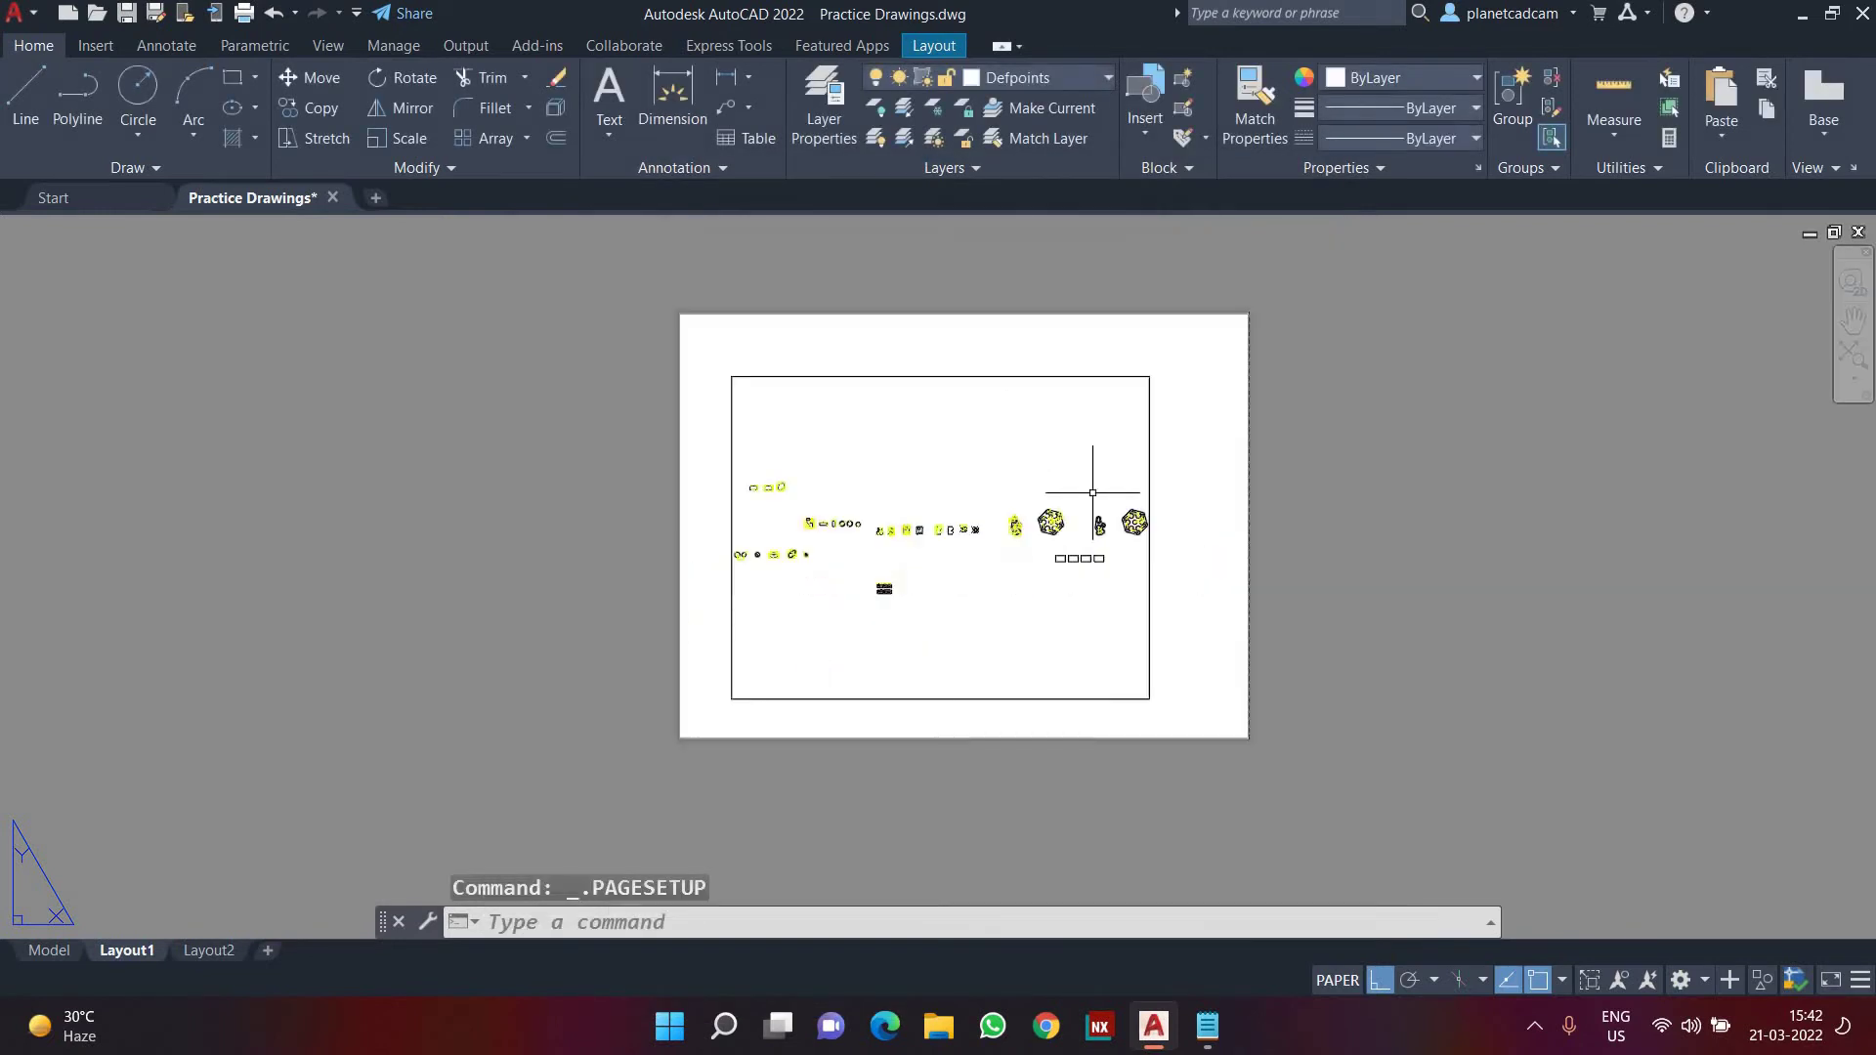
scroll(1241, 337, up, 5)
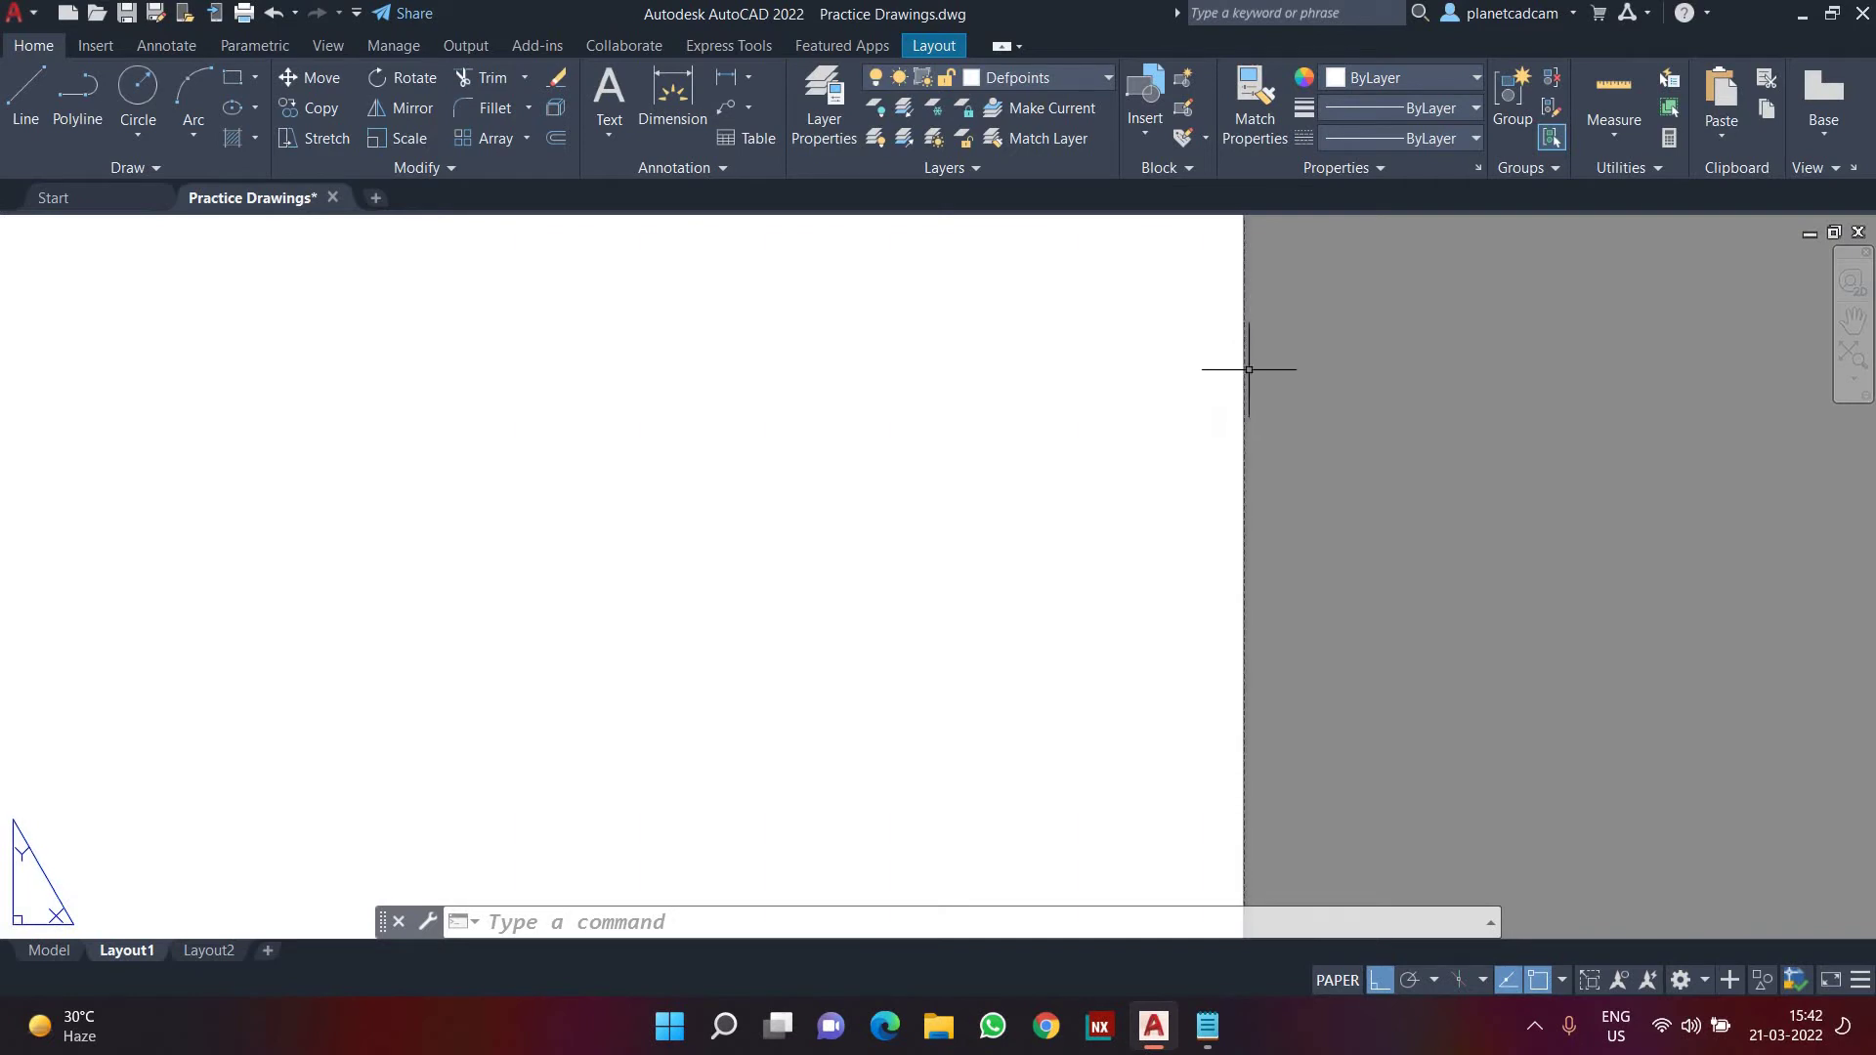
scroll(1251, 378, down, 3)
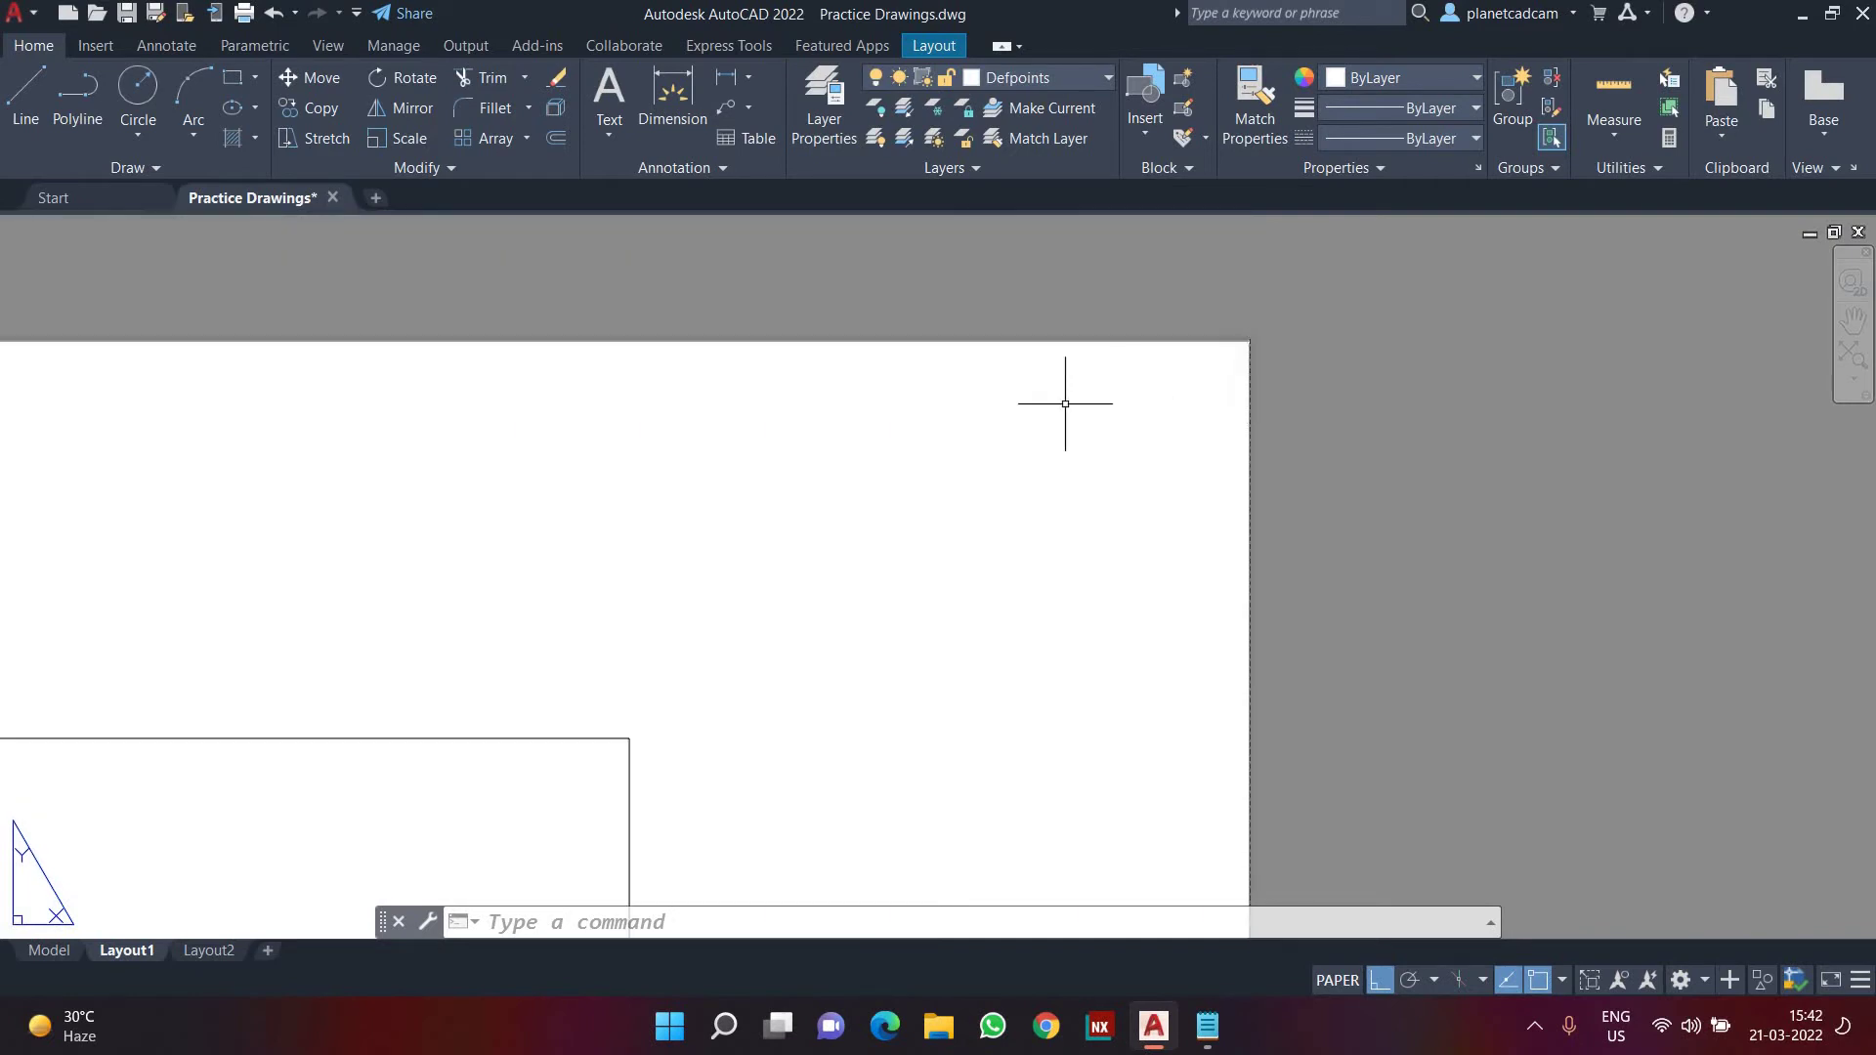
scroll(1065, 406, down, 8)
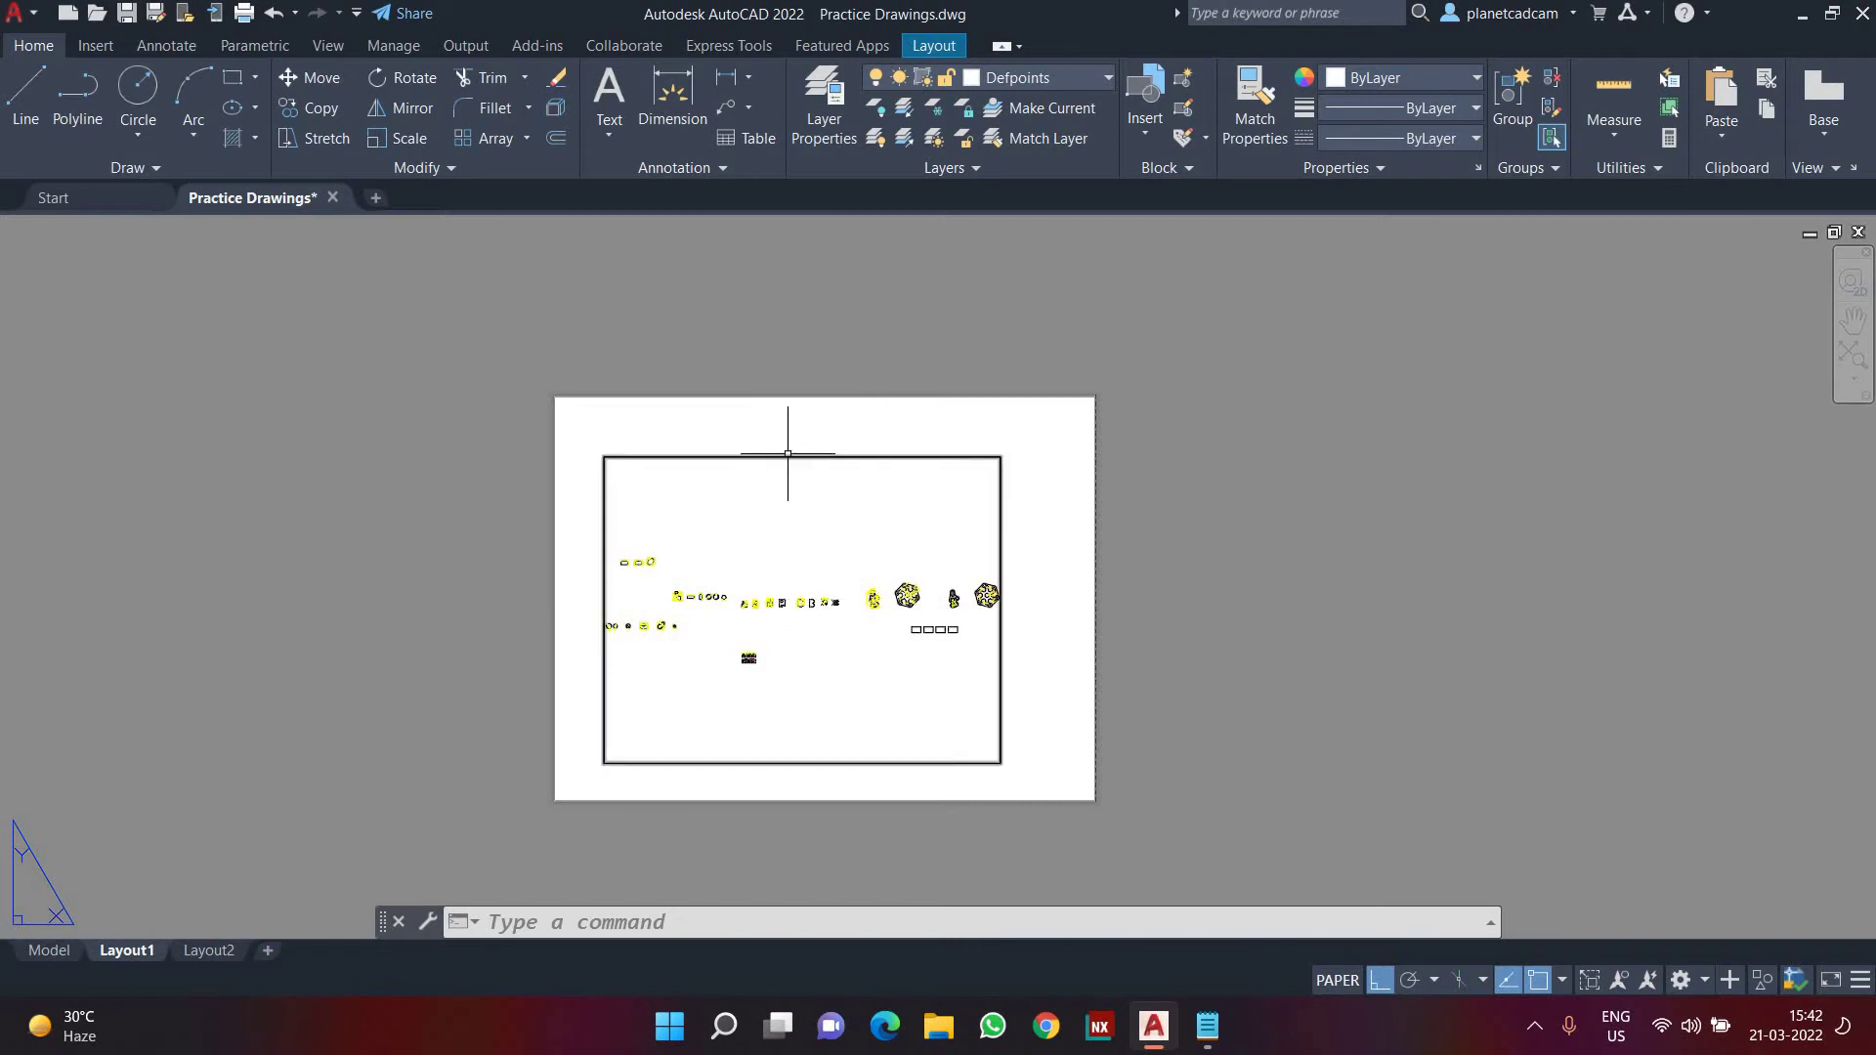
- Modify the Layout1 page setup to use the AutoCAD PDF (High Quality Print).pc3 plotter with ISO A4 (297.00 x 210.00 MM) paper
mouse_move(789, 454)
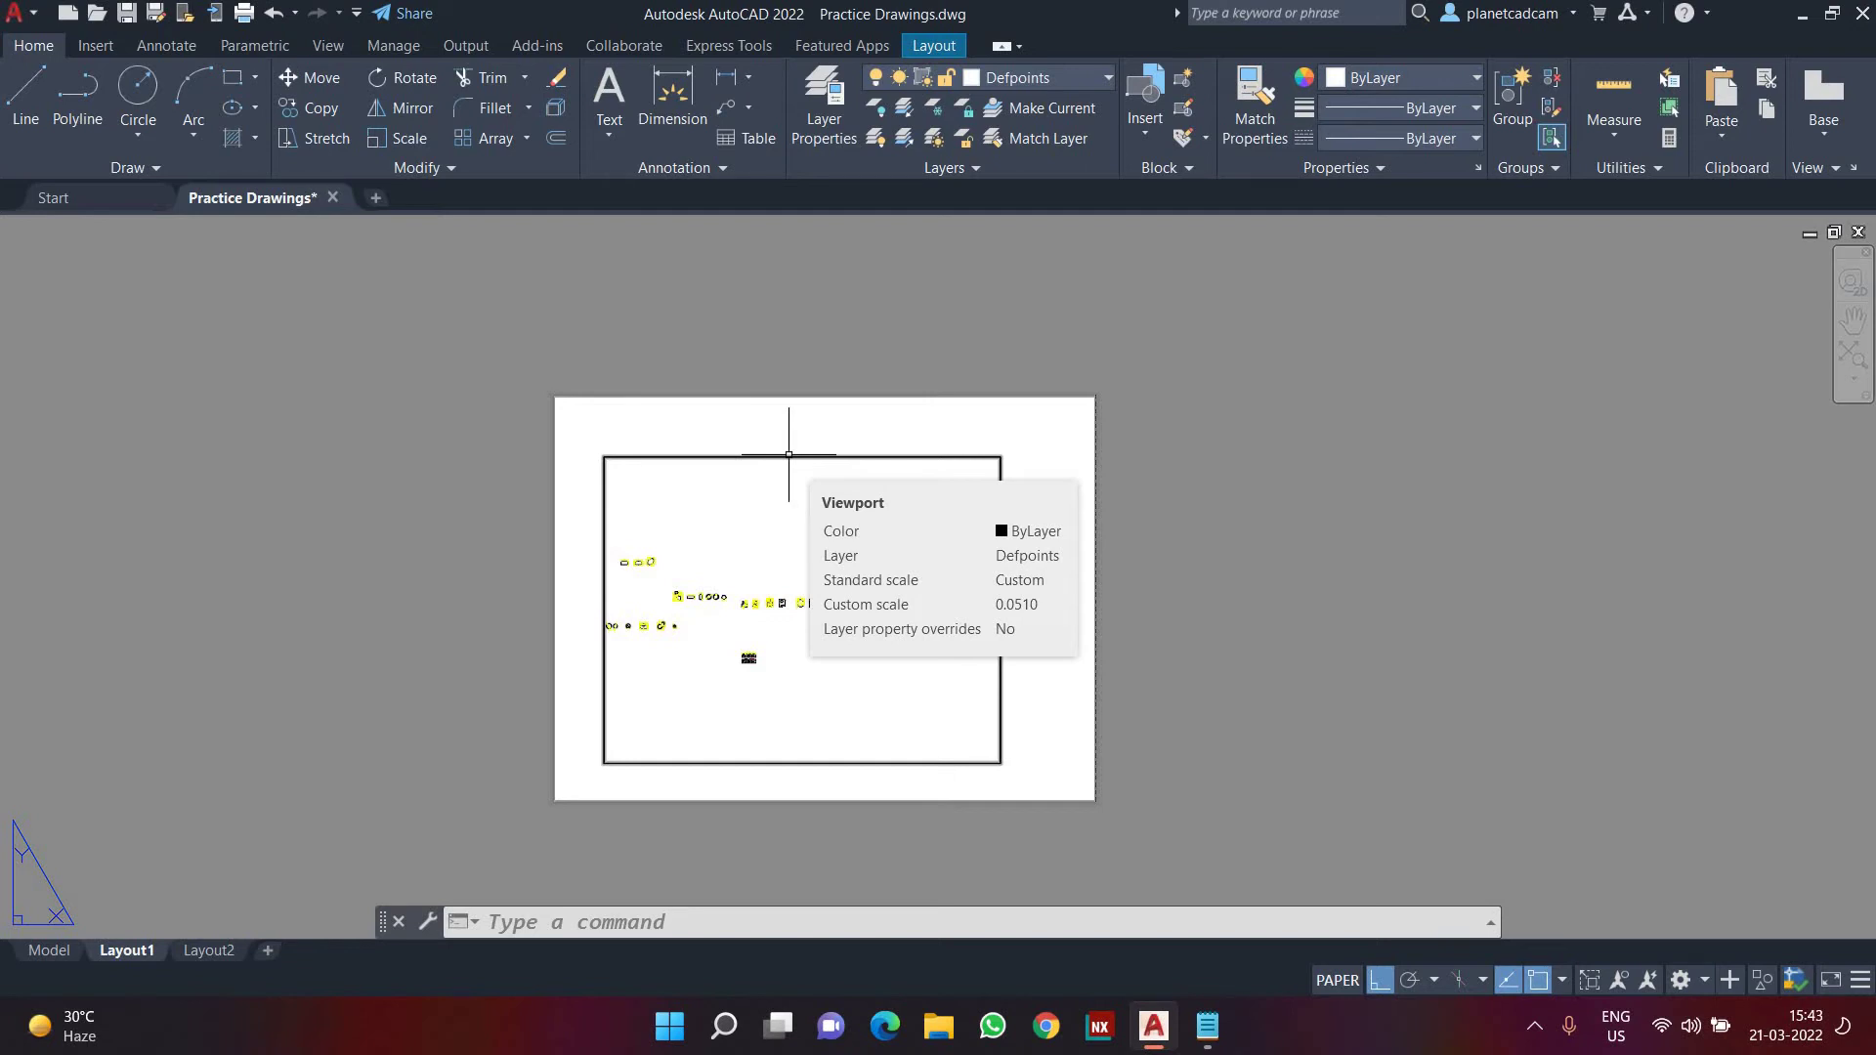
right_click(125, 950)
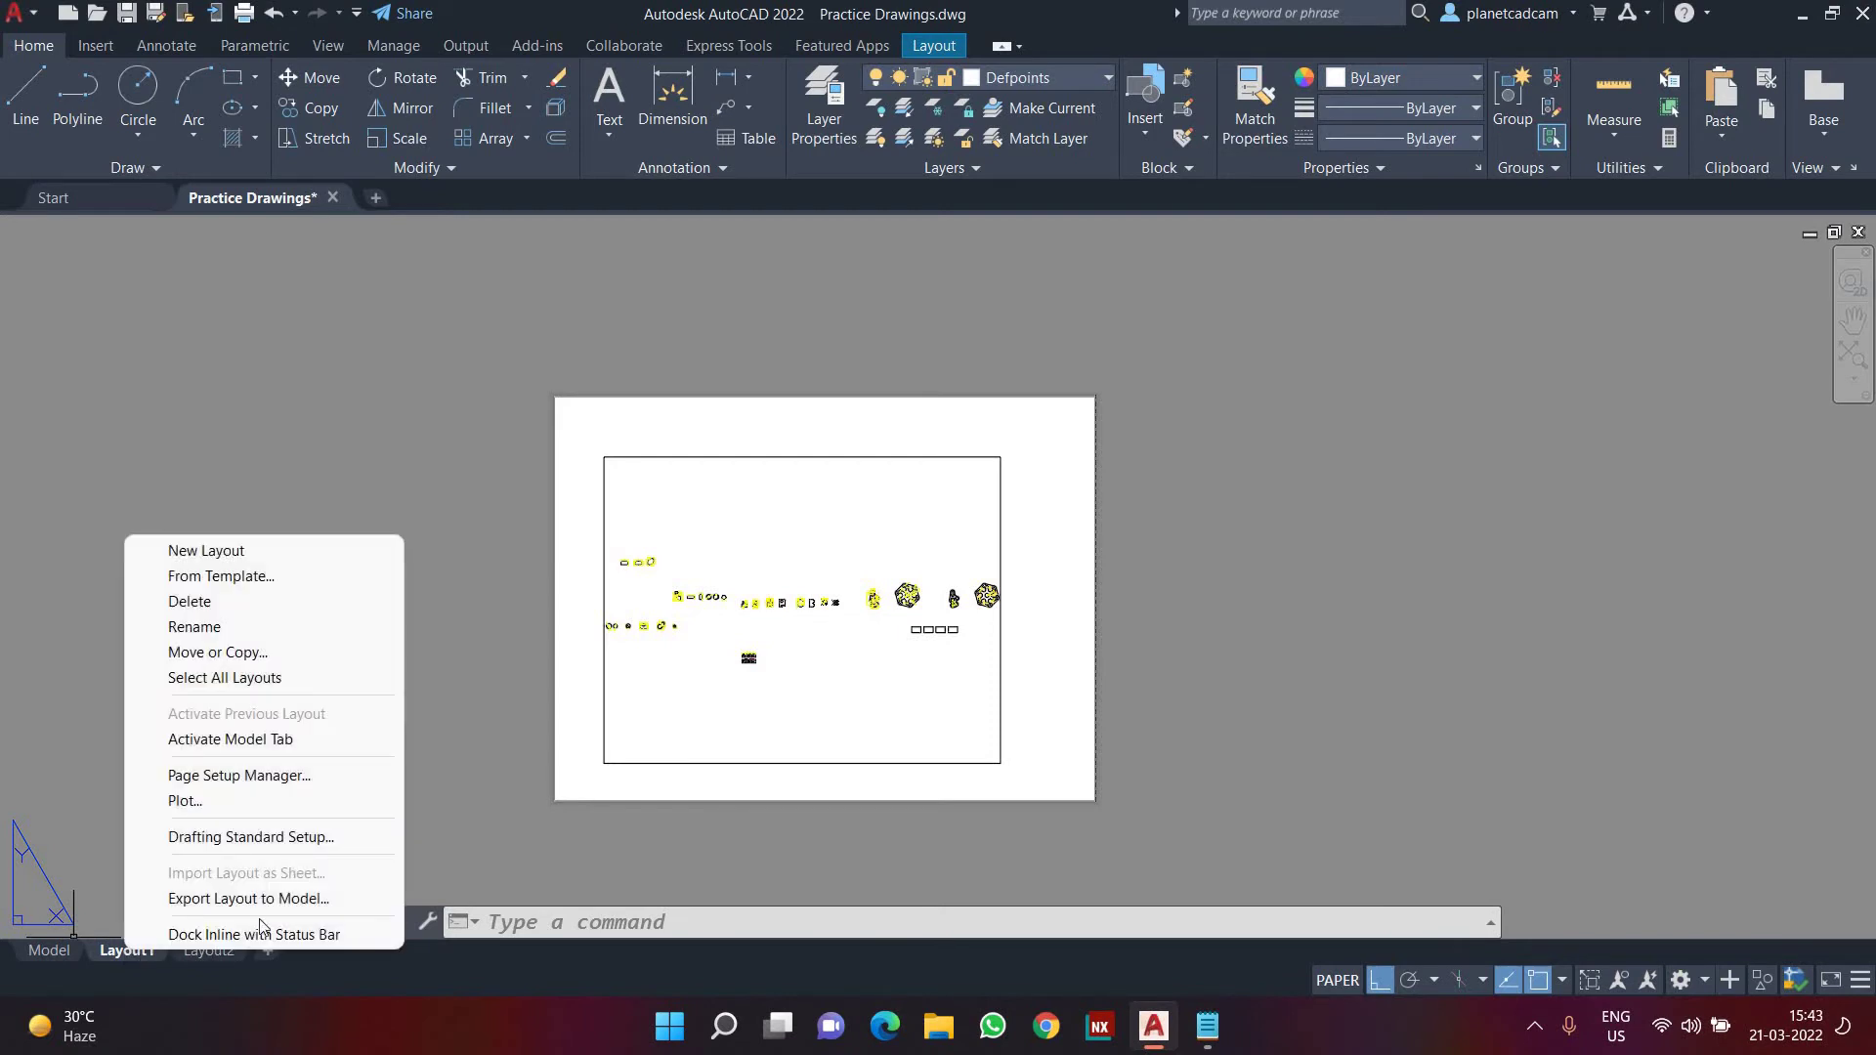
click(276, 790)
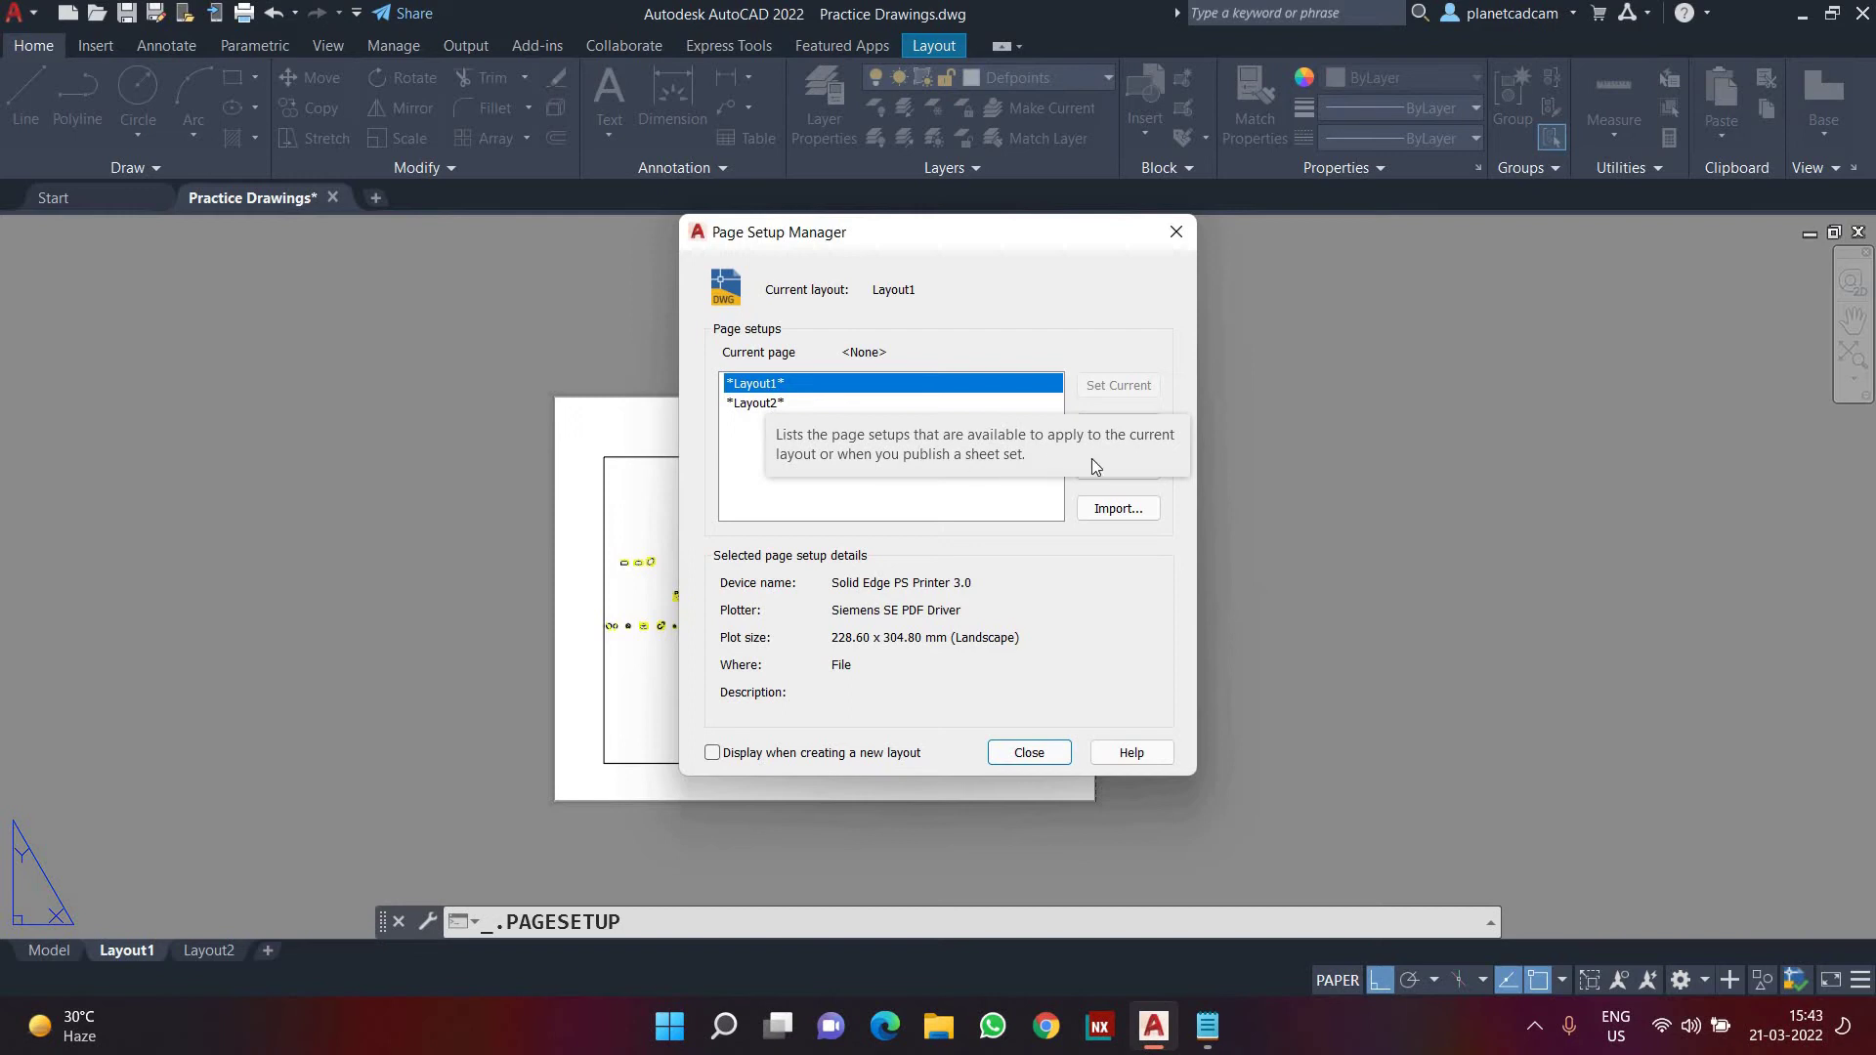
click(1119, 471)
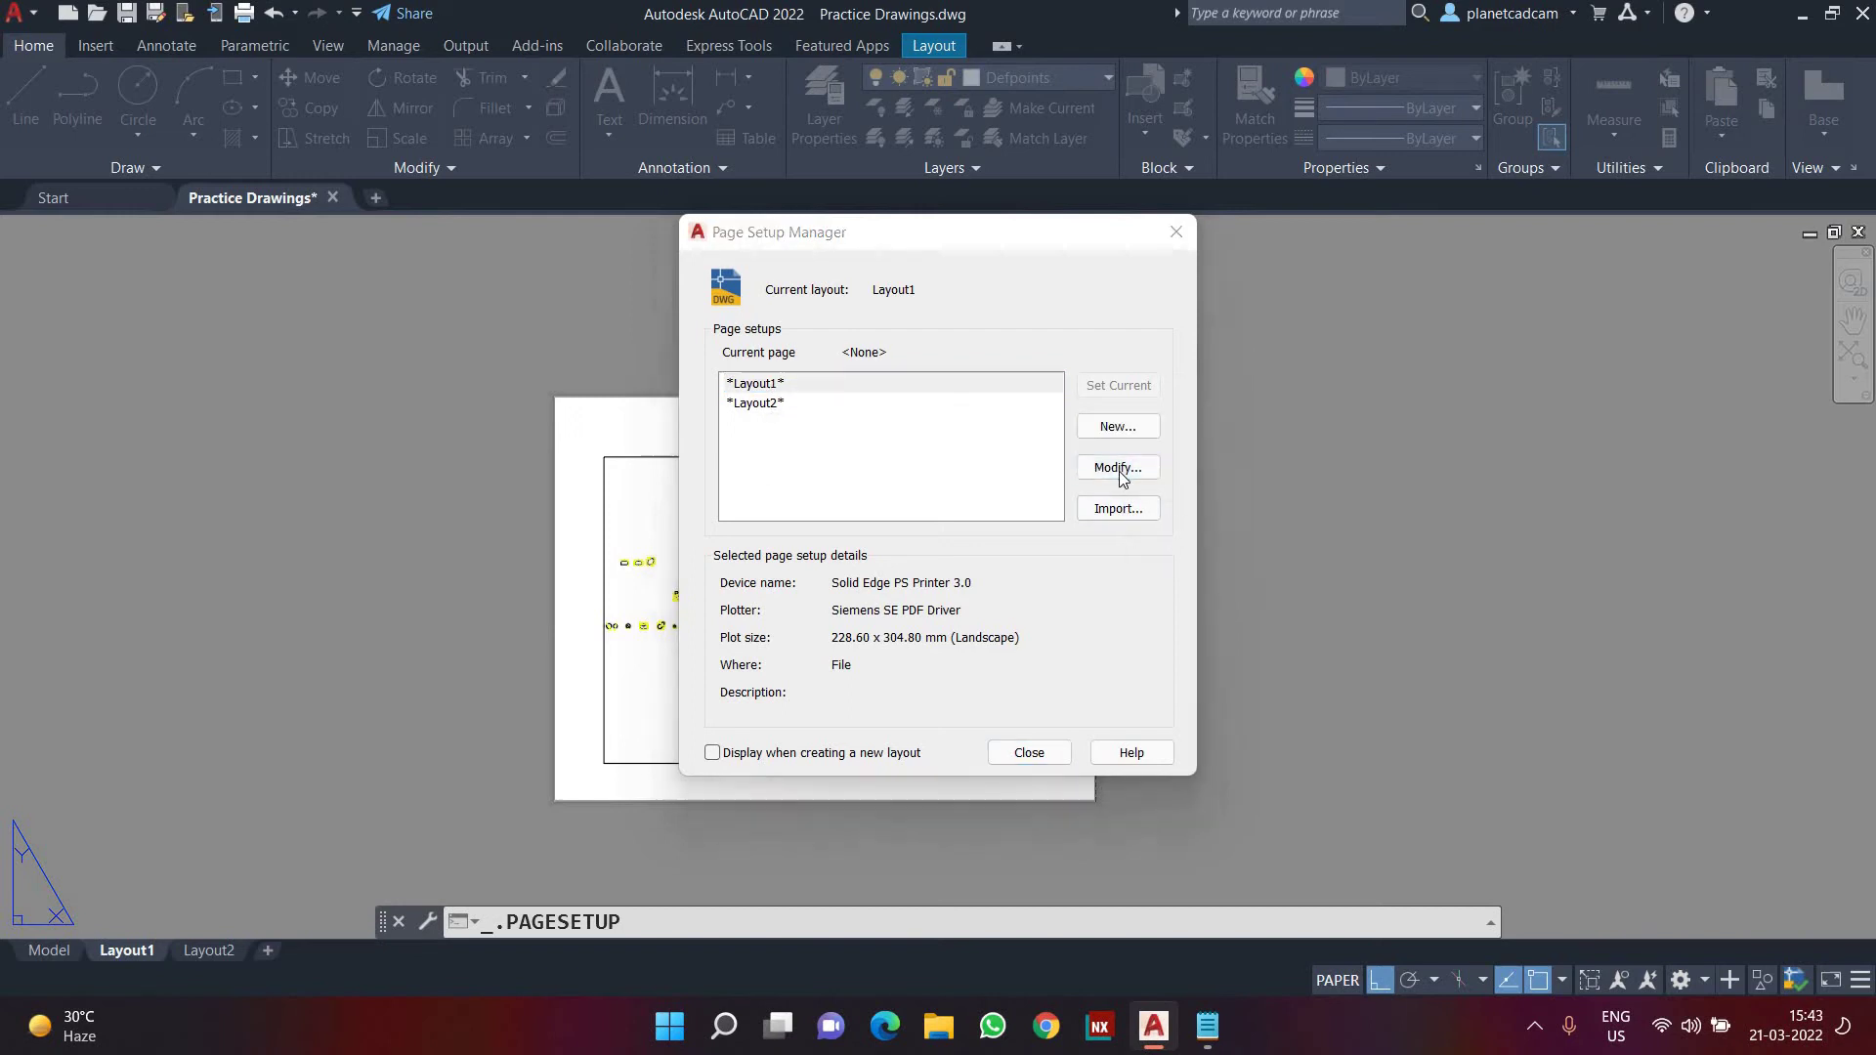
click(791, 333)
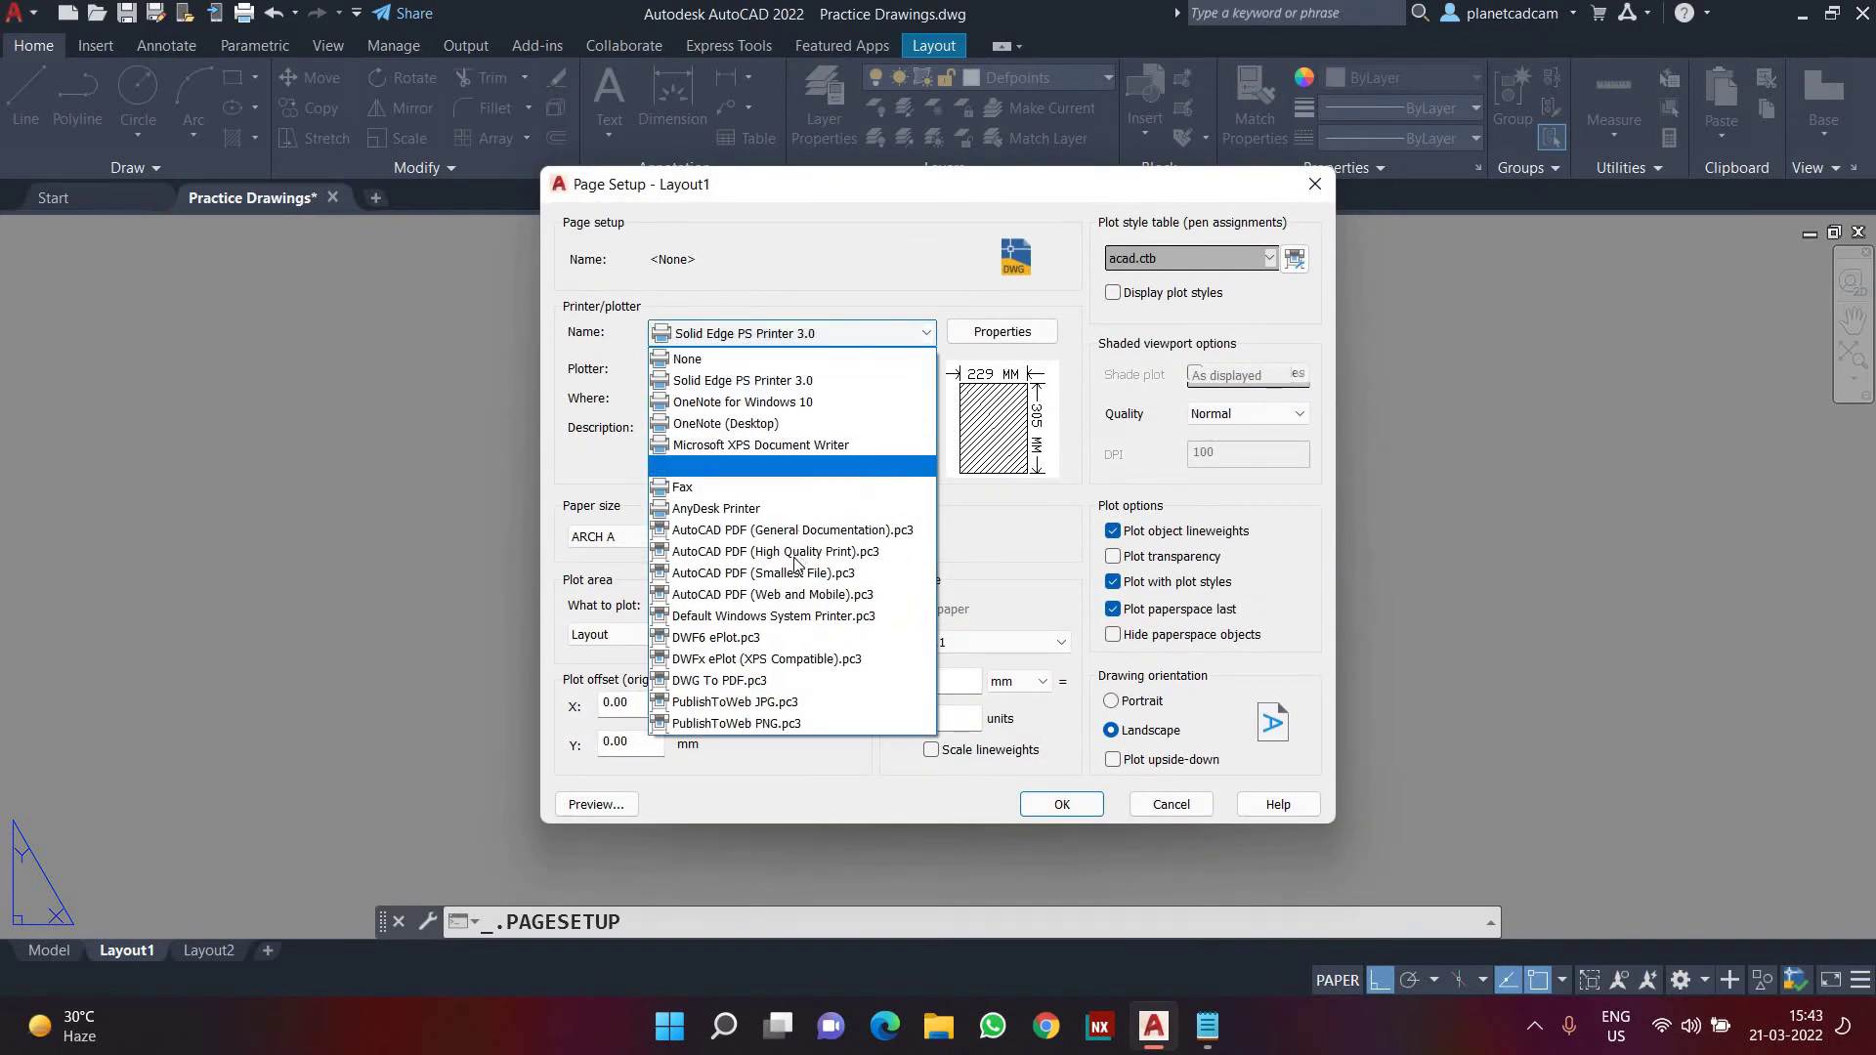
click(797, 553)
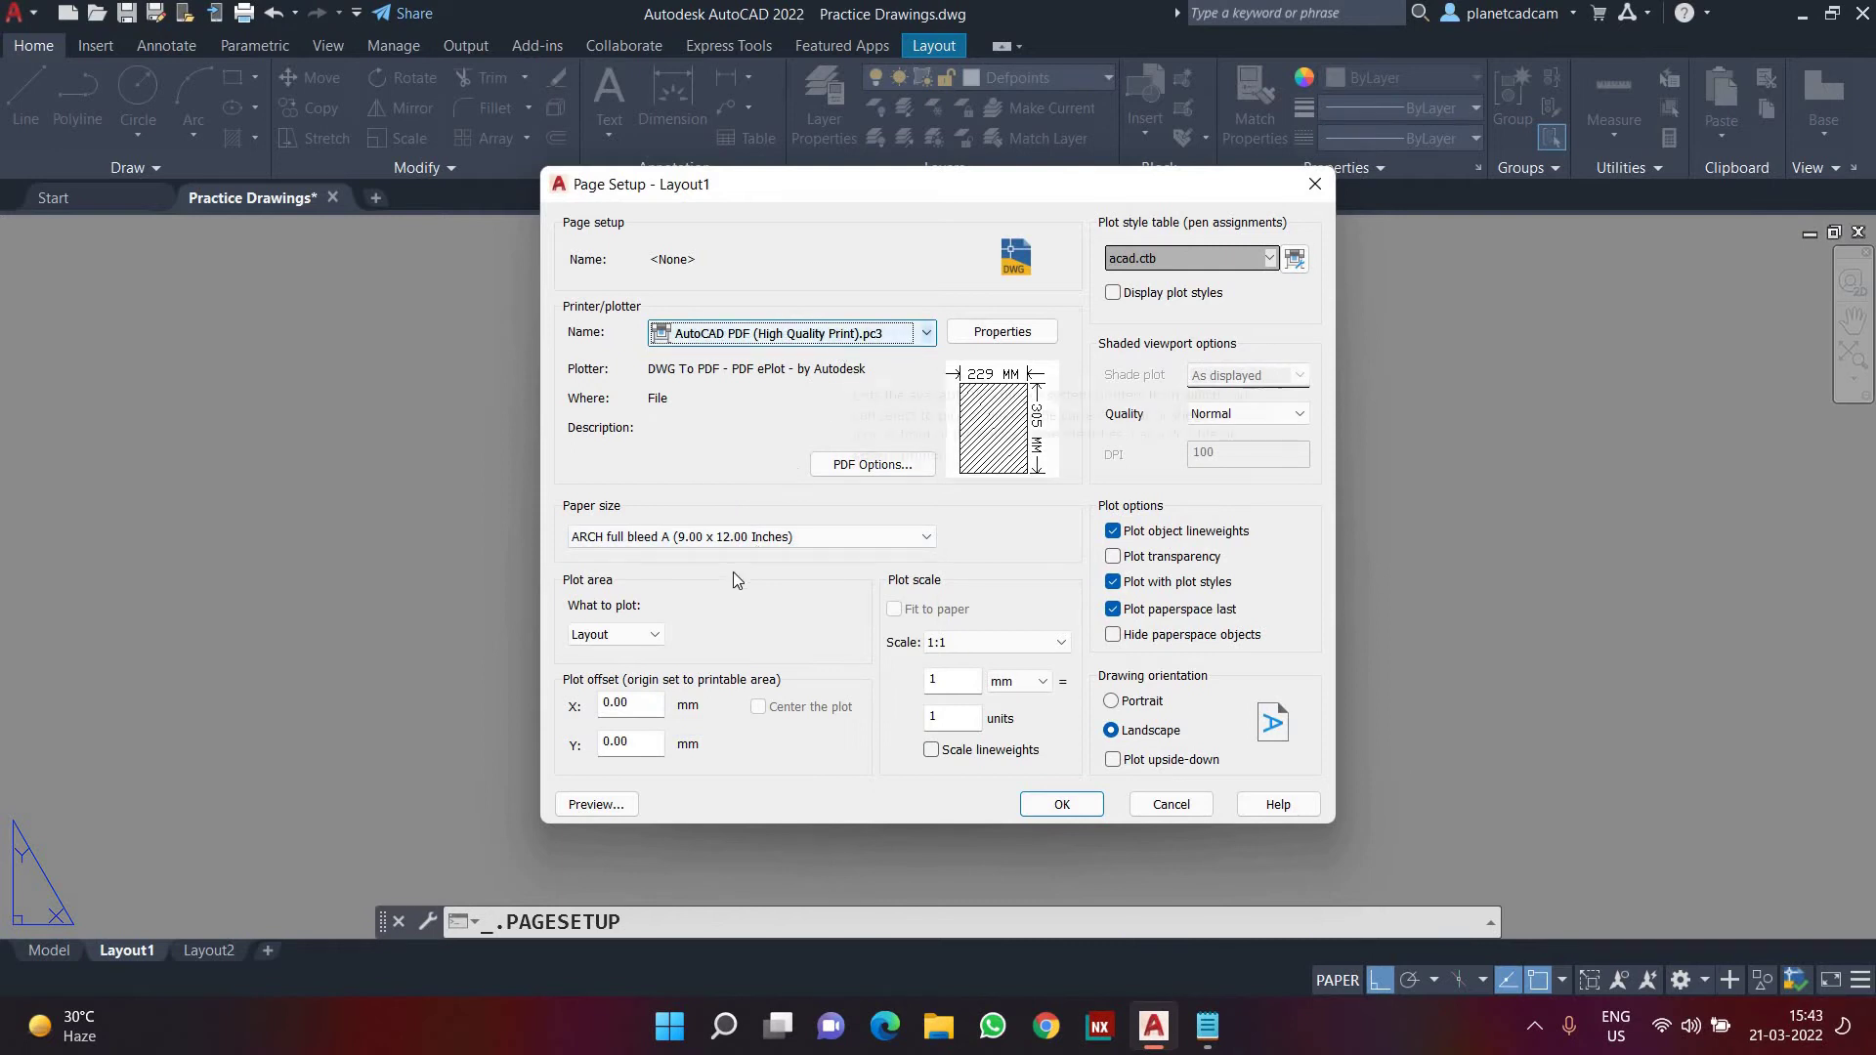
click(719, 538)
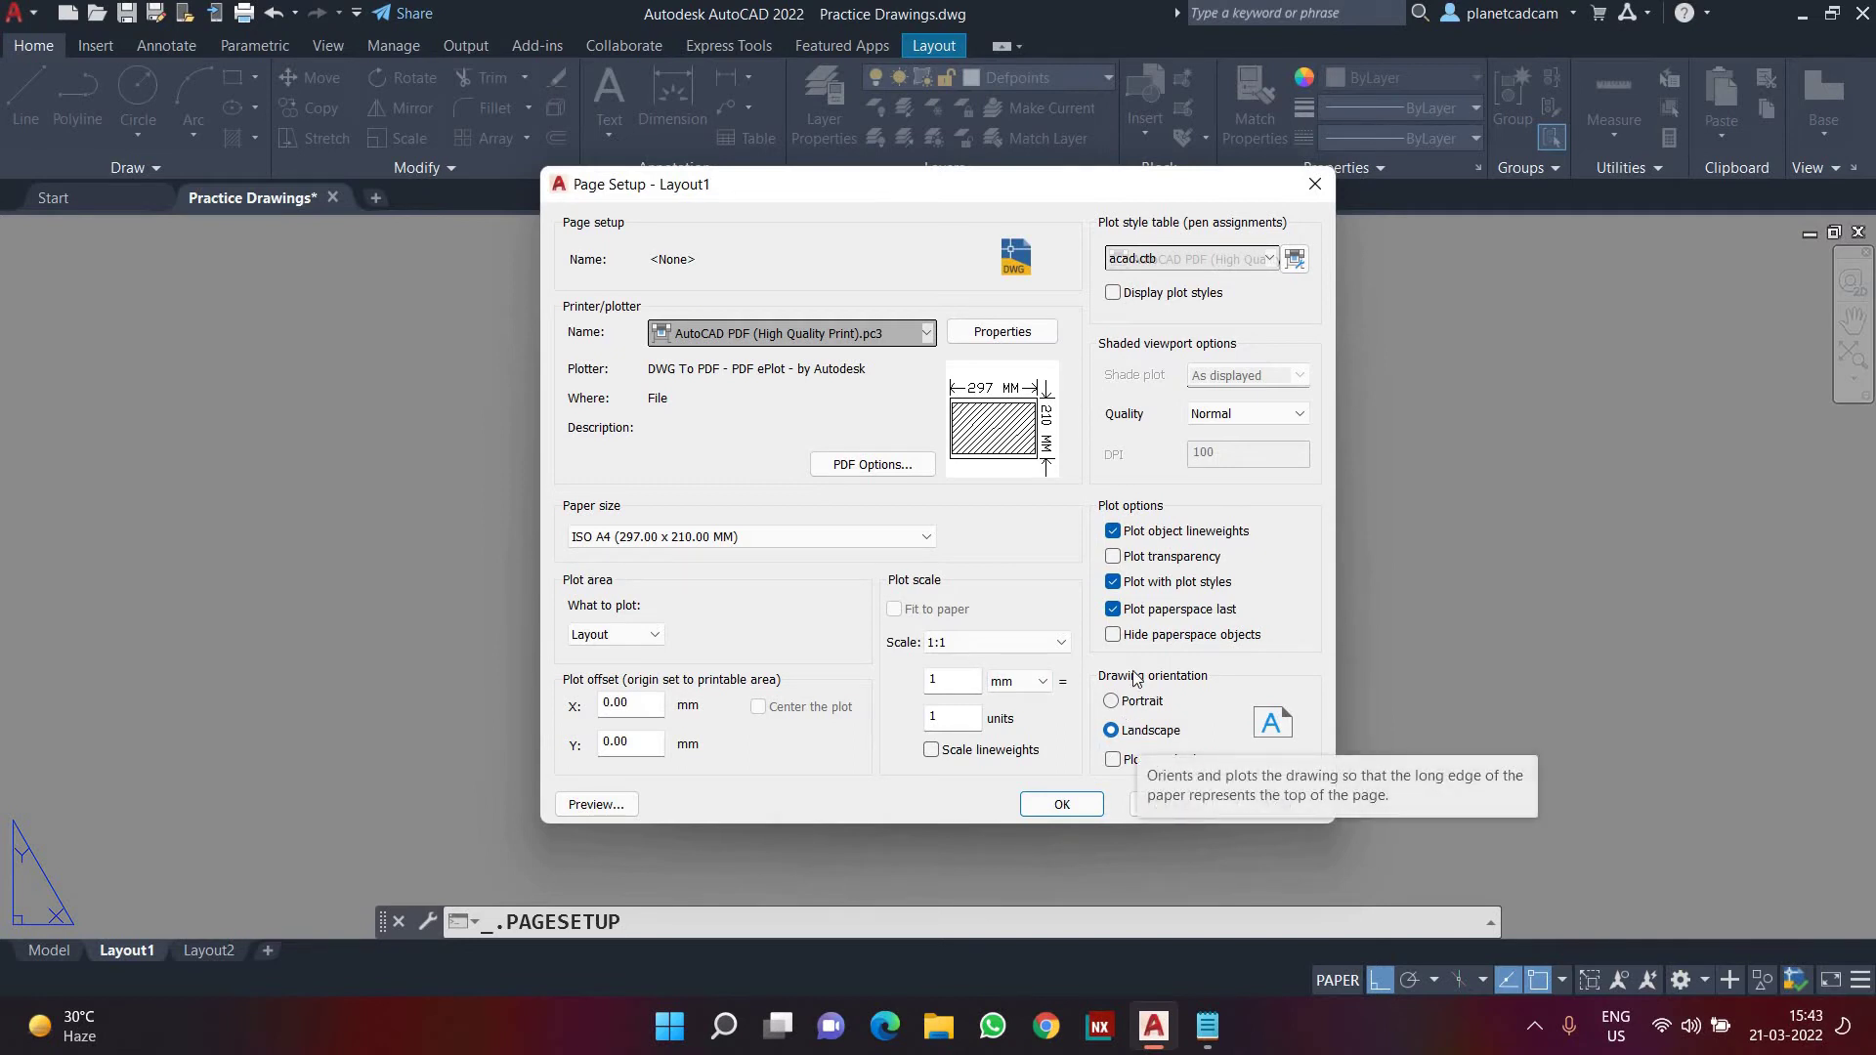
click(1060, 806)
click(1021, 747)
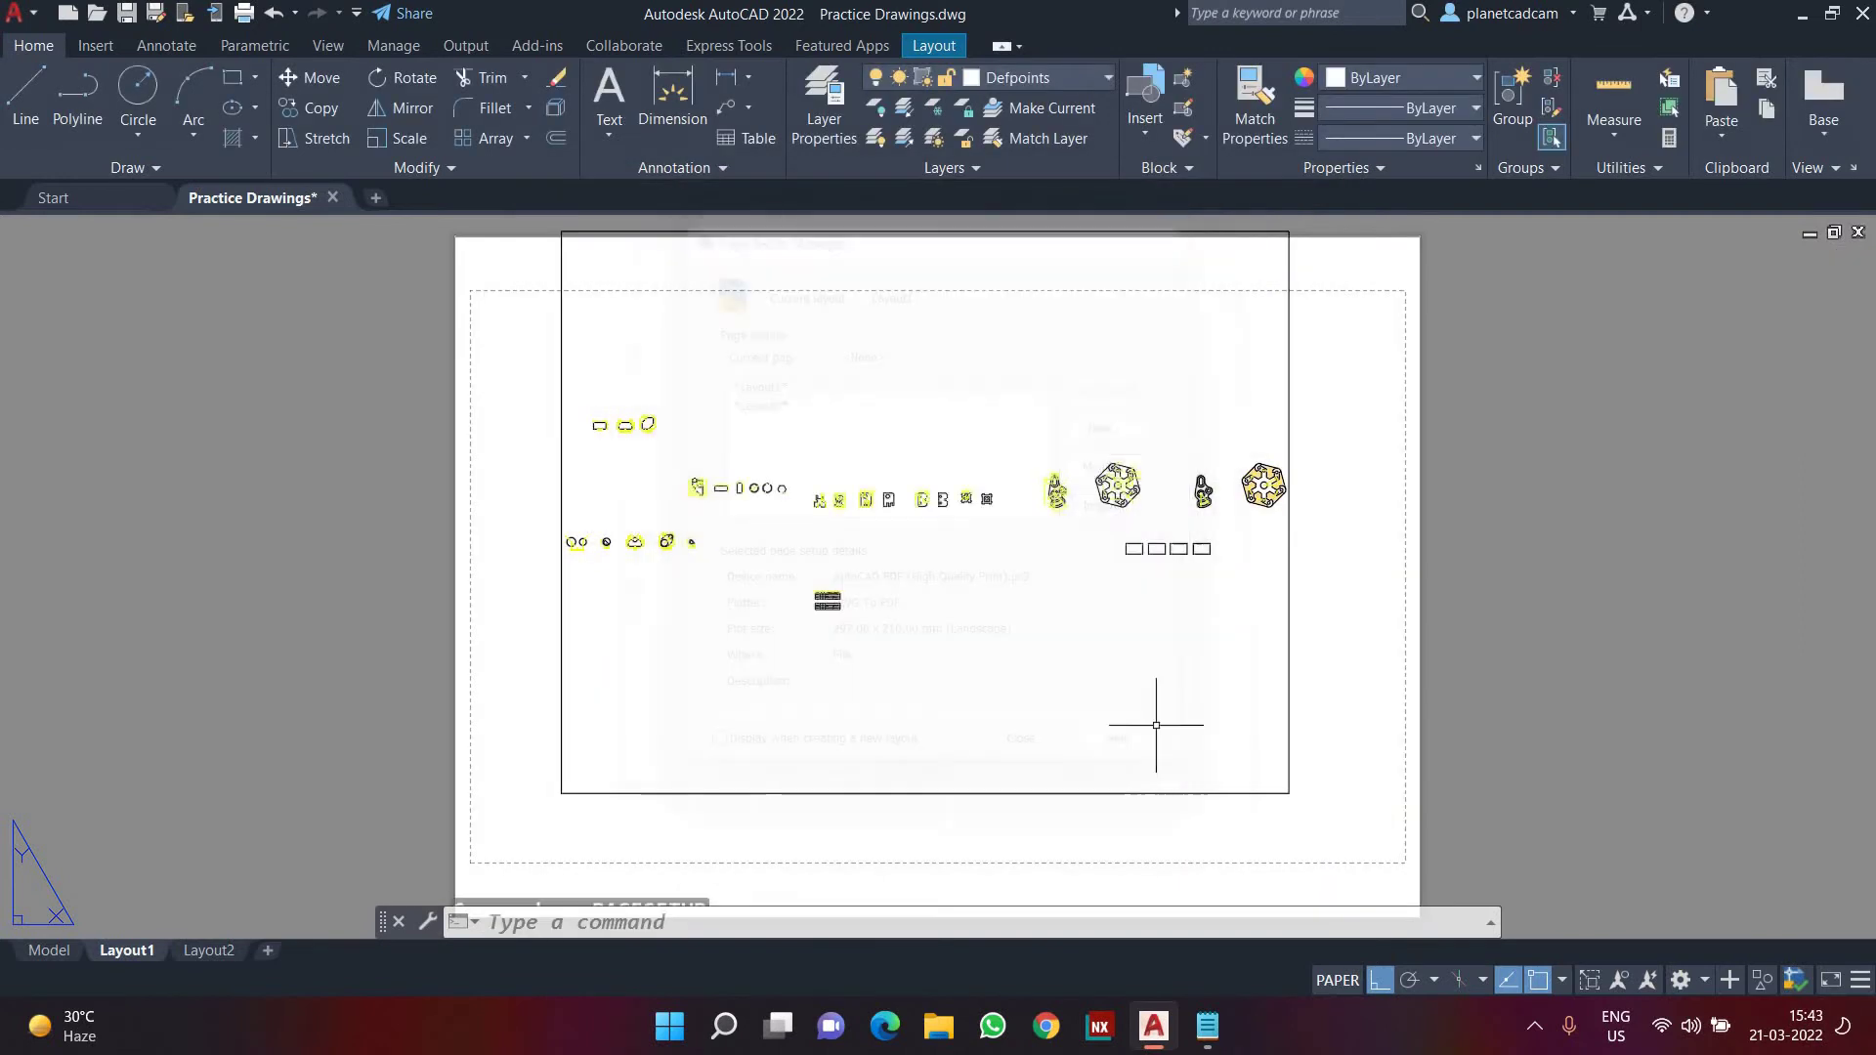
- Delete the existing viewport from the Layout1 sheet
scroll(1185, 604, down, 4)
scroll(1182, 545, up, 2)
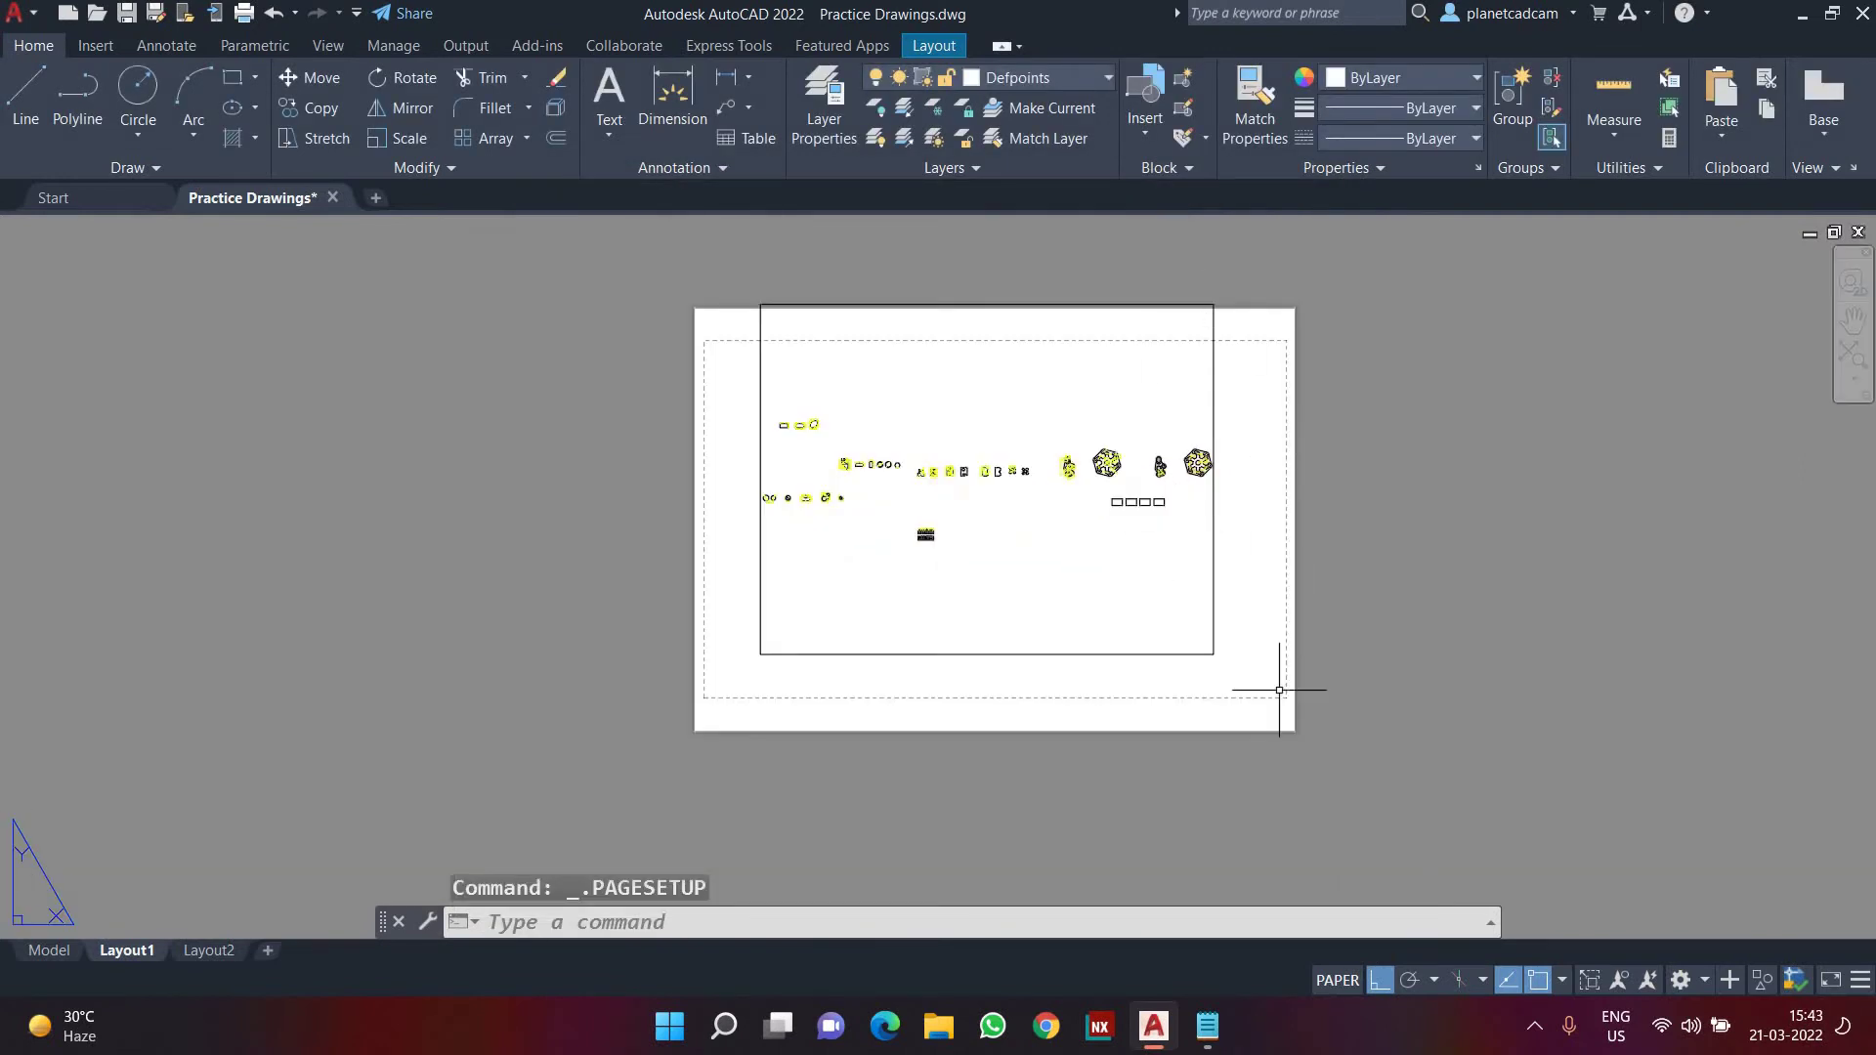
scroll(1260, 415, up, 2)
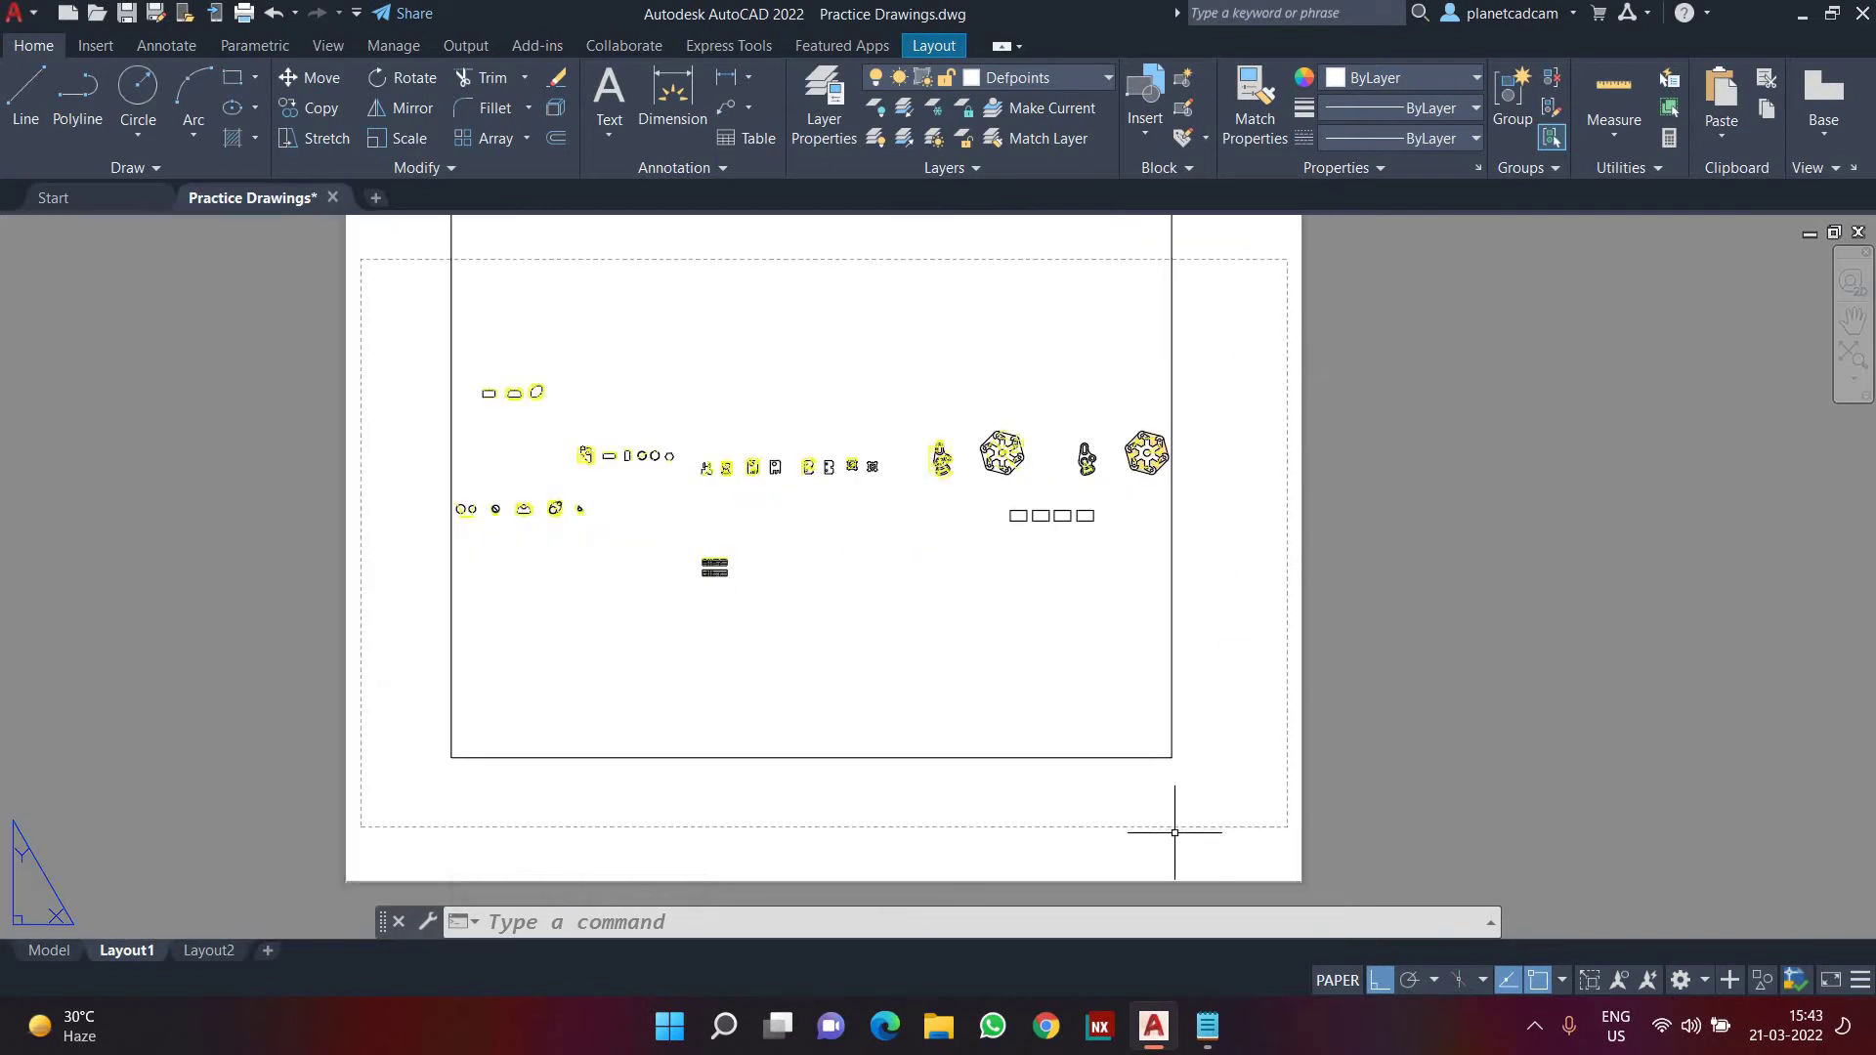
scroll(1174, 832, down, 4)
scroll(1131, 670, up, 2)
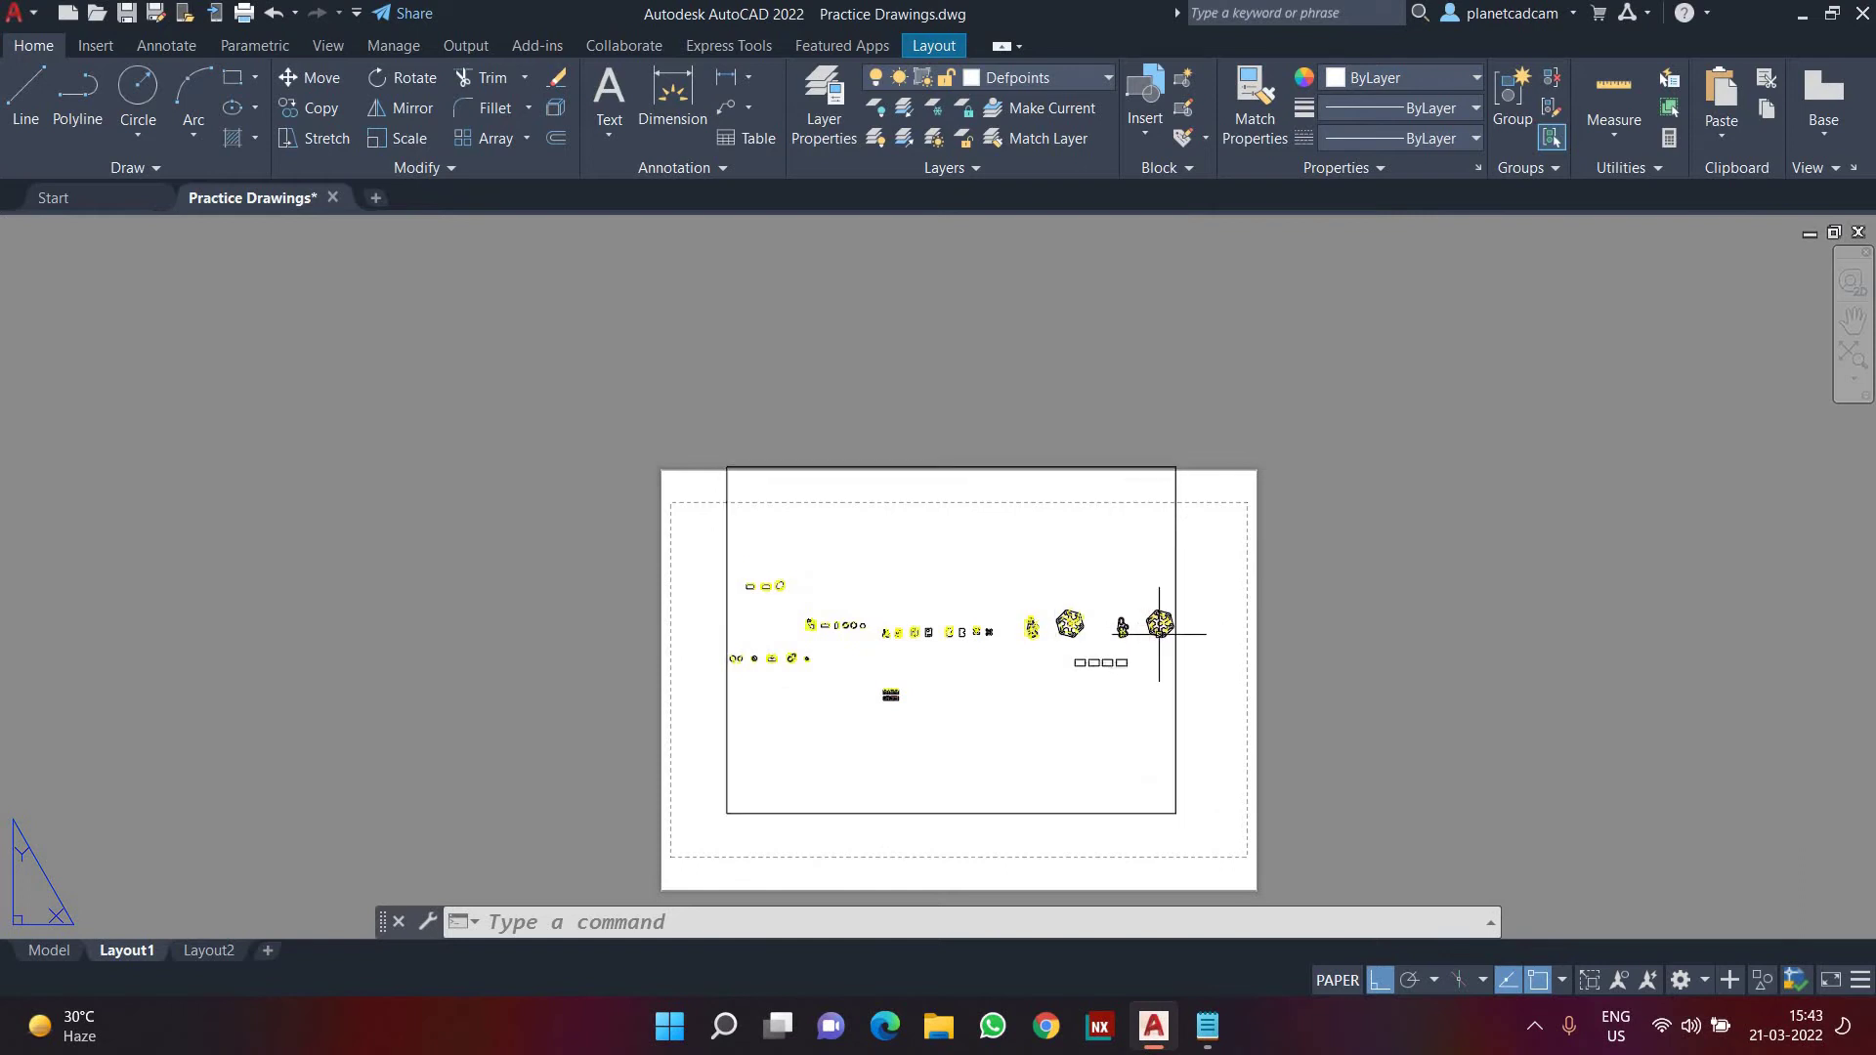
click(1204, 539)
click(1126, 565)
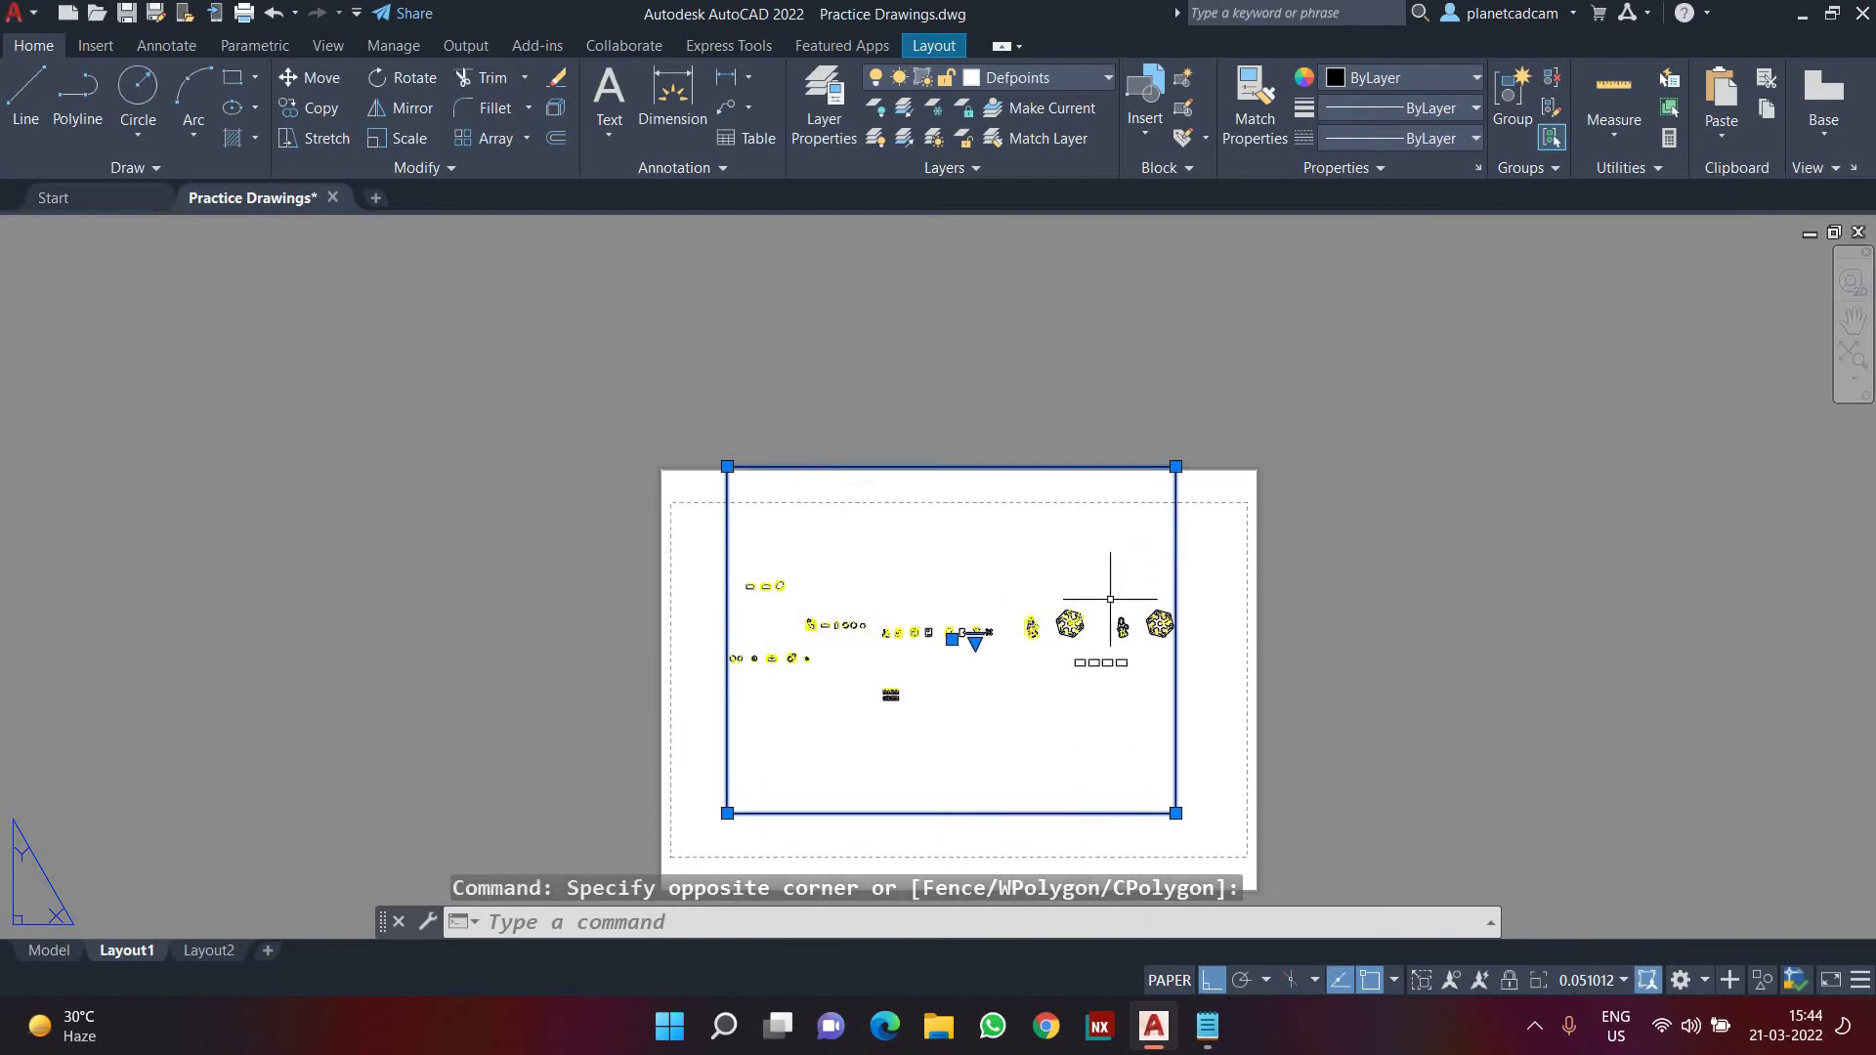
key(Delete)
key(ctrl+z)
click(1163, 655)
click(1123, 720)
key(Delete)
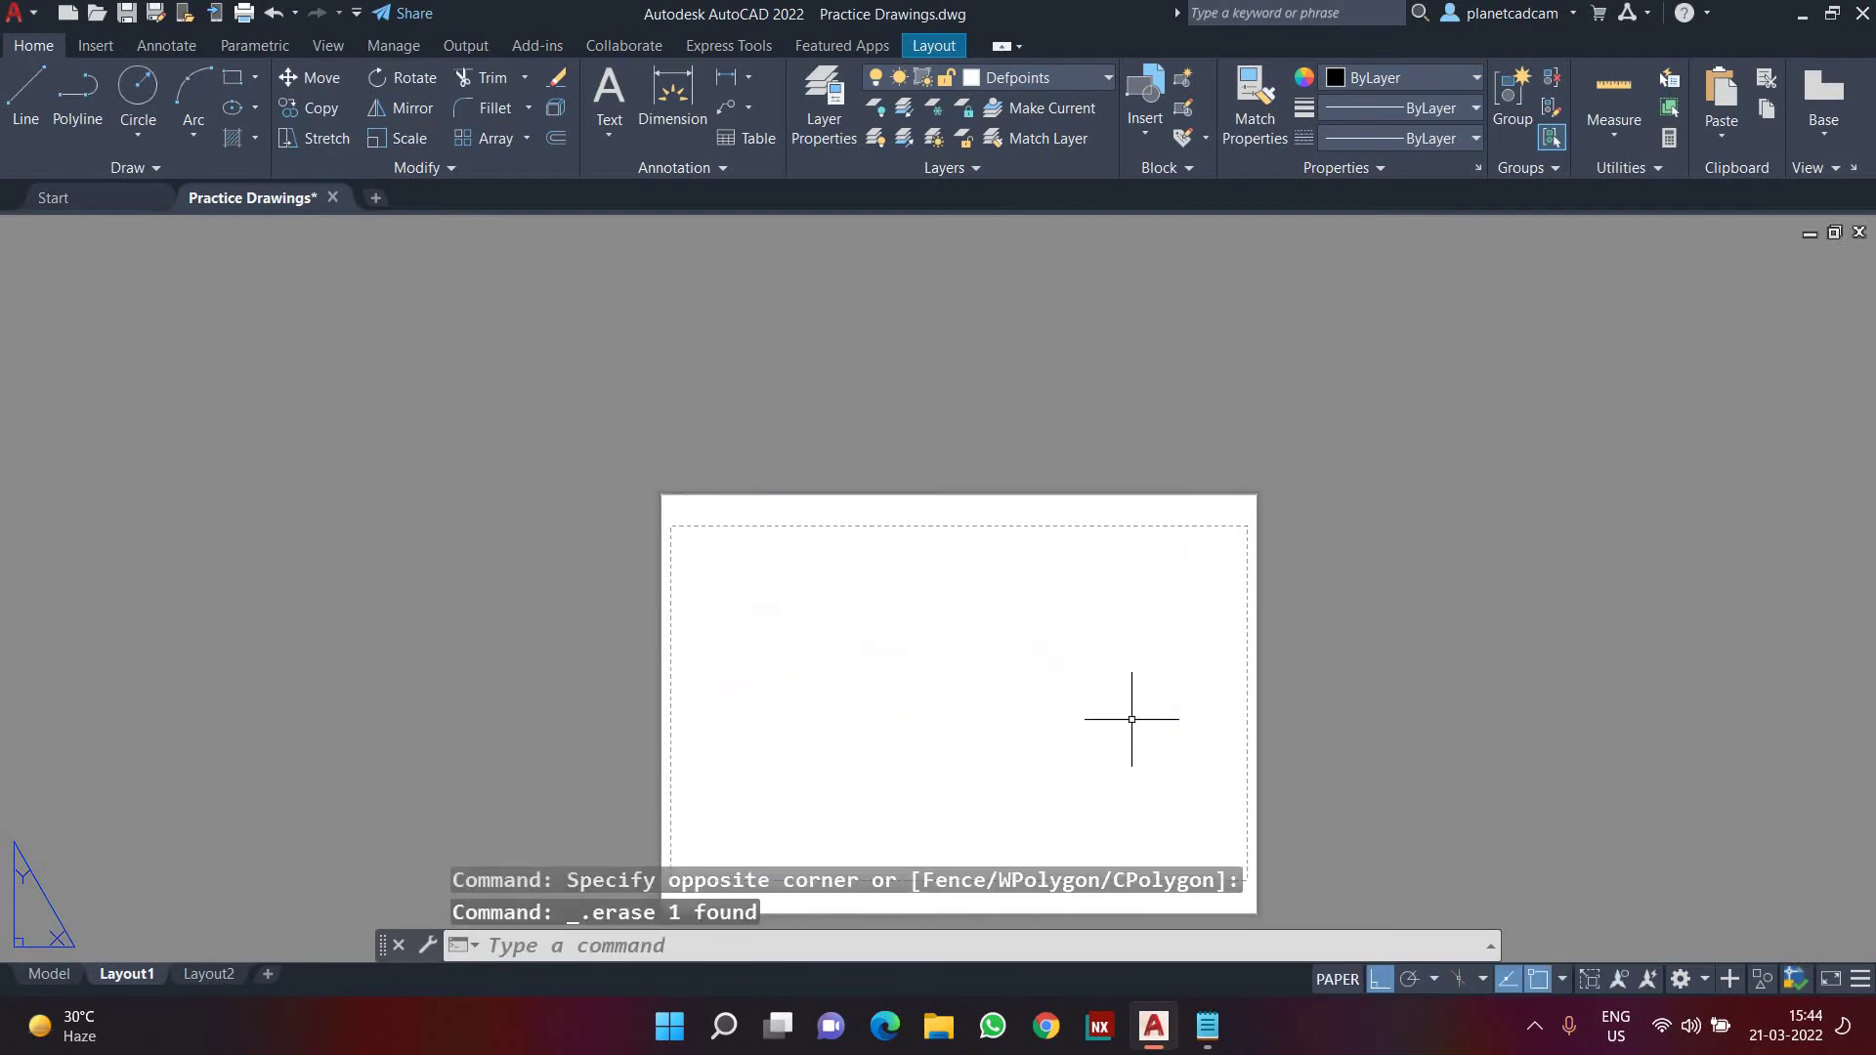
- Create a small rectangular viewport with MVIEW near the upper-left corner of the sheet's printable area
middle_drag(1001, 679, 1001, 636)
scroll(980, 557, up, 3)
mouse_move(999, 569)
middle_down()
mouse_move(999, 534)
mouse_move(1001, 555)
middle_up()
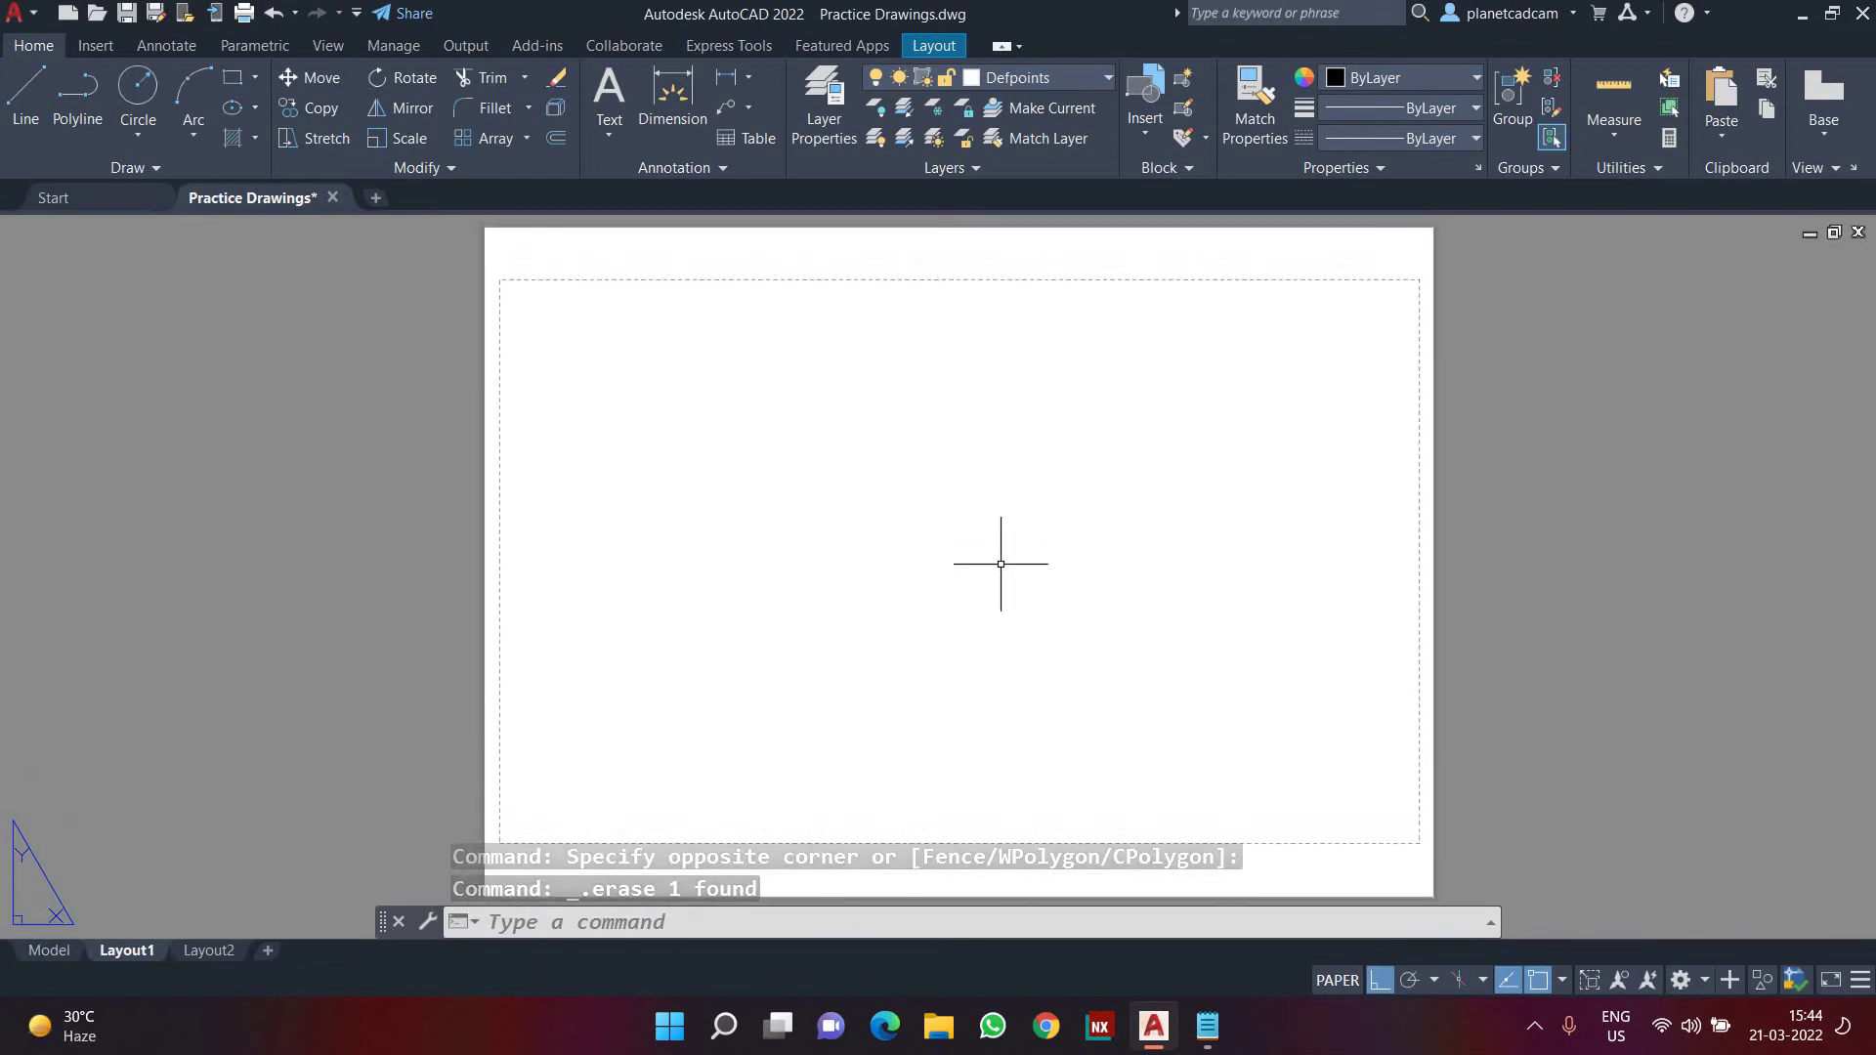
text(MV)
key(Return)
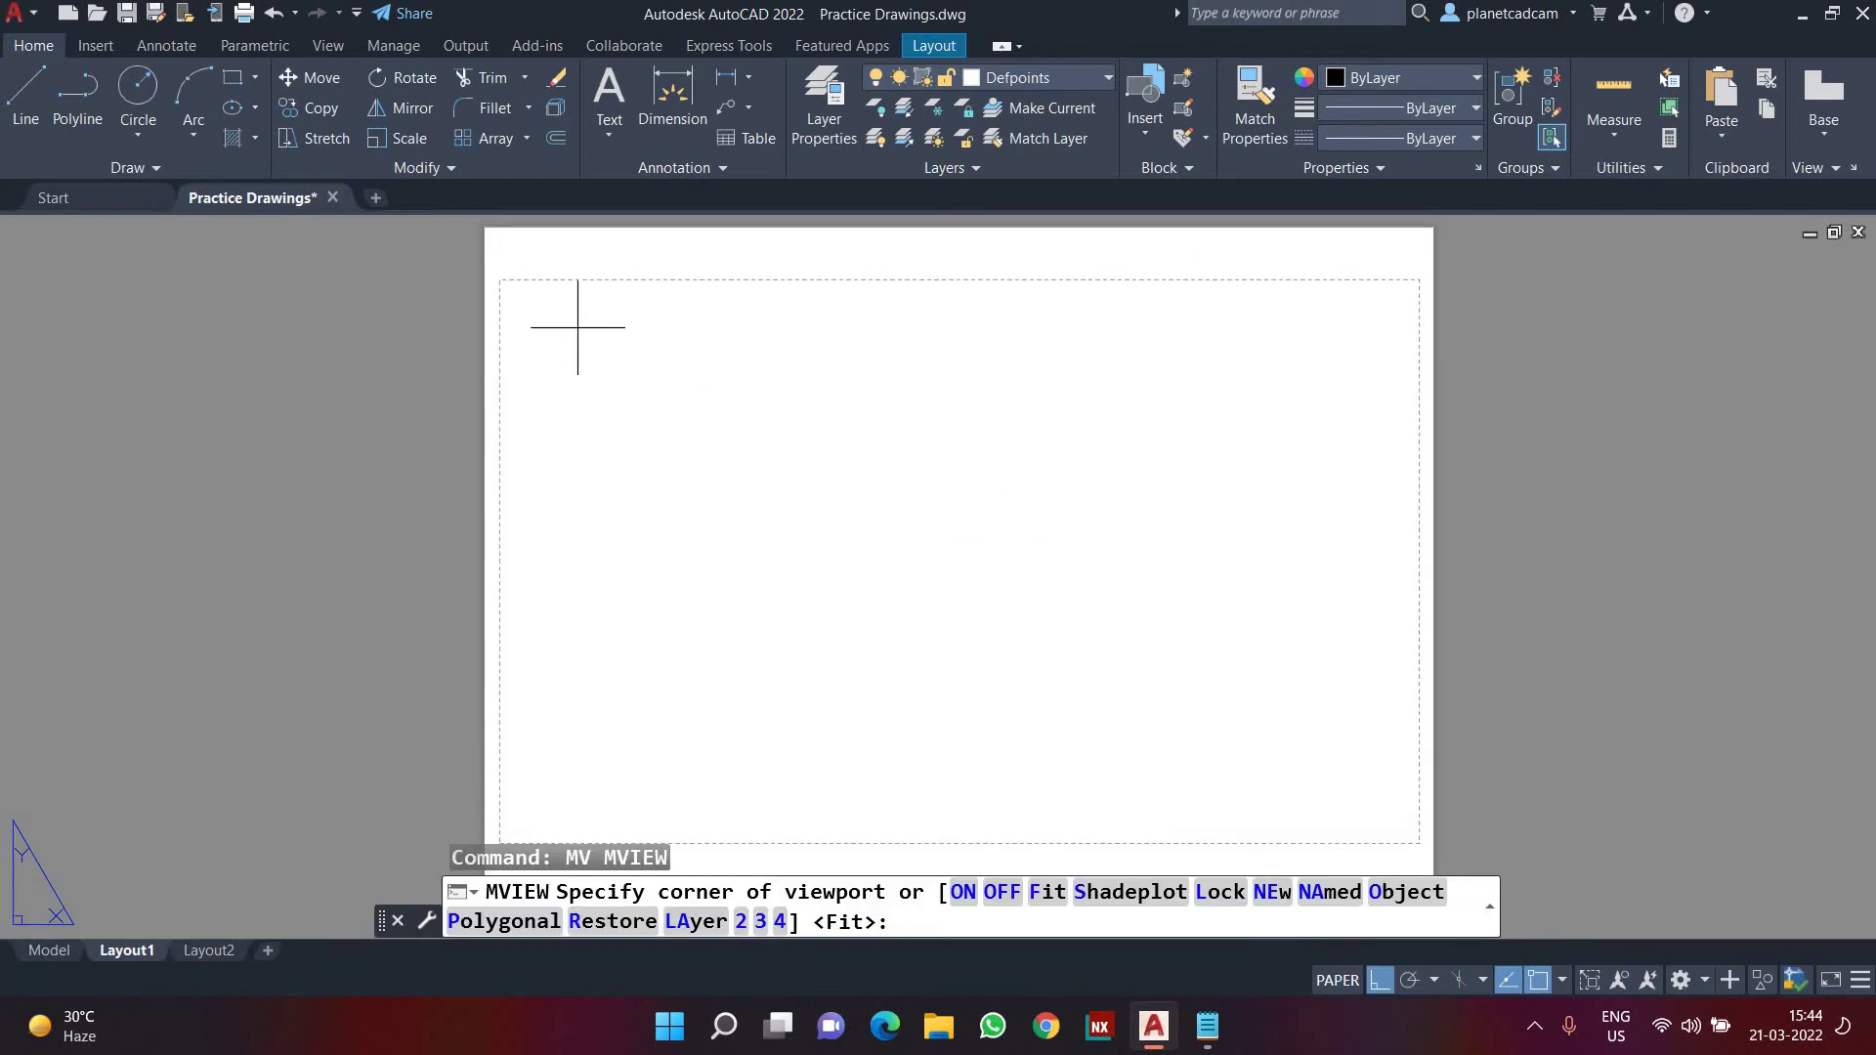
click(525, 313)
click(659, 380)
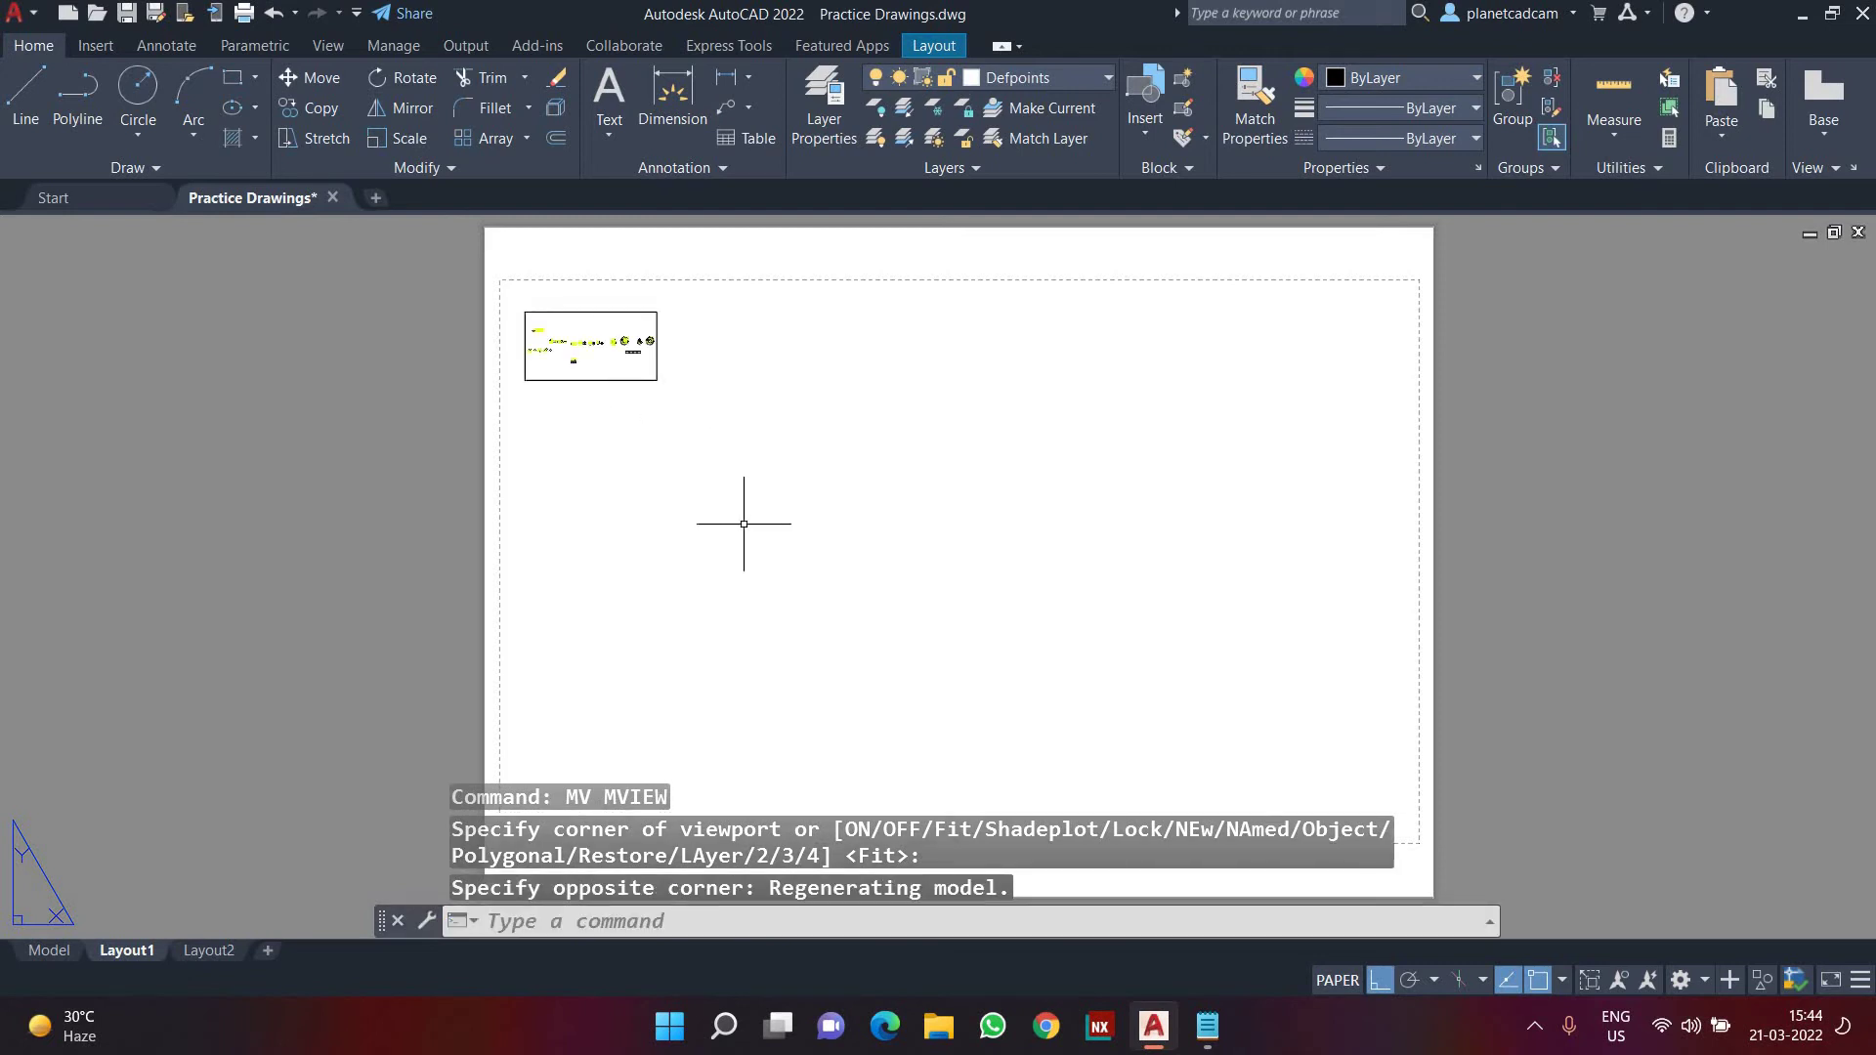
- Switch to Notepad, note the command as "VIEWPORT - MV ENTER", and return to the AutoCAD layout
click(1207, 1026)
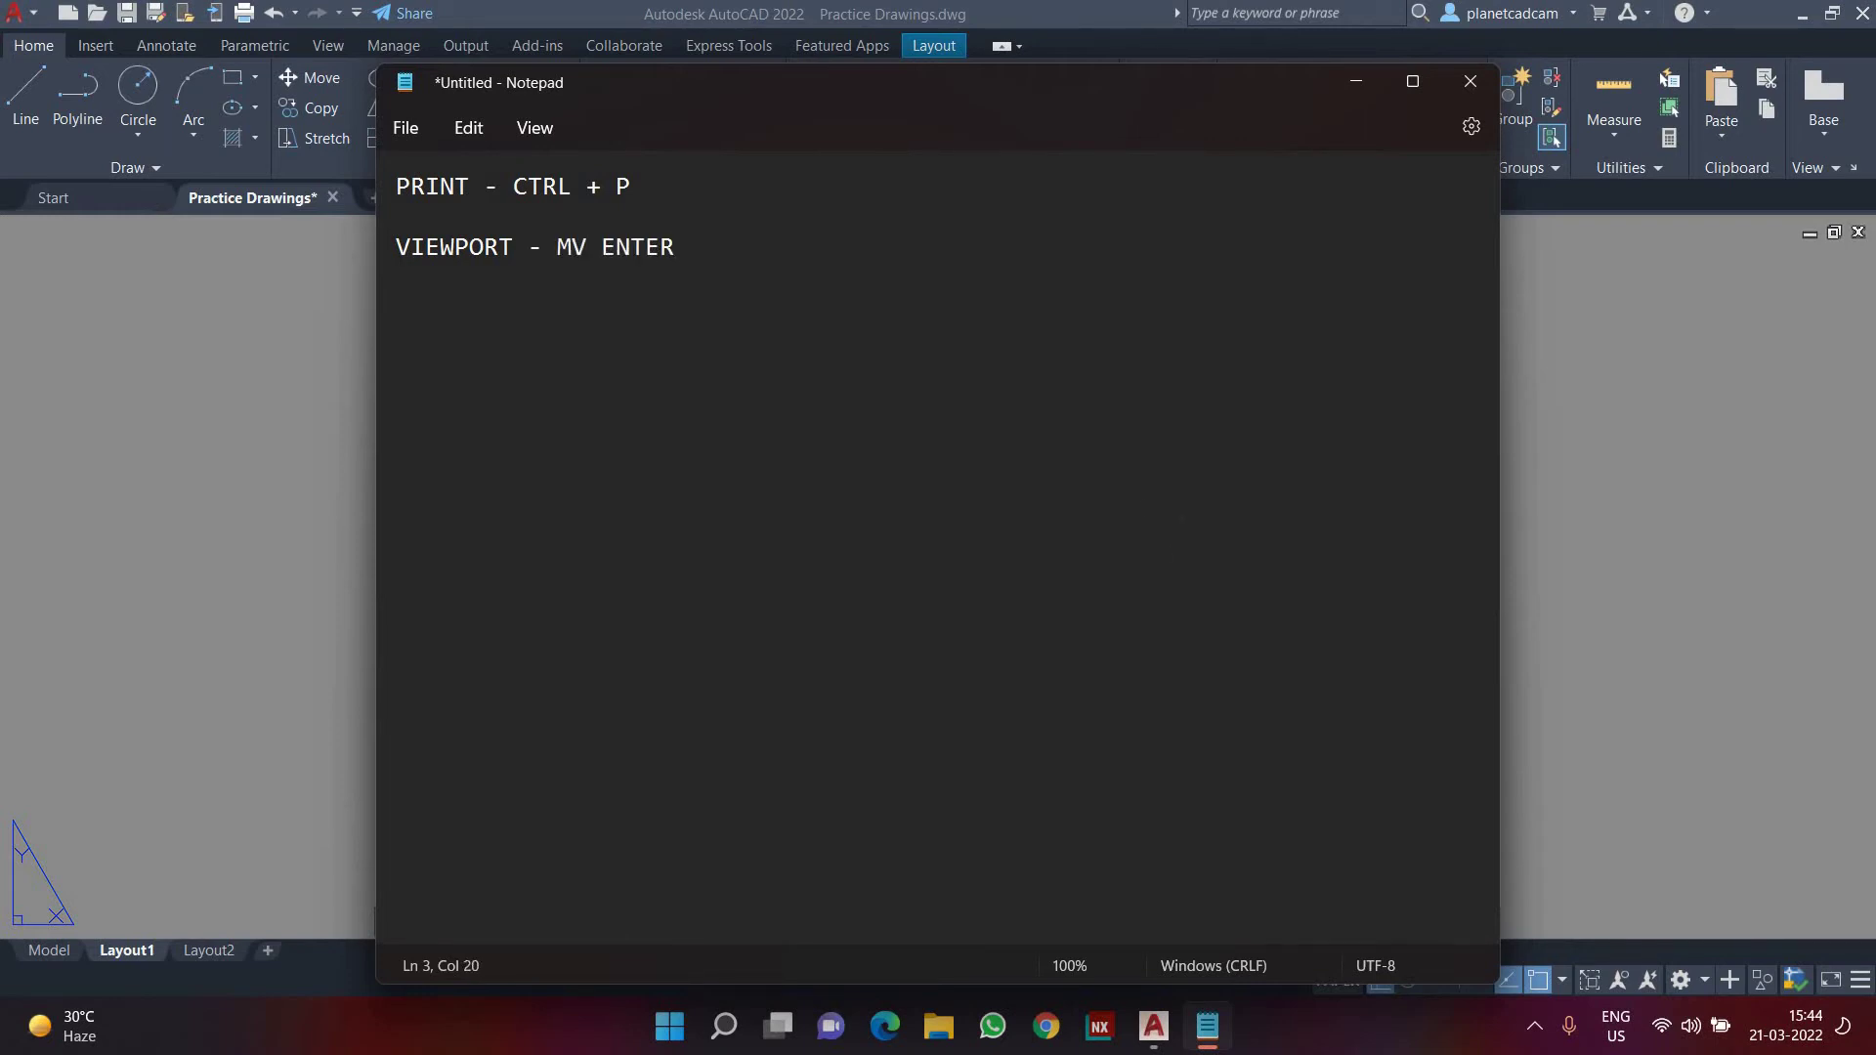
click(1363, 86)
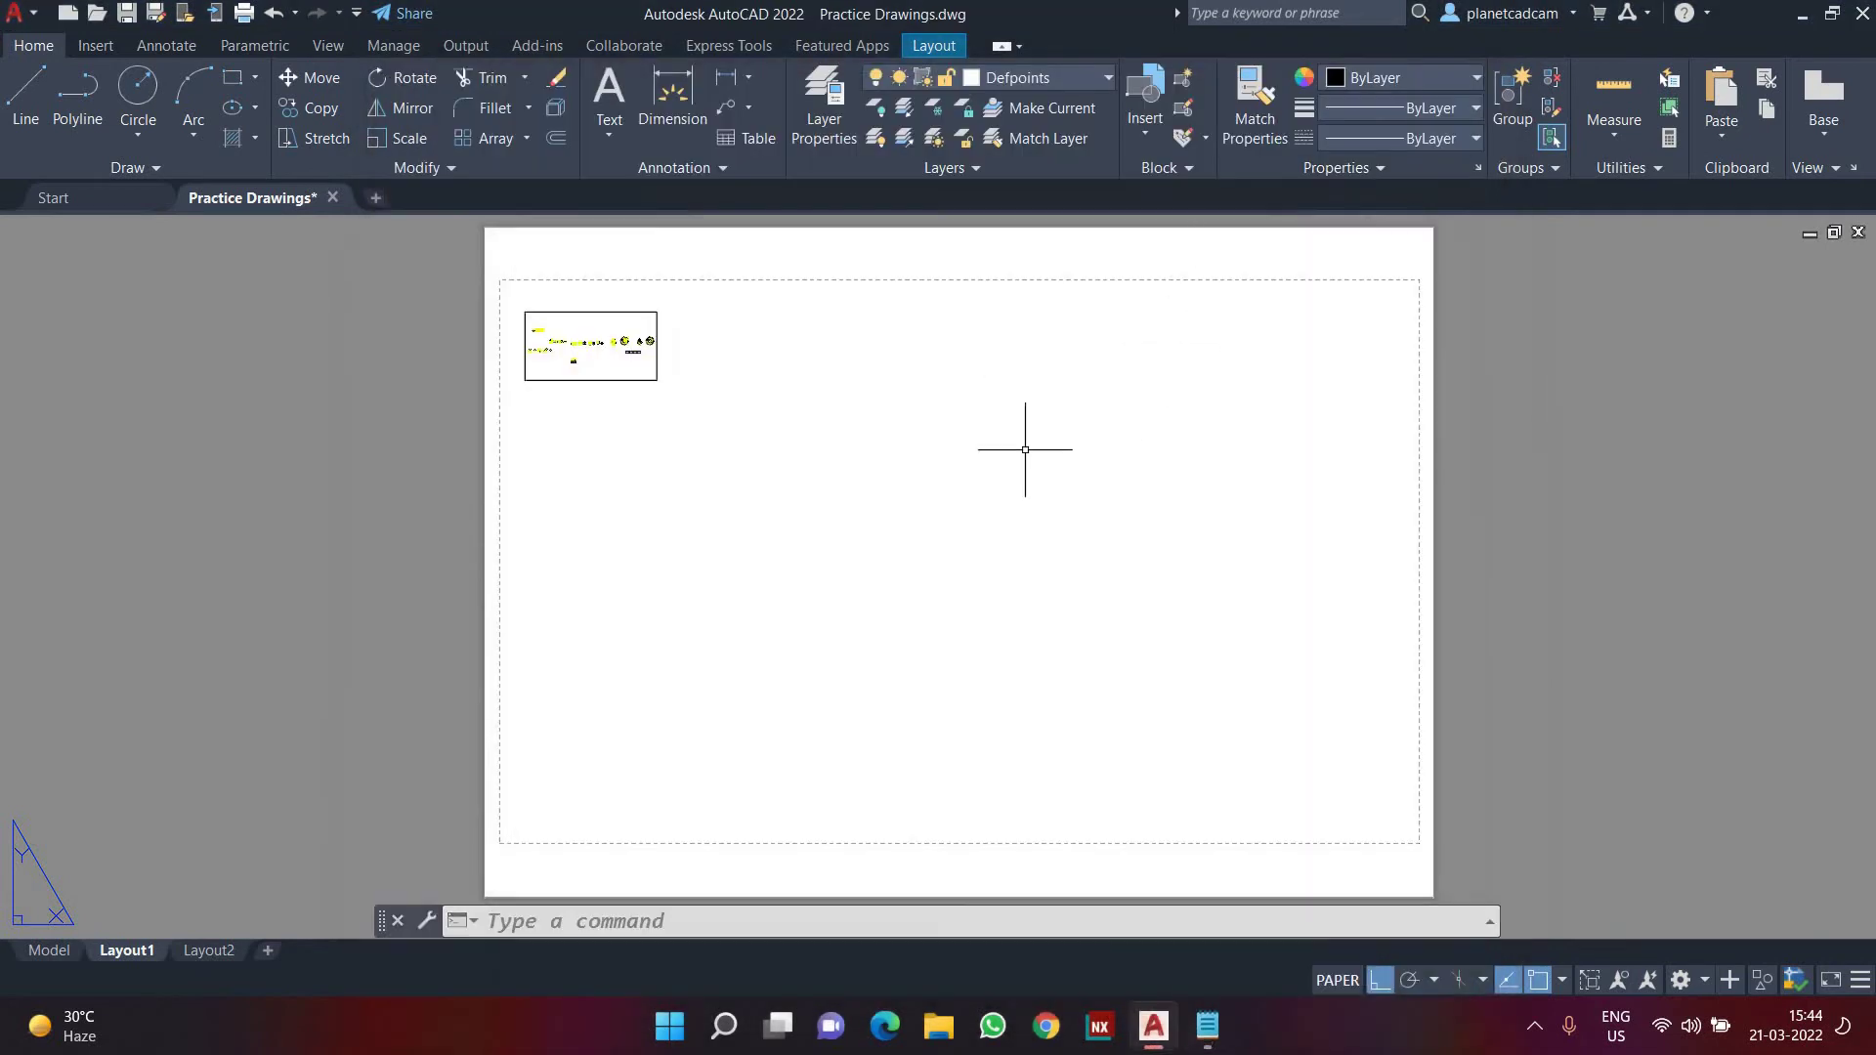
- Create two more rectangular viewports with MVIEW to the right of the first one, along the upper part of the sheet
text(MV)
key(Return)
click(744, 326)
click(894, 439)
text(MV)
key(Return)
click(992, 298)
click(1124, 444)
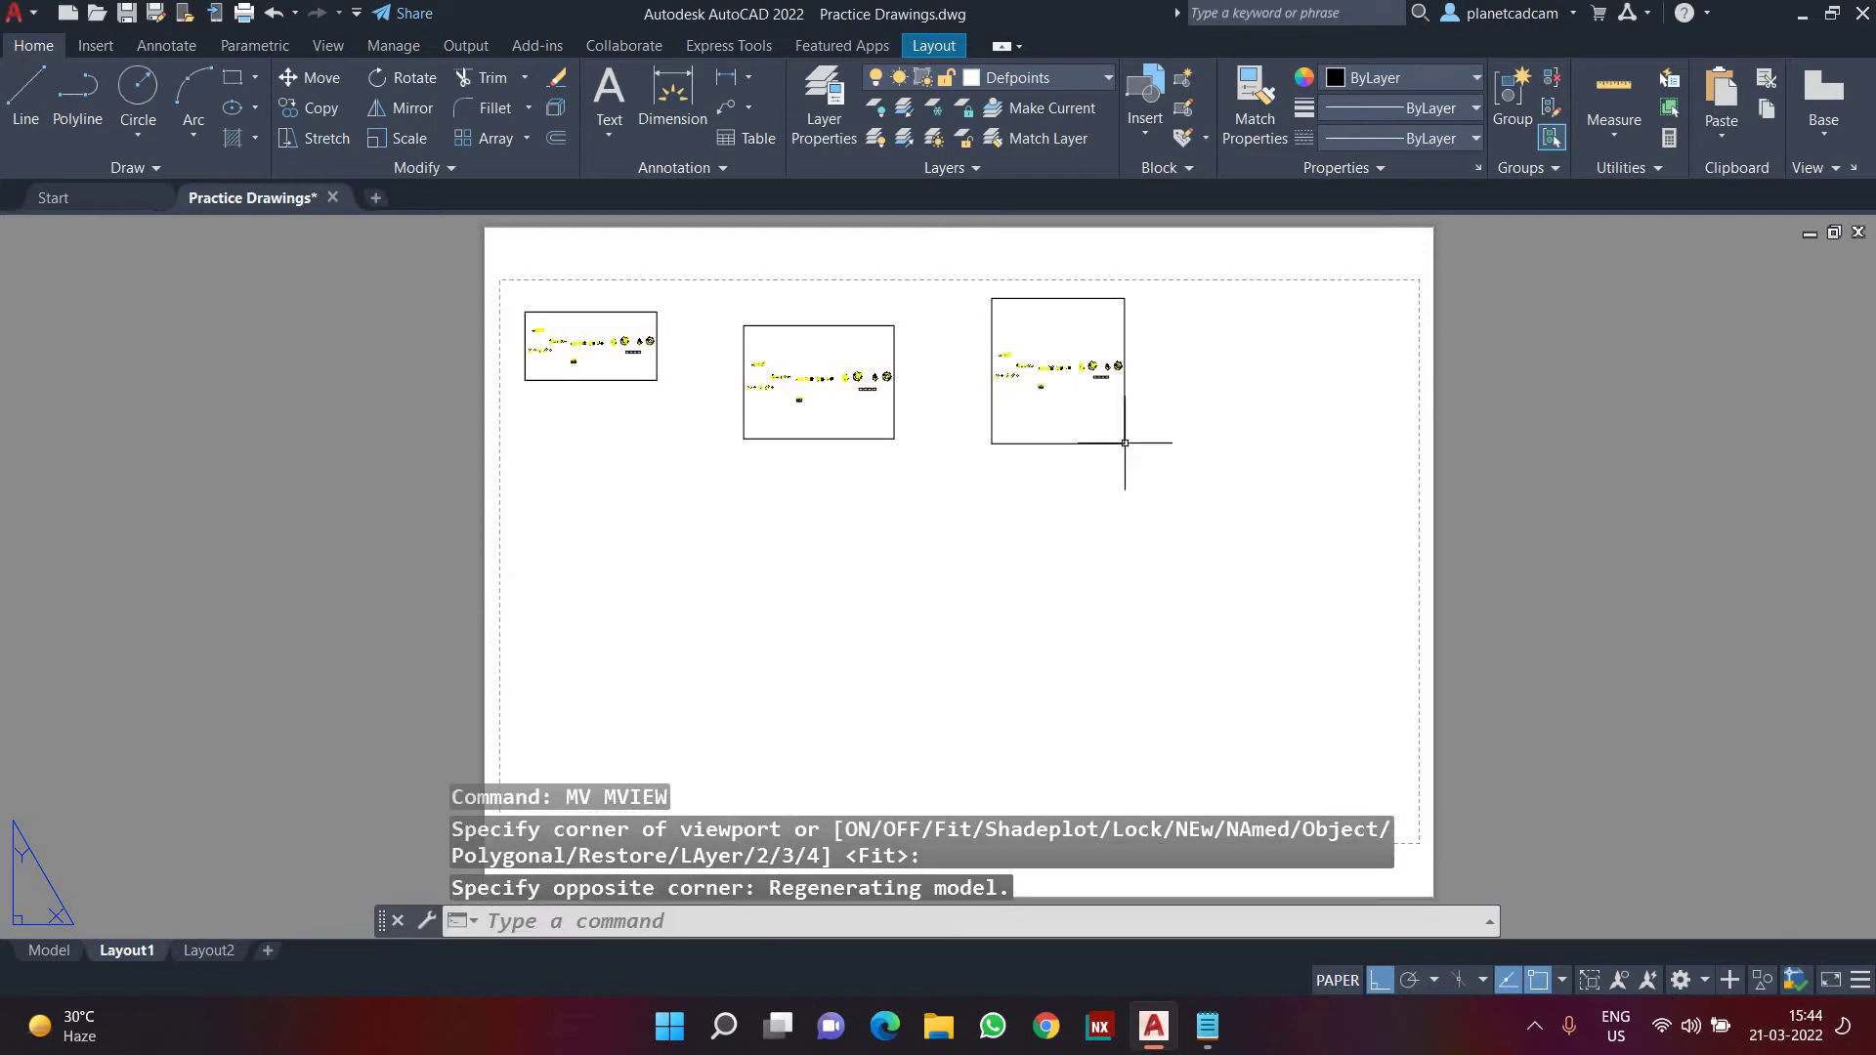
- Delete the two extra viewports, keeping only the first one
click(1119, 520)
click(827, 395)
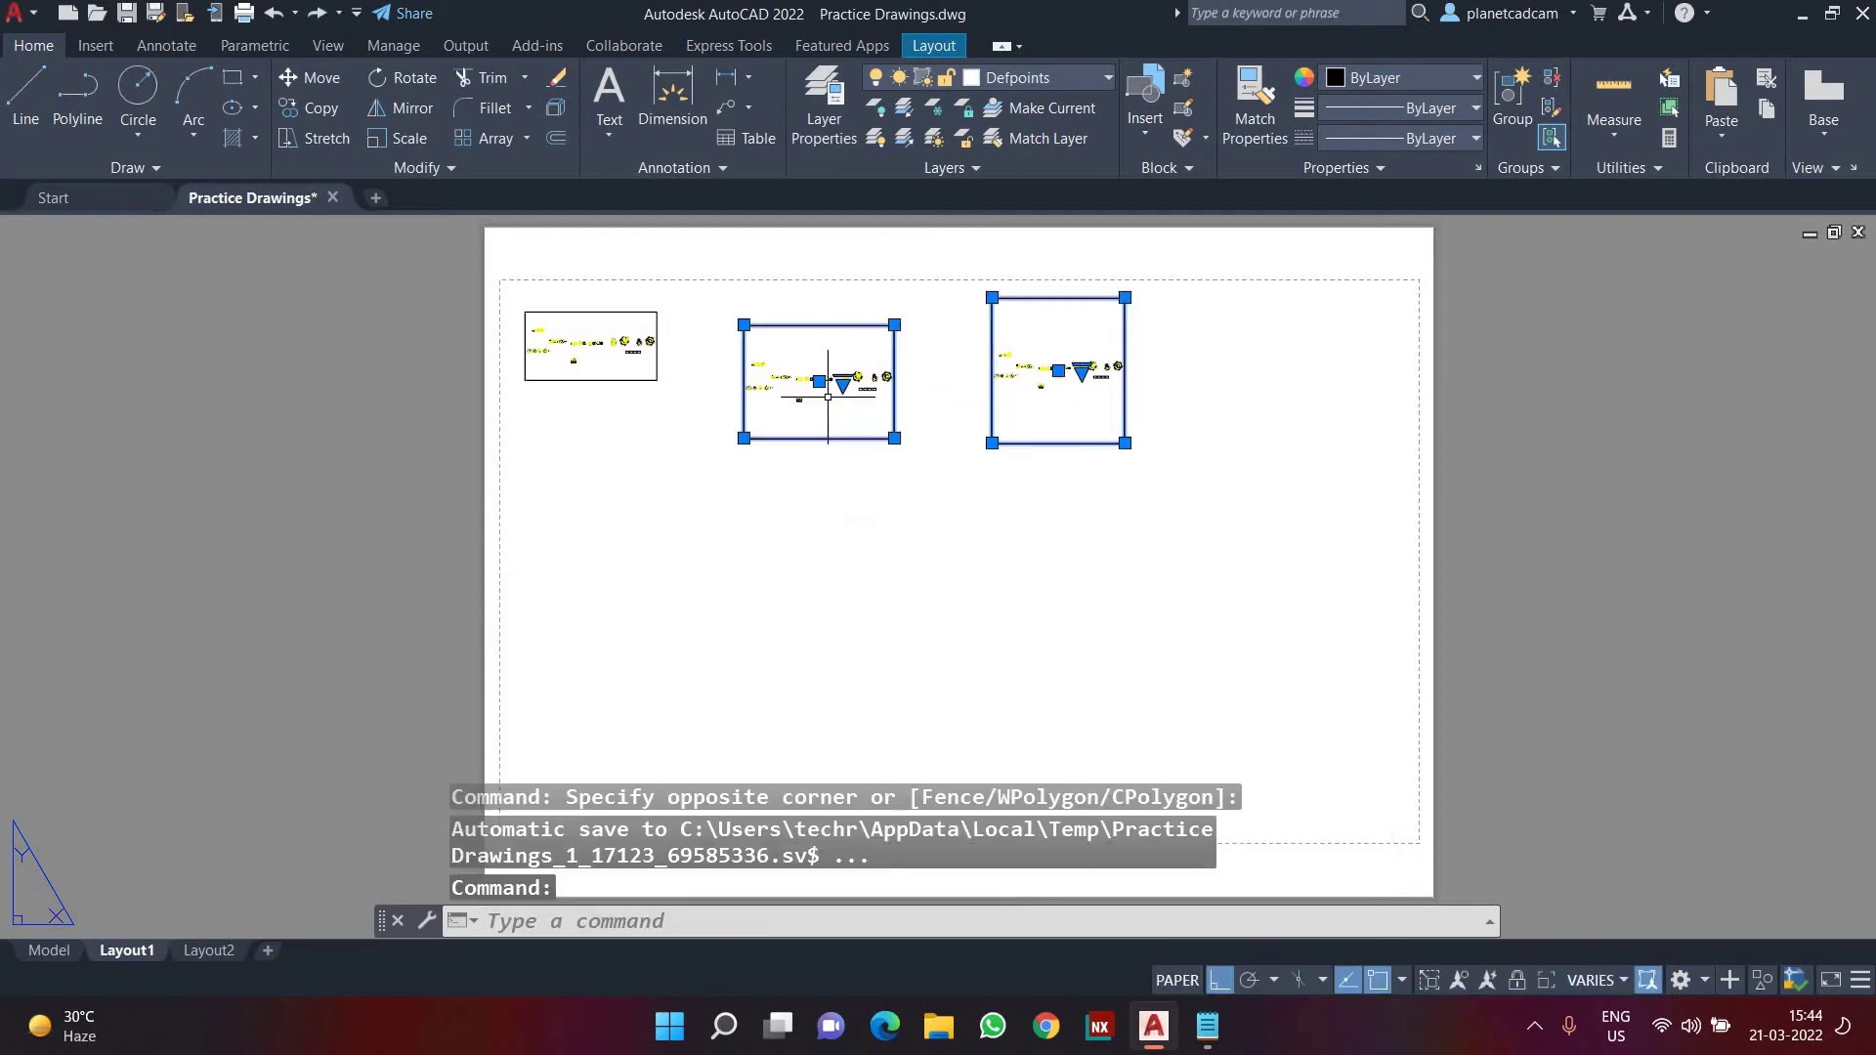
key(Delete)
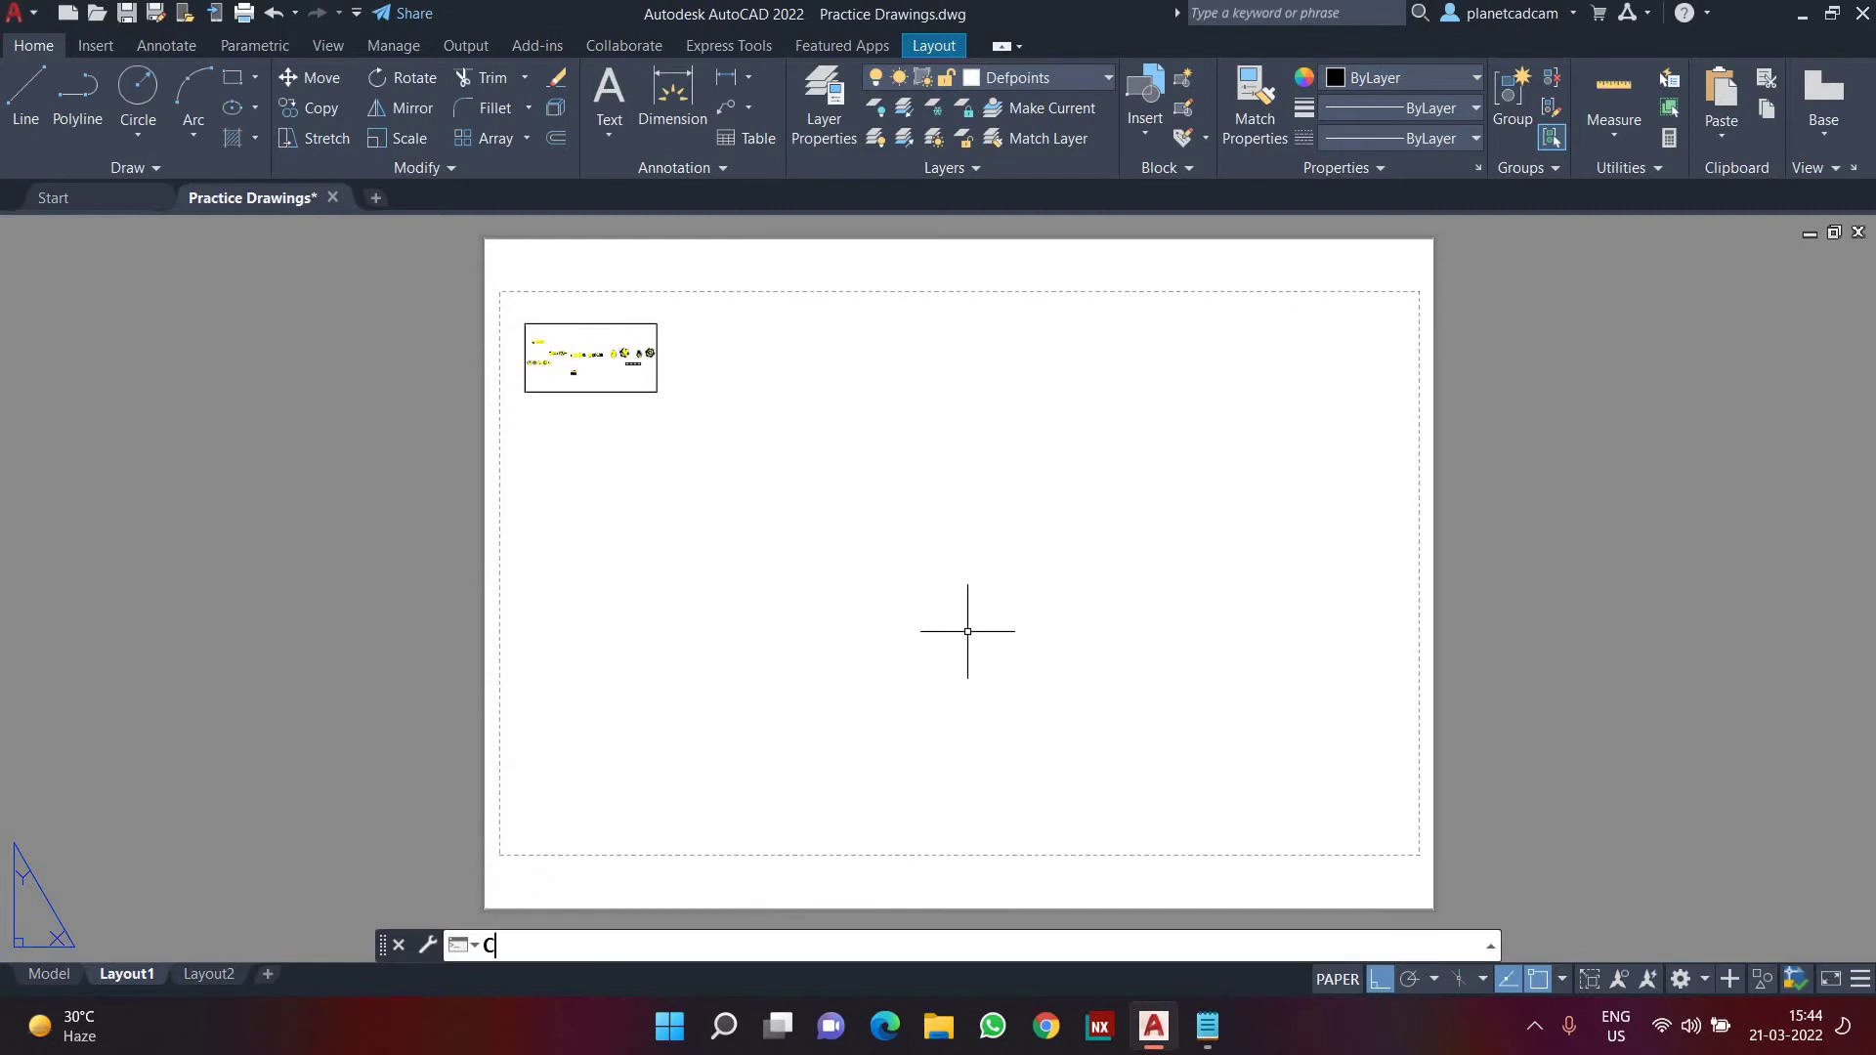
- Narrow the remaining viewport by stretching its lower-right corner grip toward the left
key(Return)
key(Escape)
click(669, 425)
click(649, 387)
click(657, 391)
scroll(627, 391, up, 6)
click(528, 415)
scroll(582, 503, down, 6)
key(Escape)
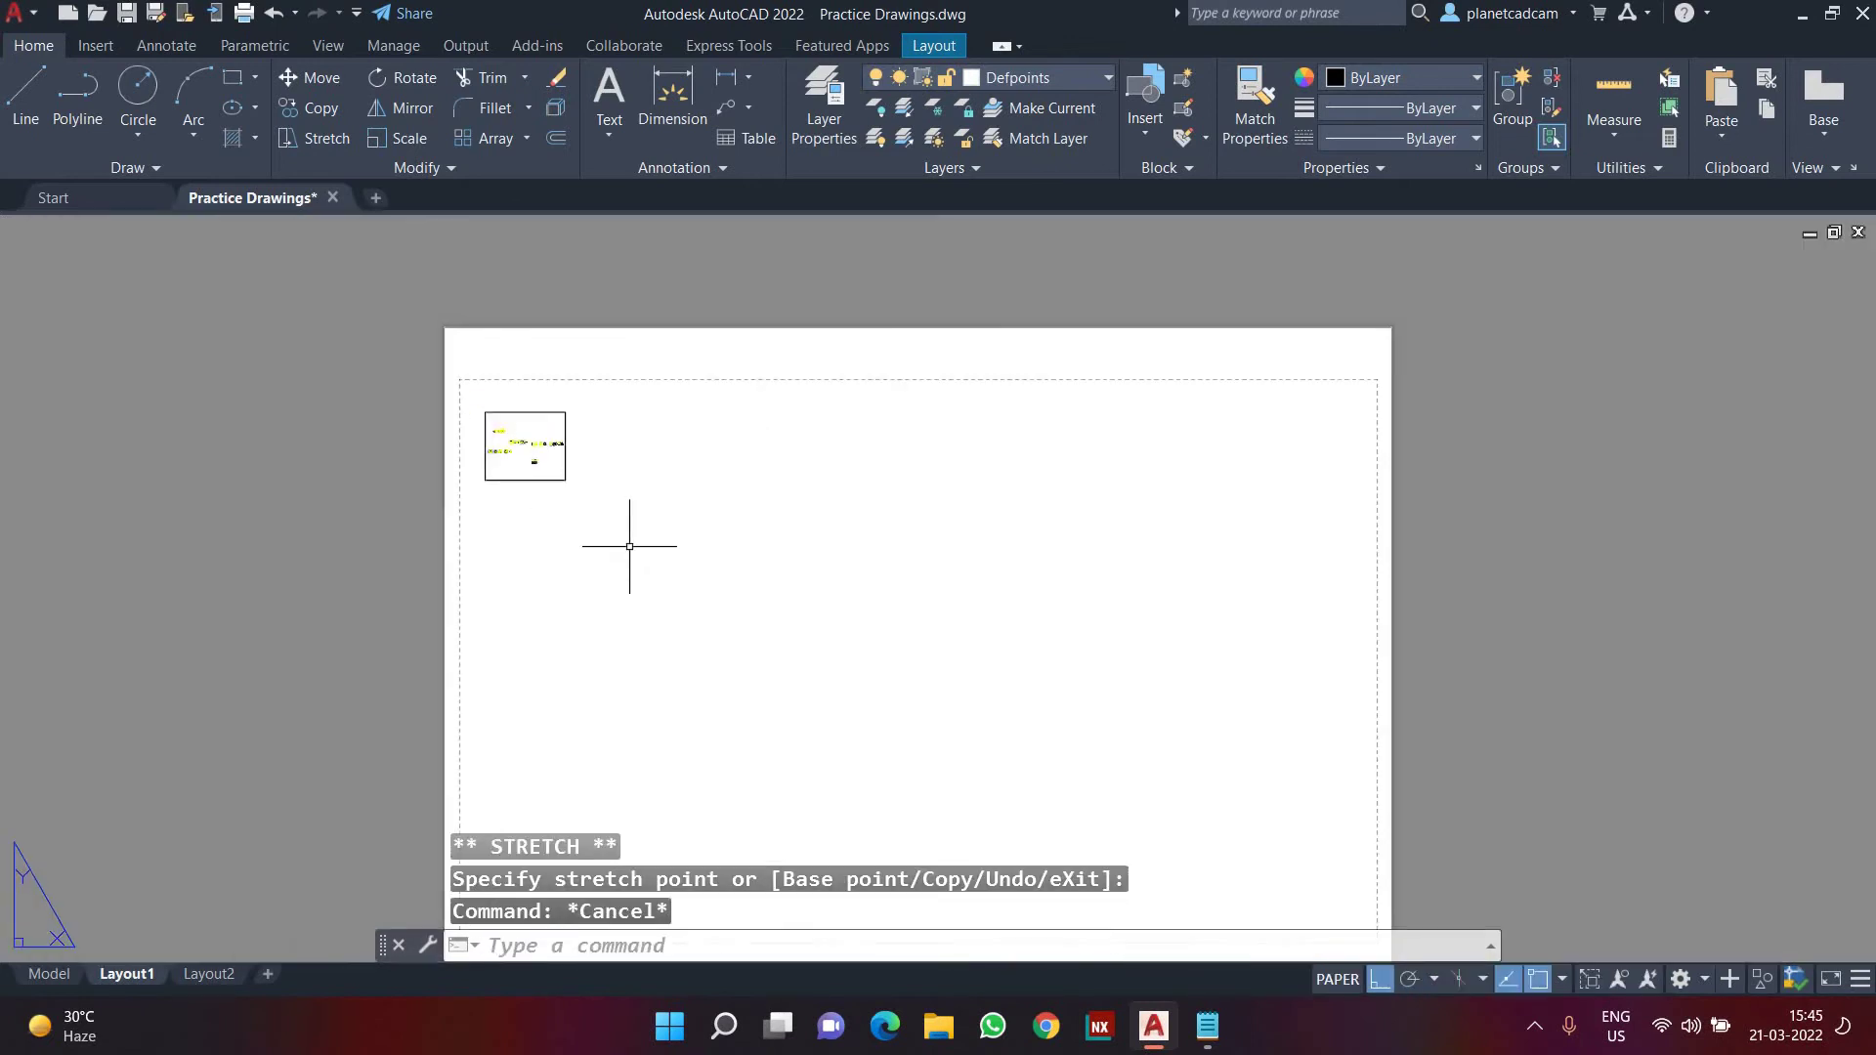
- Copy the small viewport nine times horizontally at close spacing to form a row of ten across the sheet
middle_drag(625, 540, 590, 519)
text(CO)
key(Return)
click(540, 480)
click(488, 427)
key(Return)
click(486, 481)
click(569, 481)
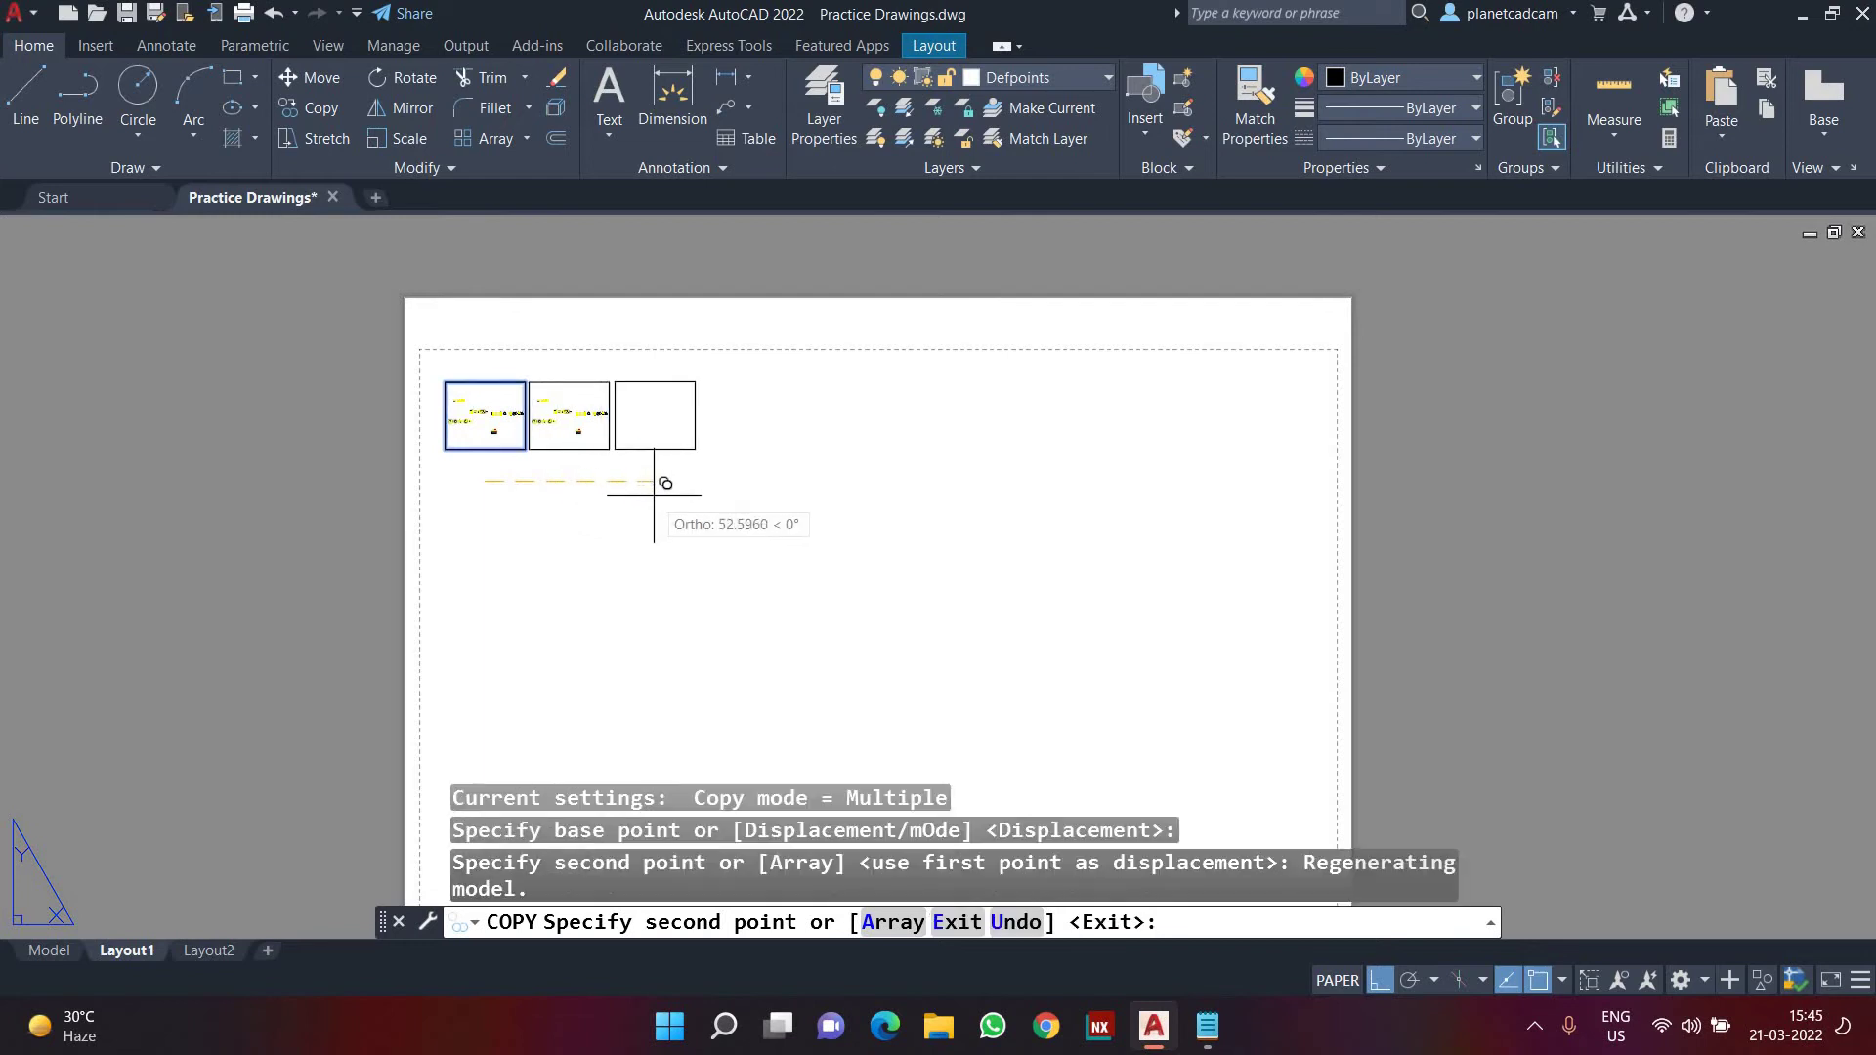
click(655, 496)
click(743, 498)
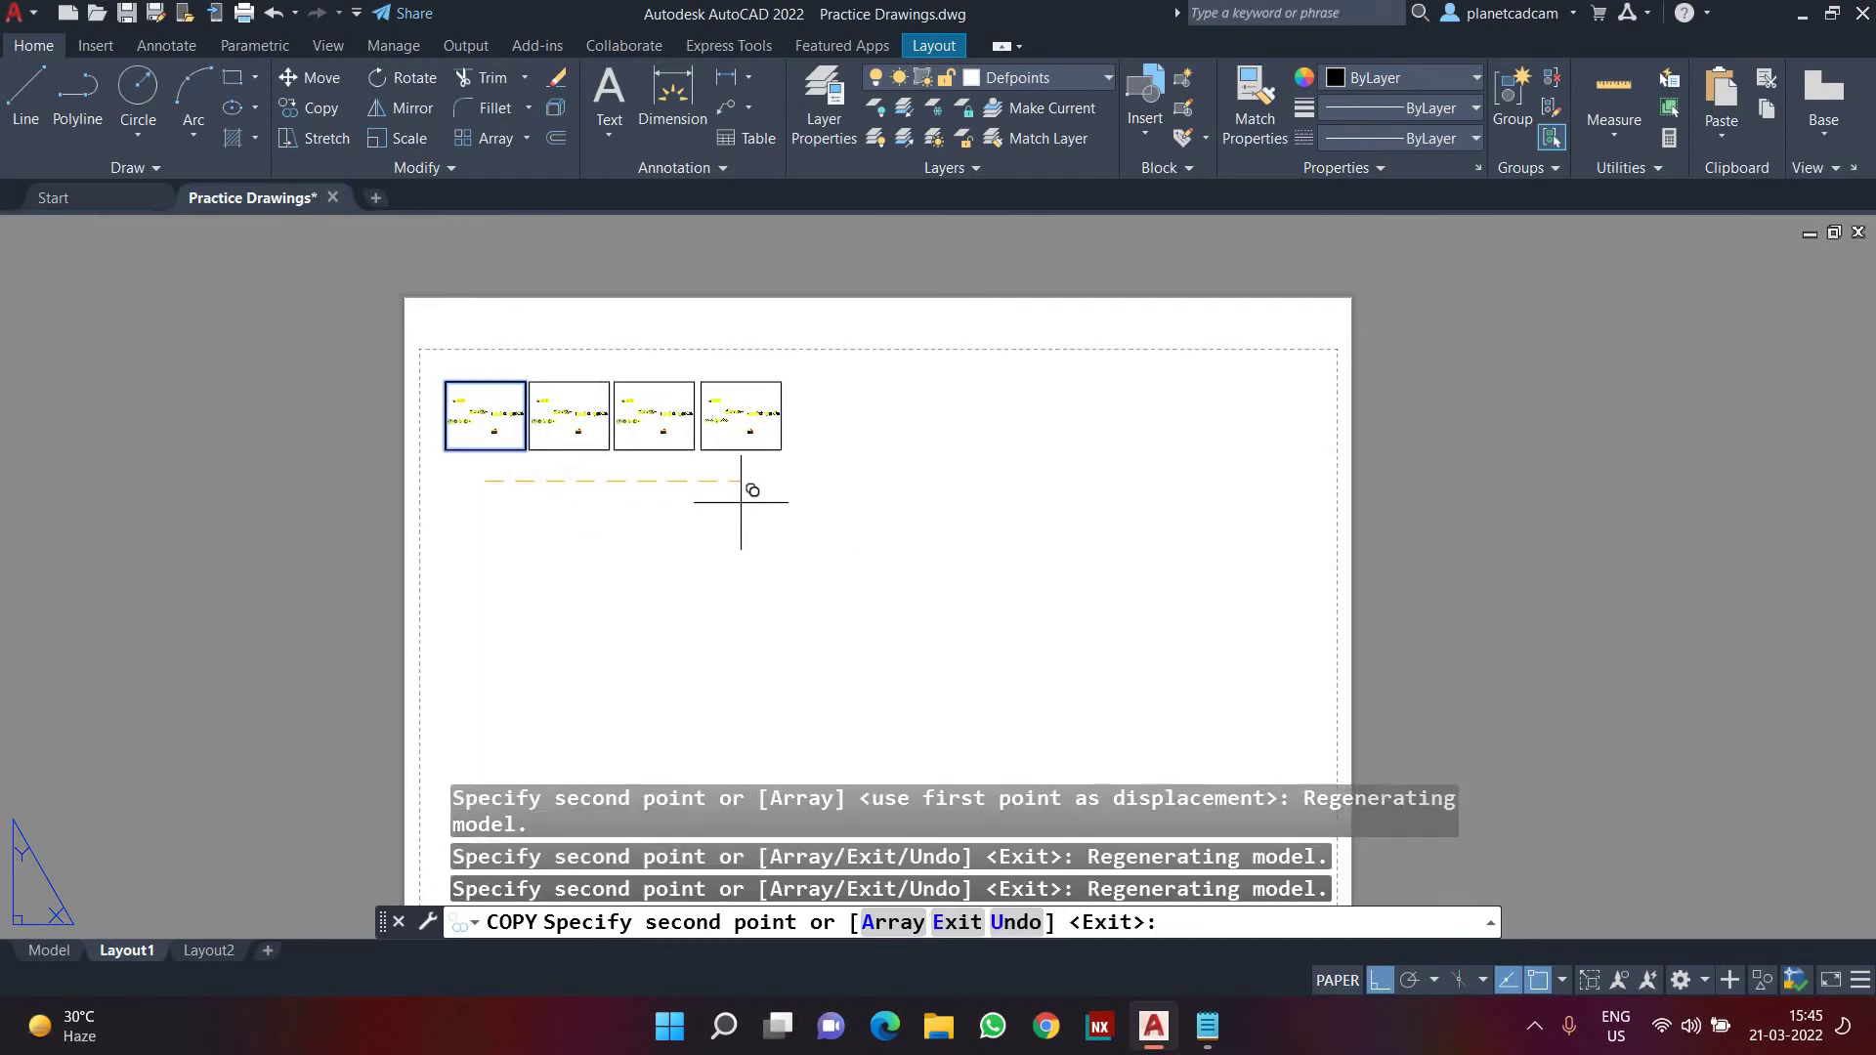
click(826, 504)
click(912, 503)
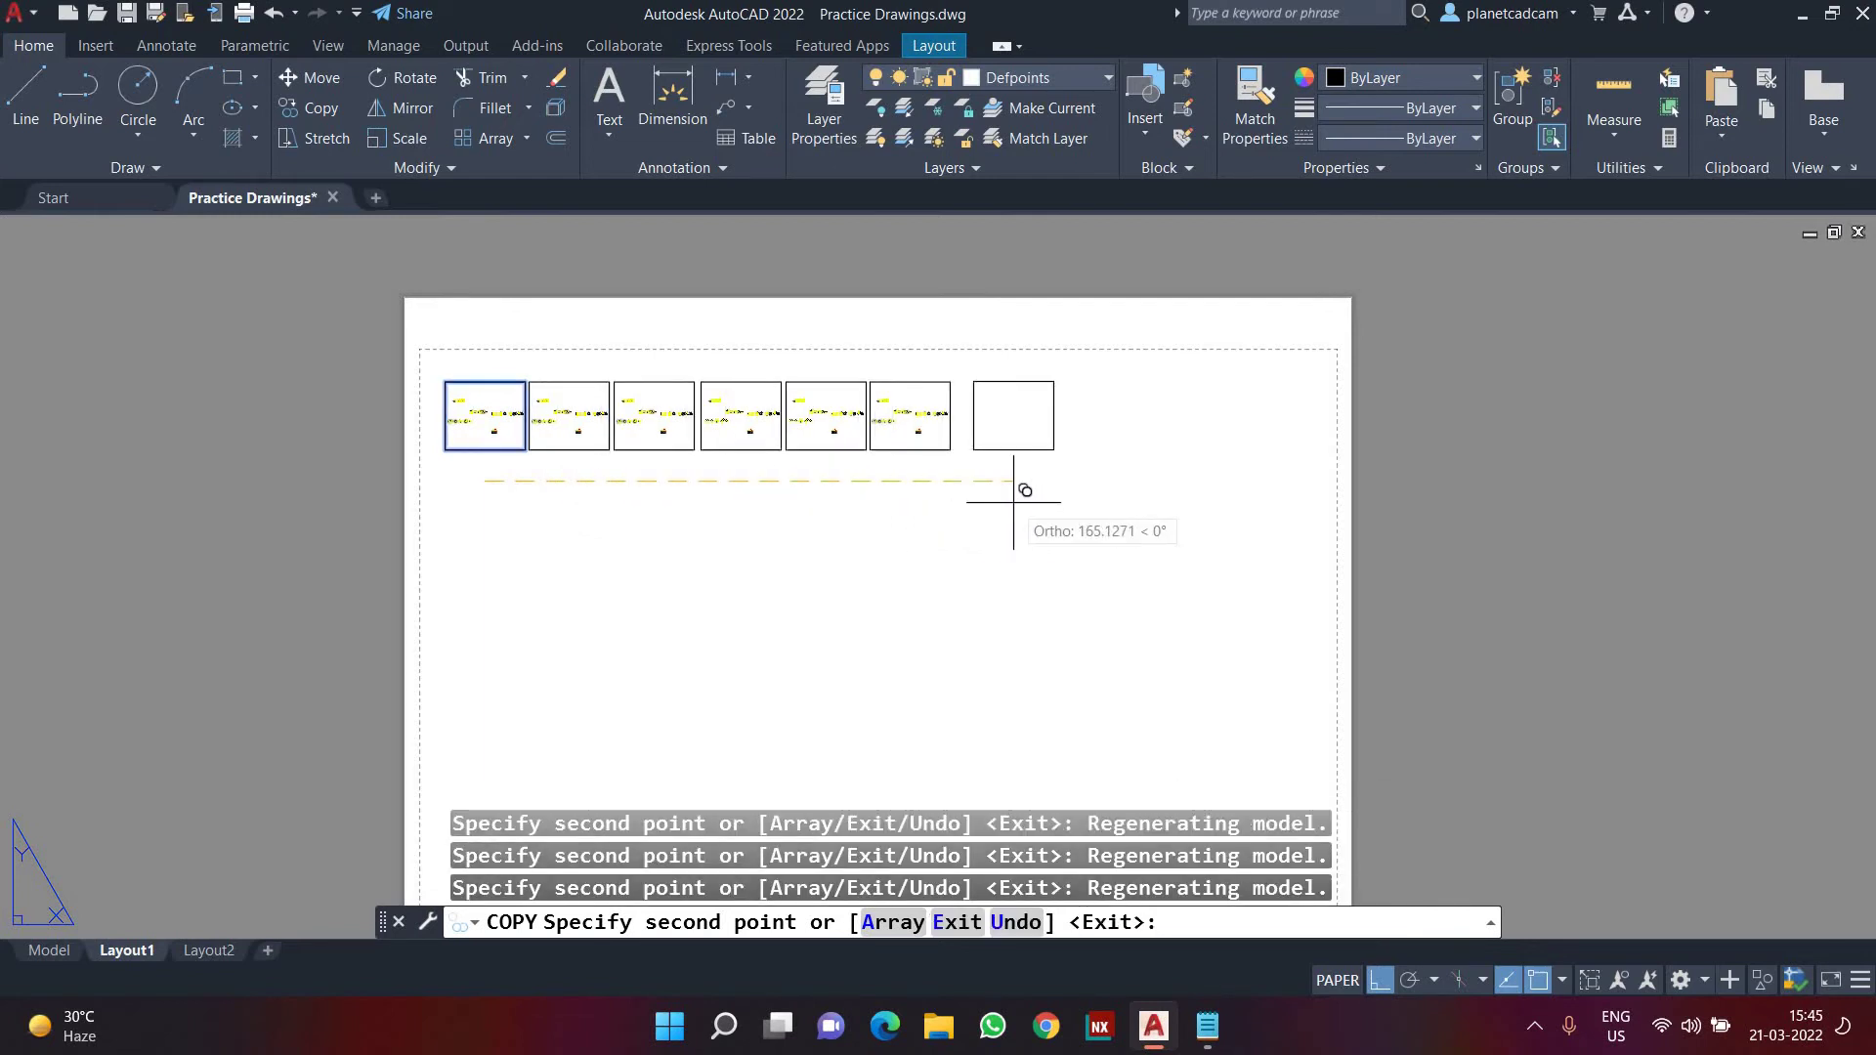
click(995, 503)
click(1081, 504)
click(1170, 504)
click(1255, 519)
key(Escape)
- Copy the row of ten viewports straight down six times so seven rows fill the sheet's printable area
click(1286, 524)
click(500, 420)
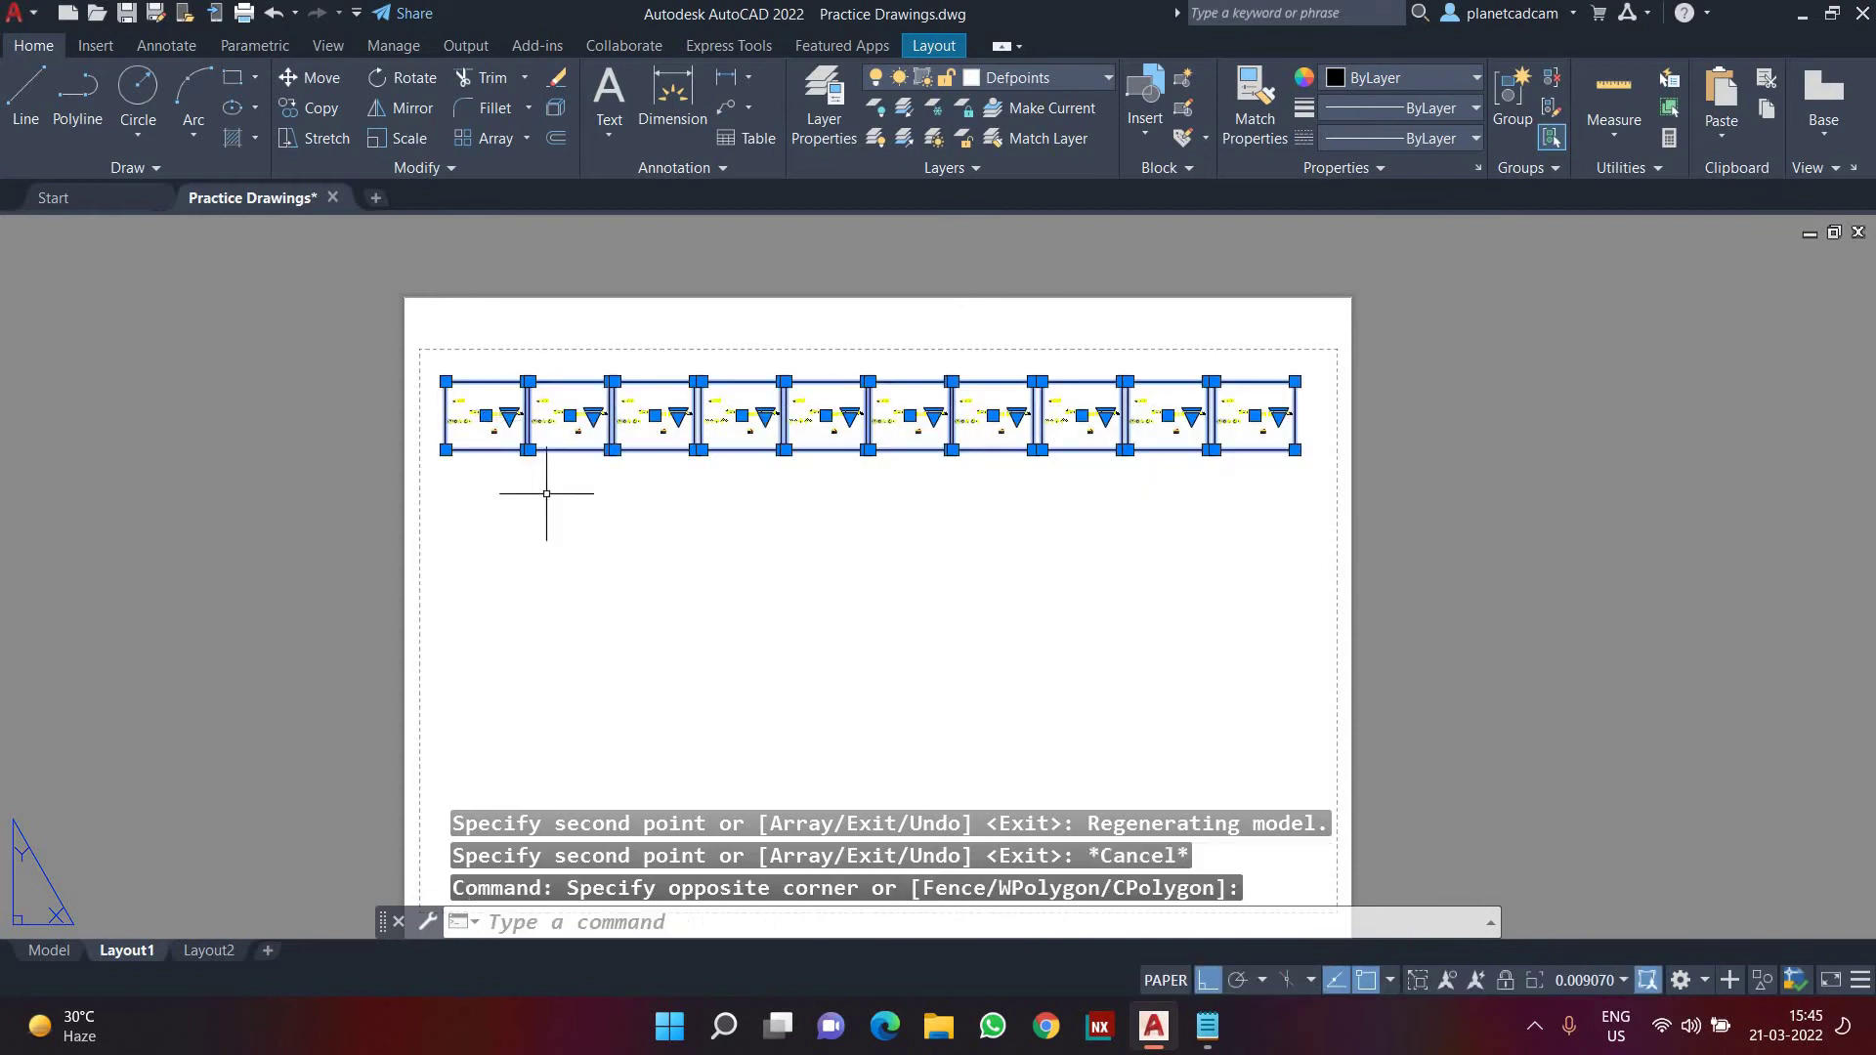
text(co)
key(Return)
click(603, 565)
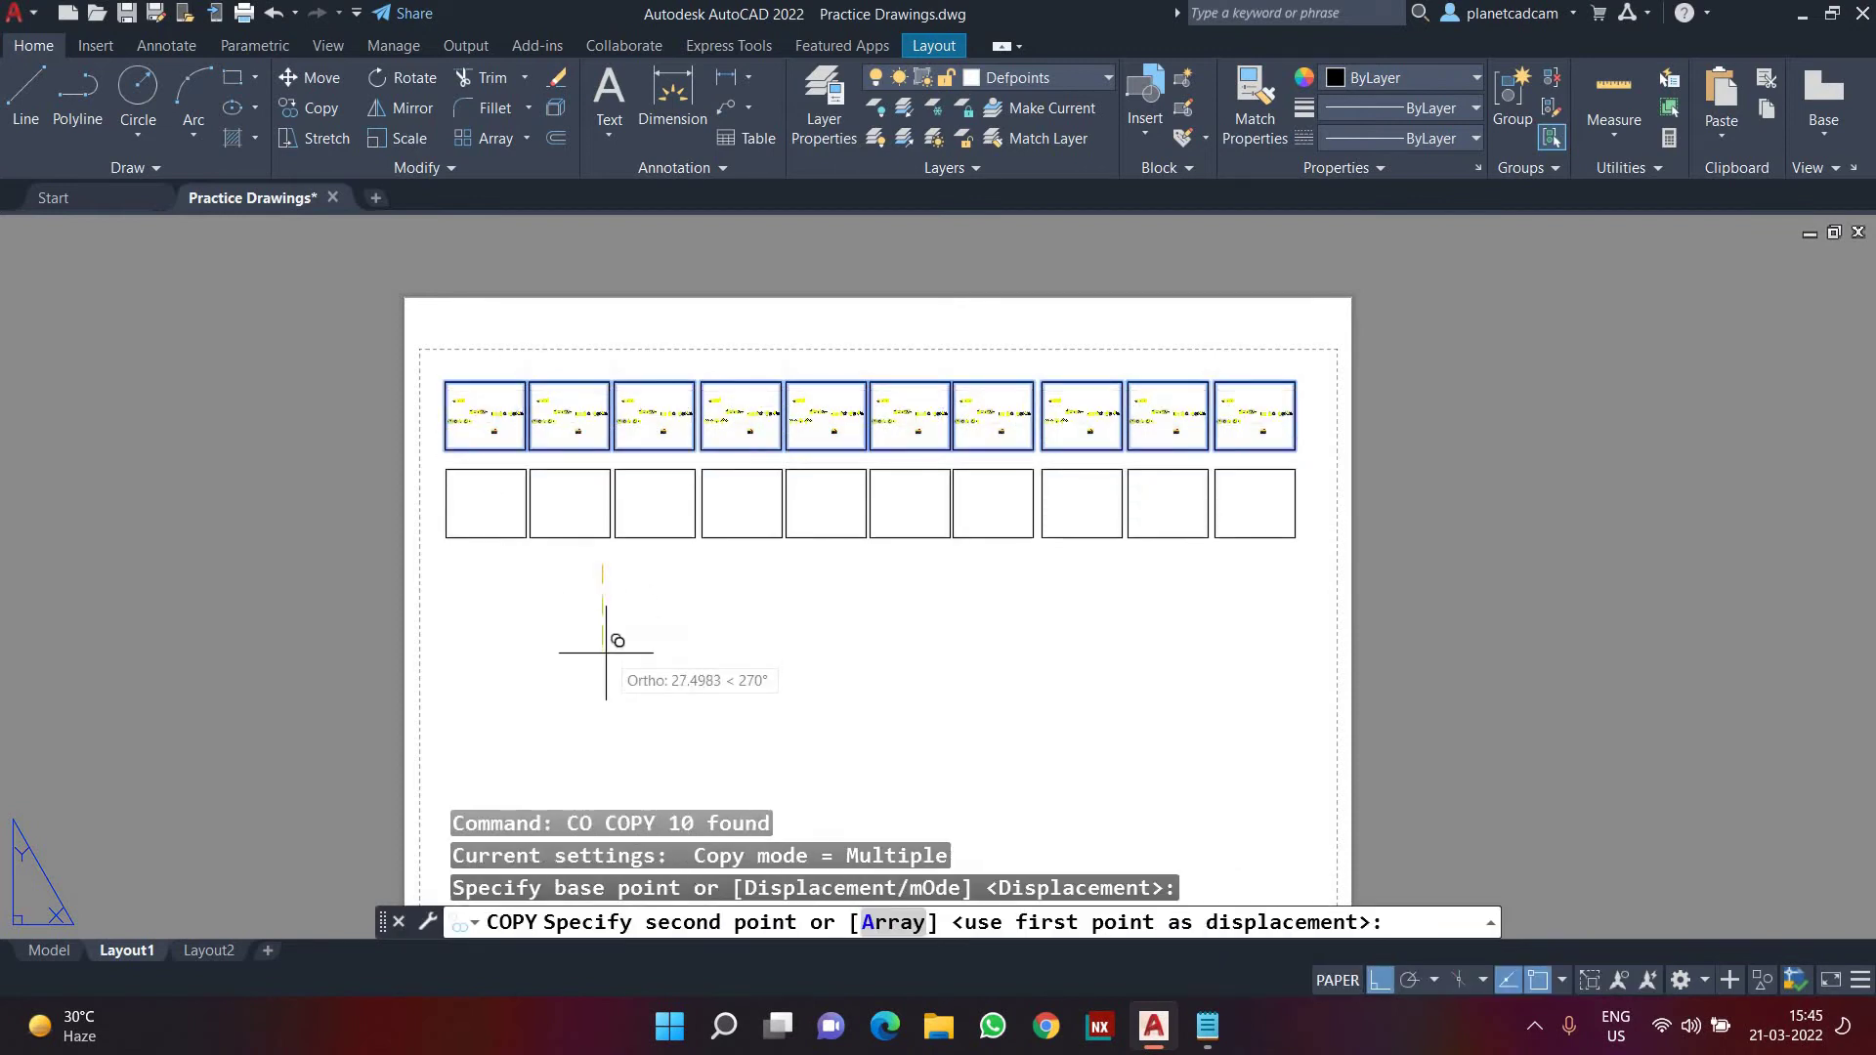
click(605, 638)
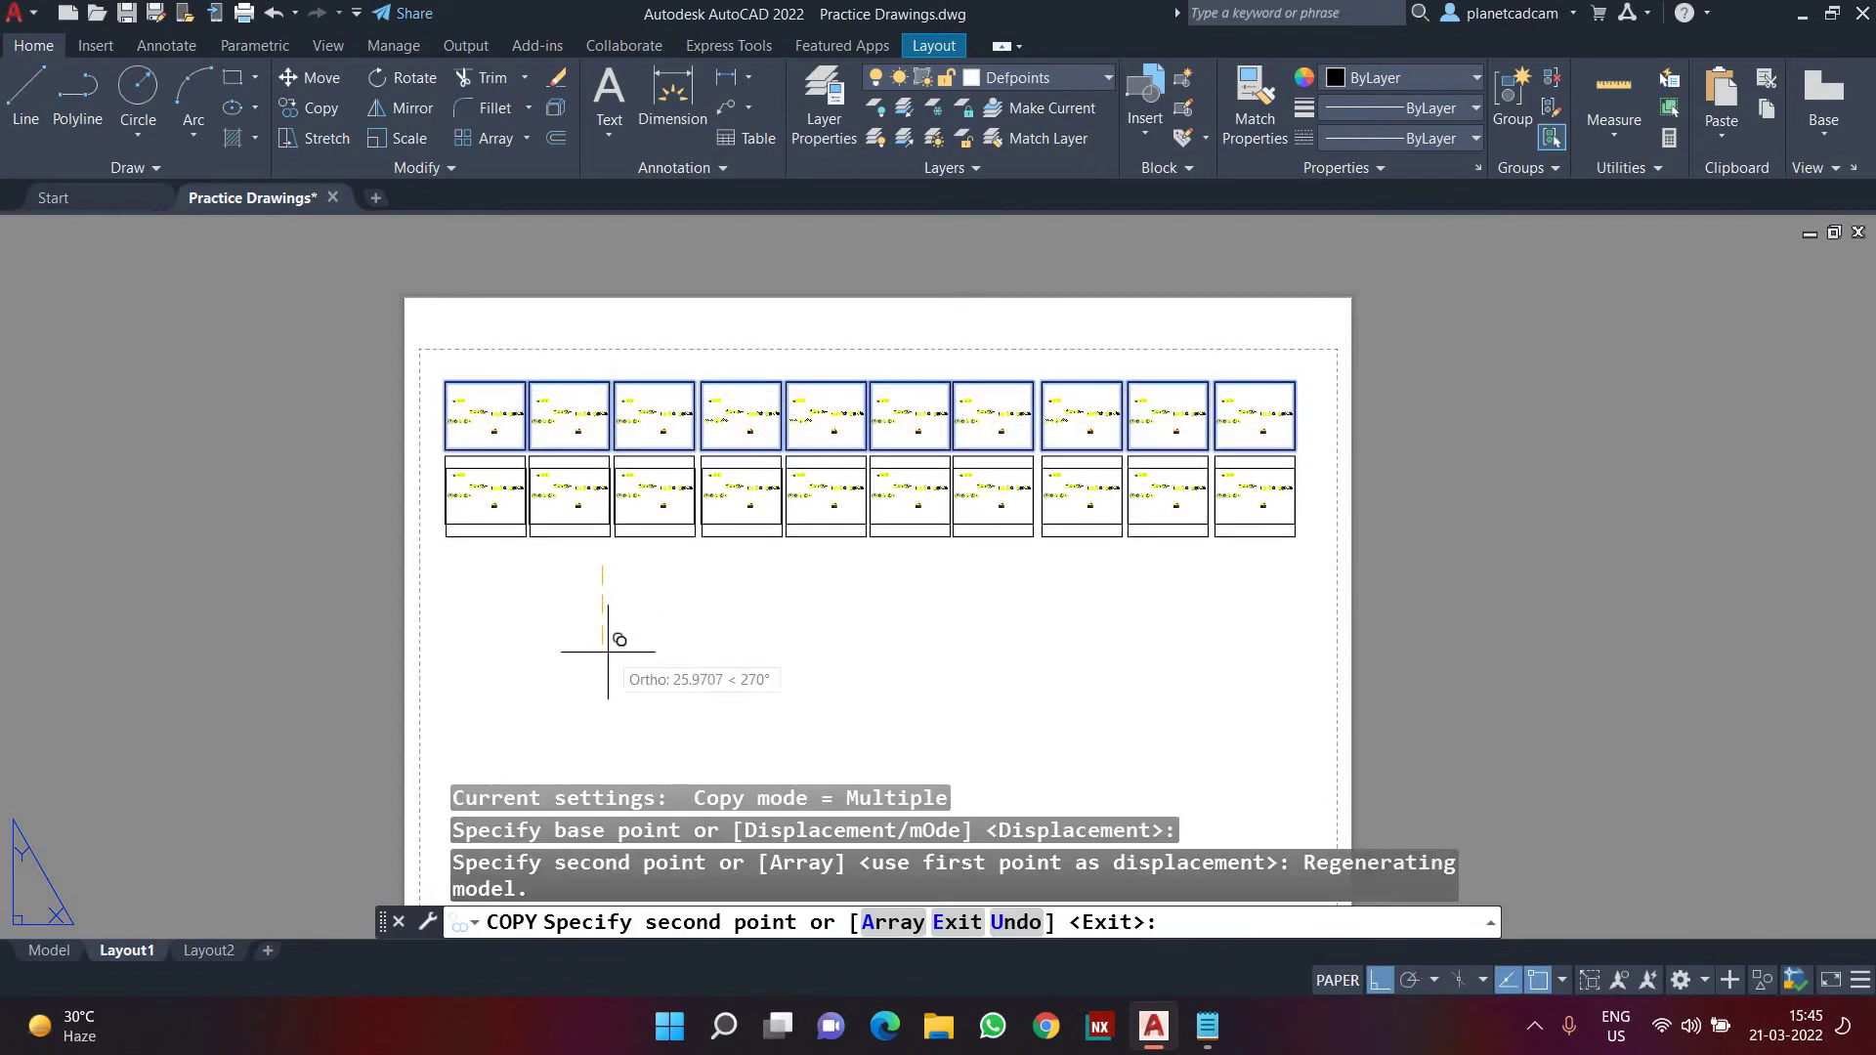
click(604, 713)
middle_drag(670, 691, 658, 557)
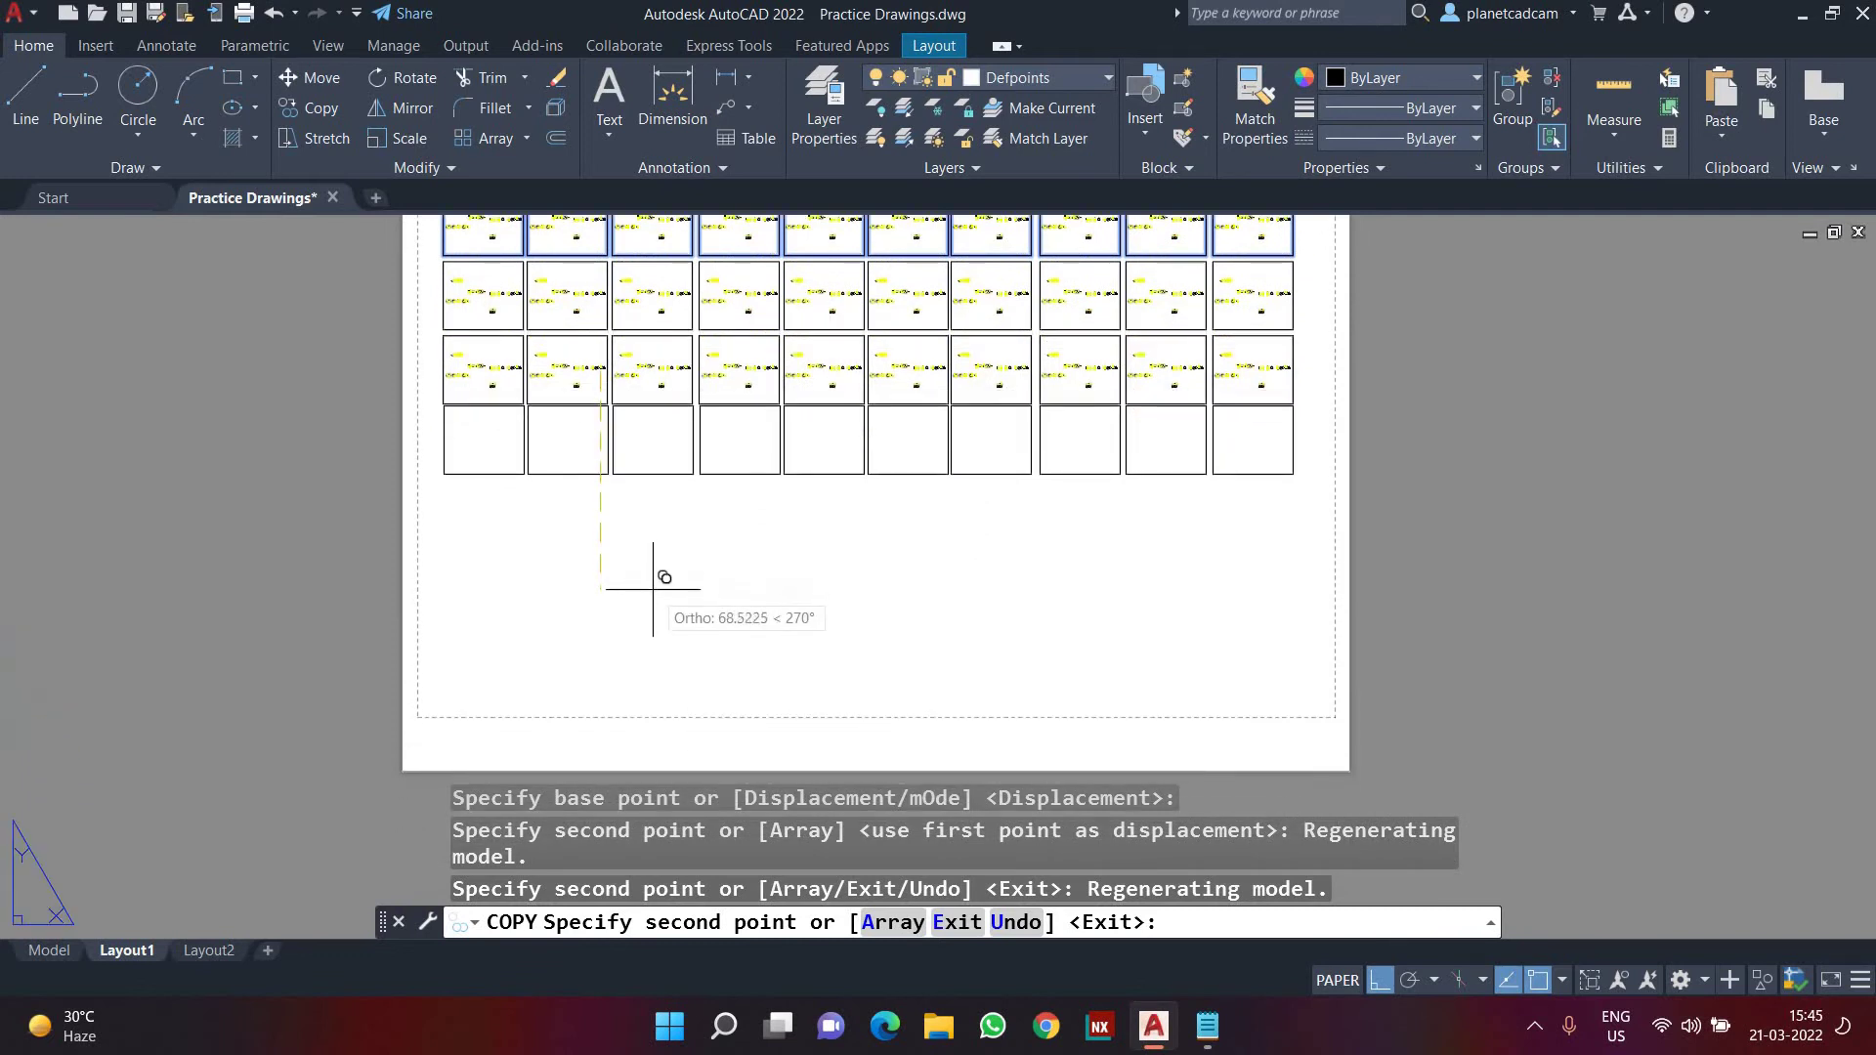
click(653, 590)
click(650, 663)
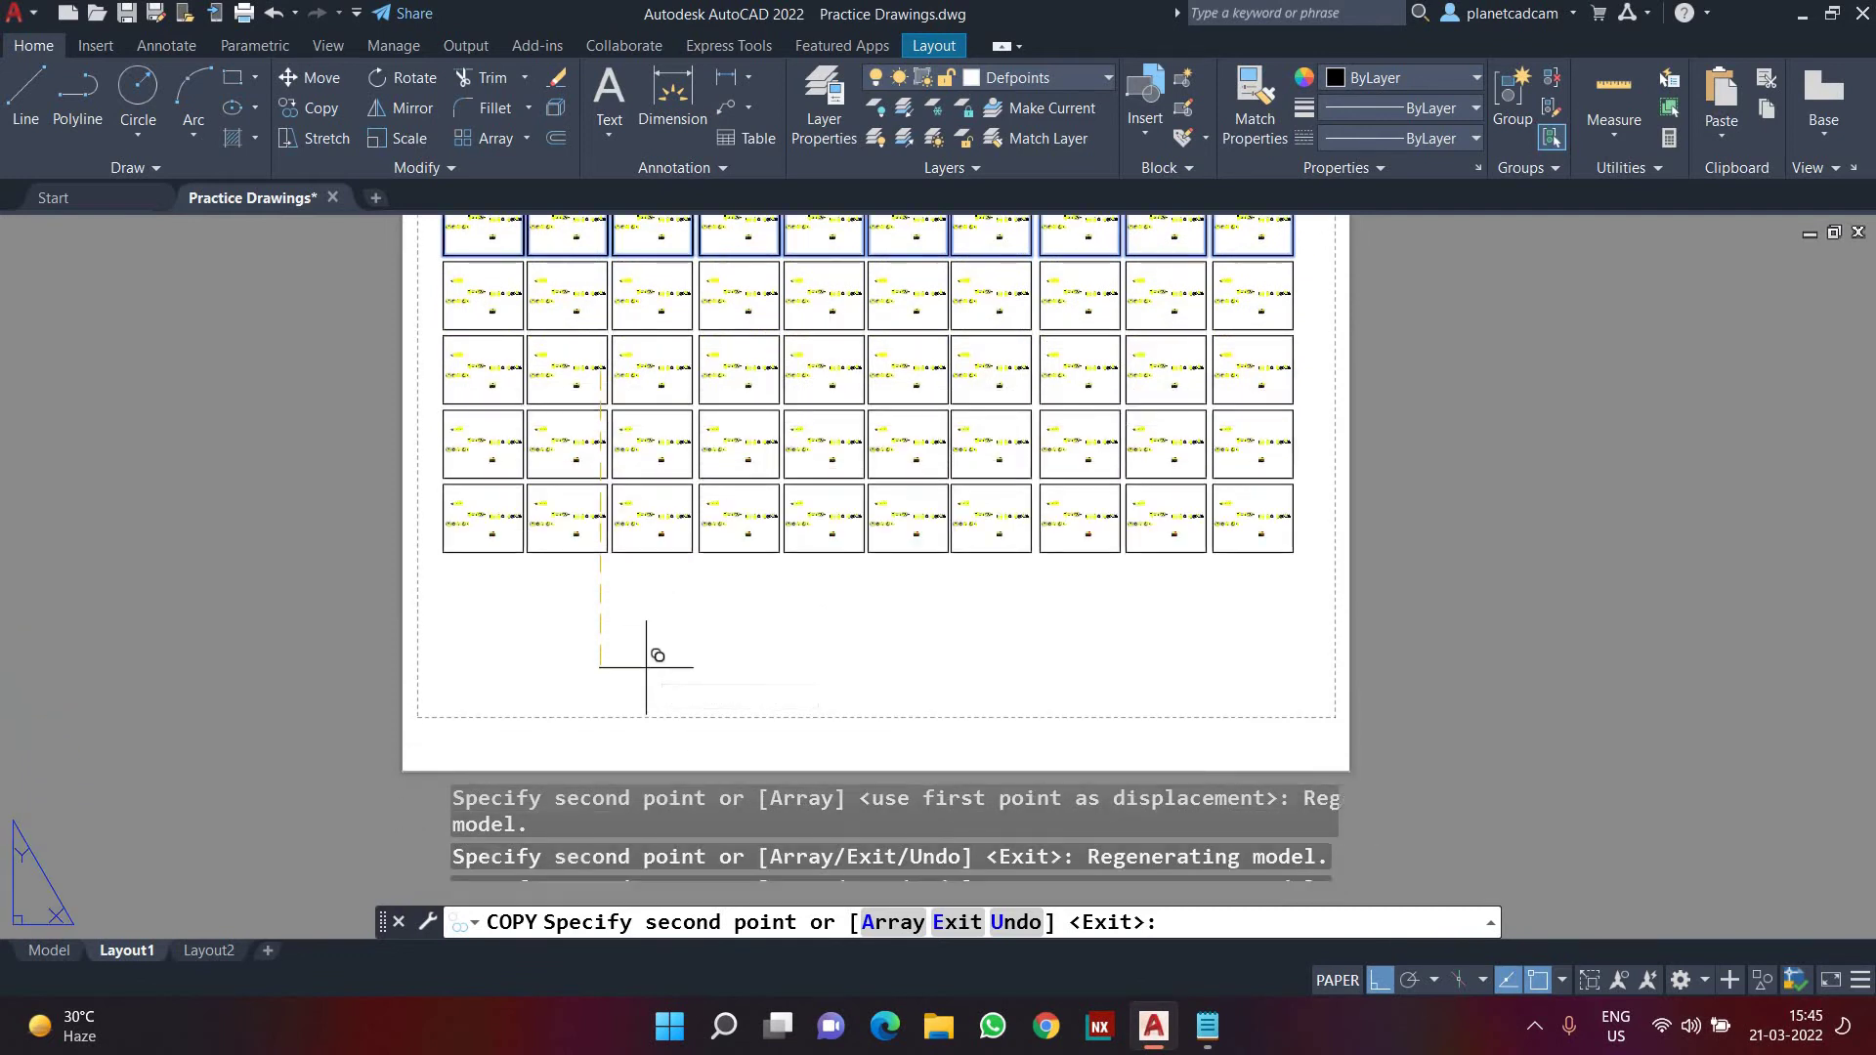
click(641, 737)
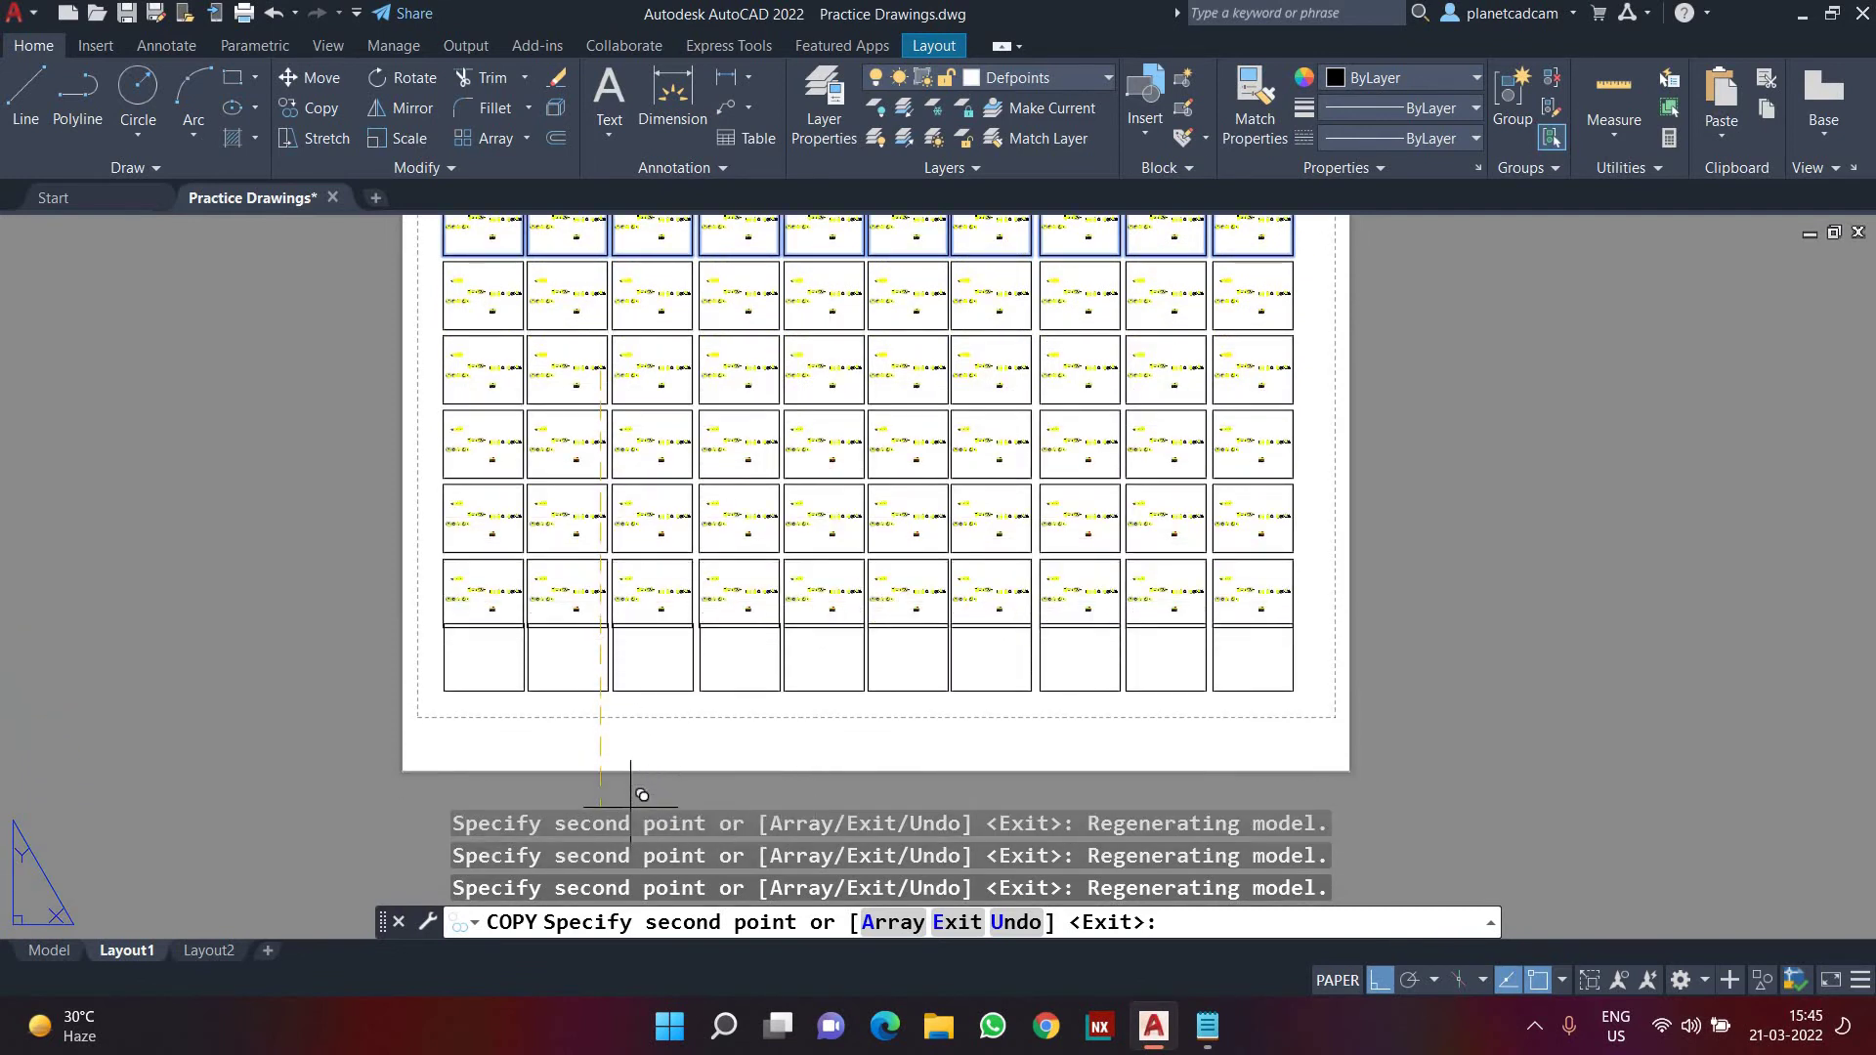
middle_drag(631, 807, 607, 630)
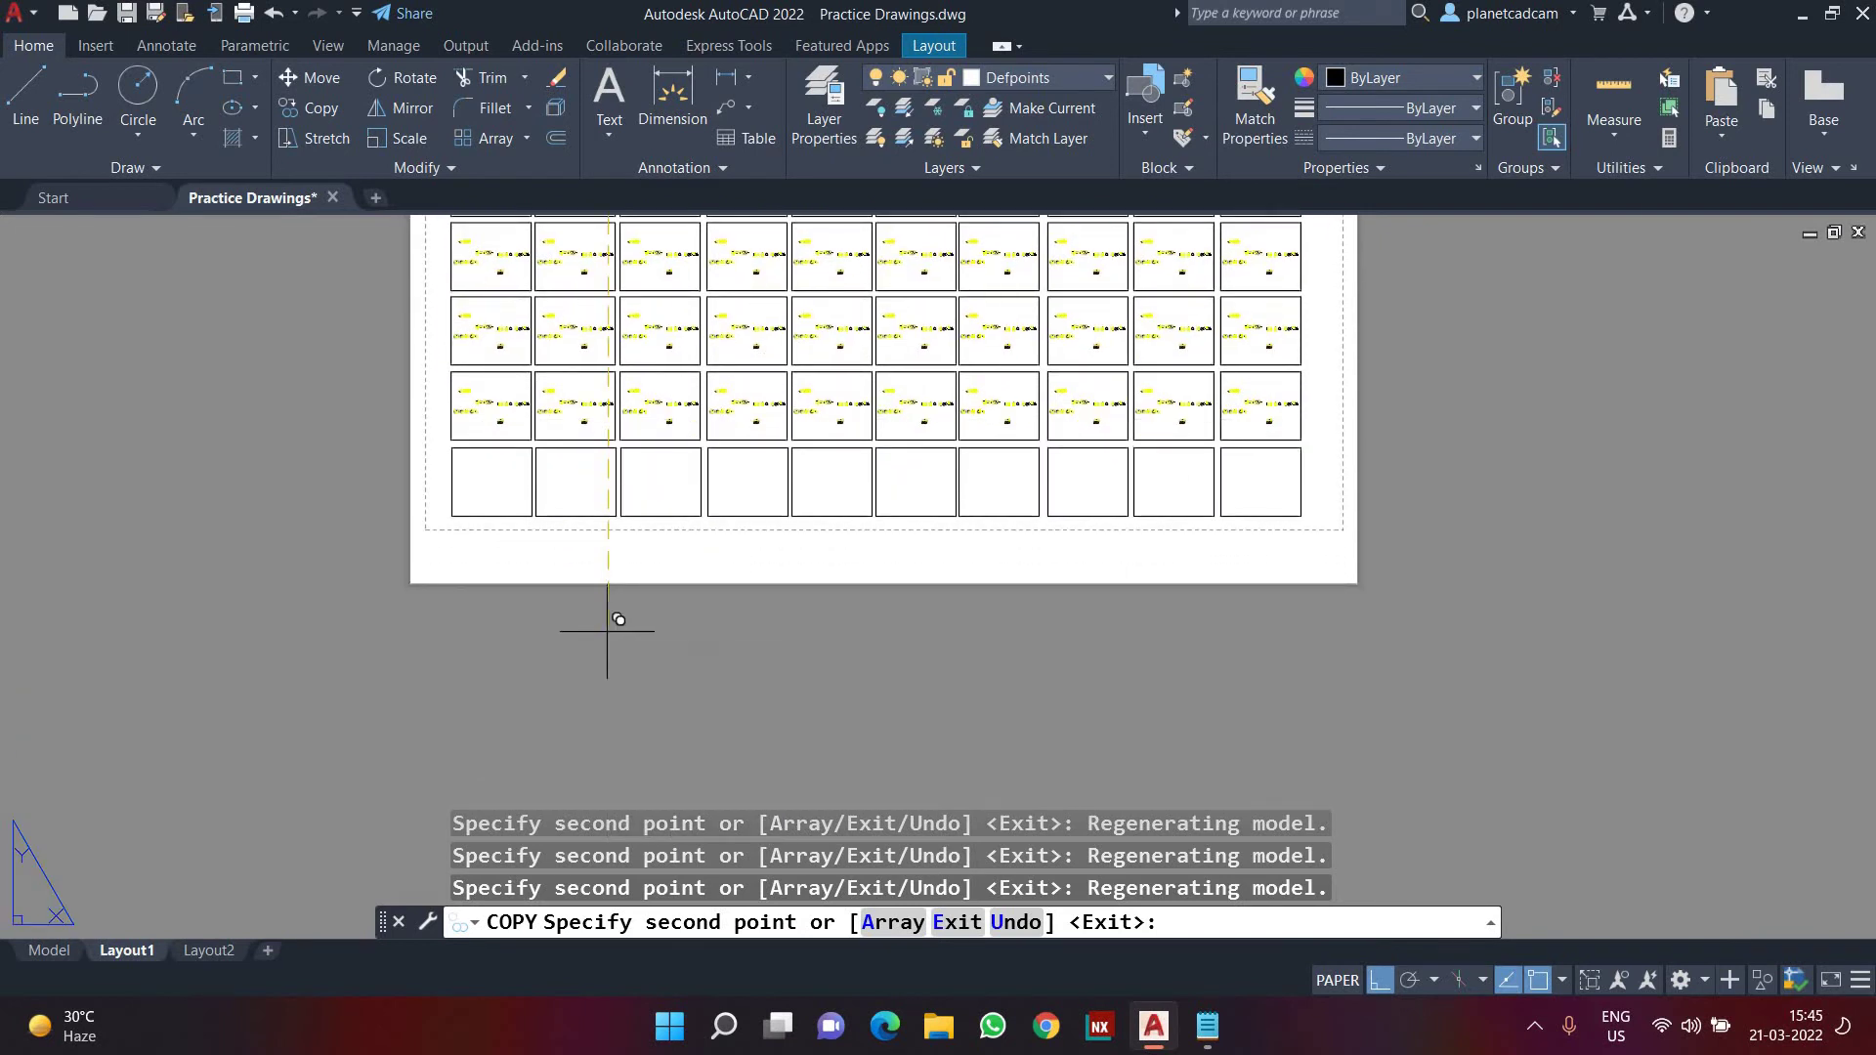
key(Escape)
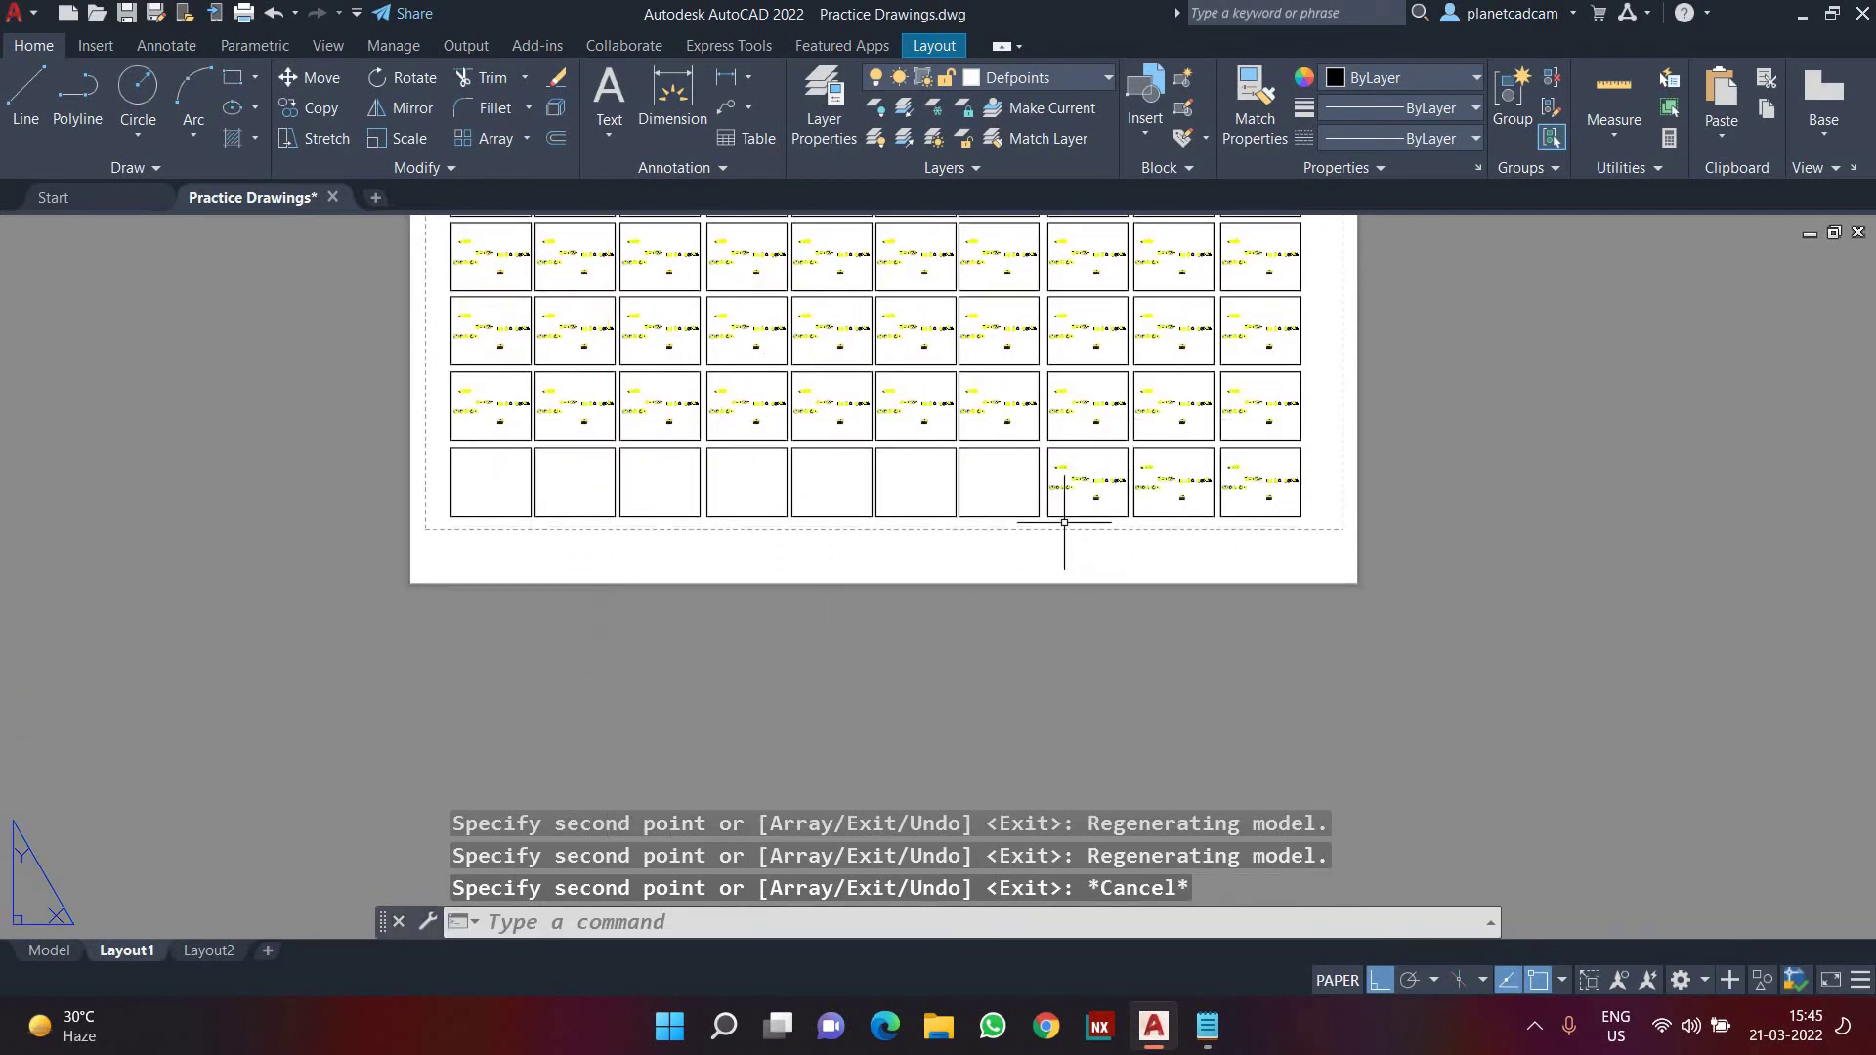
scroll(737, 518, down, 2)
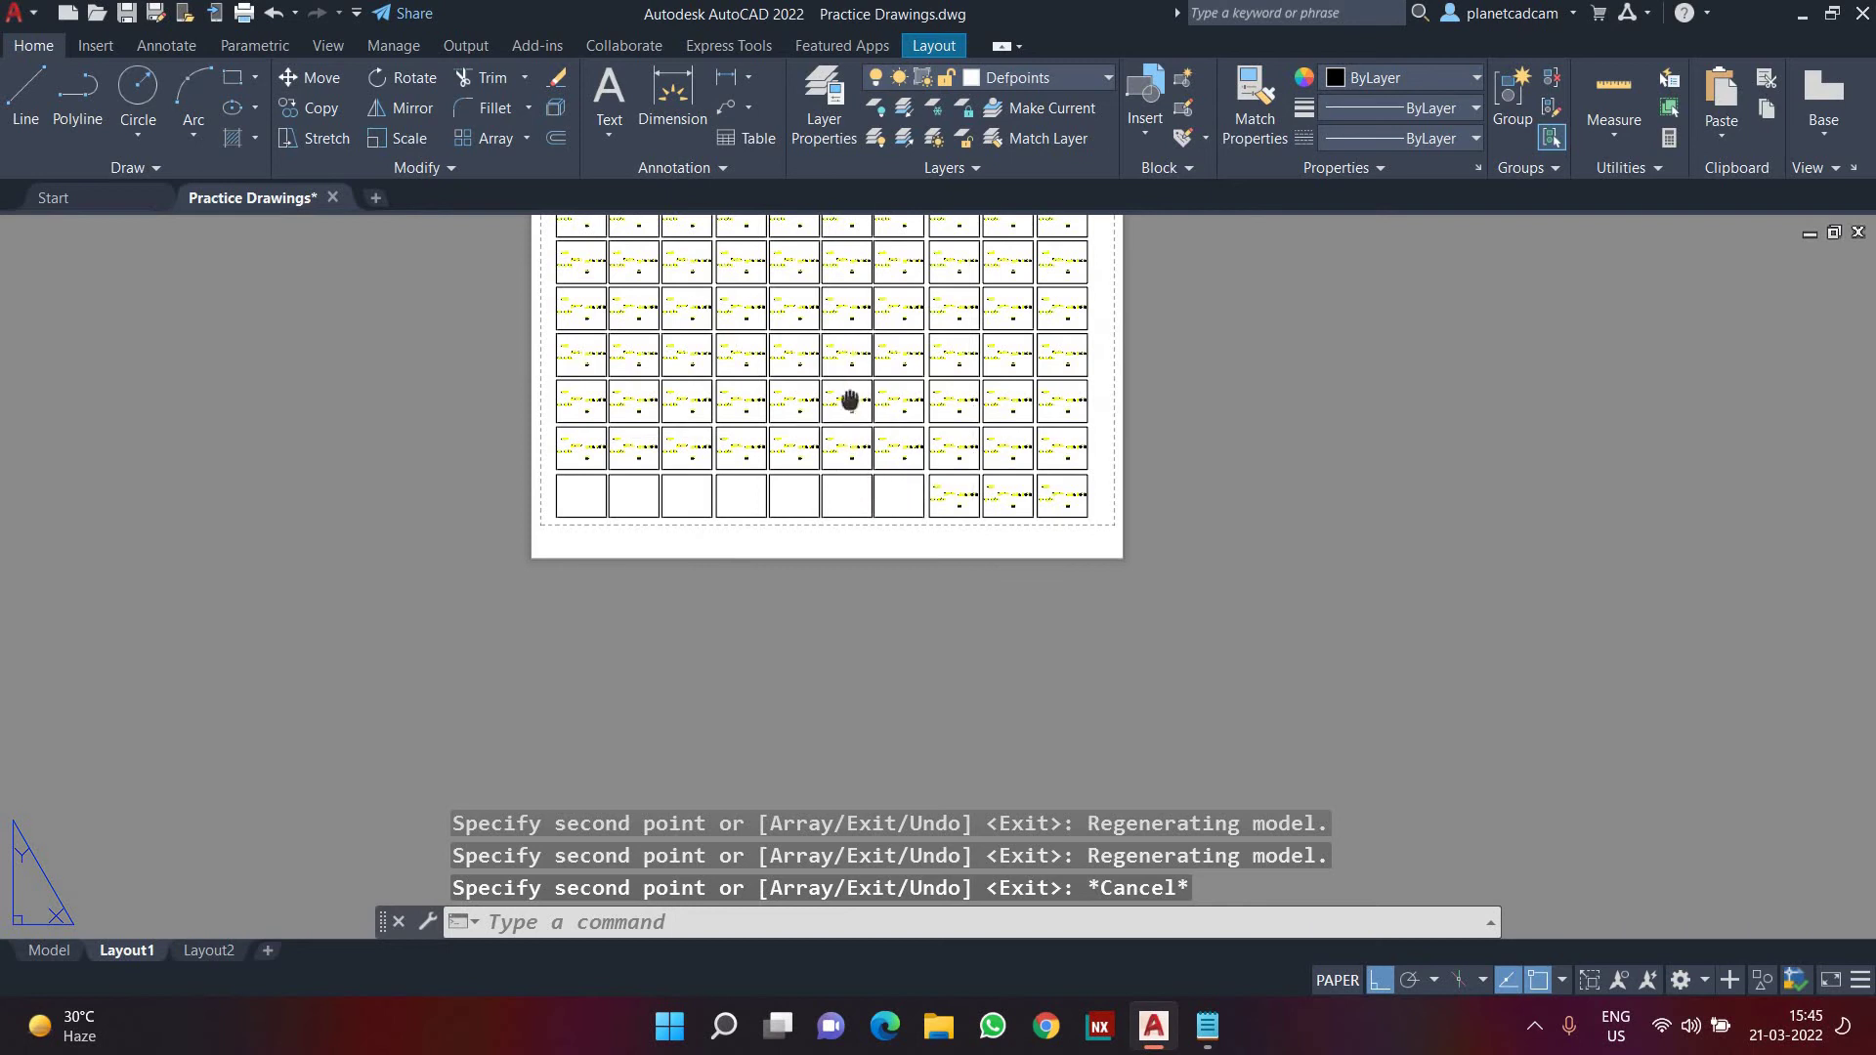
middle_drag(850, 399, 859, 479)
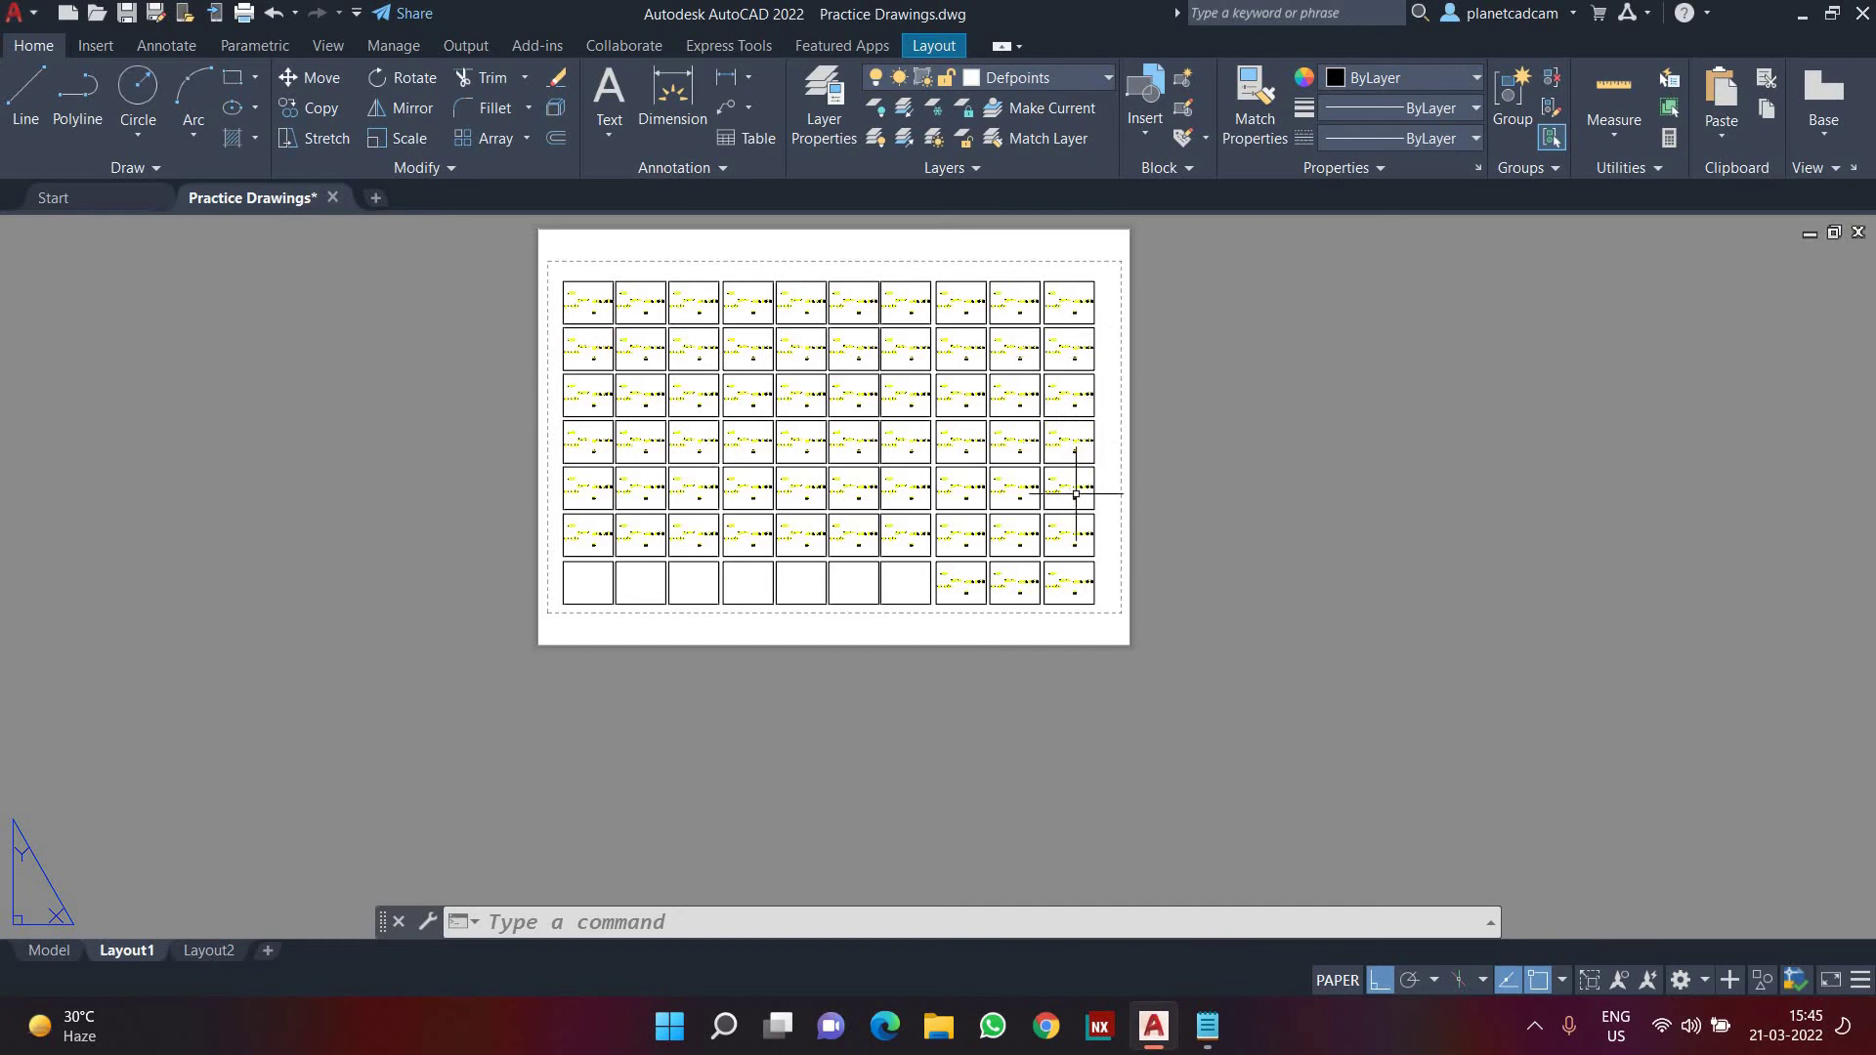
- Delete all seven rows of viewports from the Layout1 sheet
click(1110, 674)
click(501, 262)
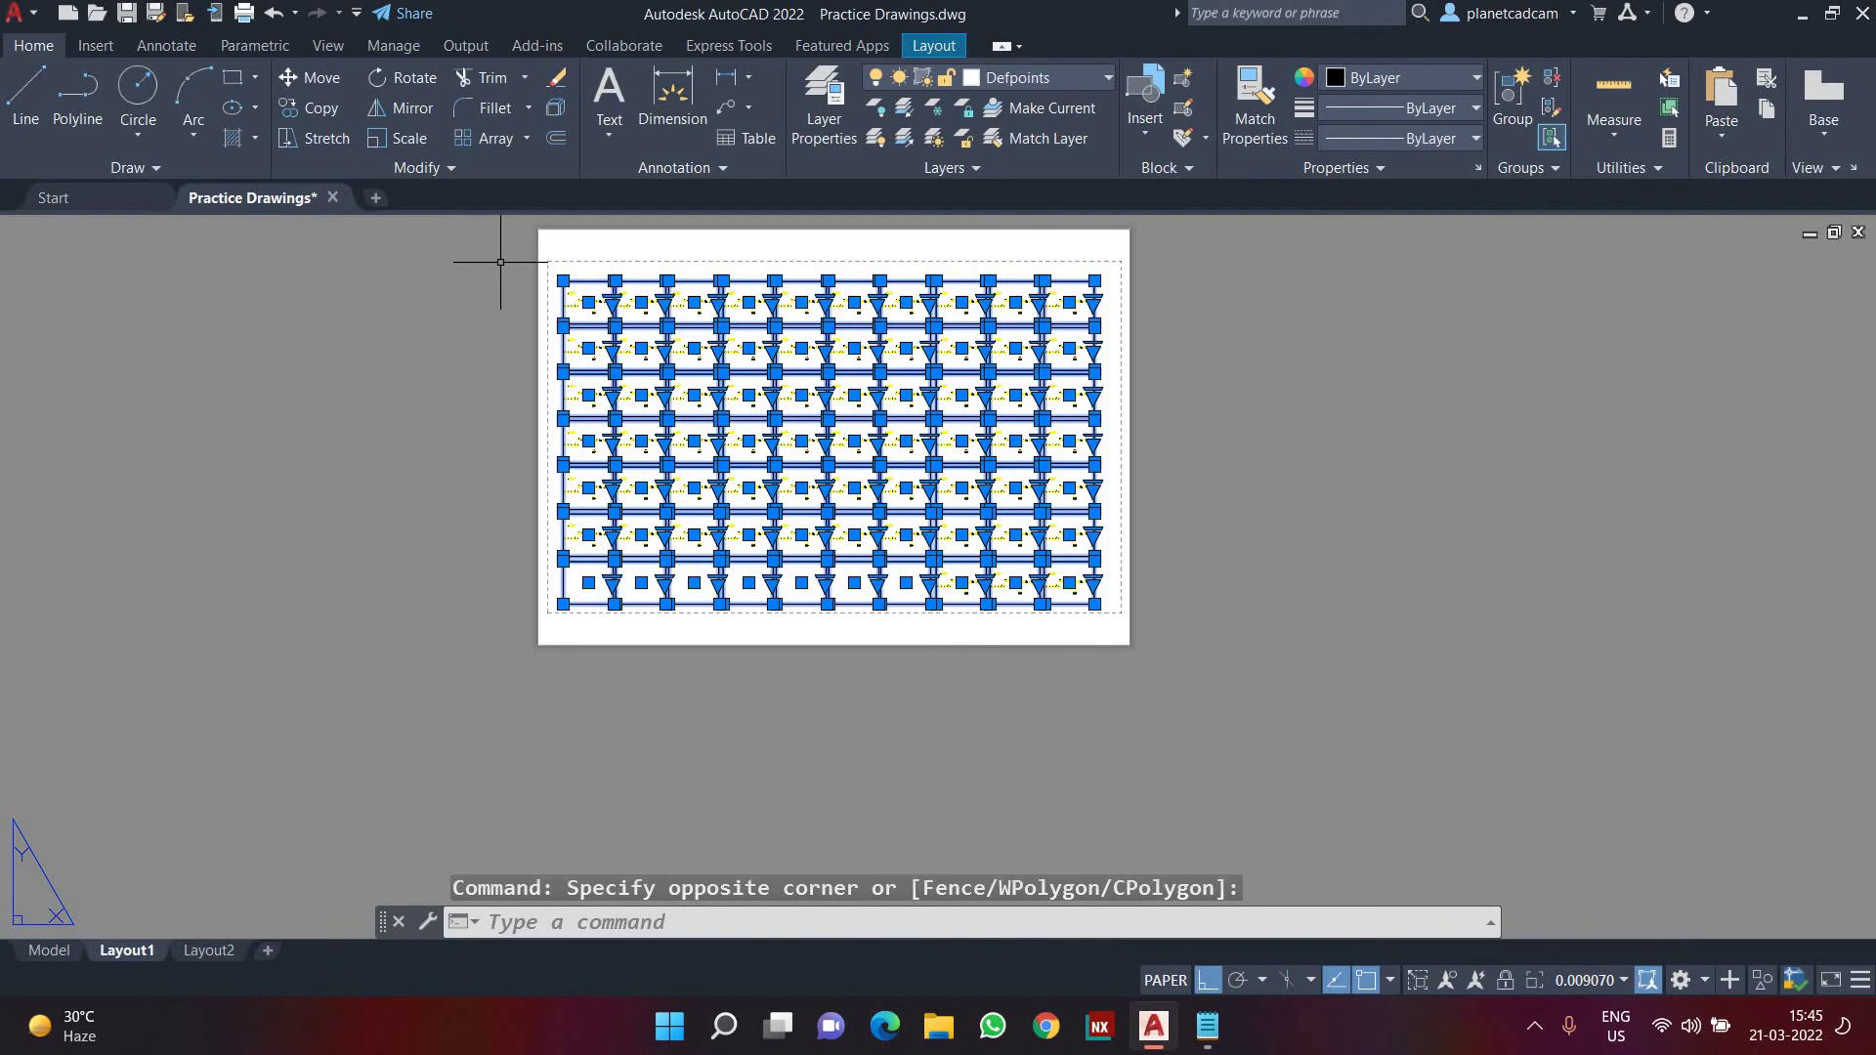
key(Delete)
- Create a single viewport with MVIEW, using the Fit option to fill the sheet's printable area
scroll(607, 399, up, 2)
middle_drag(620, 386, 634, 455)
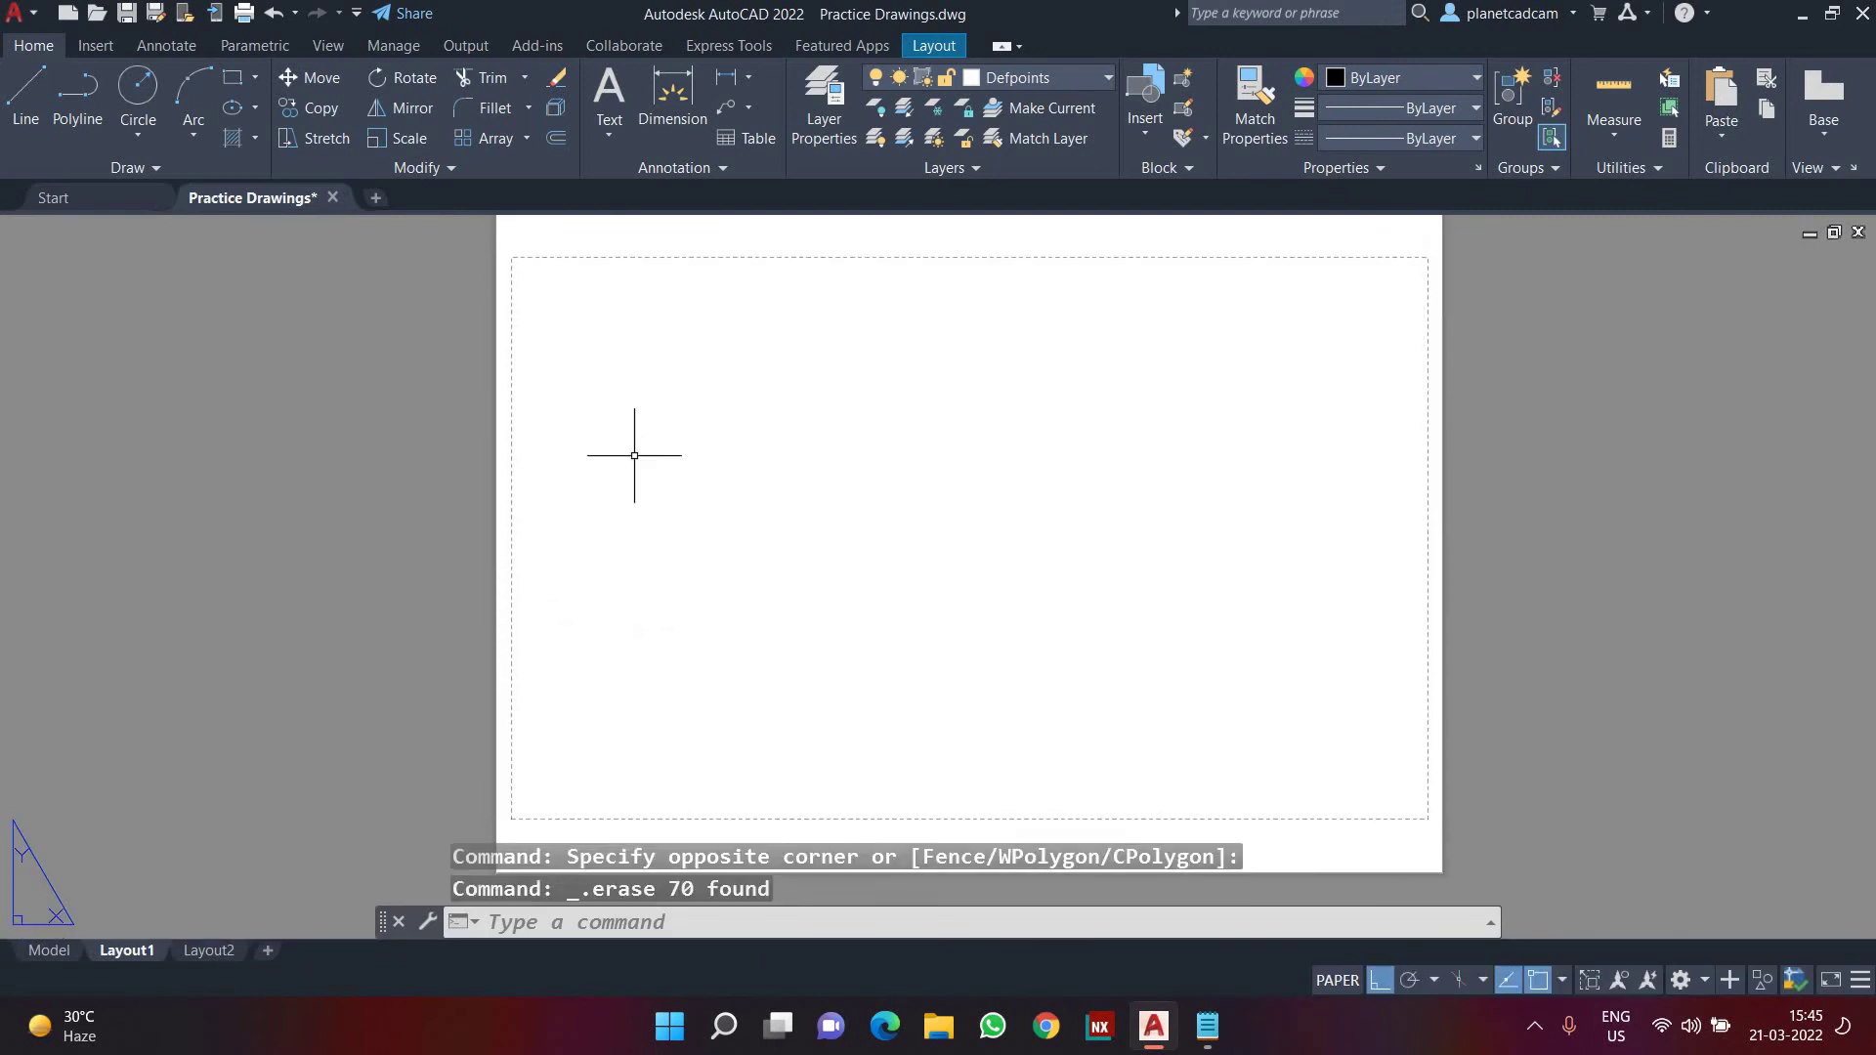
text(M)
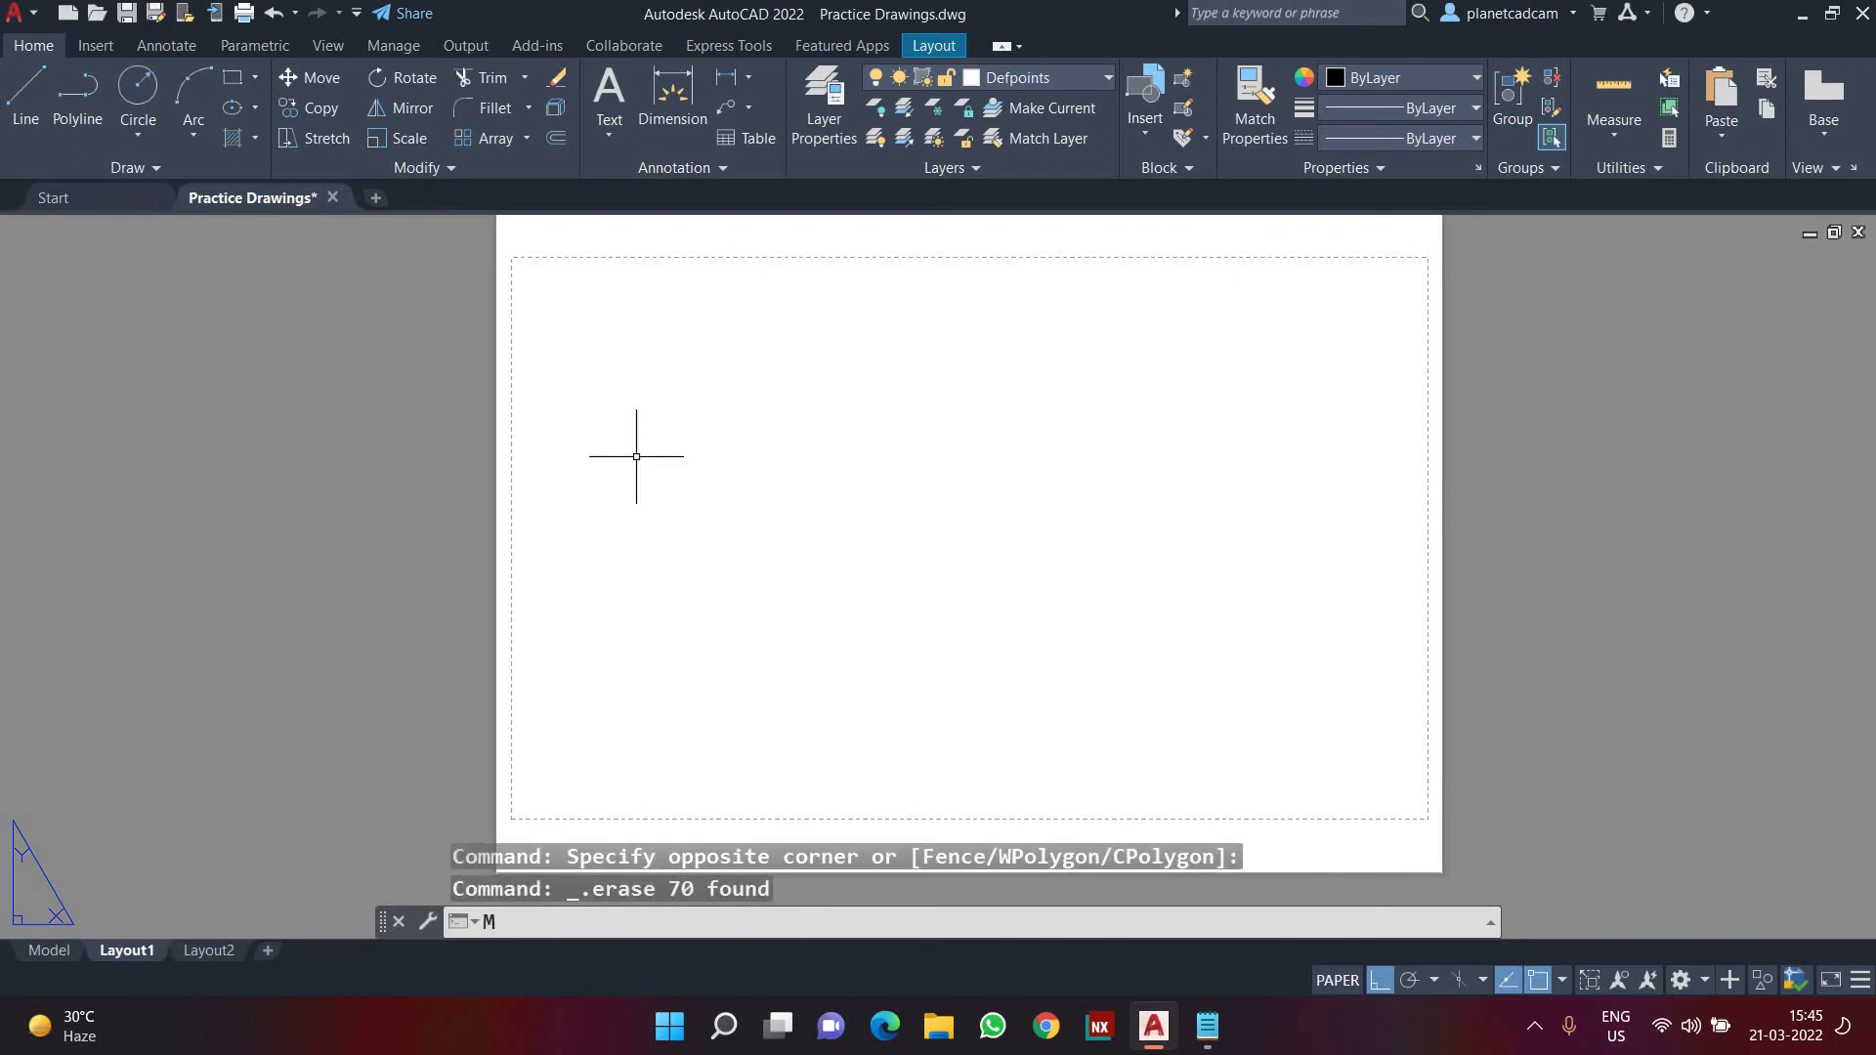
text(V)
key(Return)
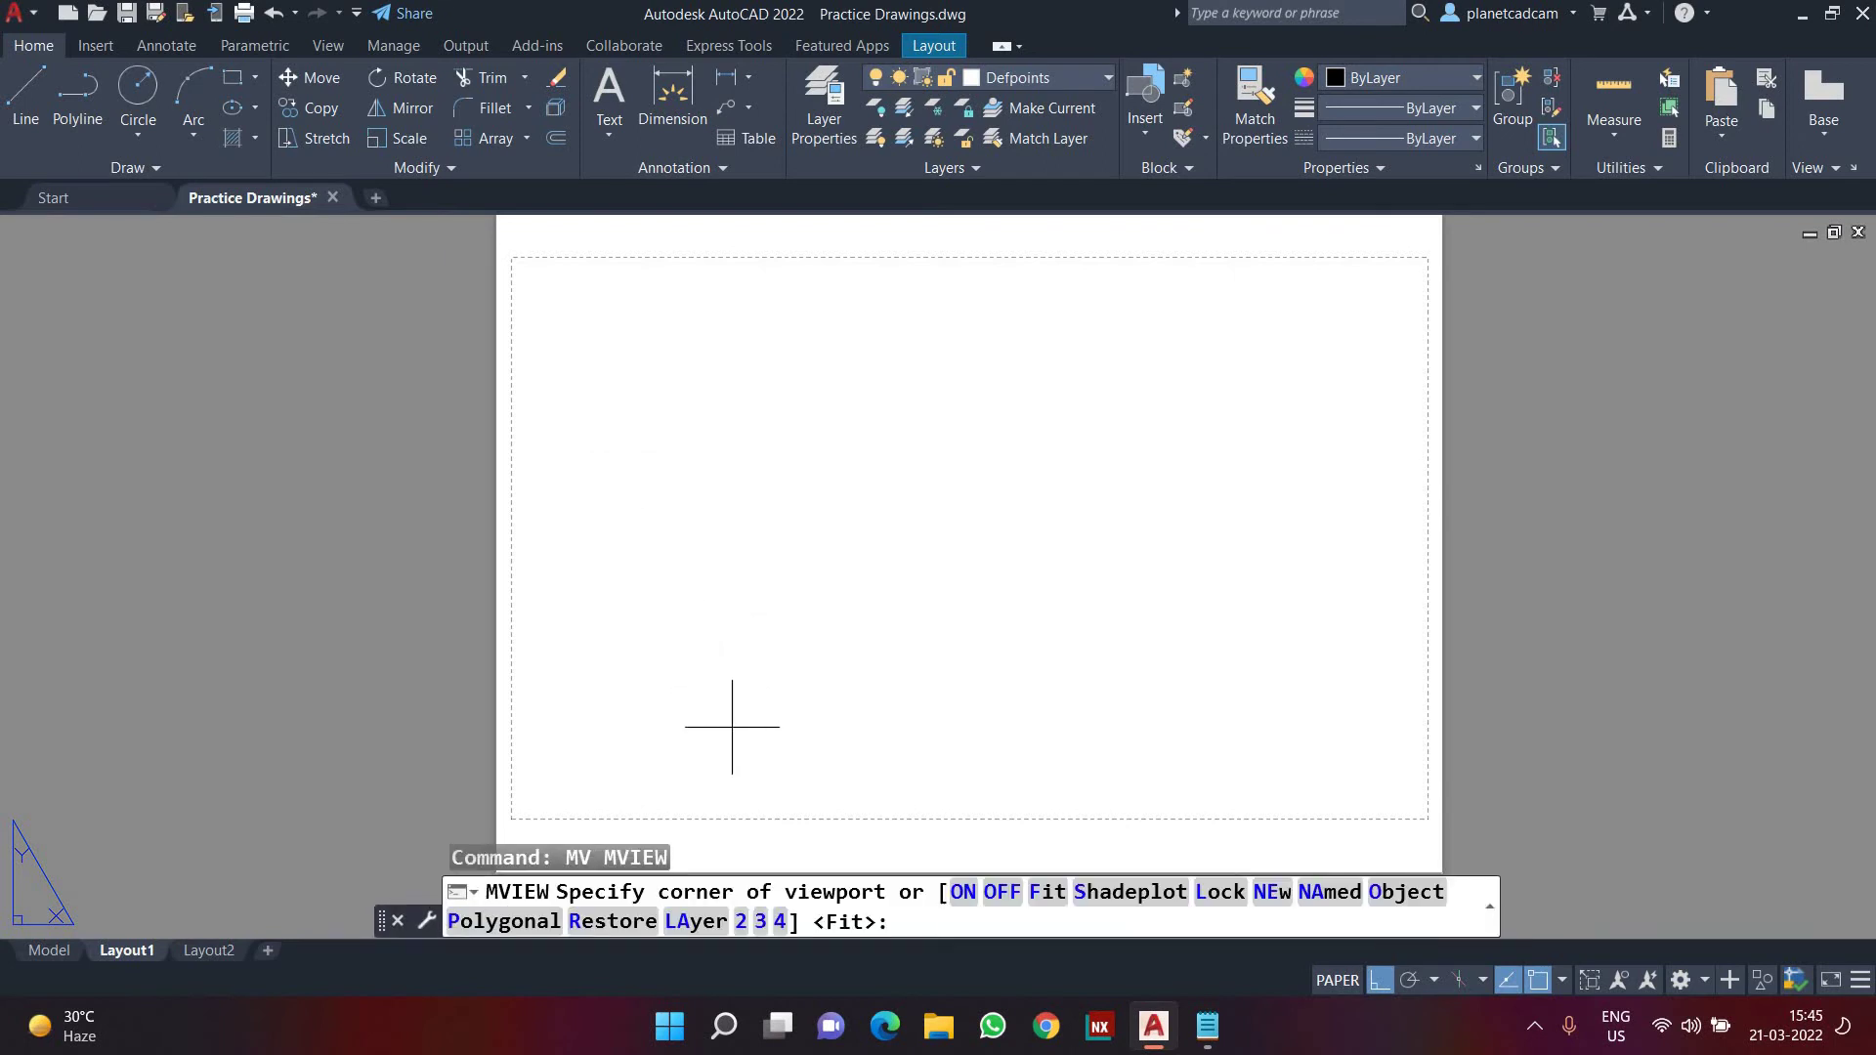
key(super+plus)
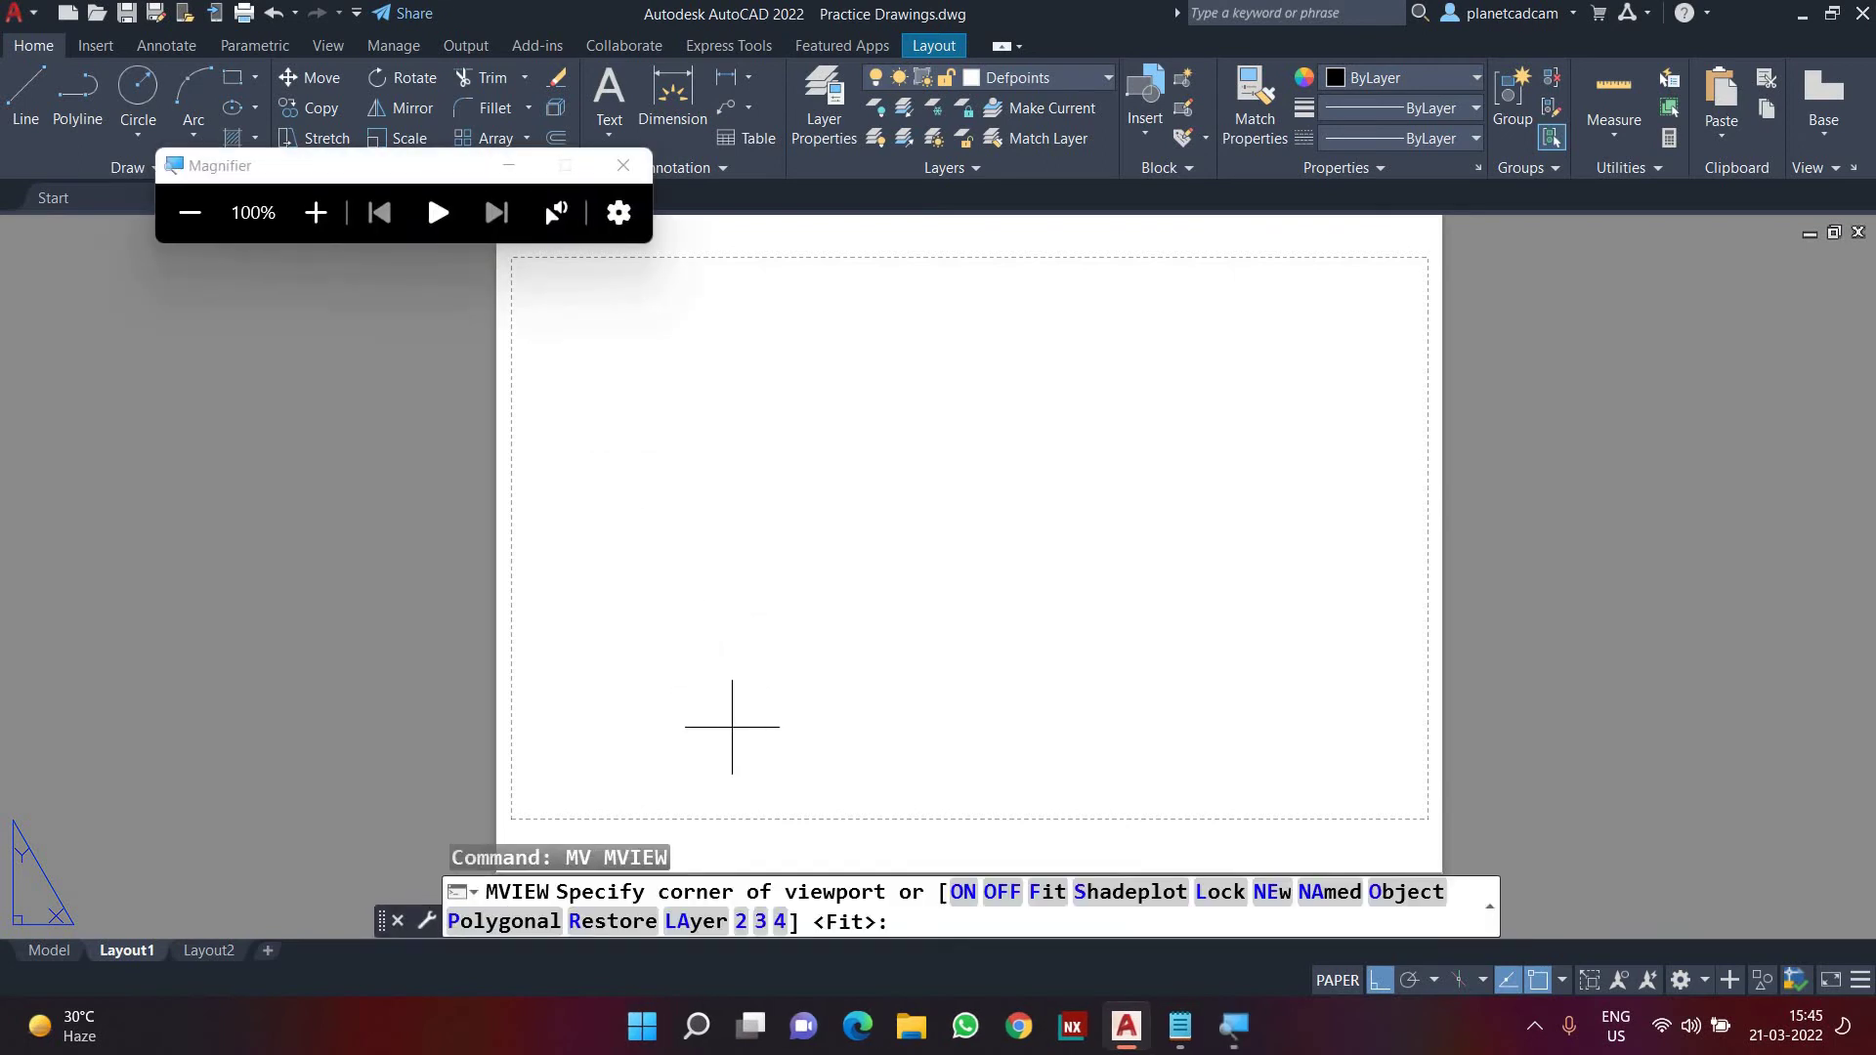
key(super+plus)
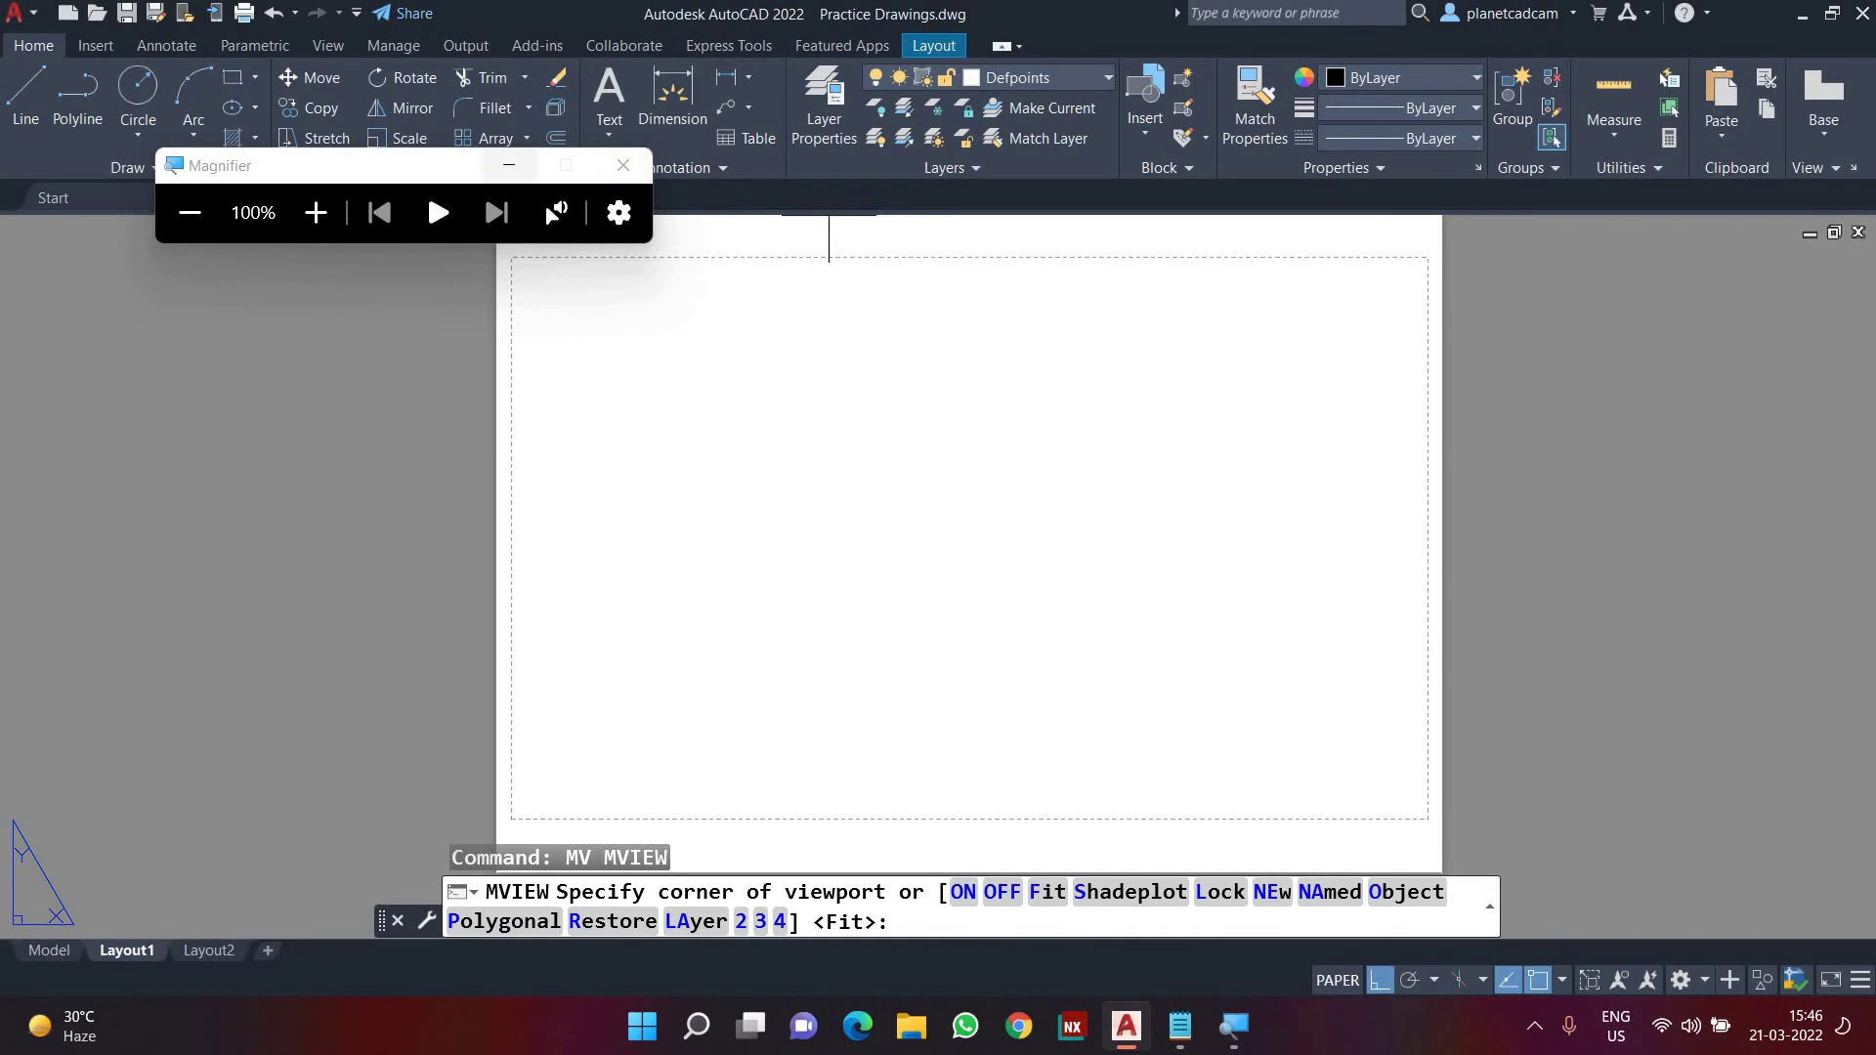
click(622, 165)
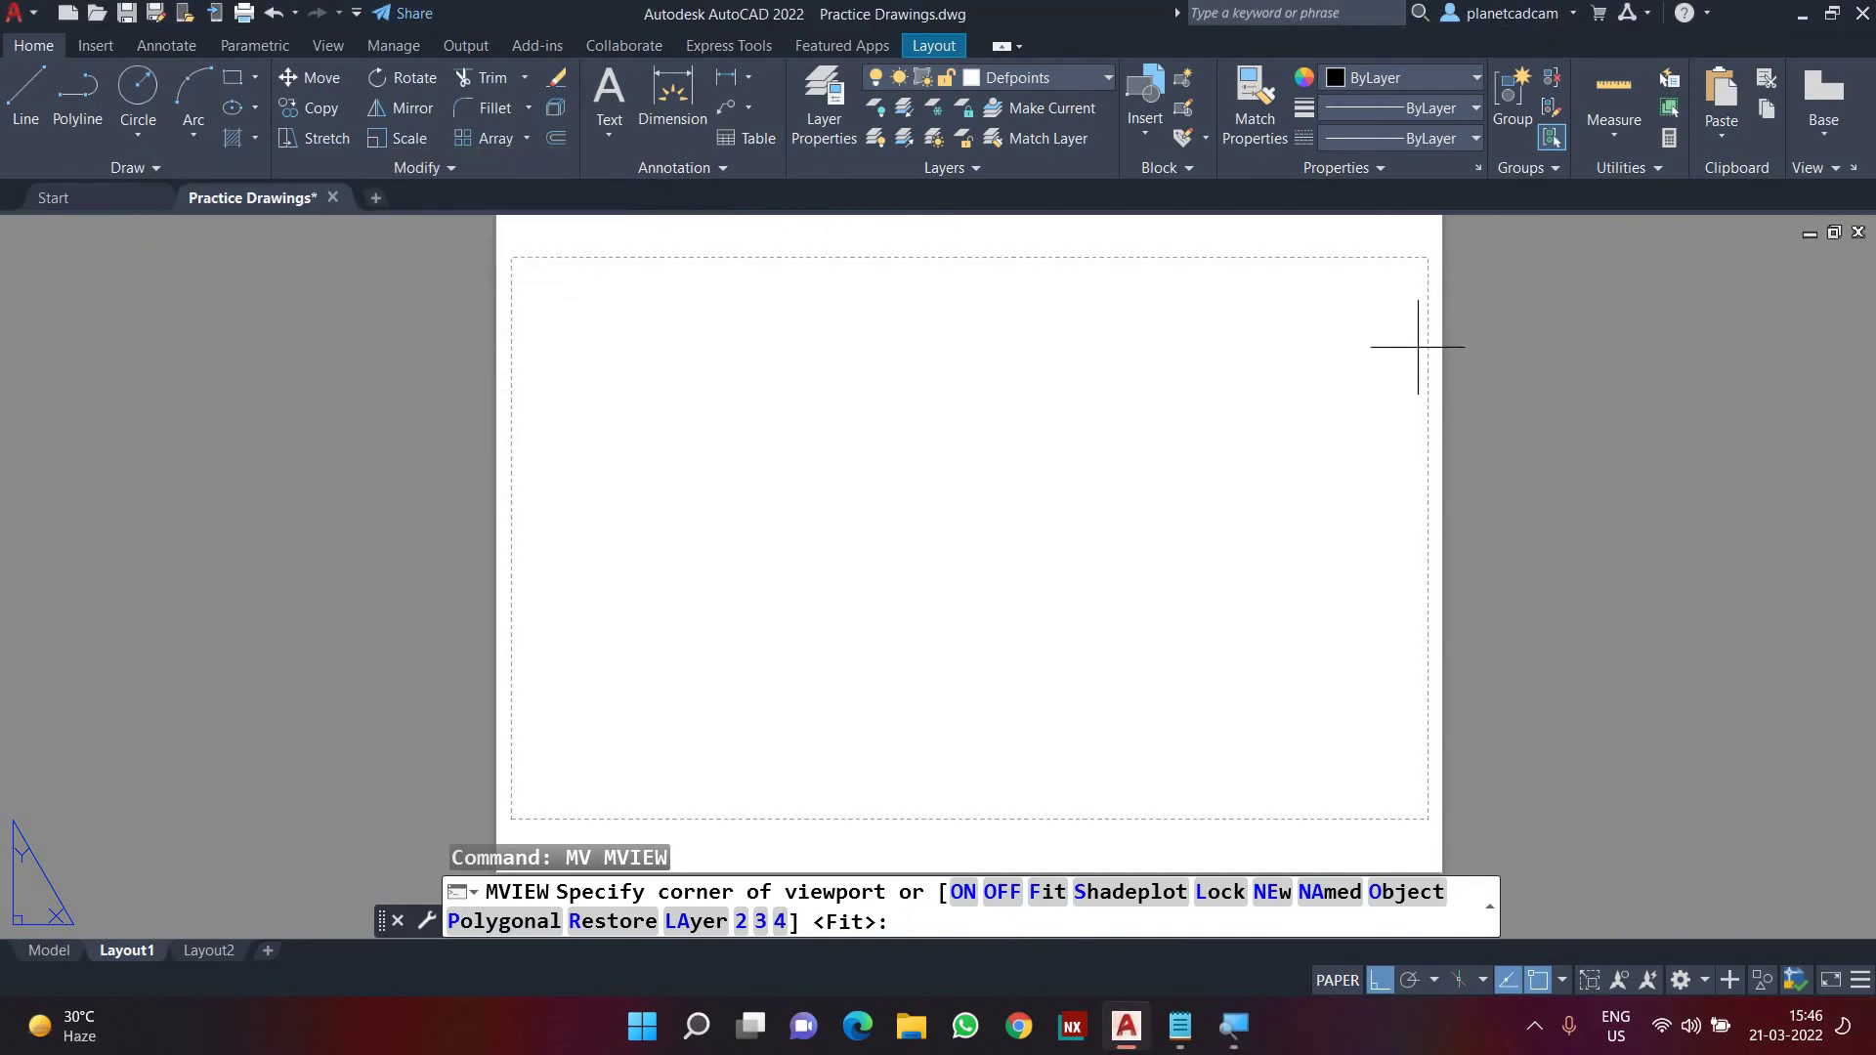
click(1047, 891)
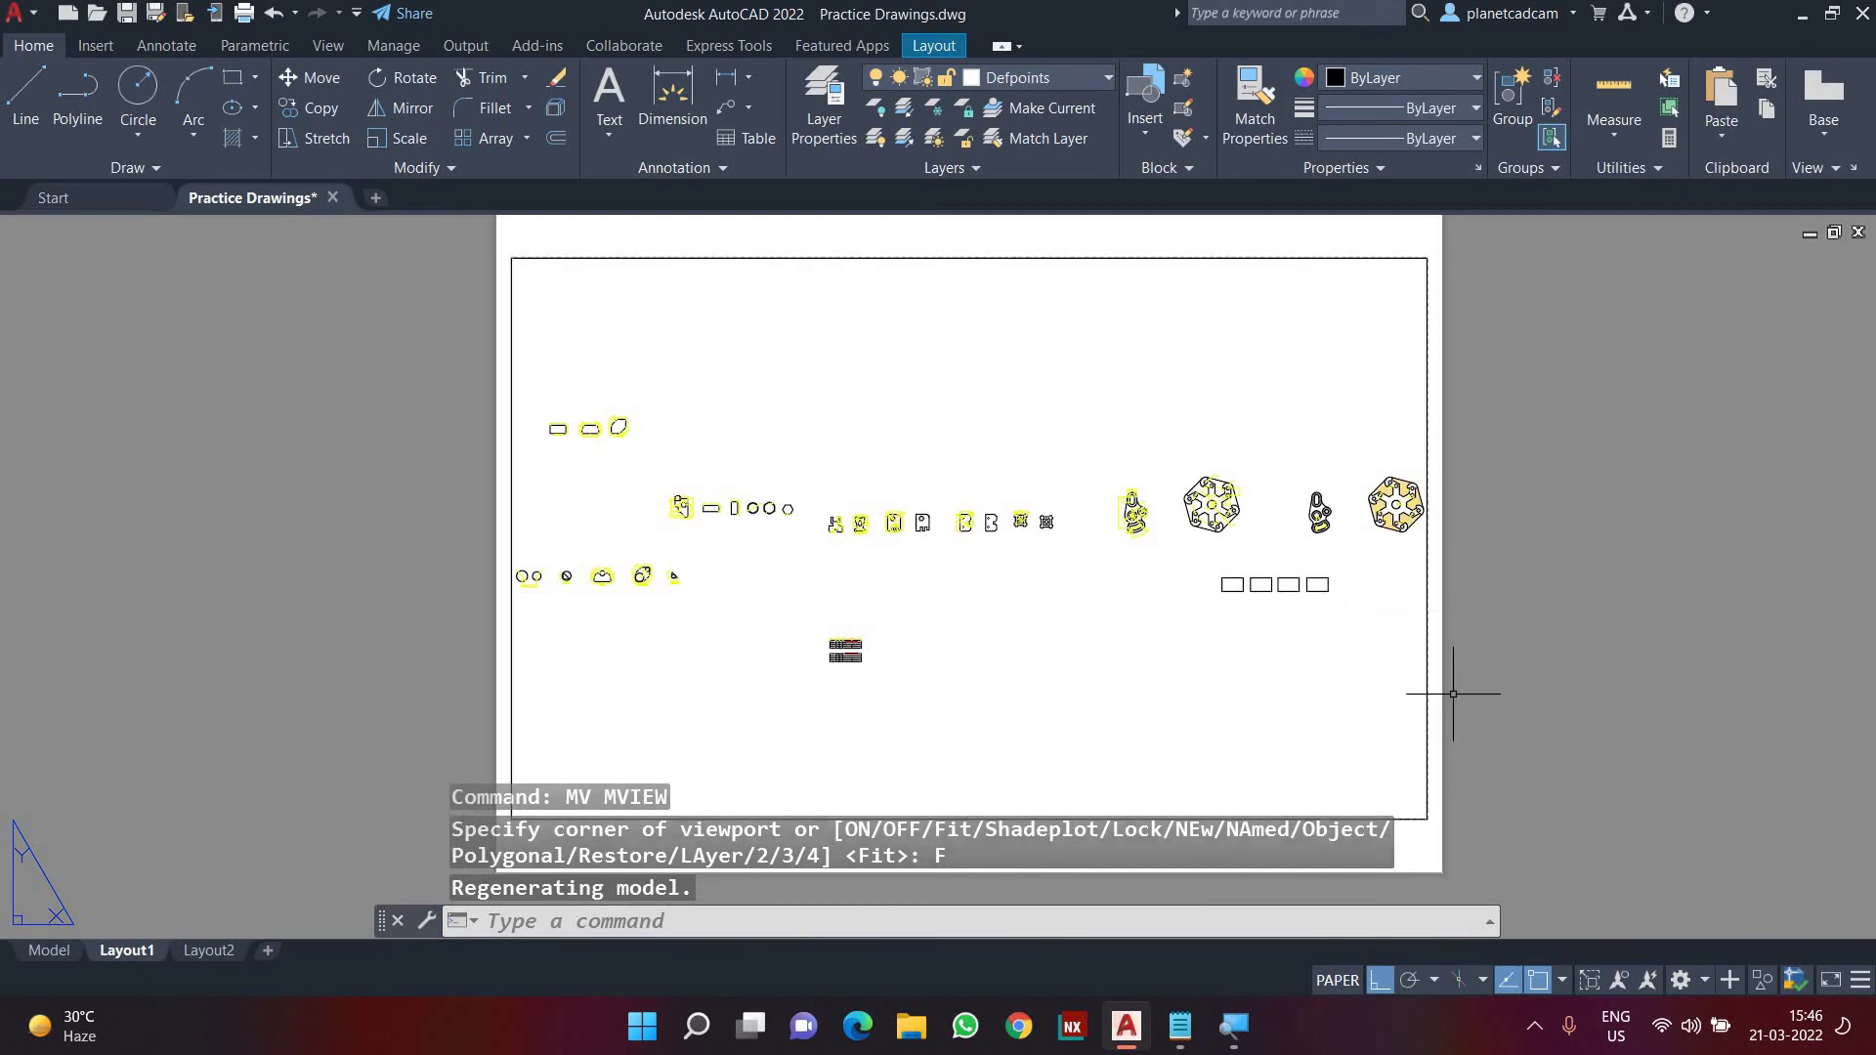
- Replace the fitted viewport with a block of four viewports, drawn as a rectangle in the middle of the sheet
click(1372, 670)
key(Delete)
text(MV)
key(Return)
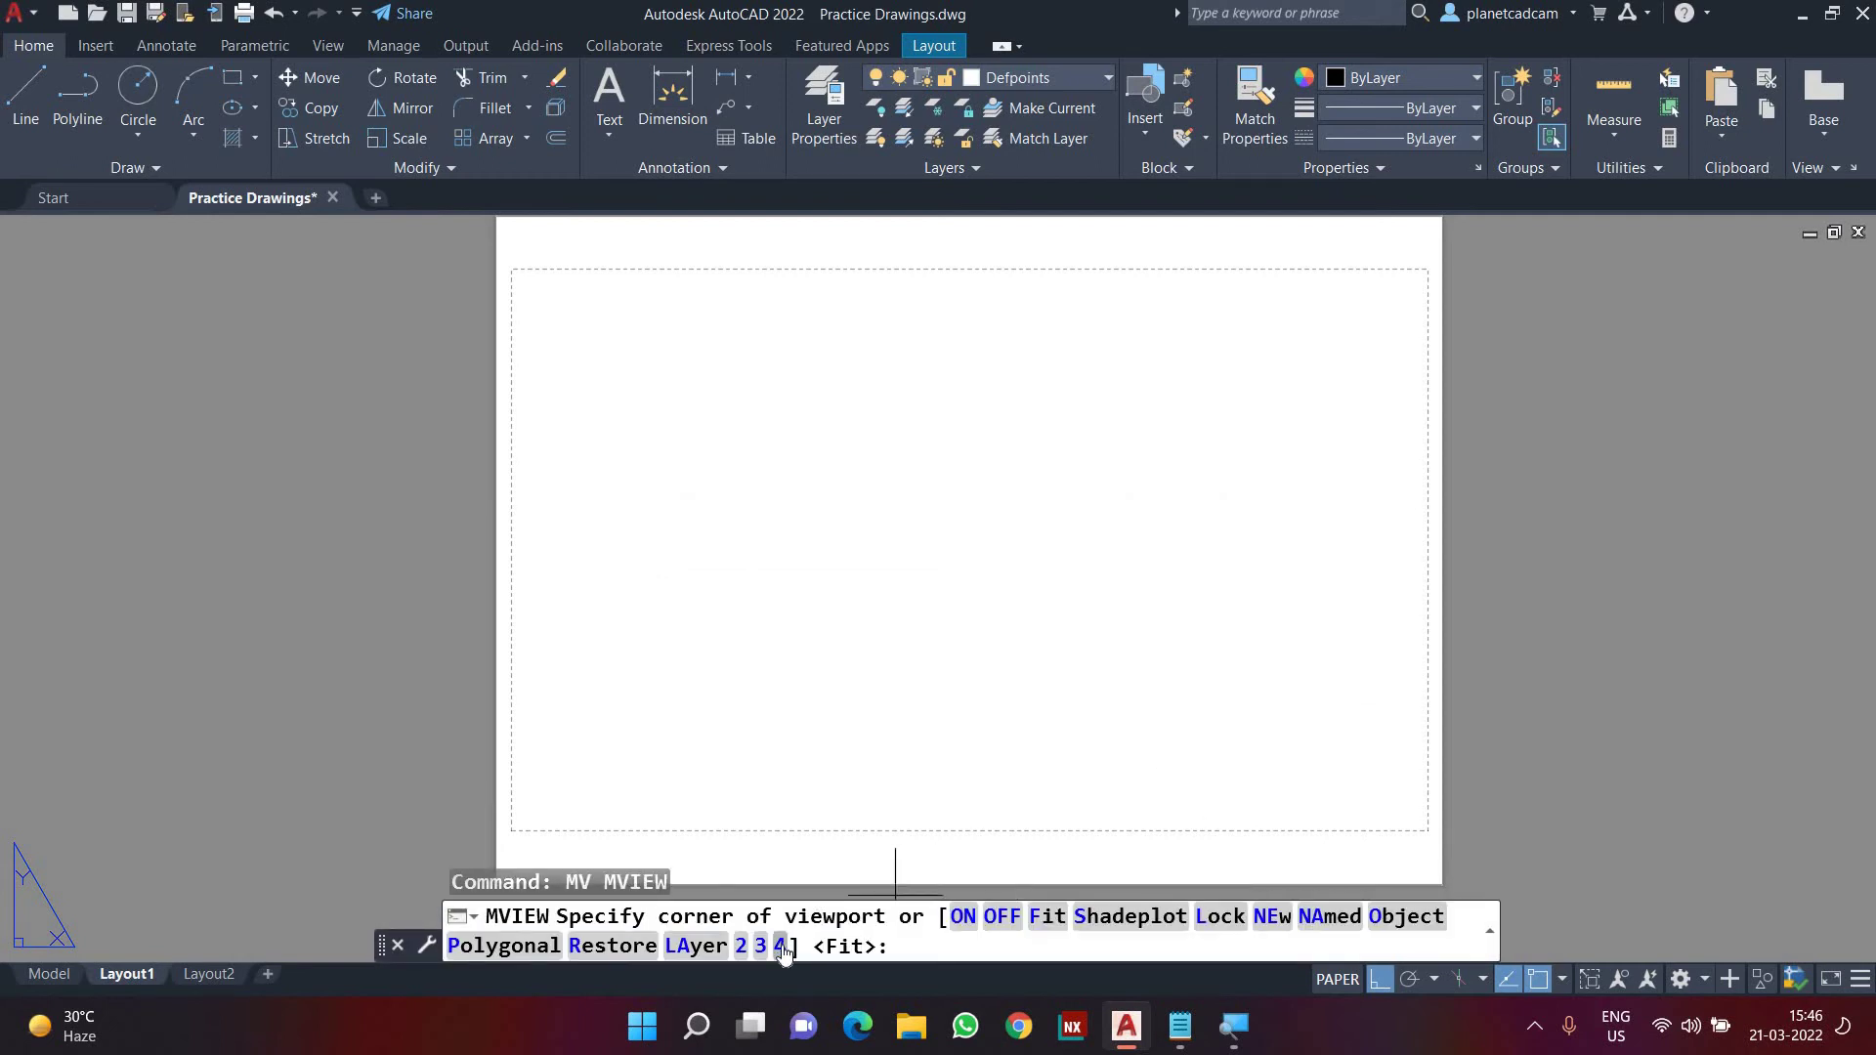
text(4)
key(Return)
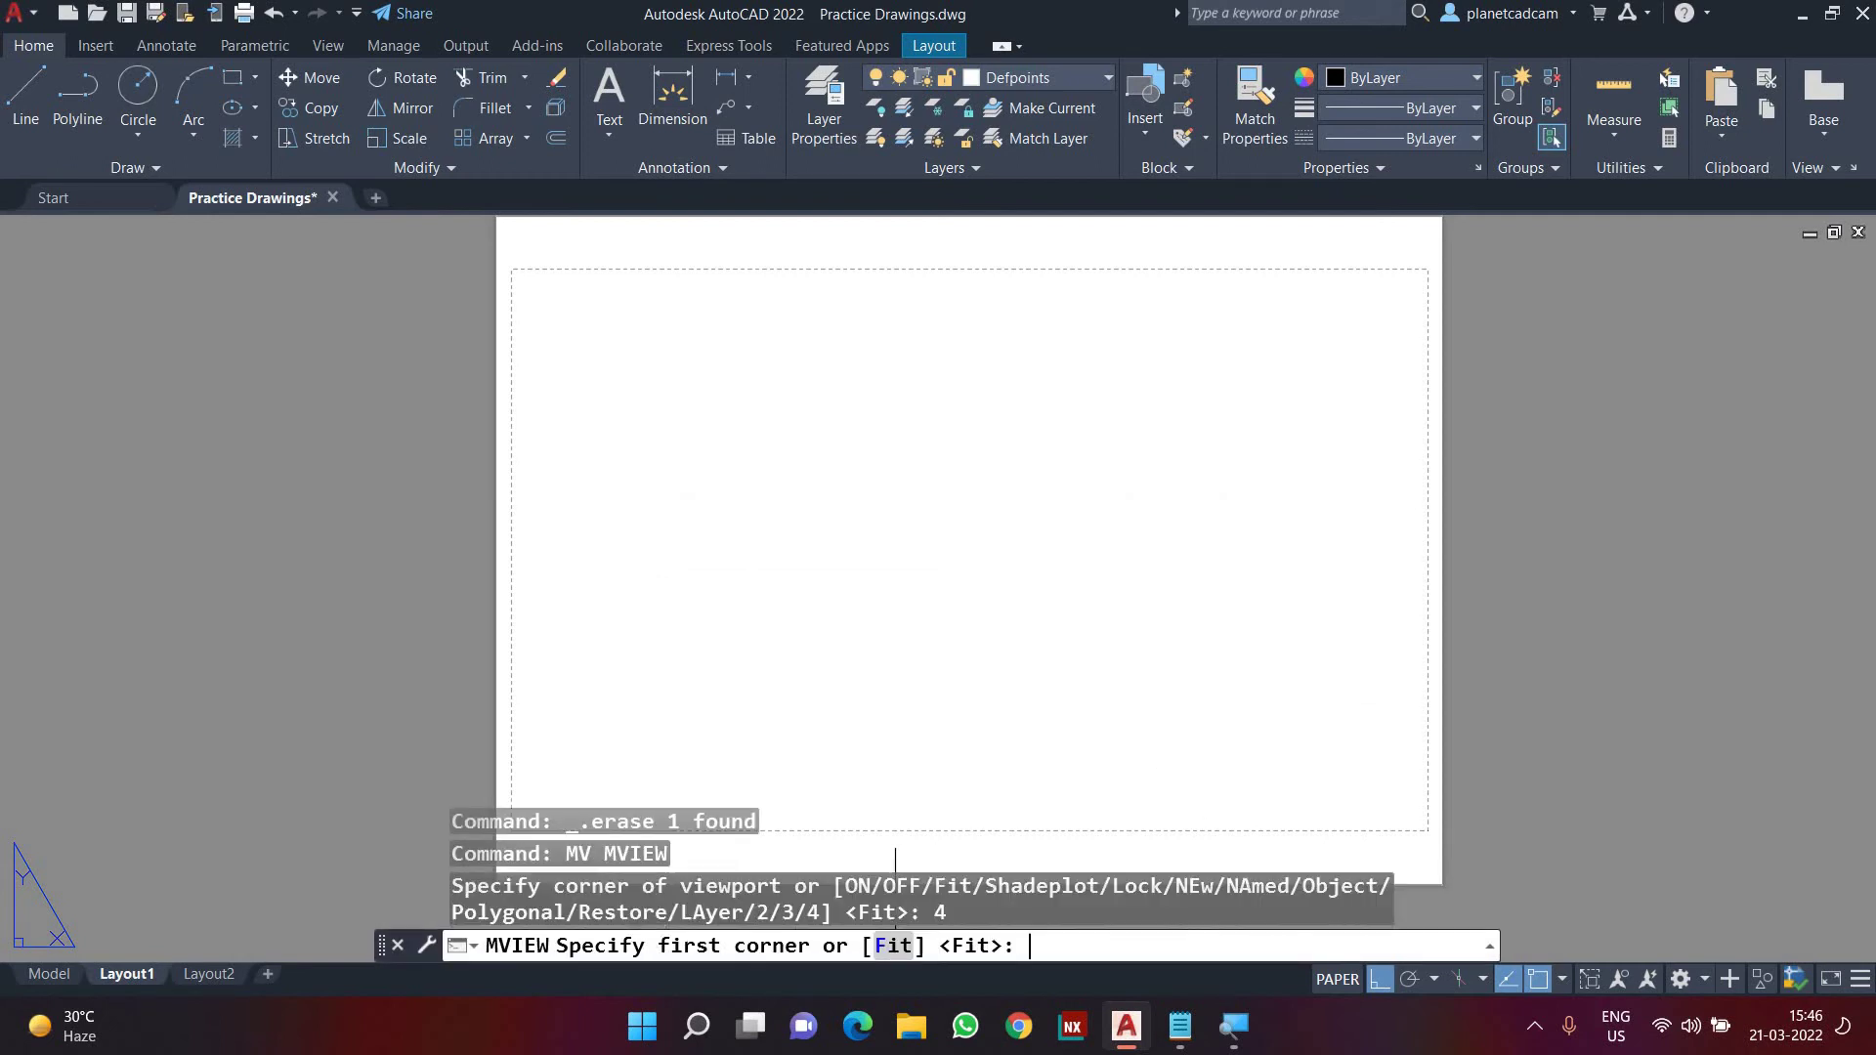
click(650, 373)
click(1241, 705)
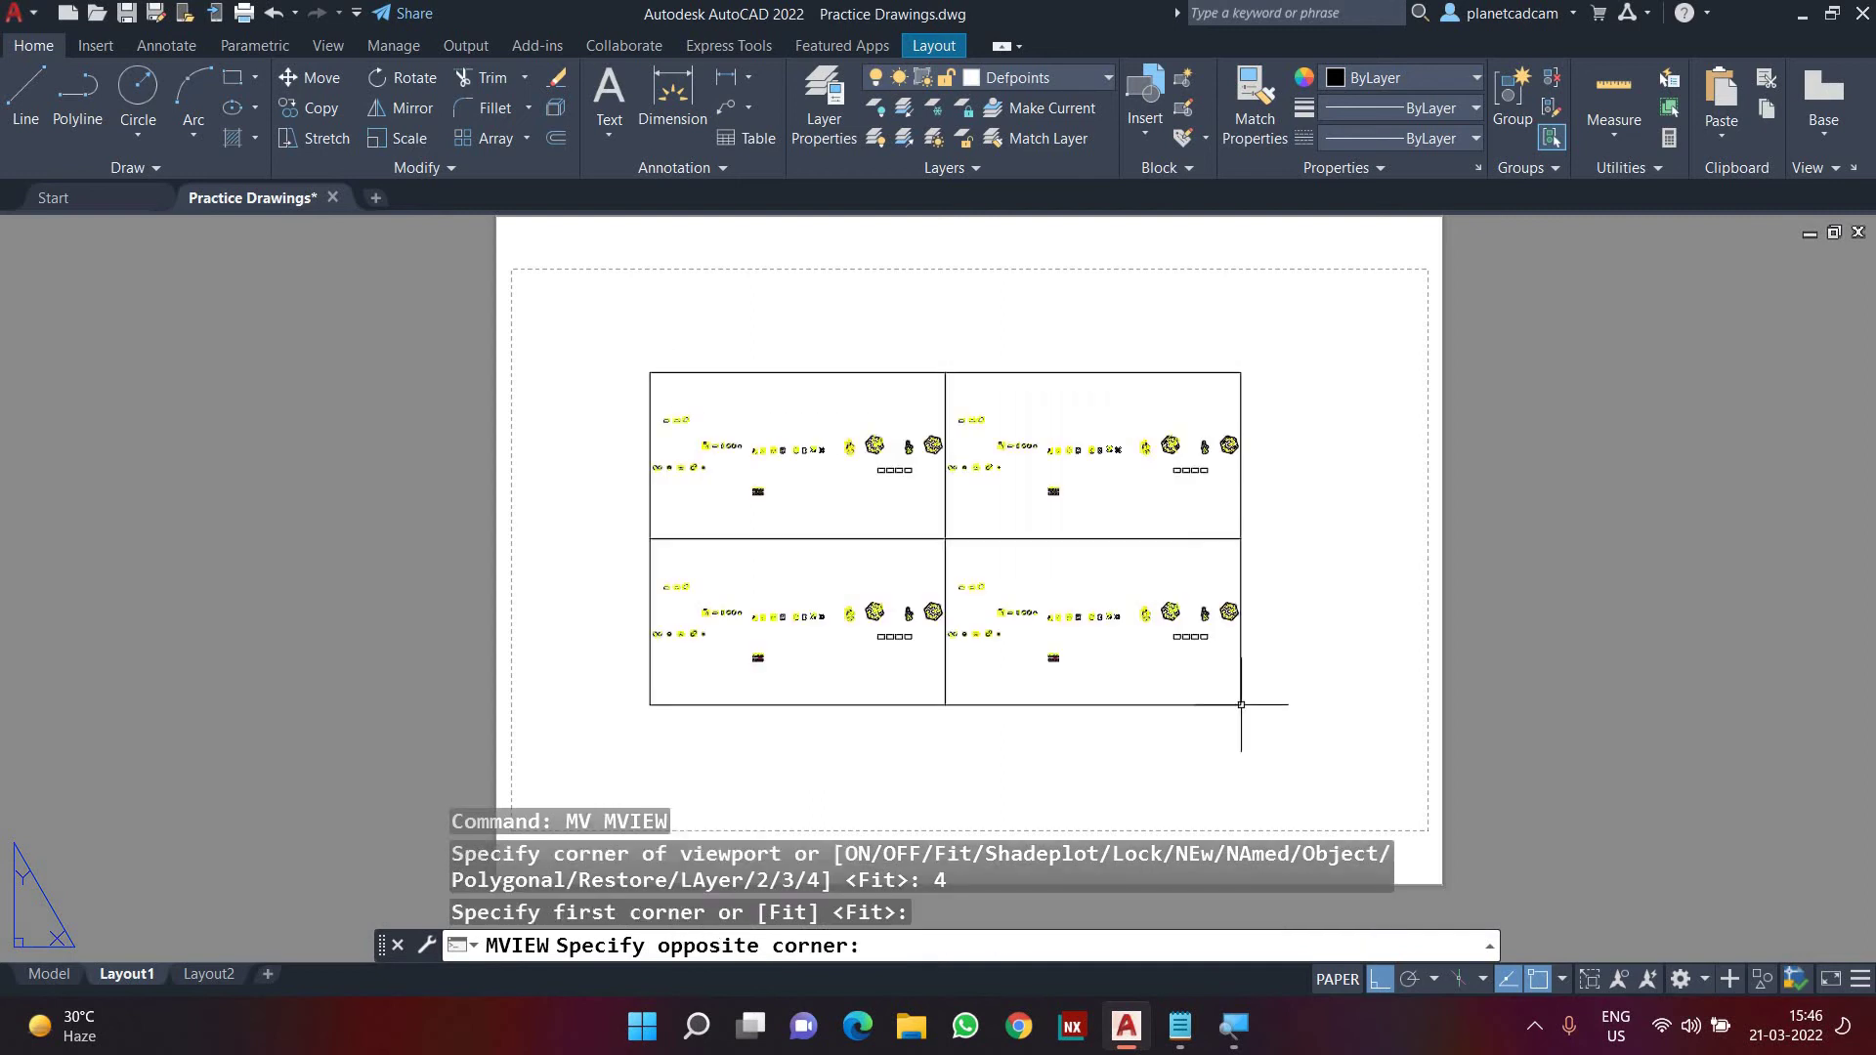
- Replace the four viewports with four new ones using MVIEW's 4 and Fit options so they fill the printable area
click(1184, 740)
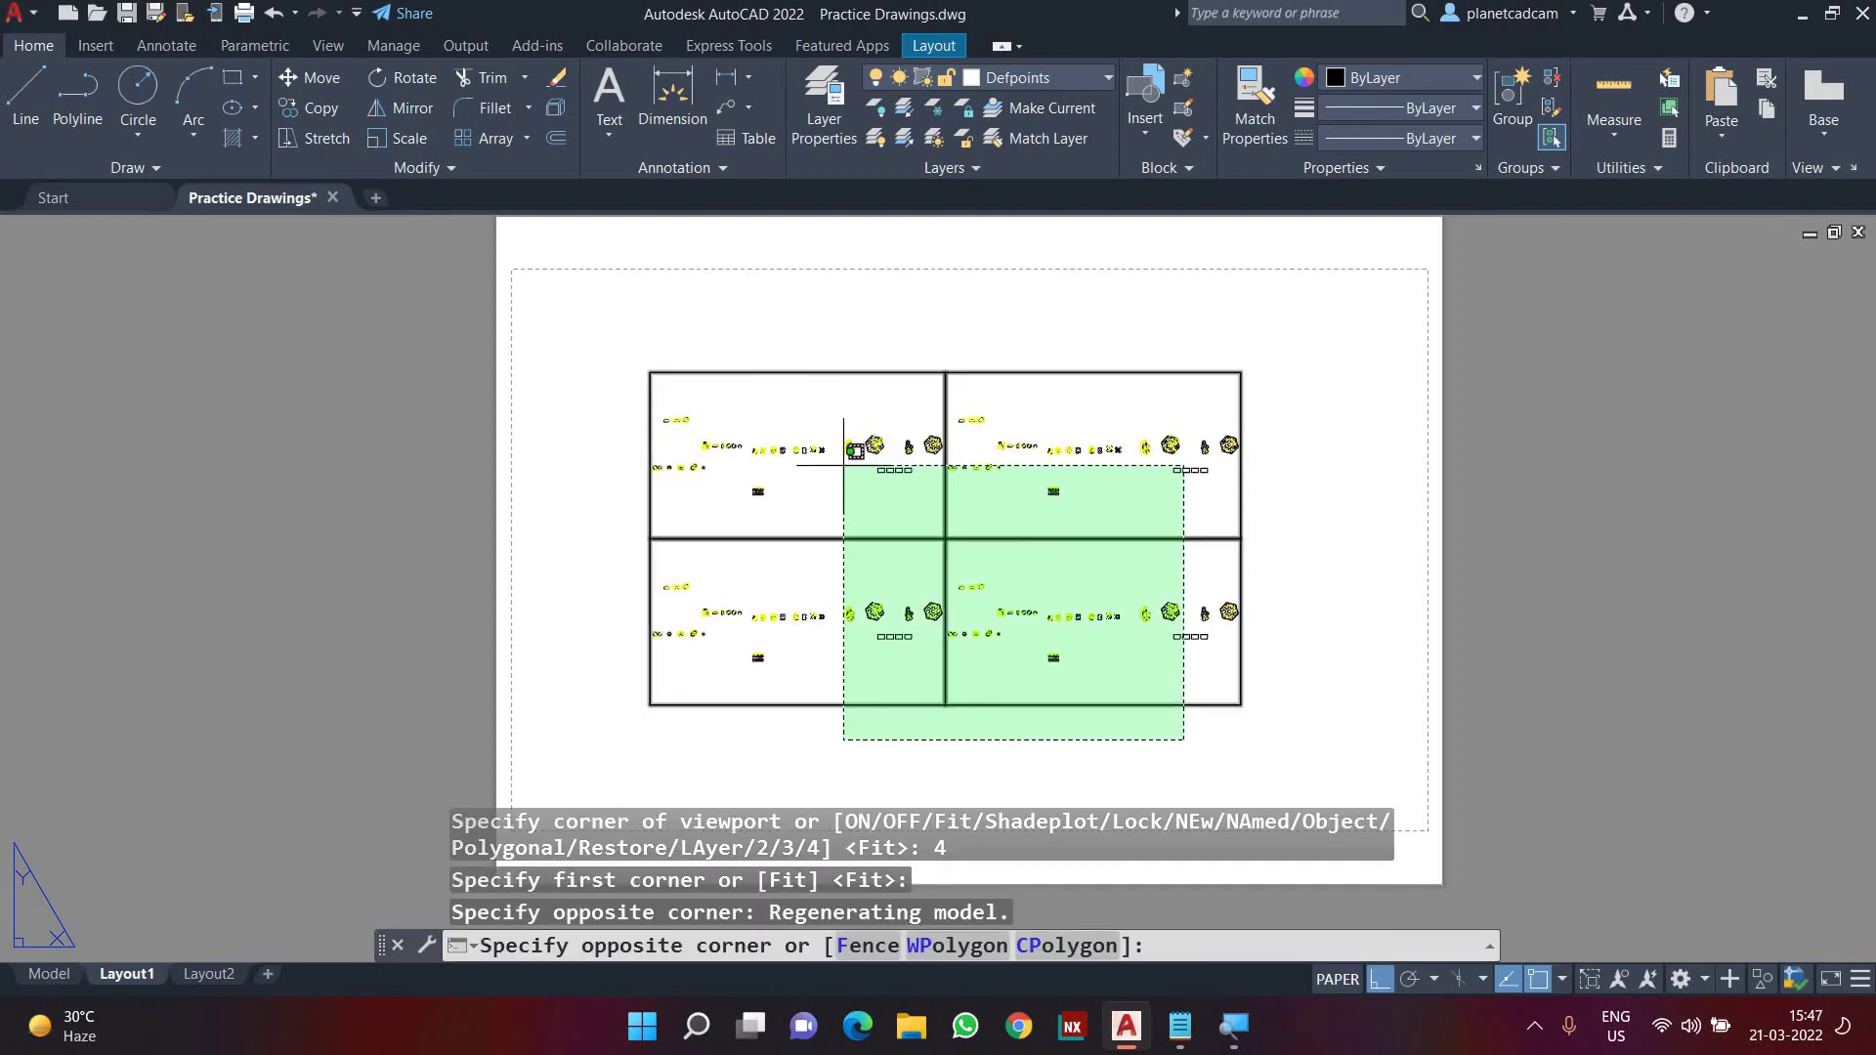
click(818, 418)
key(Delete)
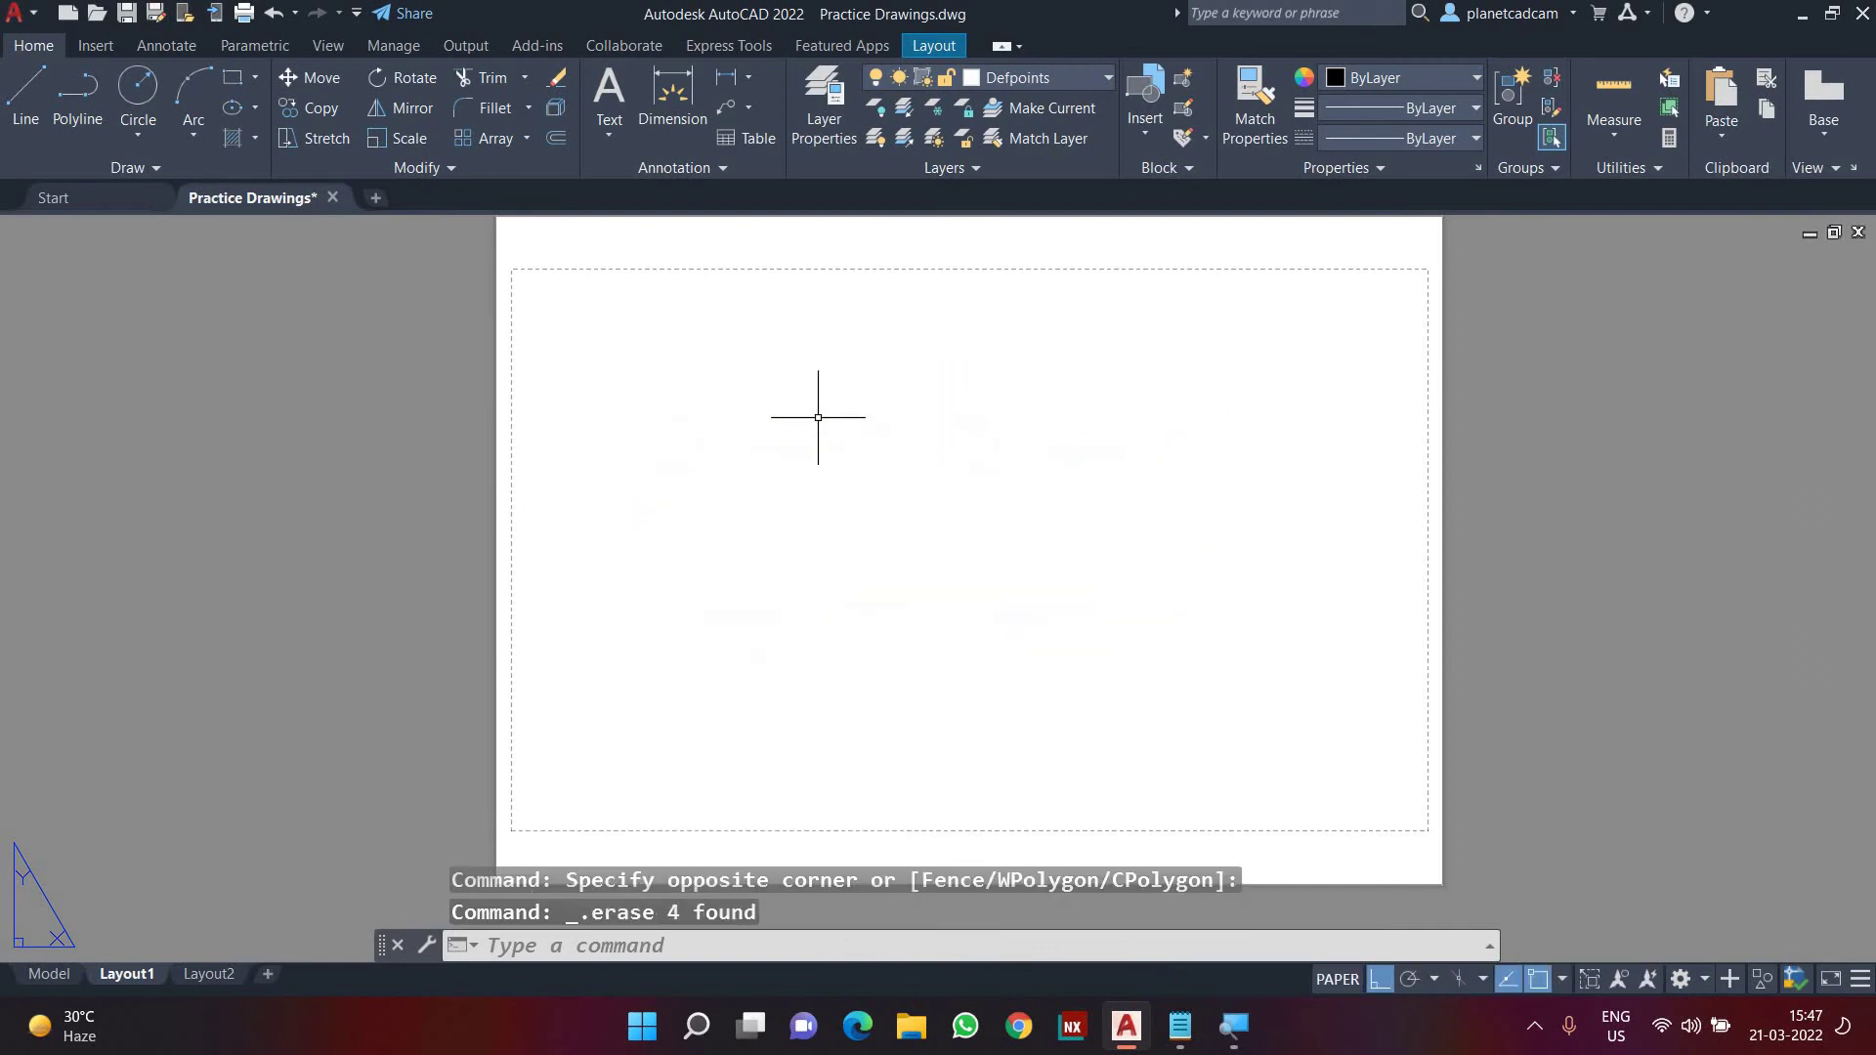
text(MV)
key(Return)
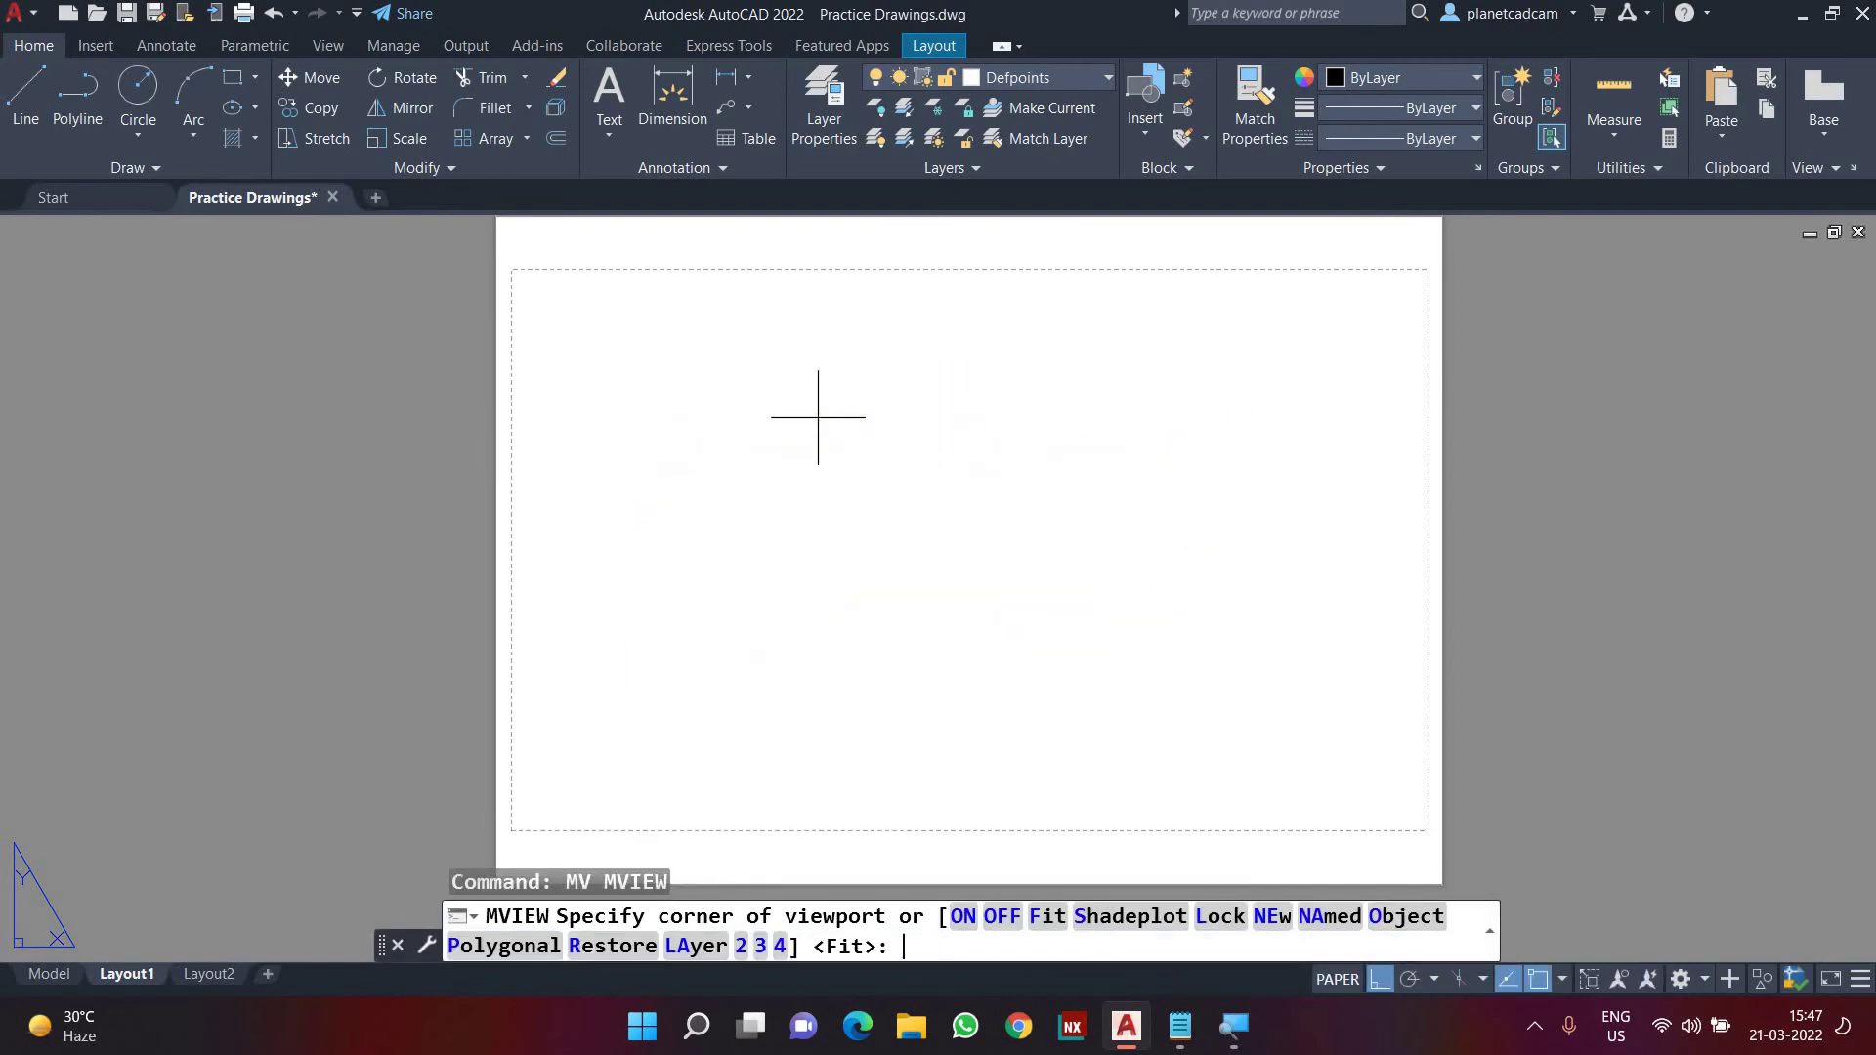
click(781, 946)
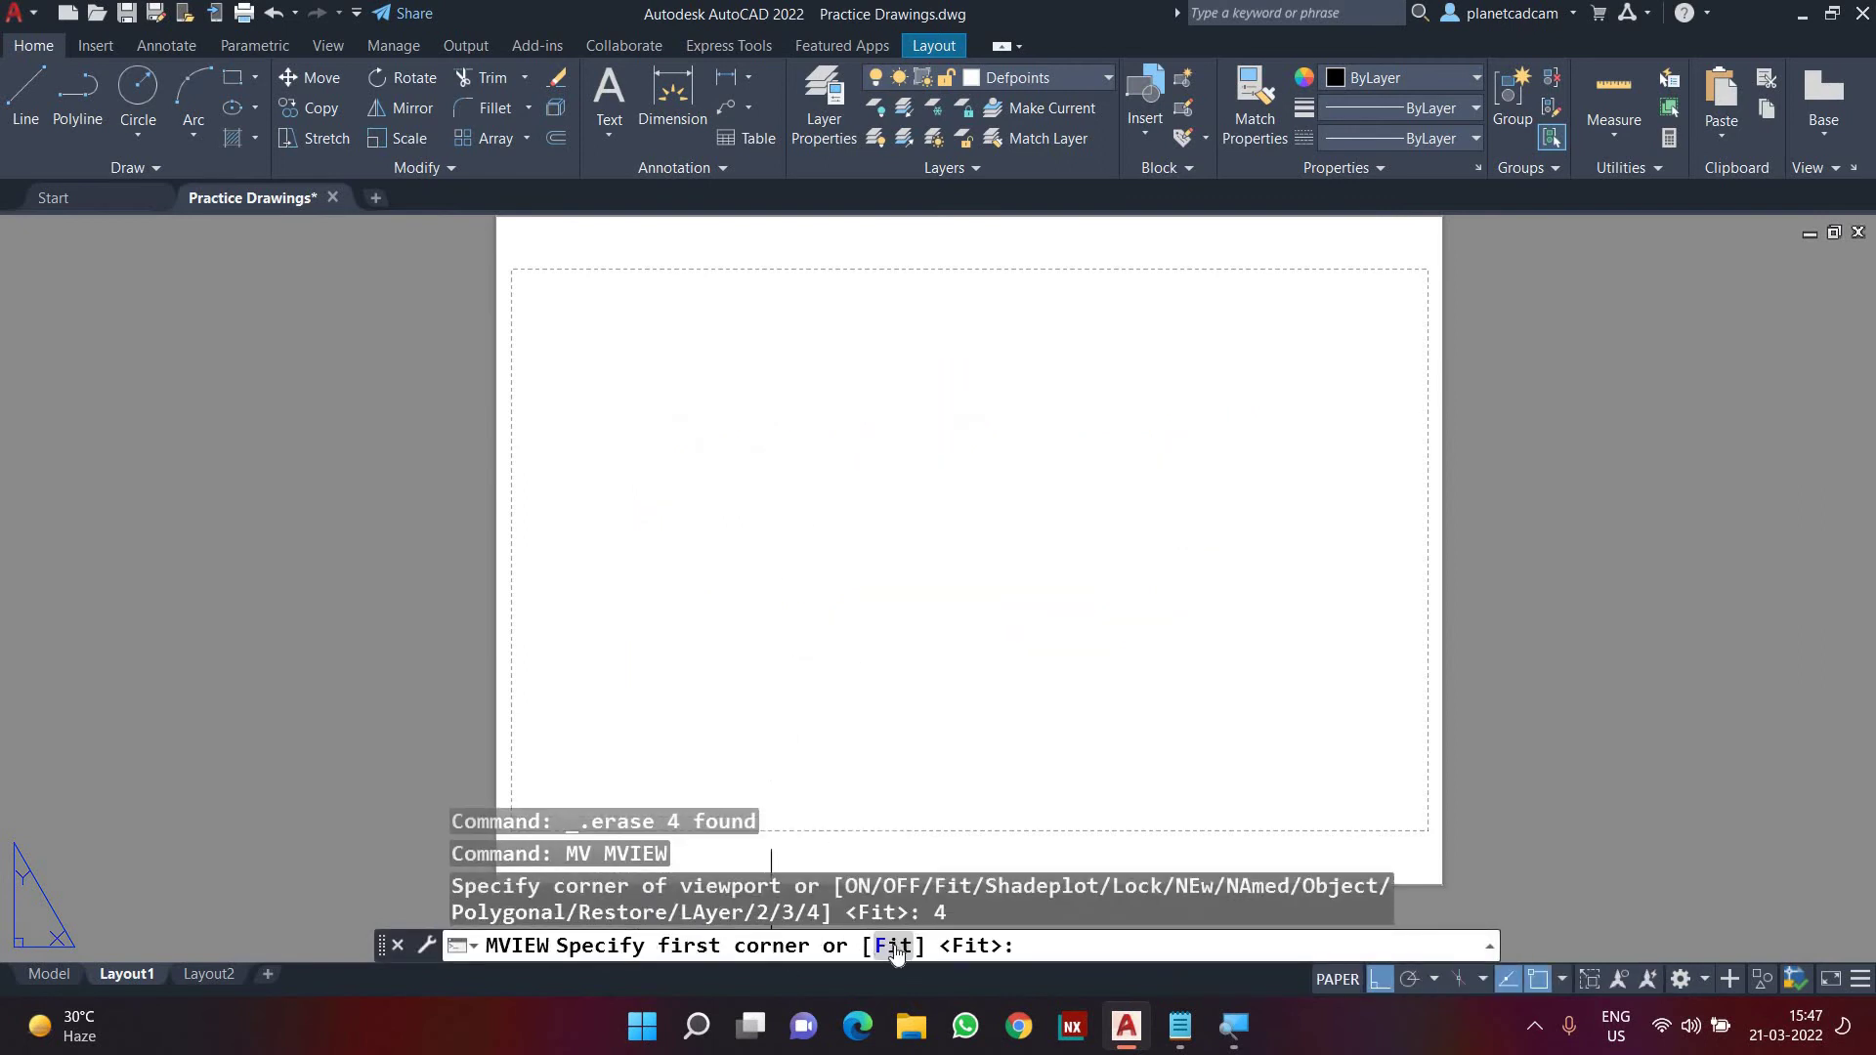
click(893, 946)
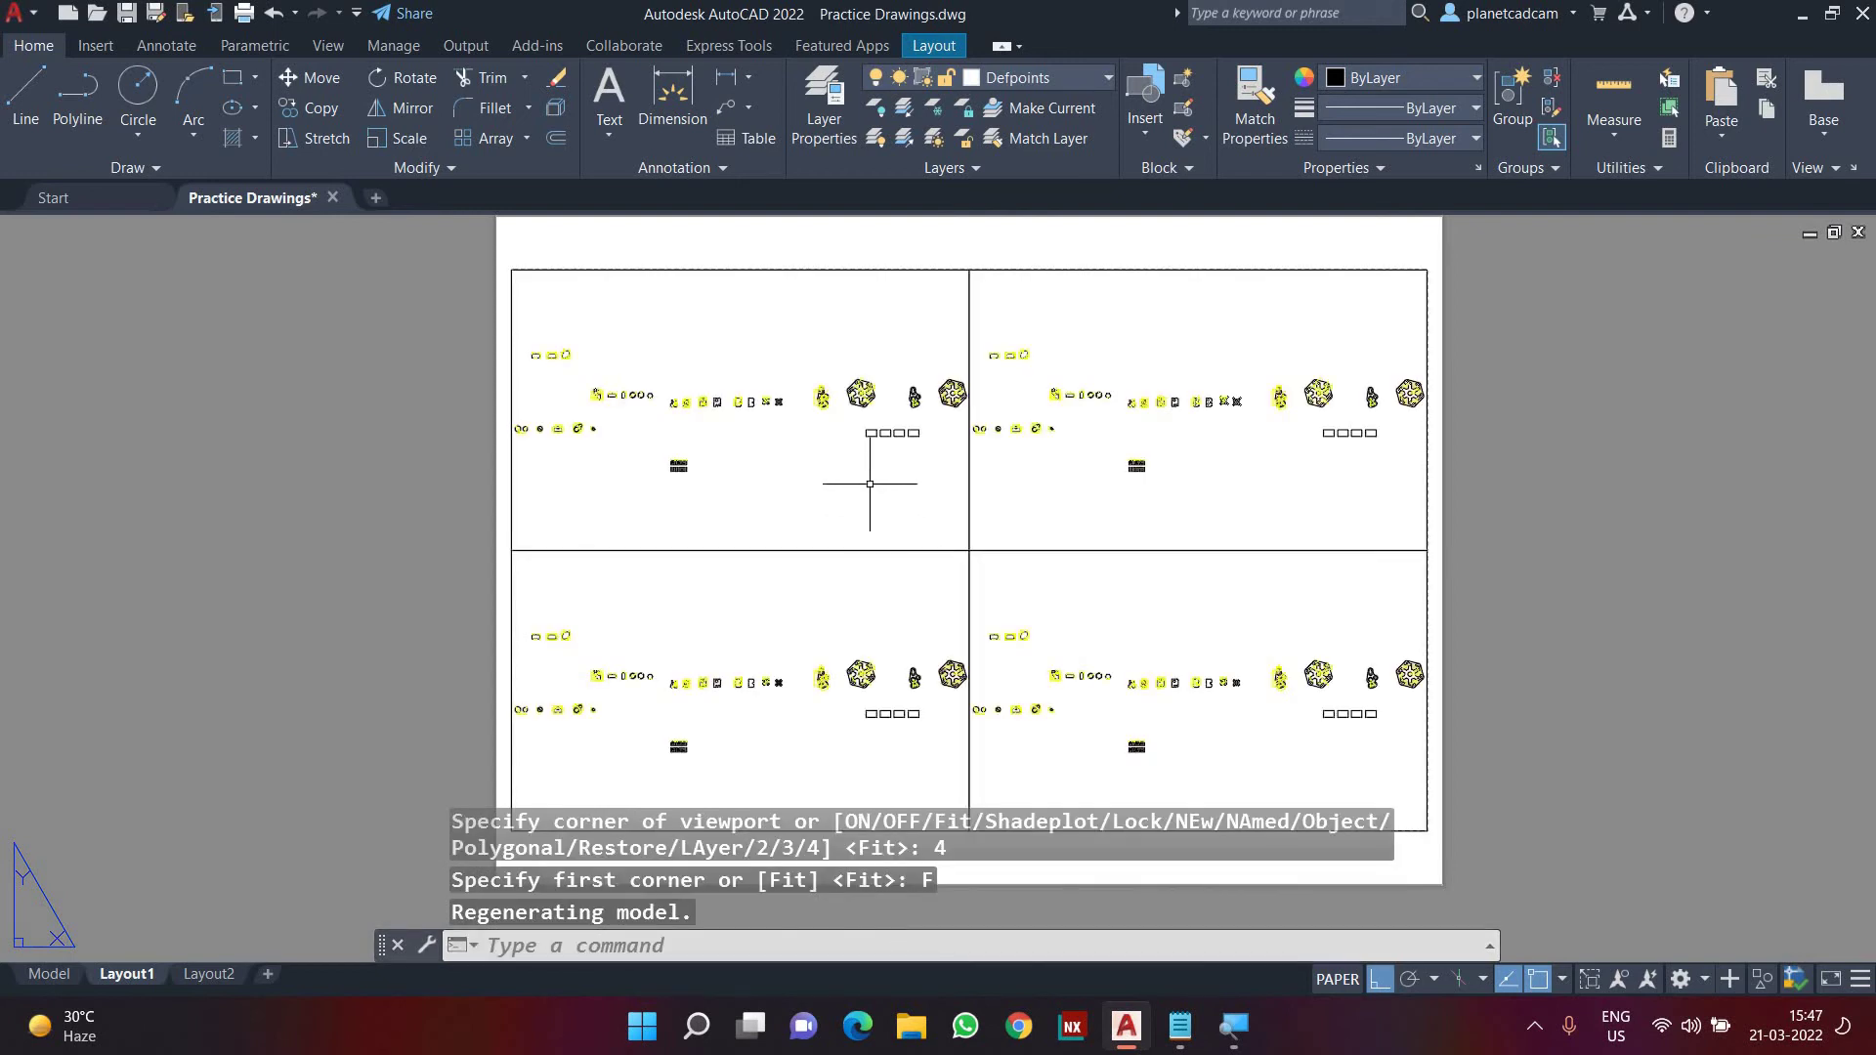
- Activate the sheet's upper-left viewport and bring the stepped profile drawing into view inside it
scroll(871, 489, down, 2)
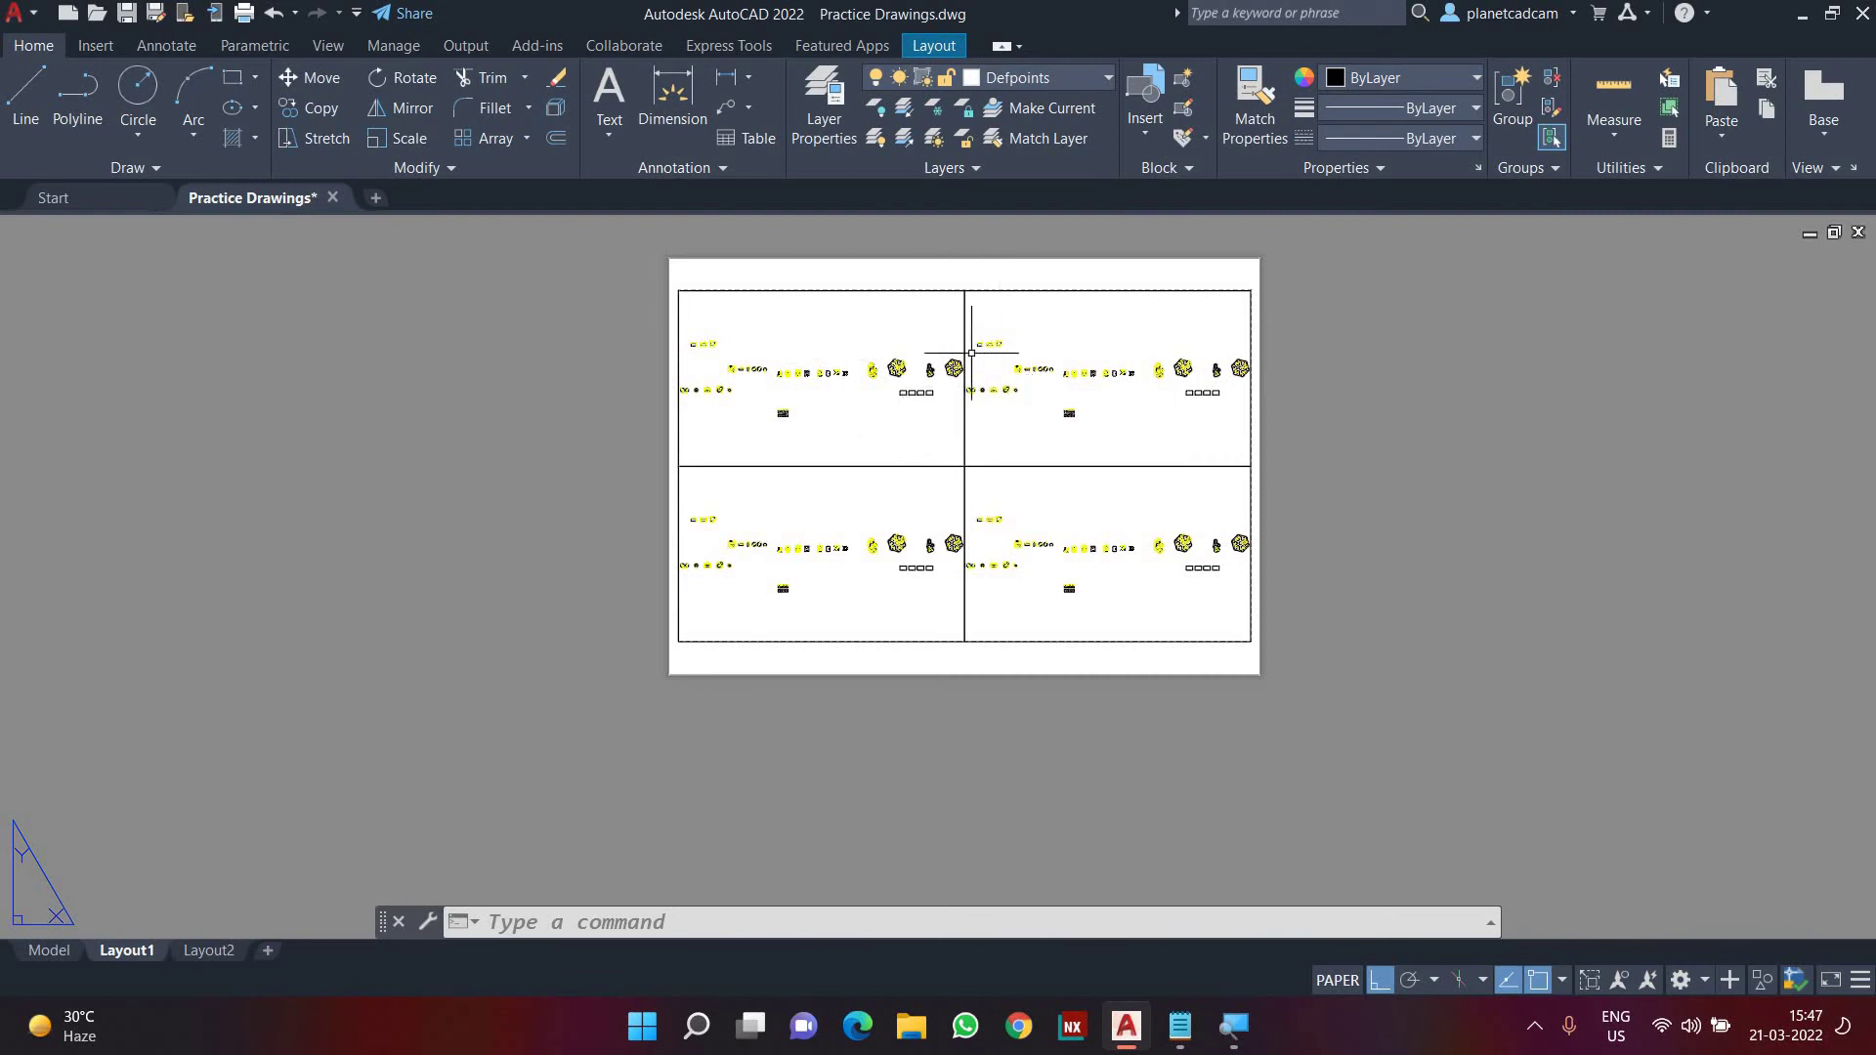
scroll(946, 264, up, 2)
scroll(928, 281, down, 3)
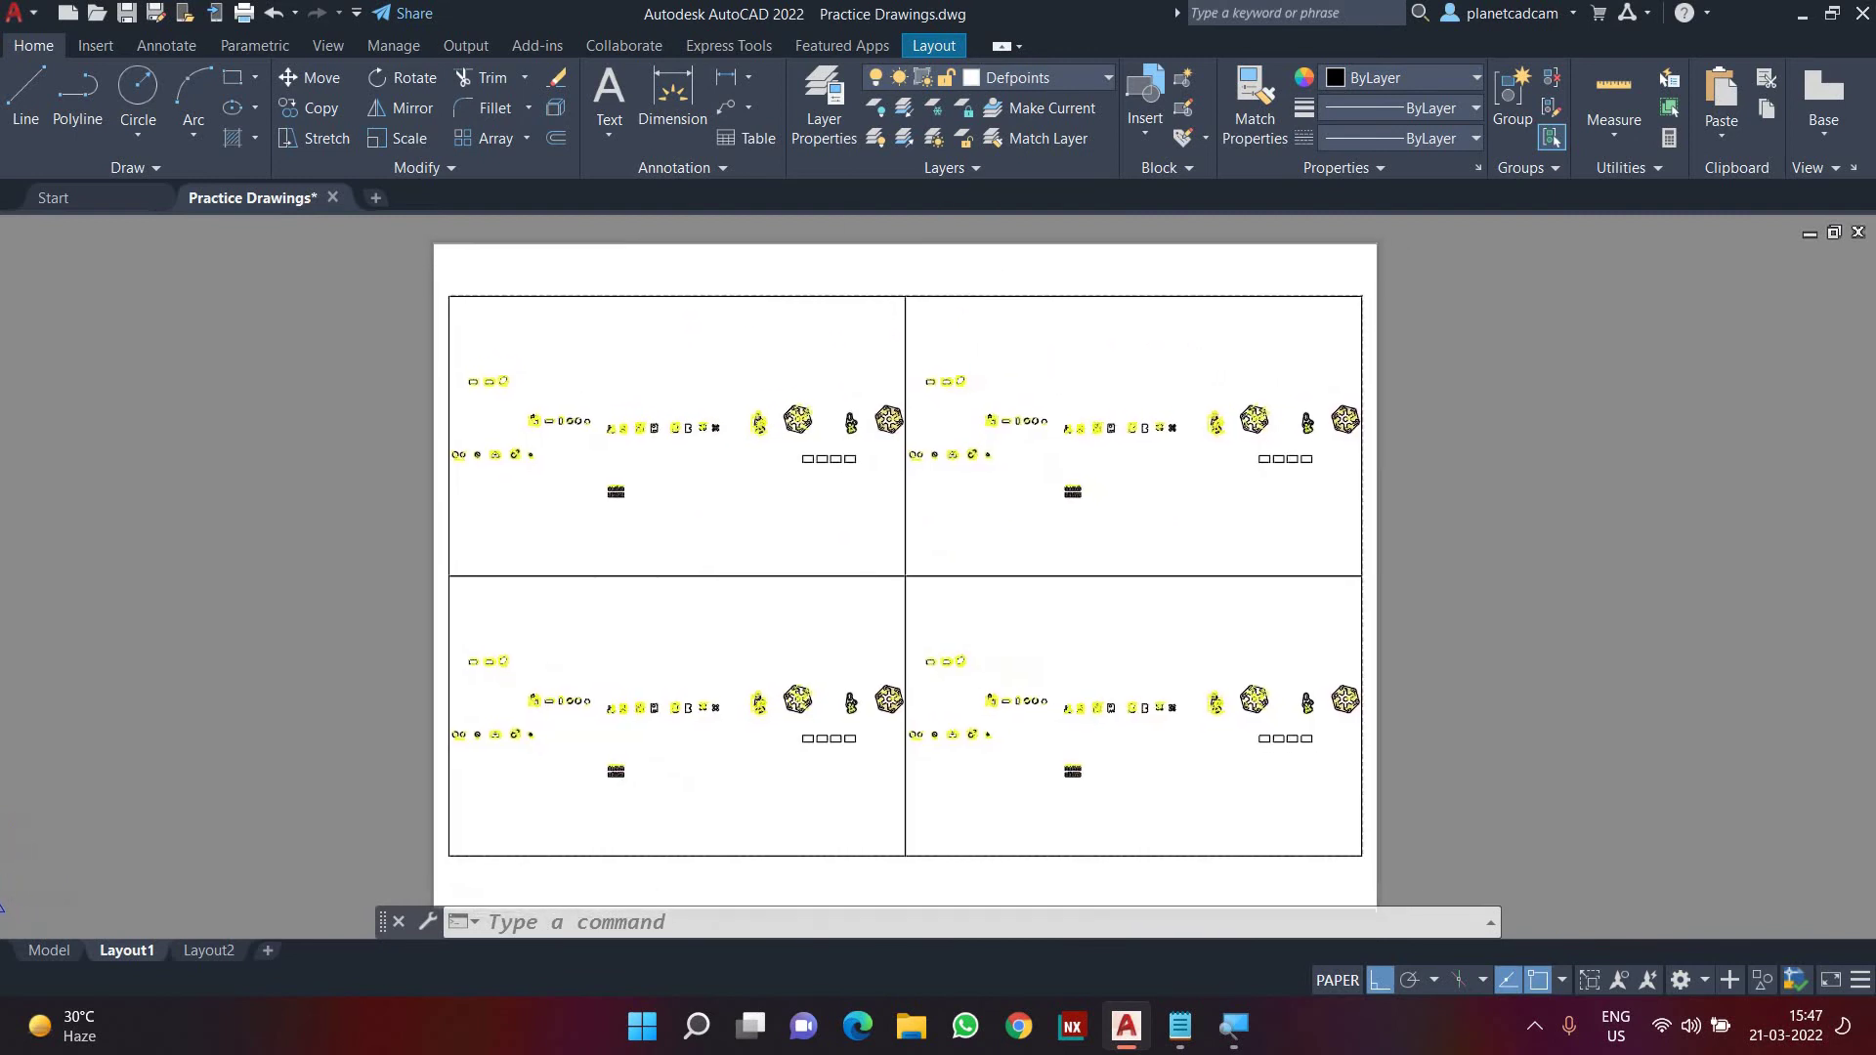
scroll(922, 273, up, 2)
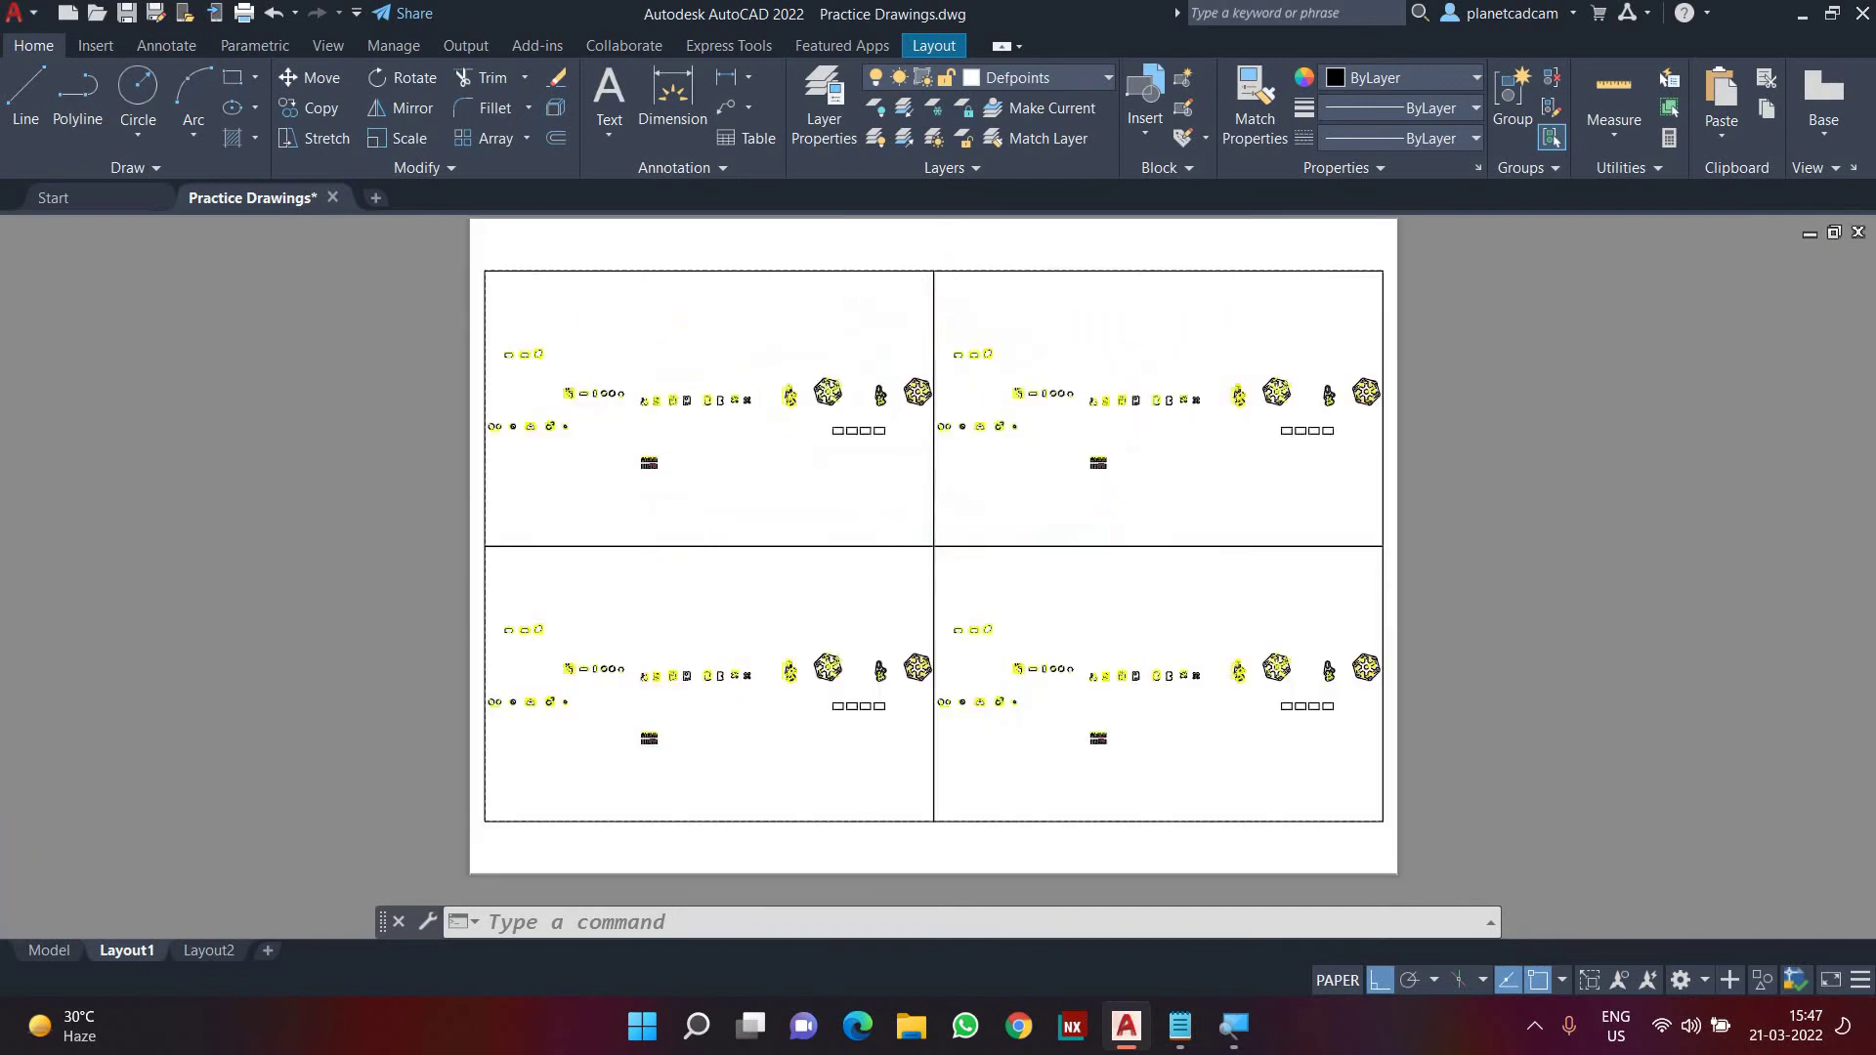
scroll(921, 286, down, 2)
mouse_move(914, 285)
middle_down()
mouse_move(854, 352)
mouse_move(961, 459)
mouse_move(853, 491)
mouse_move(990, 432)
mouse_move(933, 450)
mouse_move(919, 405)
mouse_move(788, 405)
middle_up()
scroll(968, 397, up, 2)
double_click(832, 410)
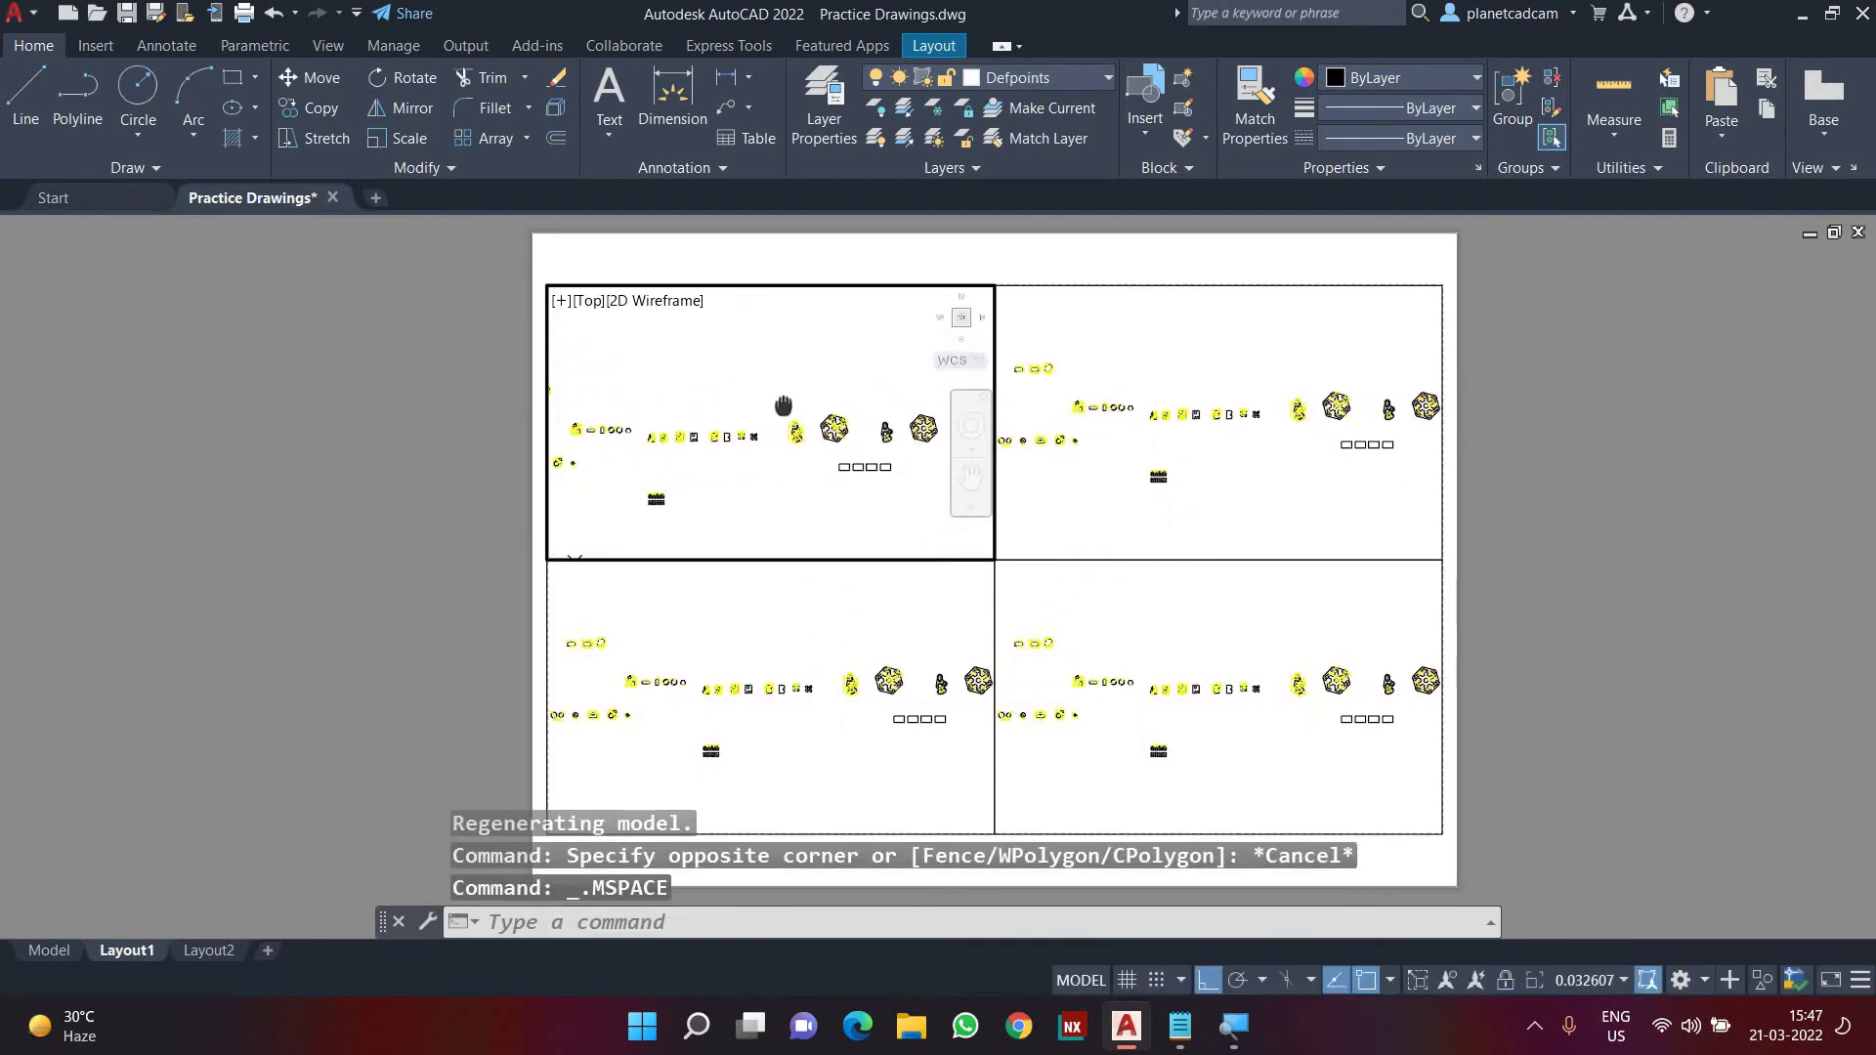
scroll(787, 402, down, 2)
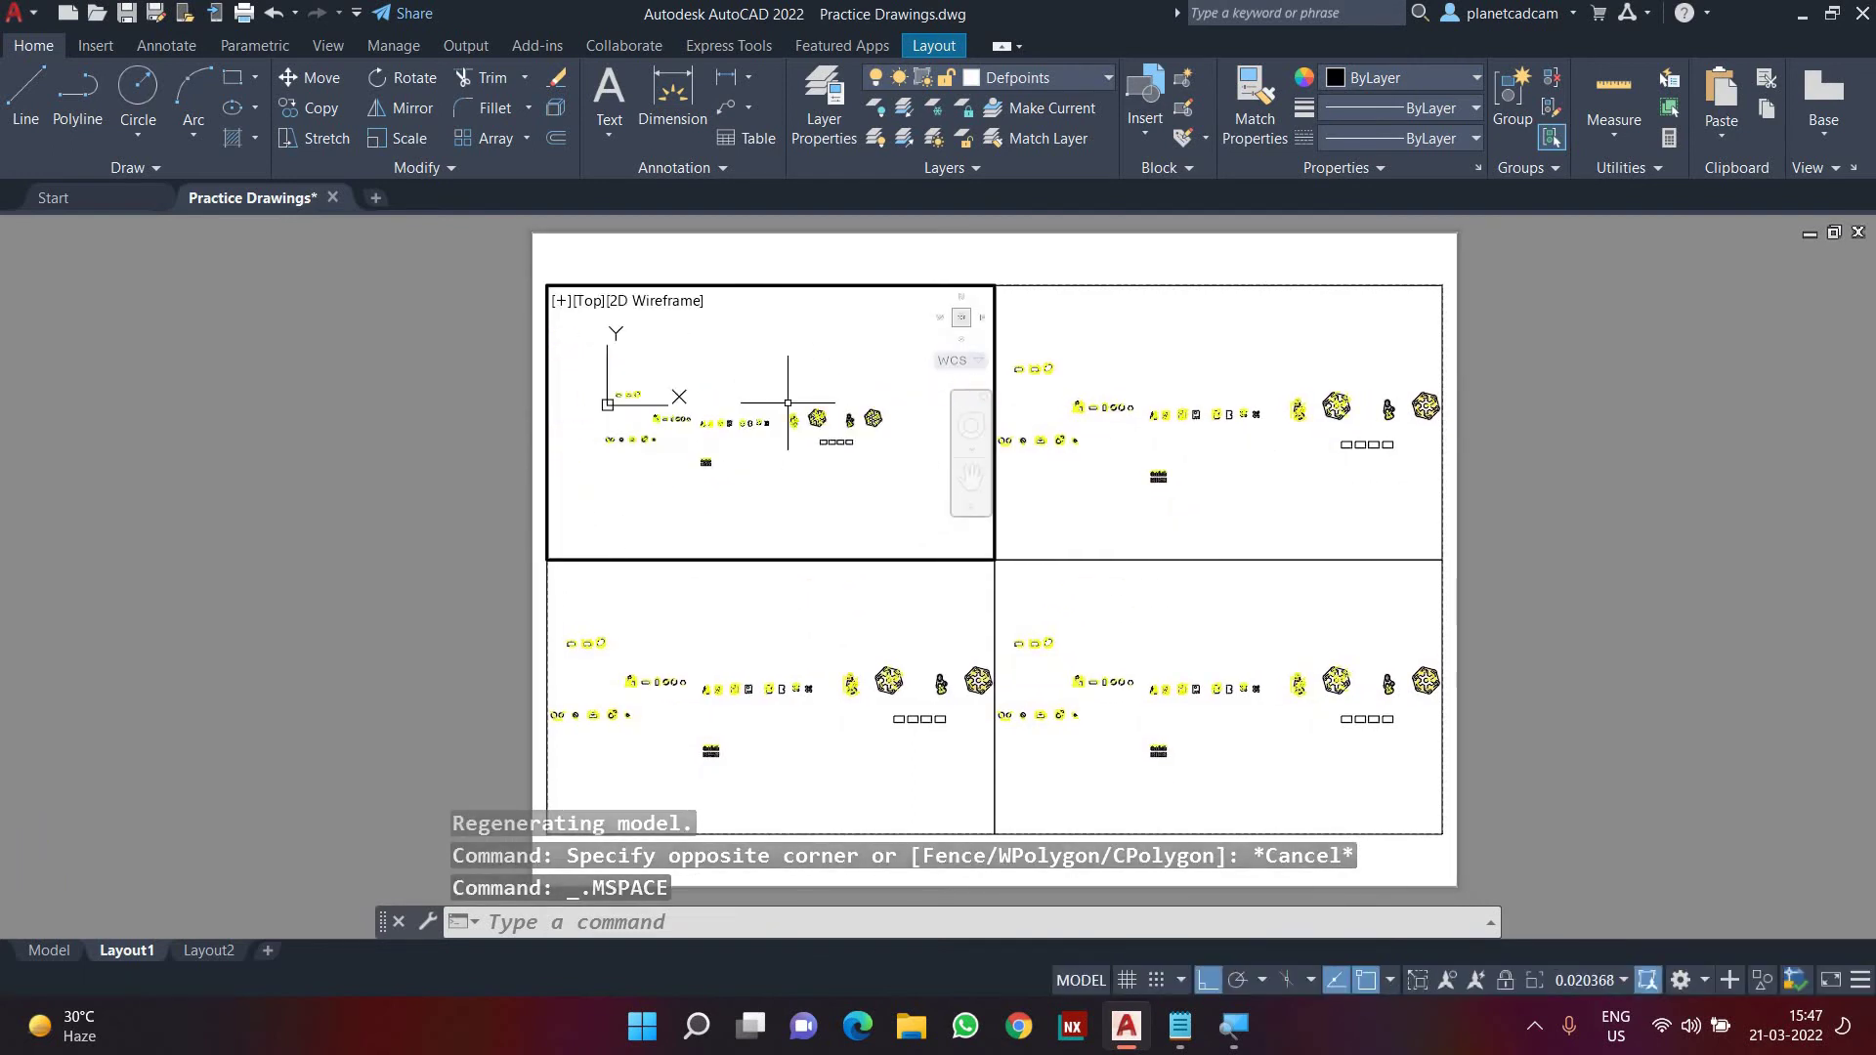
scroll(655, 422, up, 15)
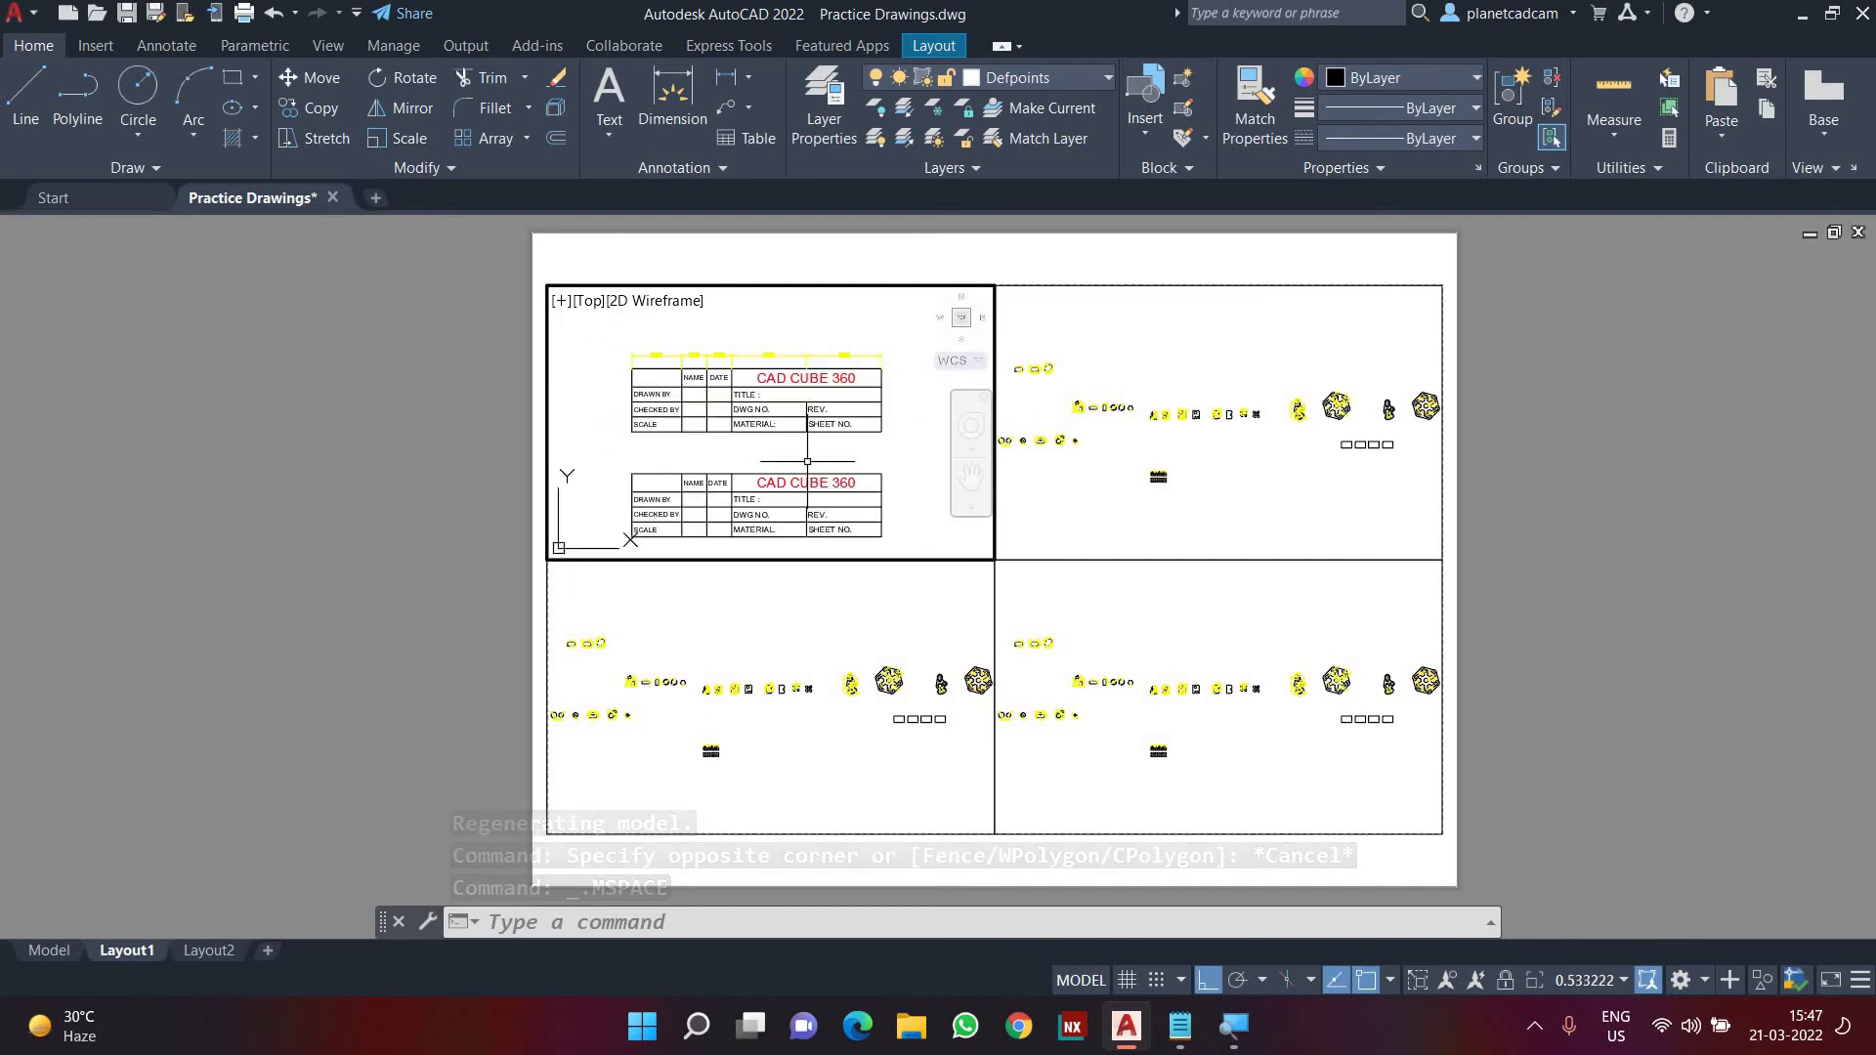
scroll(772, 455, down, 2)
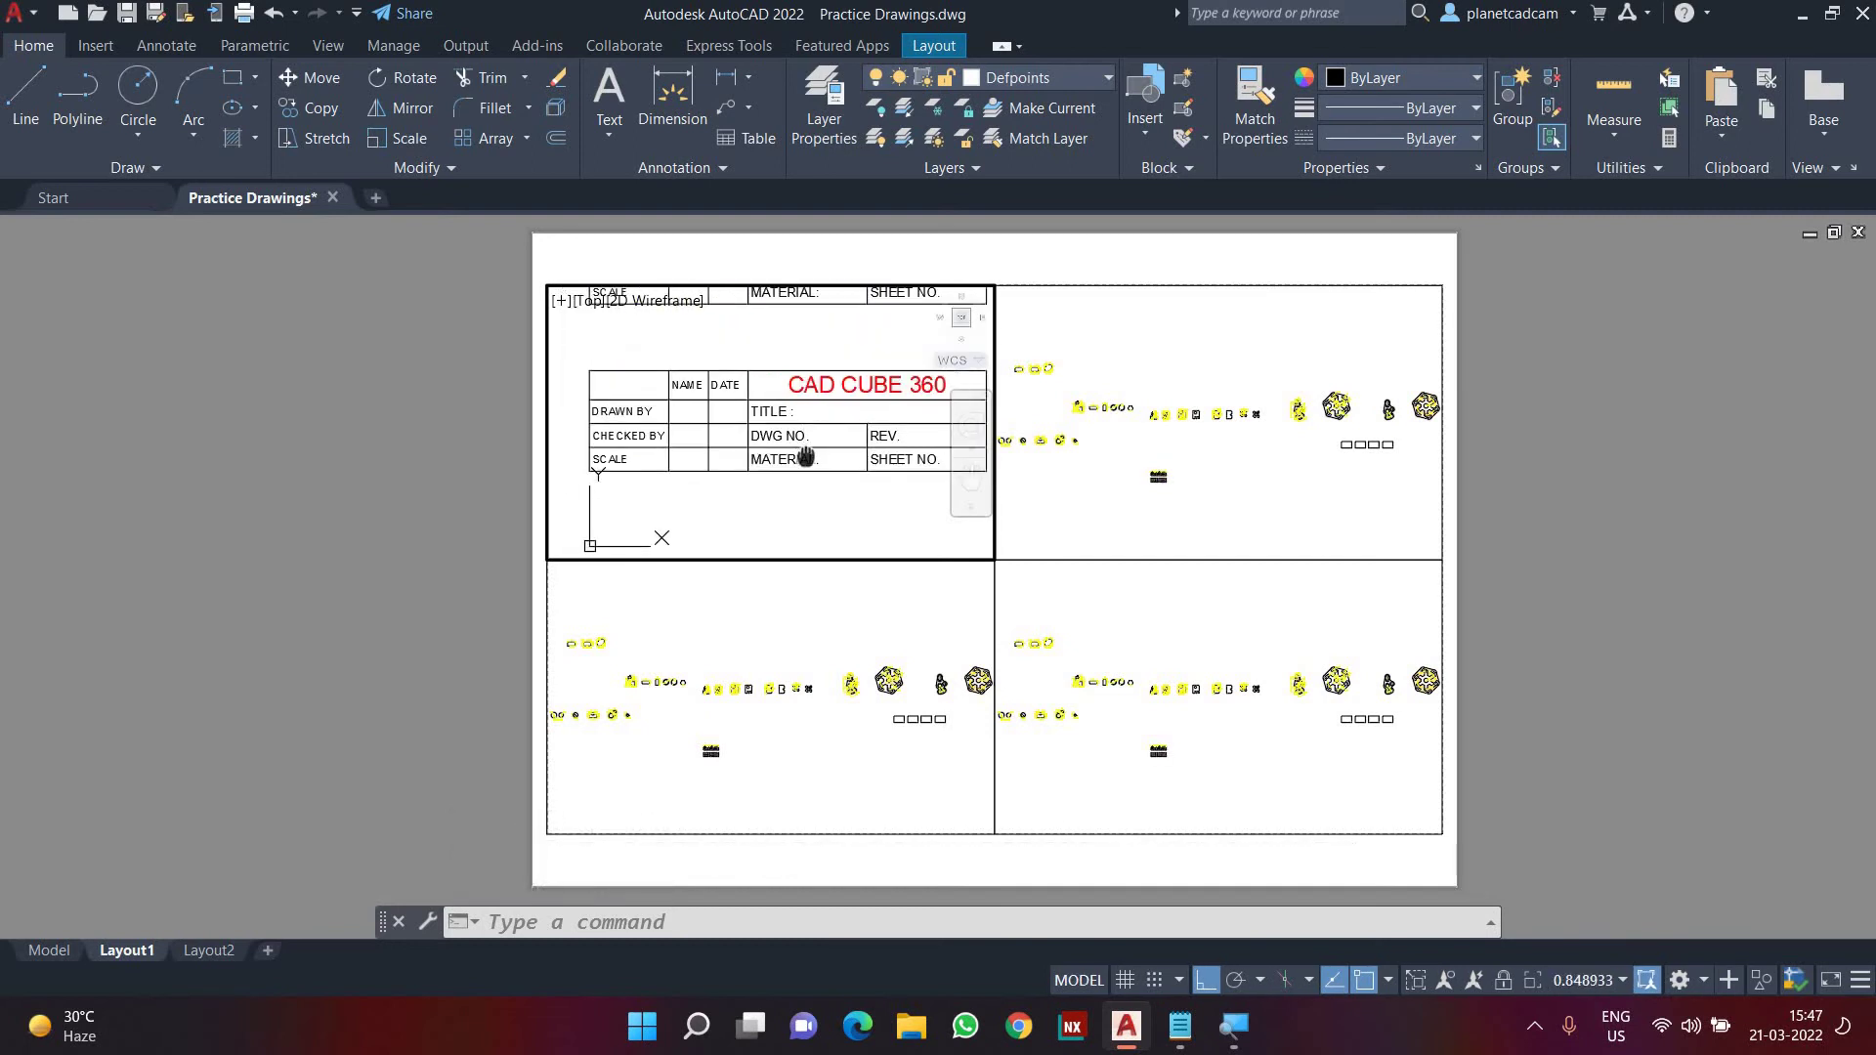
scroll(817, 484, down, 10)
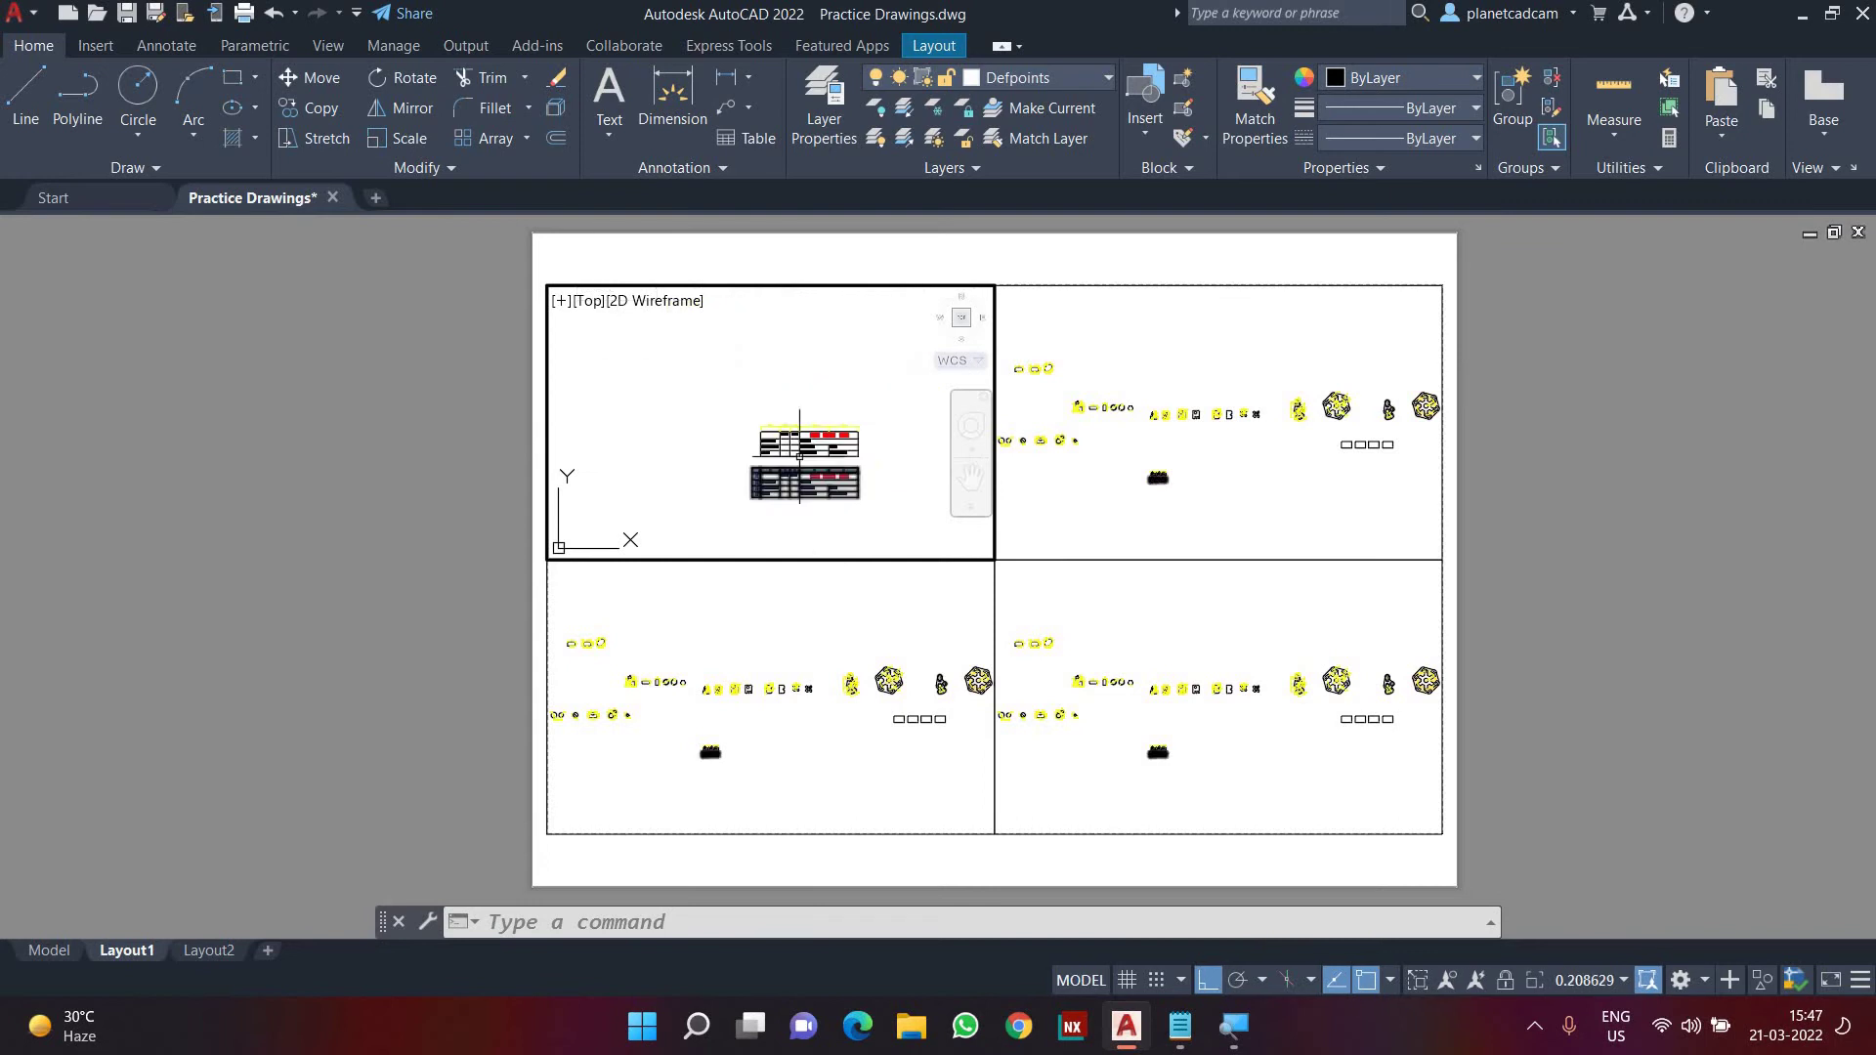
scroll(814, 473, up, 7)
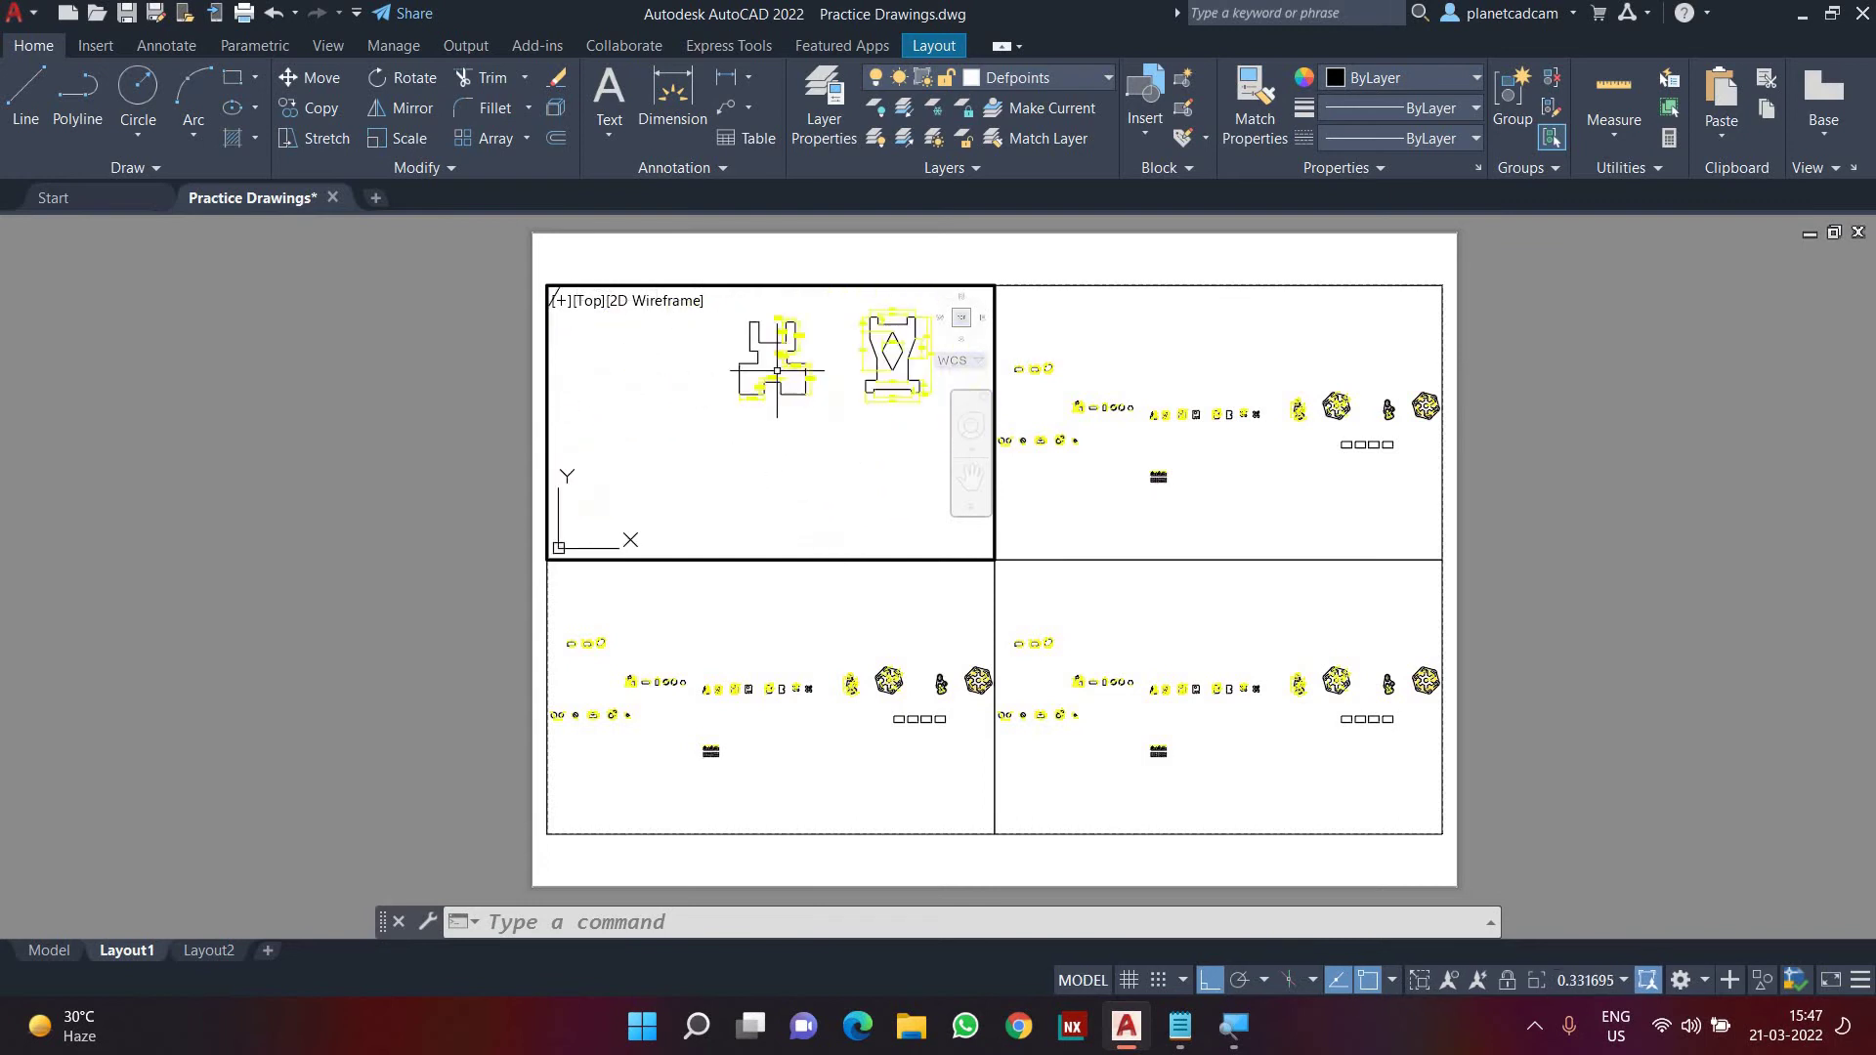
- Switch to Notepad, note "ZOOM - Z ENETR - OBJECT" below the viewport shortcut, and return to AutoCAD
click(1173, 1031)
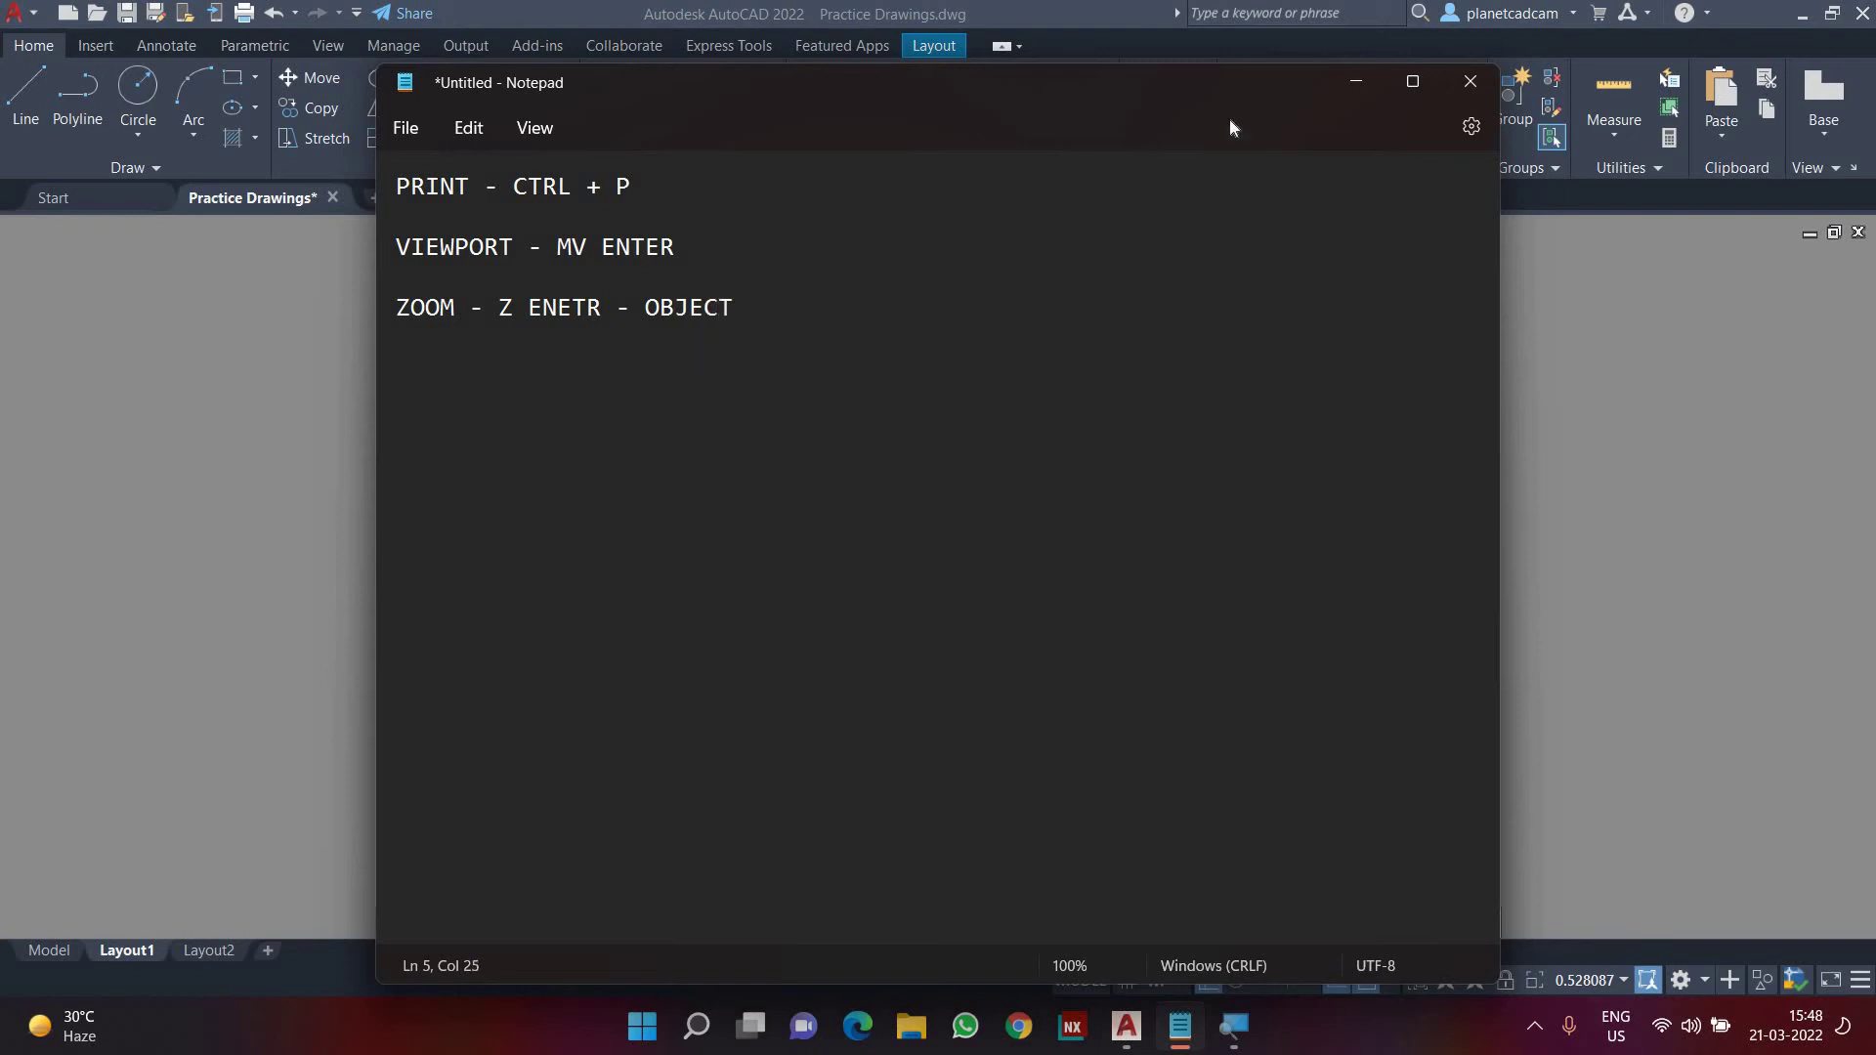
click(1356, 82)
- Zoom the upper-left viewport to the stepped profile and its dimensions with the ZOOM Object option
text(z)
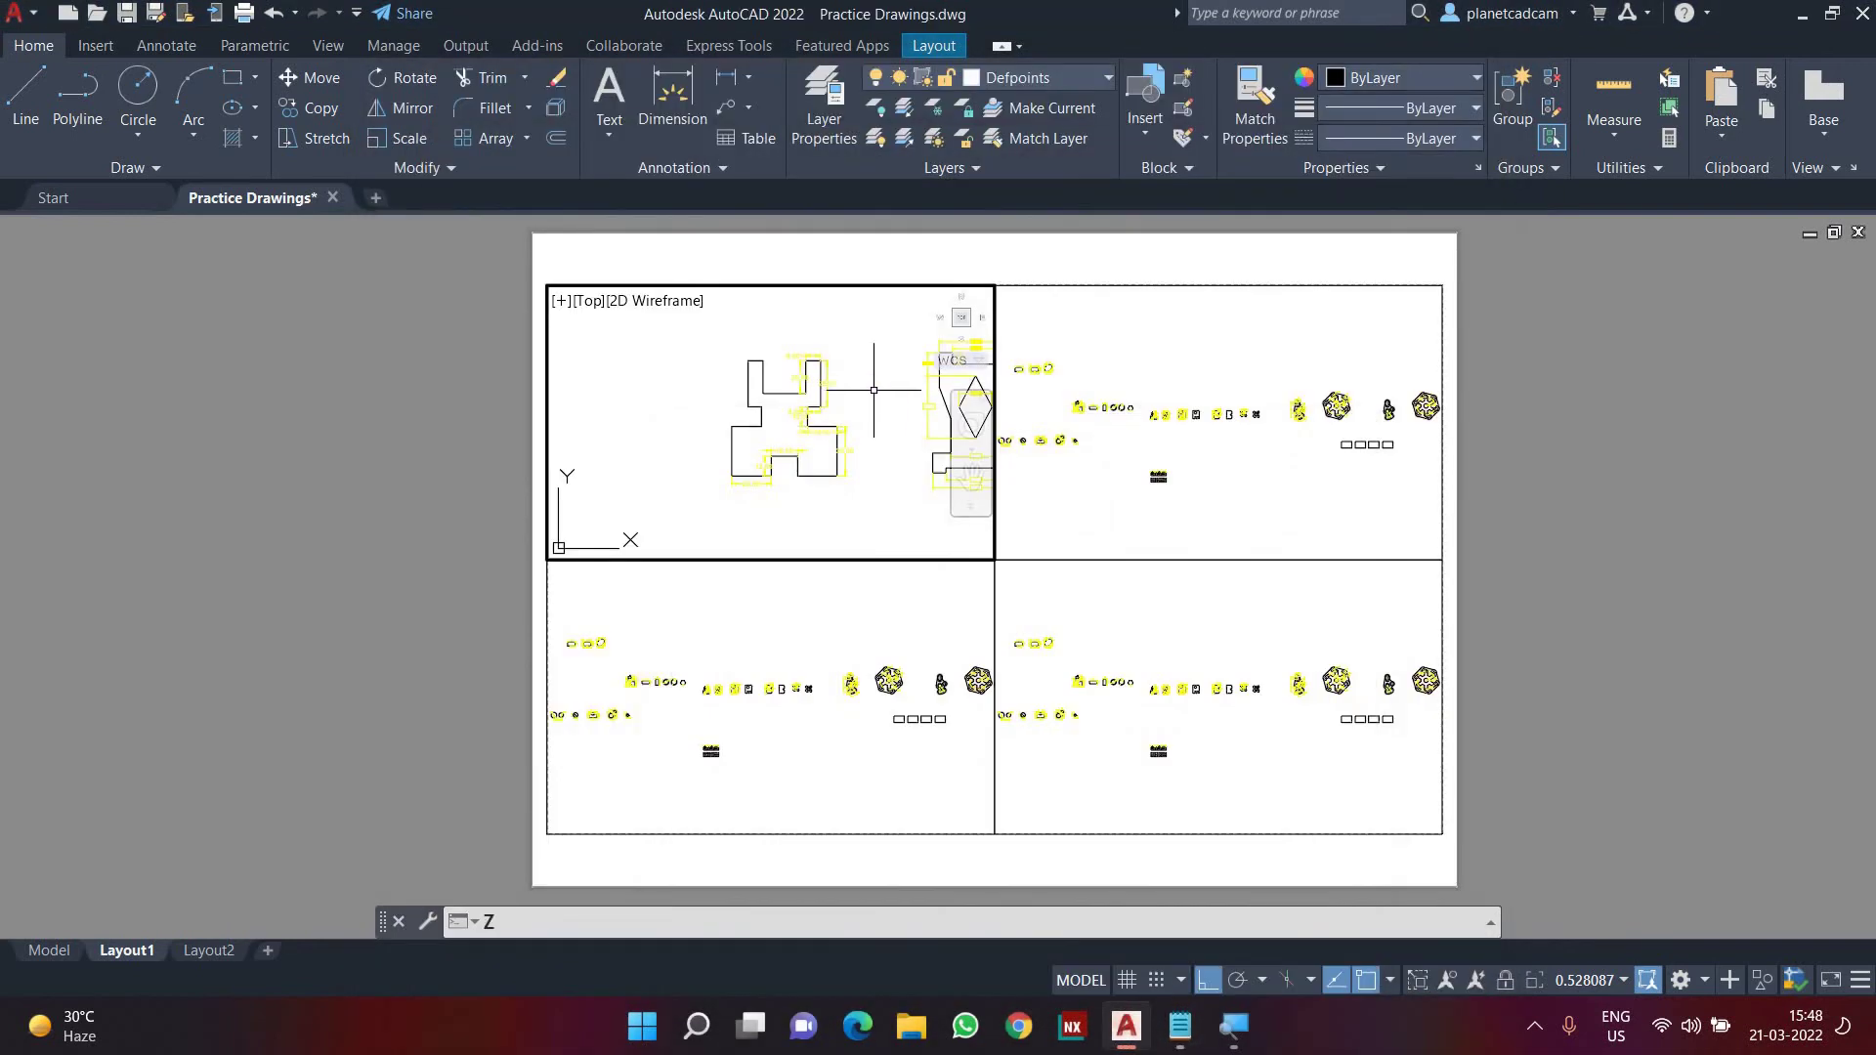
key(Return)
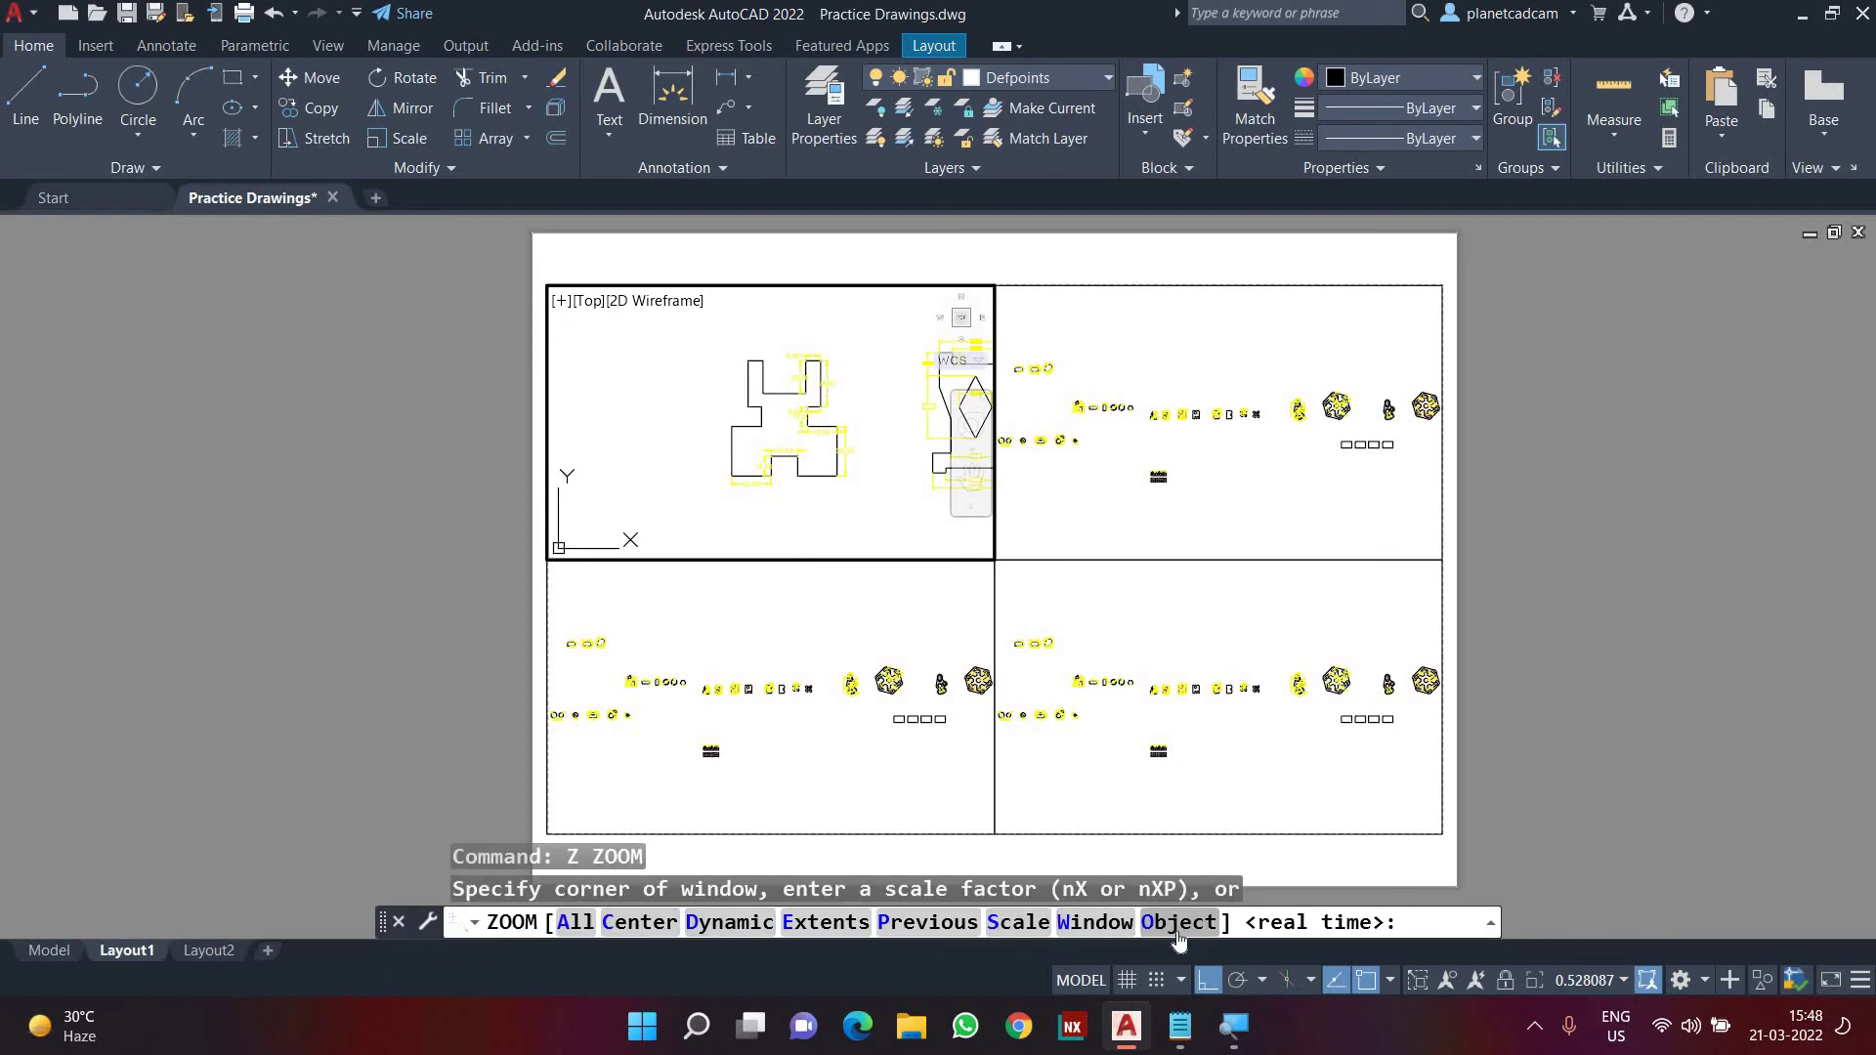
text(O)
key(Return)
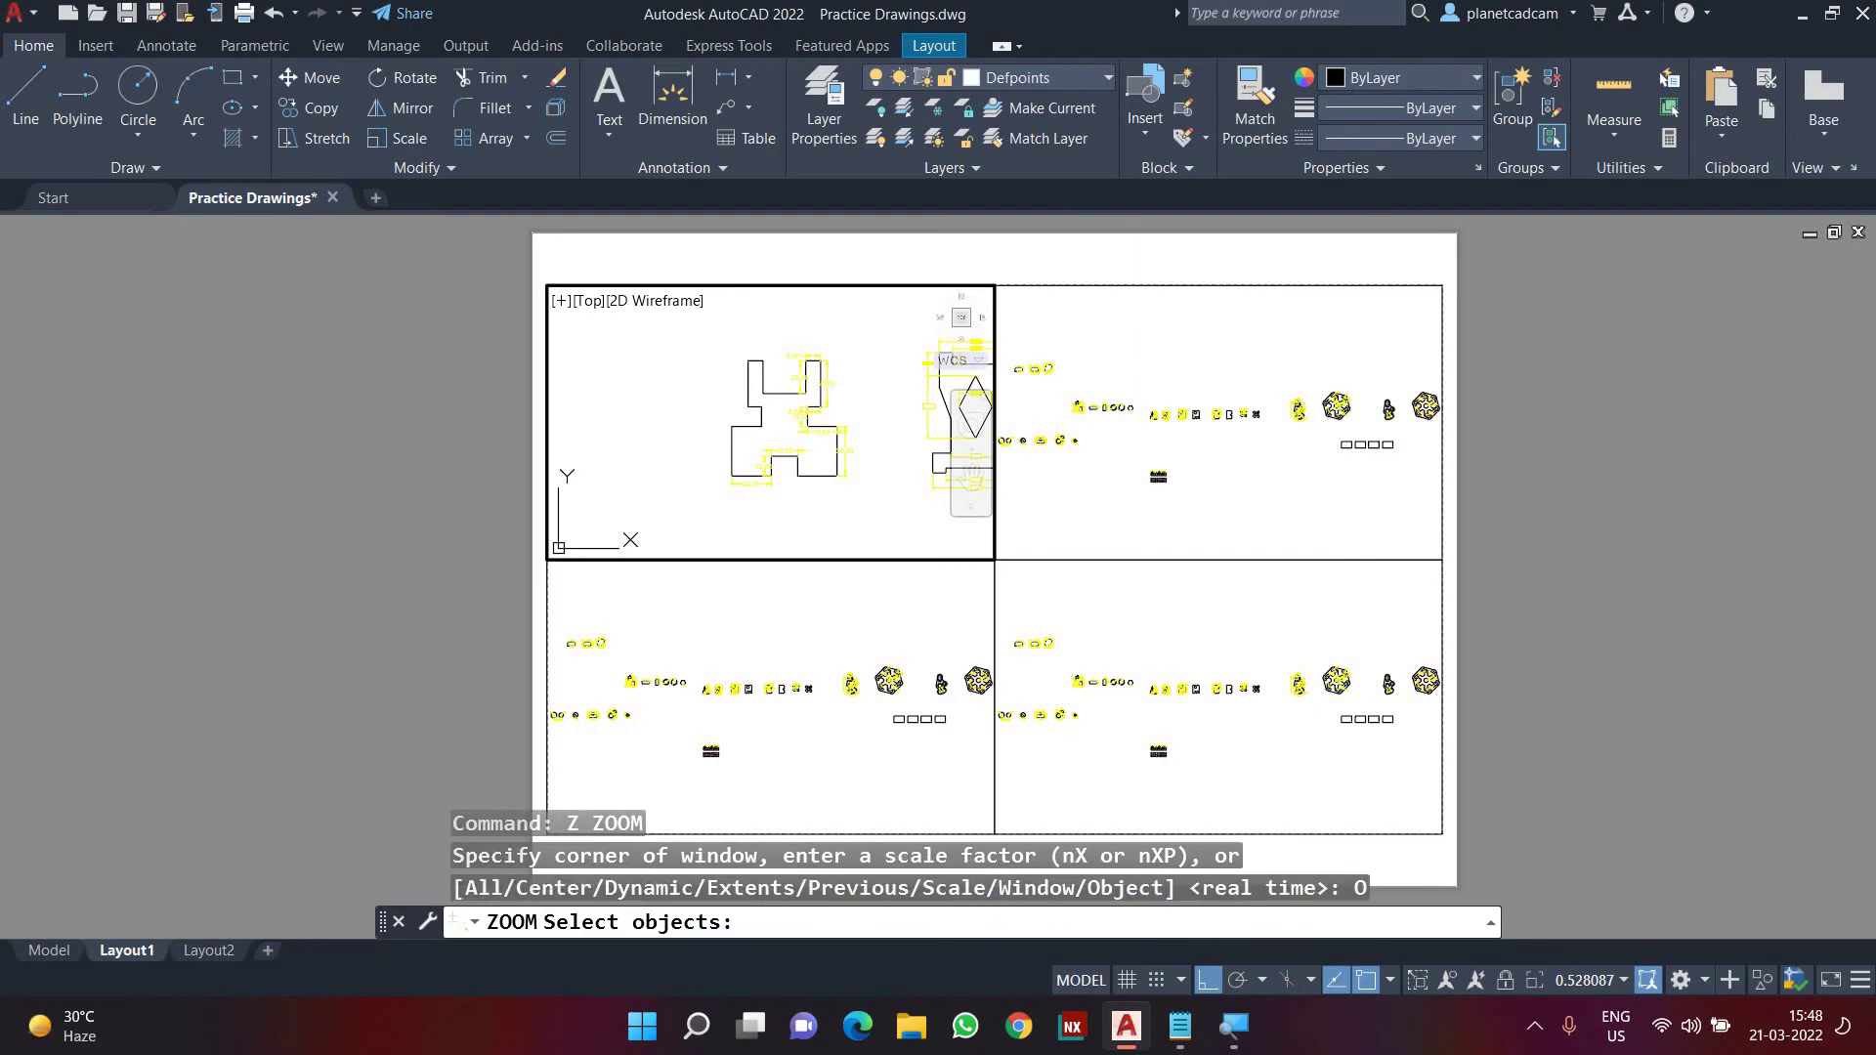
click(709, 337)
click(896, 540)
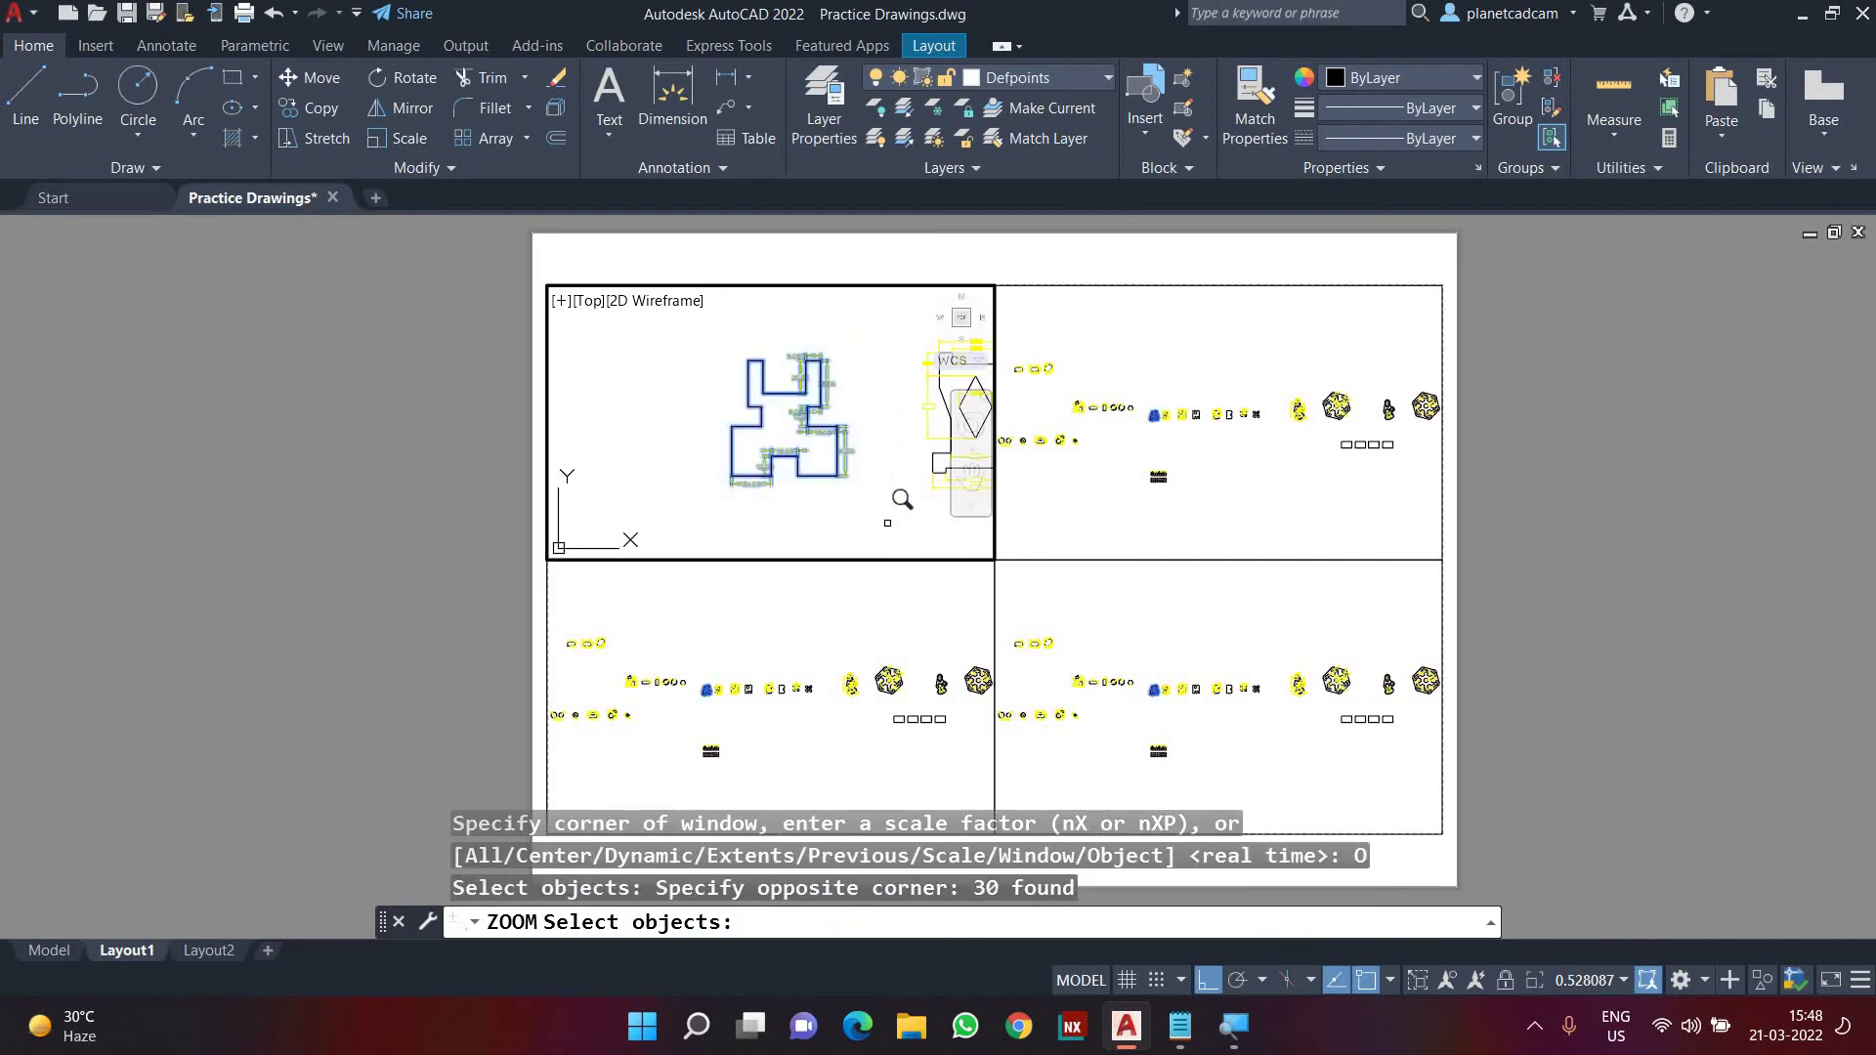
key(Return)
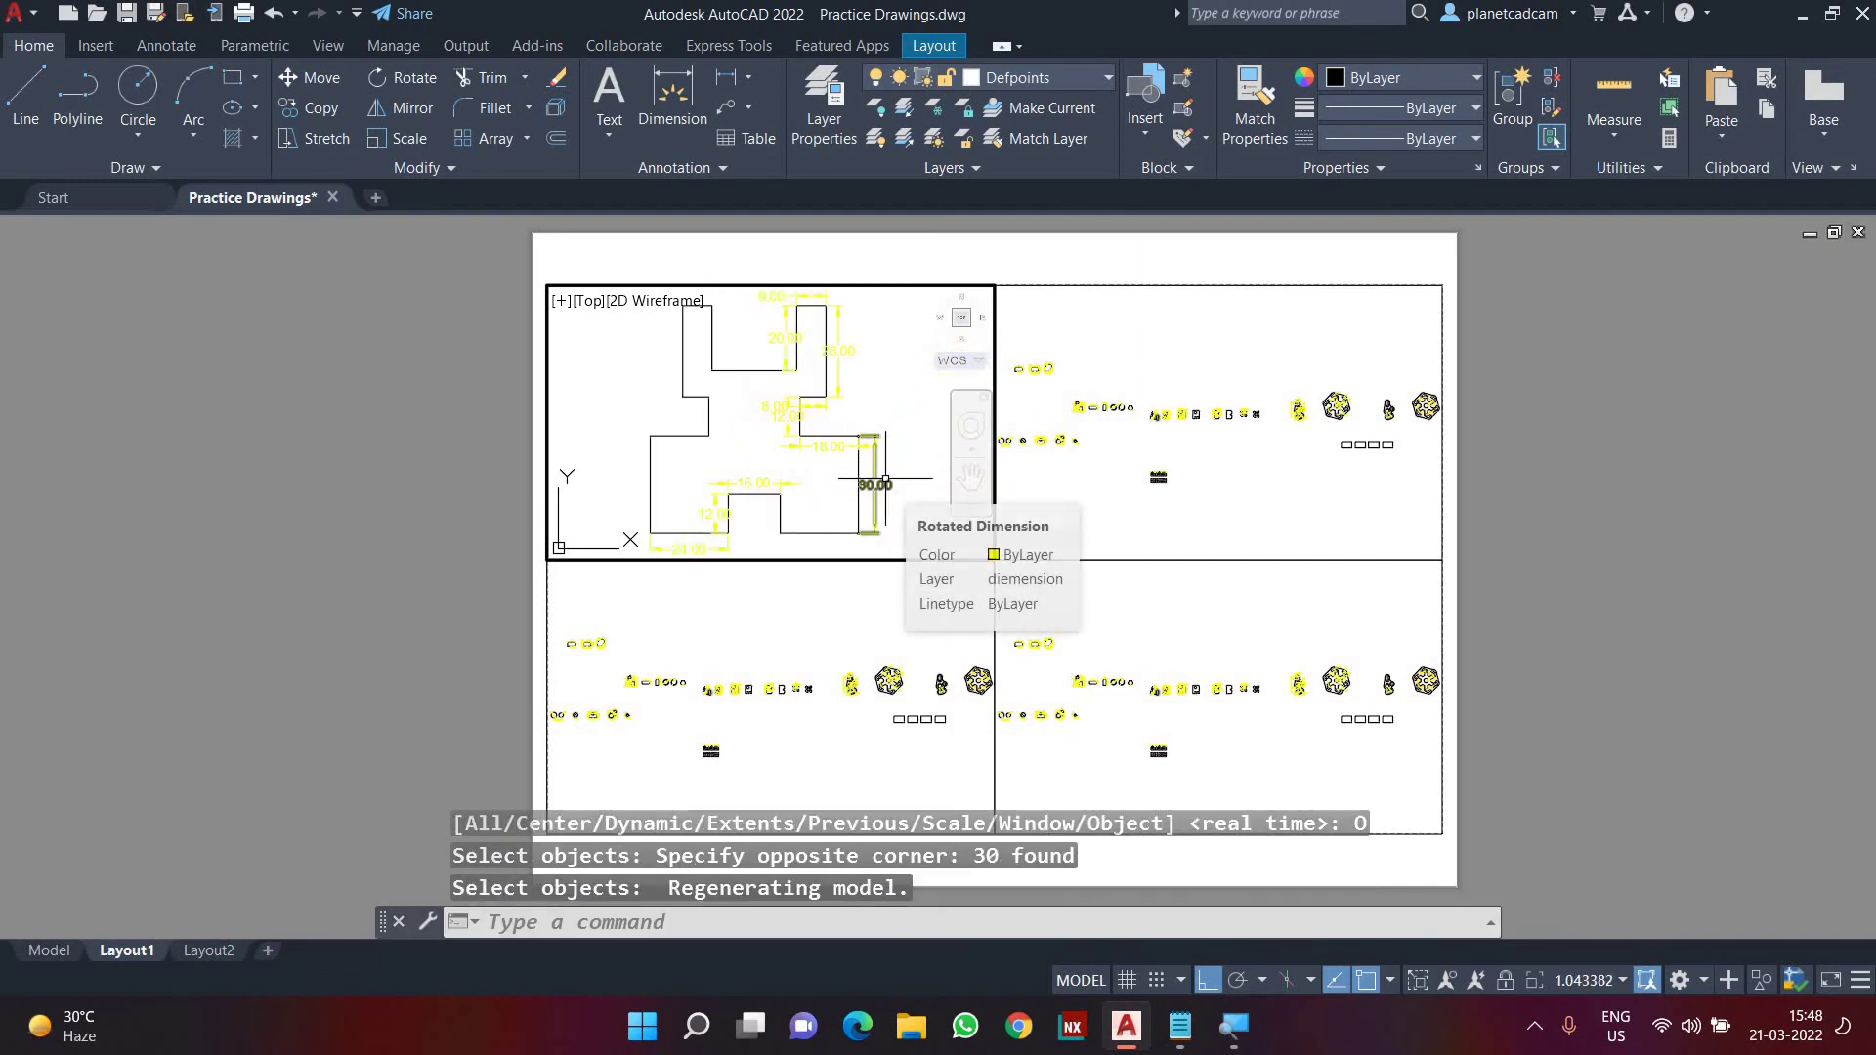
- Activate the upper-right viewport and zoom it to the dimensioned seven-sided part with the ZOOM Object option
click(1257, 502)
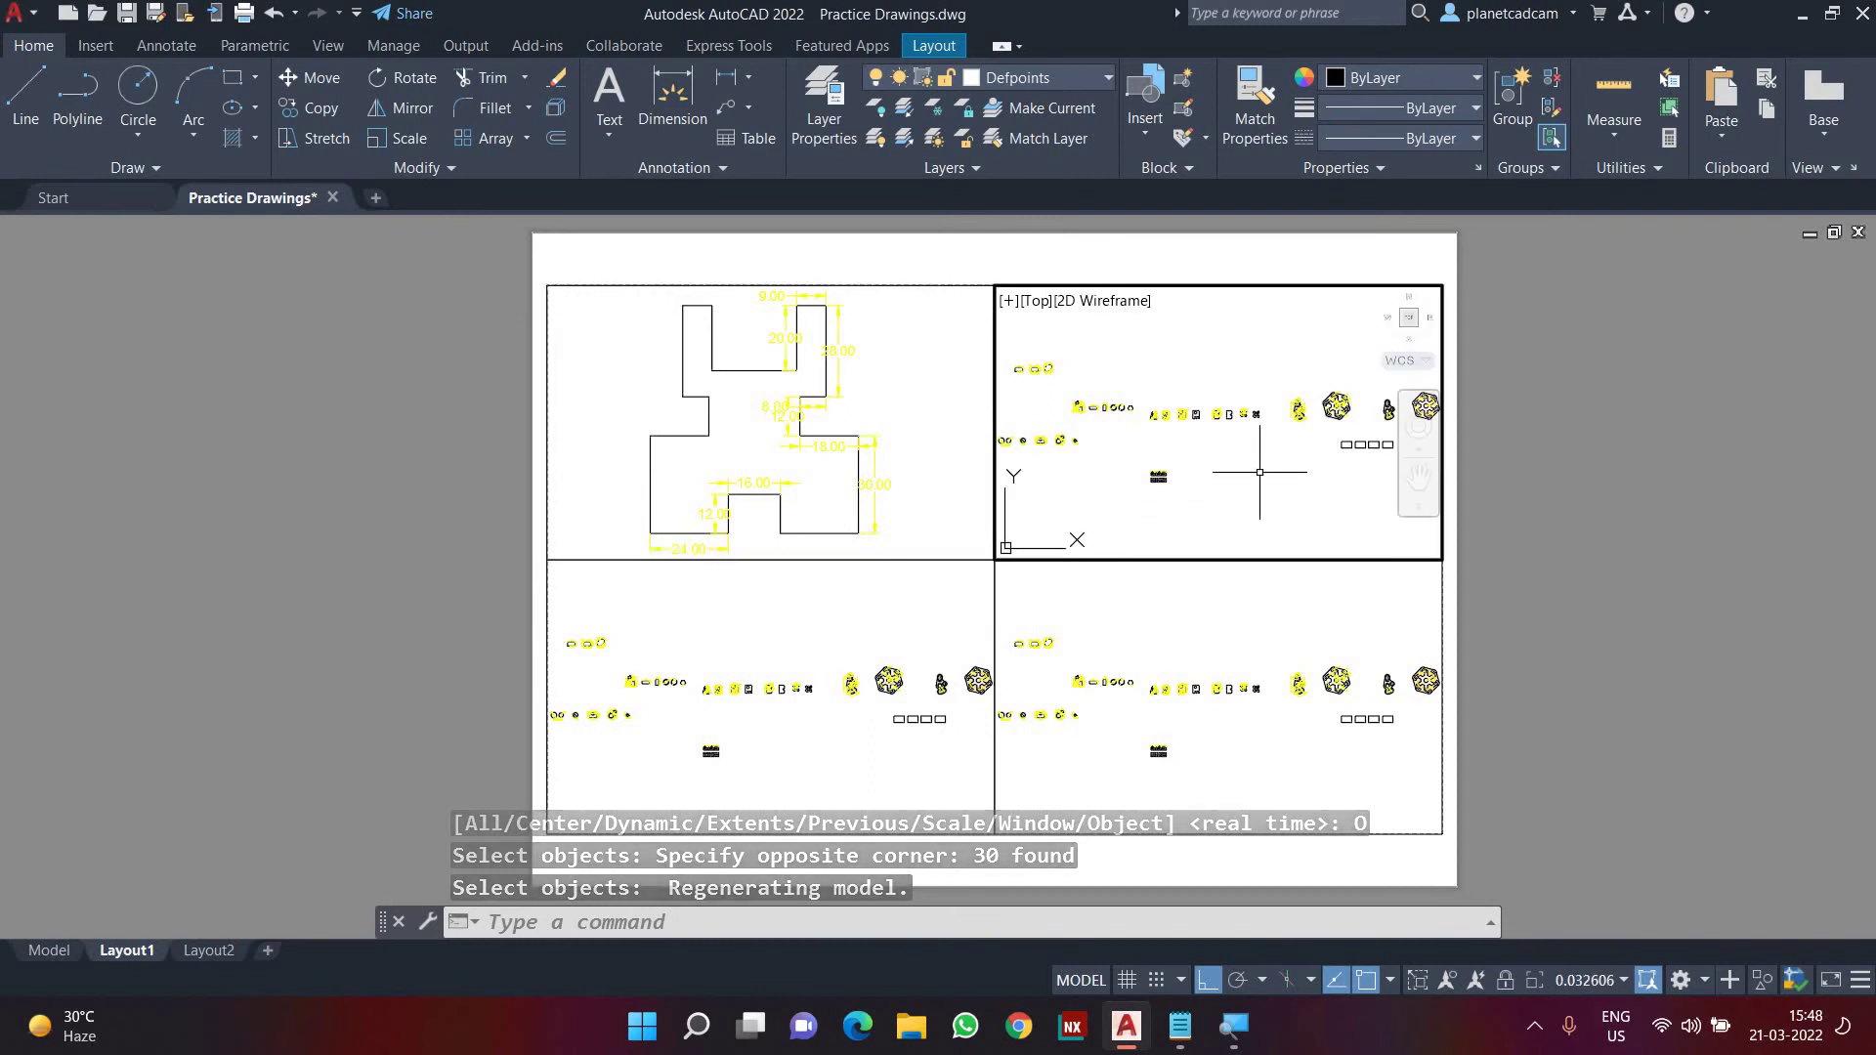
scroll(1233, 466, up, 3)
text(X)
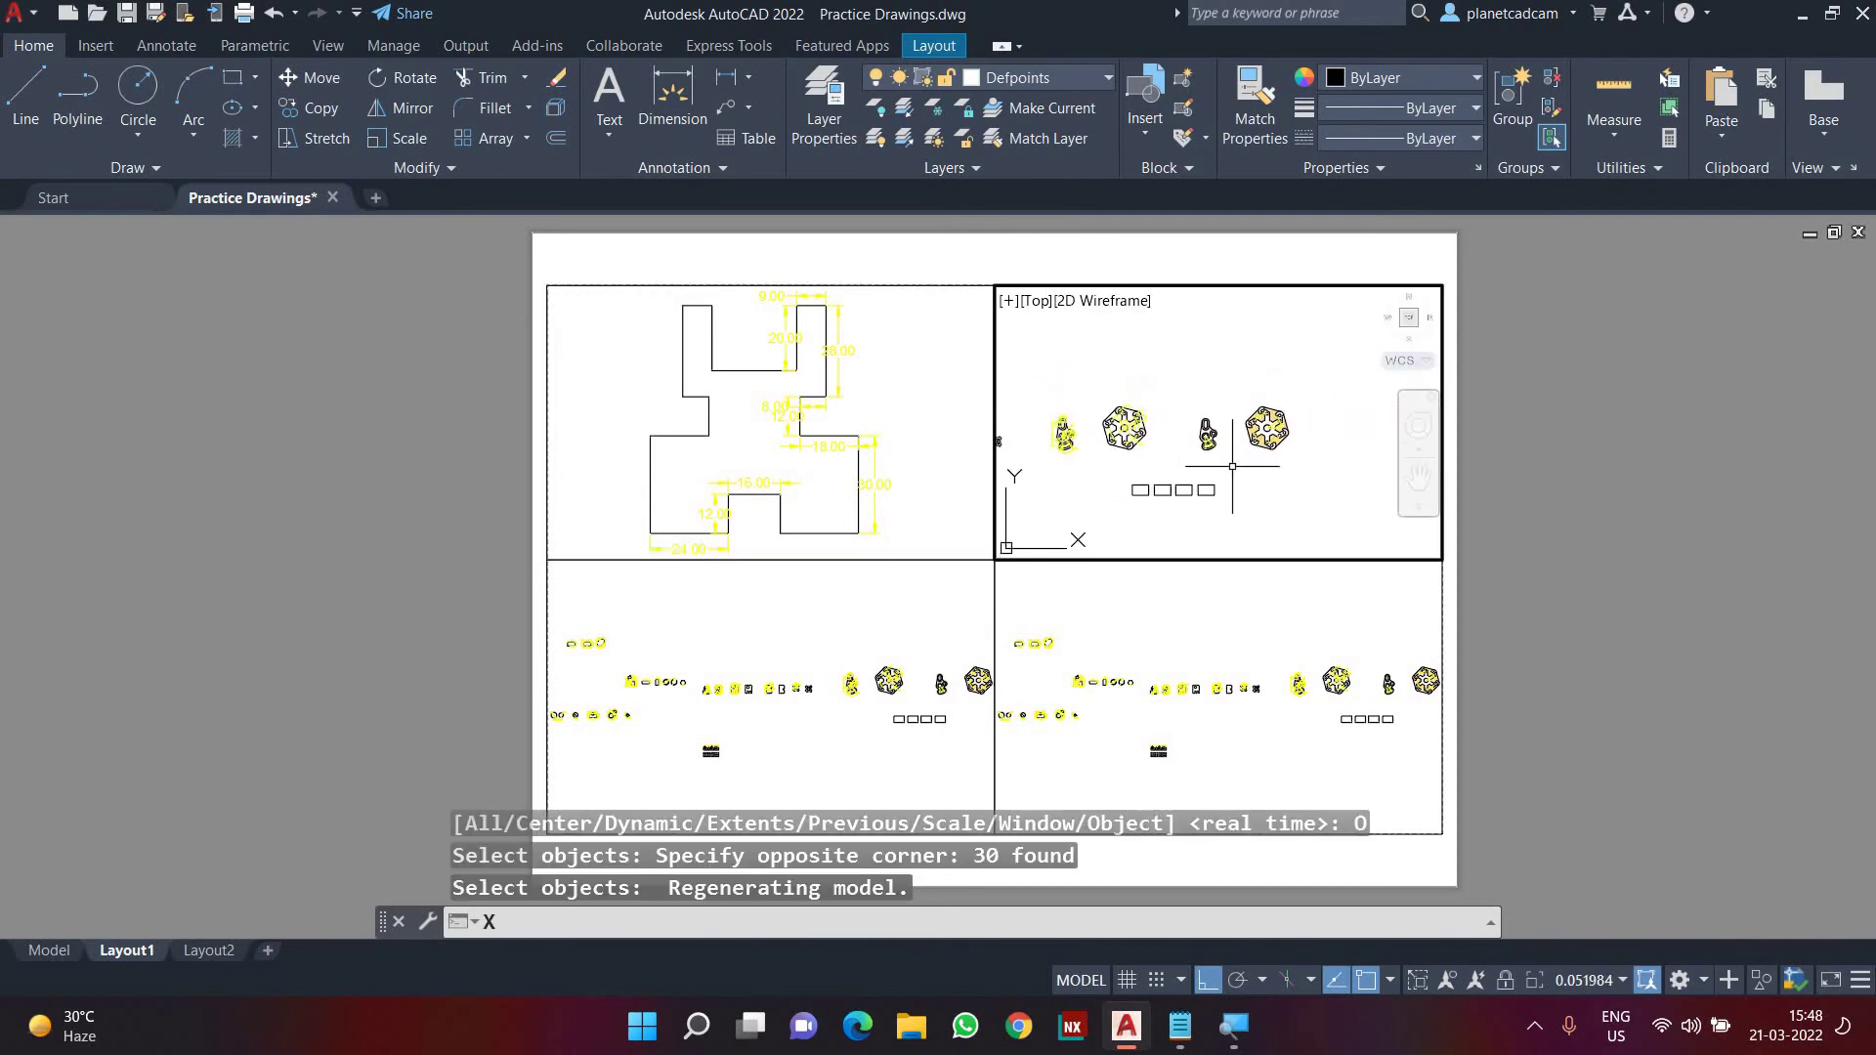
key(Escape)
key(Escape)
text(z)
key(Return)
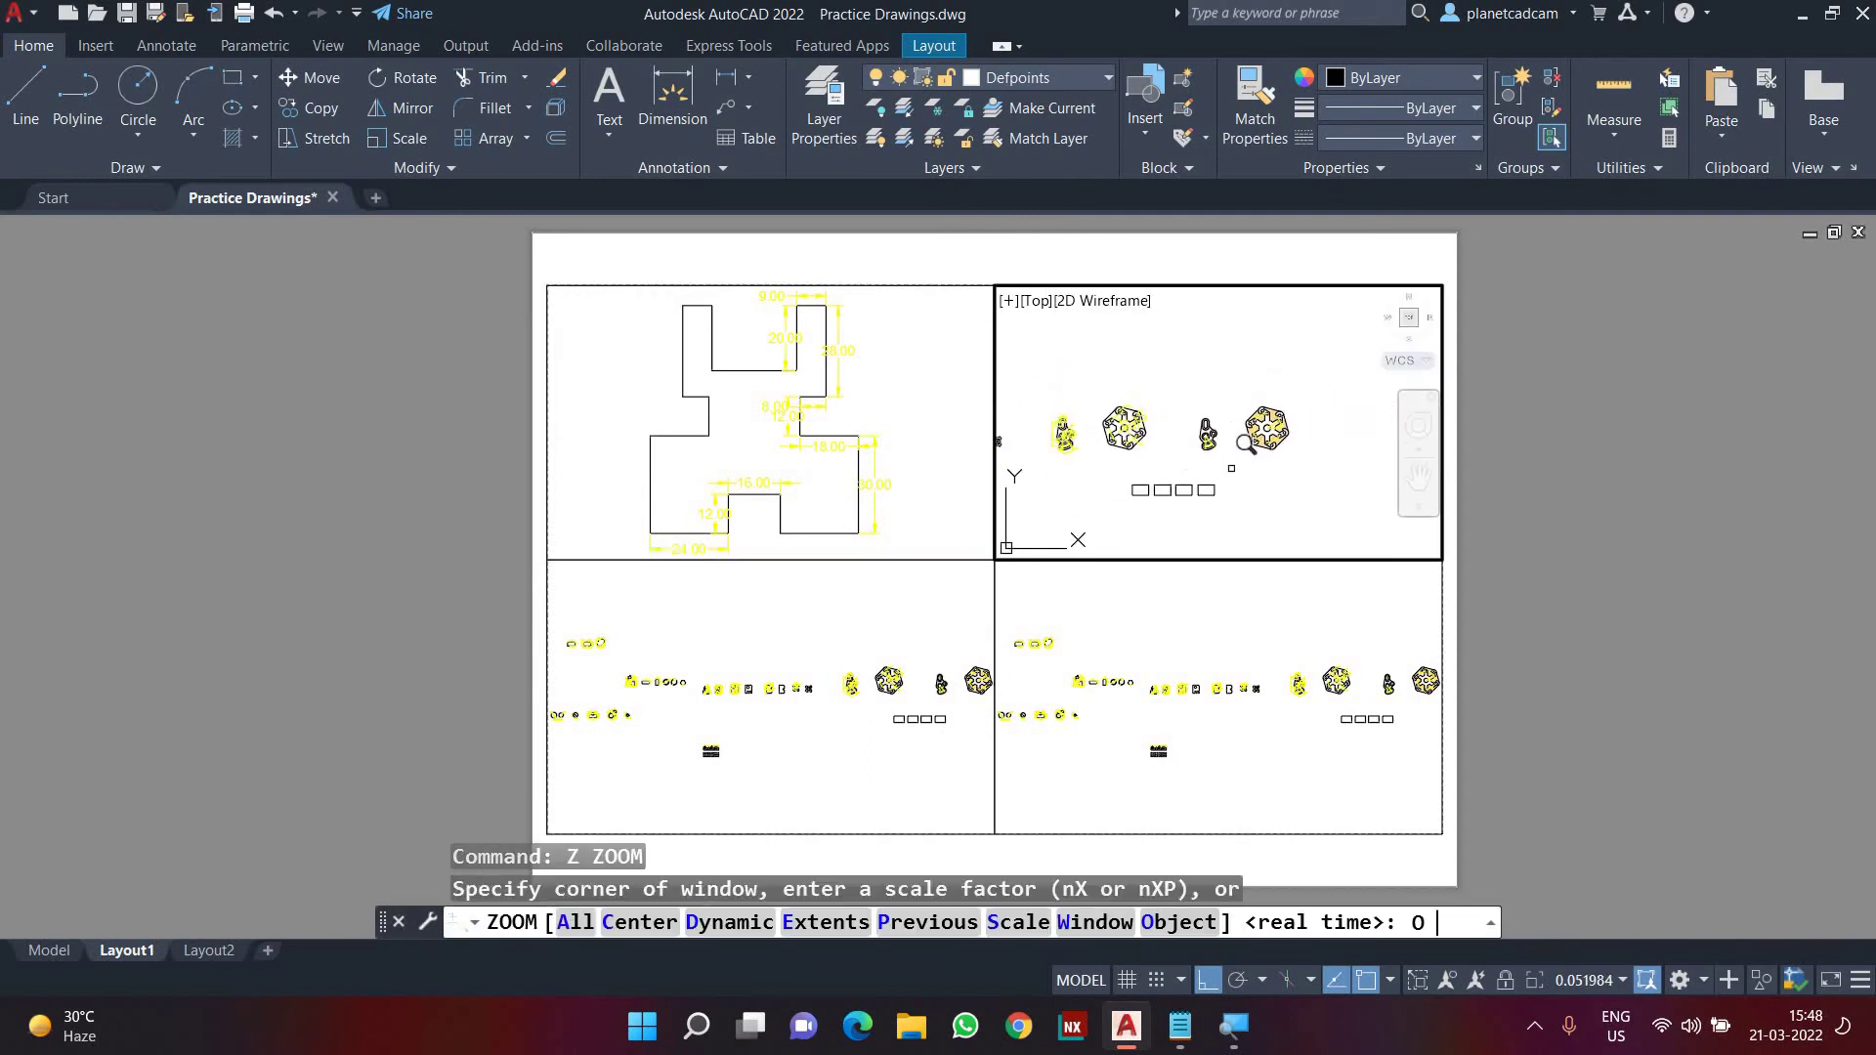
key(Return)
click(1079, 384)
click(1164, 458)
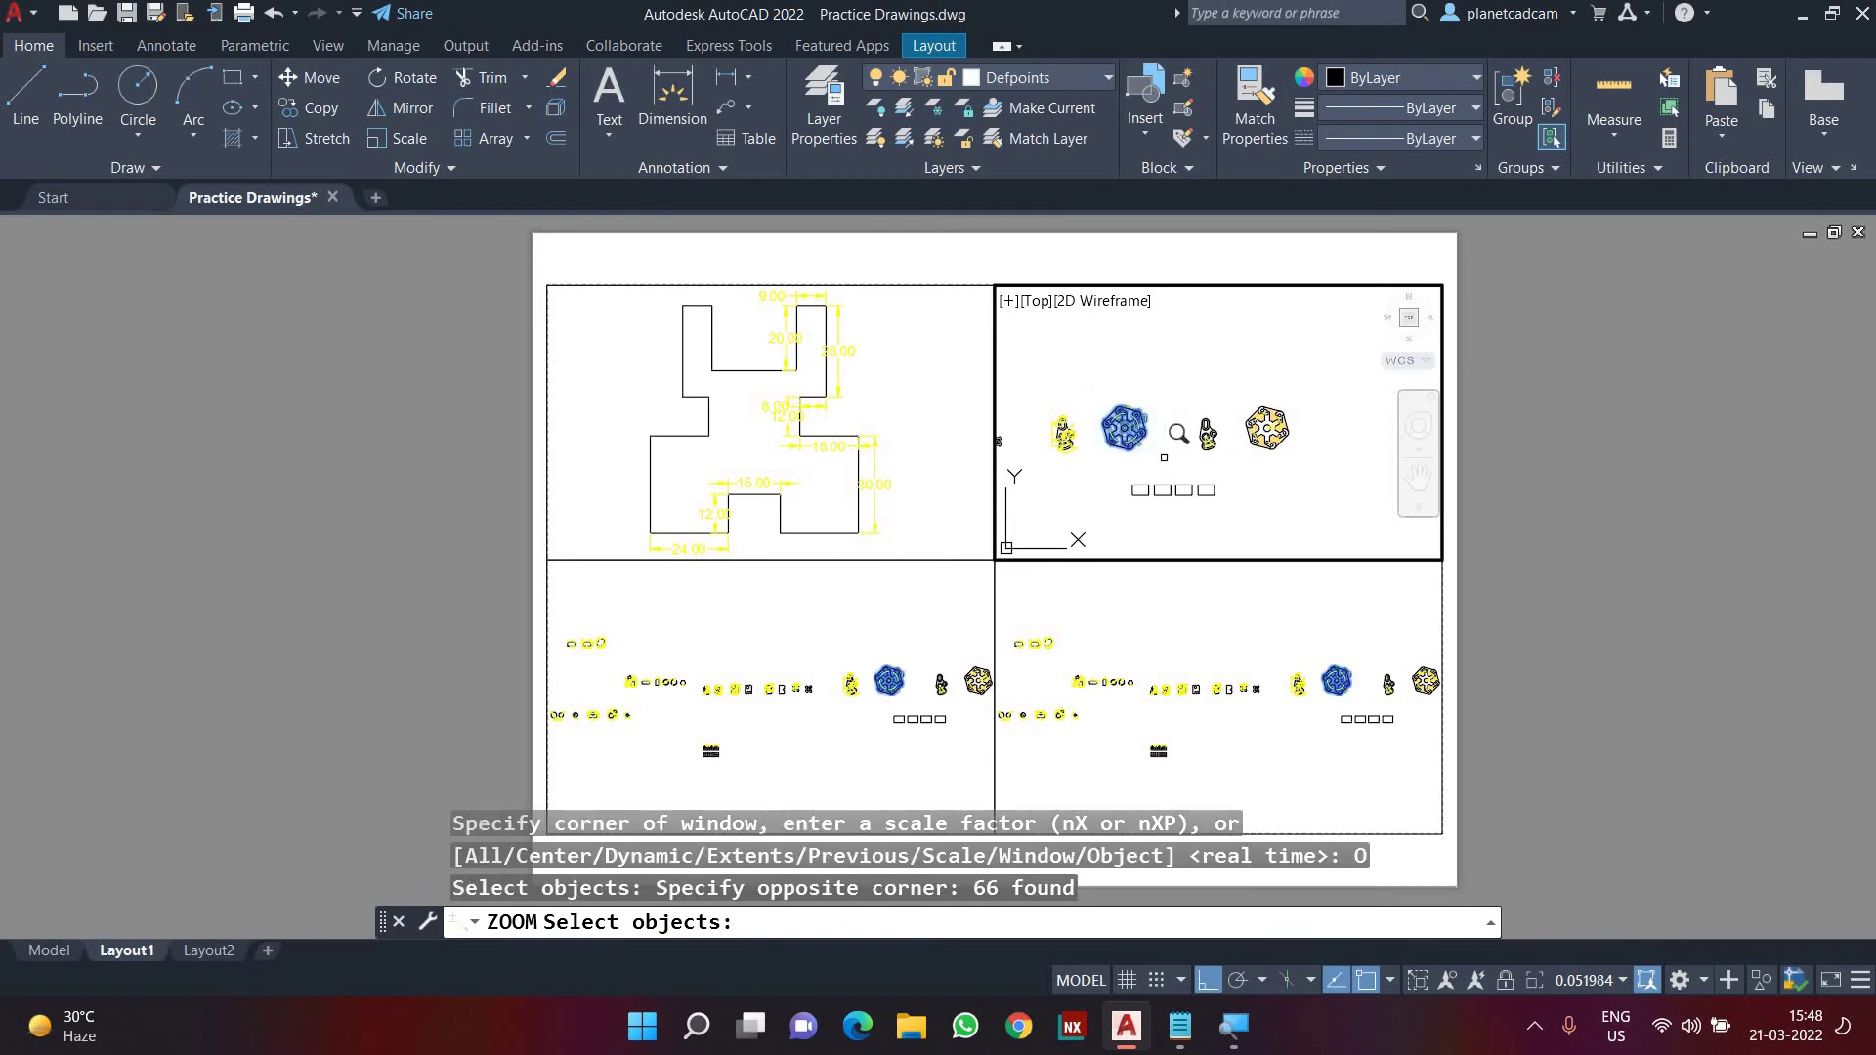
key(Return)
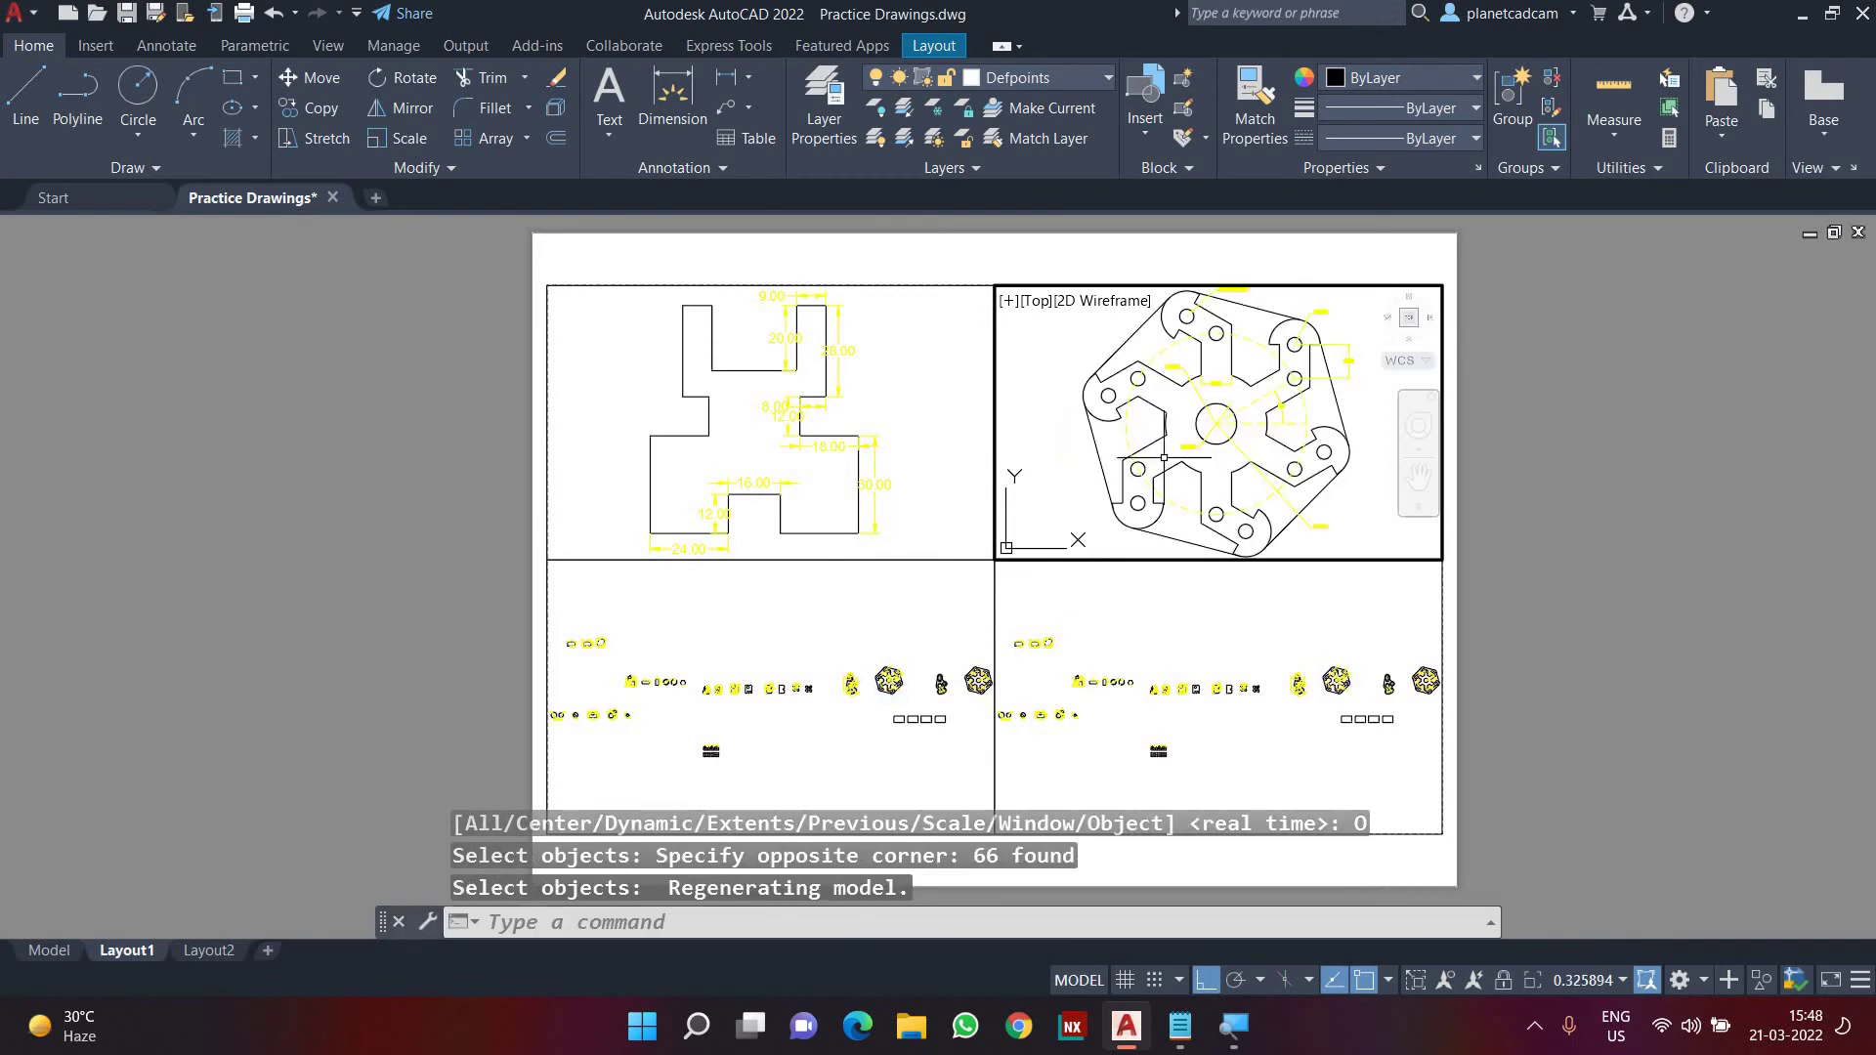
- Activate the lower-left viewport and zoom it to the hatched seven-sided part with the ZOOM Object option
click(929, 733)
middle_drag(865, 725, 709, 683)
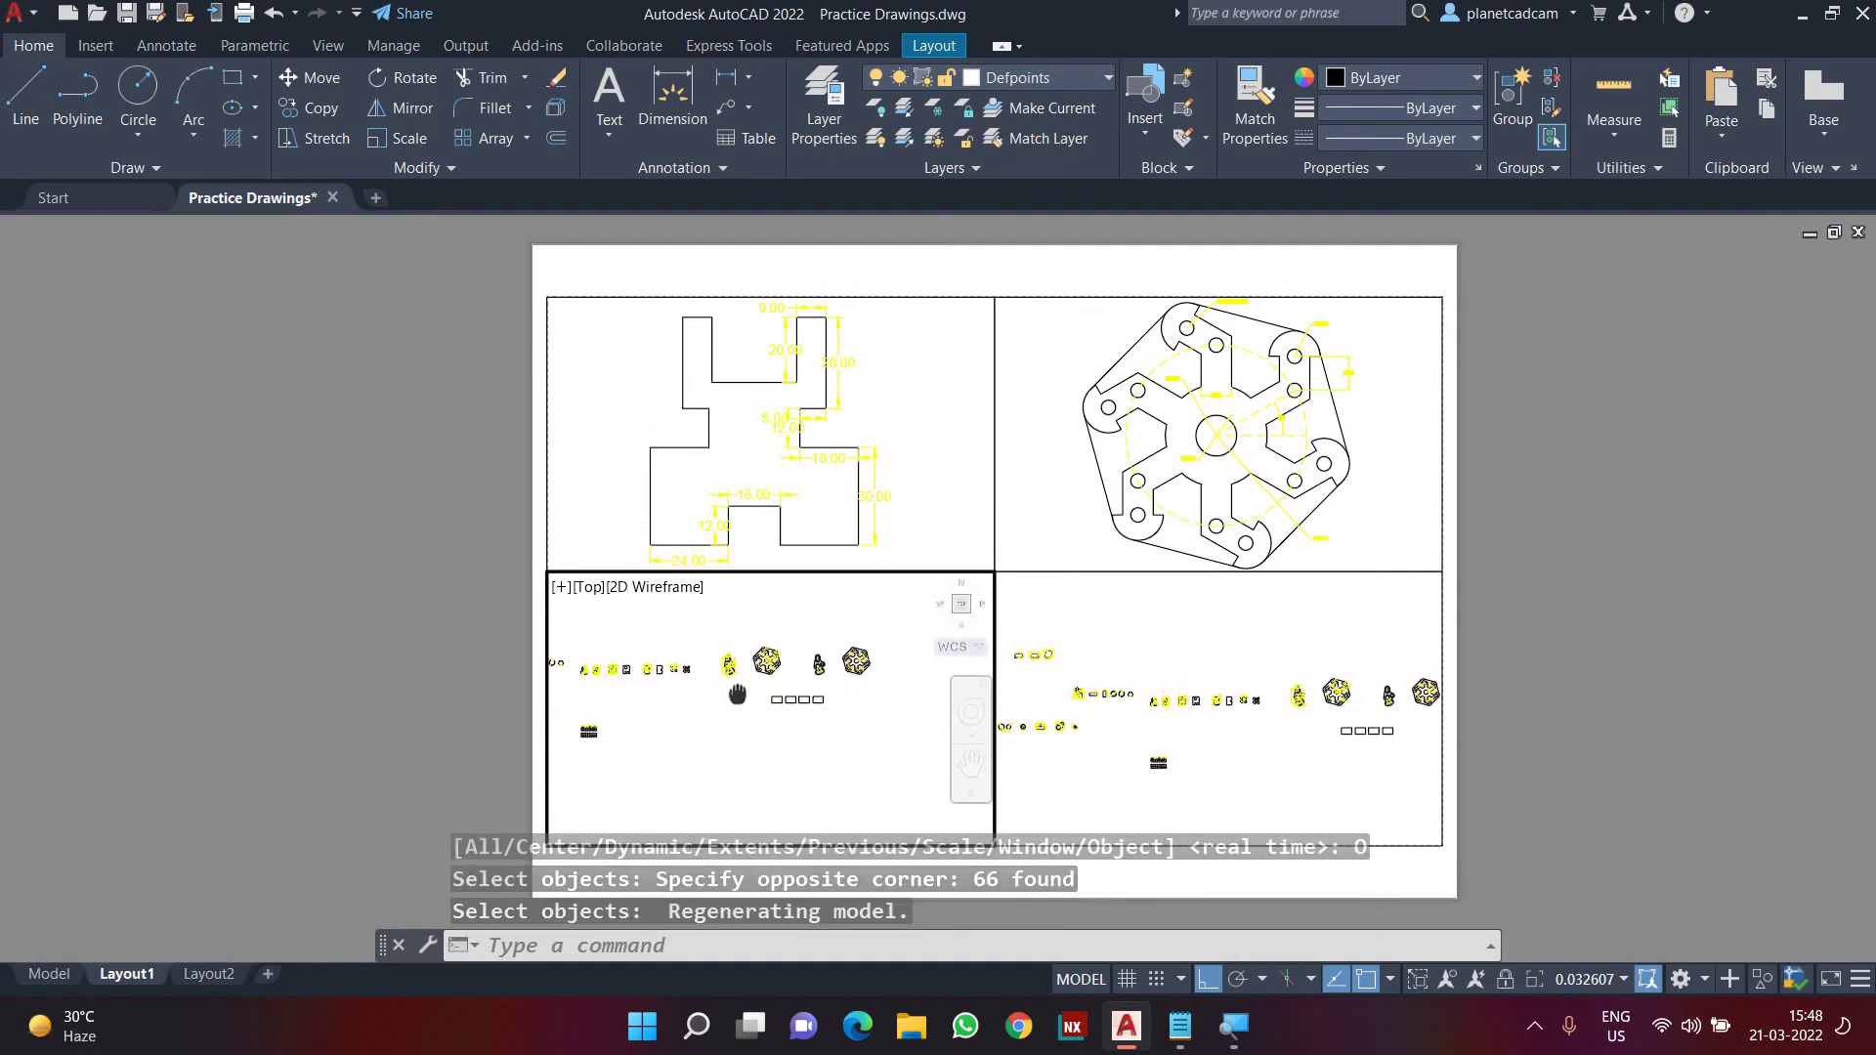
text(z)
key(Return)
text(o)
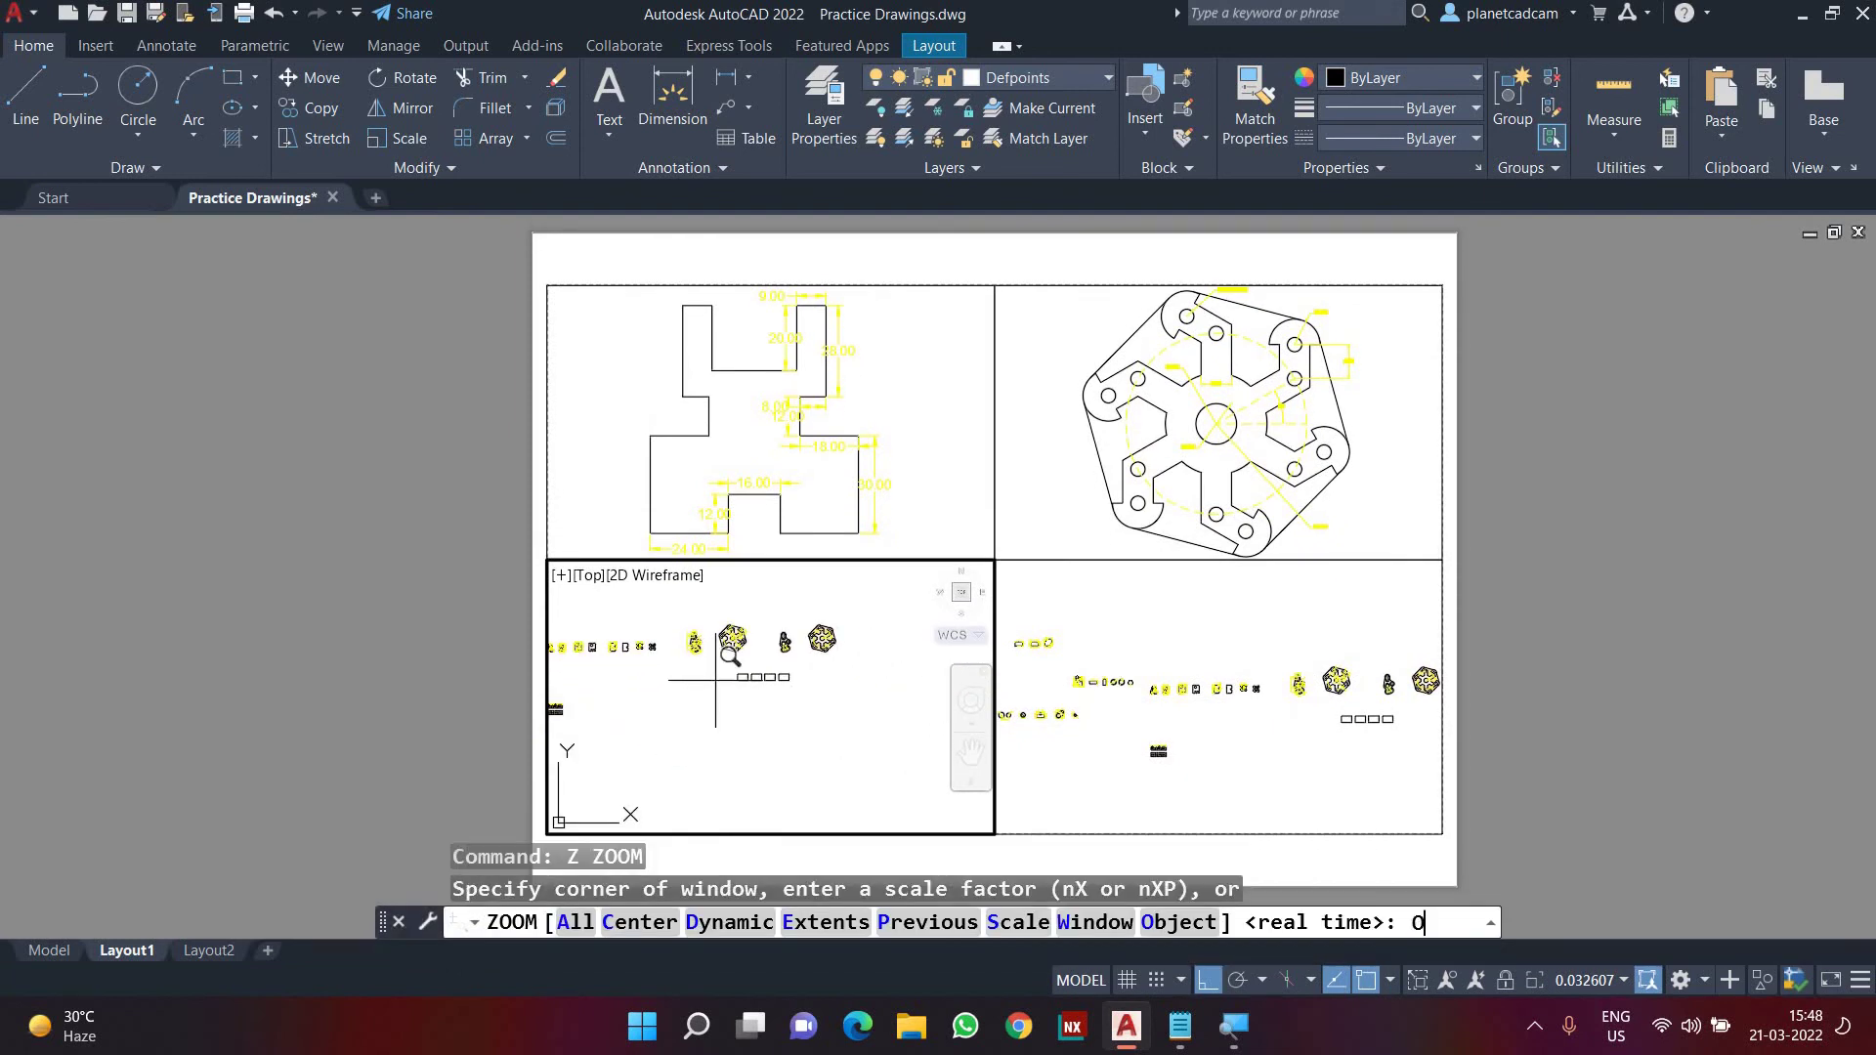
key(Return)
click(808, 605)
click(850, 665)
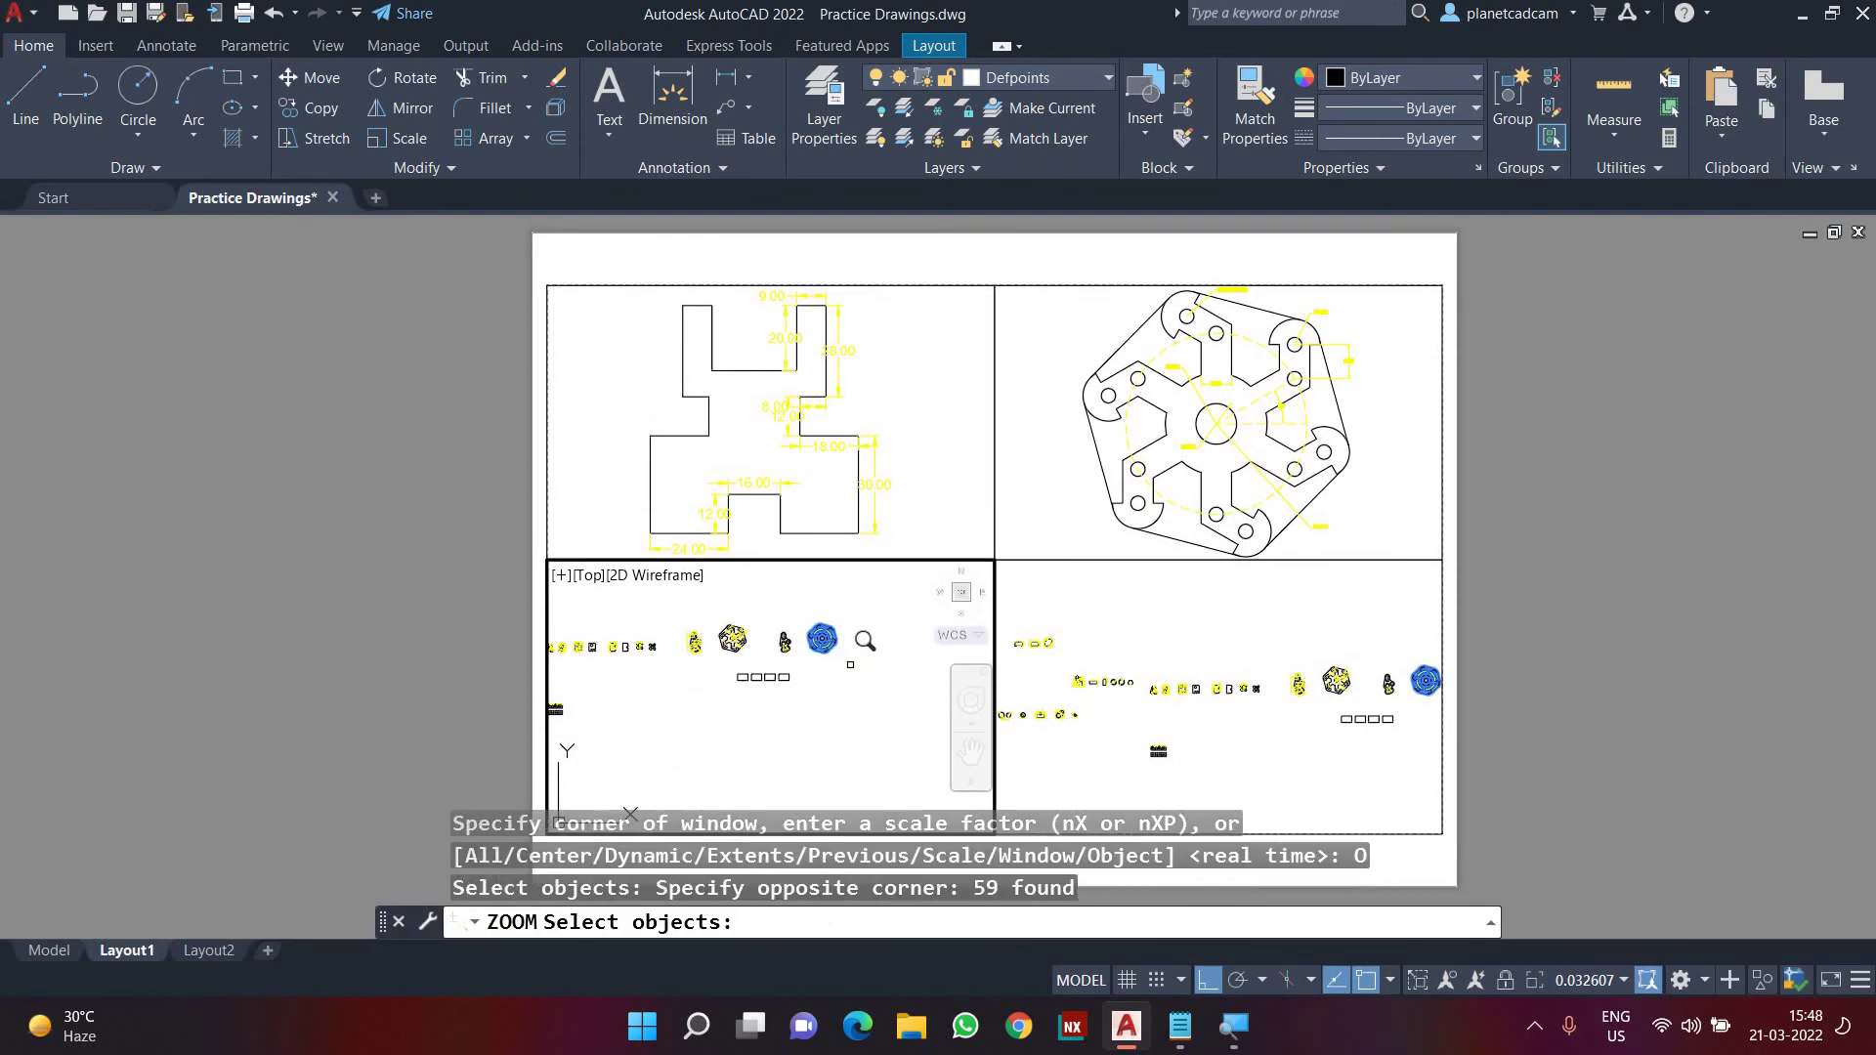
key(Return)
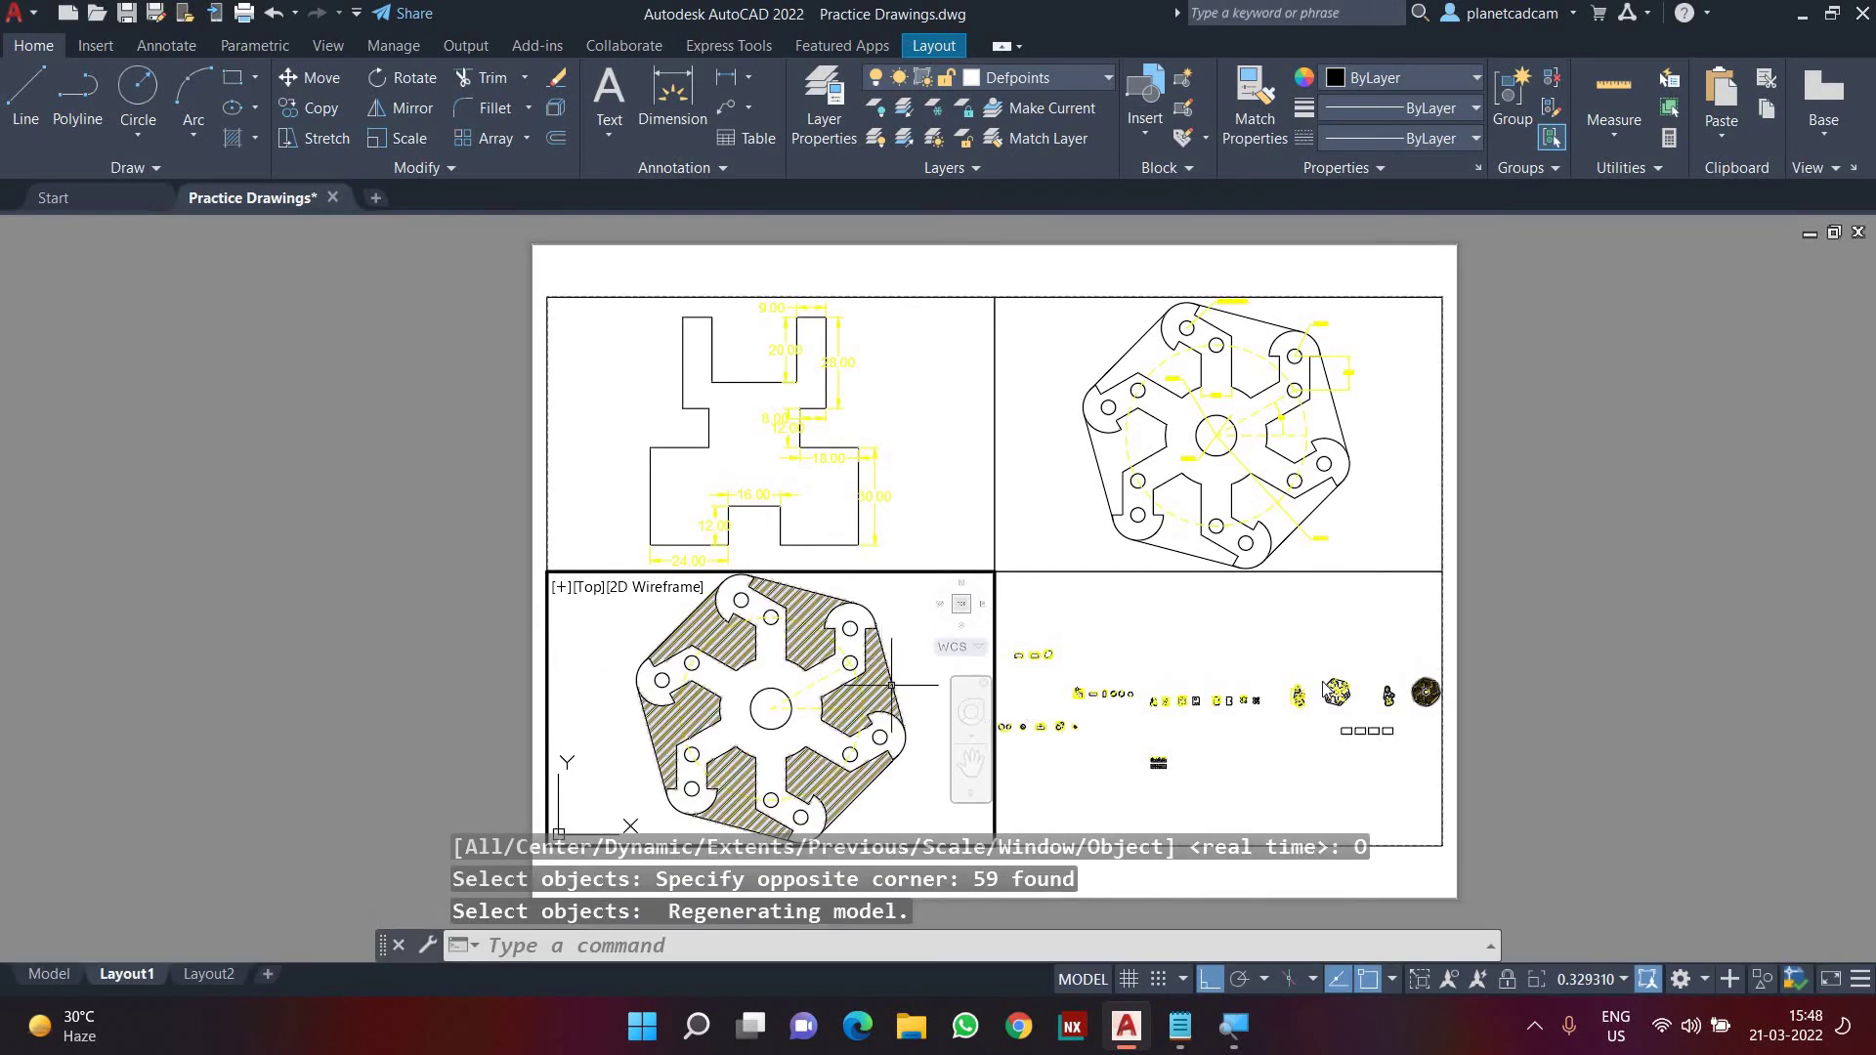
- Zoom the lower-right viewport to the three small dimensioned shapes with the ZOOM Object option and return to paper space
click(1221, 704)
scroll(1134, 684, up, 5)
middle_drag(1163, 685, 1156, 779)
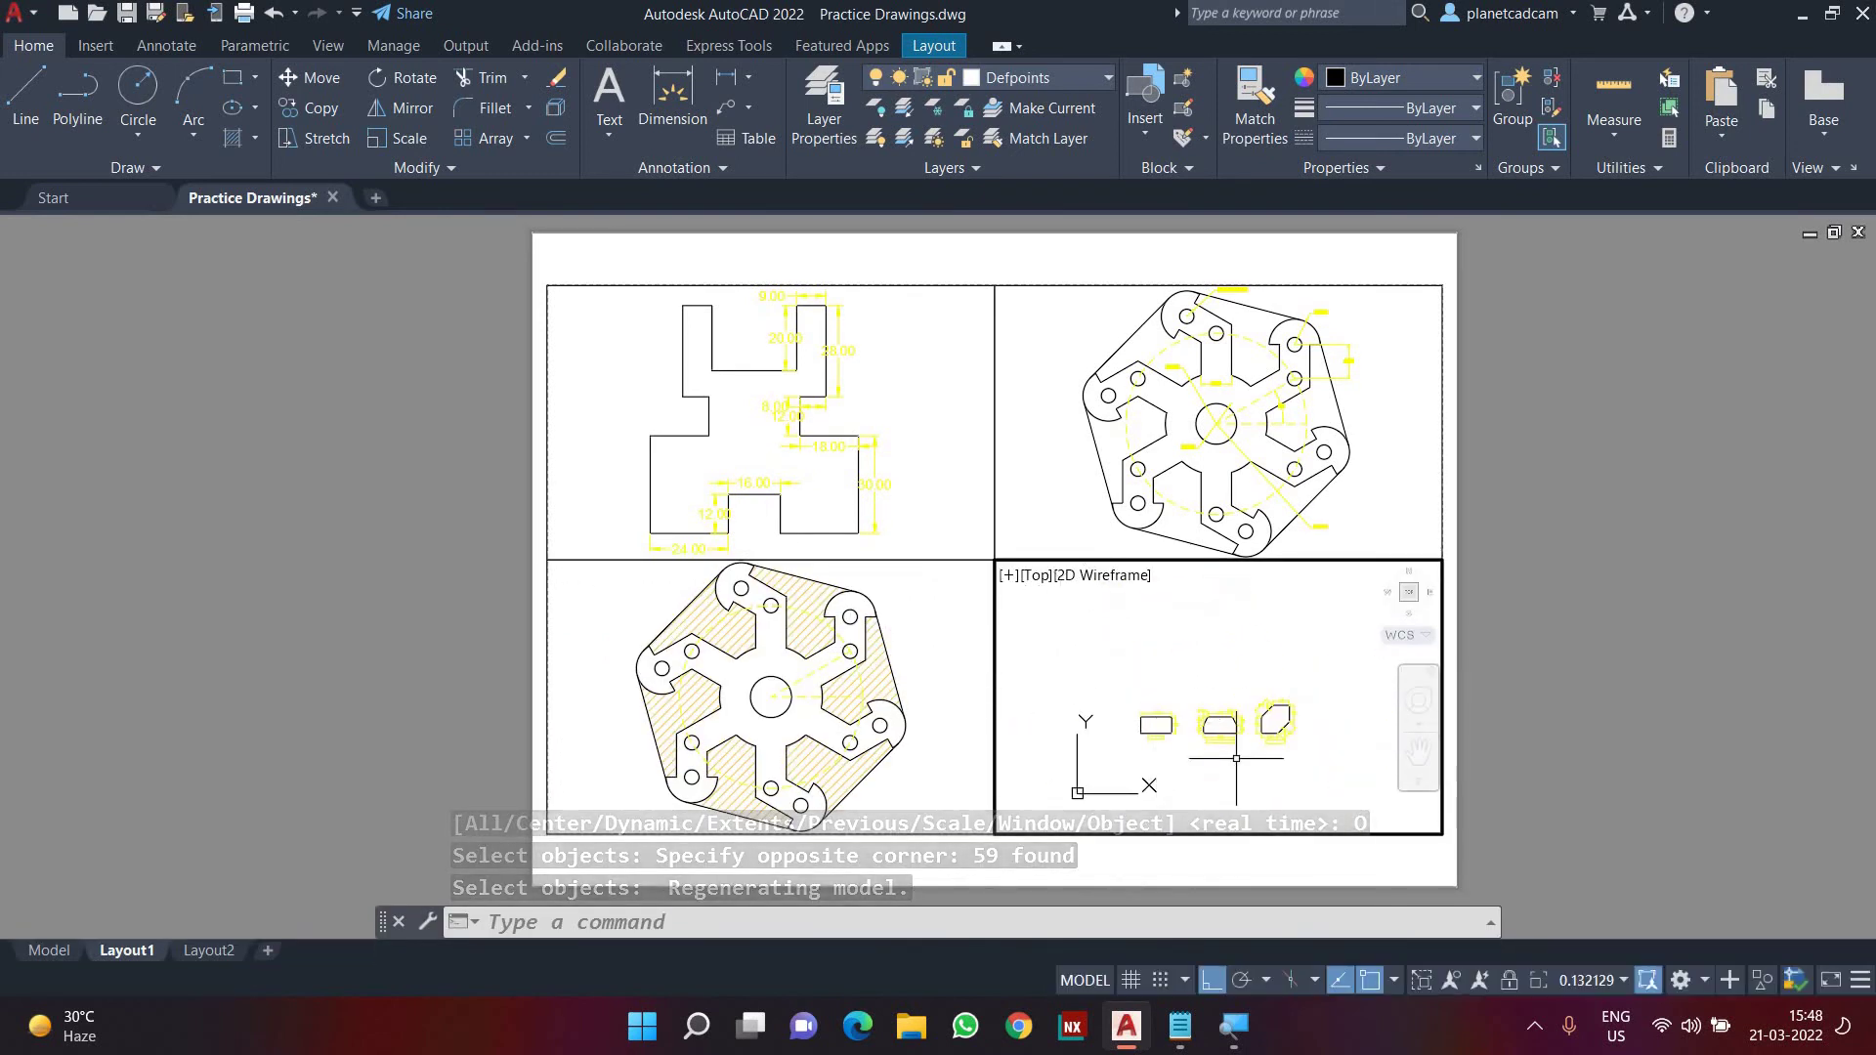
text(z)
key(Return)
text(o)
key(Return)
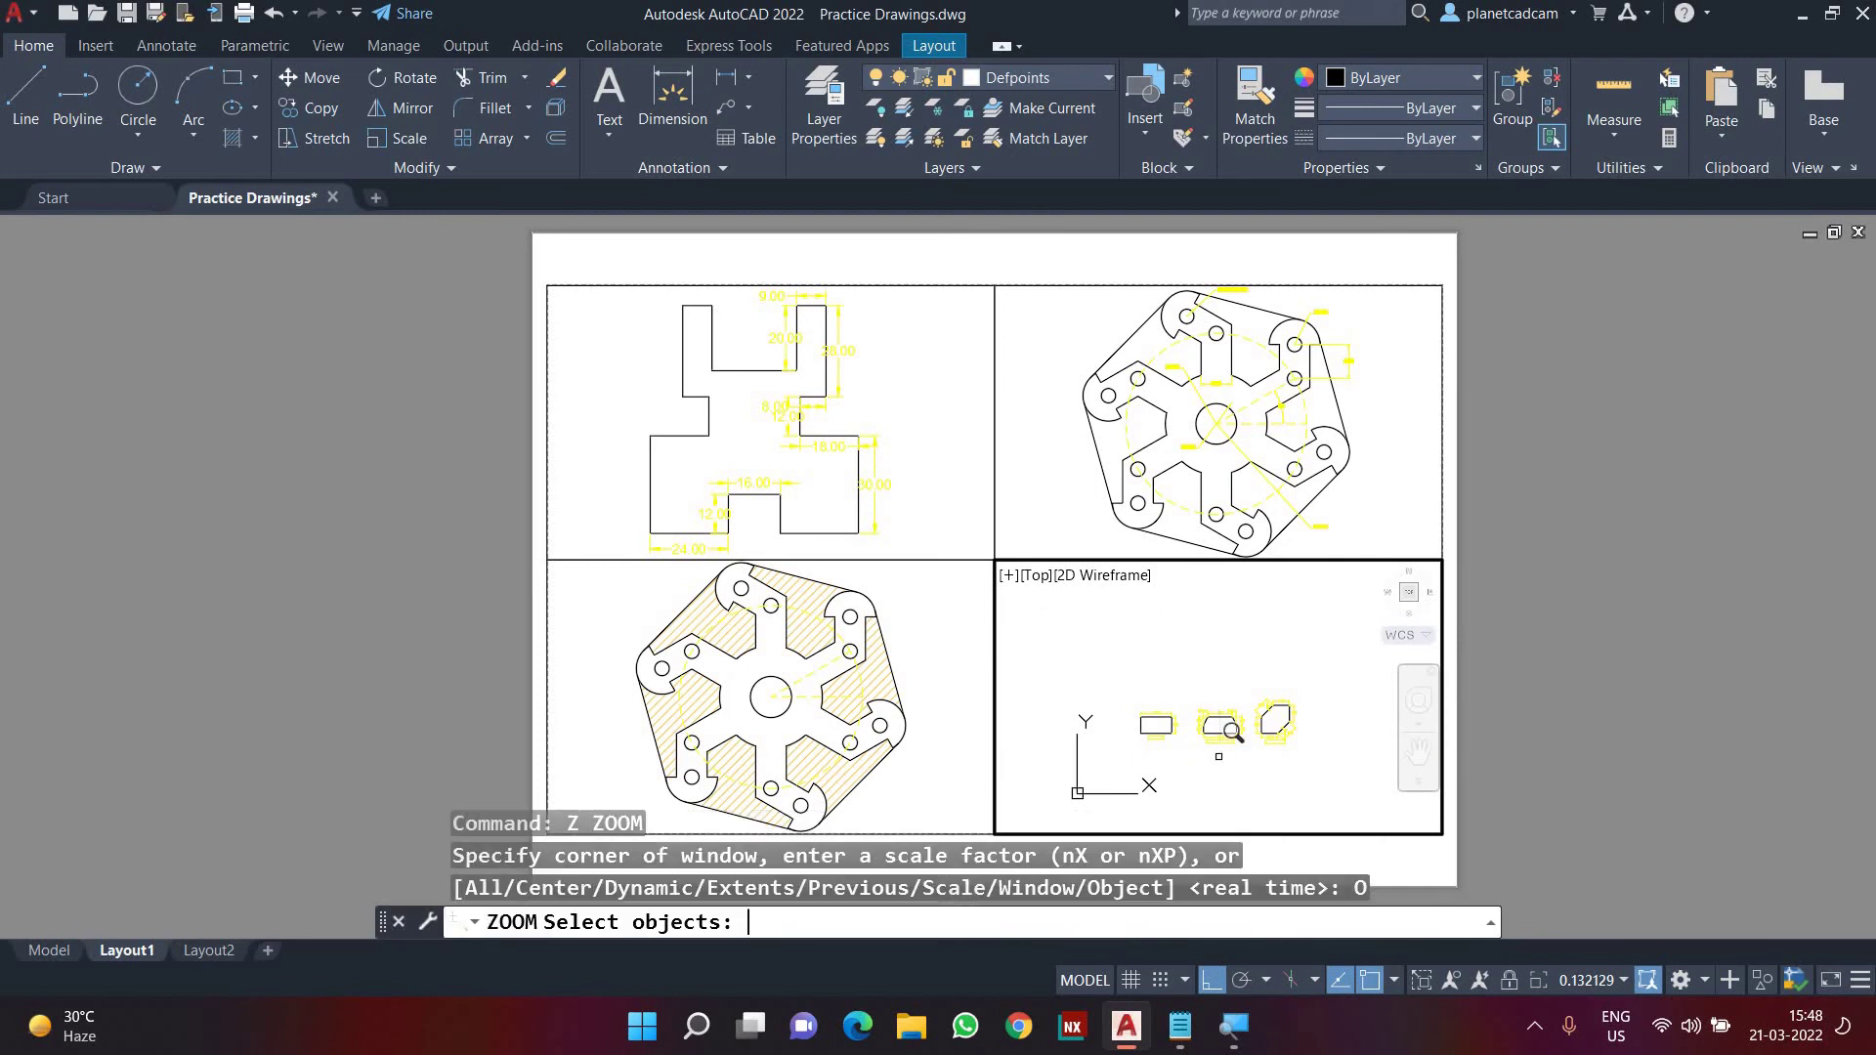
click(1128, 692)
click(1356, 787)
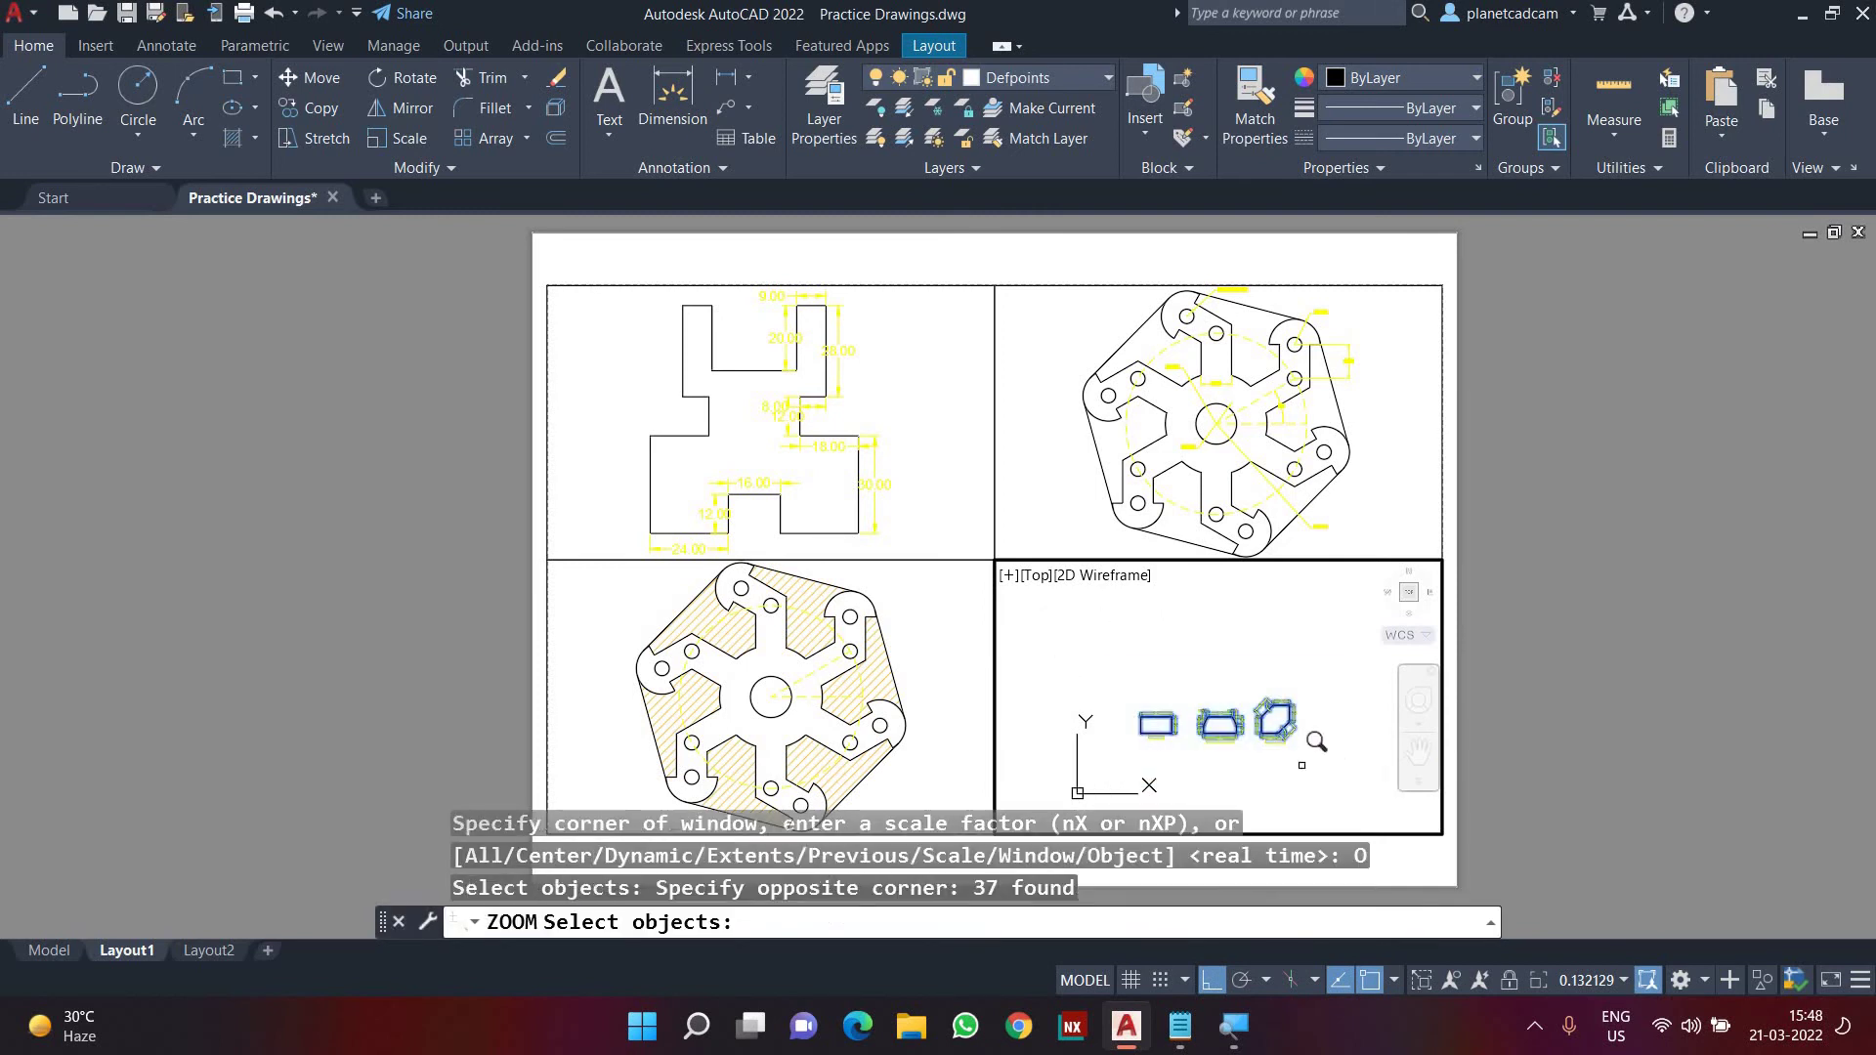
key(Return)
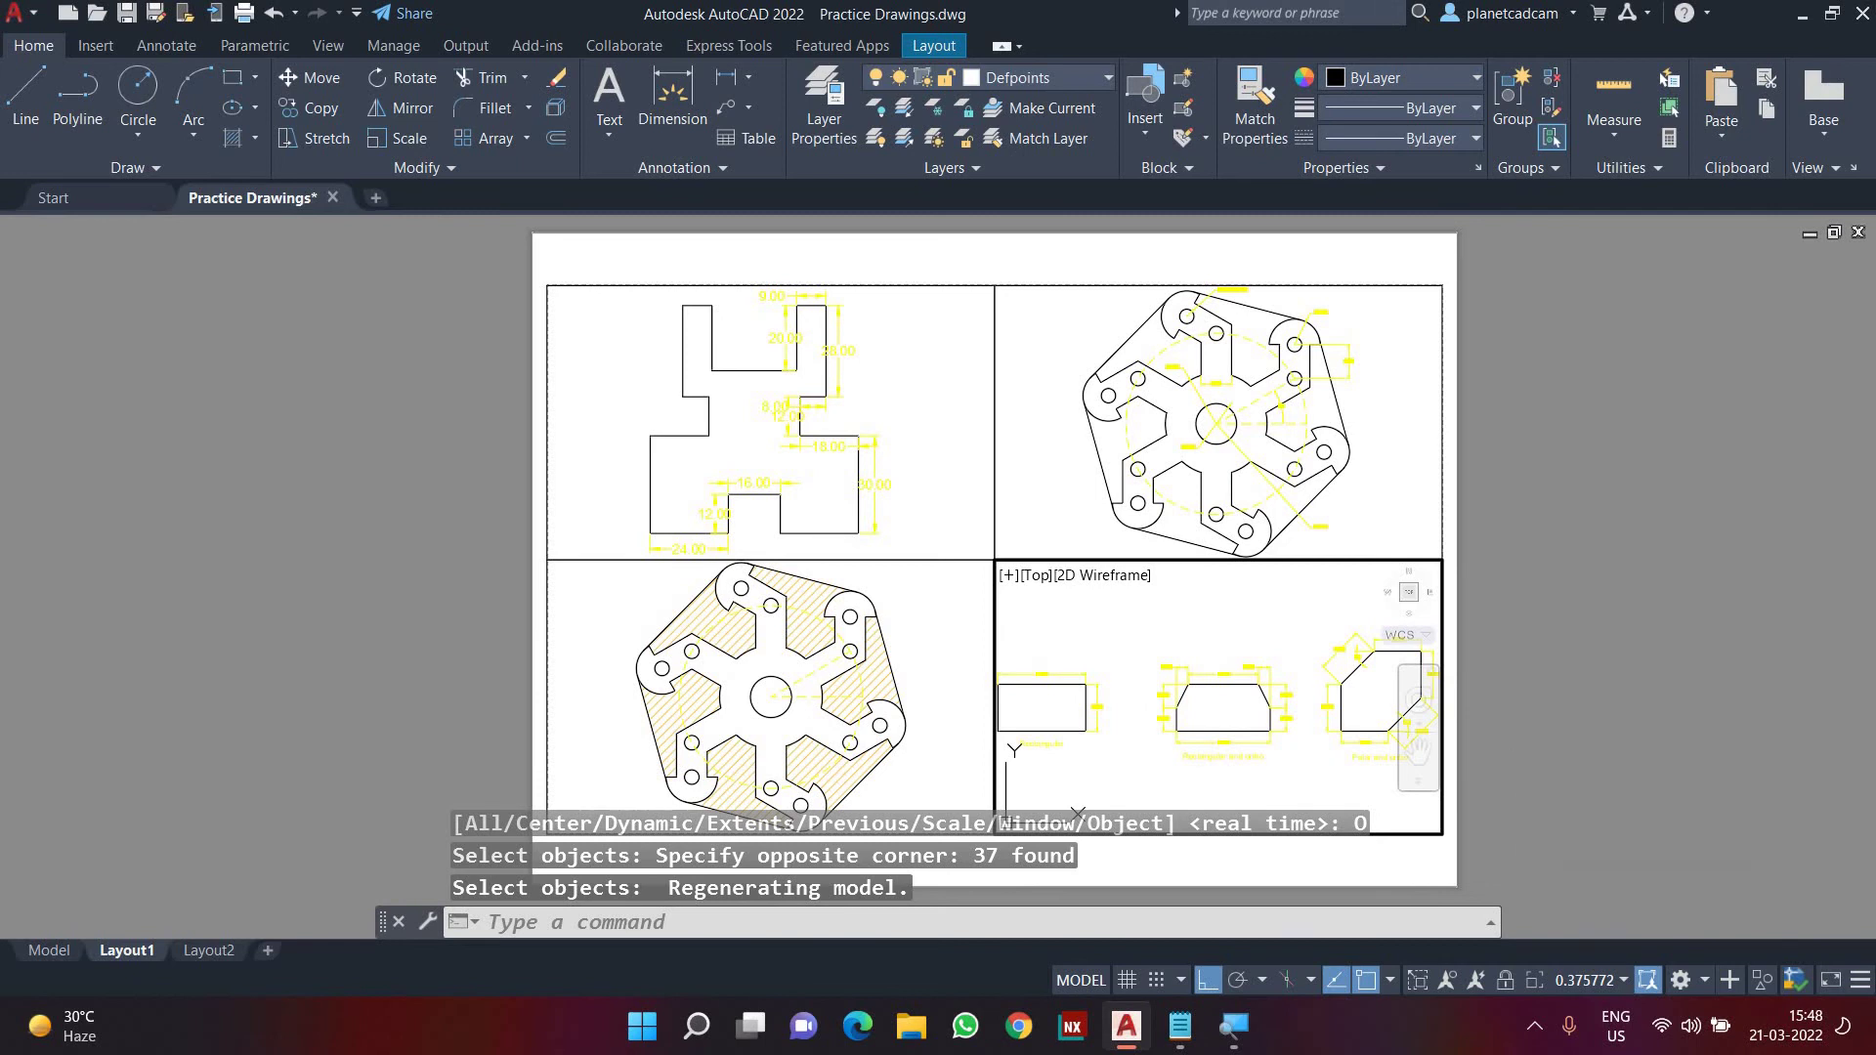
double_click(1515, 757)
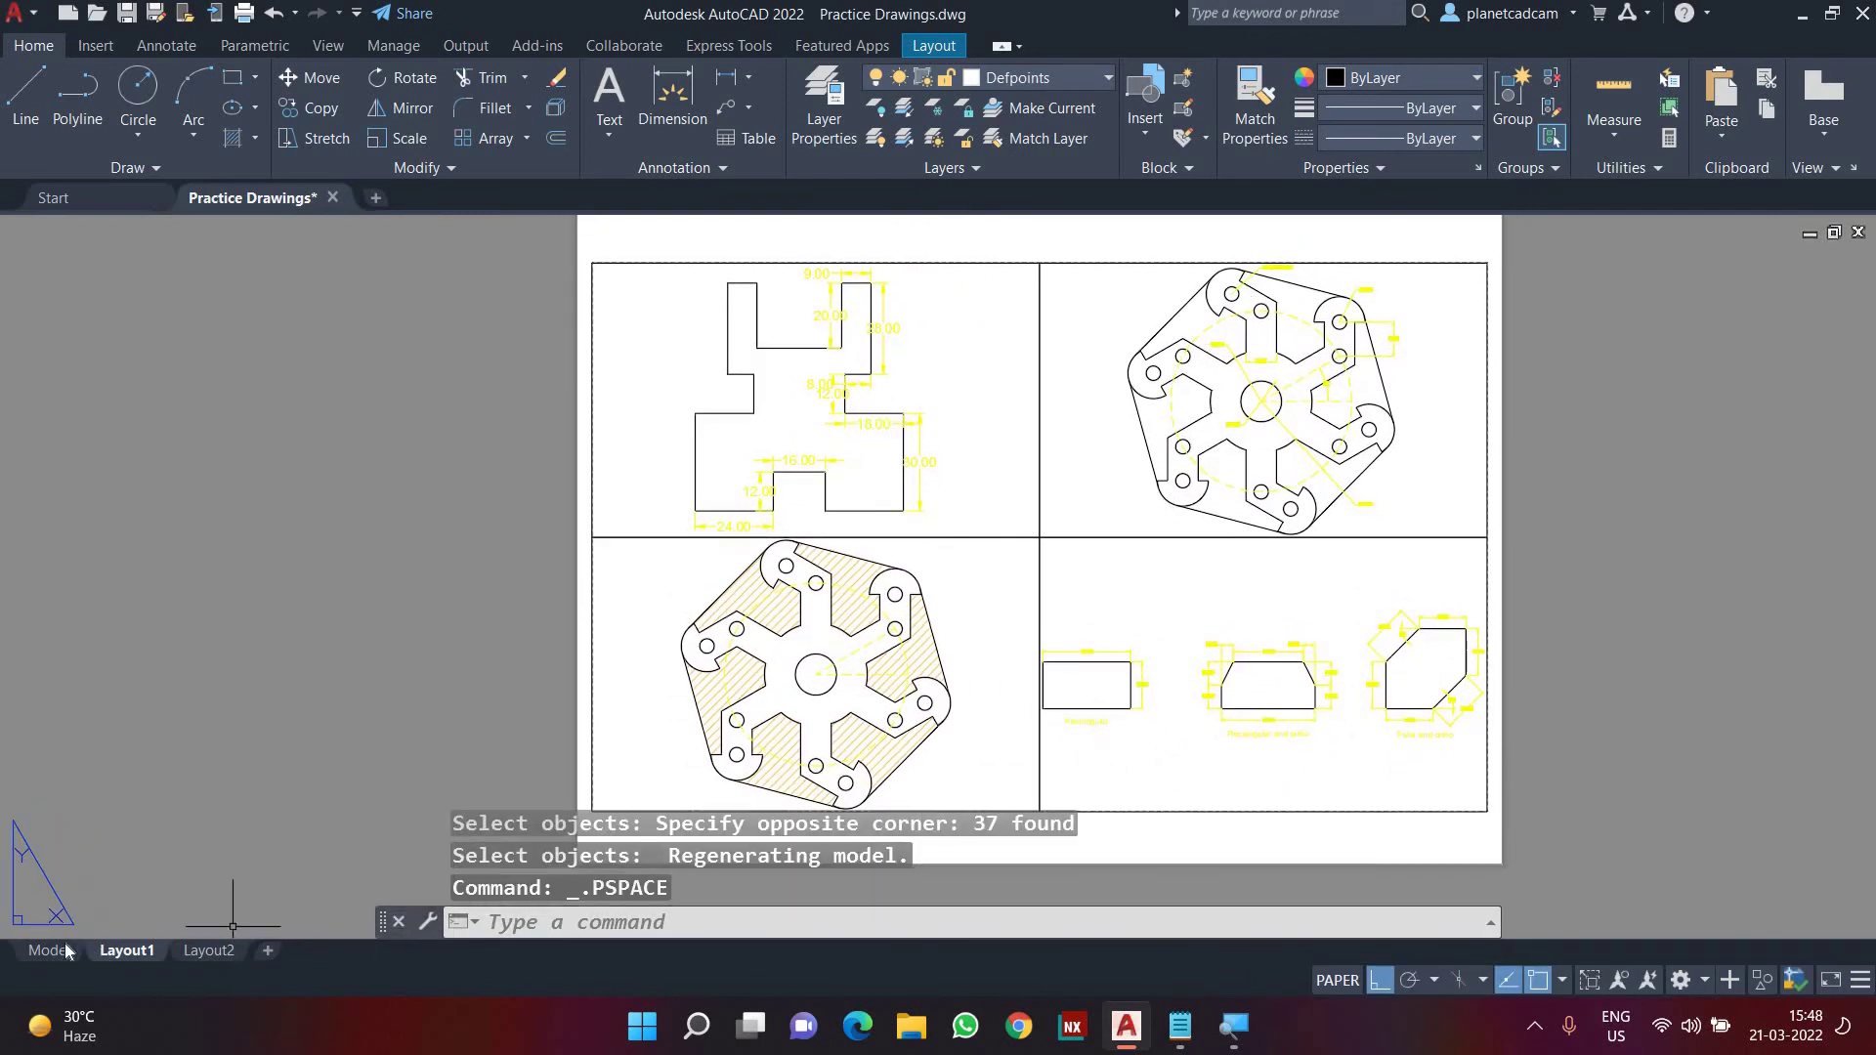
- View the whole set of drawings in model space and return to Layout1
click(49, 950)
scroll(582, 629, down, 2)
middle_drag(614, 605, 558, 590)
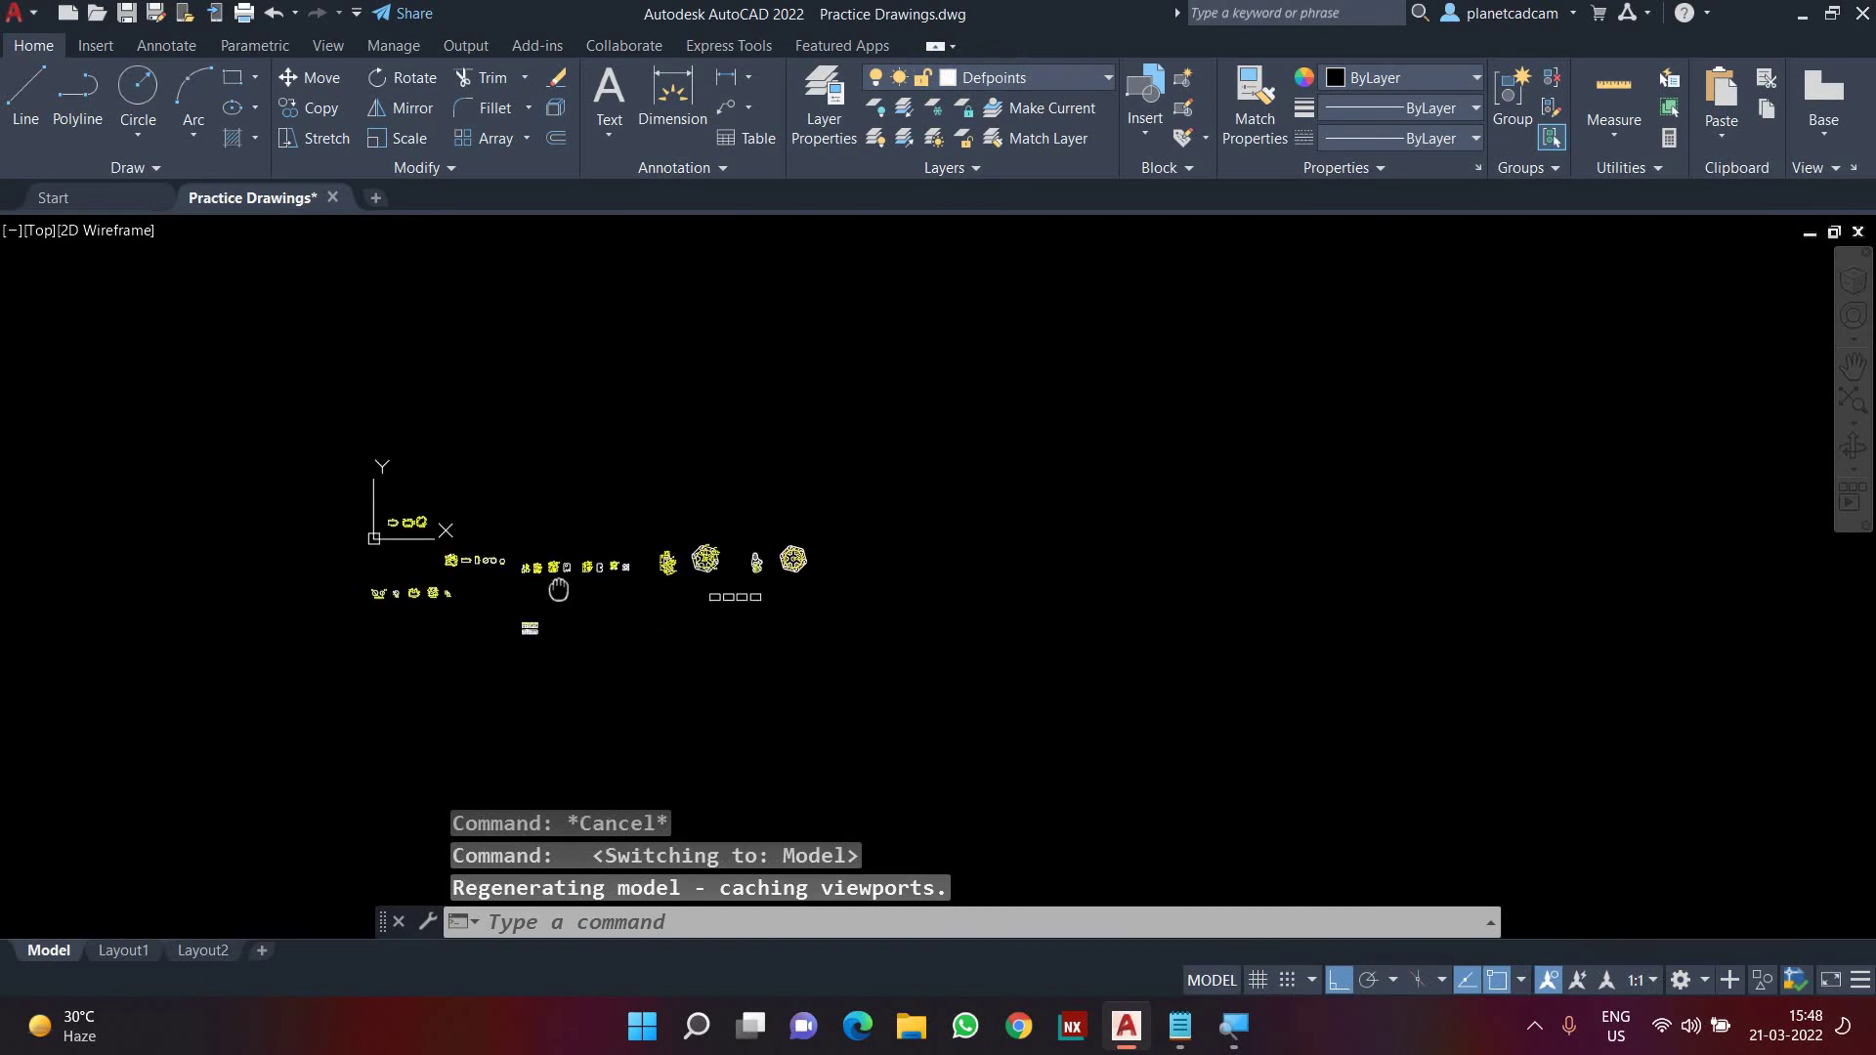
click(125, 950)
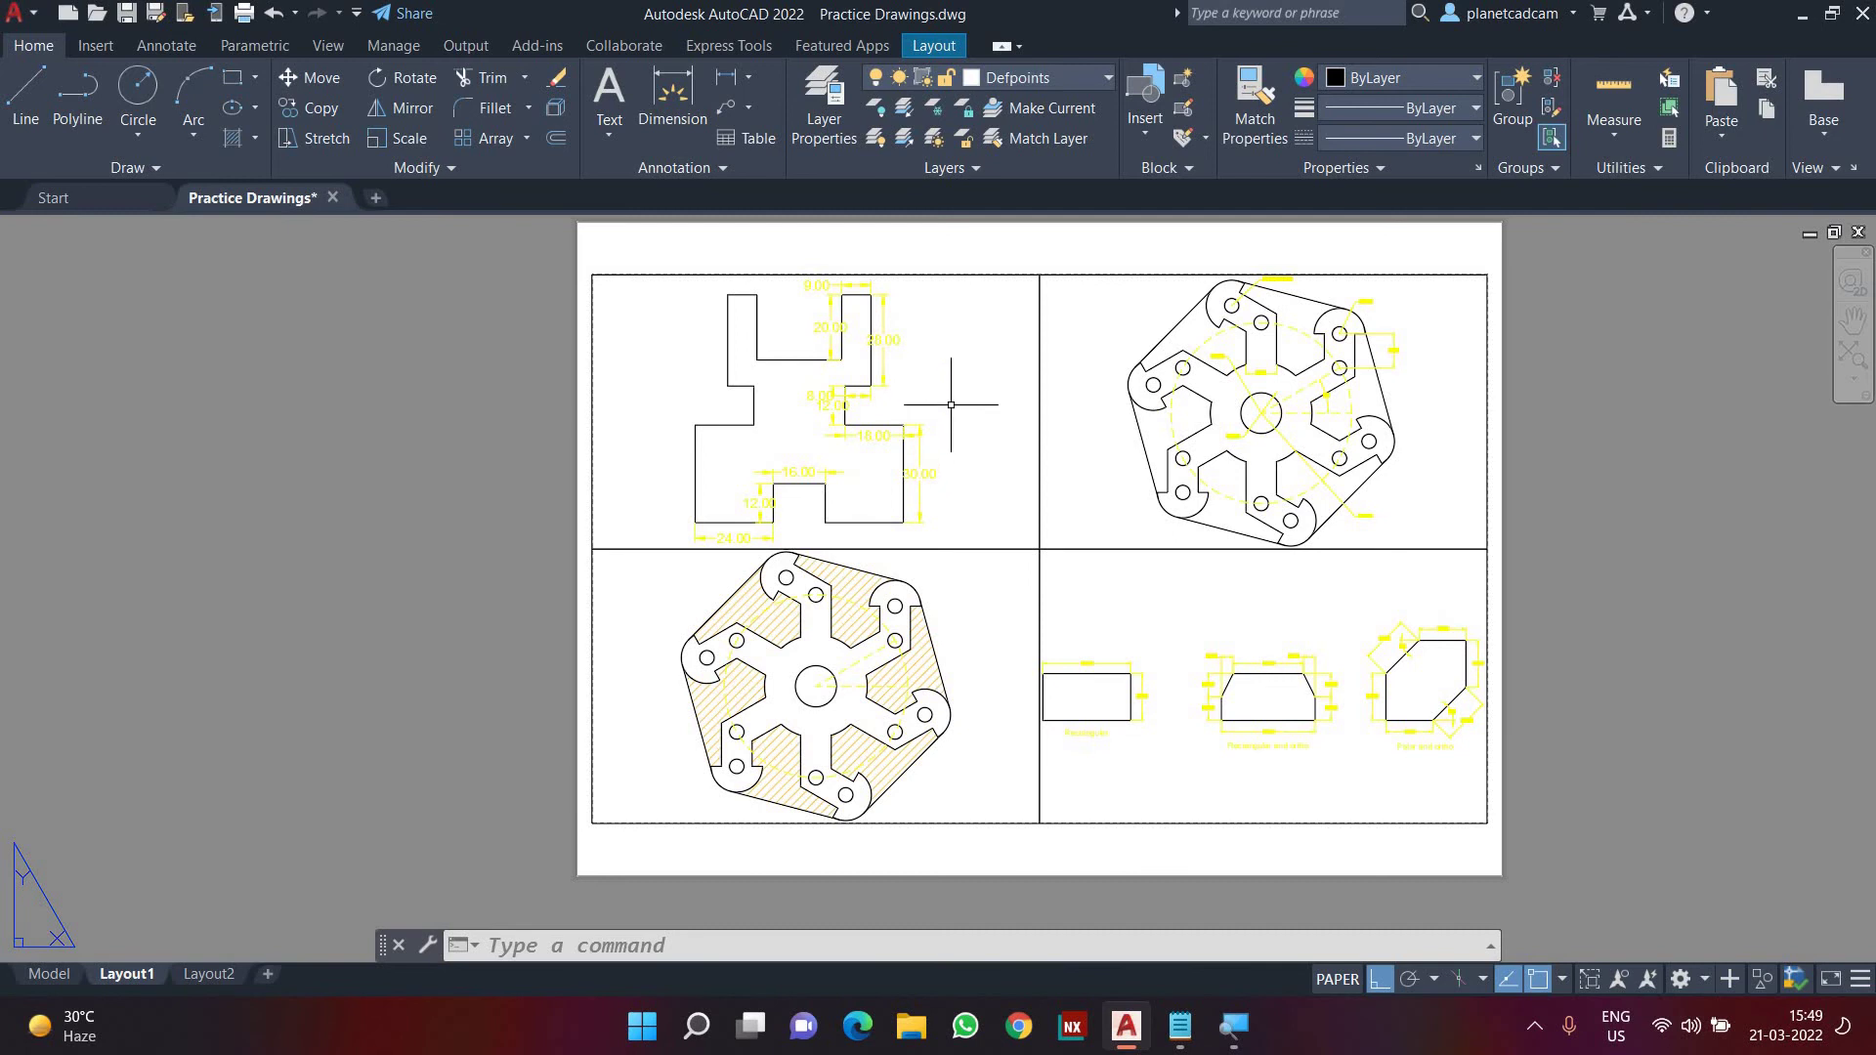
- Set the diemension layer's VP Color to blue for the layout and regenerate it
text(LA)
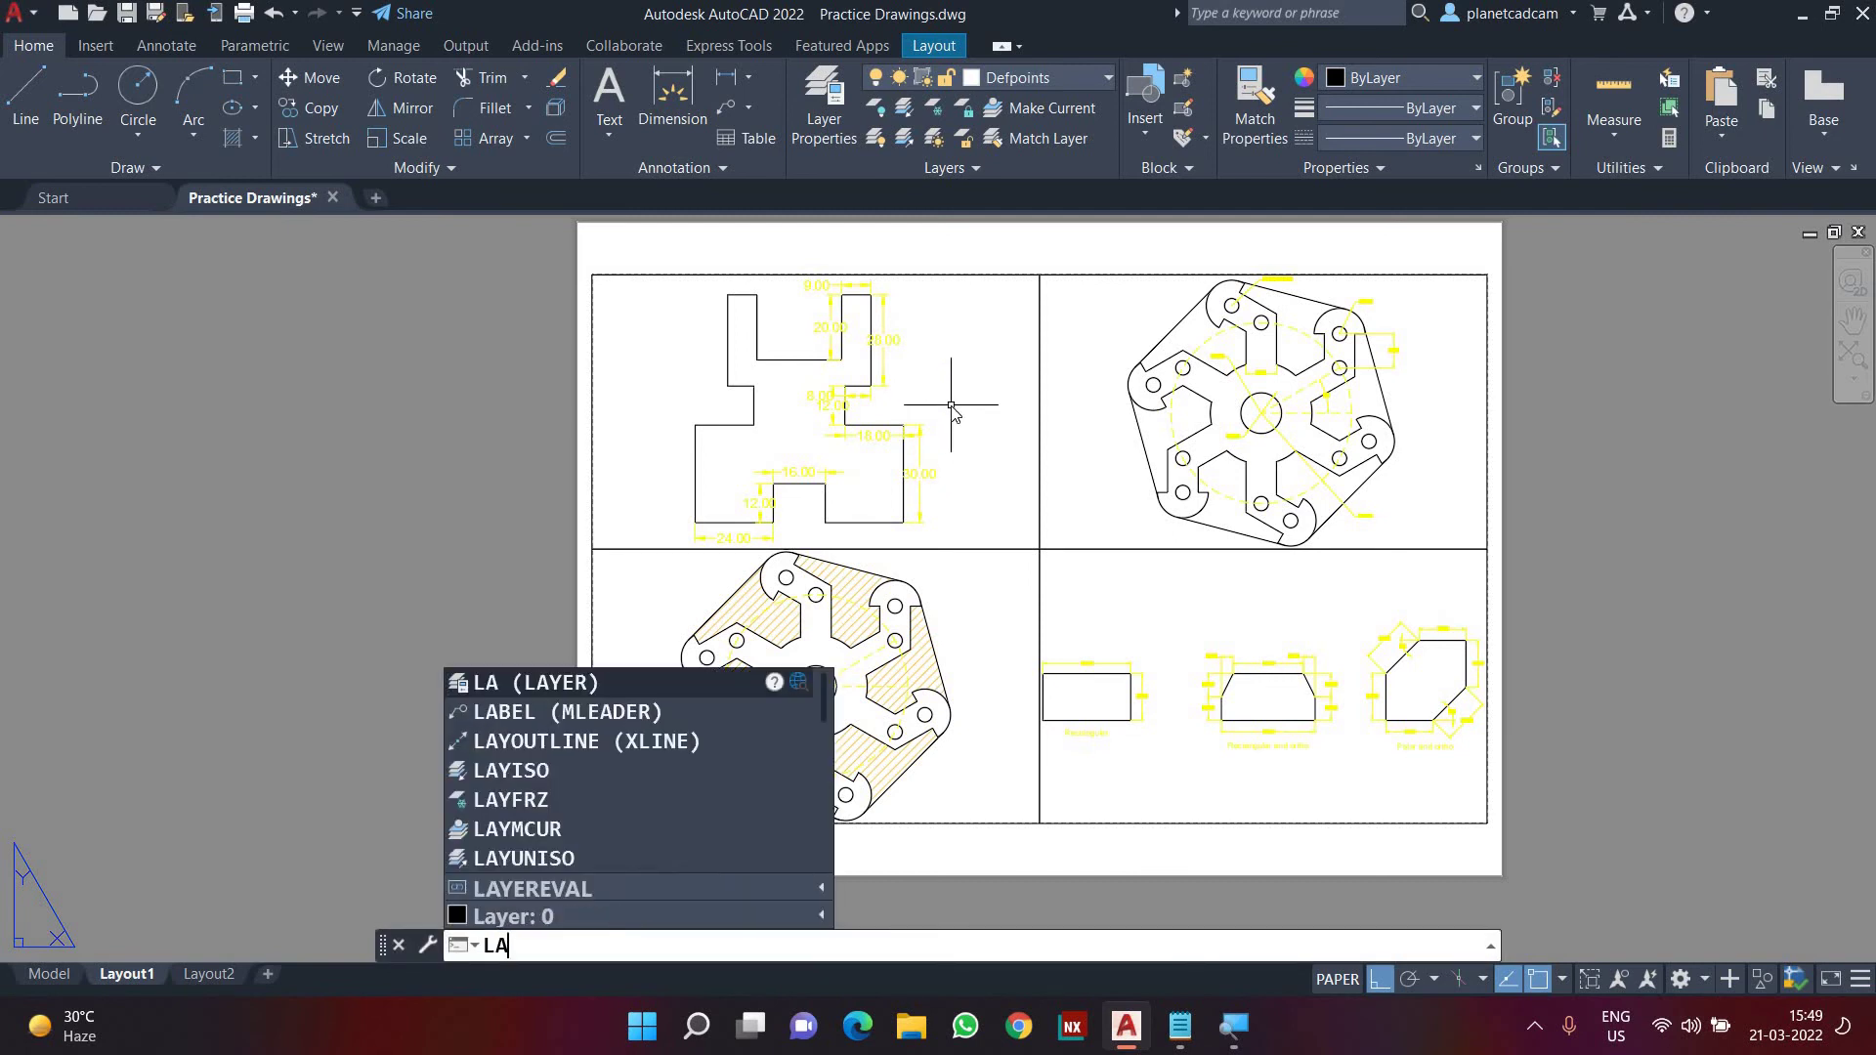
key(Return)
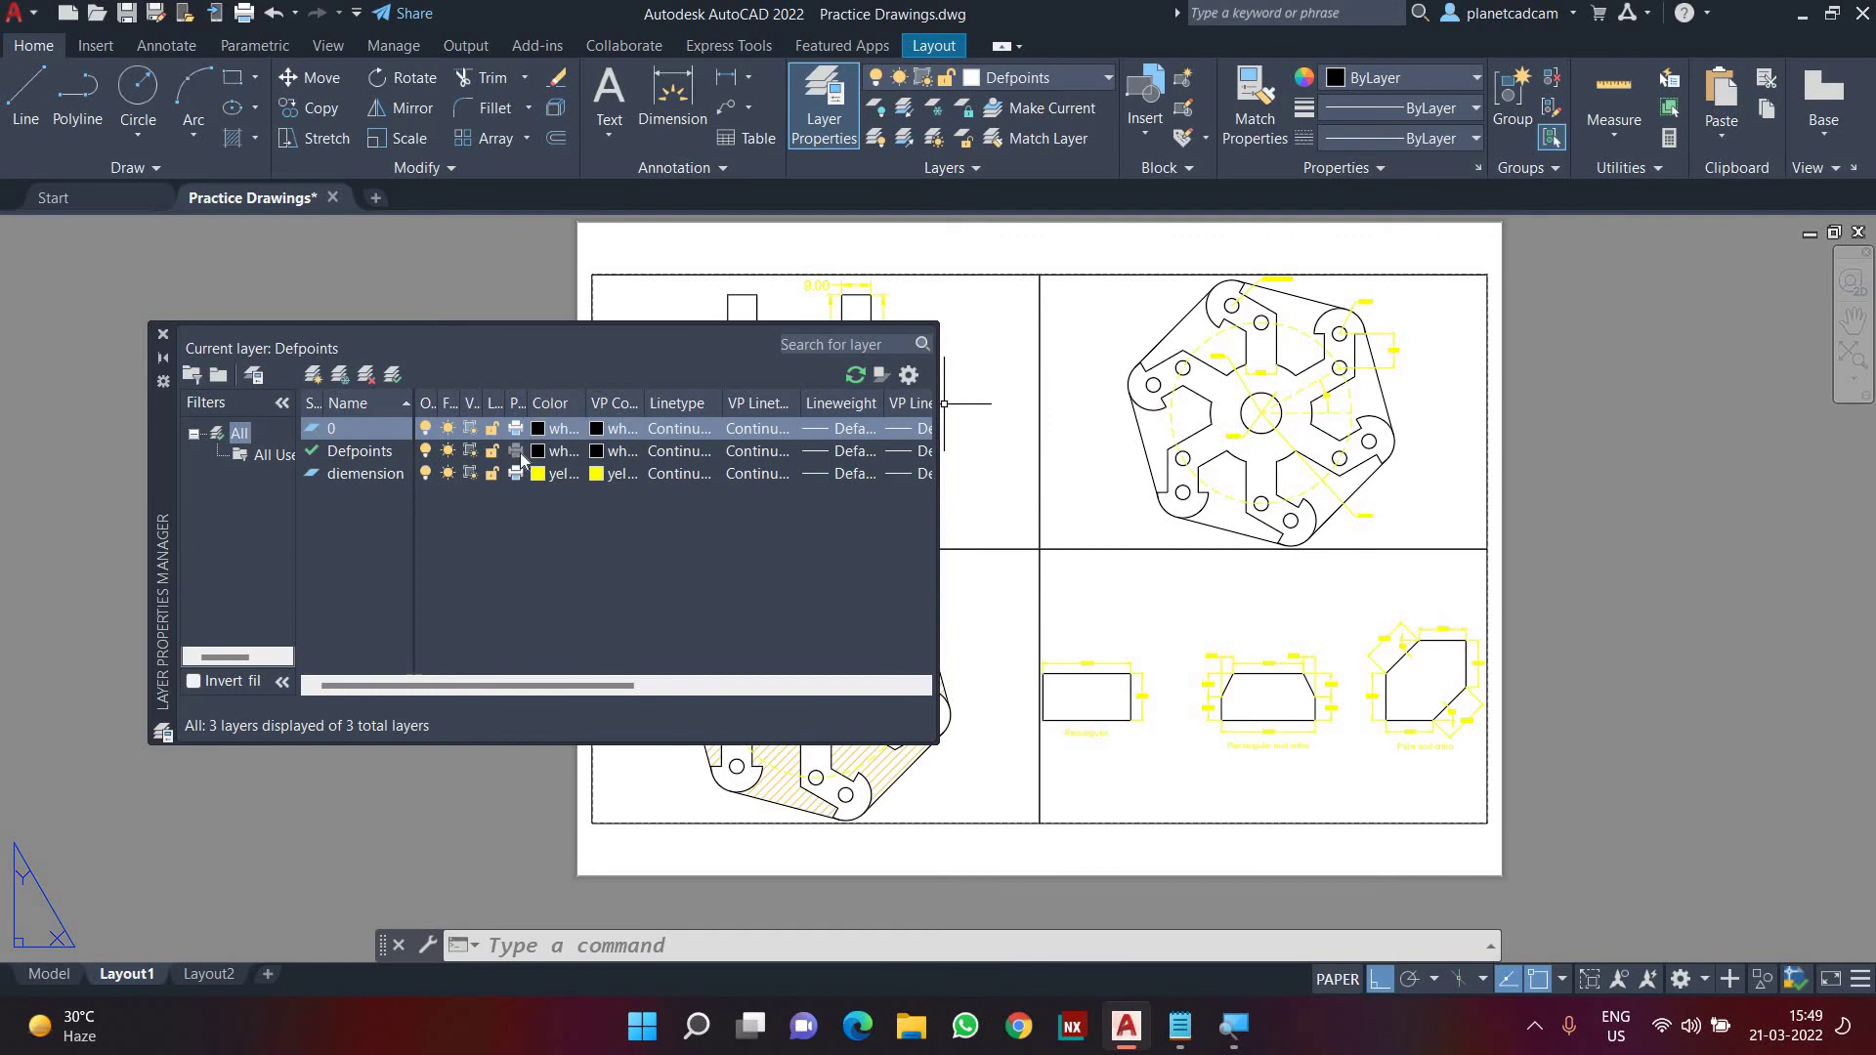
click(598, 477)
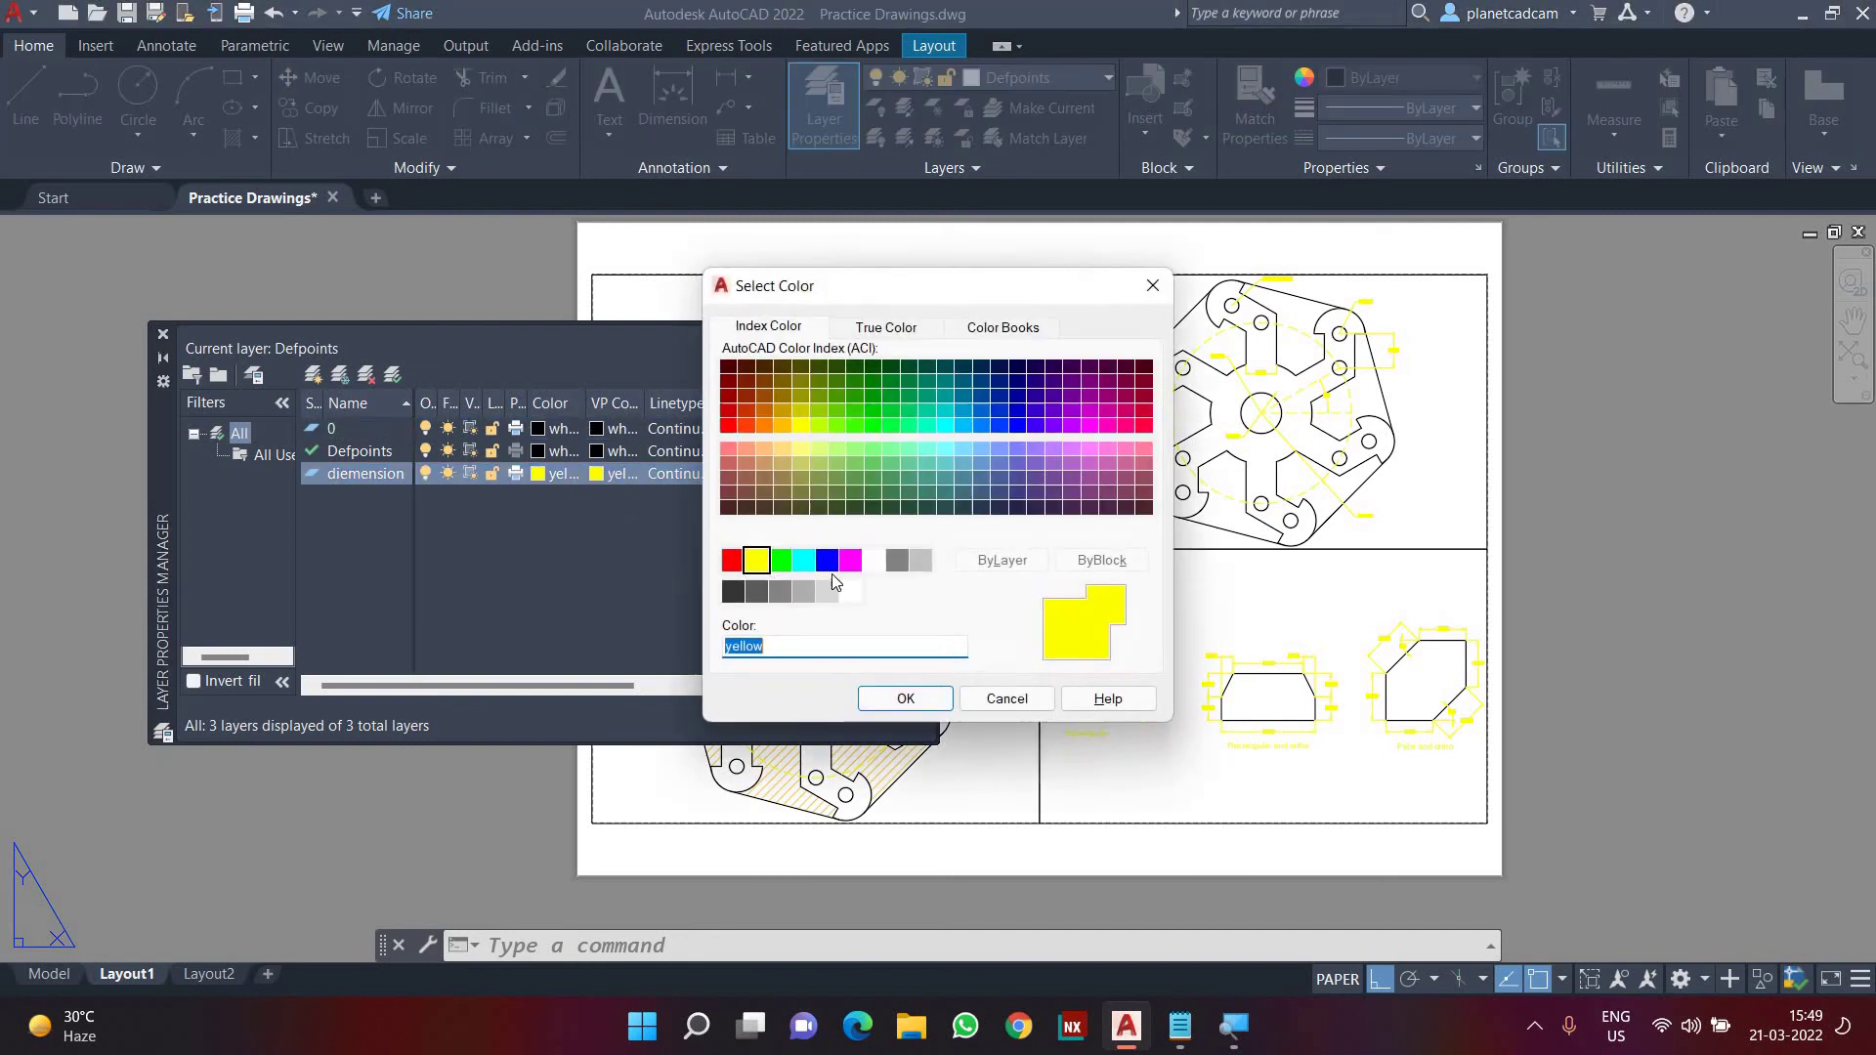
click(829, 565)
click(903, 700)
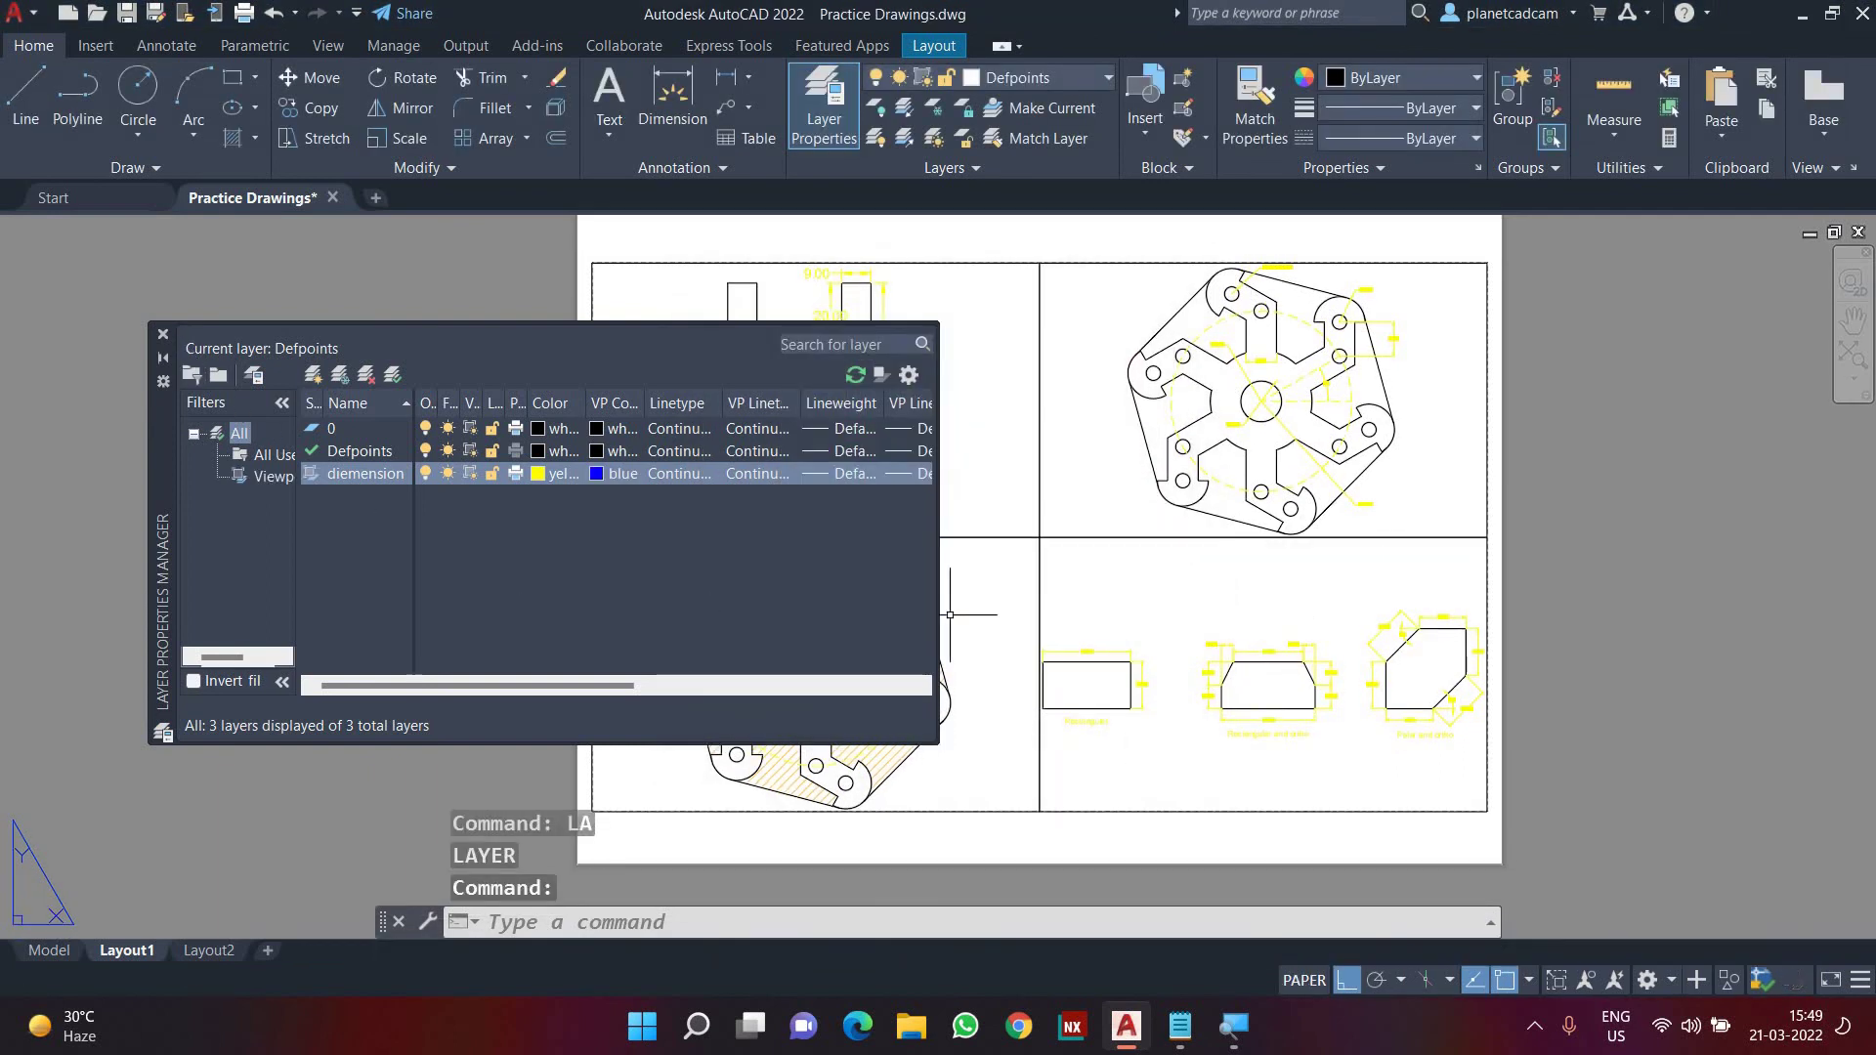
click(163, 334)
text(RE)
key(Return)
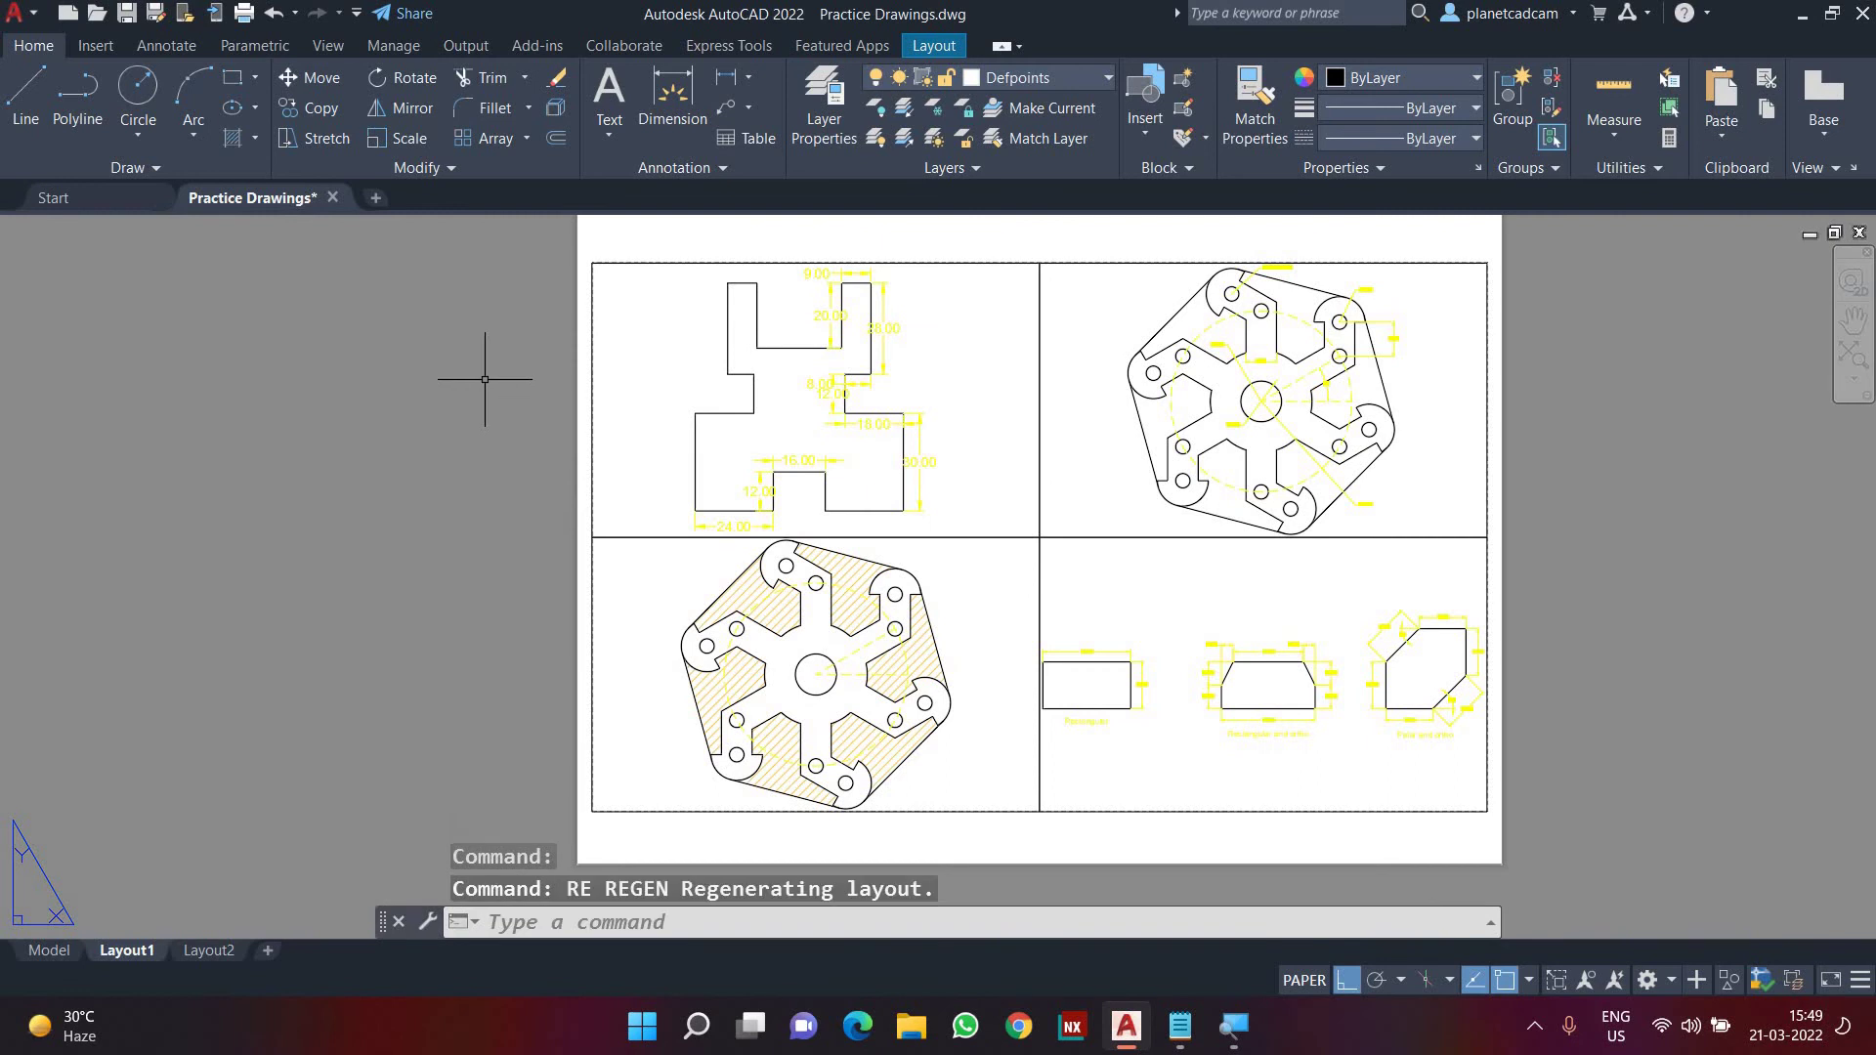
- Set the diemension layer's general Color to blue and look over the dimensions in all four viewports
double_click(901, 472)
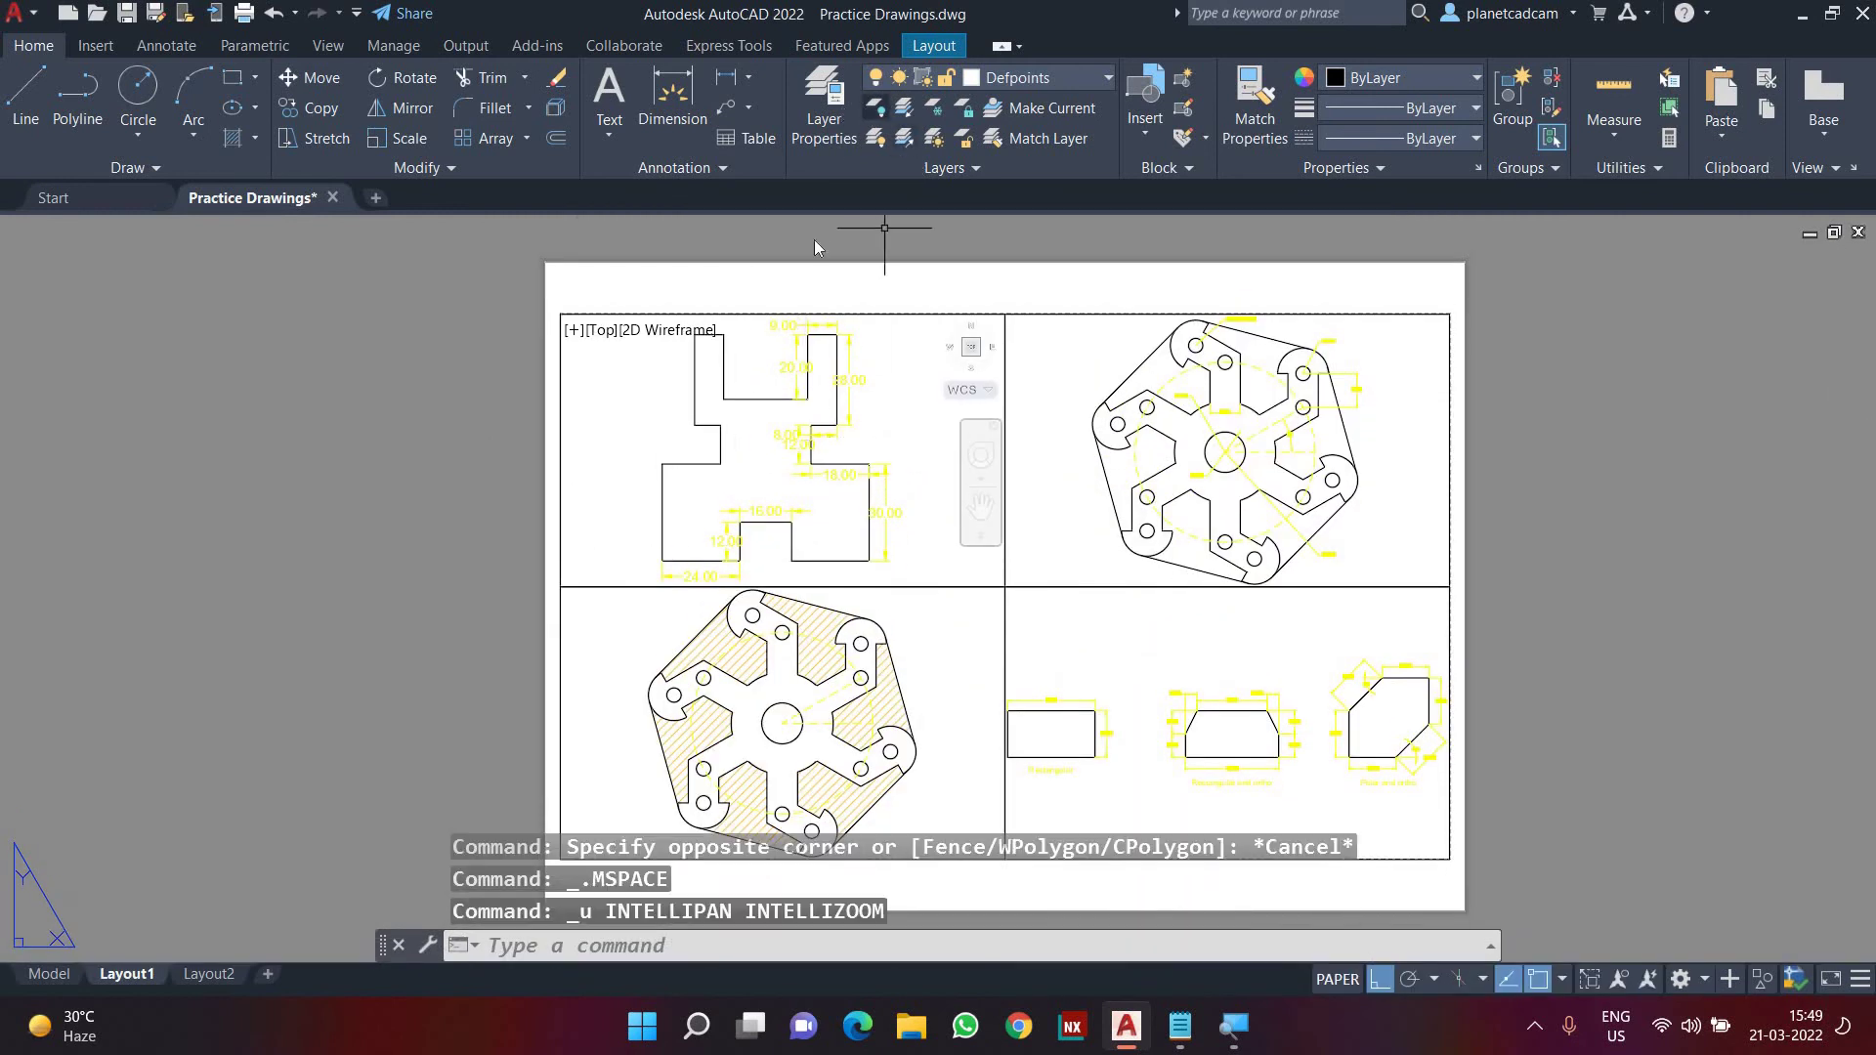
click(824, 98)
click(541, 476)
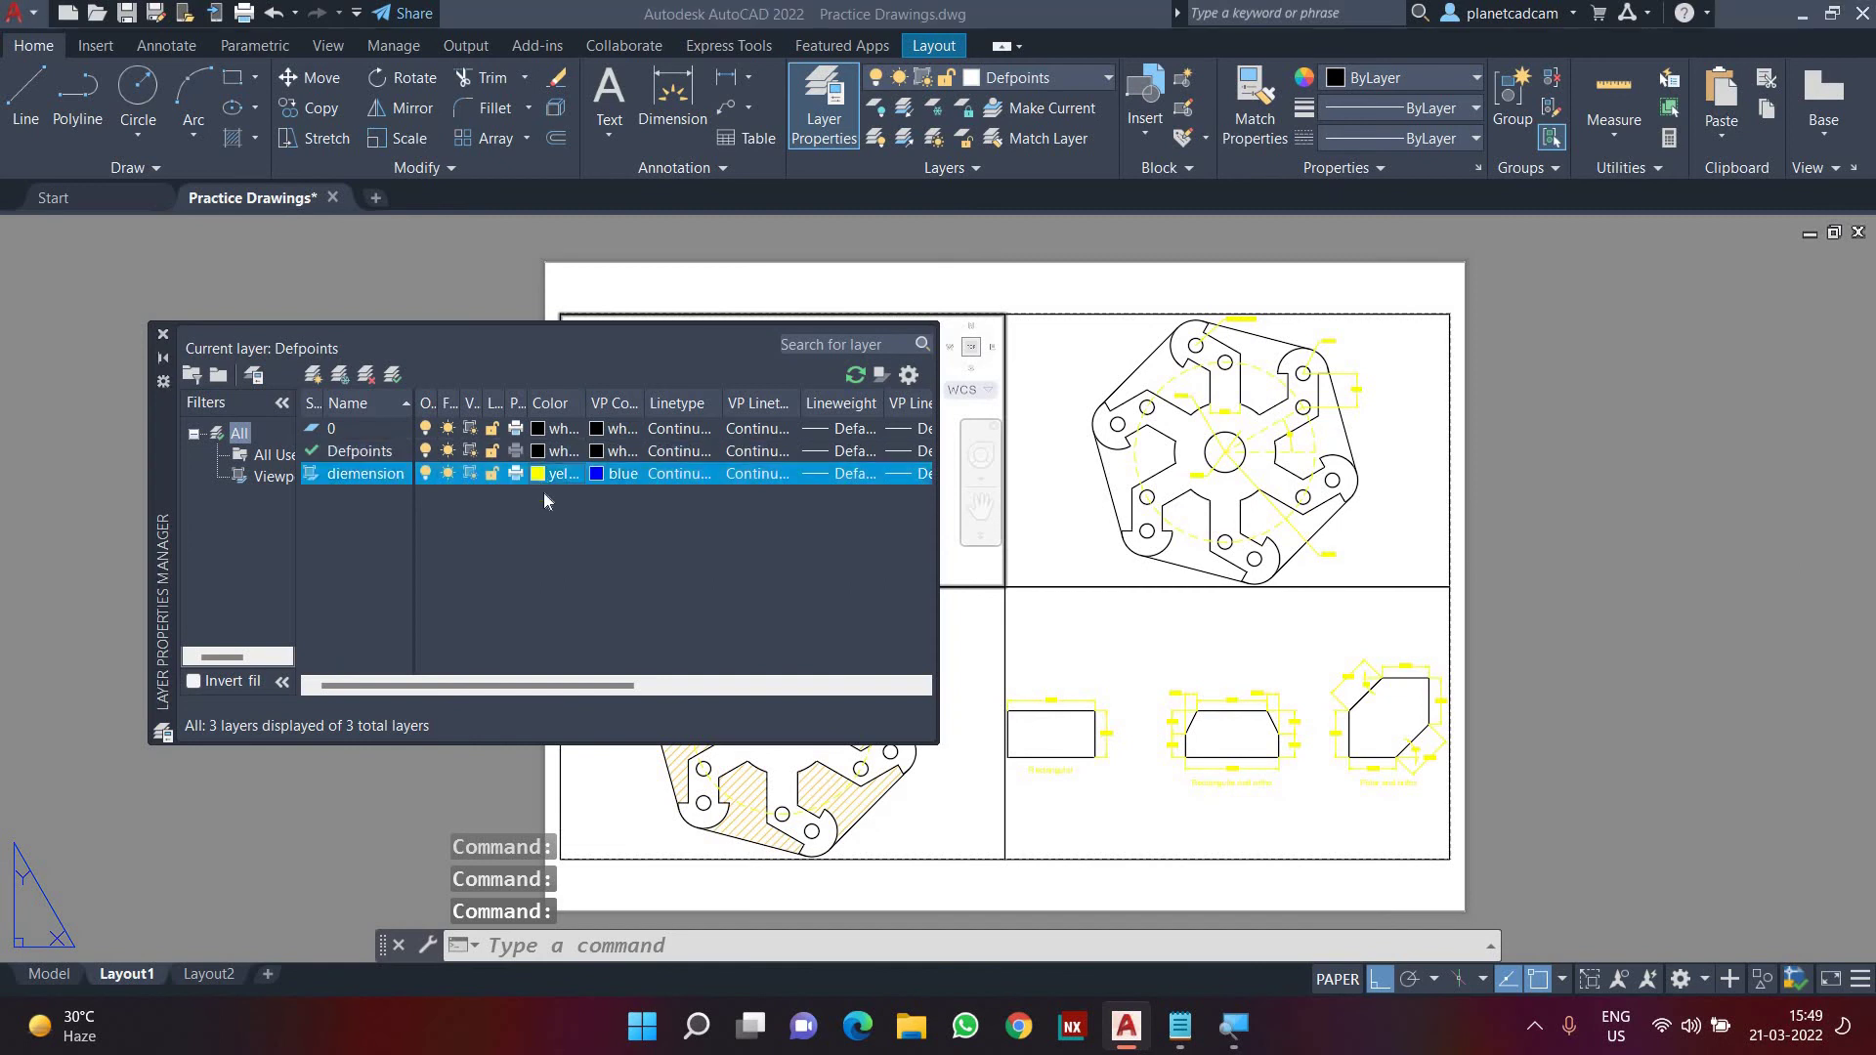
click(827, 560)
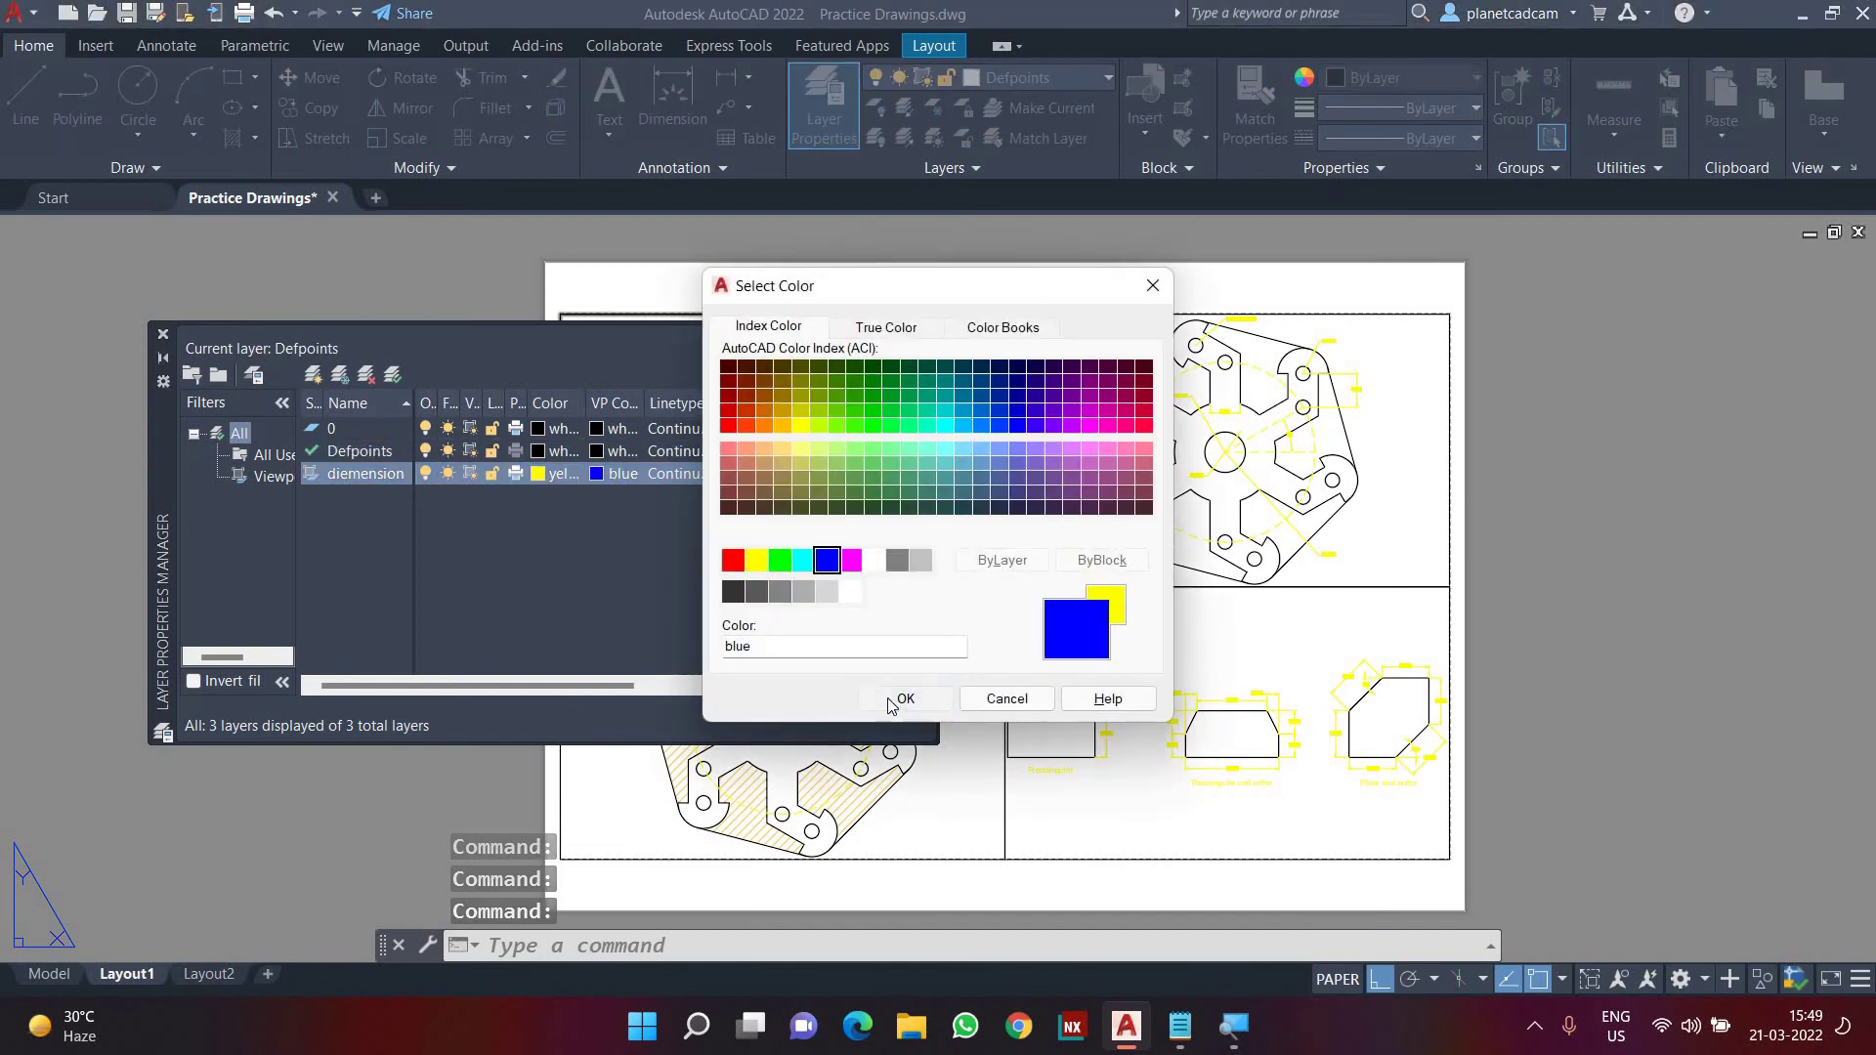
click(905, 700)
click(824, 98)
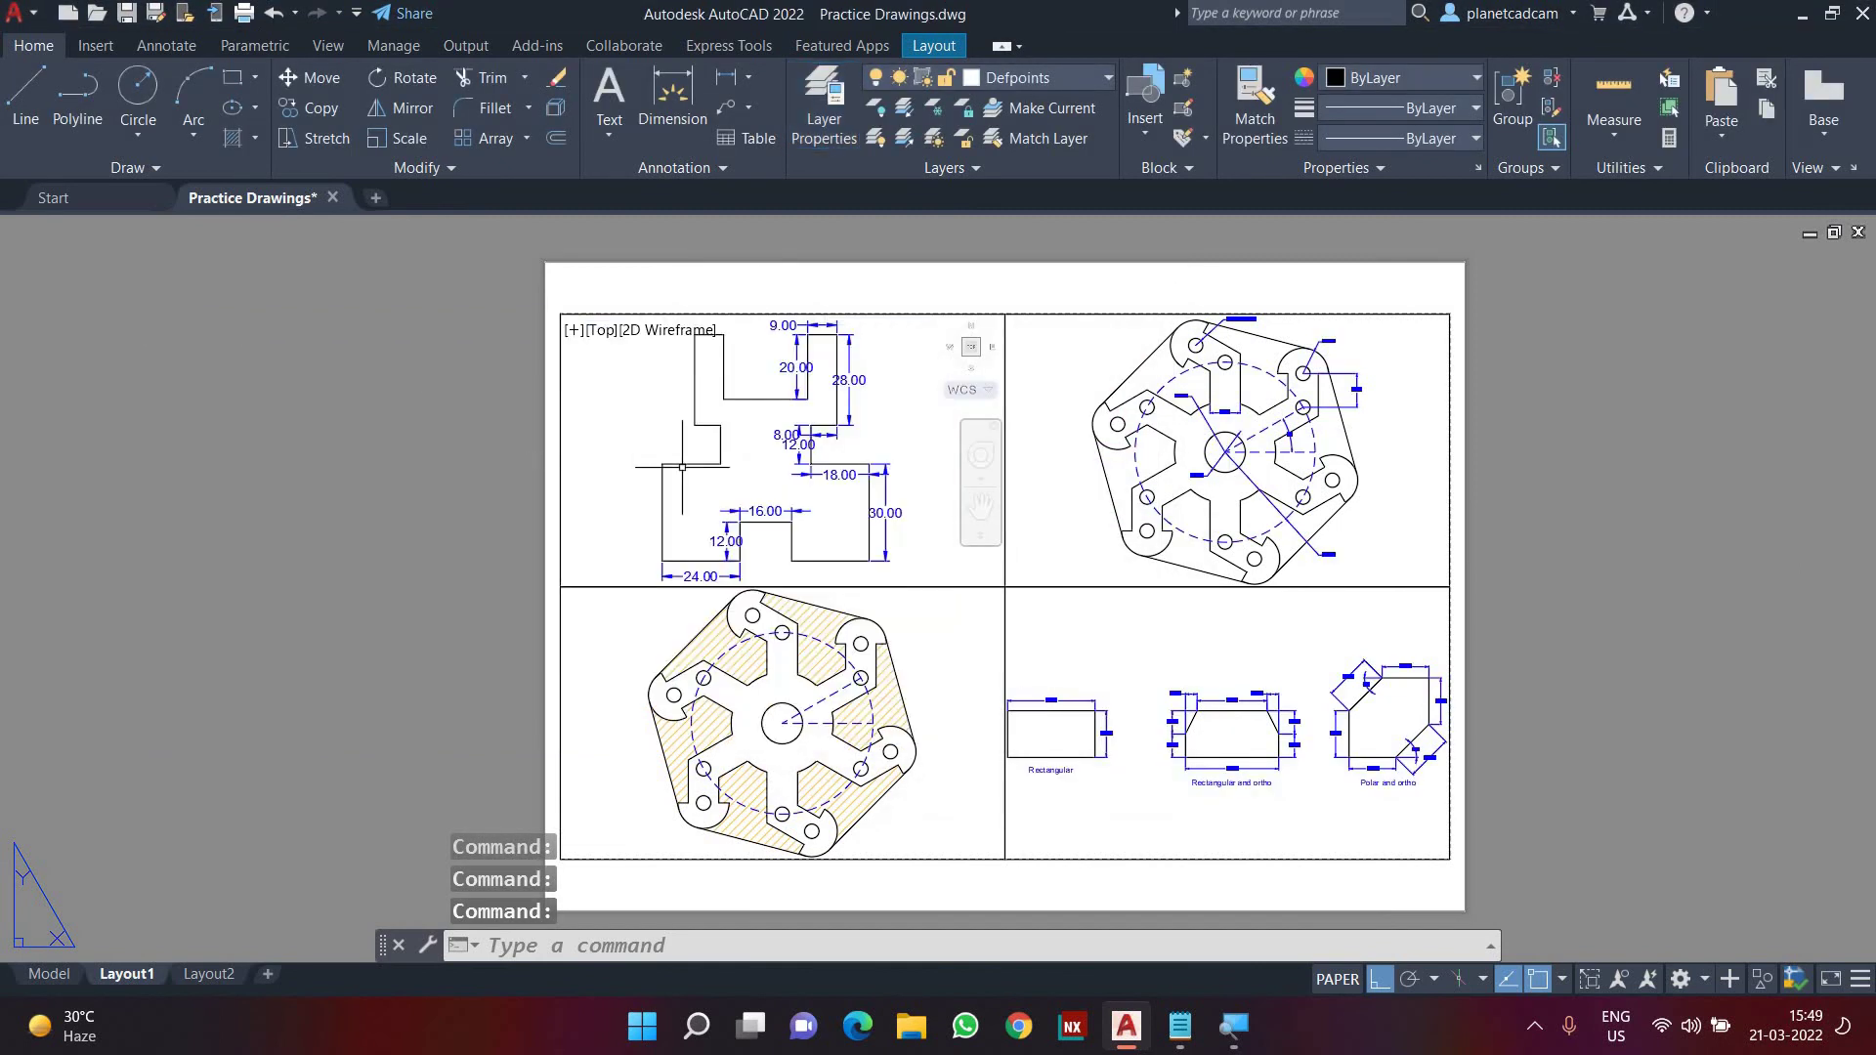
scroll(743, 489, down, 2)
scroll(972, 524, up, 3)
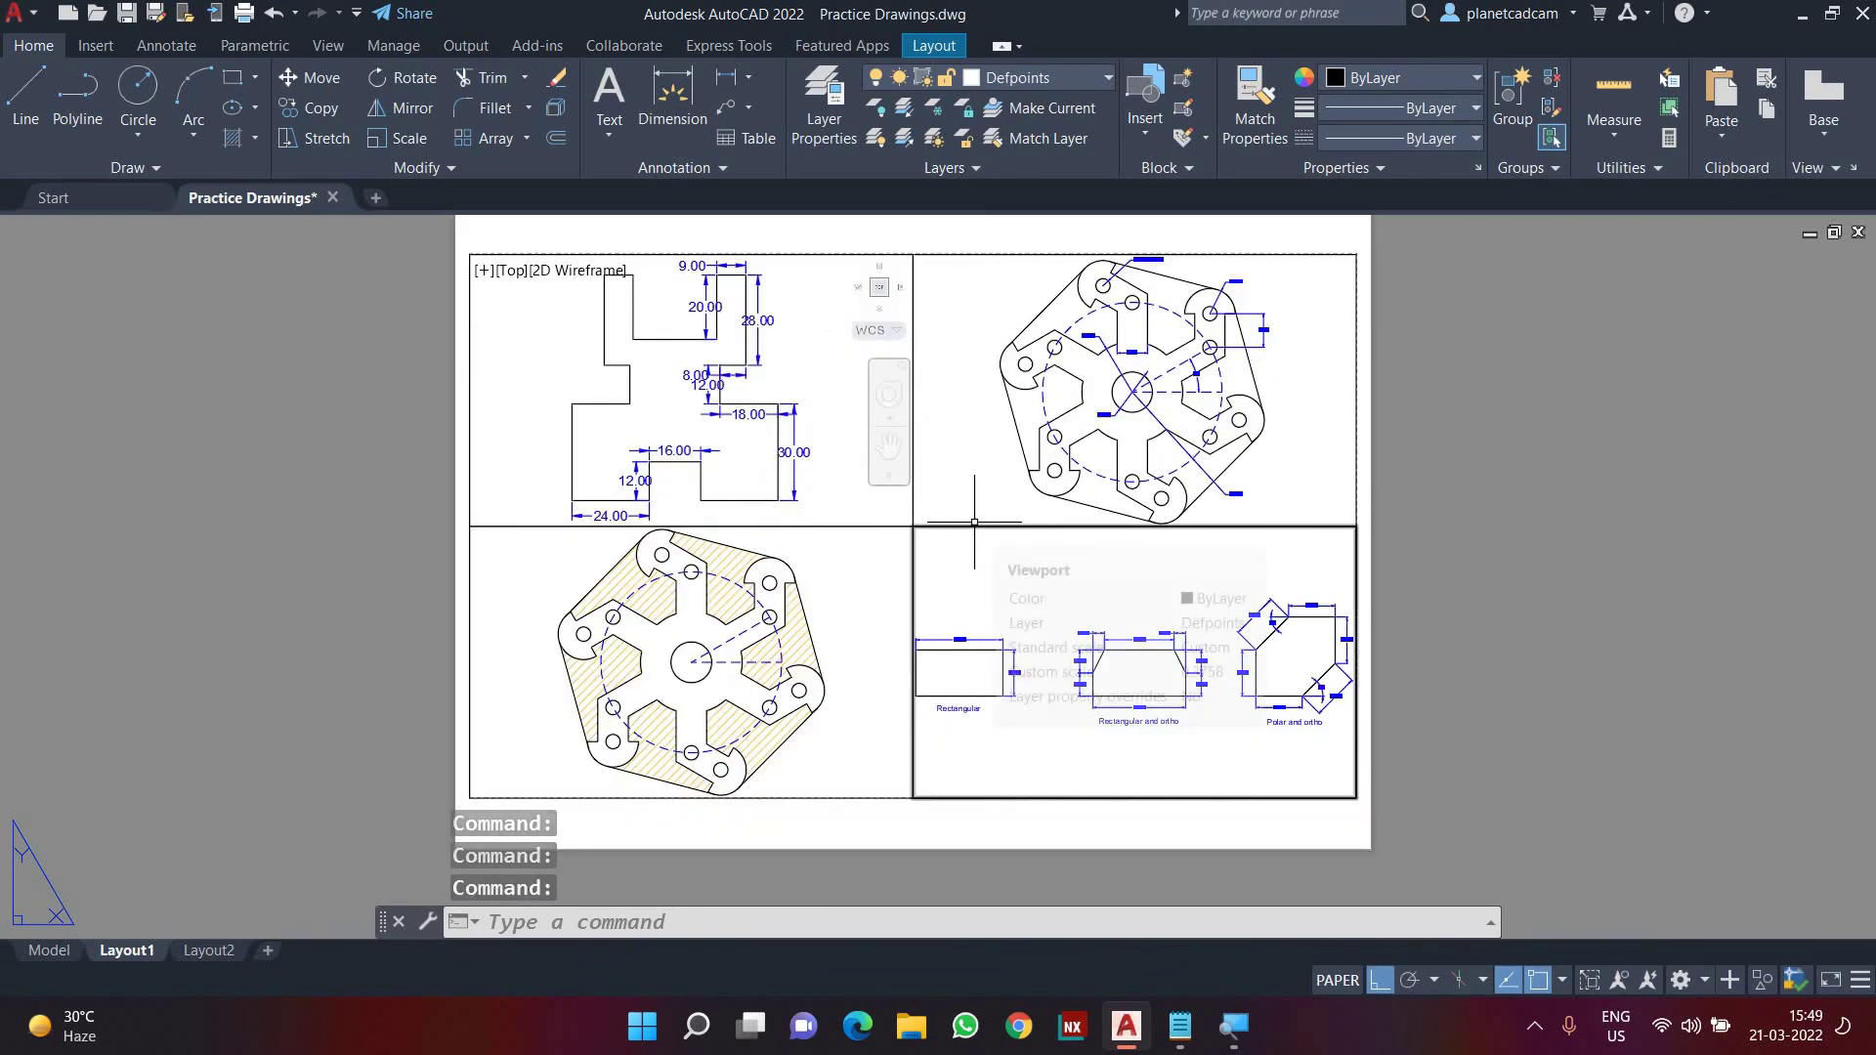
middle_drag(913, 476, 921, 495)
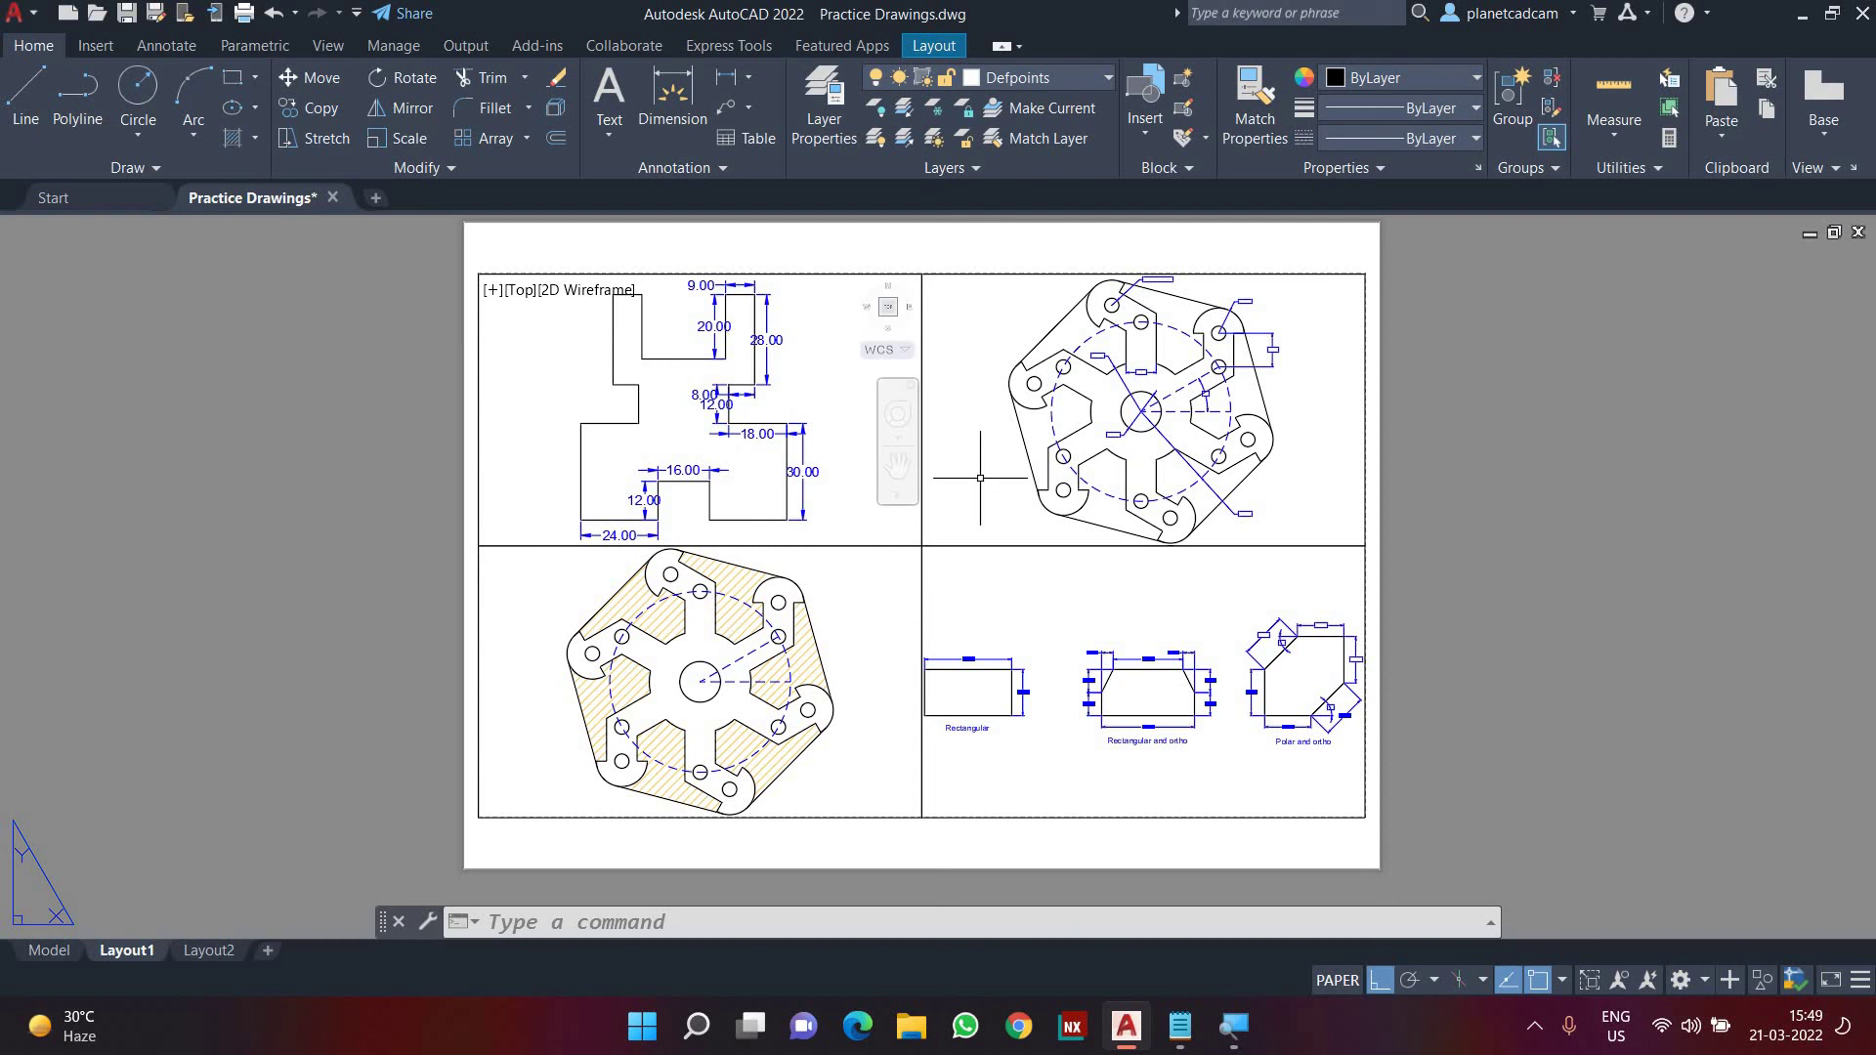
- Set the diemension layer's general Color back to yellow and close the layer properties
click(814, 105)
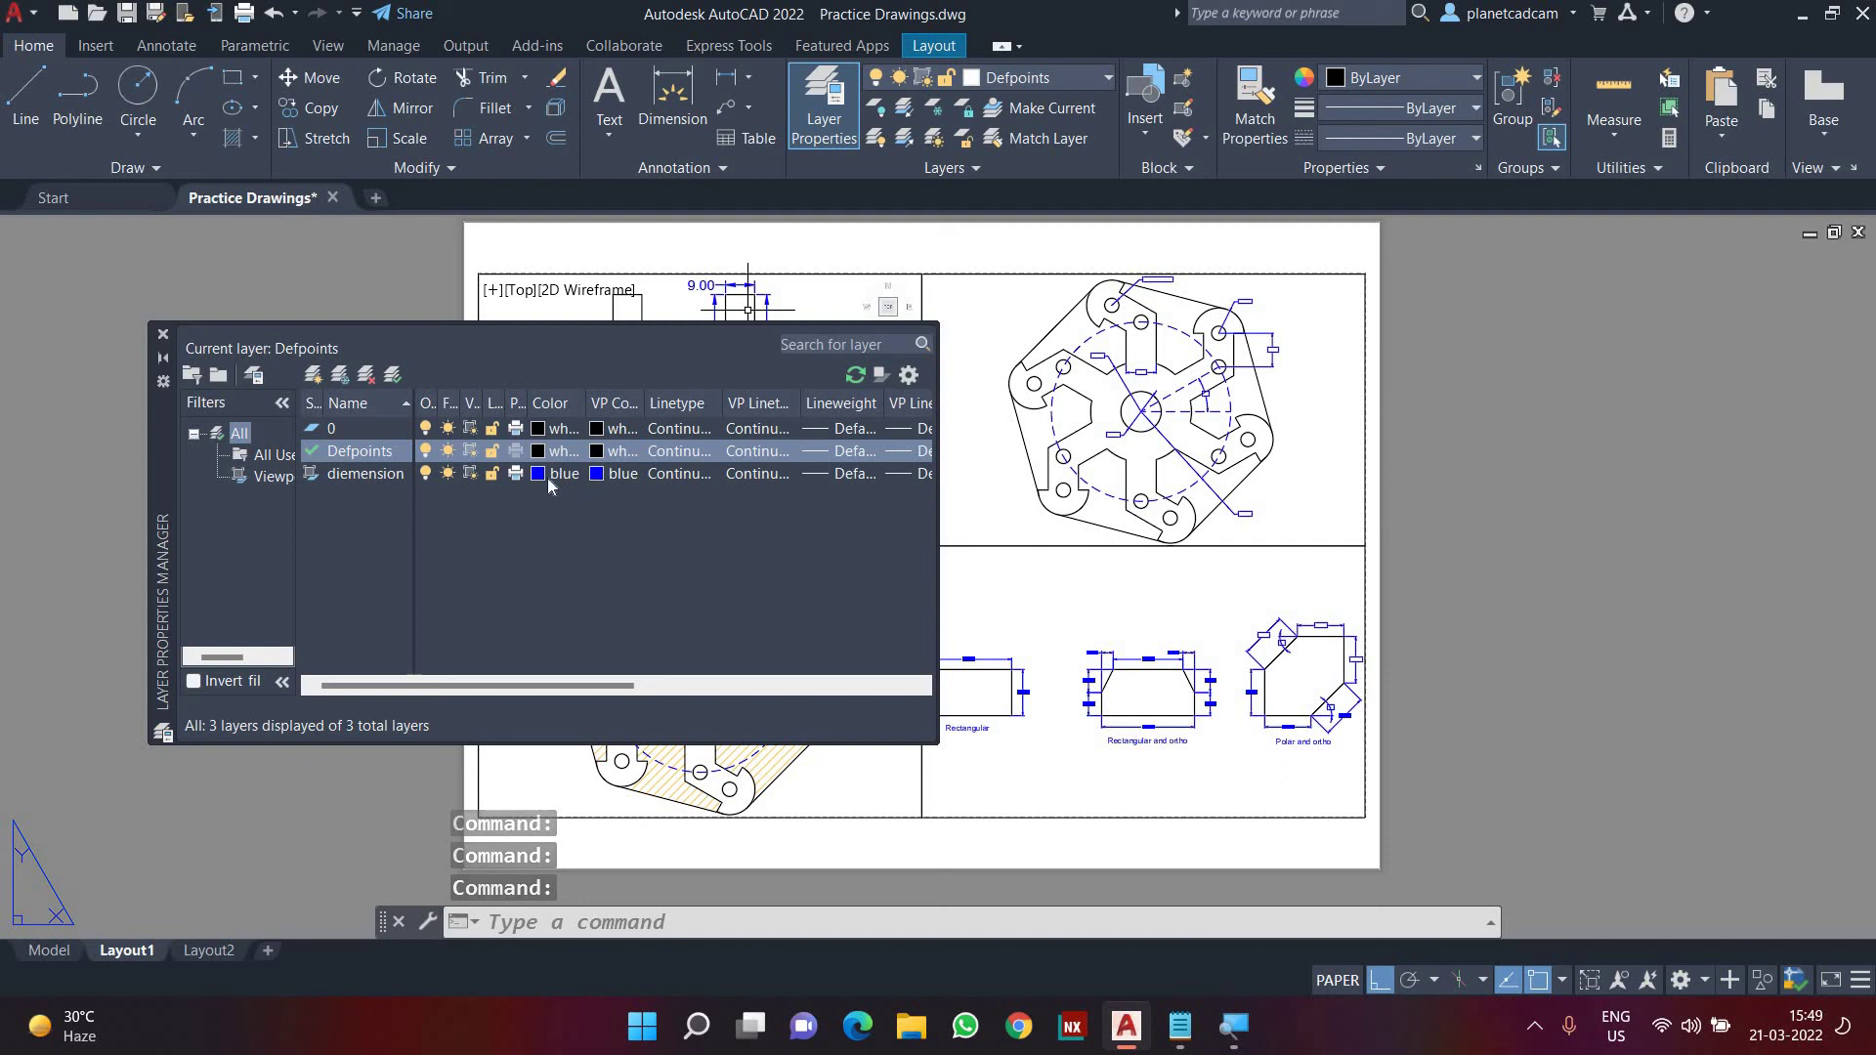
click(598, 475)
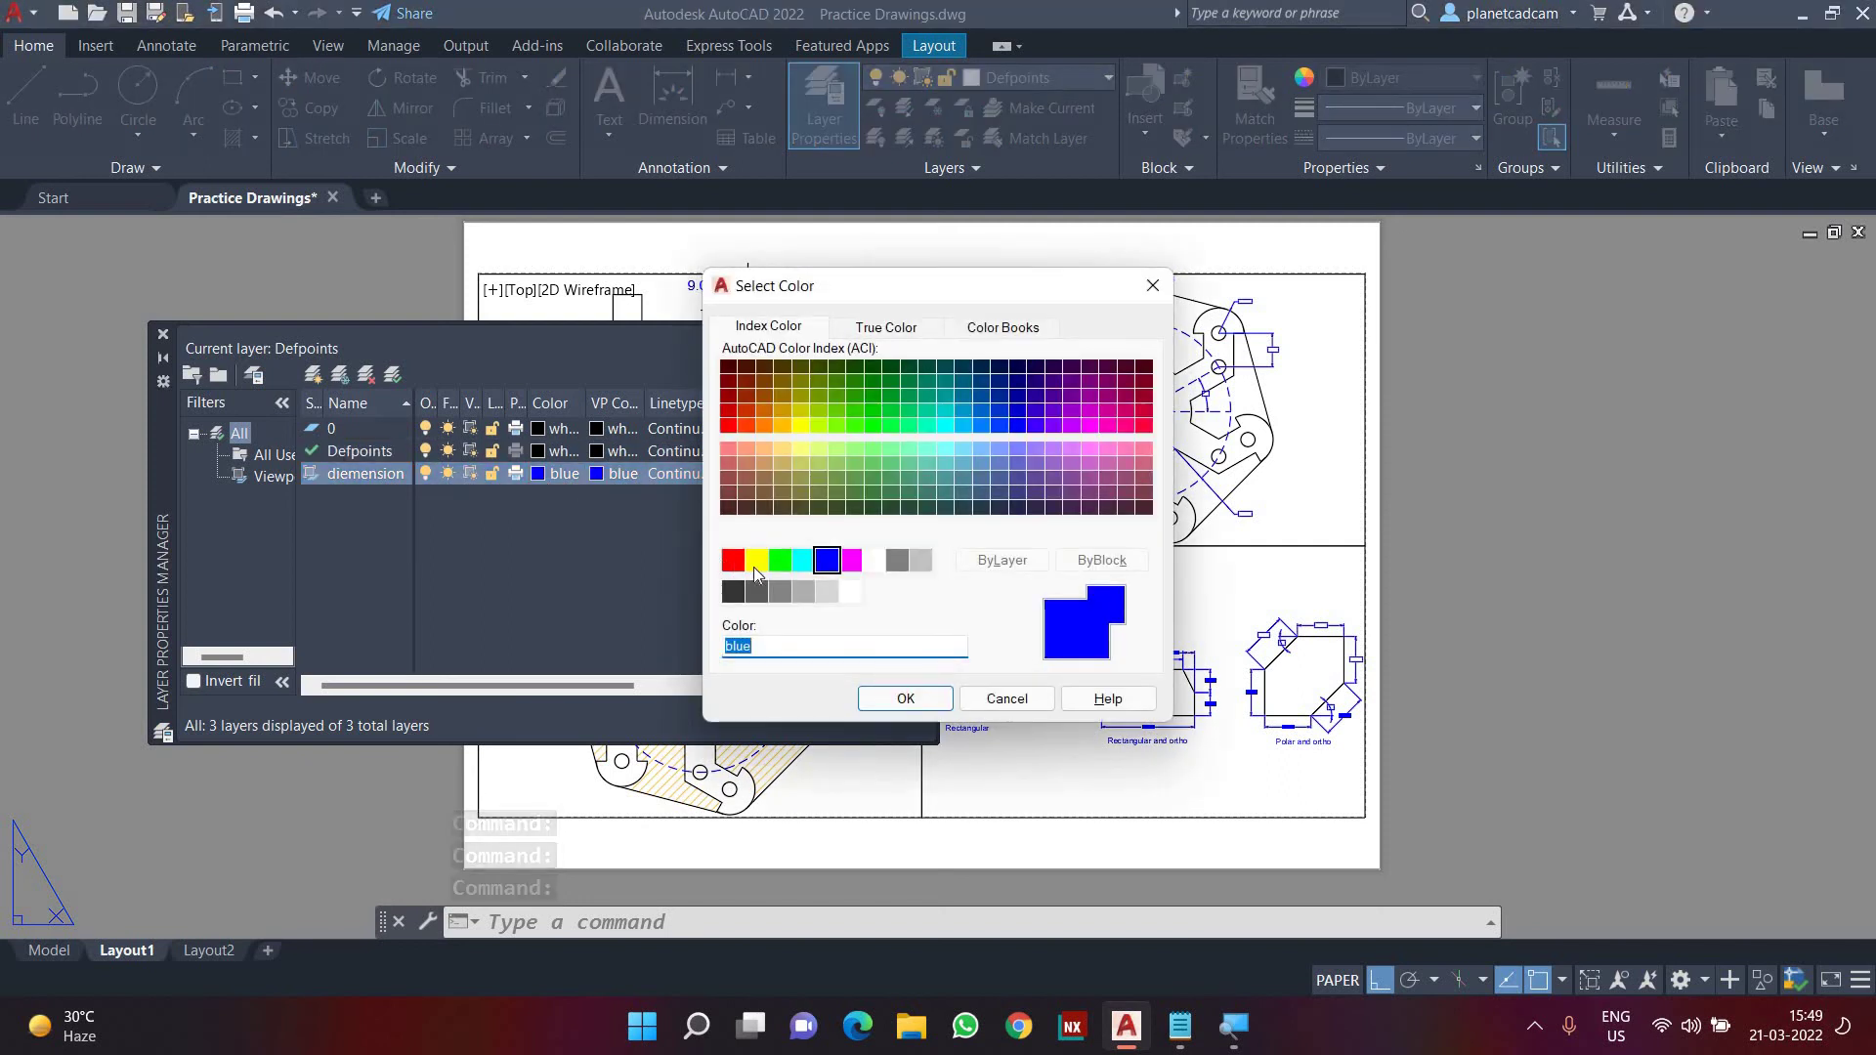
click(757, 559)
key(Return)
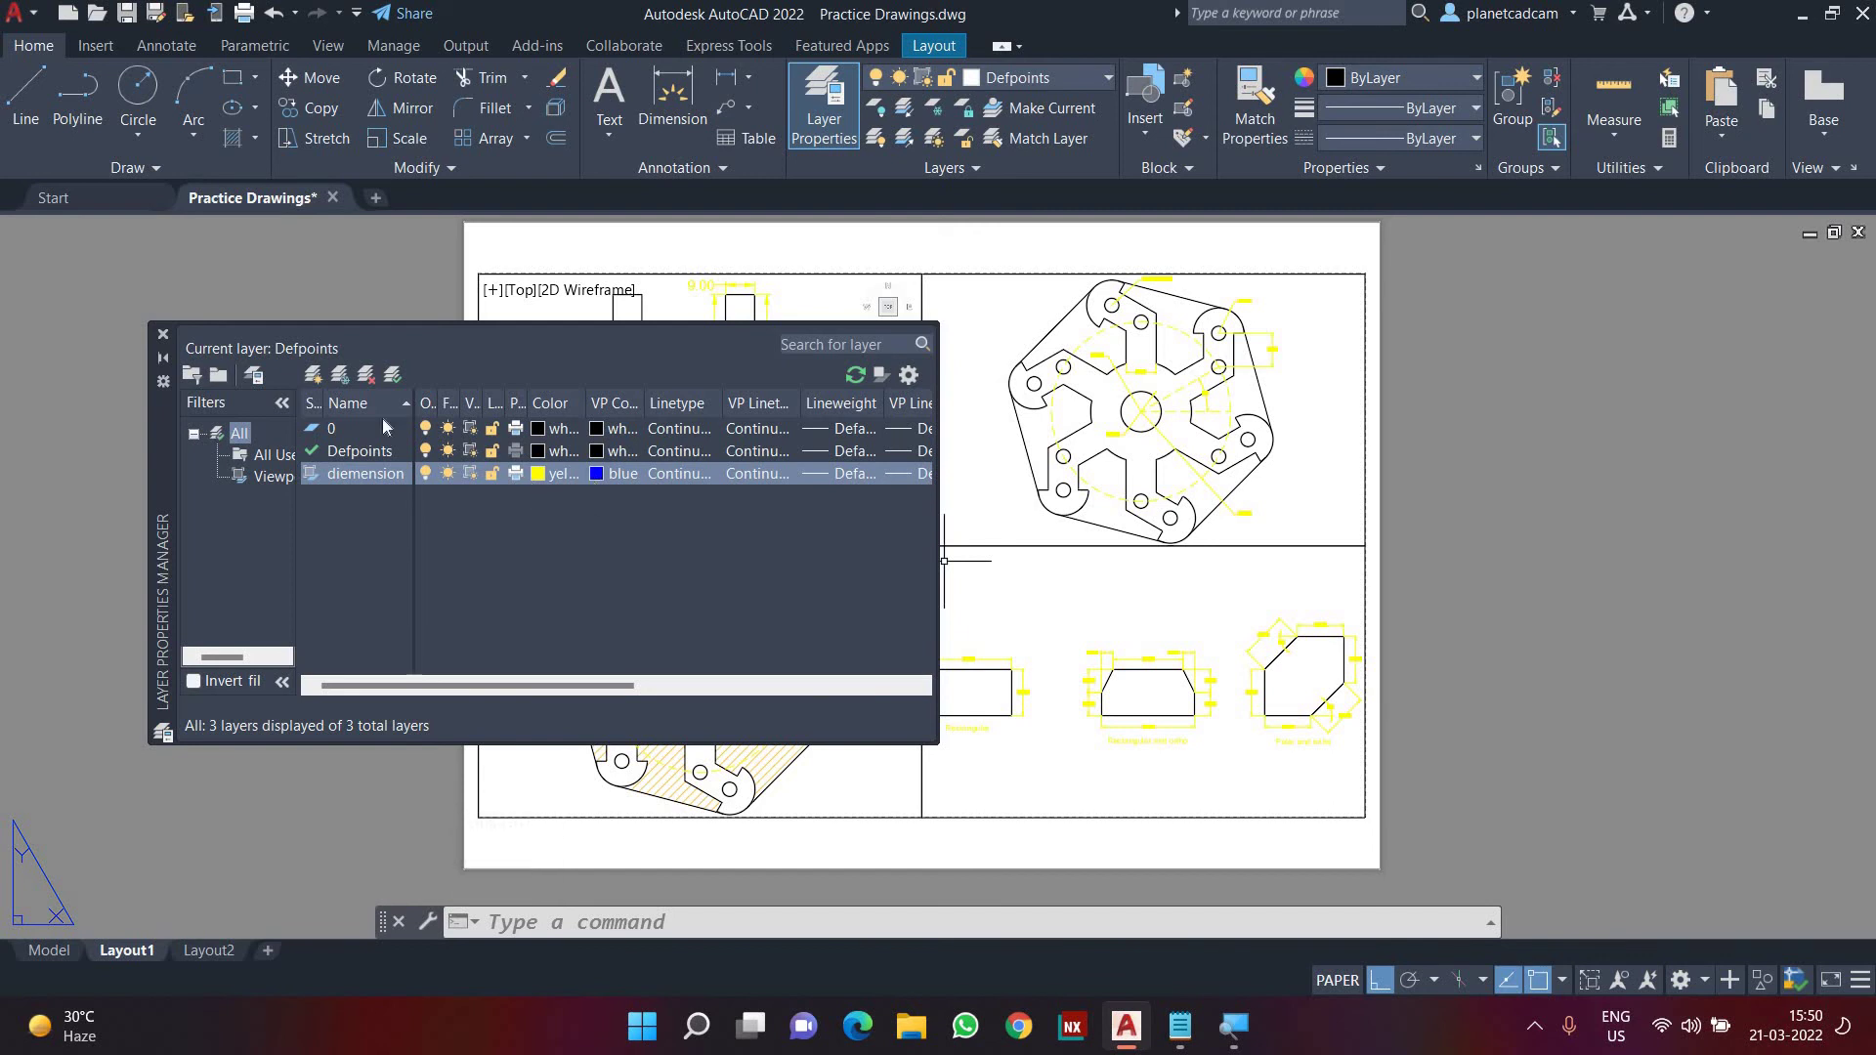
click(163, 334)
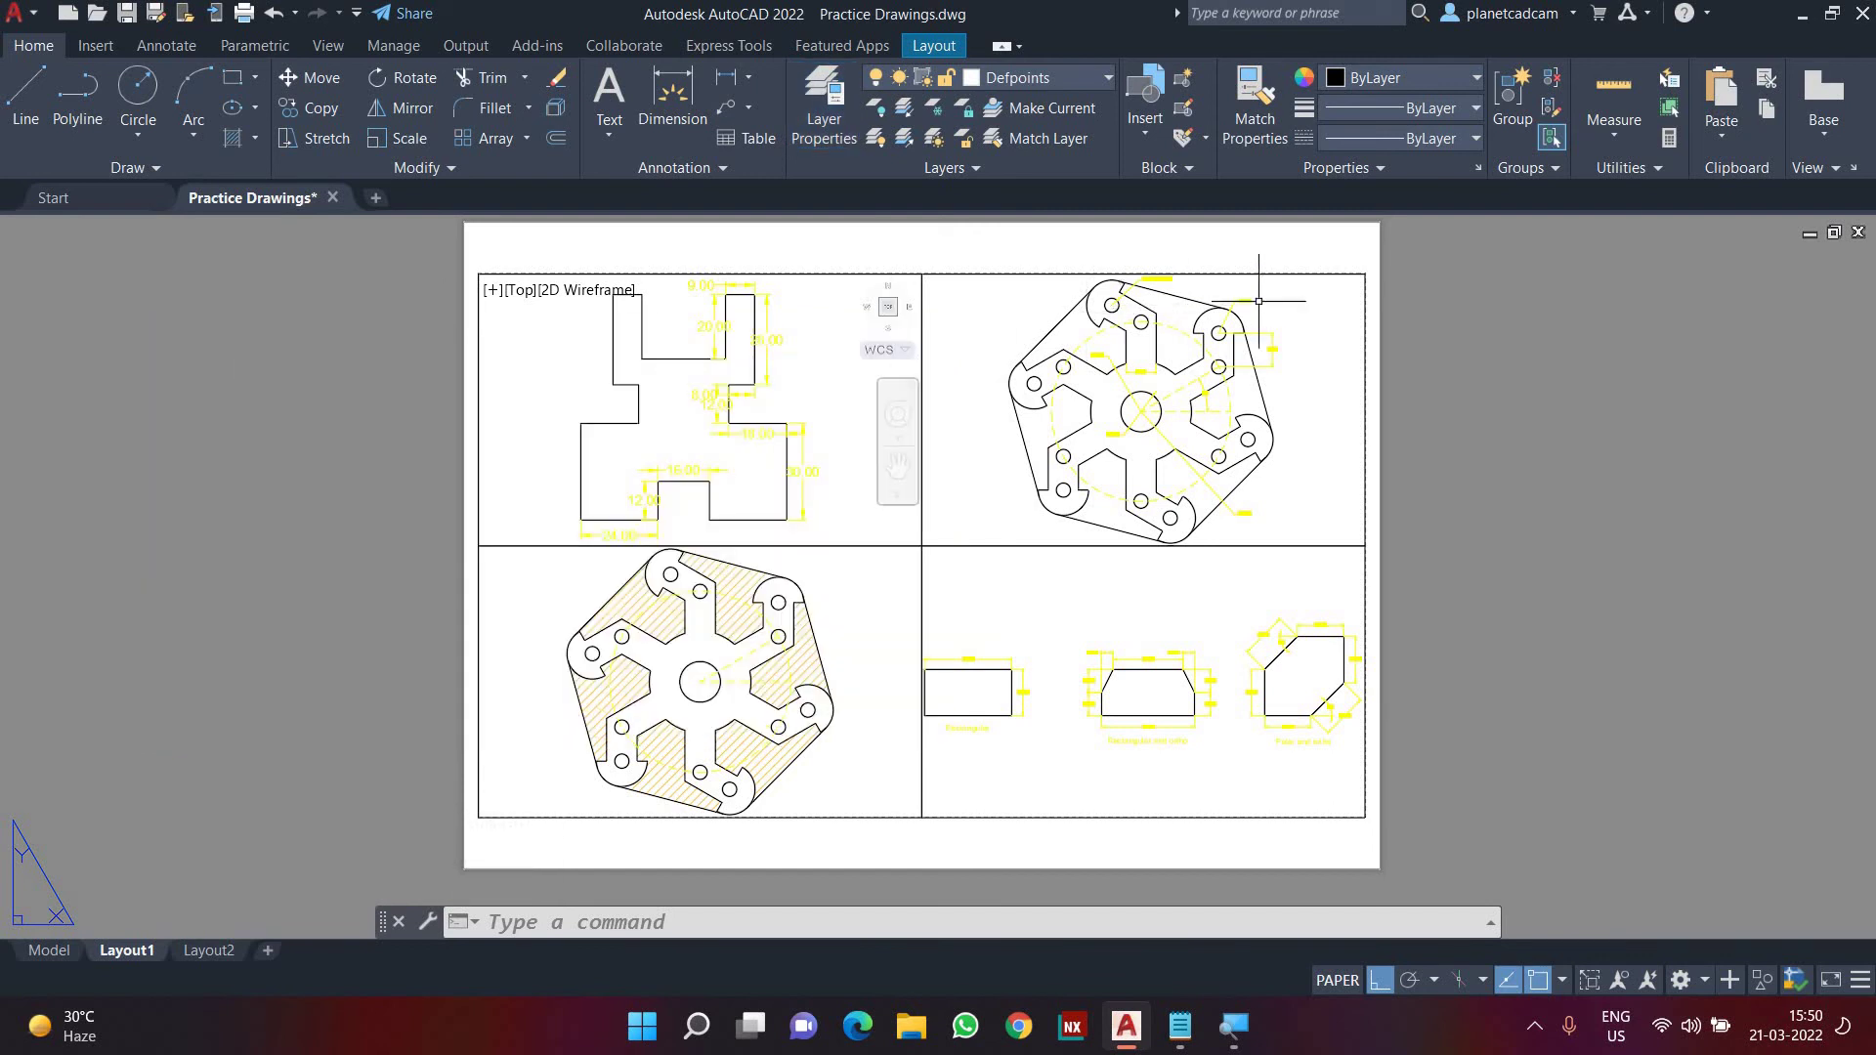
- Replace the four viewports with four new ones using MVIEW's 4 and Fit options, and activate the upper-left one
click(981, 522)
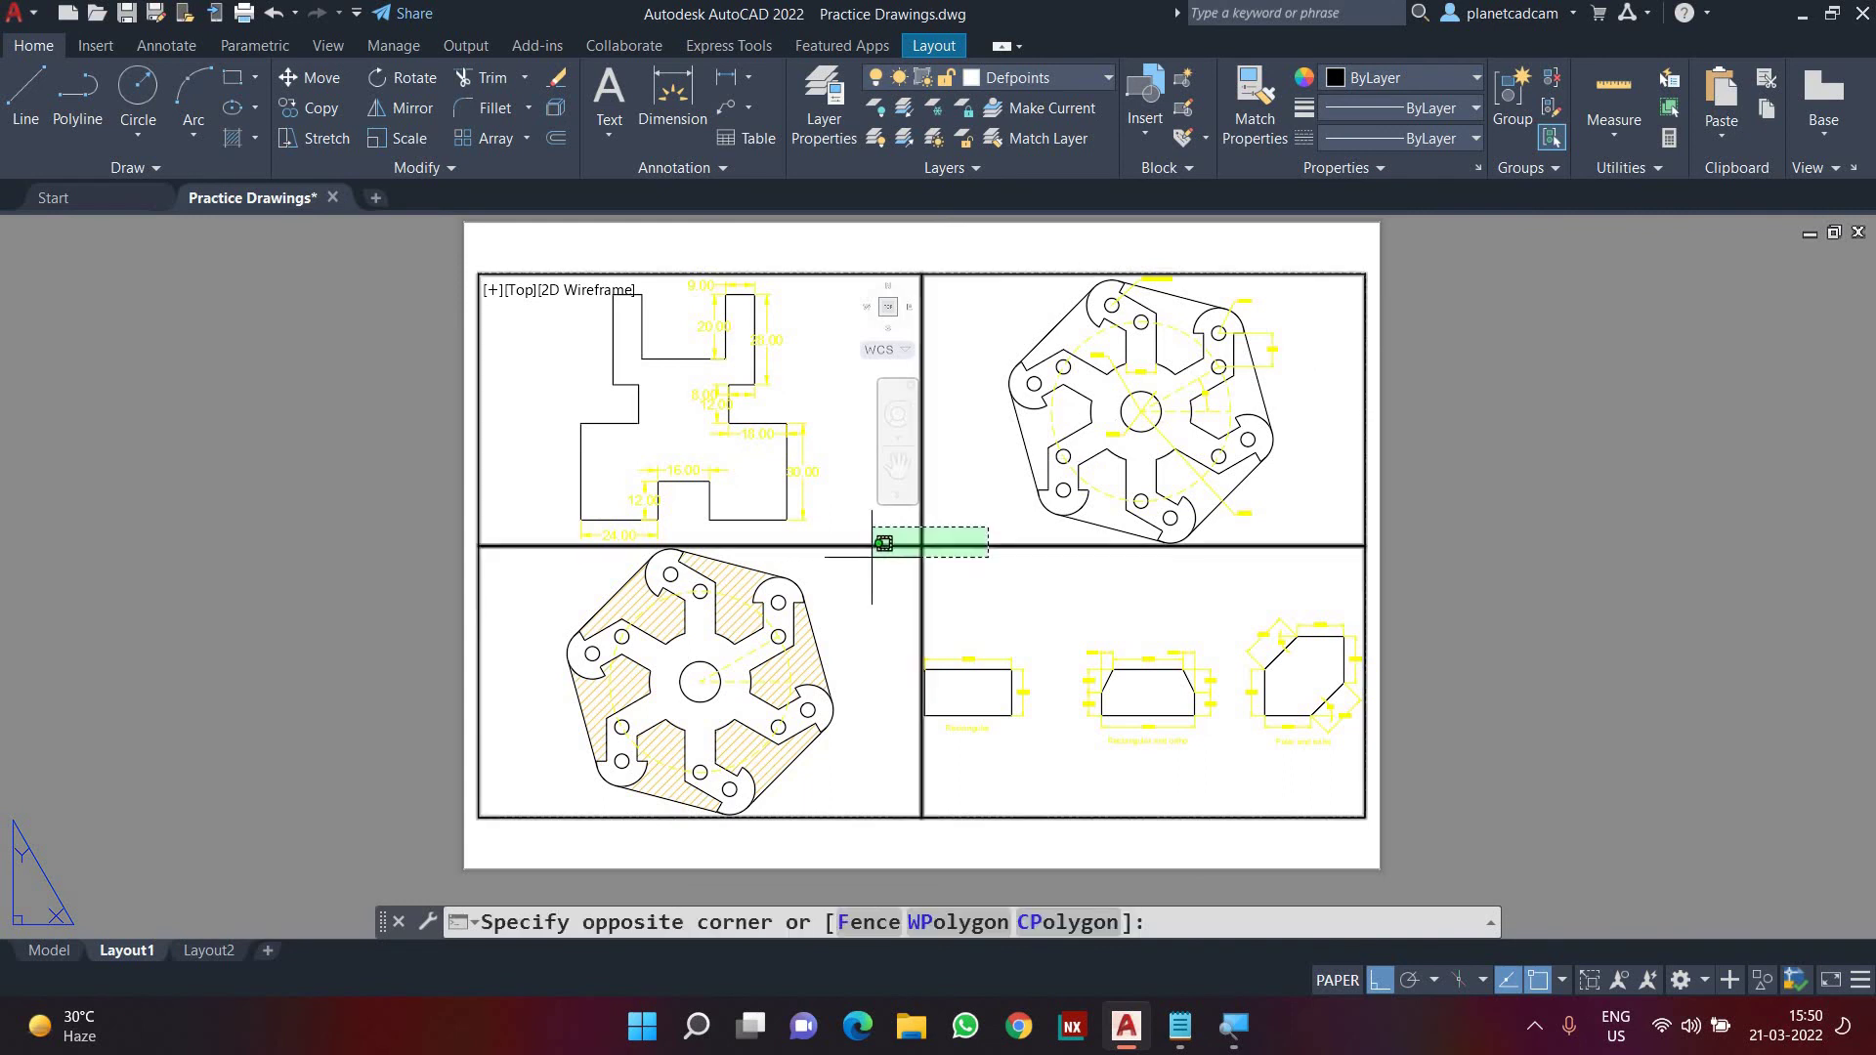
click(871, 557)
key(Delete)
text(mb)
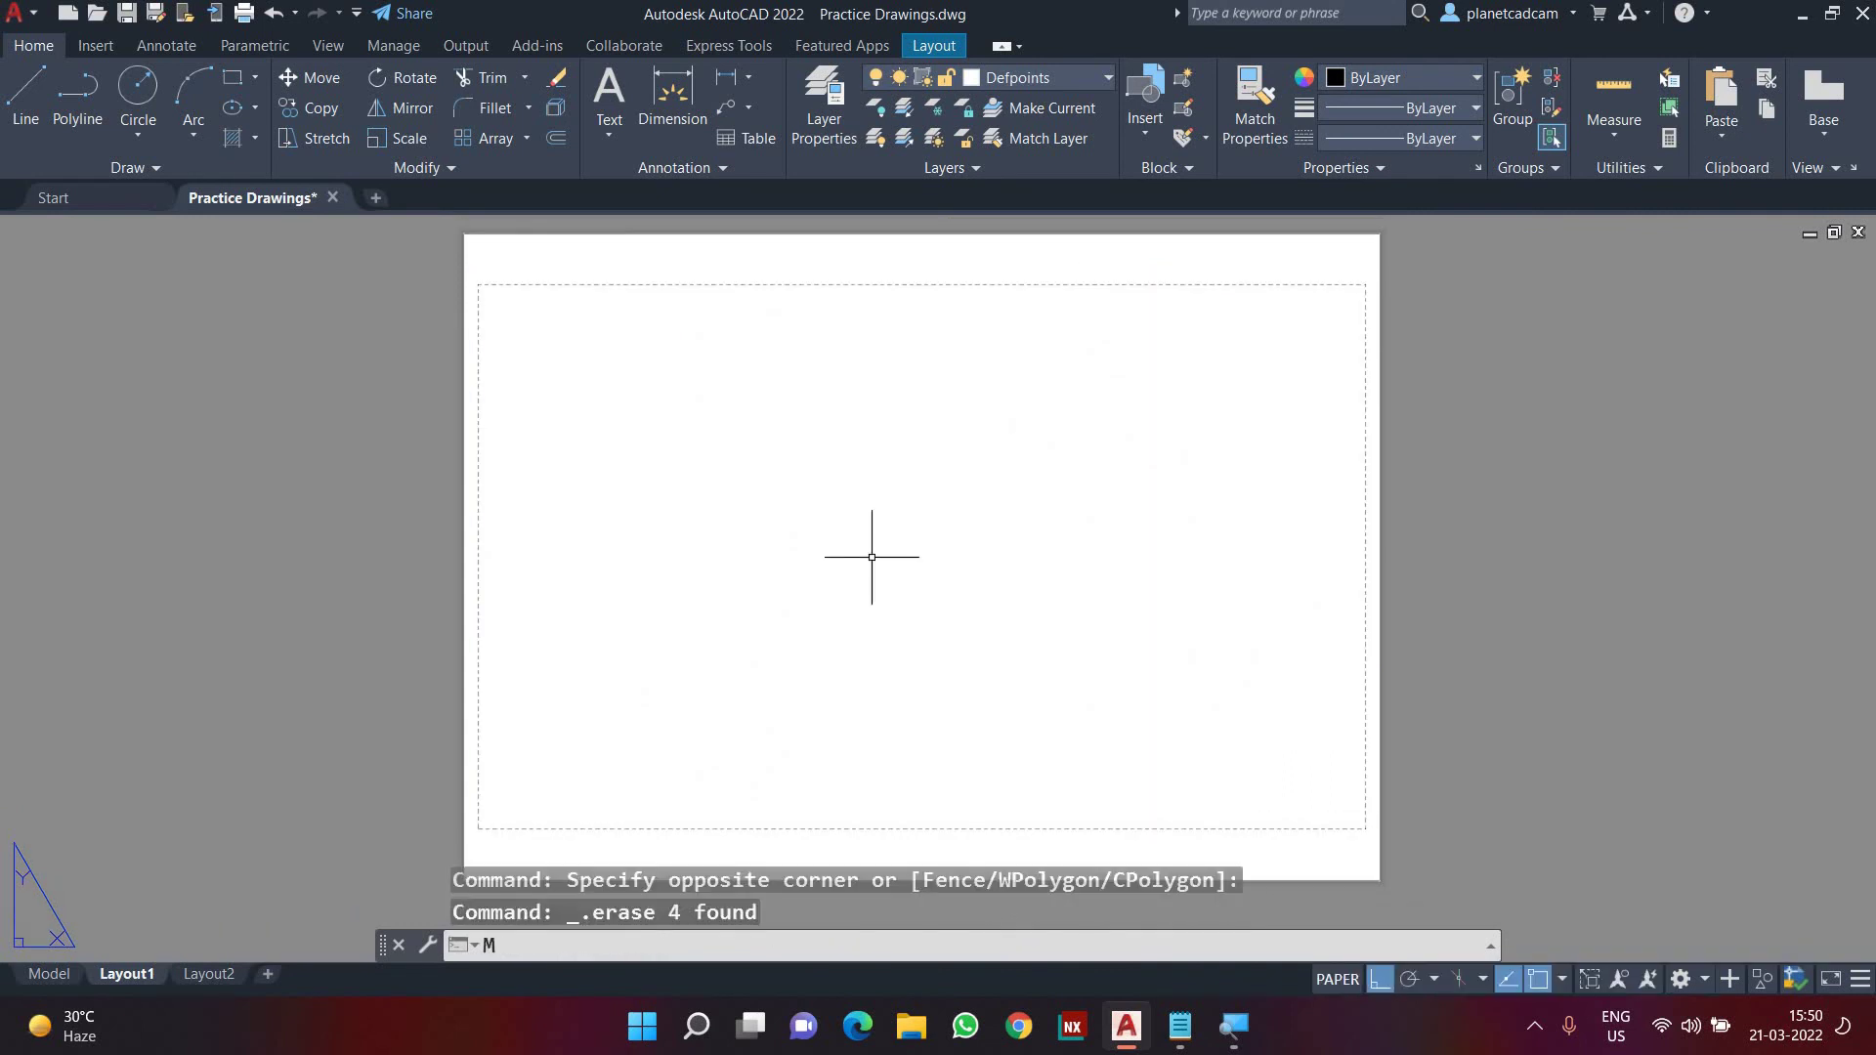
key(BackSpace)
text(v)
key(Return)
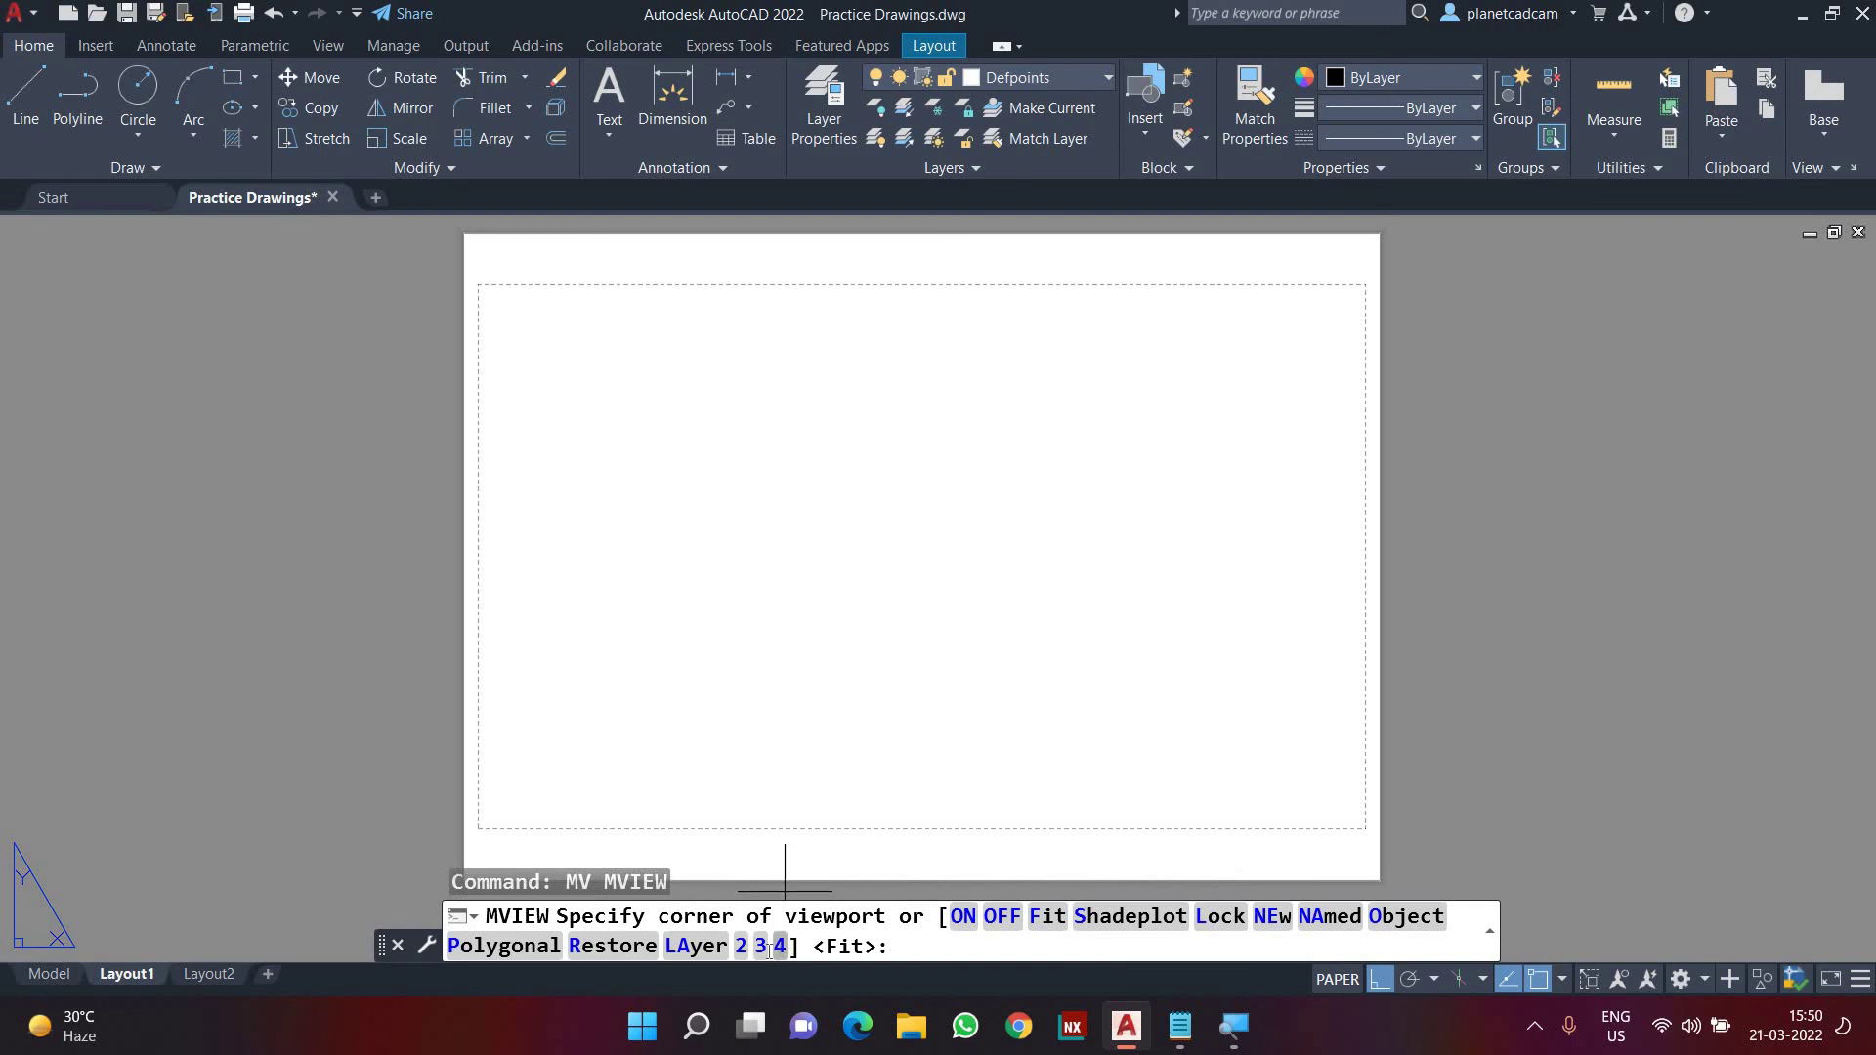
click(777, 947)
key(Return)
double_click(766, 502)
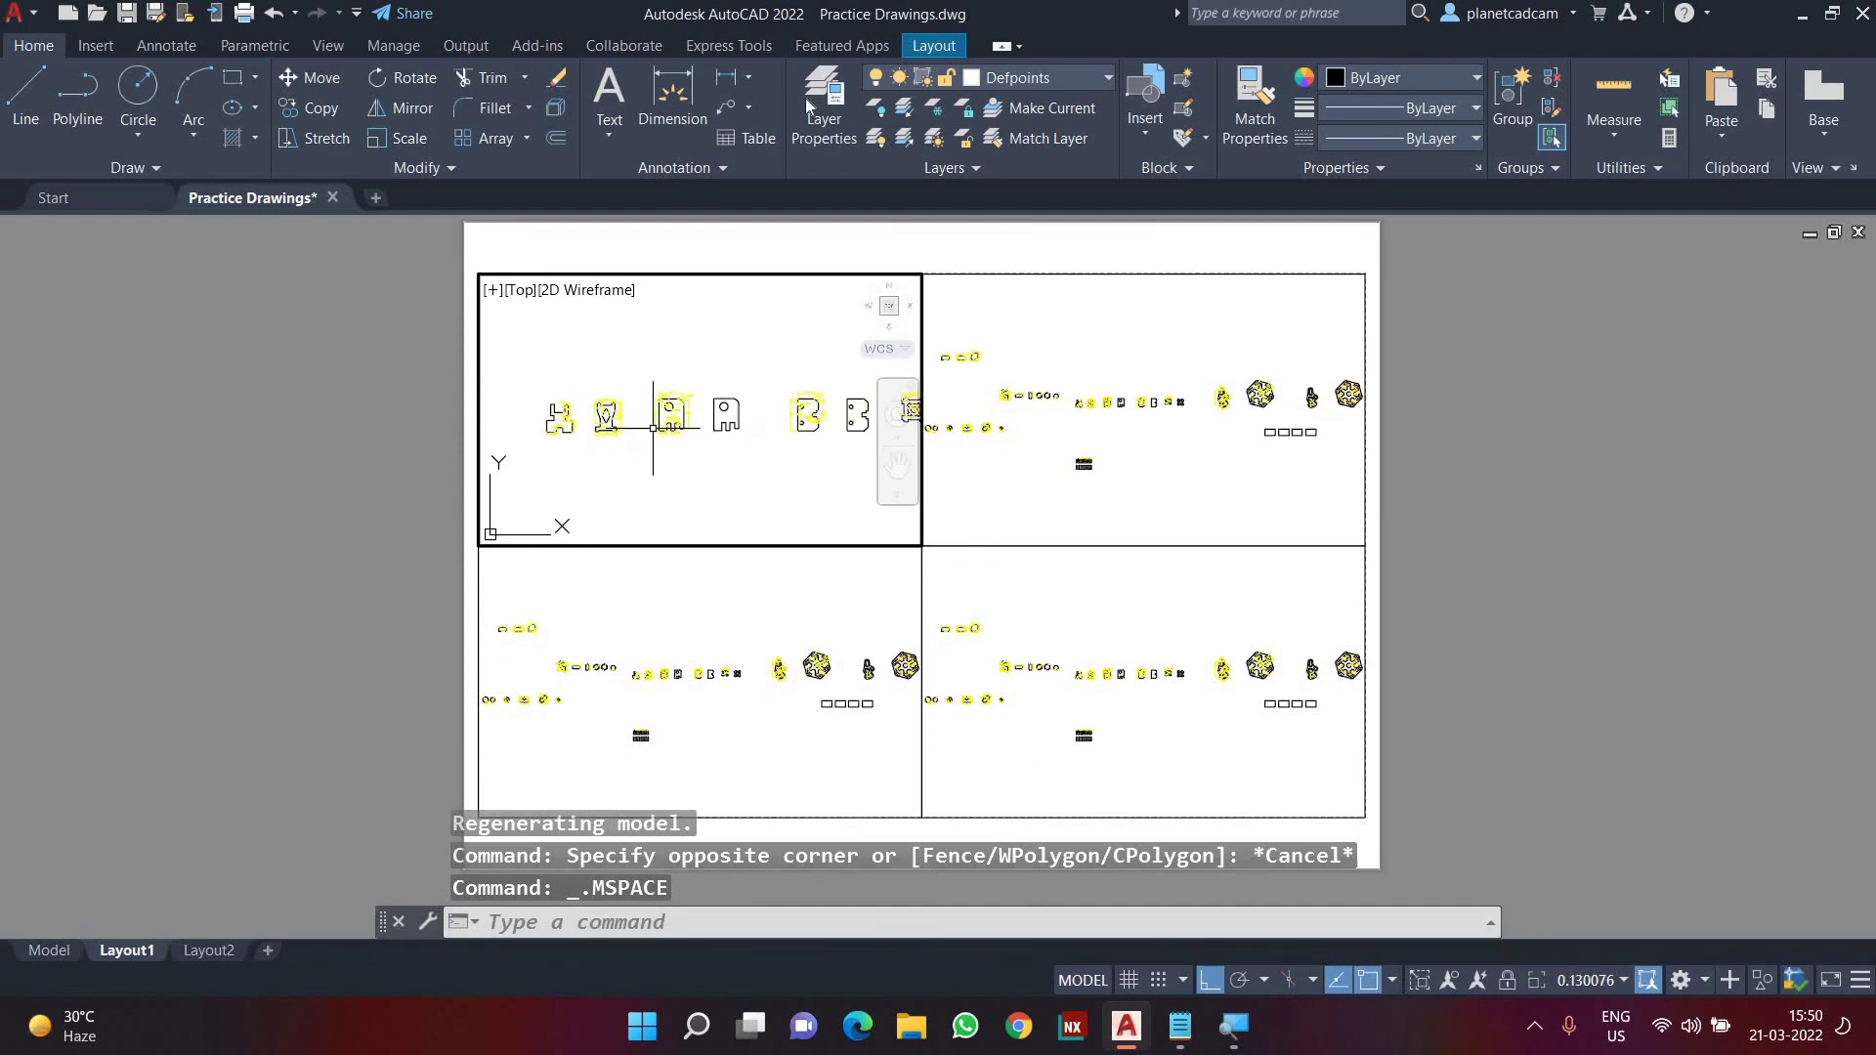
- Set the diemension layer's VP Color to blue for the active upper-left viewport and close the layer properties
click(824, 98)
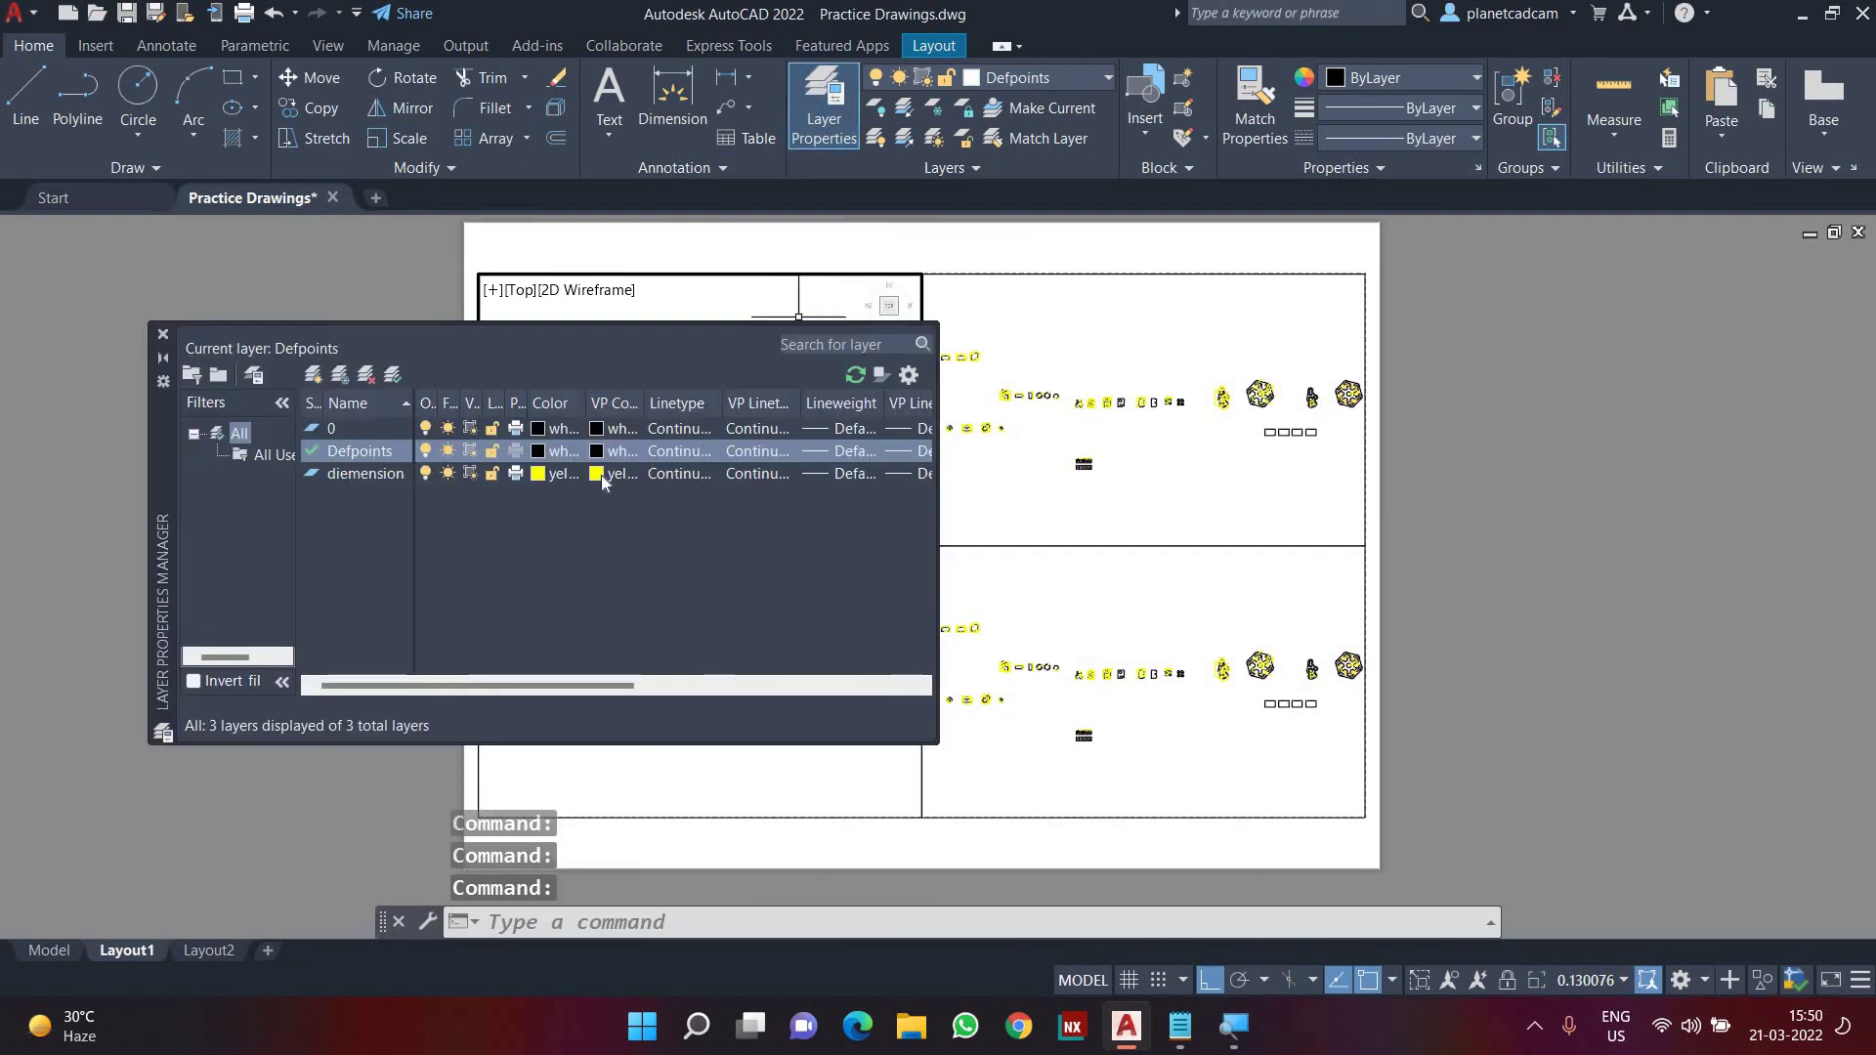
click(602, 482)
key(Escape)
key(Escape)
key(Escape)
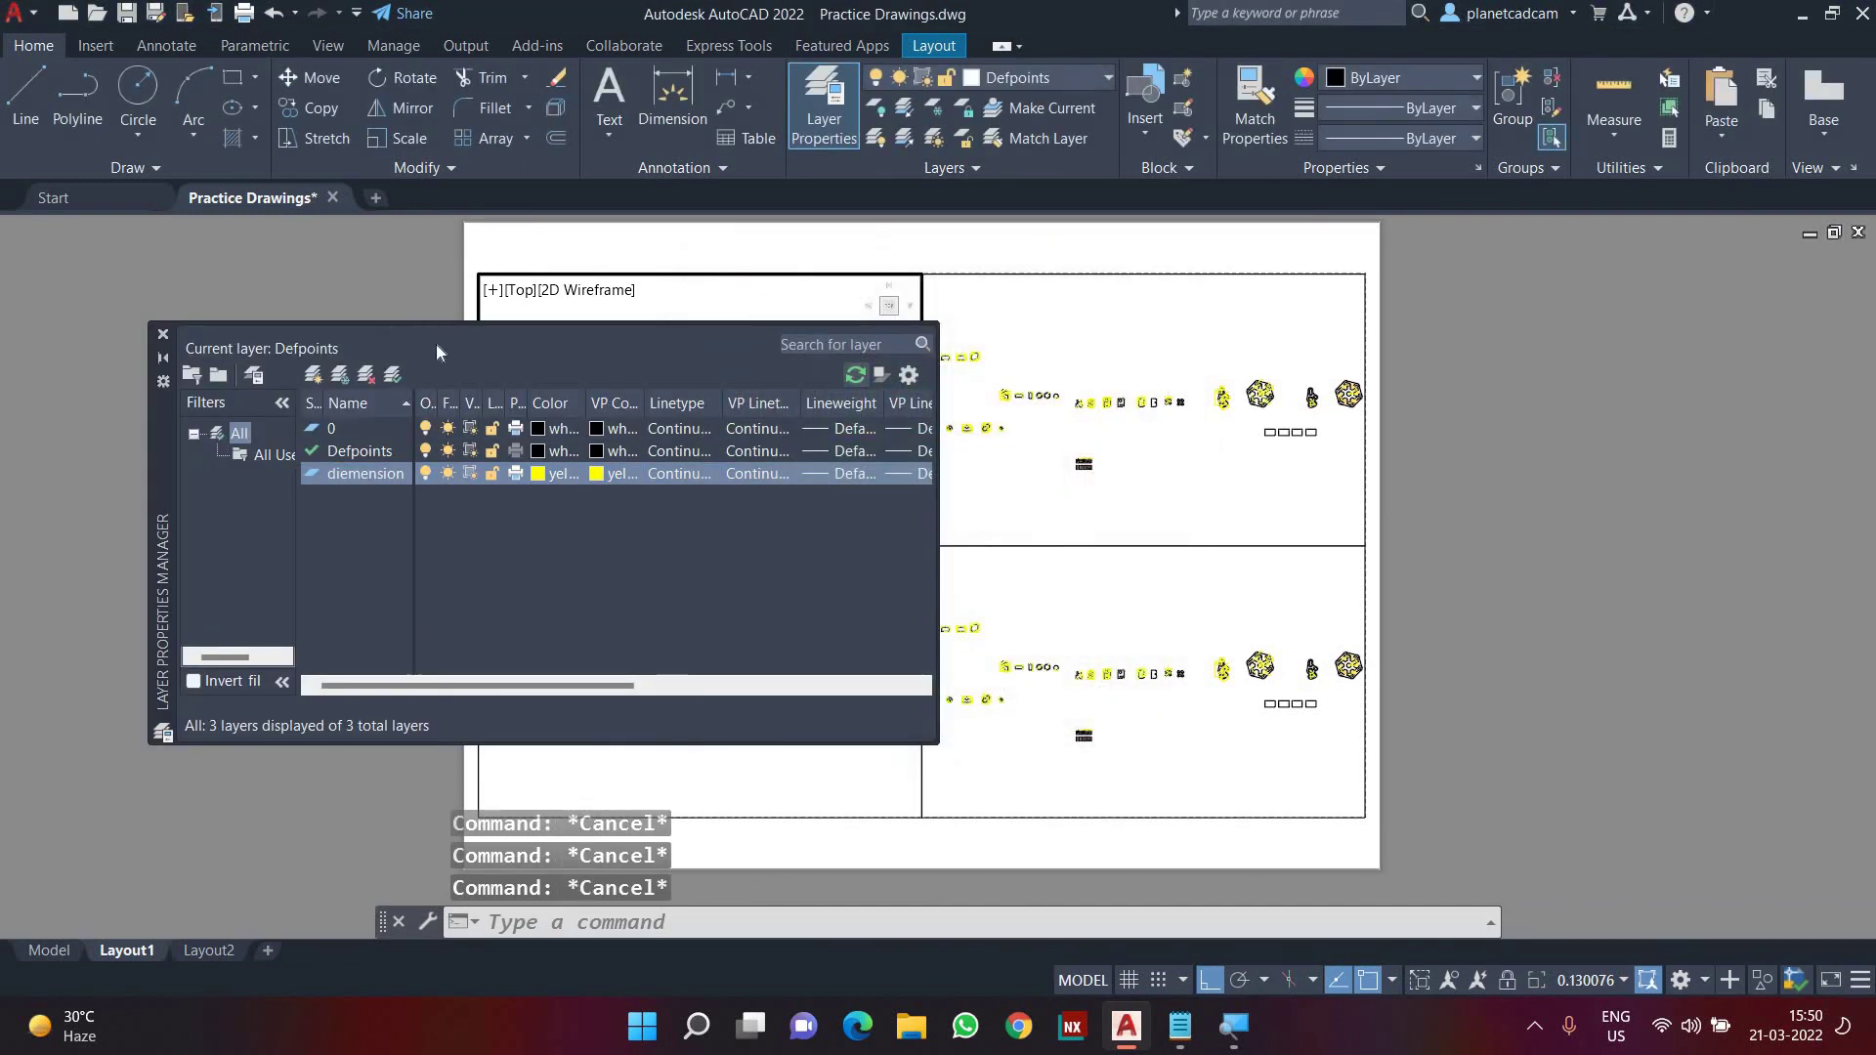
click(595, 477)
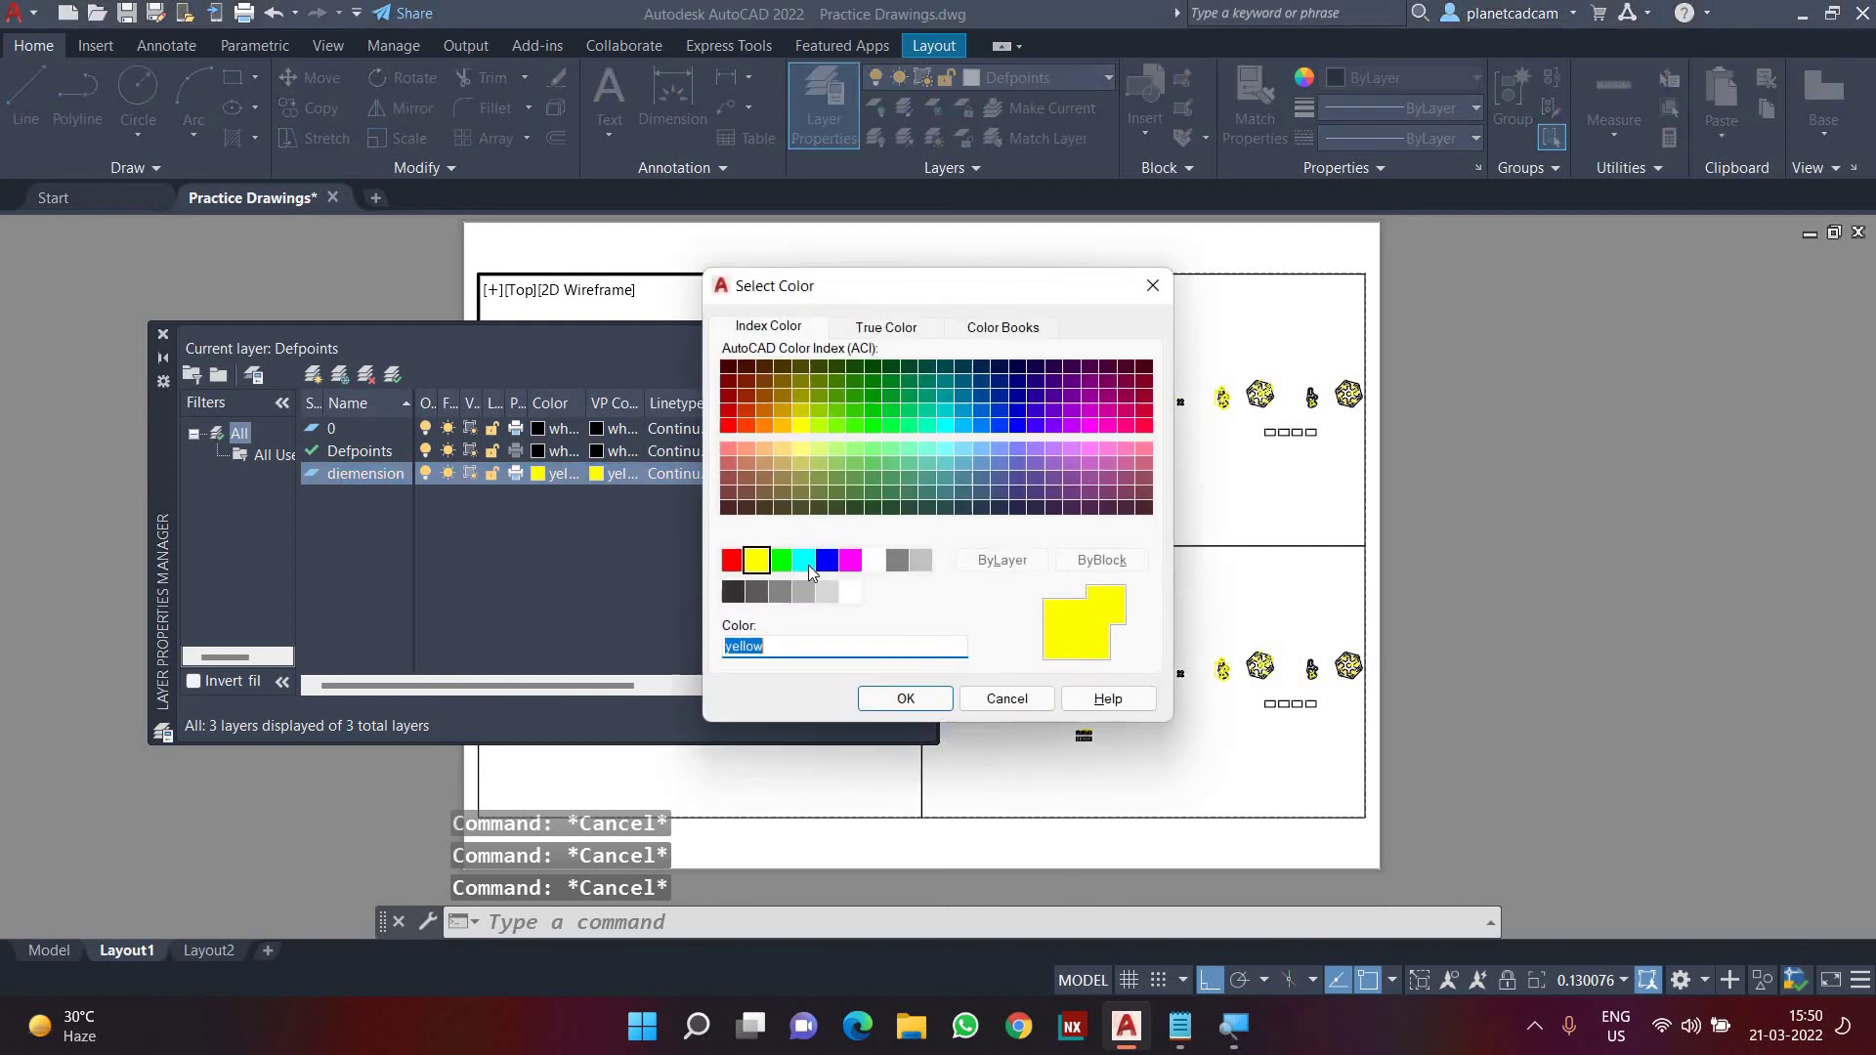
click(827, 560)
click(901, 699)
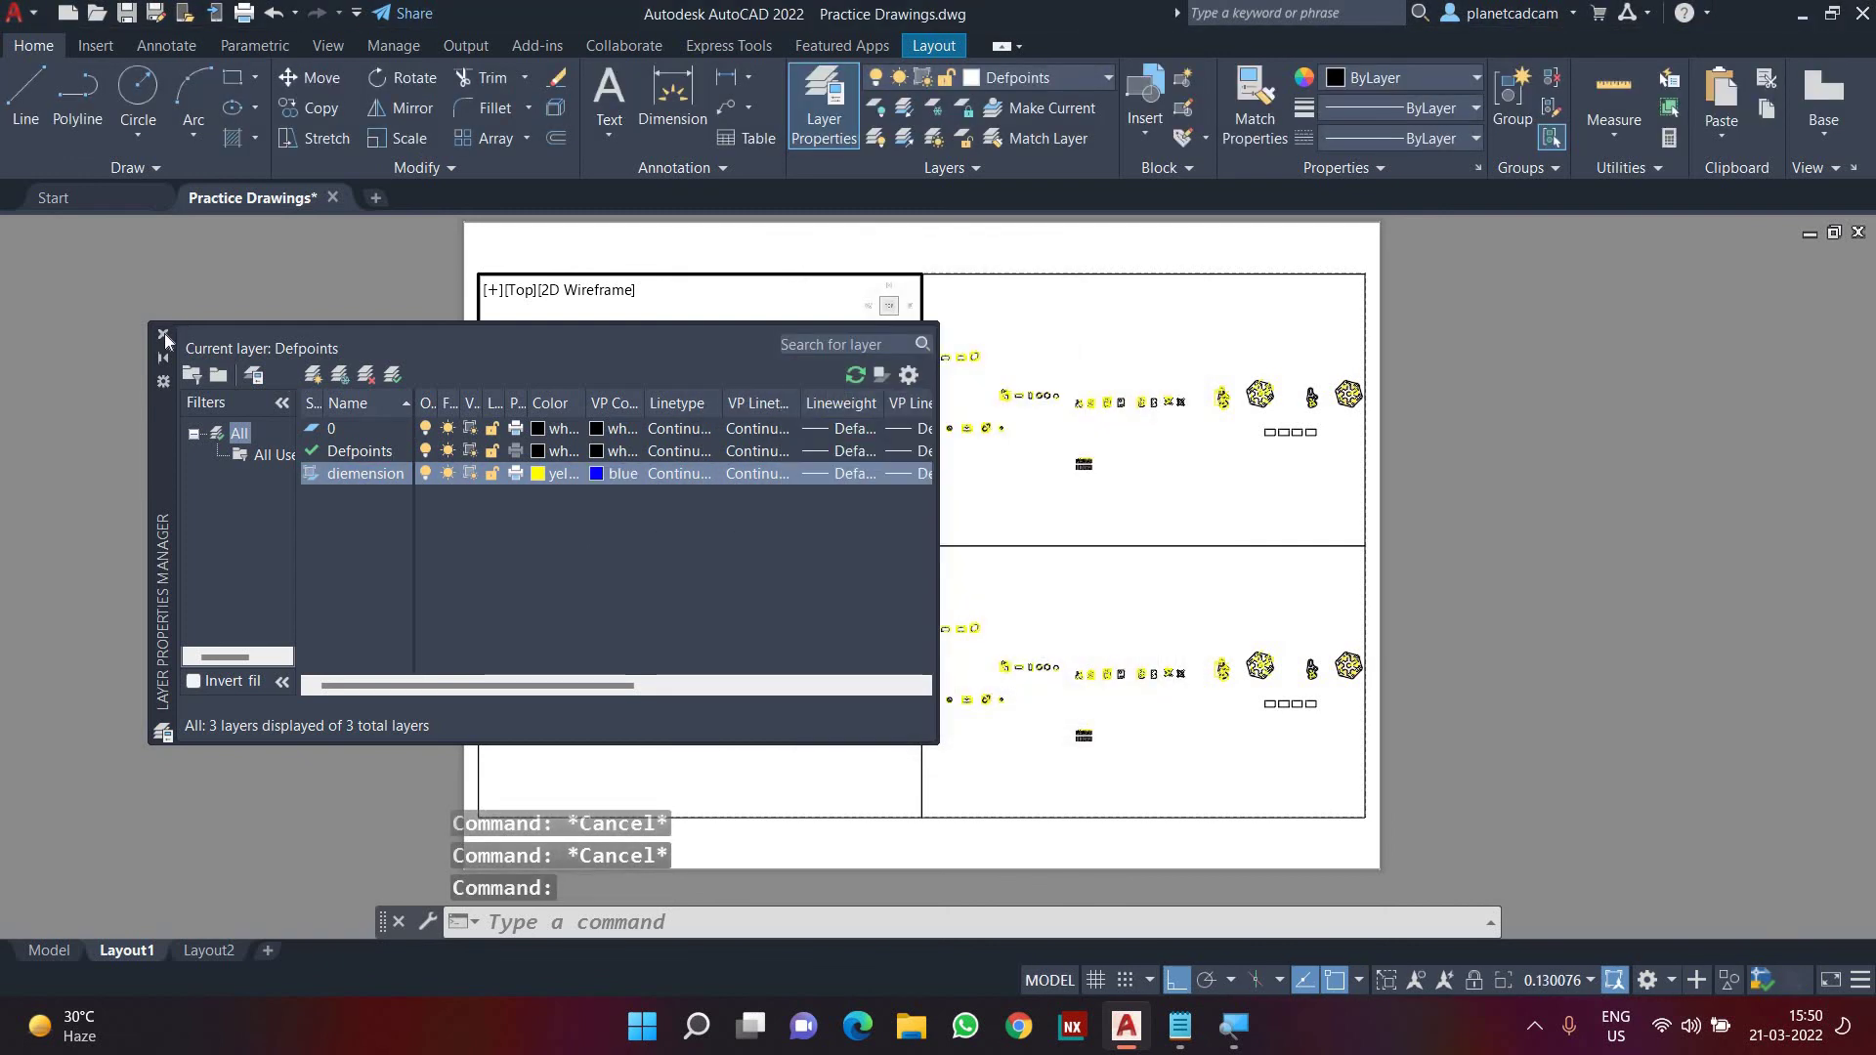
click(163, 334)
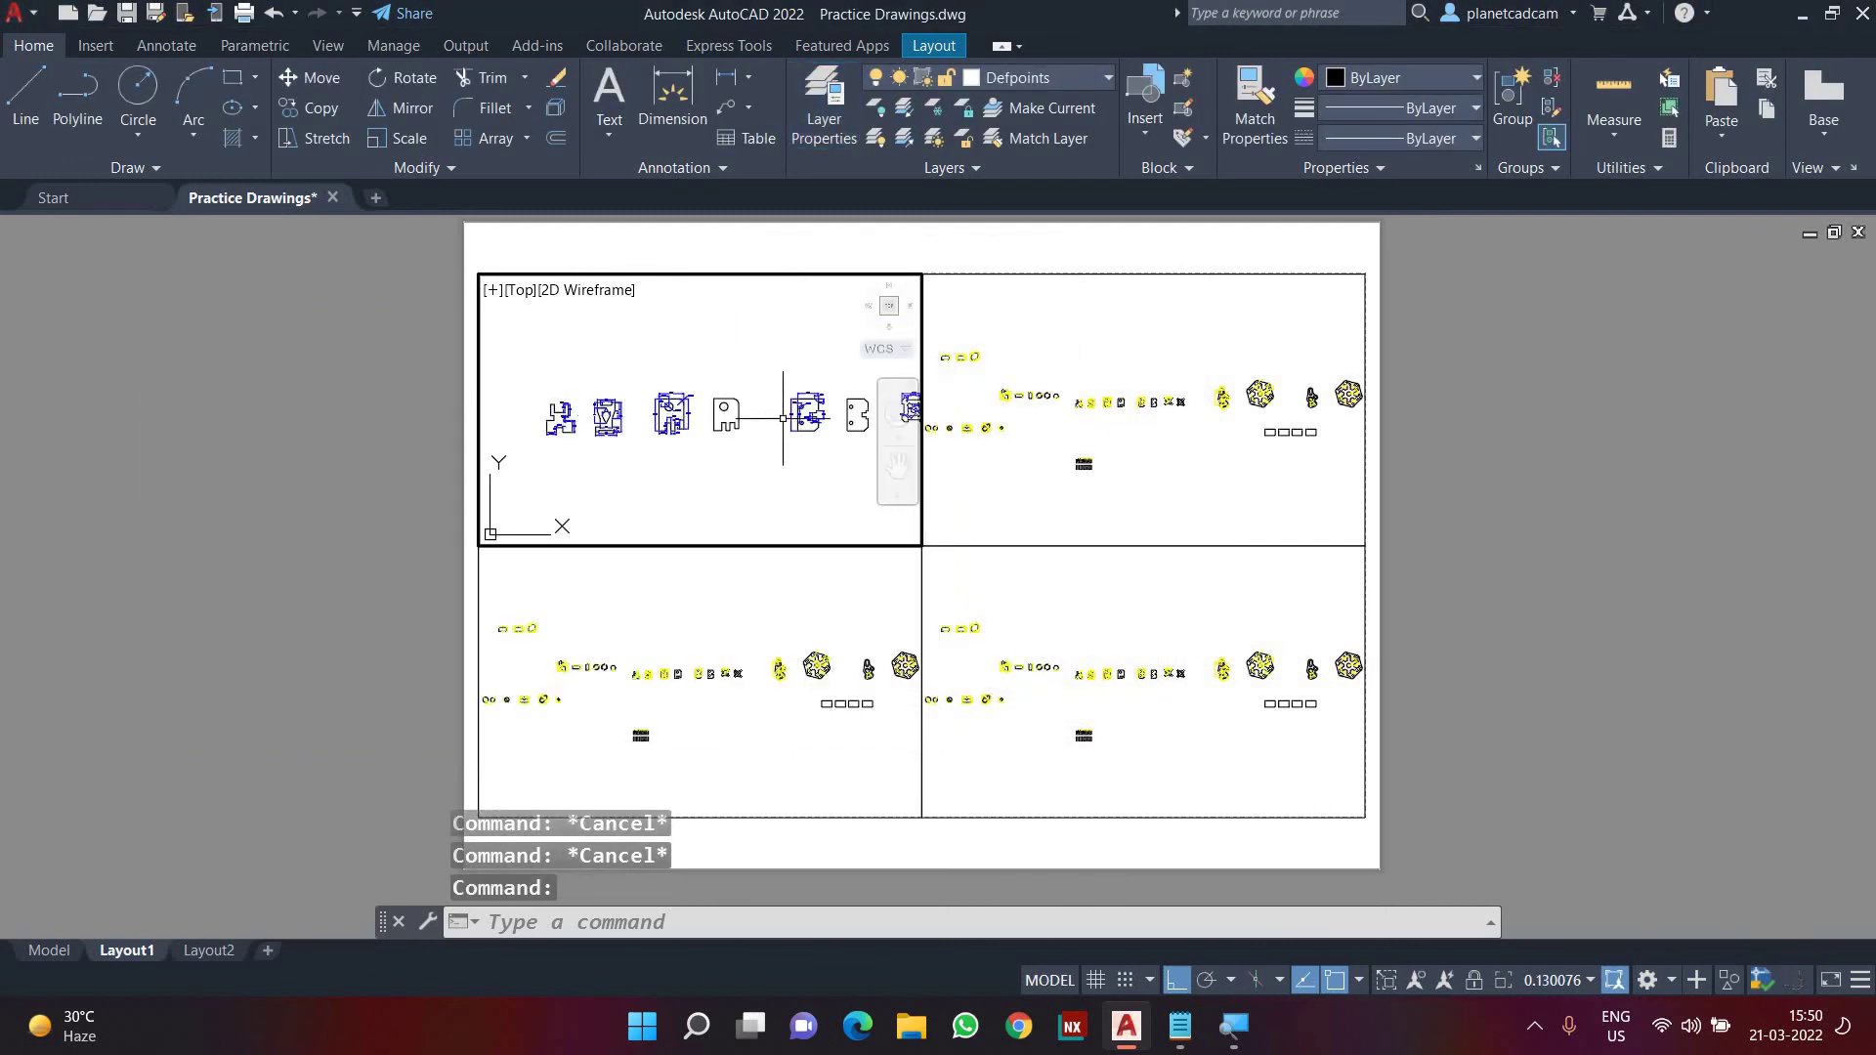
- Fit the dimensioned notched plate with two holes in the upper-left viewport using ZOOM's Object option
scroll(780, 428, up, 4)
middle_drag(780, 428, 660, 451)
text(z)
key(Return)
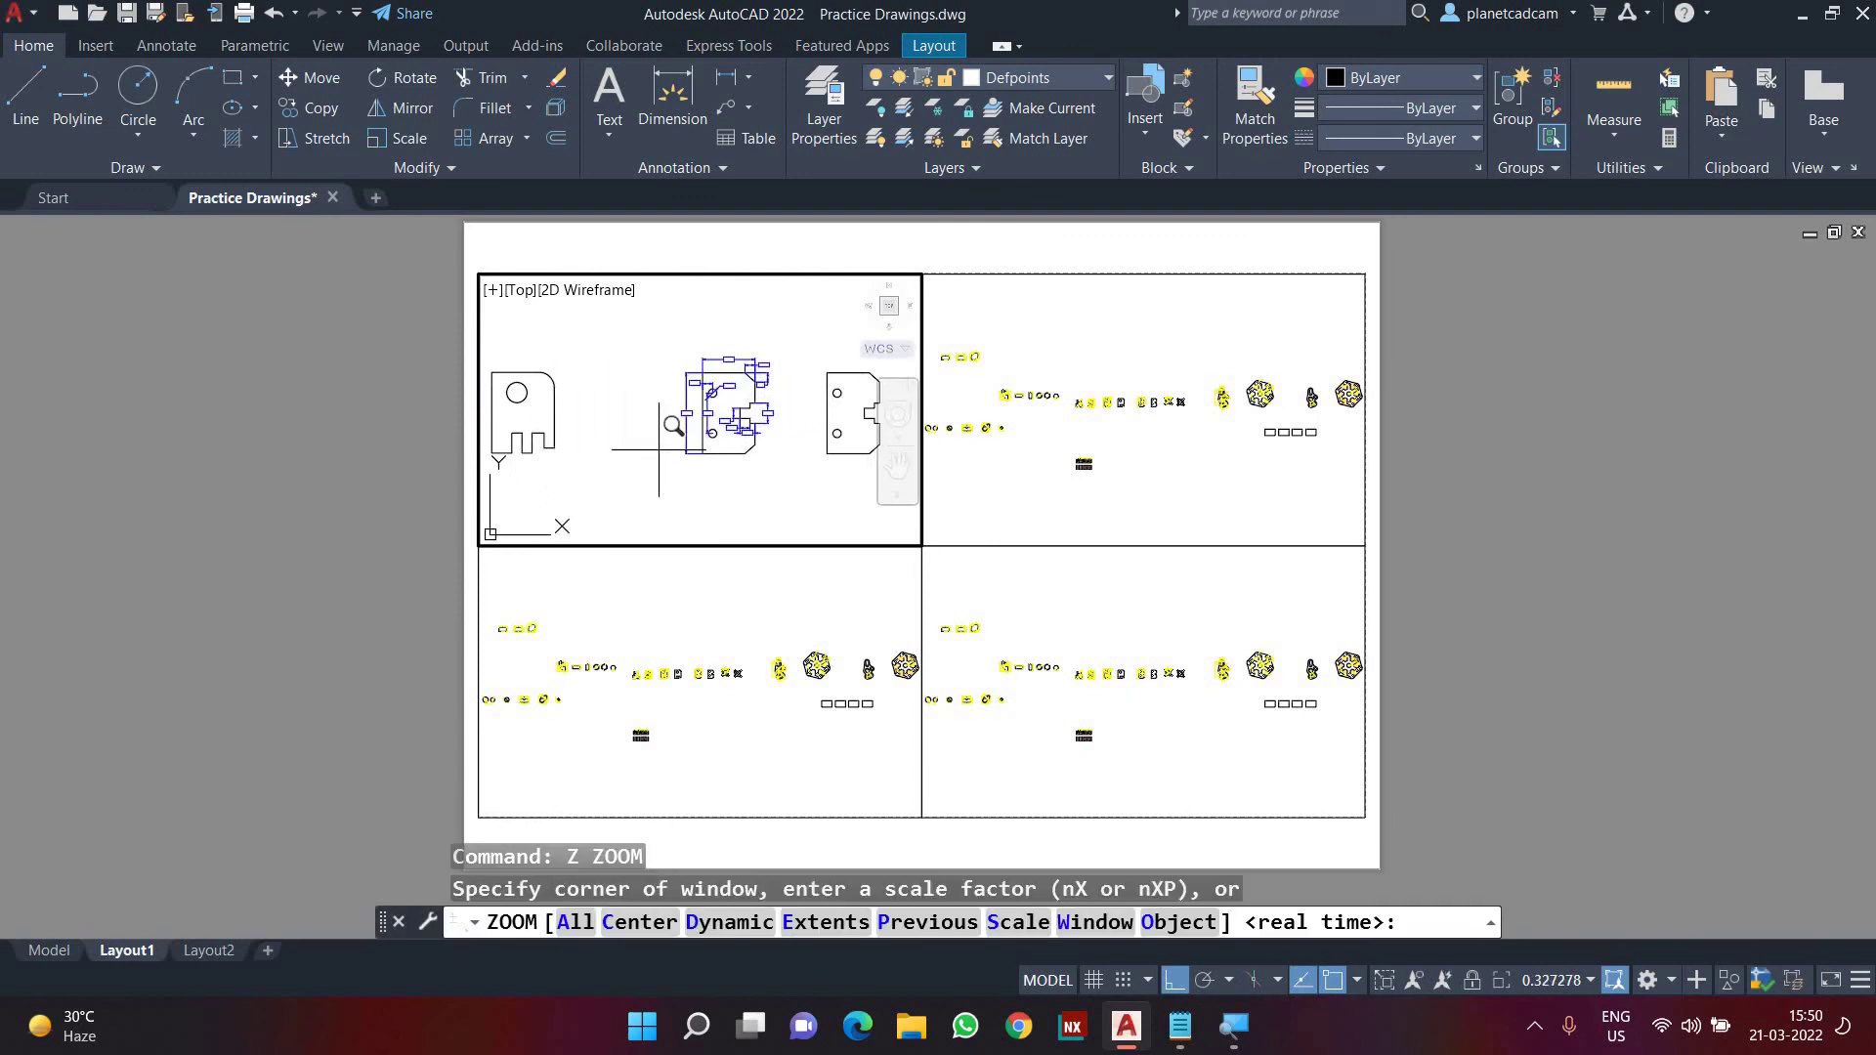
text(O)
key(Return)
click(647, 308)
click(832, 506)
key(Return)
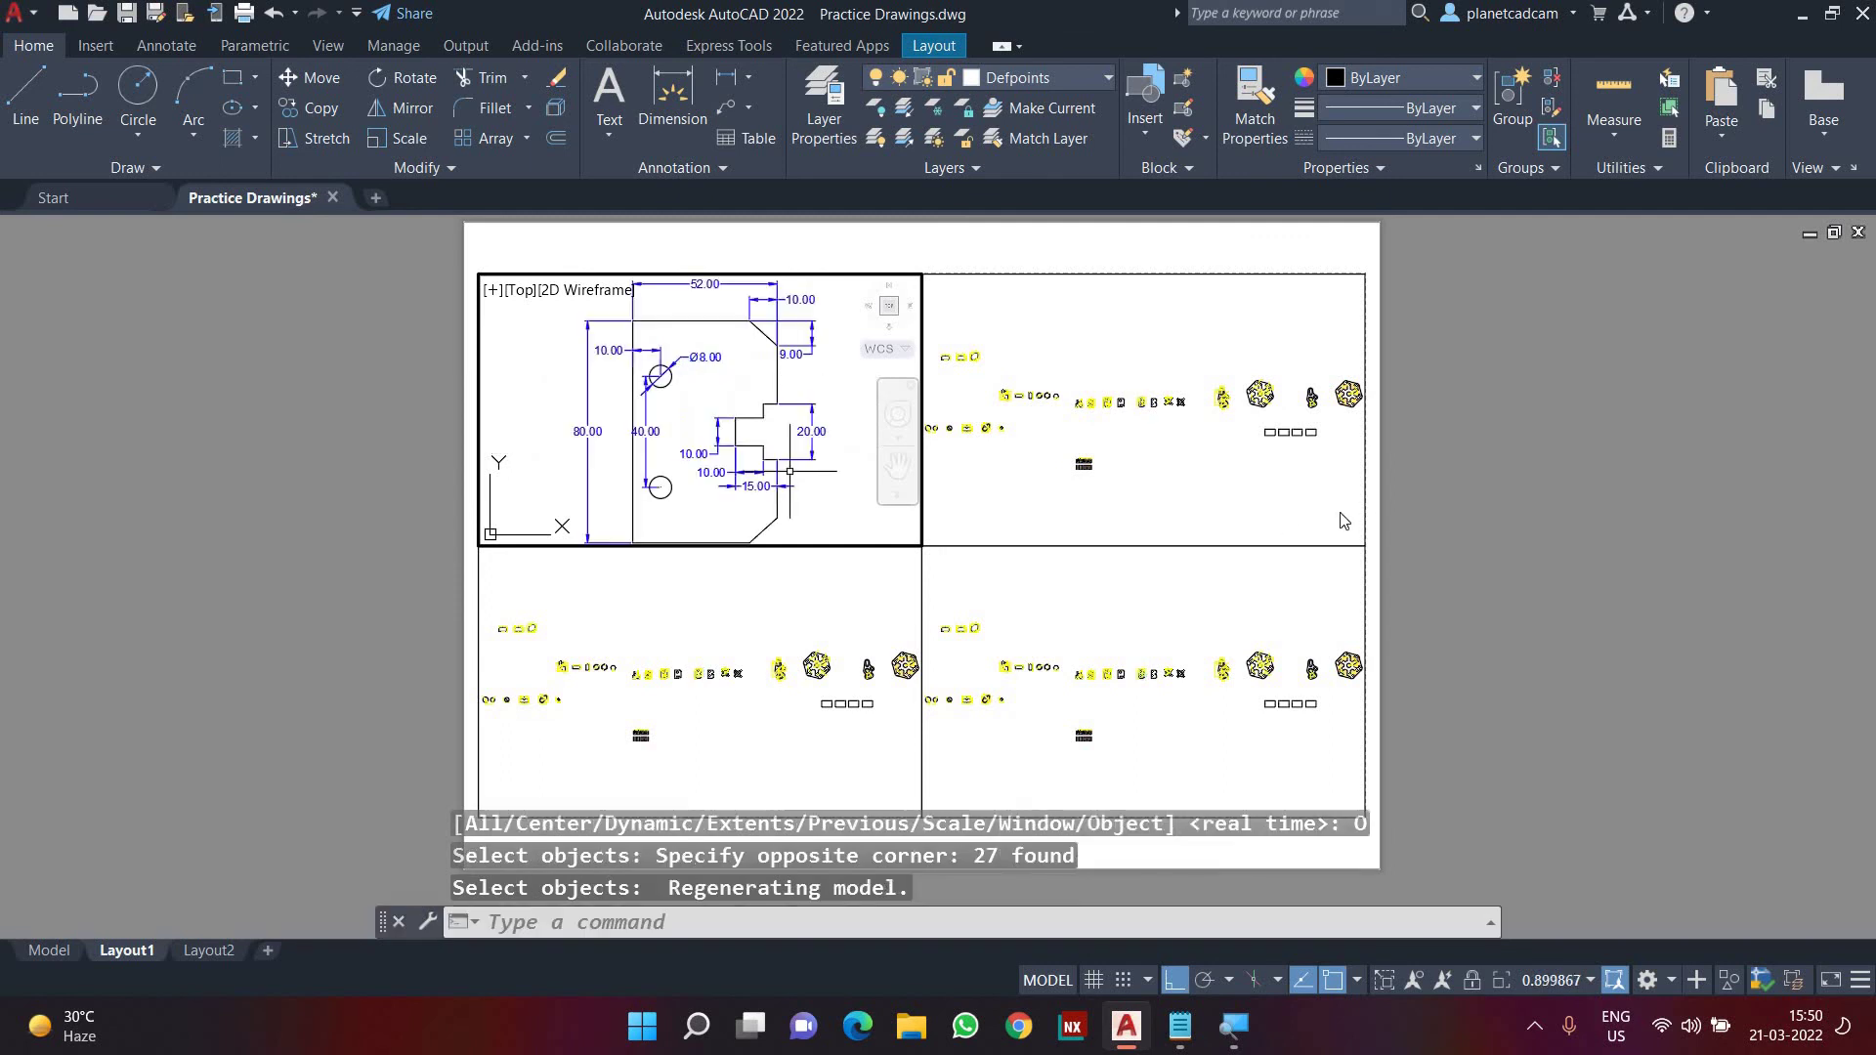
- Activate the upper-right viewport and set the diemension layer's VP Color to red for it
click(1047, 980)
click(1185, 483)
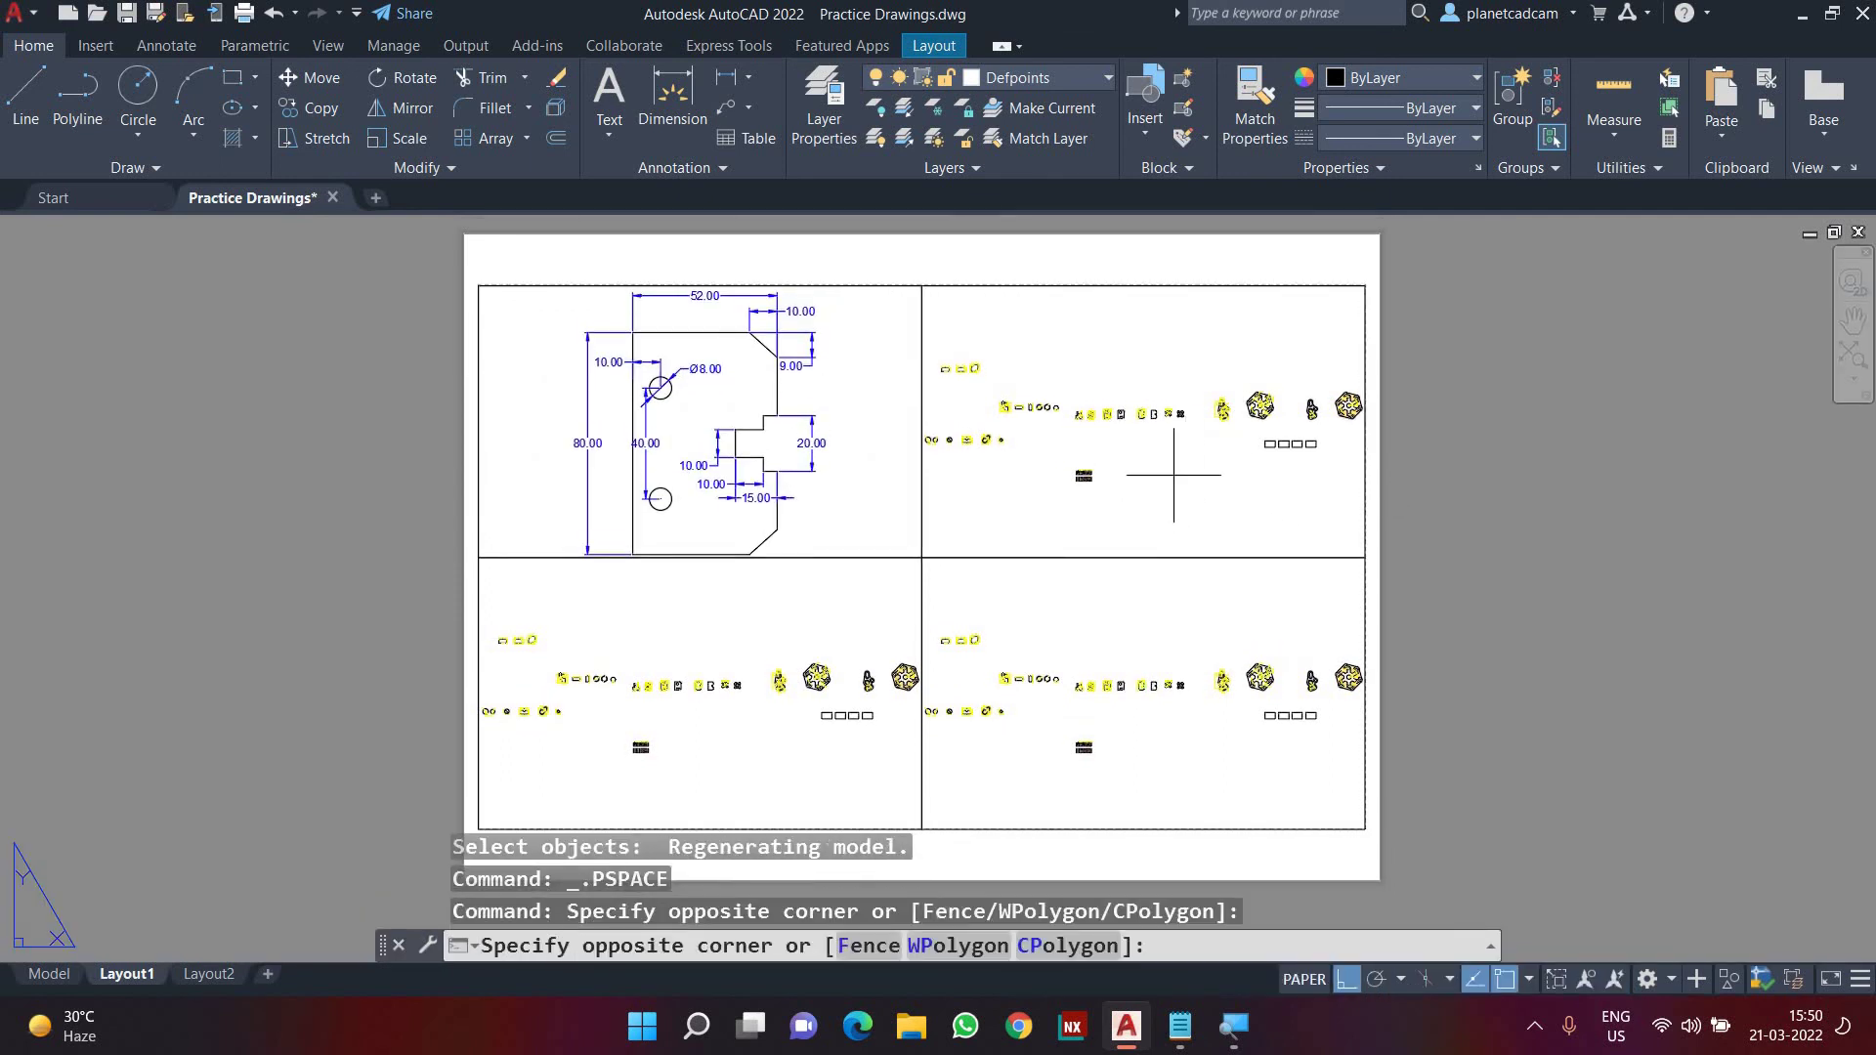
double_click(1116, 476)
click(803, 110)
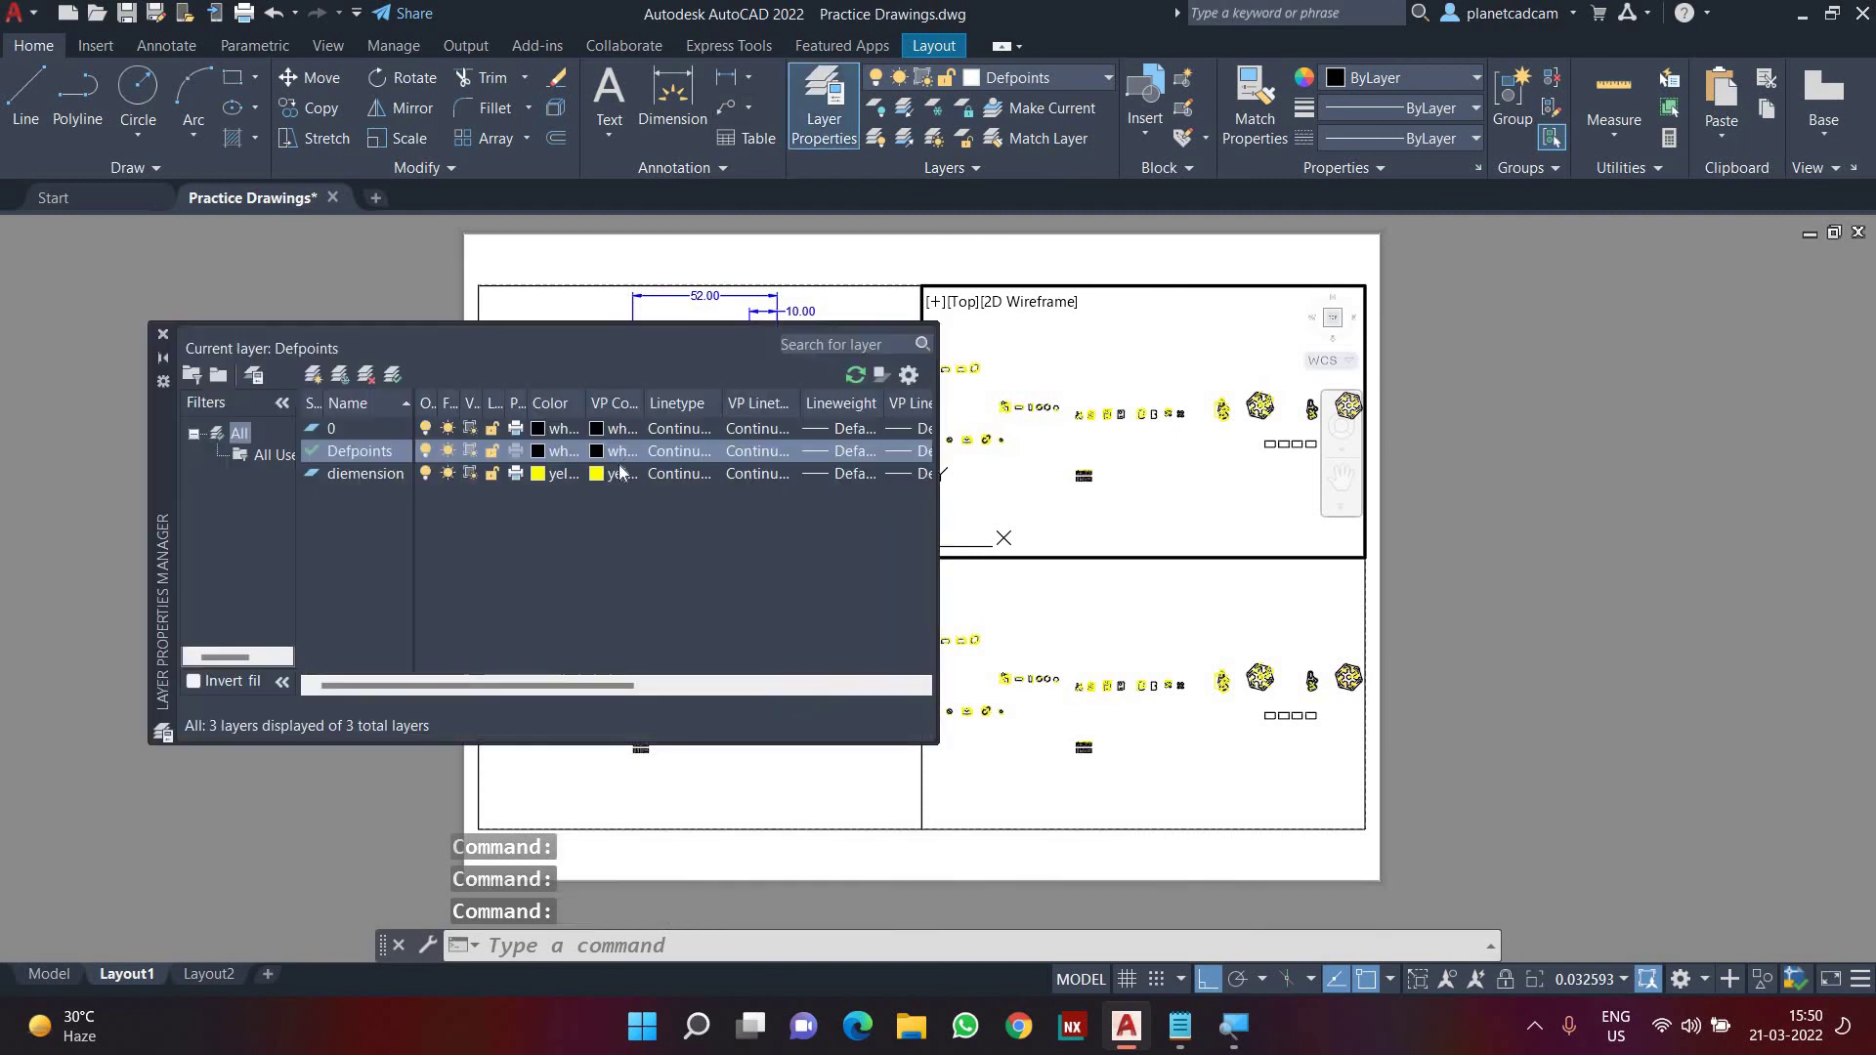
click(594, 477)
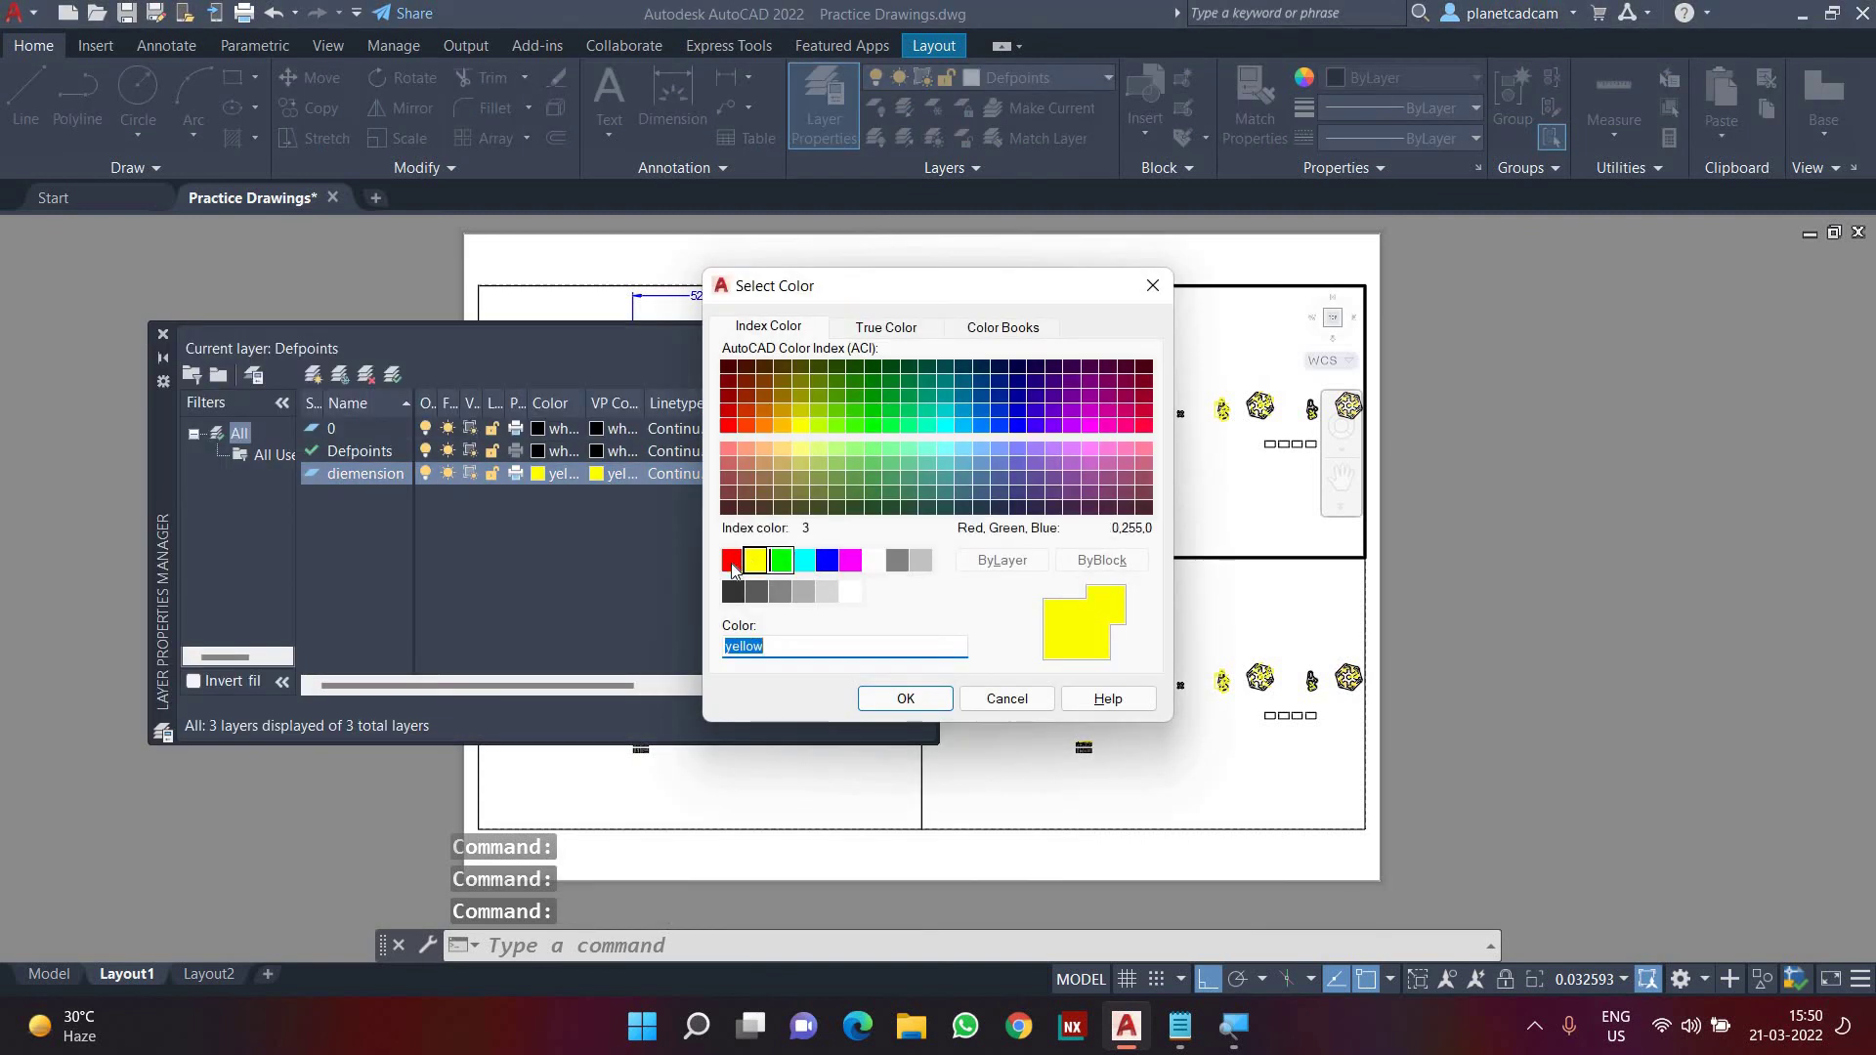
text(red)
click(909, 700)
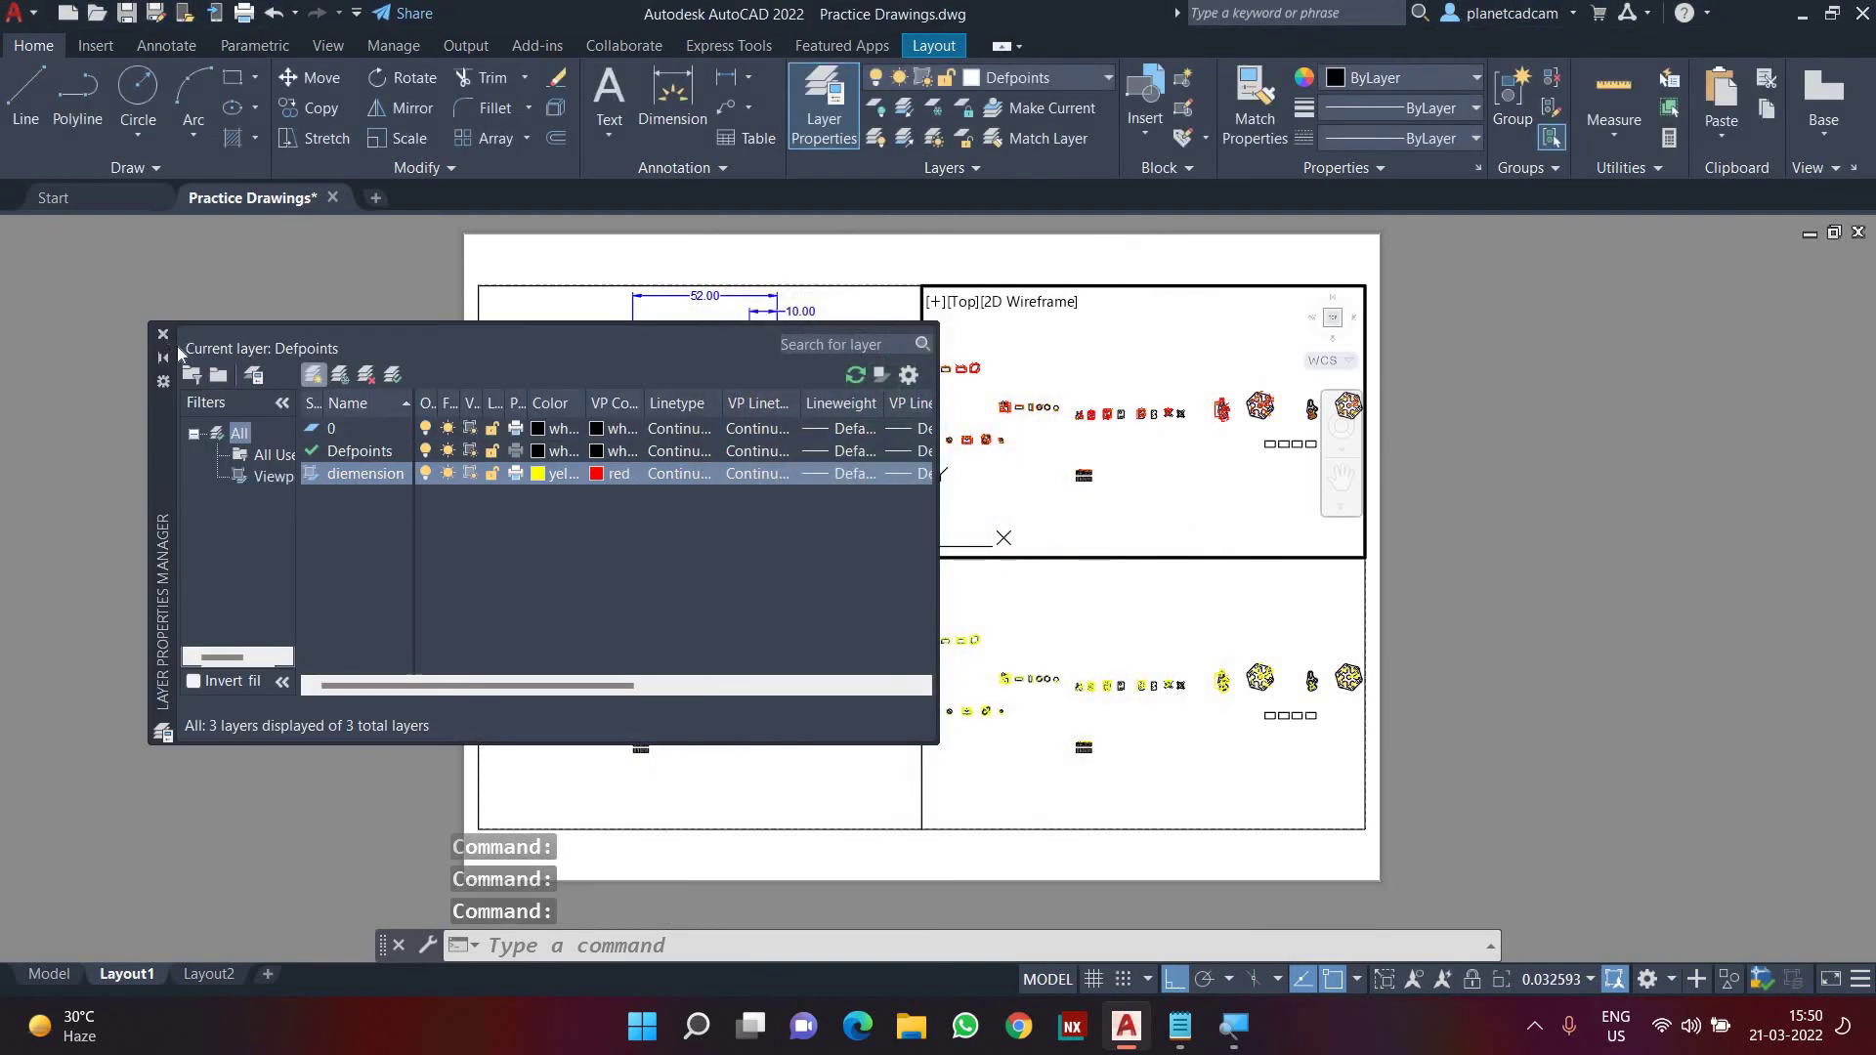
click(1248, 460)
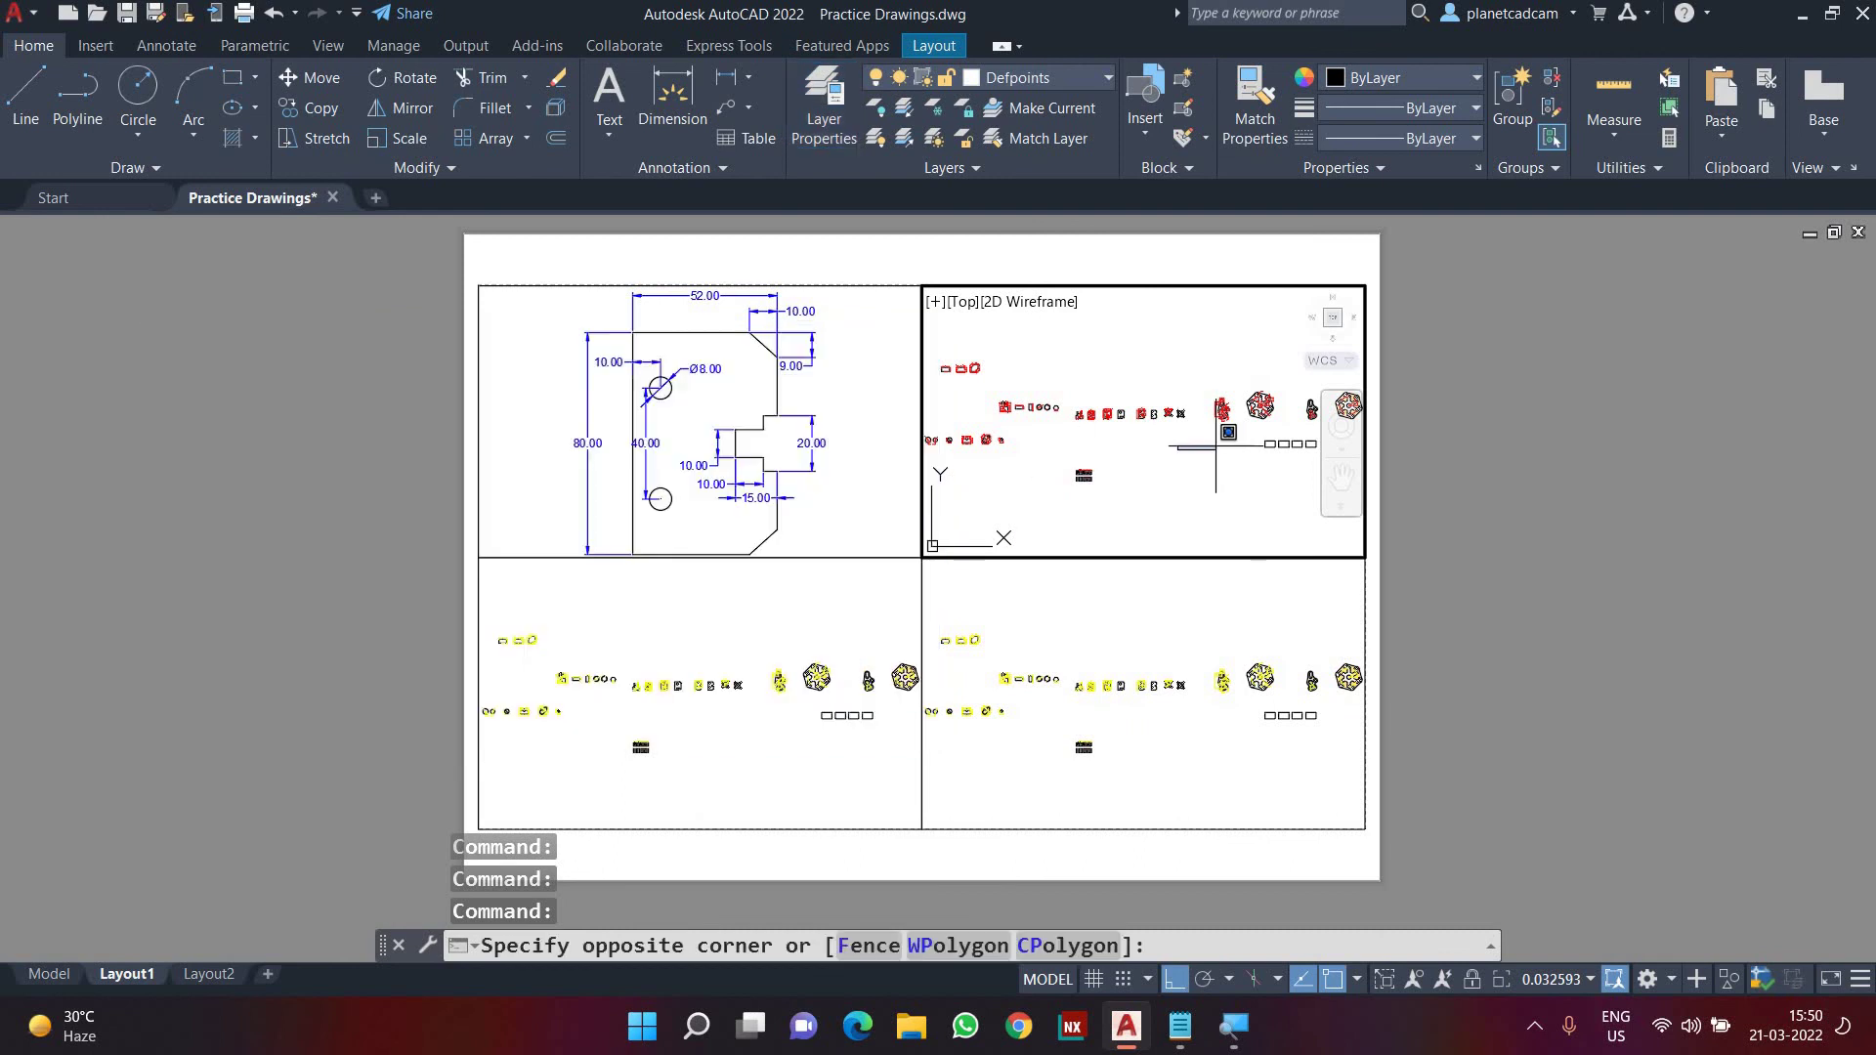
- Fit the dimensioned slotted lever in the upper-right viewport using ZOOM's Object option, and return to paper space
scroll(1256, 430, up, 6)
text(Z)
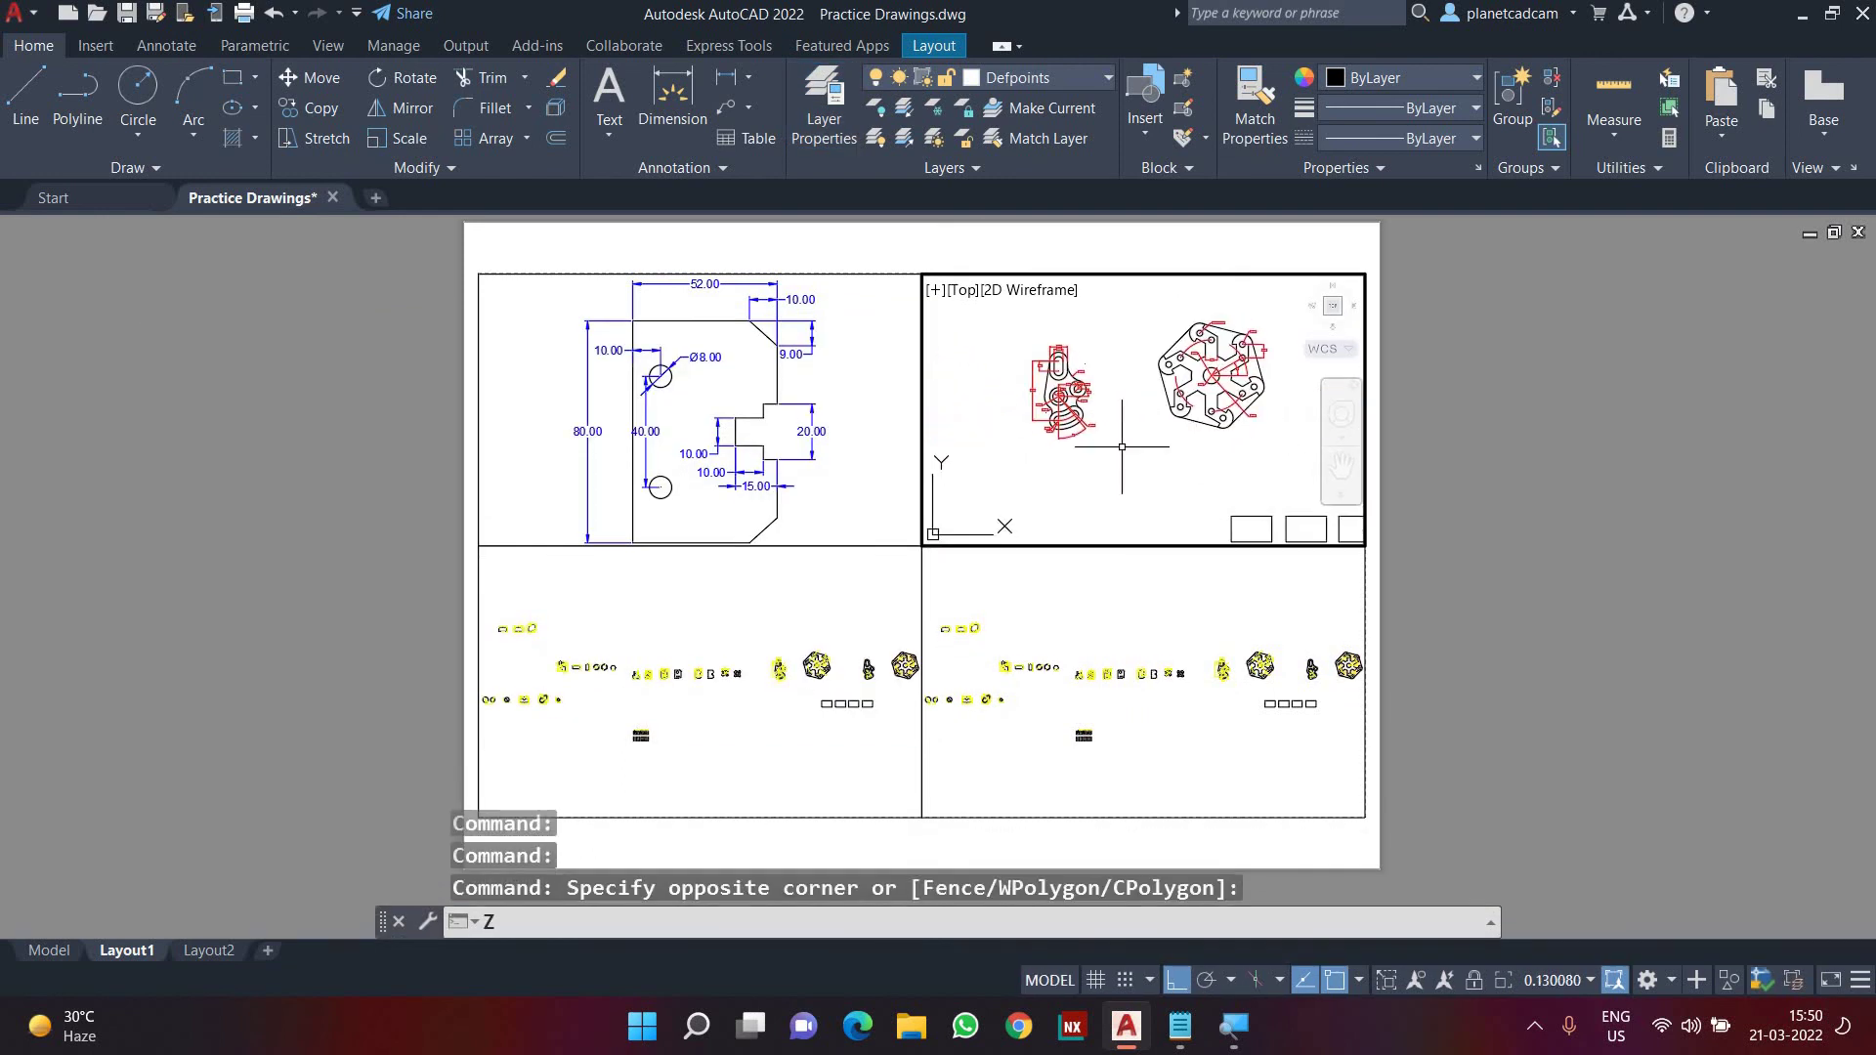
key(Return)
text(O)
key(Return)
click(1007, 328)
click(1145, 465)
key(Return)
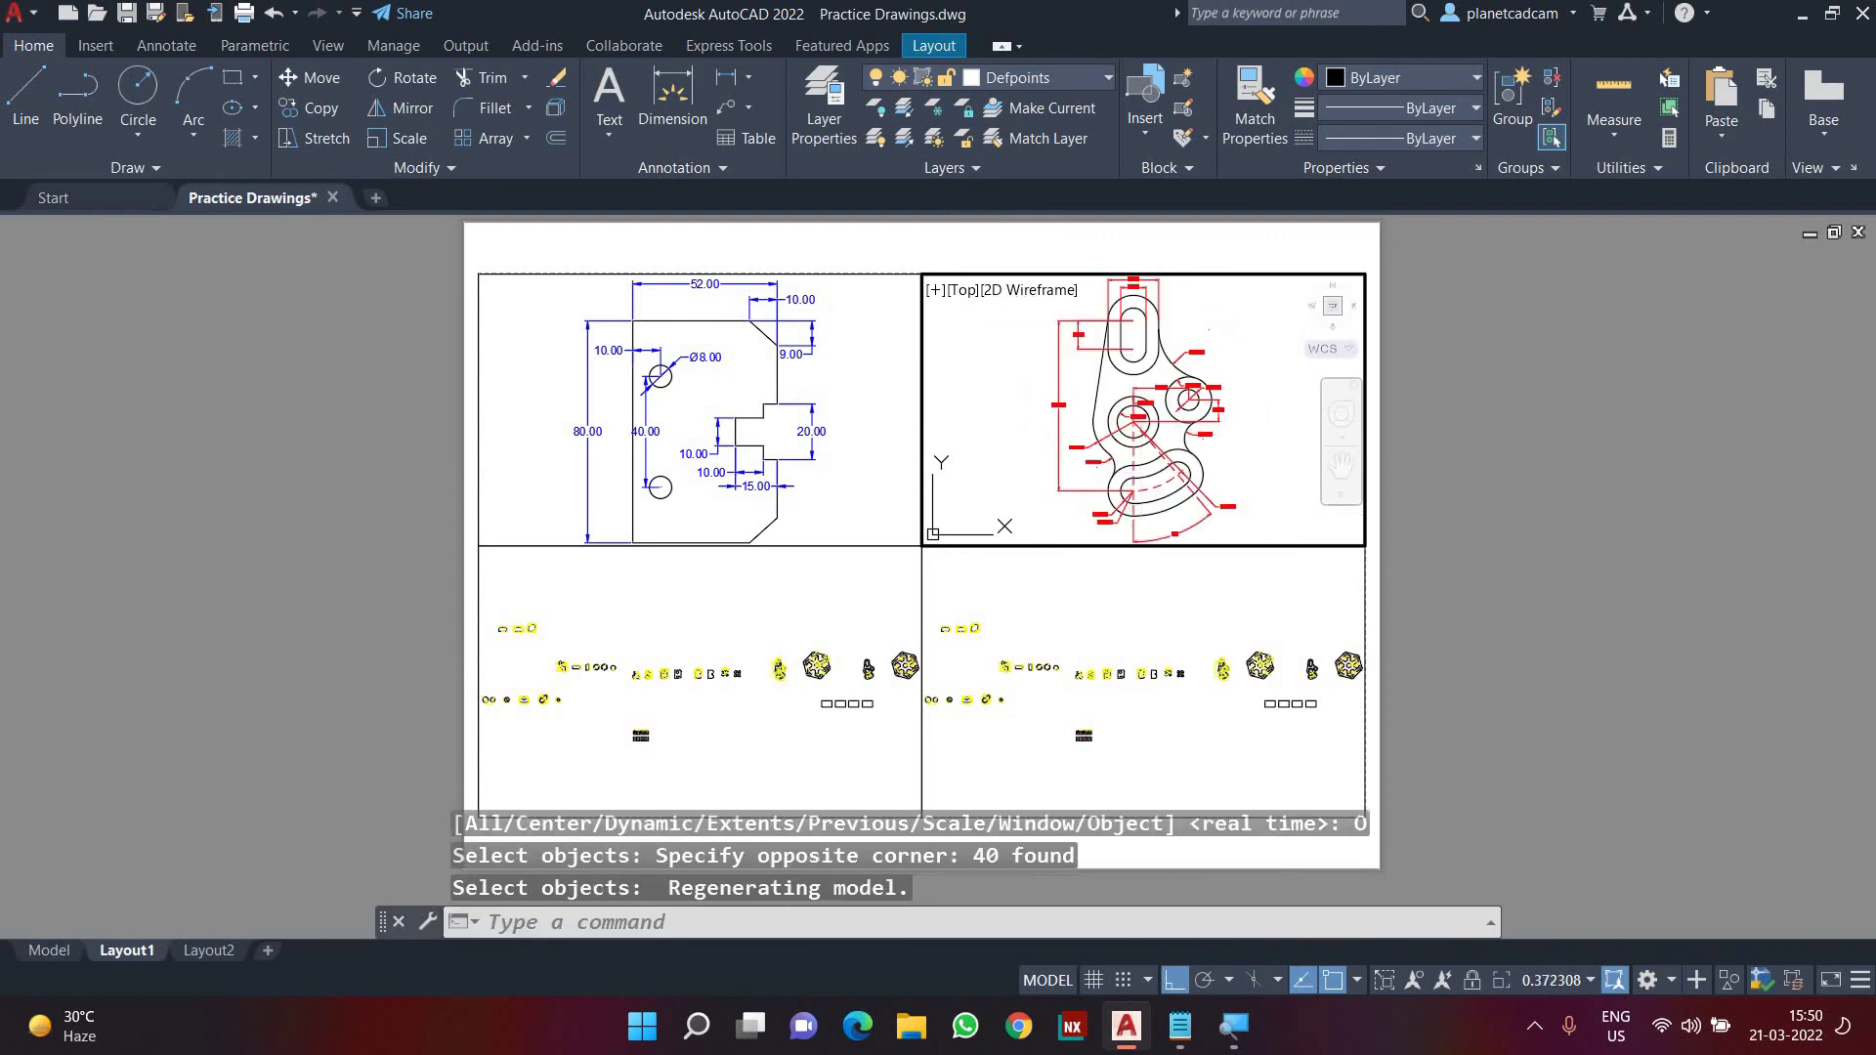
double_click(1503, 653)
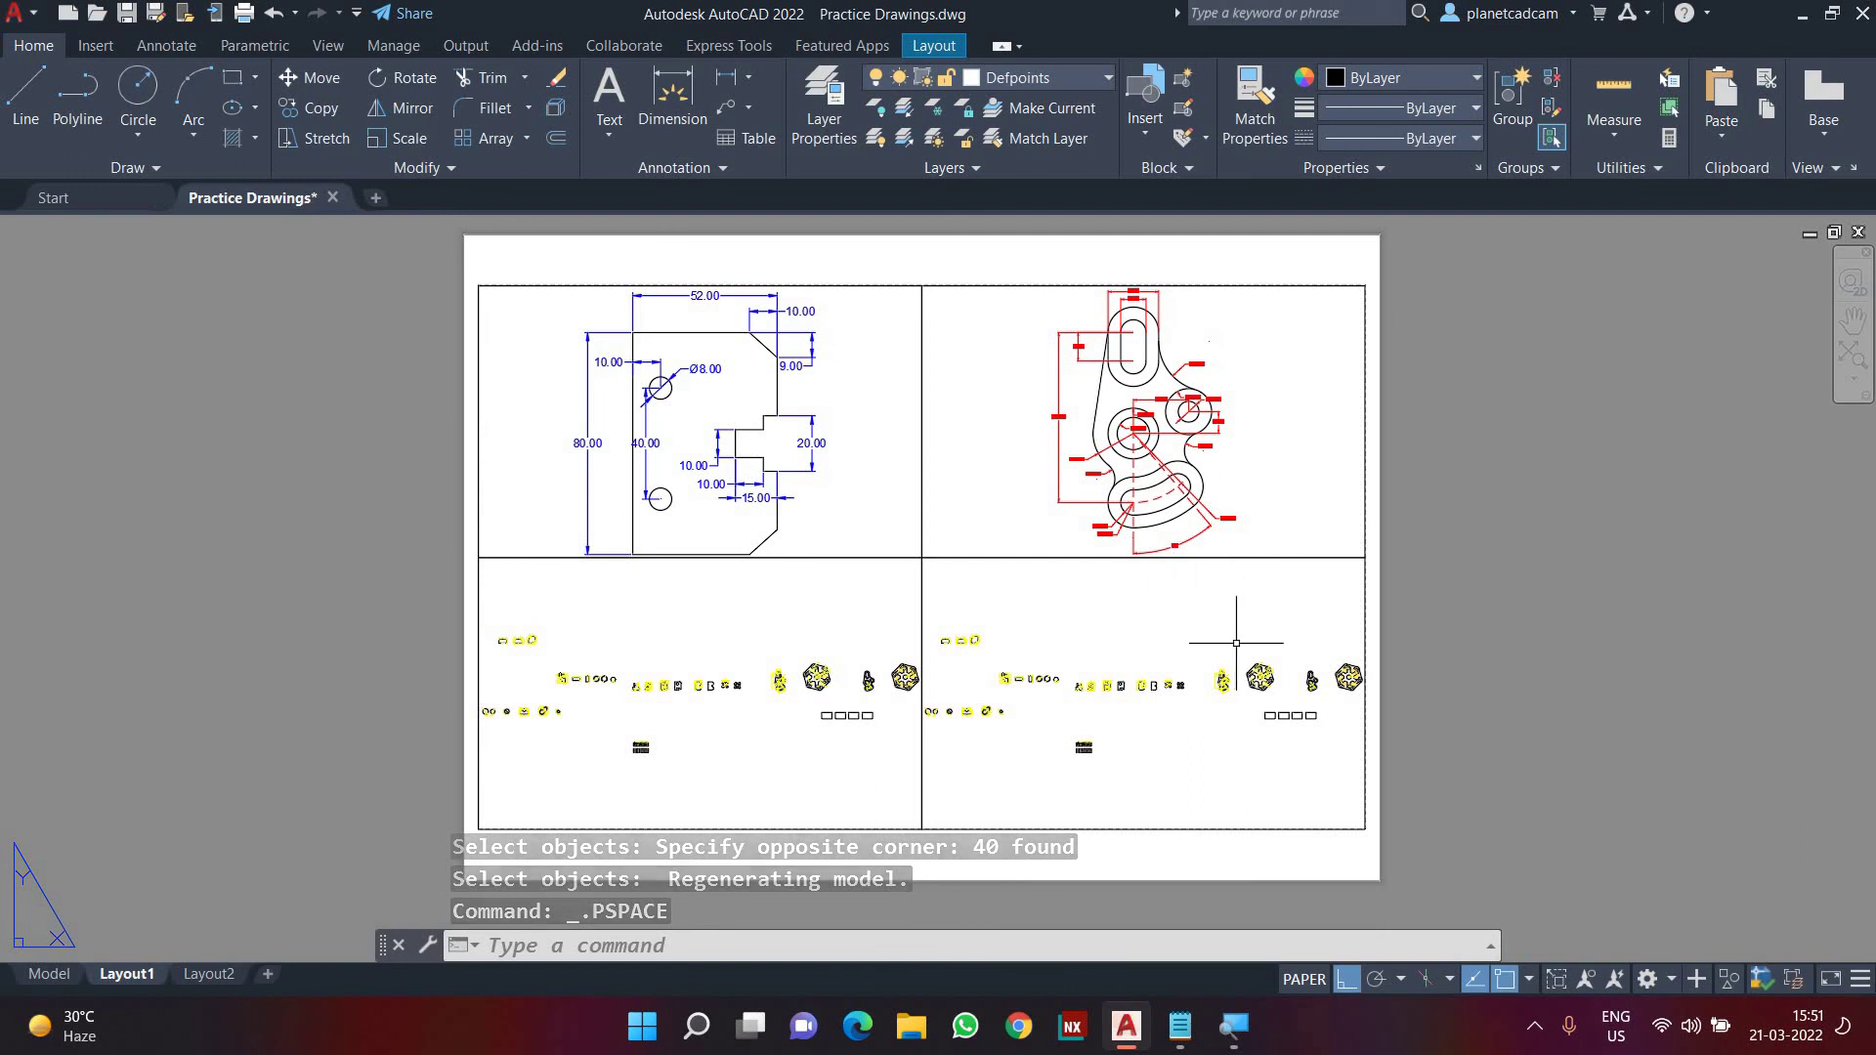
- Plot Layout1 as a single sheet with the plot style table set to None, saving Practice Drawings-Layout1.pdf to the Desktop
key(ctrl+p)
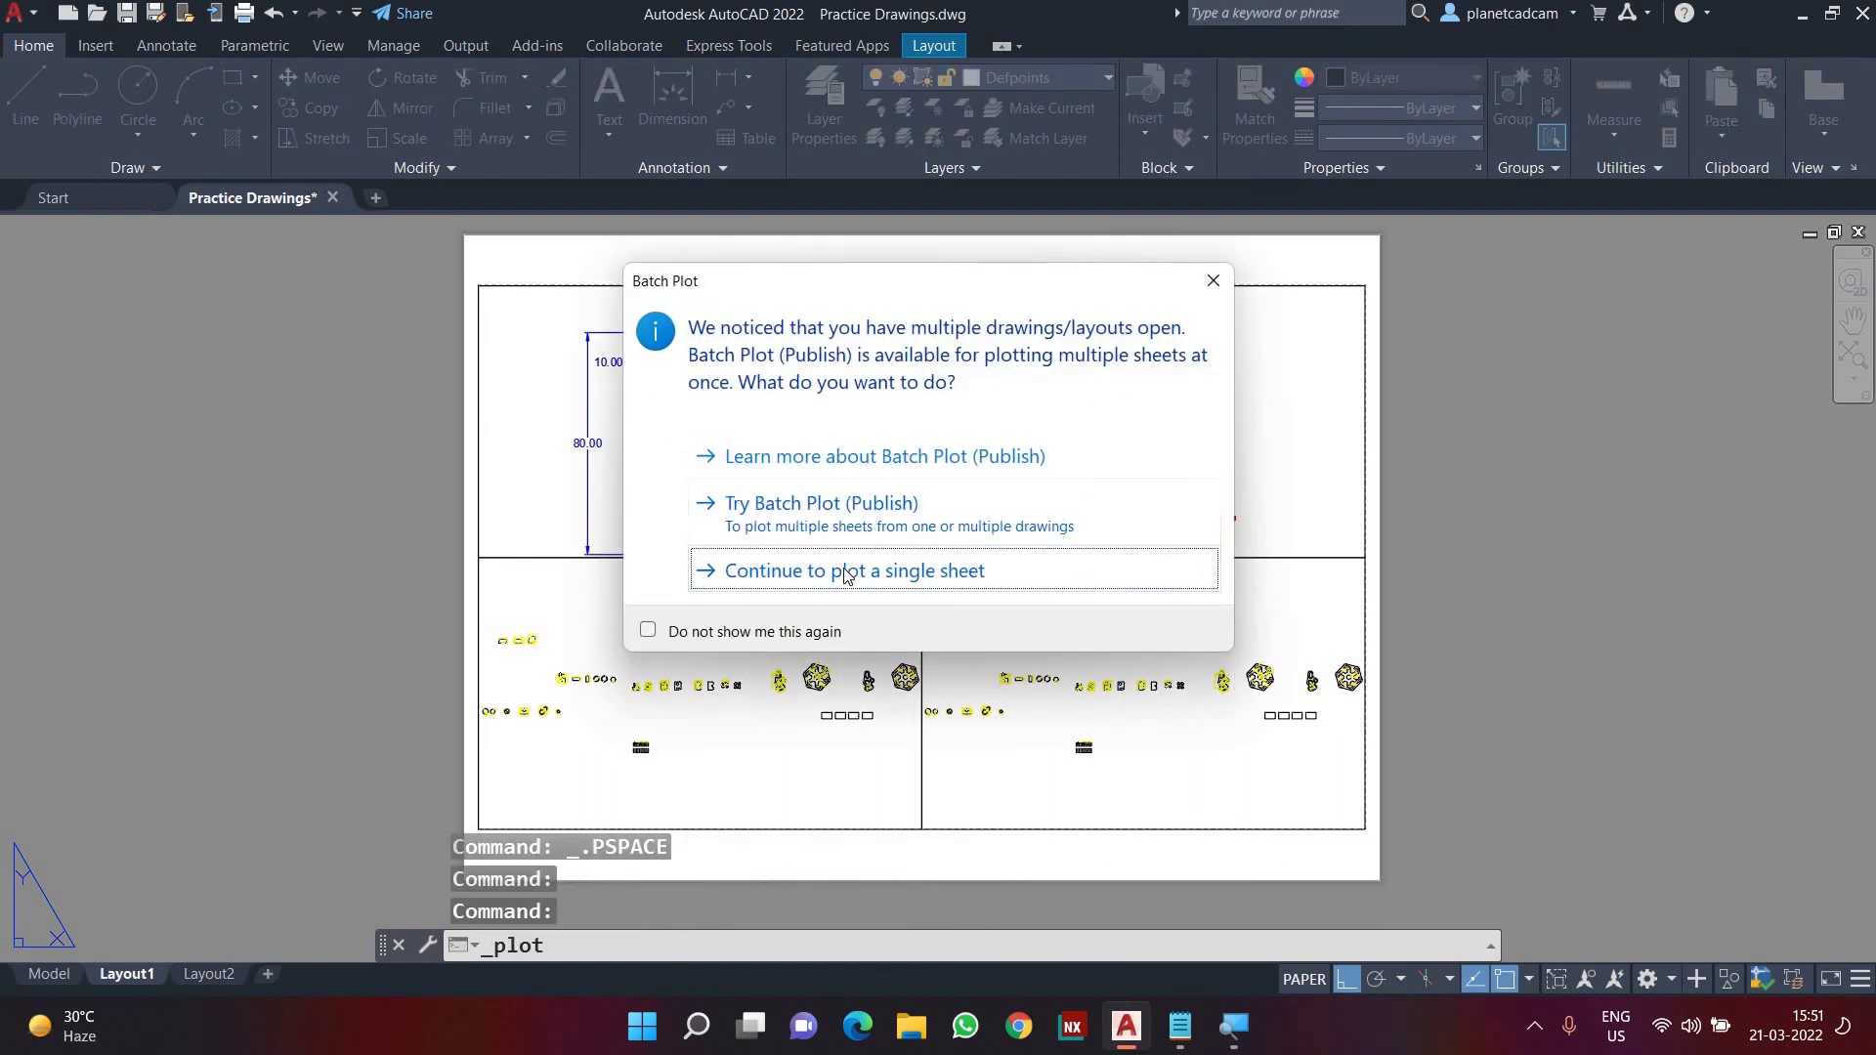
click(855, 571)
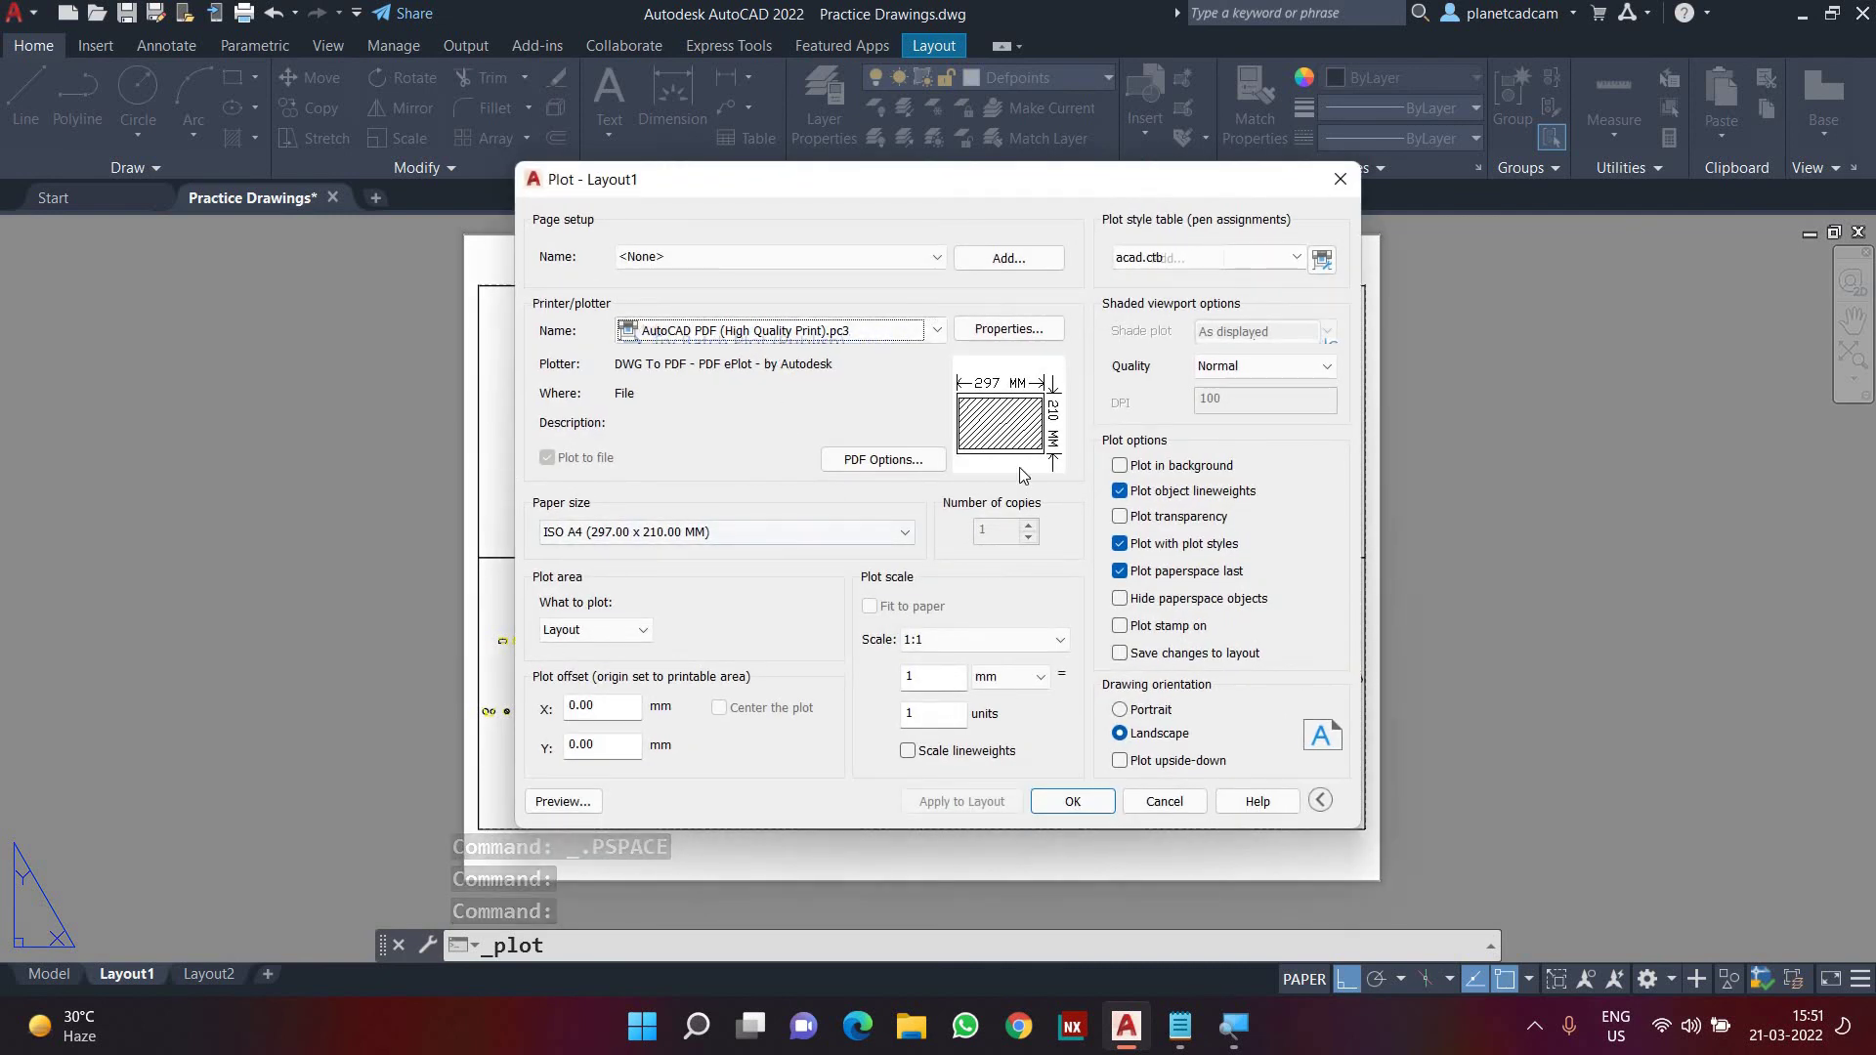
click(1202, 258)
click(1161, 278)
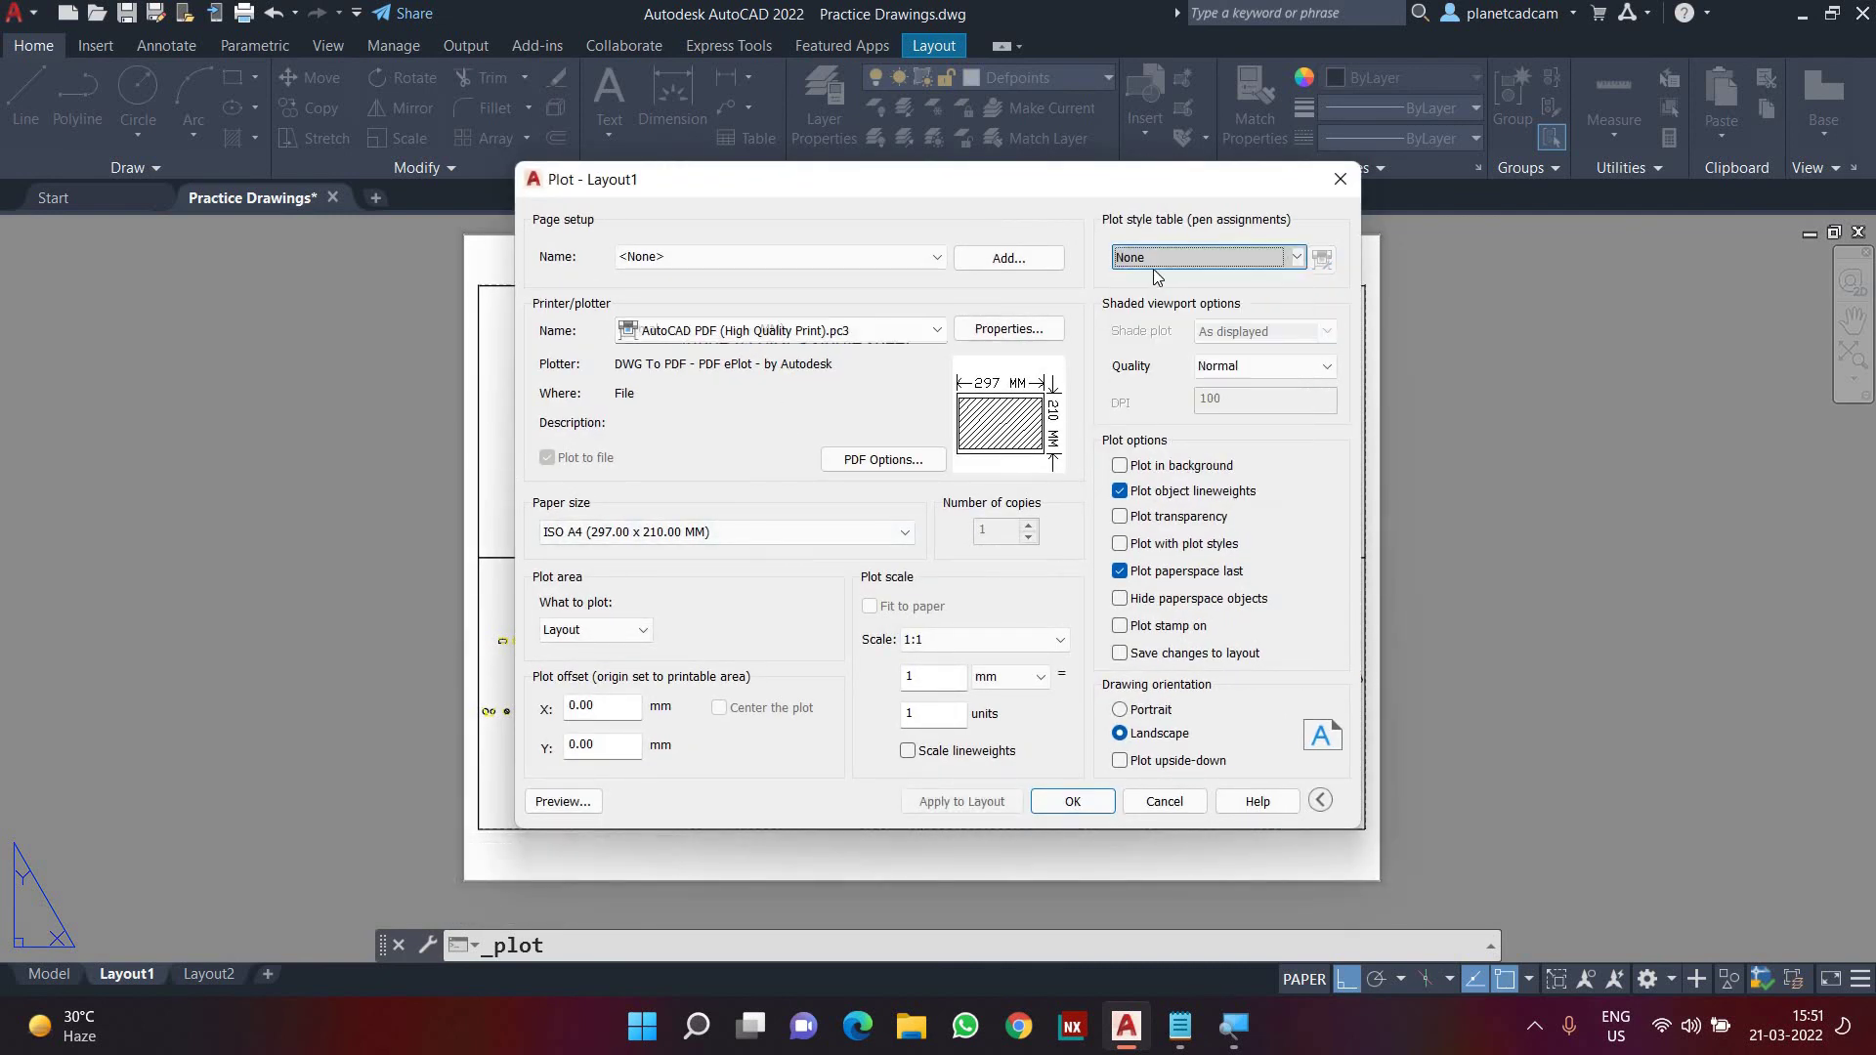
click(1073, 803)
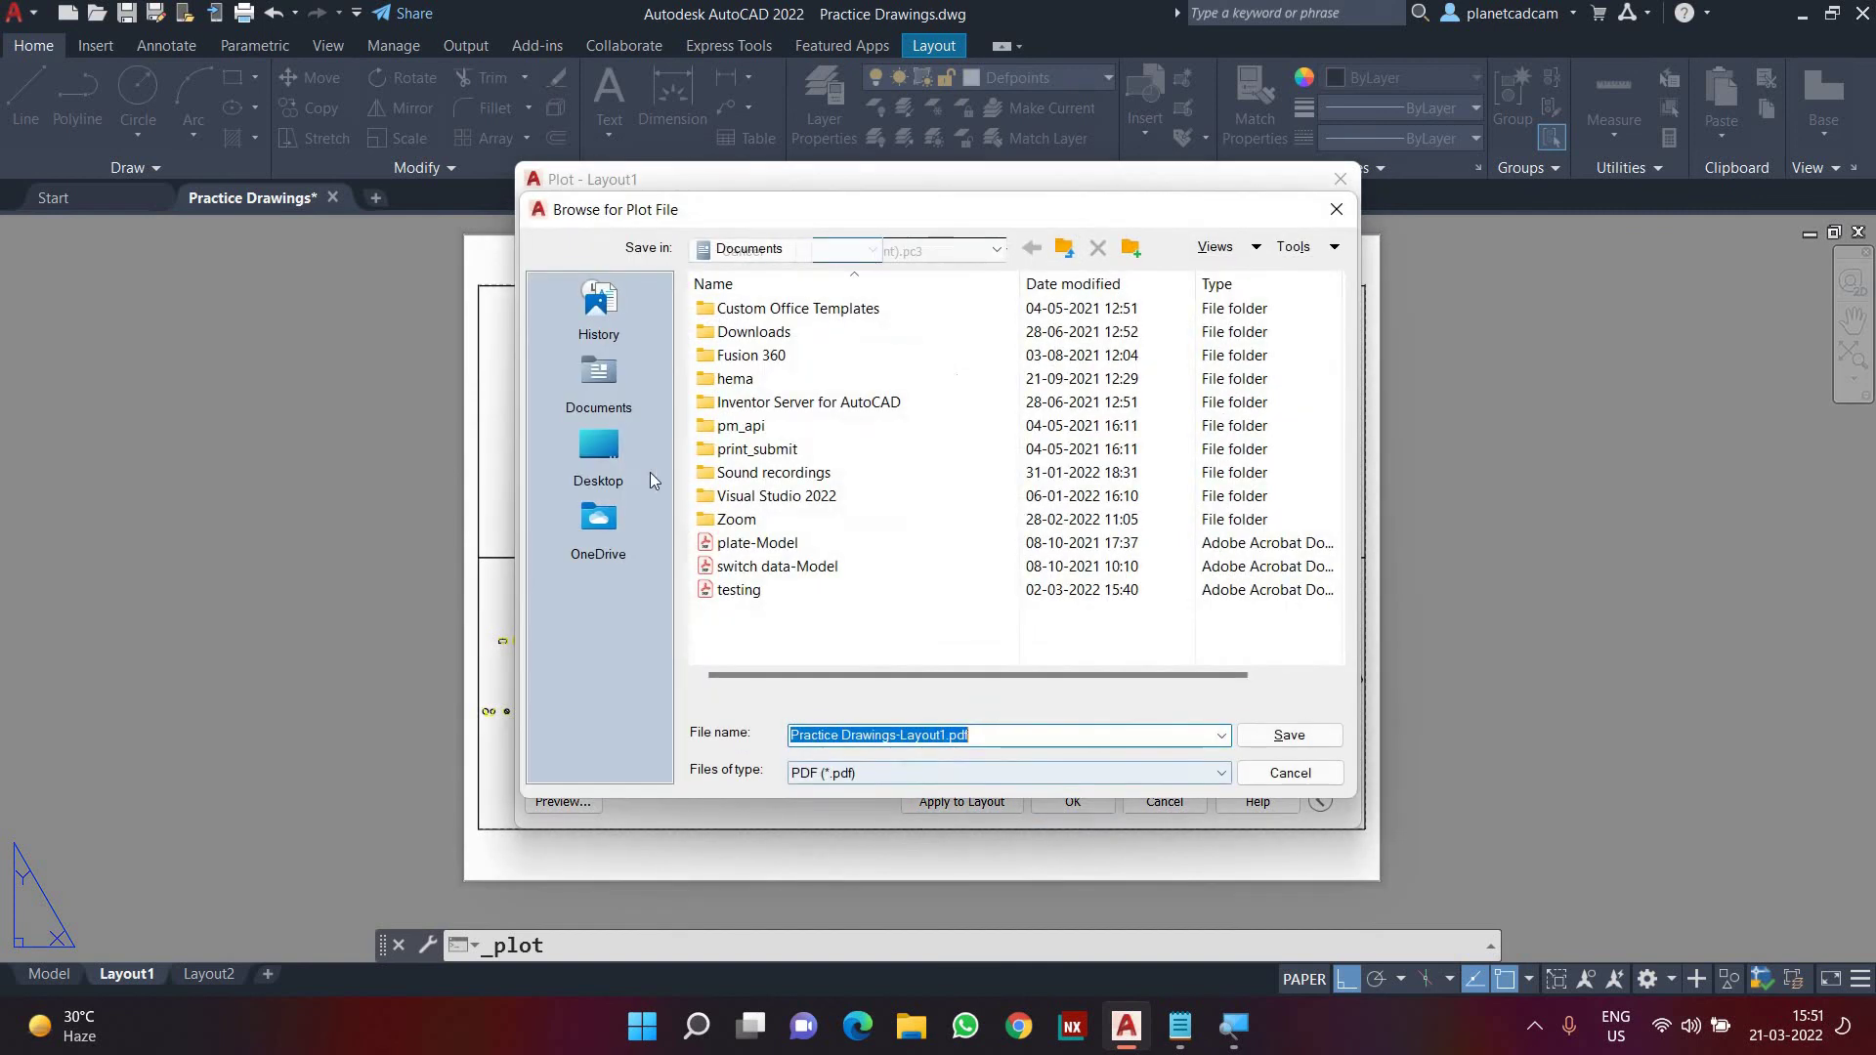
click(599, 454)
click(1289, 735)
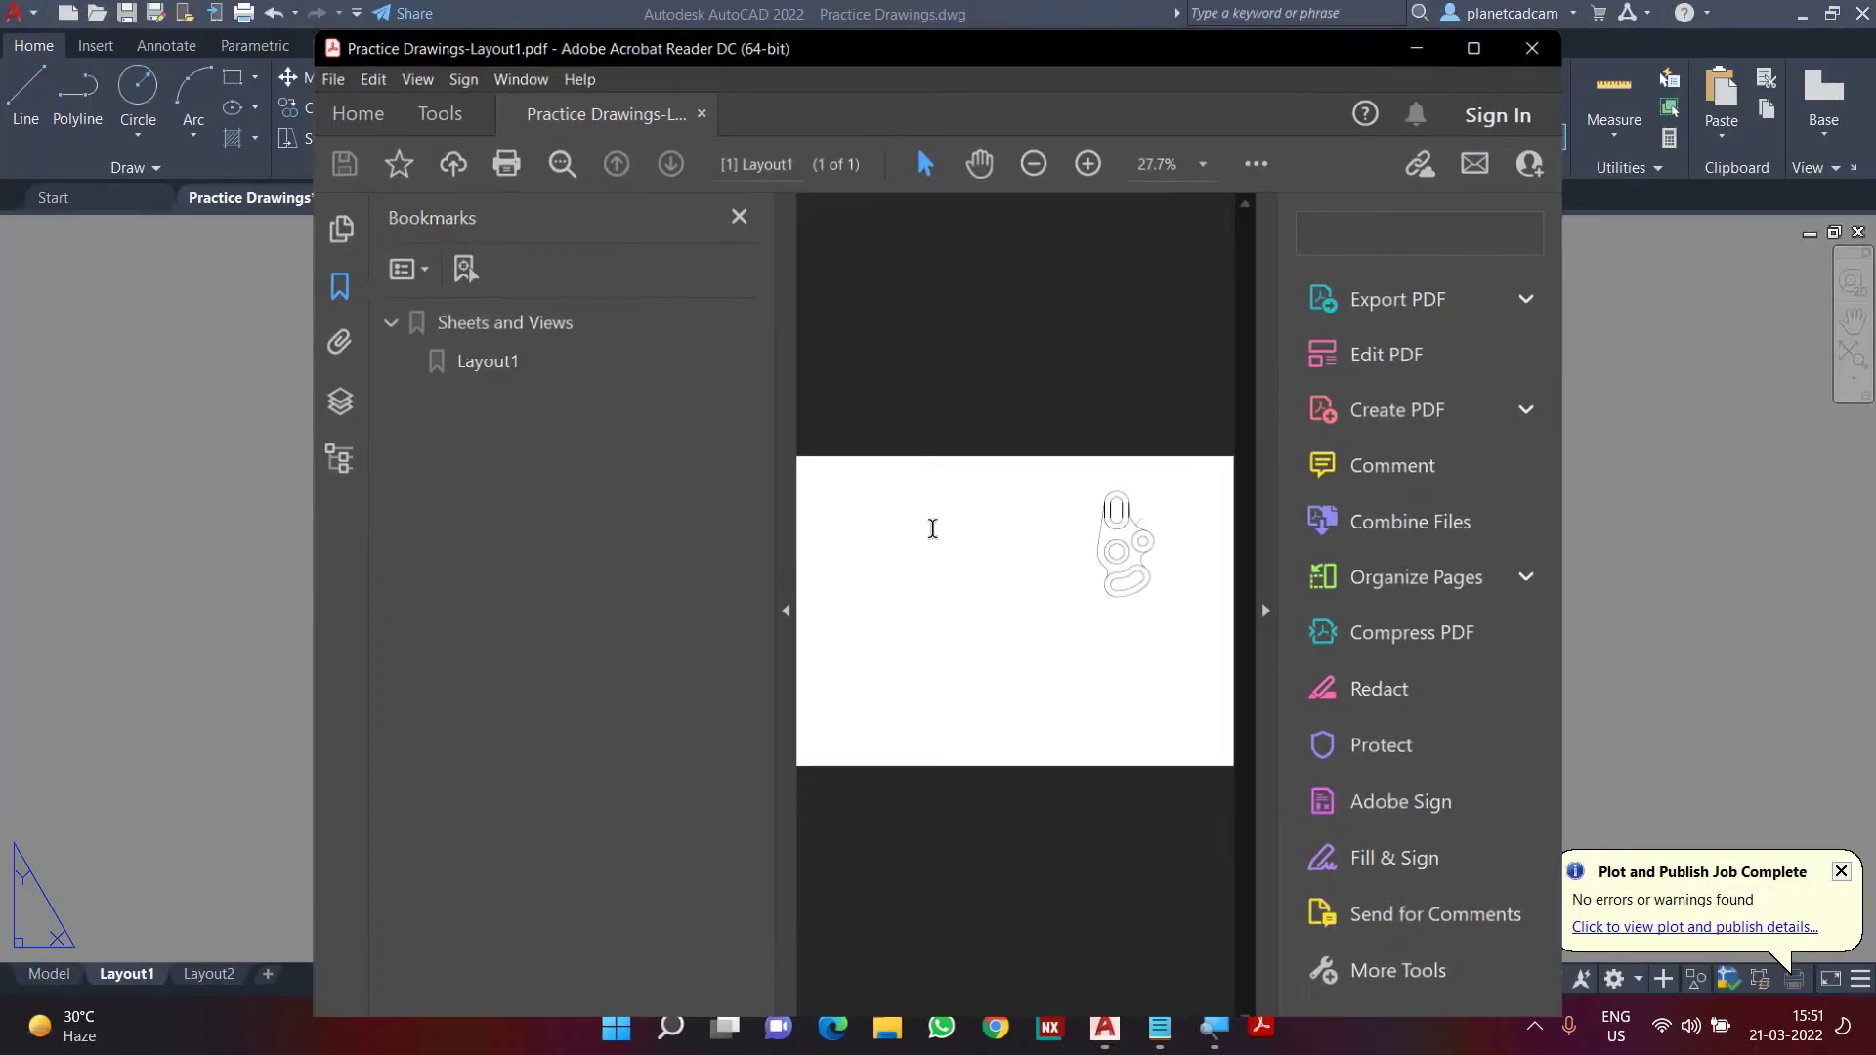
- Examine the dimension colors of the viewports in the plotted PDF at several magnifications, and close it
click(1466, 54)
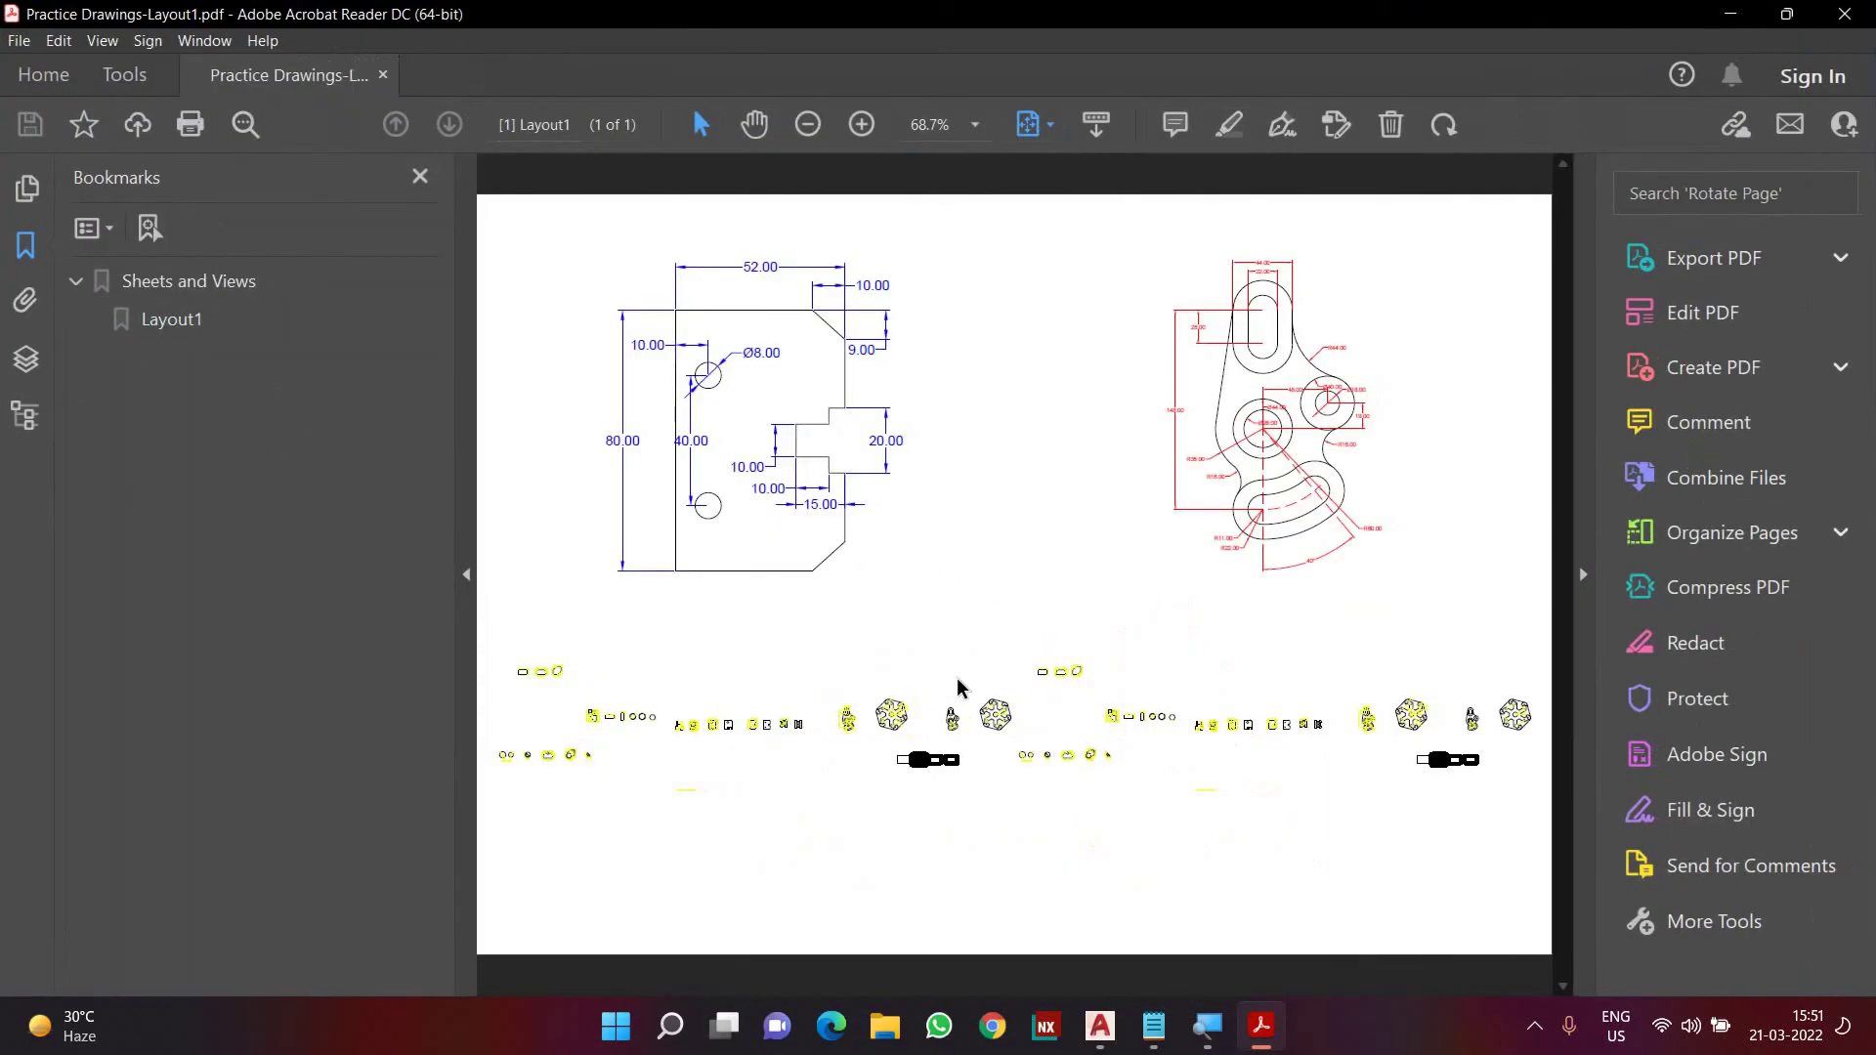
ctrl+scroll(988, 687, up, 3)
ctrl+scroll(989, 687, down, 2)
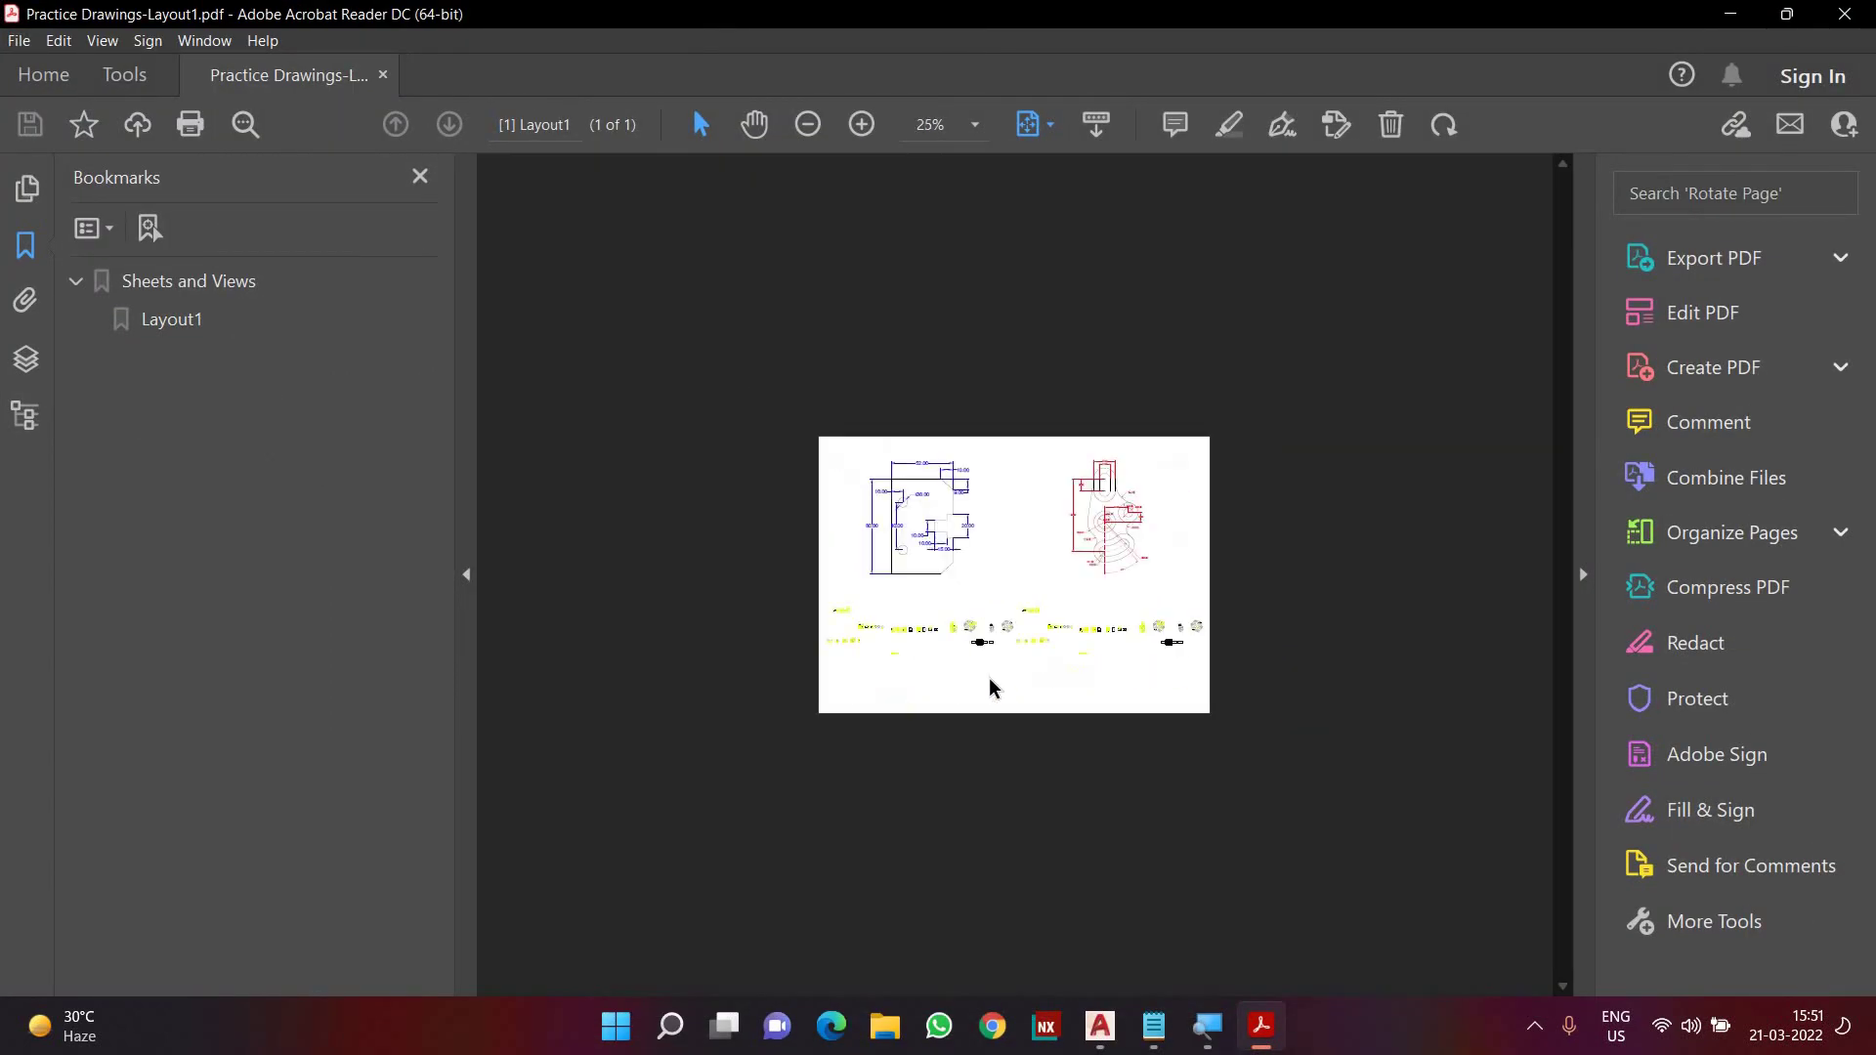
ctrl+scroll(990, 687, down, 2)
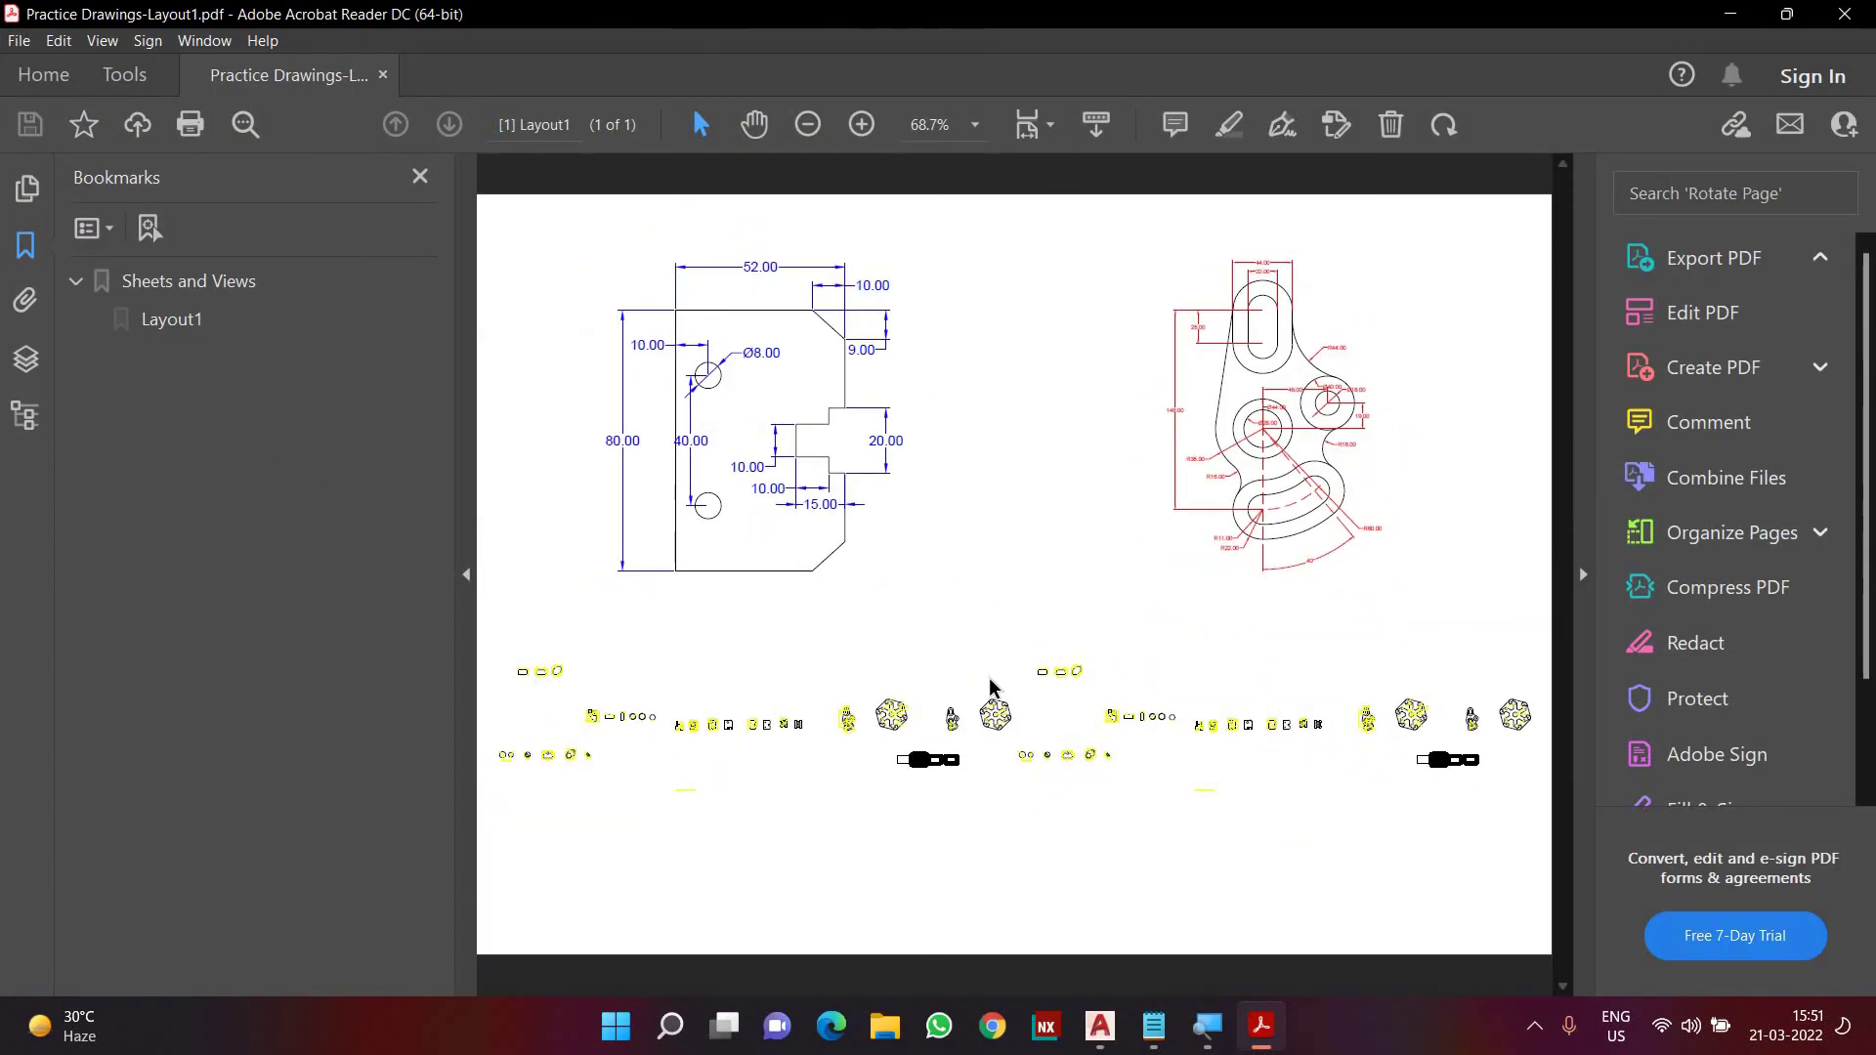
key(F4)
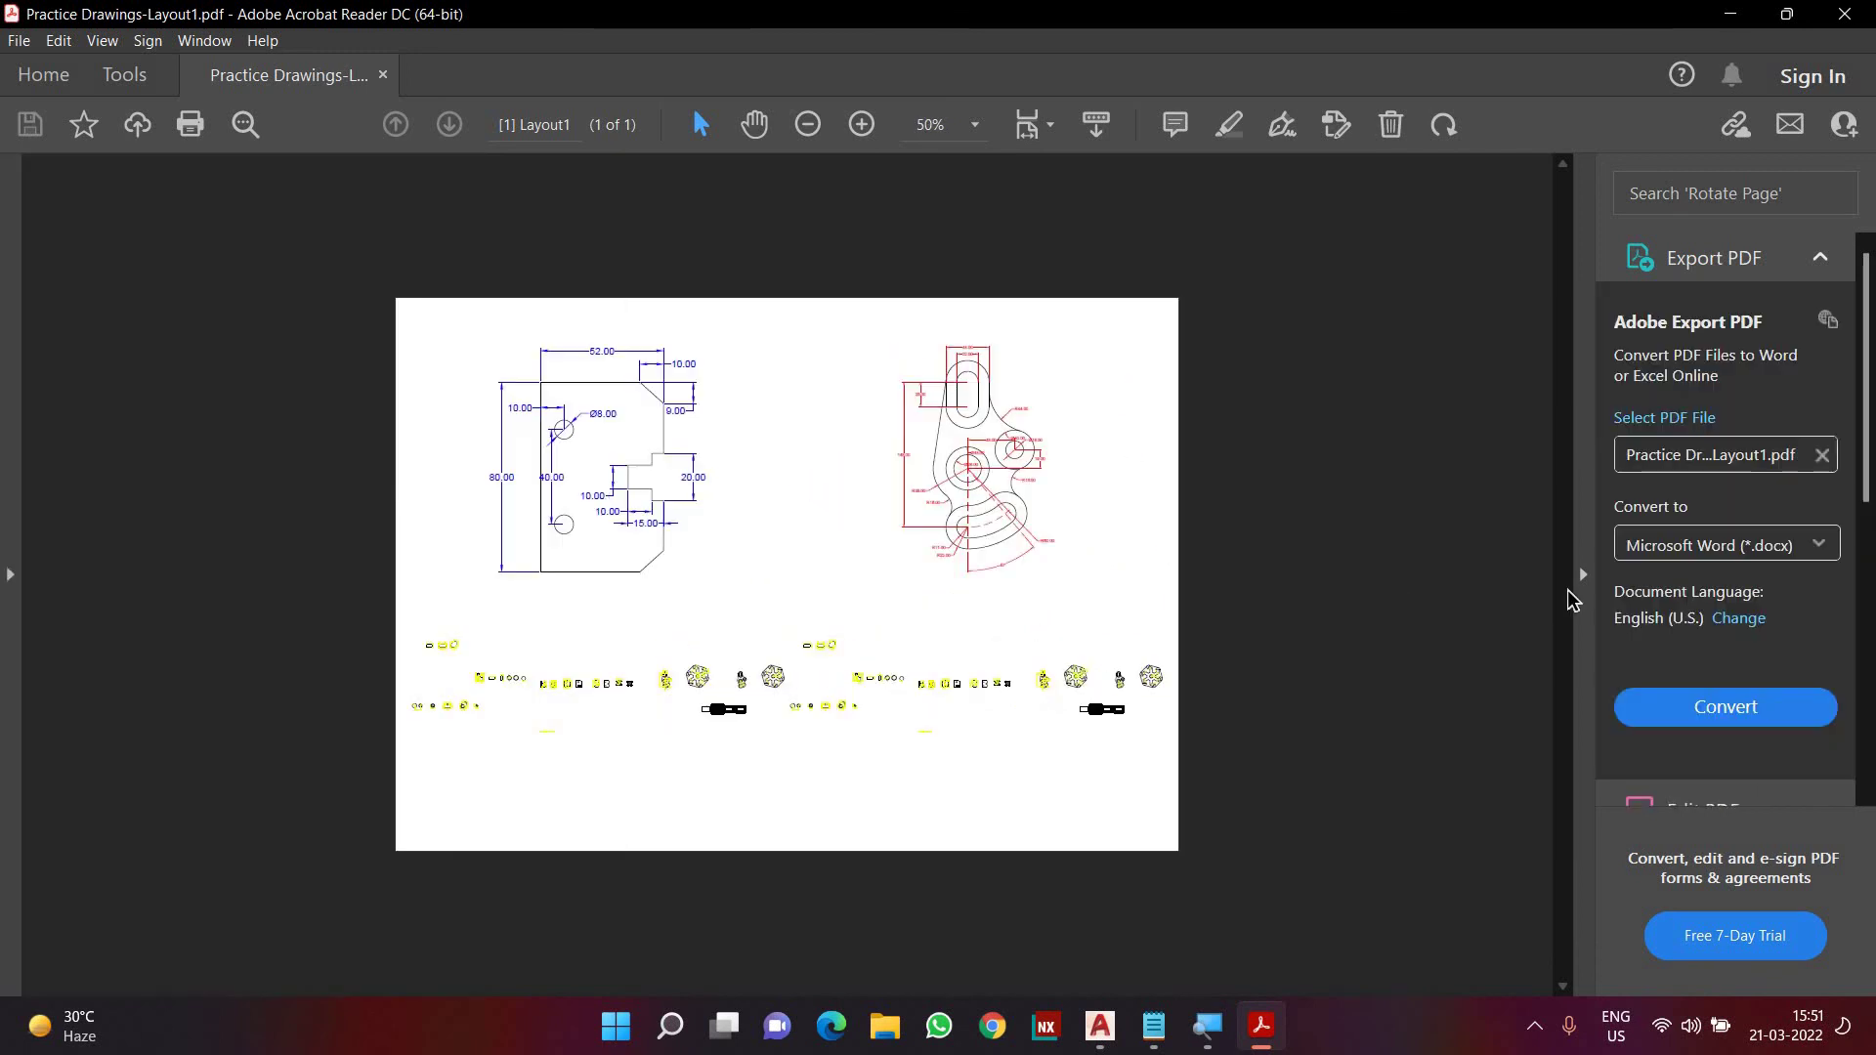
click(1581, 583)
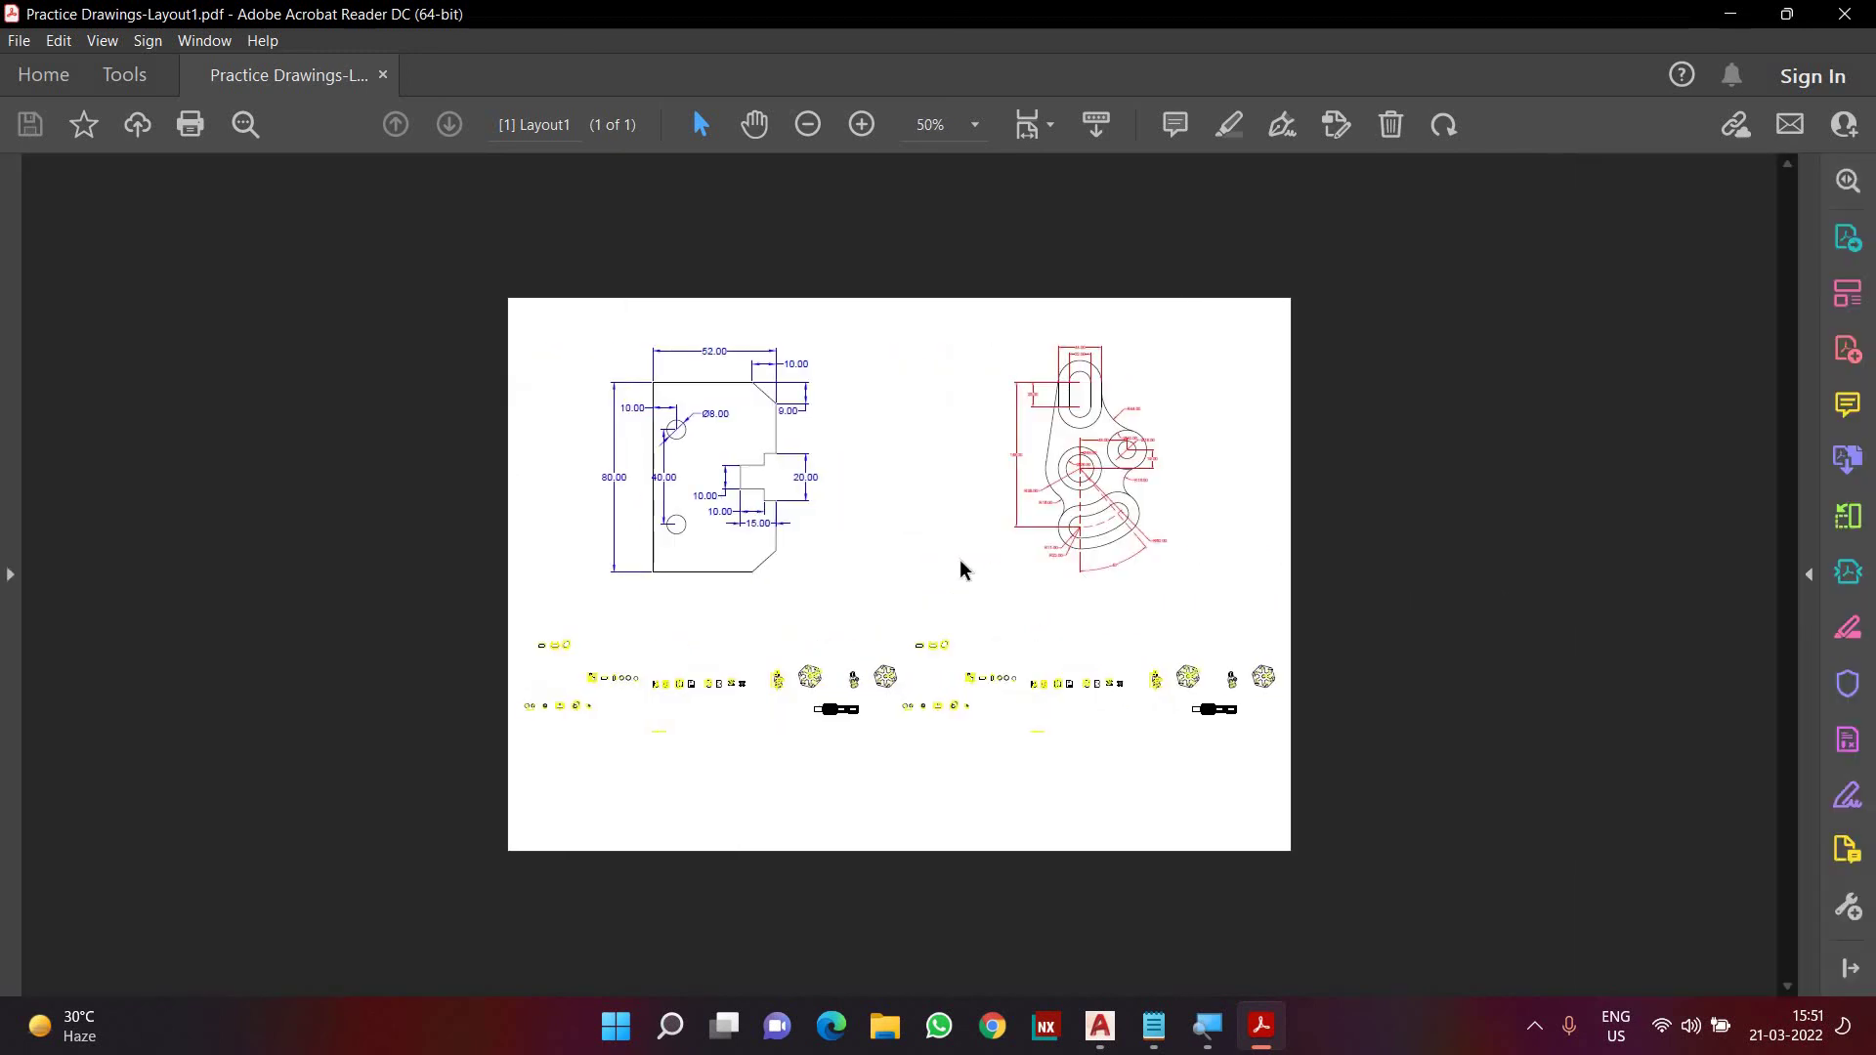
ctrl+scroll(960, 570, up, 1)
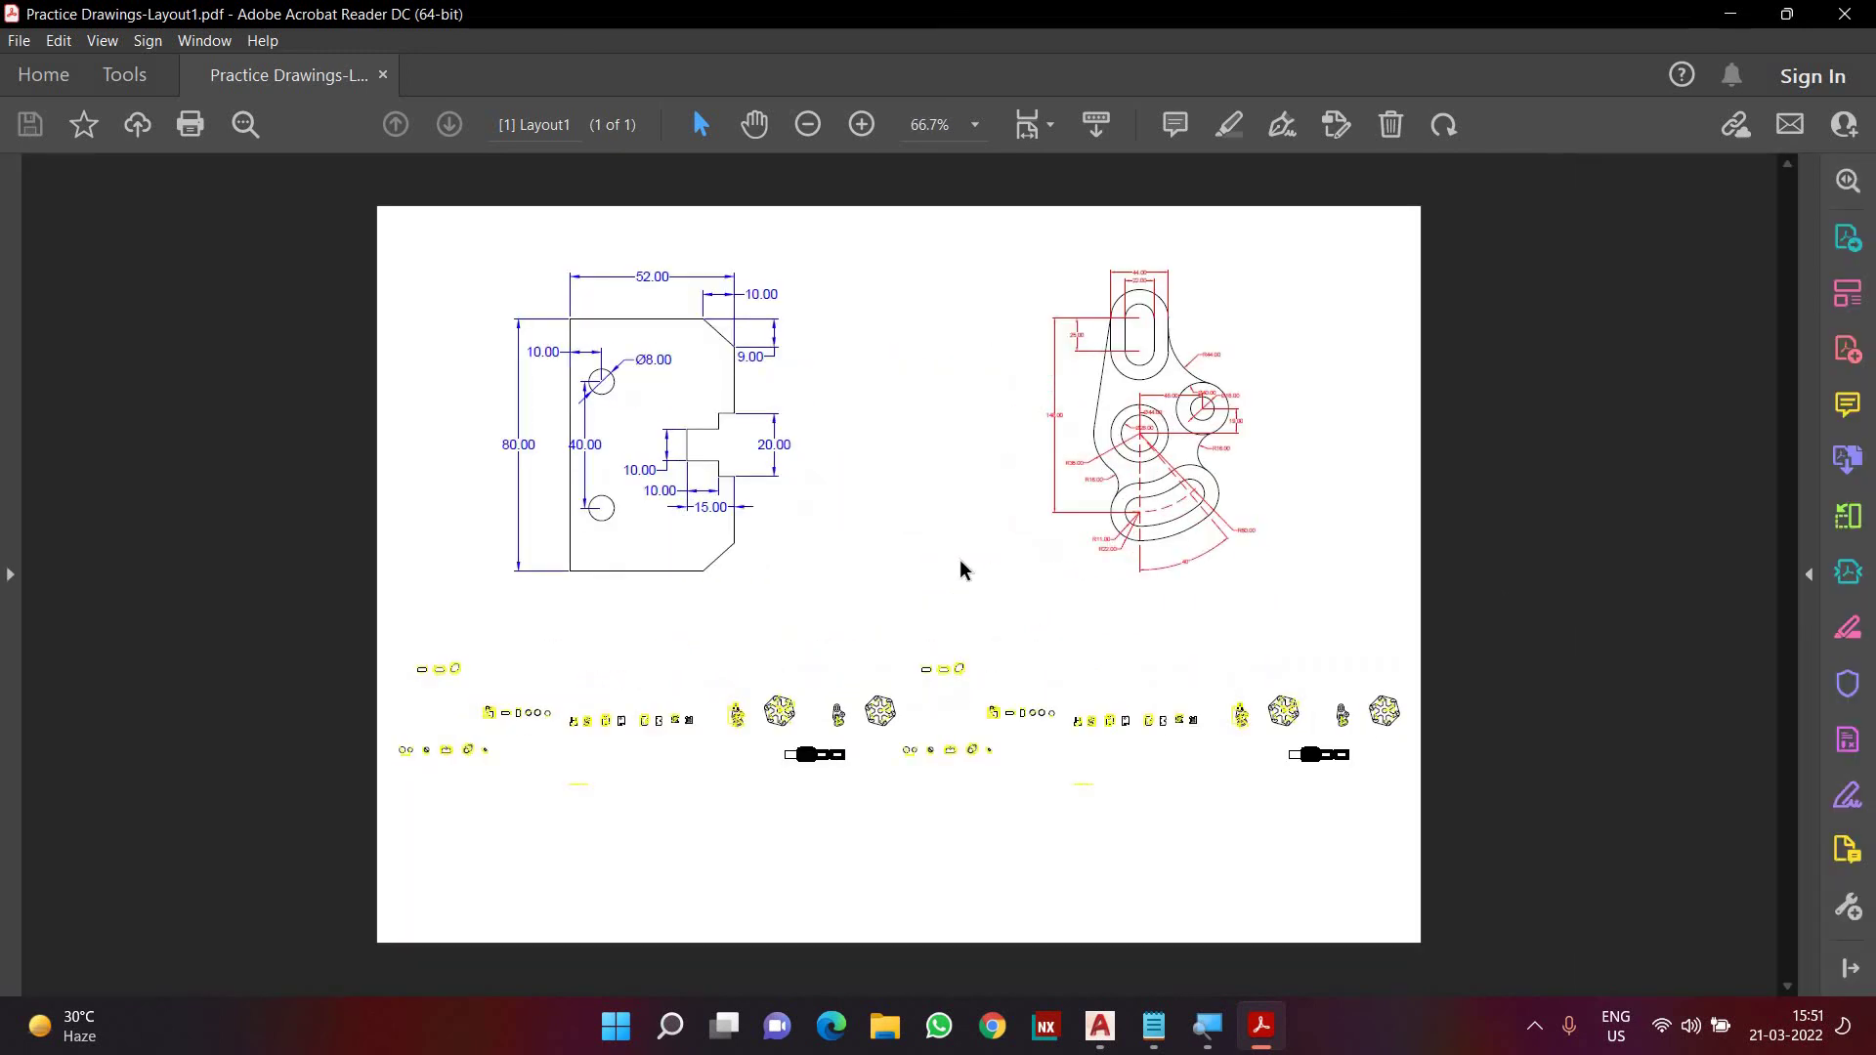
click(1844, 13)
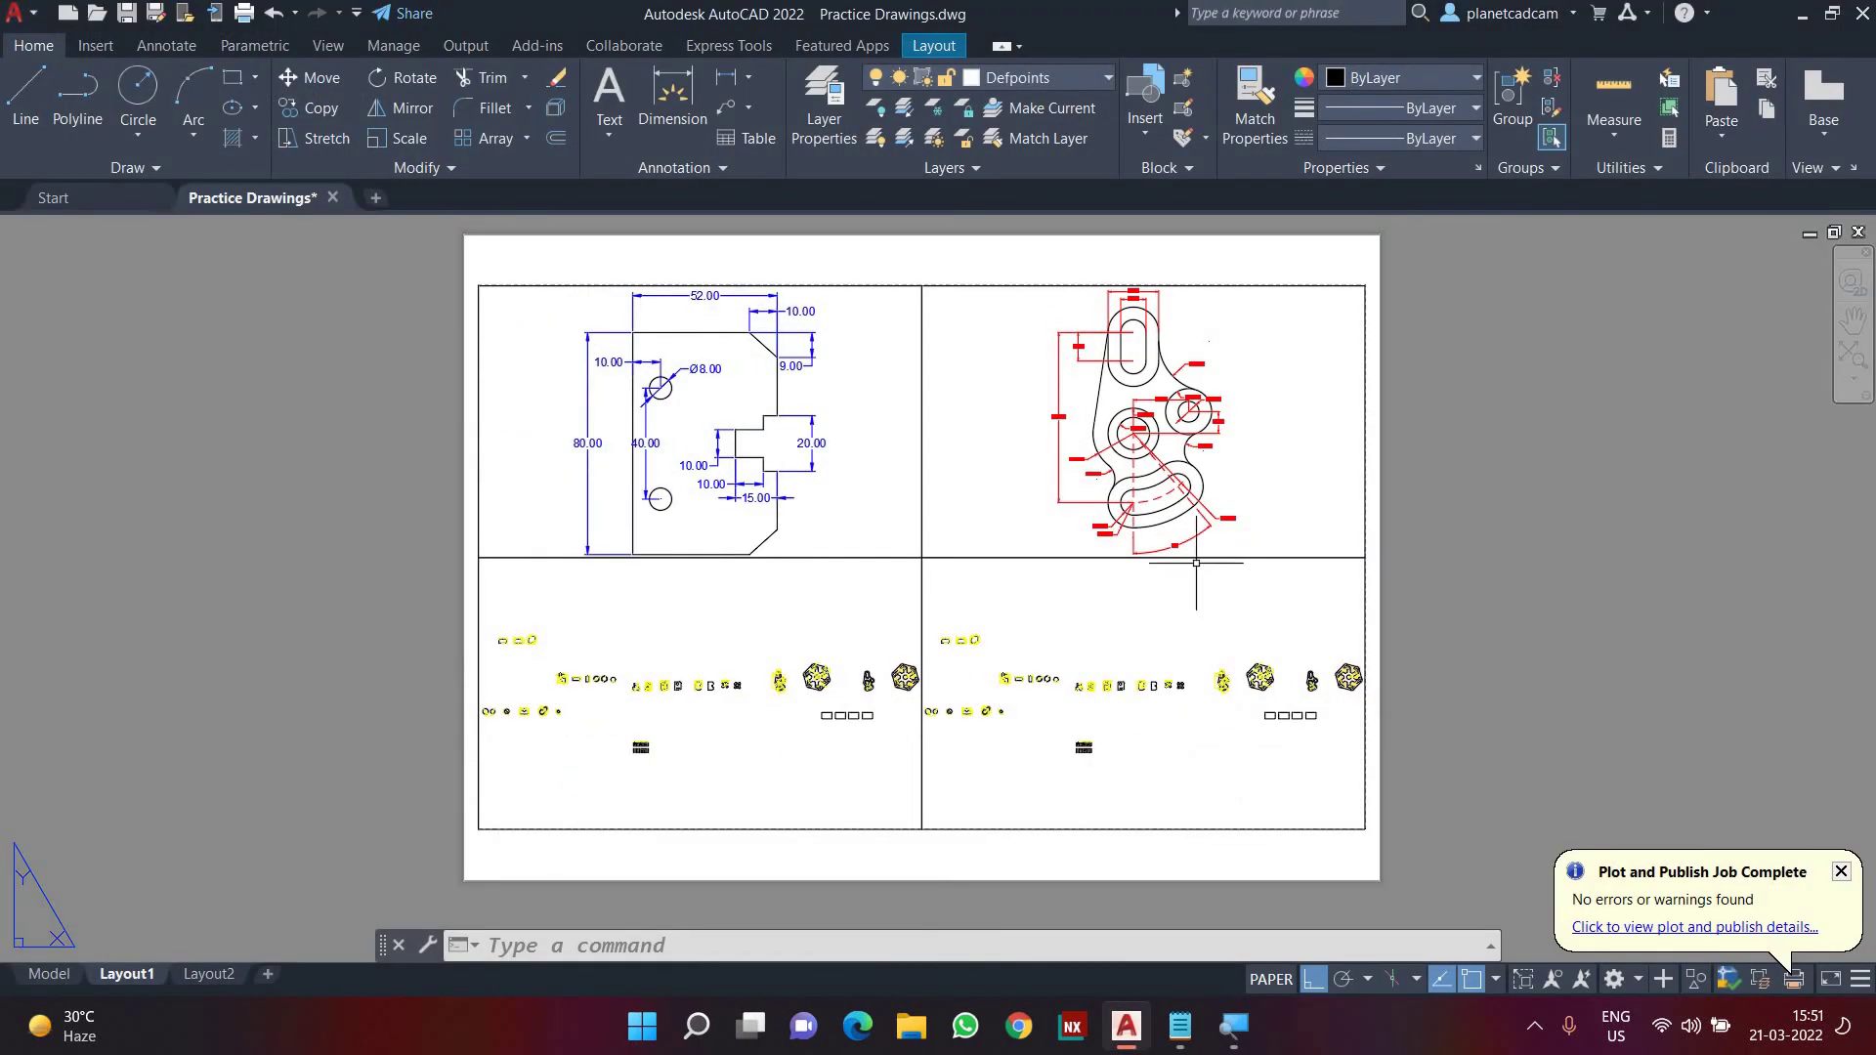